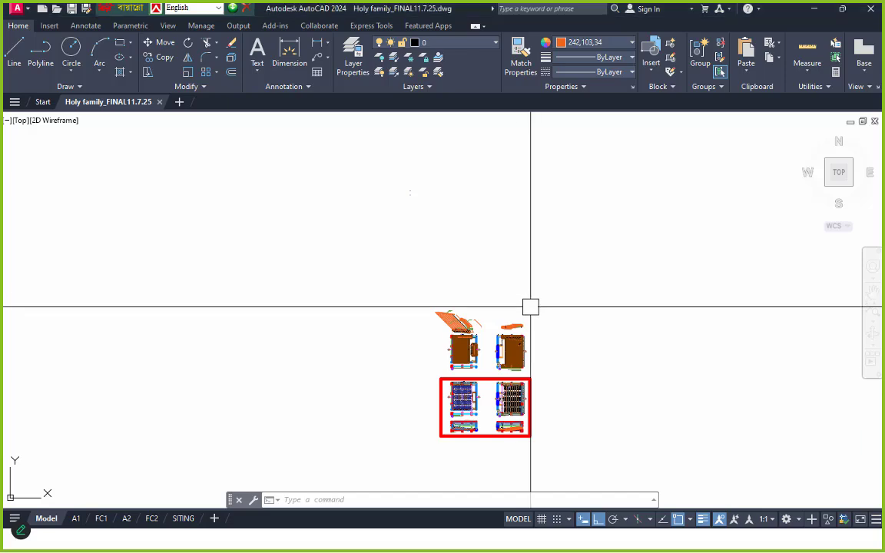
# Examine the first row of seats and the column-spacing dimensions along the upper wall of the Room 602 plan
pyautogui.scroll(4, 450, 361)
pyautogui.scroll(10, 473, 376)
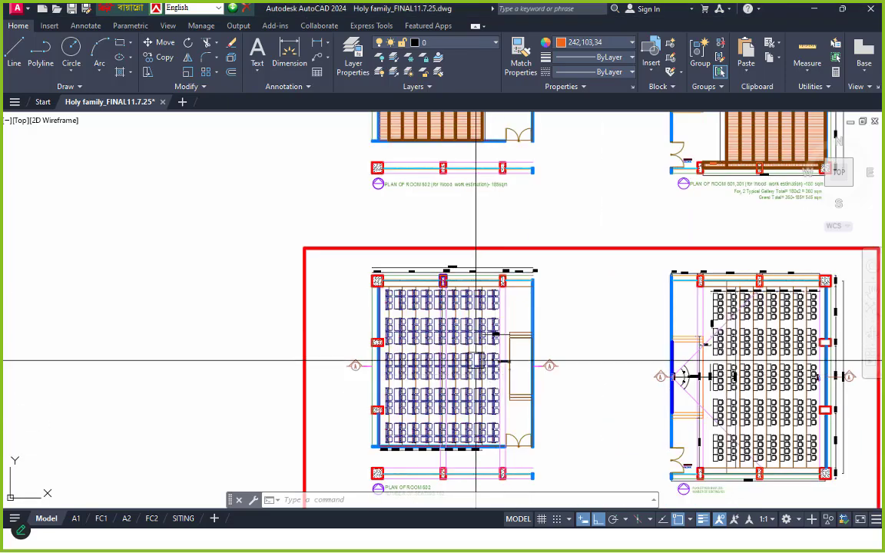
pyautogui.moveTo(441, 308); pyautogui.dragTo(439, 369, button='middle')
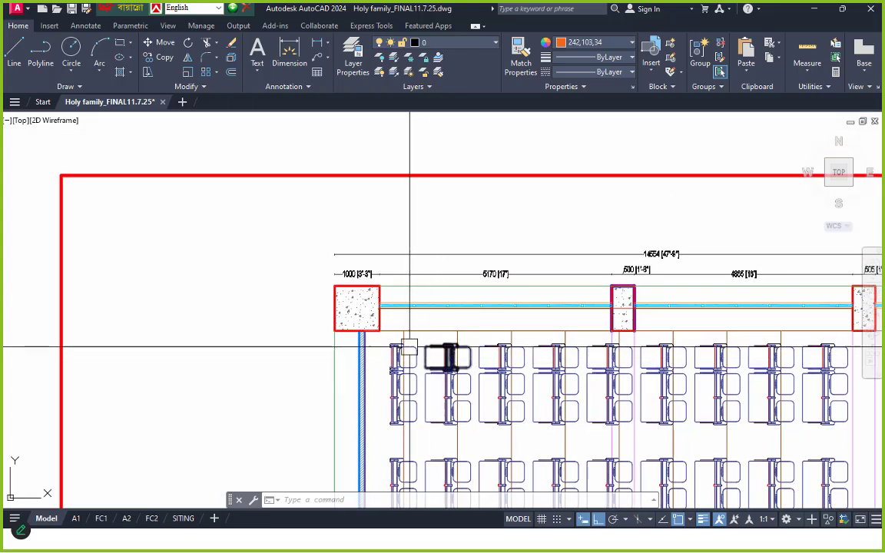
pyautogui.scroll(4, 343, 305)
pyautogui.scroll(-4, 414, 303)
pyautogui.moveTo(466, 326); pyautogui.dragTo(385, 310, button='middle')
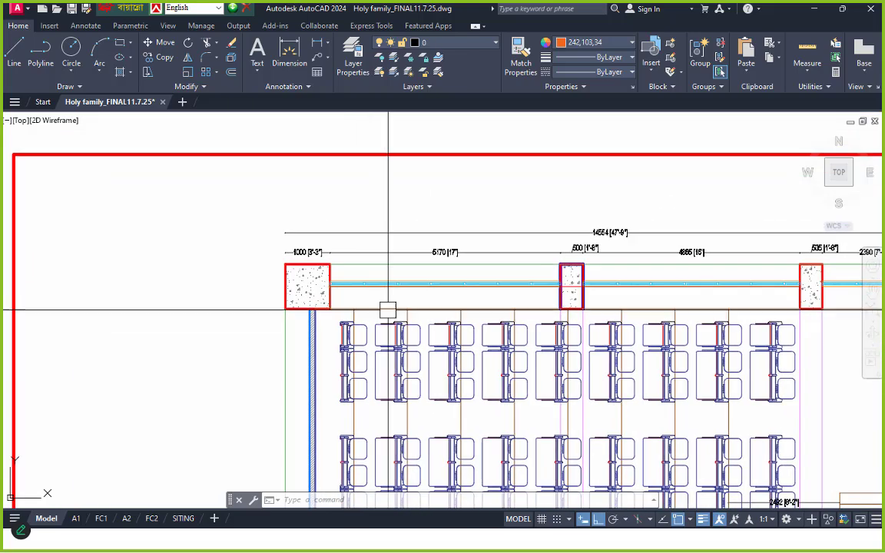
pyautogui.scroll(2, 344, 319)
pyautogui.moveTo(424, 337); pyautogui.dragTo(401, 312, button='middle')
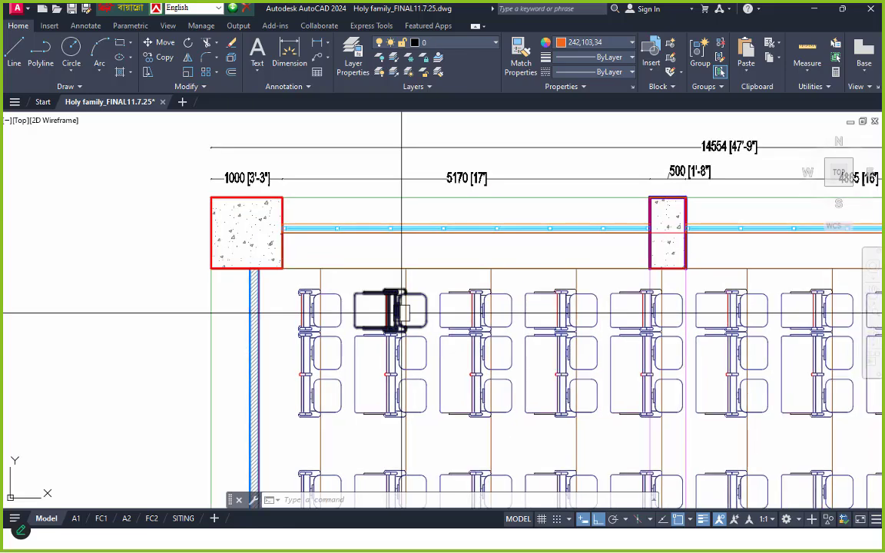
pyautogui.scroll(-2, 401, 312)
pyautogui.moveTo(509, 326); pyautogui.dragTo(307, 324, button='middle')
pyautogui.scroll(2, 590, 316)
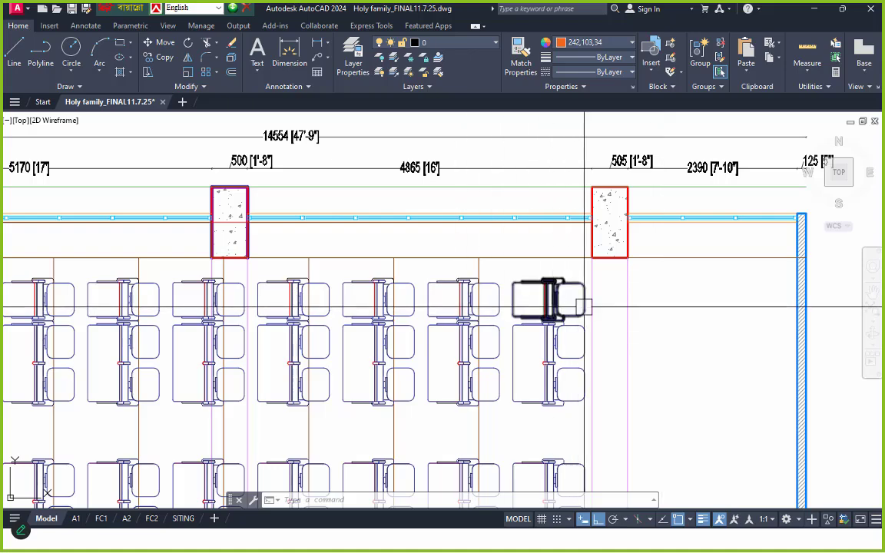
# Examine the remaining seat rows of Room 602 and compare the framed plans and sections of both rooms
pyautogui.moveTo(609, 303); pyautogui.dragTo(620, 360, button='middle')
pyautogui.moveTo(457, 338); pyautogui.dragTo(493, 309, button='middle')
pyautogui.scroll(-4, 527, 314)
pyautogui.moveTo(528, 361); pyautogui.dragTo(537, 262, button='middle')
pyautogui.moveTo(624, 342); pyautogui.dragTo(609, 291, button='middle')
pyautogui.scroll(-4, 569, 307)
pyautogui.moveTo(570, 326)
pyautogui.mouseDown(button='middle')
pyautogui.moveTo(514, 327)
pyautogui.moveTo(473, 302)
pyautogui.moveTo(456, 356)
pyautogui.moveTo(470, 350)
pyautogui.moveTo(344, 305)
pyautogui.moveTo(356, 389)
pyautogui.mouseUp(button='middle')
pyautogui.scroll(-5, 464, 315)
pyautogui.scroll(5, 367, 338)
pyautogui.scroll(2, 342, 367)
pyautogui.scroll(2, 347, 292)
pyautogui.scroll(-6, 361, 367)
pyautogui.moveTo(373, 352)
pyautogui.mouseDown(button='middle')
pyautogui.moveTo(365, 357)
pyautogui.moveTo(374, 309)
pyautogui.mouseUp(button='middle')
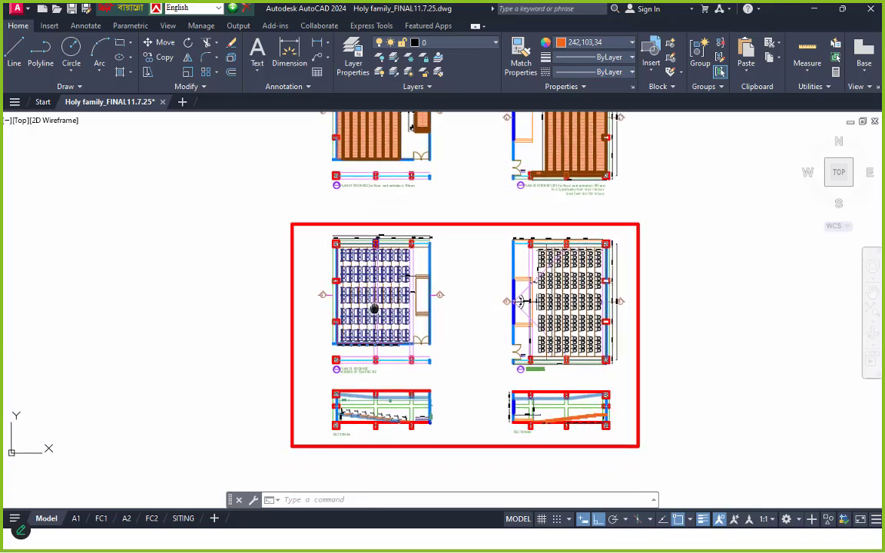
# Check the Room 602 title and seating note, and the clearances between the last seats and the platform
pyautogui.scroll(4, 498, 323)
pyautogui.moveTo(123, 396); pyautogui.dragTo(251, 385, button='middle')
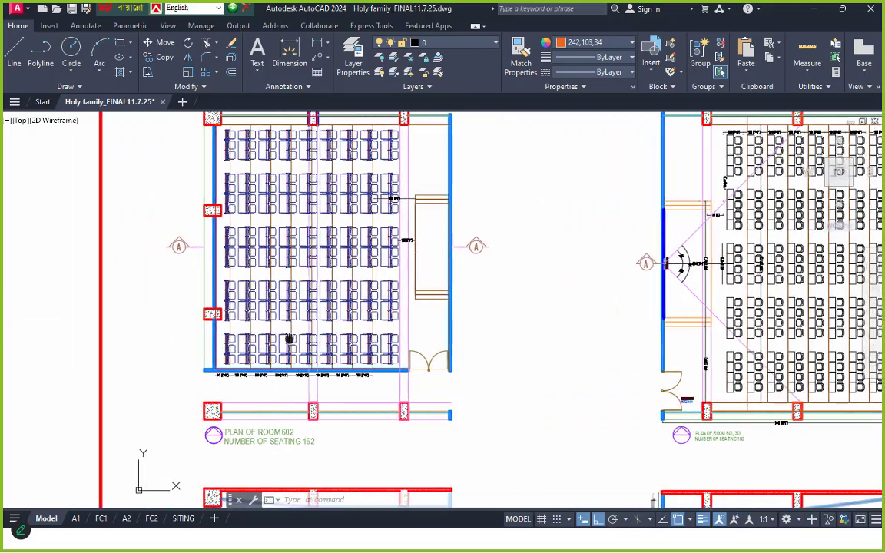
pyautogui.scroll(4, 251, 385)
pyautogui.scroll(-5, 251, 385)
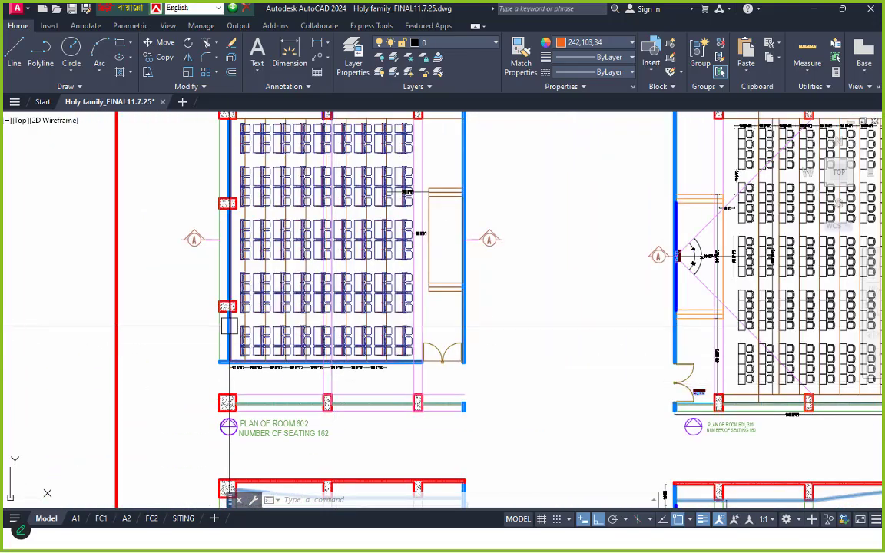
pyautogui.moveTo(350, 264); pyautogui.dragTo(371, 332, button='middle')
pyautogui.scroll(5, 223, 241)
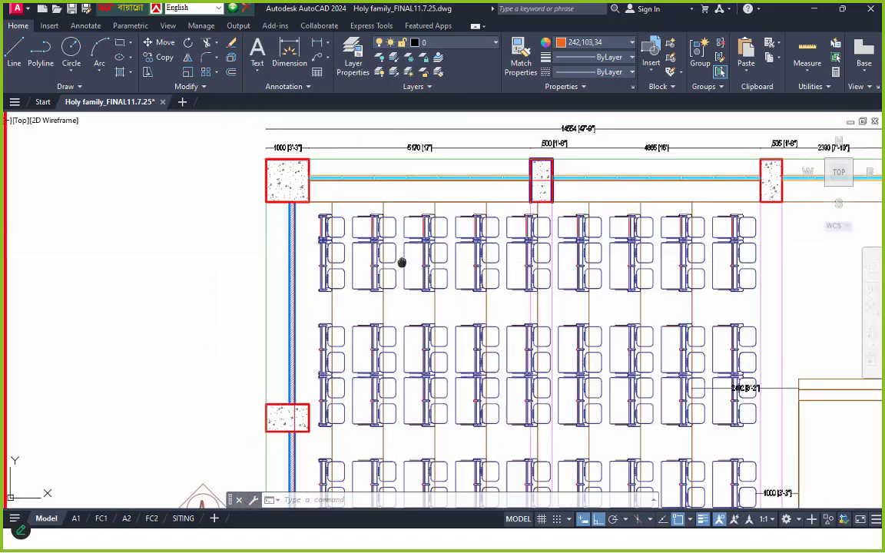
pyautogui.moveTo(402, 258); pyautogui.dragTo(191, 240, button='middle')
pyautogui.scroll(-4, 430, 277)
pyautogui.scroll(7, 470, 331)
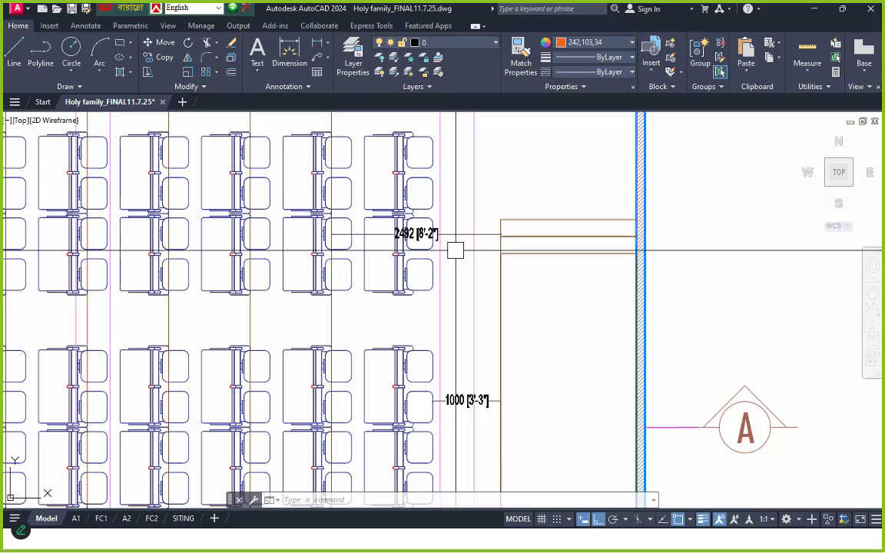
pyautogui.moveTo(407, 276); pyautogui.dragTo(469, 276, button='middle')
pyautogui.scroll(-2, 416, 272)
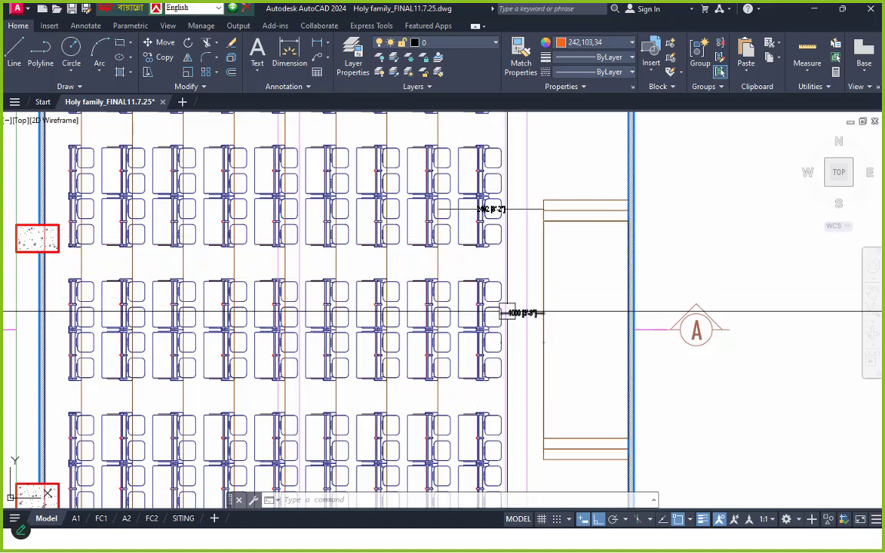
pyautogui.moveTo(511, 310); pyautogui.dragTo(523, 312, button='middle')
pyautogui.scroll(-3, 504, 303)
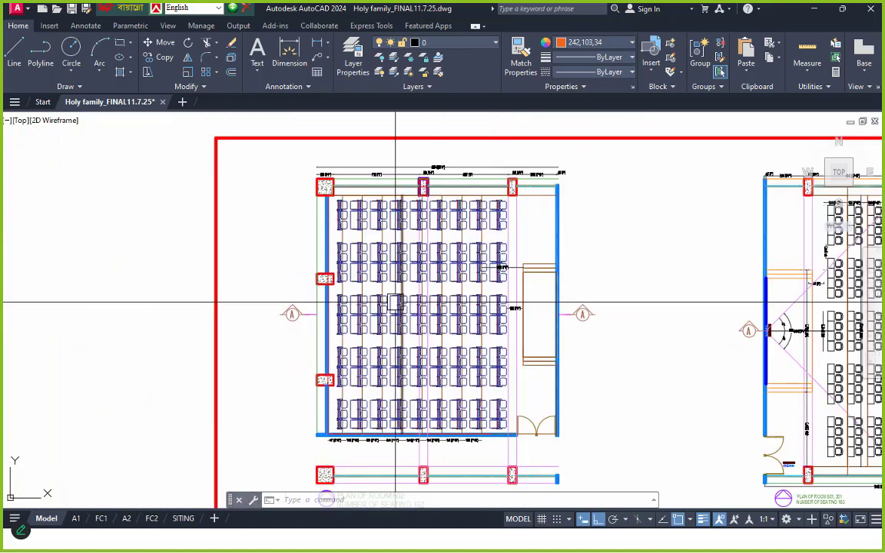
# Review the overall Room 602 seating layout, from the upper seat rows down to the entrance door and plan title
pyautogui.scroll(1, 439, 221)
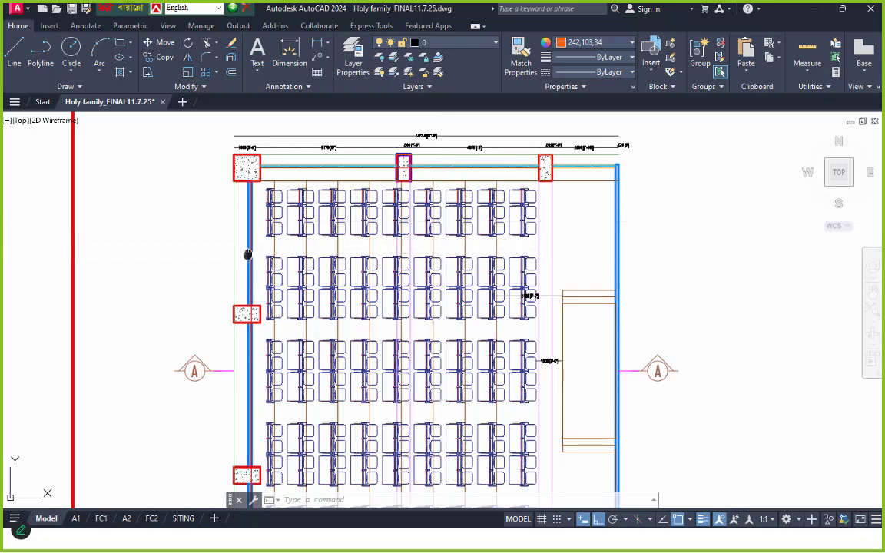
pyautogui.moveTo(440, 226); pyautogui.dragTo(441, 217, button='middle')
pyautogui.scroll(1, 454, 218)
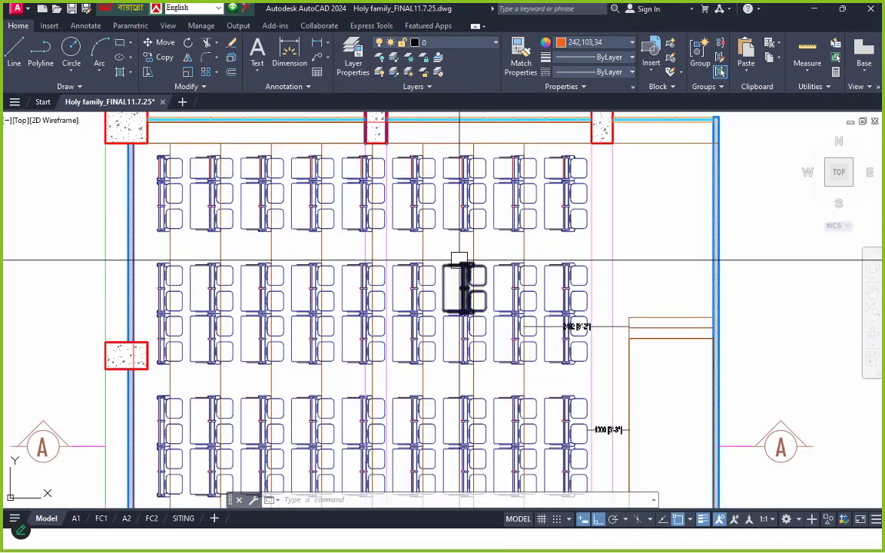
pyautogui.scroll(-5, 460, 268)
pyautogui.moveTo(450, 251); pyautogui.dragTo(454, 277, button='middle')
pyautogui.scroll(10, 443, 331)
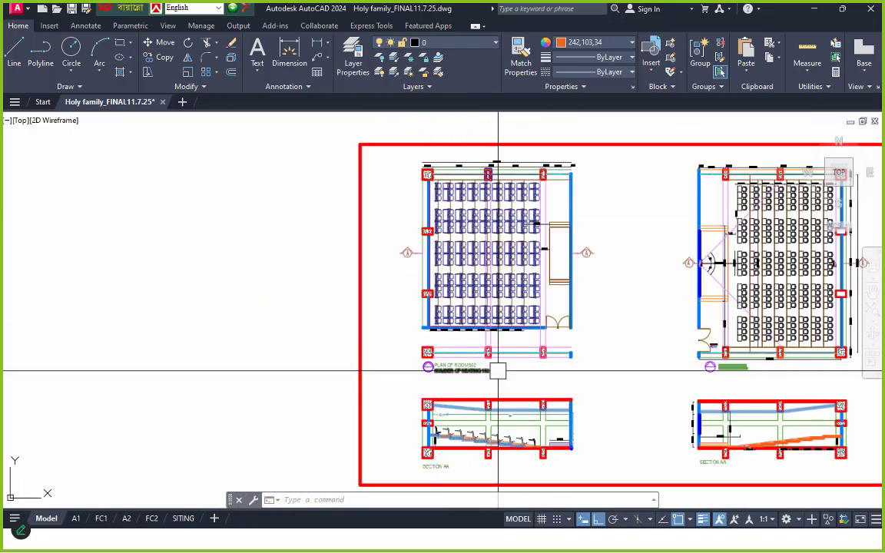
pyautogui.moveTo(506, 310); pyautogui.dragTo(440, 396, button='middle')
pyautogui.scroll(-4, 440, 396)
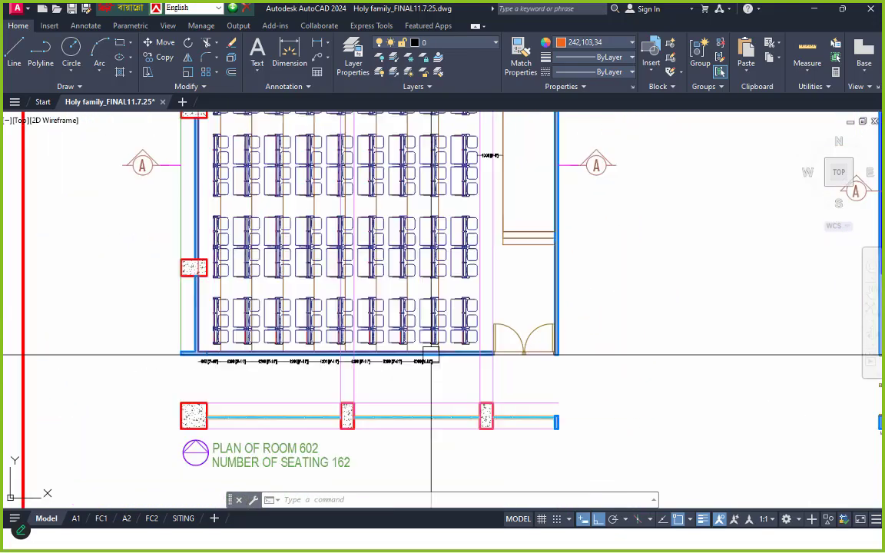
pyautogui.scroll(2, 492, 275)
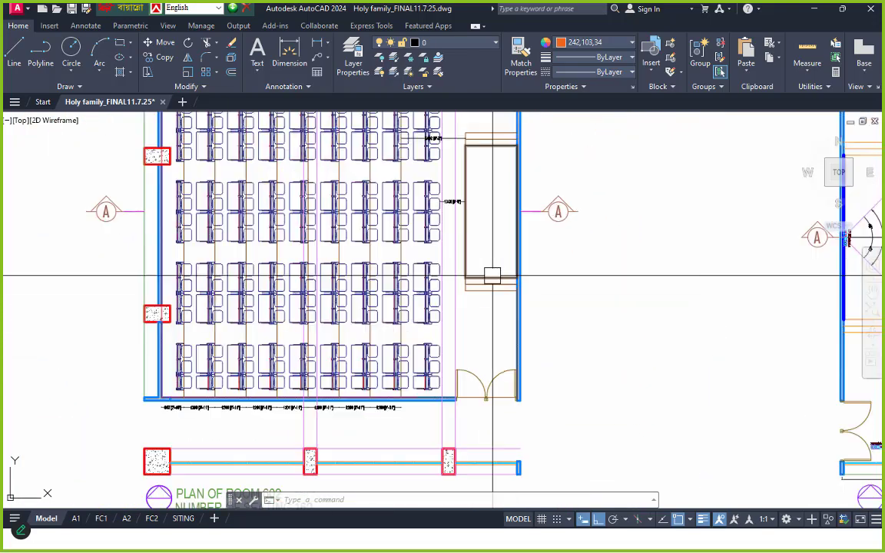
pyautogui.moveTo(476, 277); pyautogui.dragTo(469, 300, button='middle')
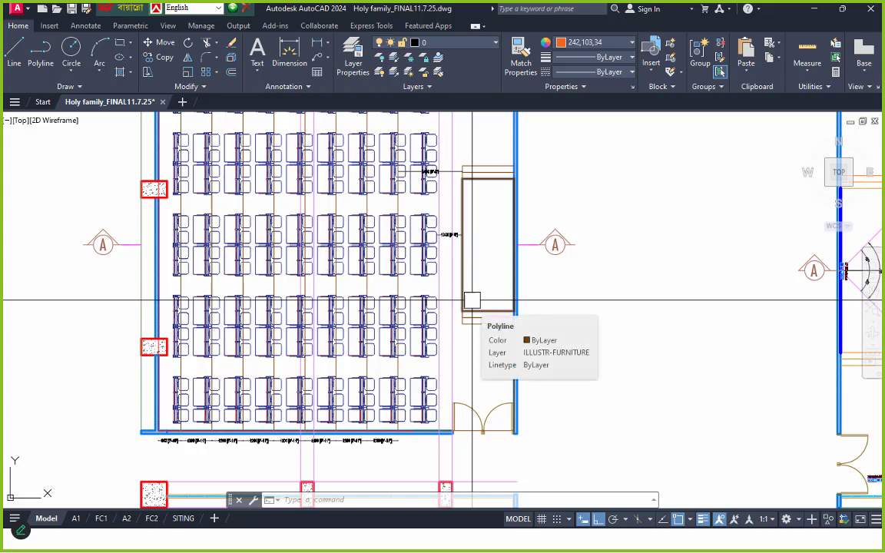
# Inspect the platform rectangle and its steps in front of the Room 602 seating
pyautogui.scroll(4, 498, 309)
pyautogui.moveTo(349, 338); pyautogui.dragTo(371, 395, button='middle')
pyautogui.scroll(-4, 484, 288)
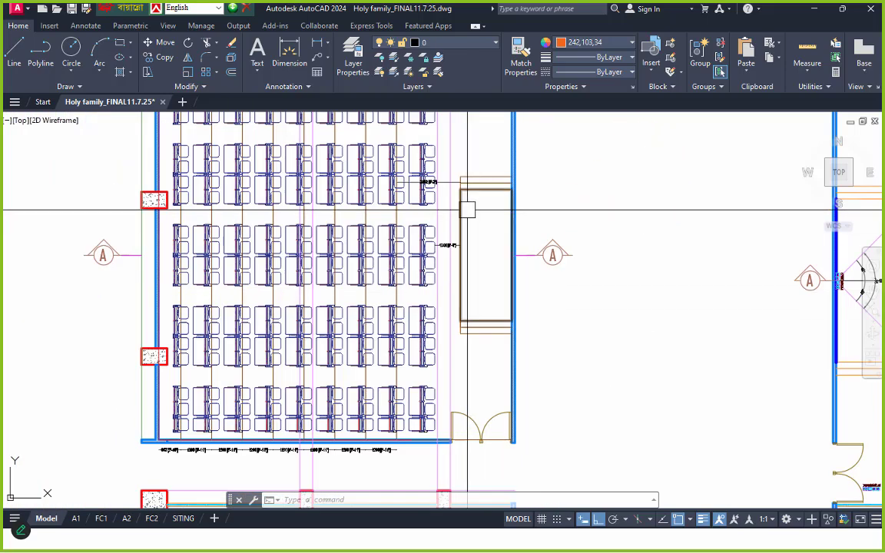
pyautogui.scroll(4, 467, 209)
pyautogui.scroll(-4, 476, 284)
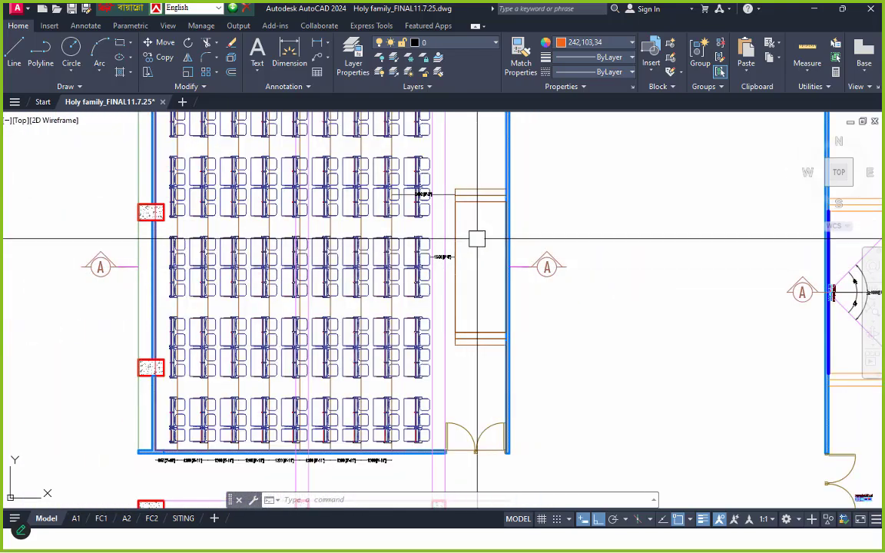
pyautogui.moveTo(476, 239)
pyautogui.mouseDown(button='middle')
pyautogui.moveTo(470, 264)
pyautogui.moveTo(451, 271)
pyautogui.mouseUp(button='middle')
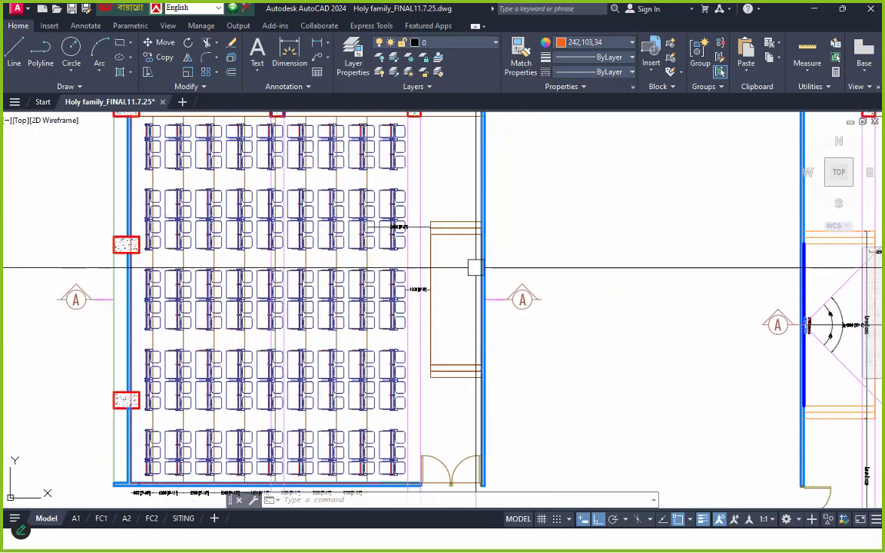
pyautogui.scroll(4, 382, 271)
pyautogui.moveTo(423, 307); pyautogui.dragTo(330, 293, button='middle')
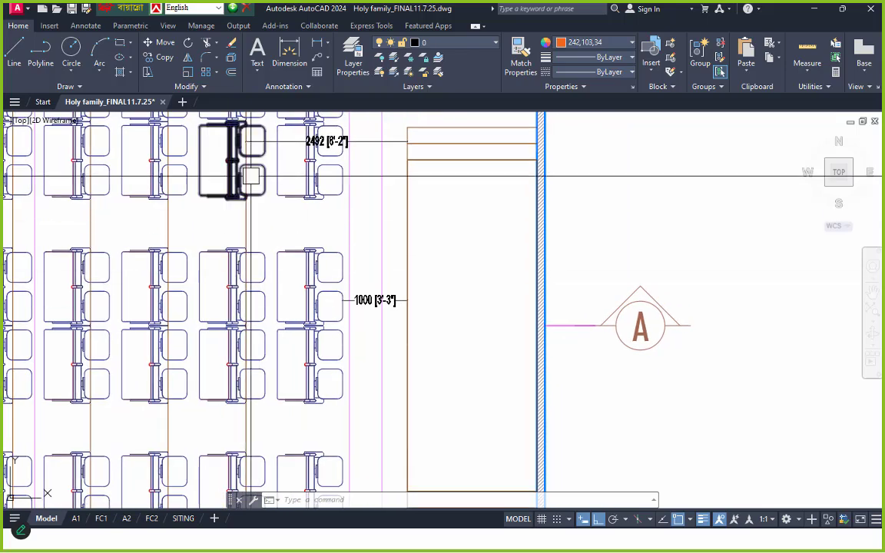
pyautogui.scroll(-5, 387, 188)
pyautogui.moveTo(417, 312); pyautogui.dragTo(442, 274, button='middle')
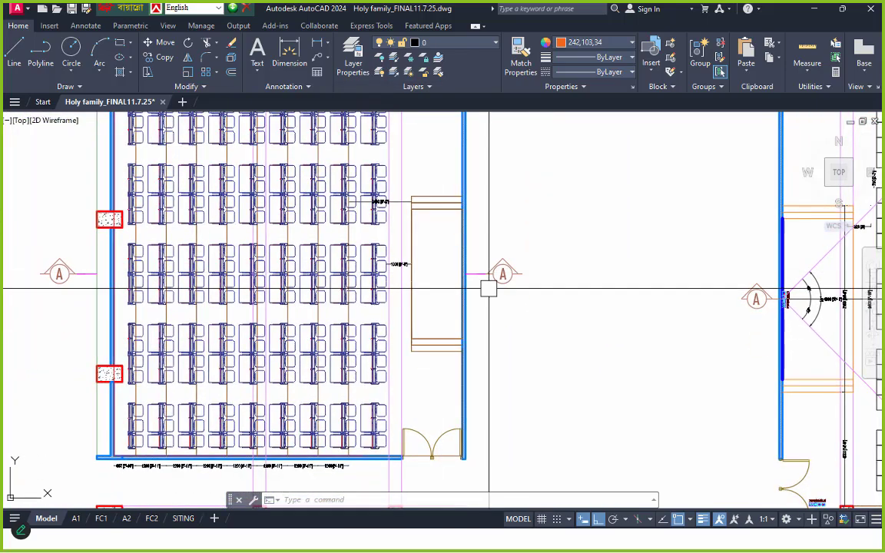
pyautogui.scroll(3, 480, 285)
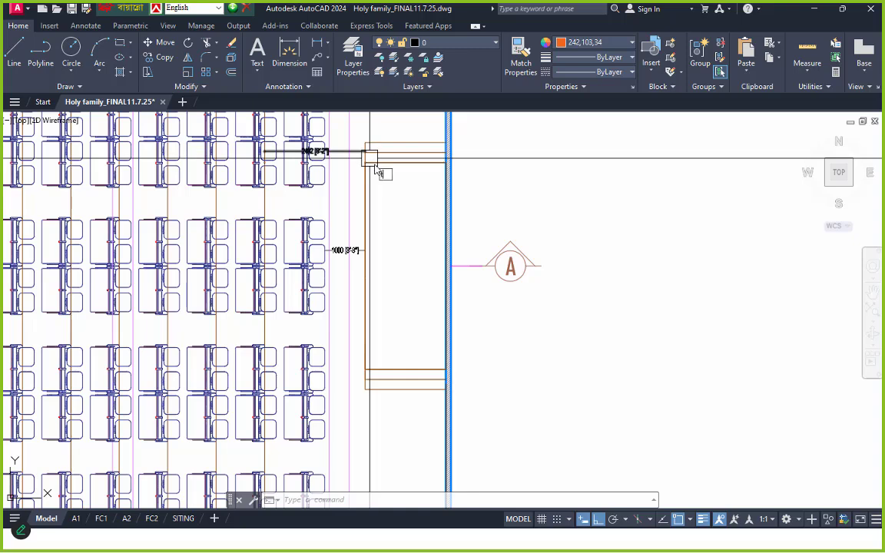
pyautogui.write('t')
pyautogui.press('Return')
pyautogui.click(384, 243)
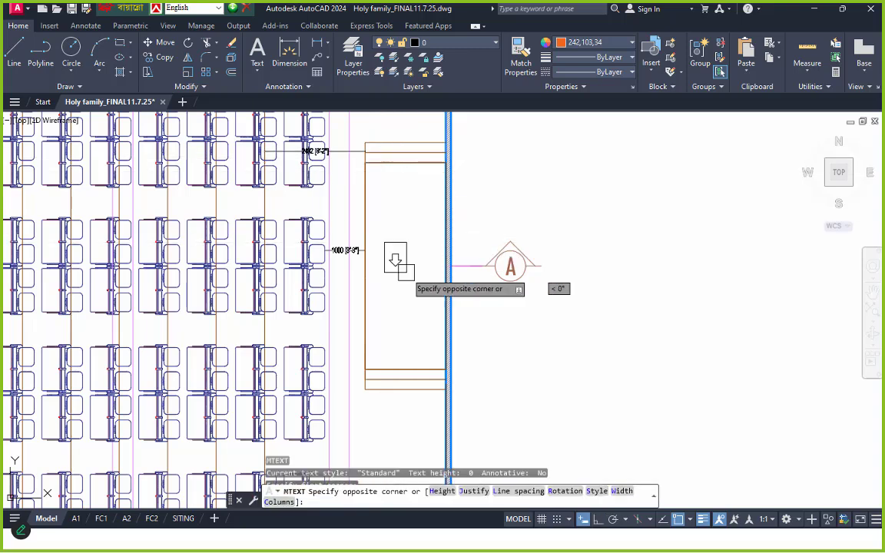
pyautogui.click(688, 351)
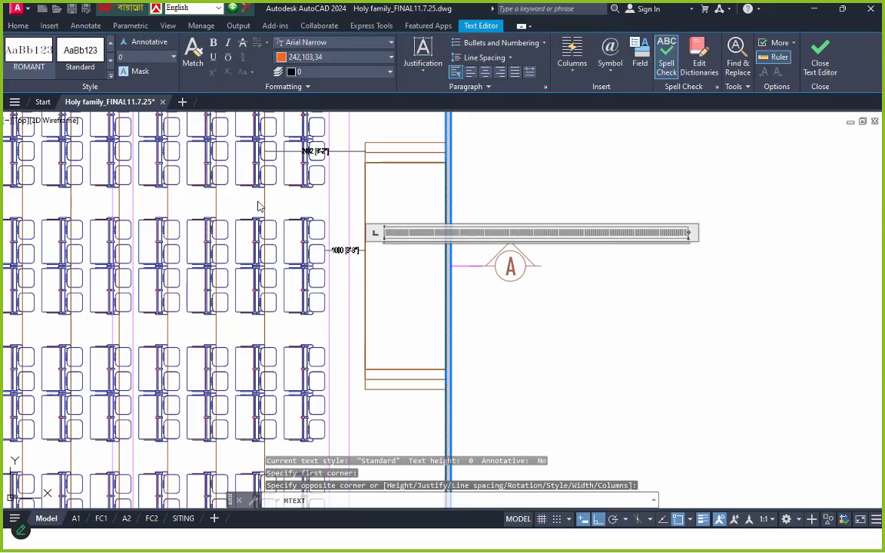
pyautogui.scroll(3, 386, 244)
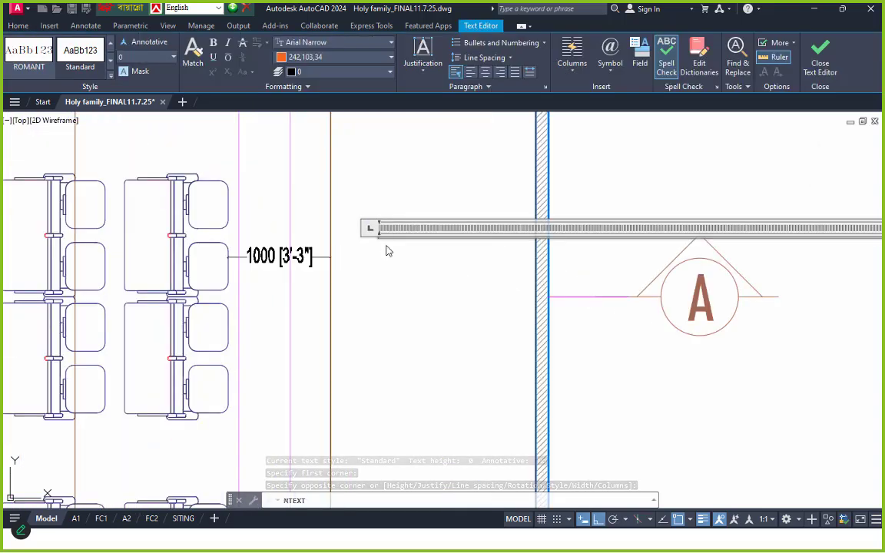
pyautogui.scroll(5, 387, 247)
pyautogui.scroll(-5, 340, 224)
pyautogui.press('Escape')
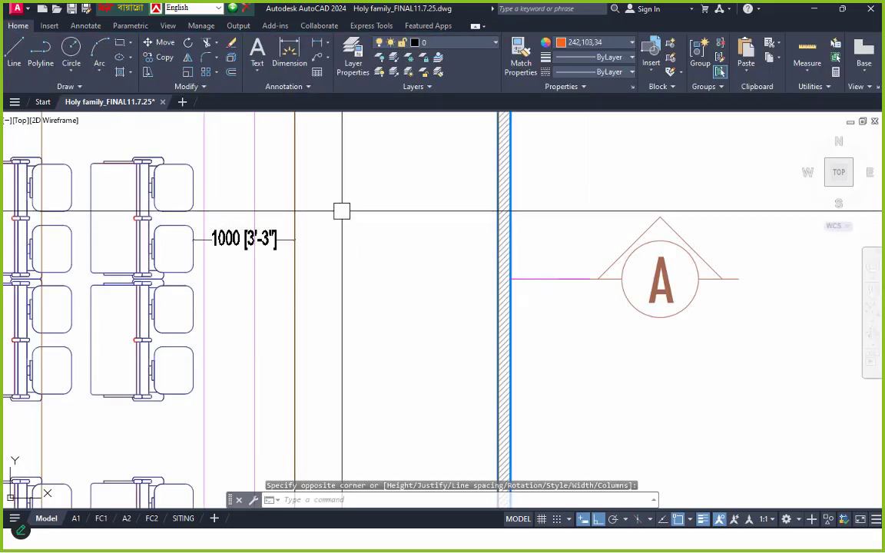
# Add a multiline text label reading "Stage" inside the platform rectangle, with a text height of 250
pyautogui.write('t')
pyautogui.press('space')
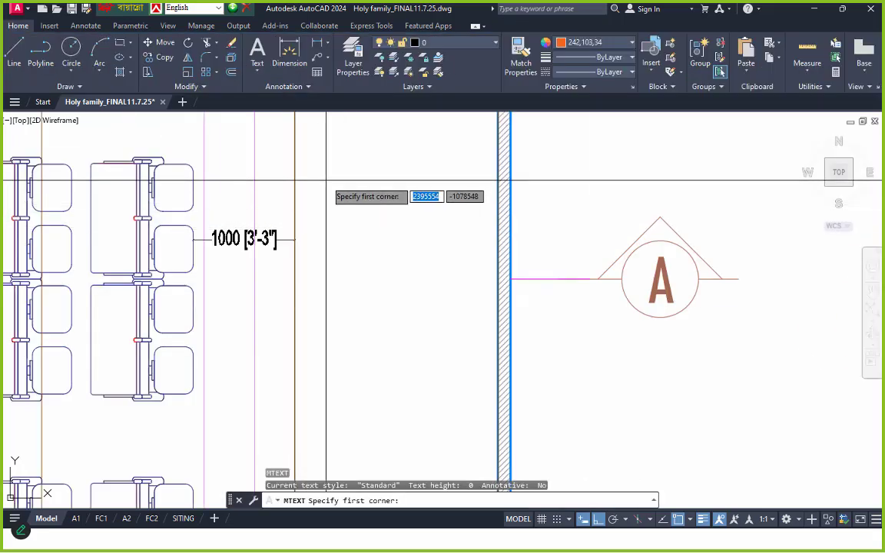
pyautogui.click(325, 181)
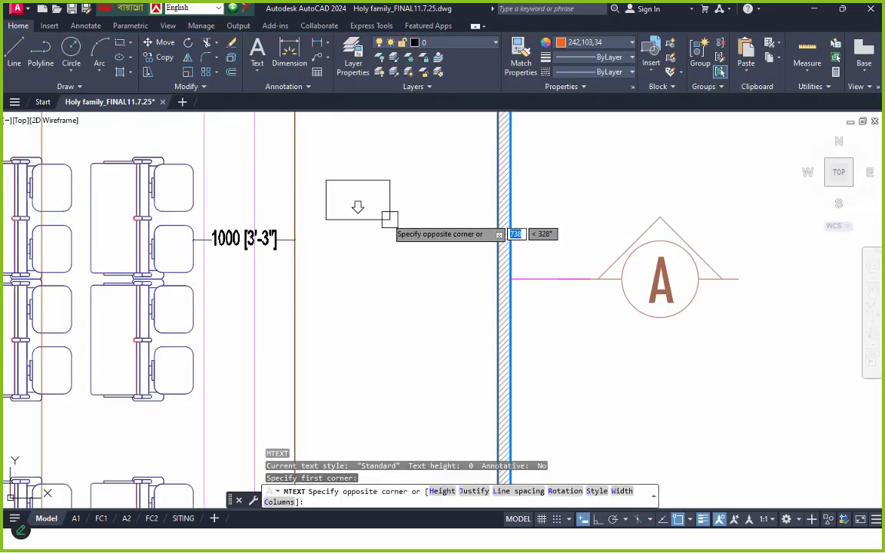
pyautogui.click(475, 352)
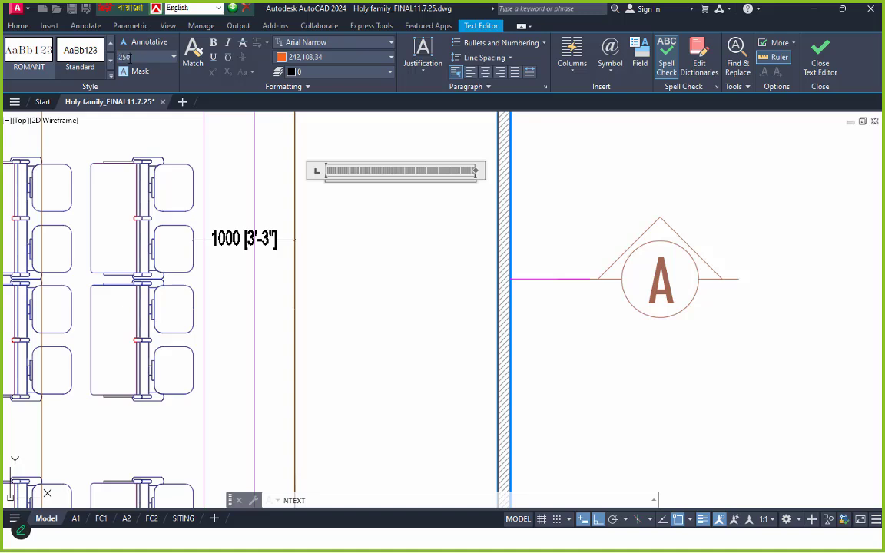
pyautogui.scroll(3, 332, 183)
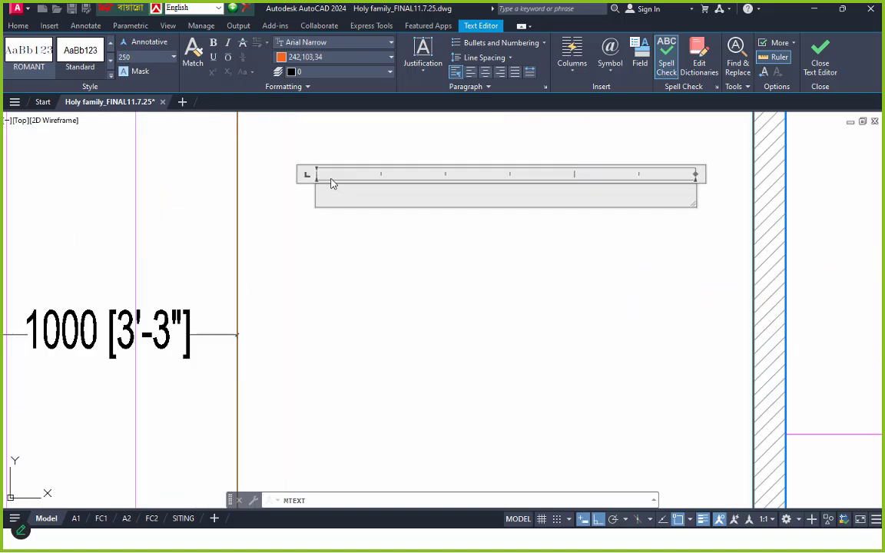
pyautogui.scroll(2, 319, 210)
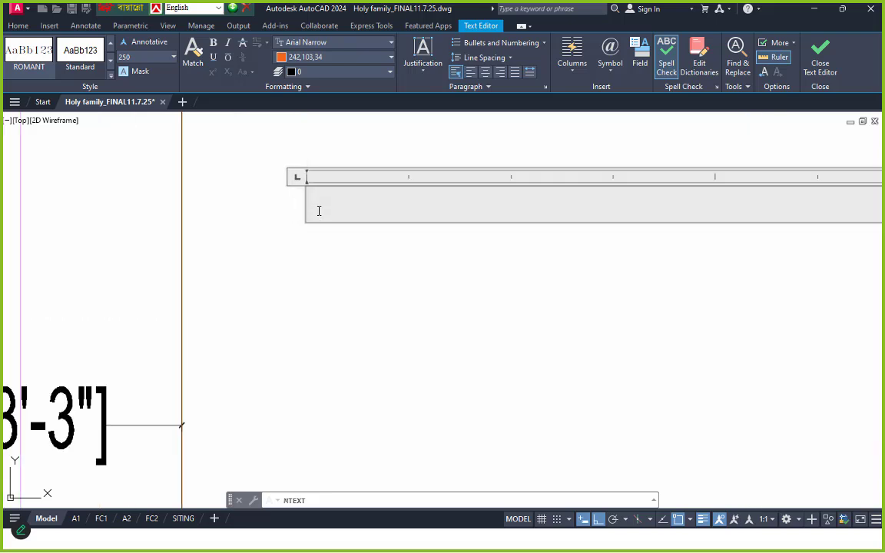
pyautogui.write('S')
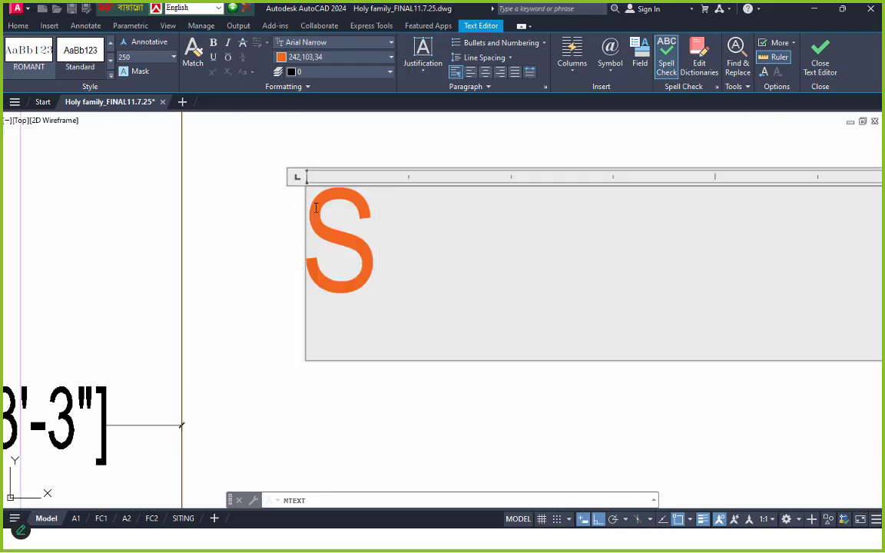
pyautogui.write('ta')
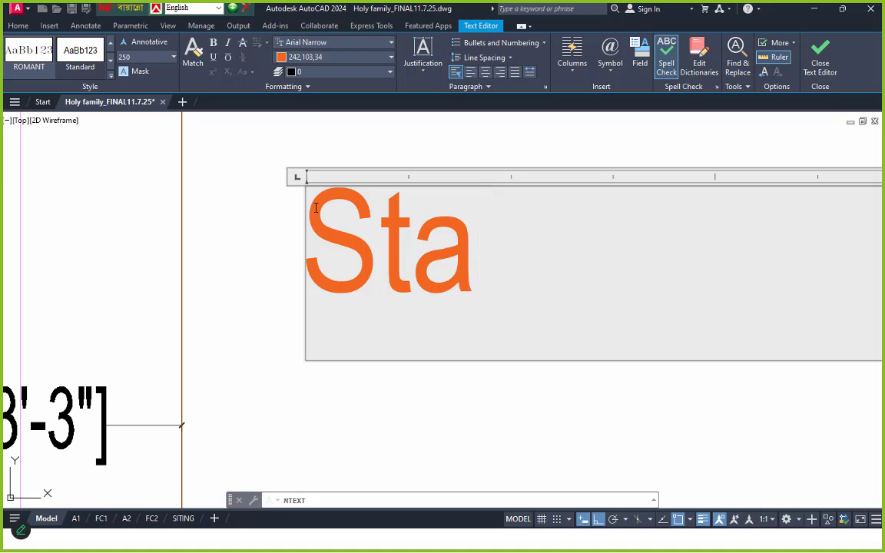
pyautogui.write('ge')
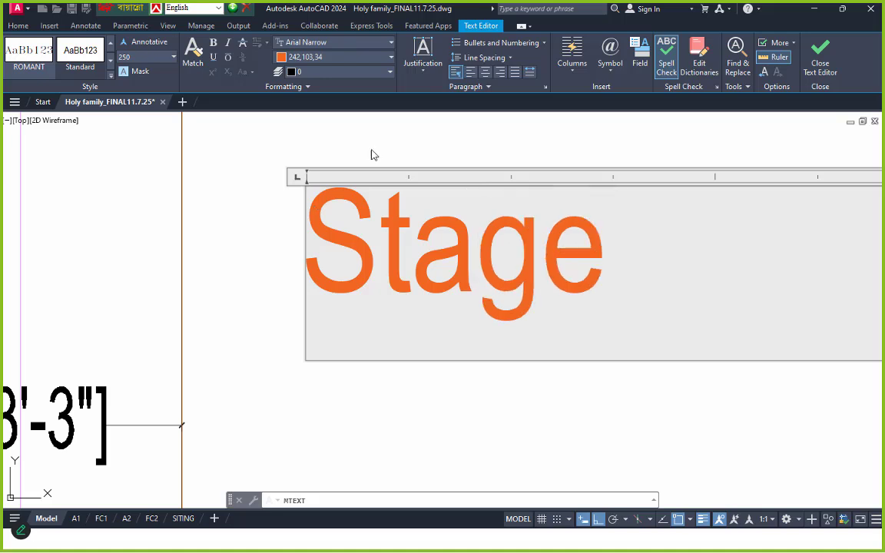
# Convert the whole platform label to uppercase and finish editing the text
pyautogui.hotkey('ctrl', 'a')
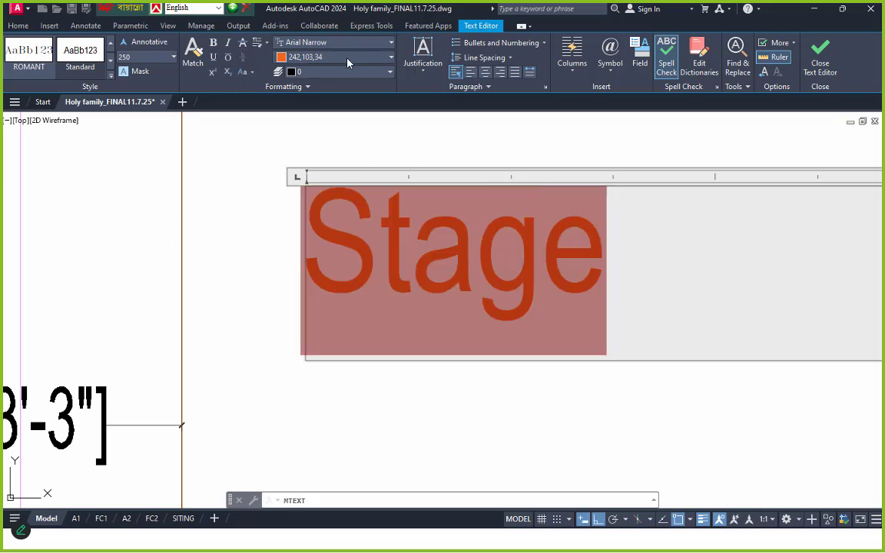
pyautogui.rightClick(577, 269)
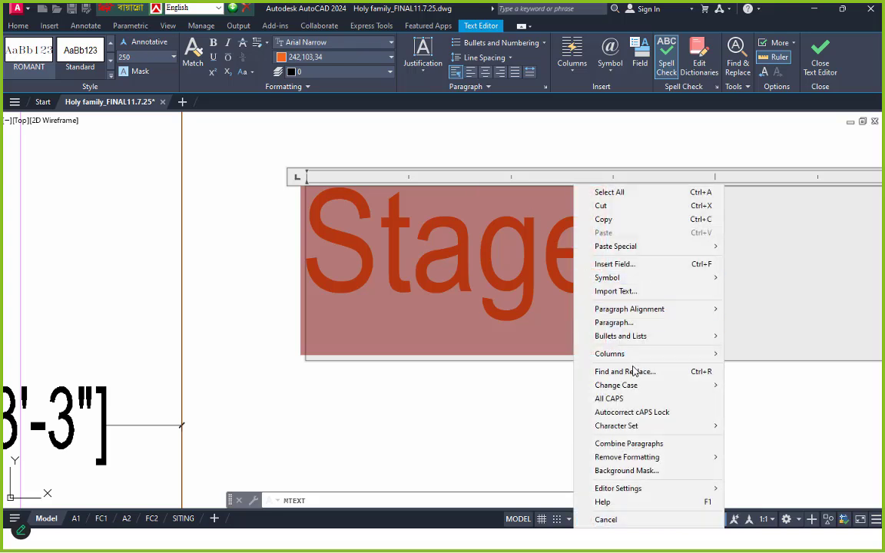
pyautogui.moveTo(633, 393)
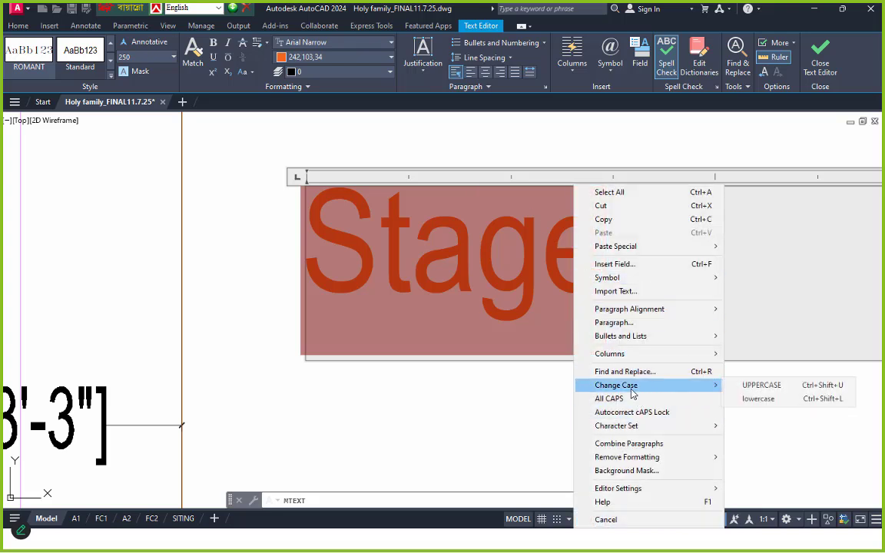
pyautogui.click(759, 385)
pyautogui.click(528, 401)
# Move the STAGE label sideways toward the platform's centreline, then straight down toward the middle of the platform
pyautogui.scroll(-6, 478, 325)
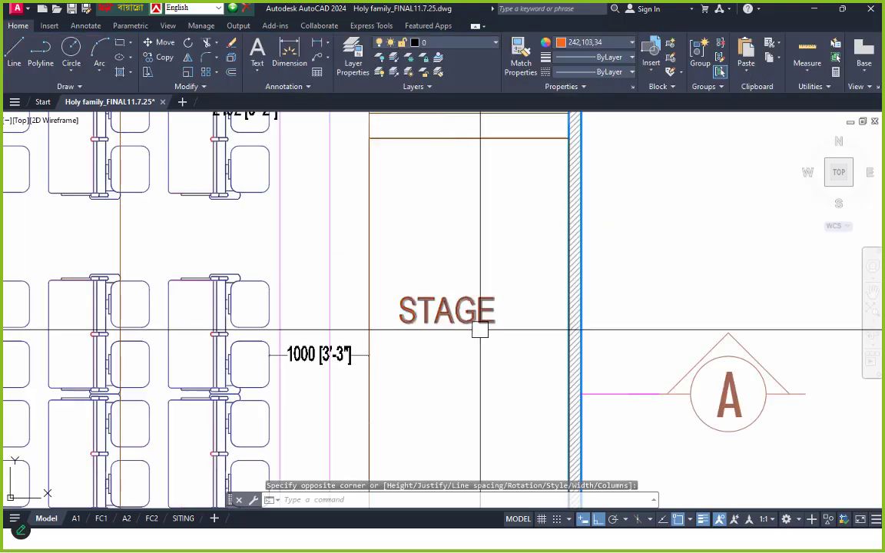
pyautogui.moveTo(481, 328); pyautogui.dragTo(461, 240, button='middle')
pyautogui.click(460, 240)
pyautogui.moveTo(478, 312); pyautogui.dragTo(486, 244, button='middle')
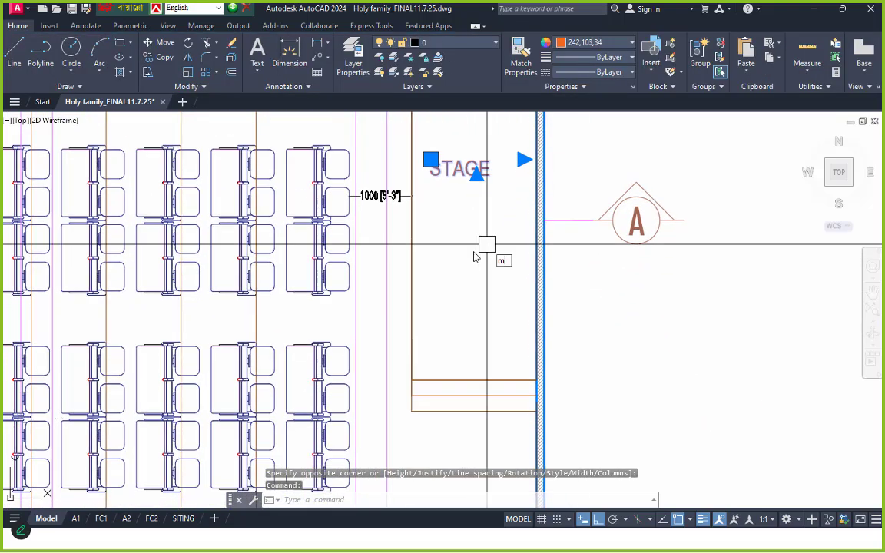
pyautogui.write('m')
pyautogui.press('Return')
pyautogui.click(458, 234)
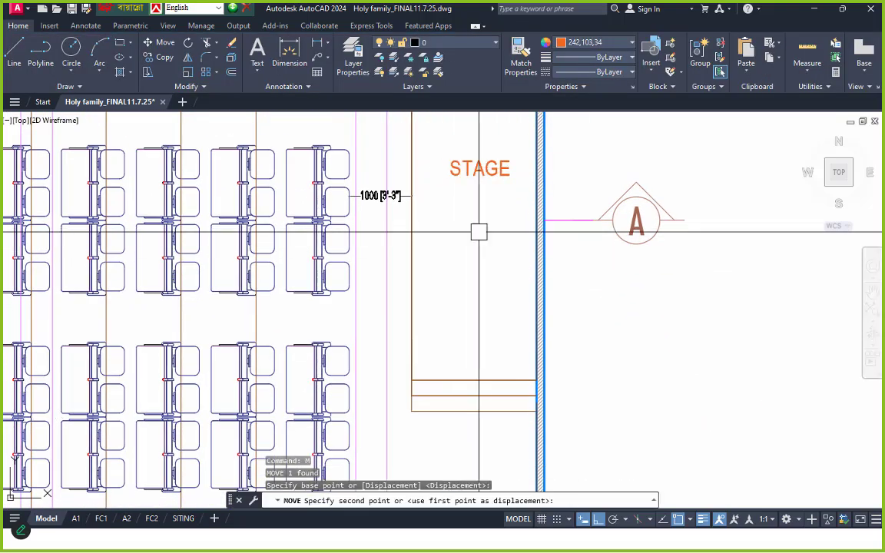
pyautogui.click(477, 233)
pyautogui.press('Return')
pyautogui.click(470, 201)
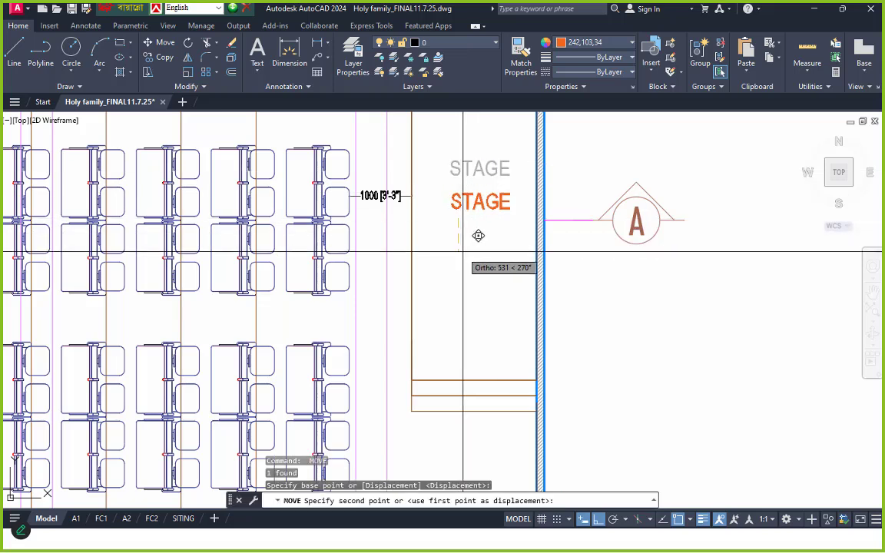
pyautogui.click(477, 234)
pyautogui.press('Escape')
pyautogui.write('mt')
pyautogui.press('Return')
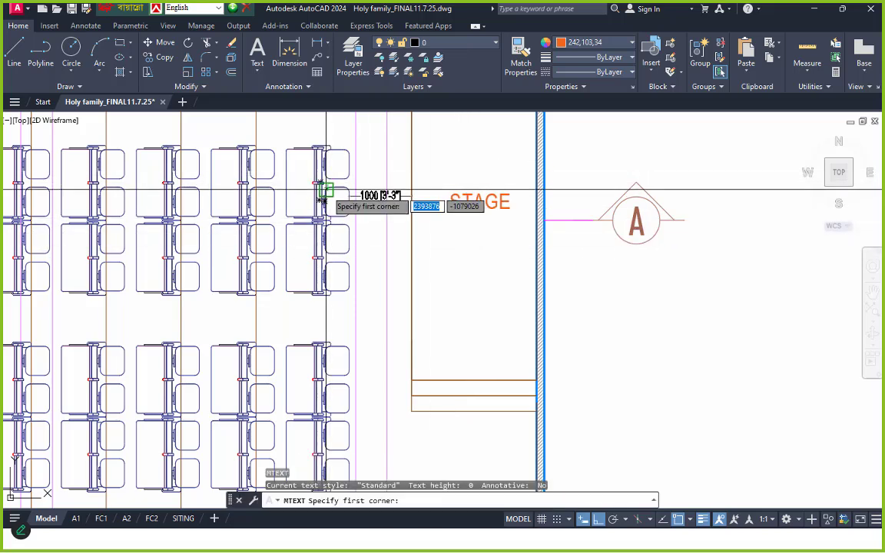
pyautogui.click(488, 263)
pyautogui.click(417, 270)
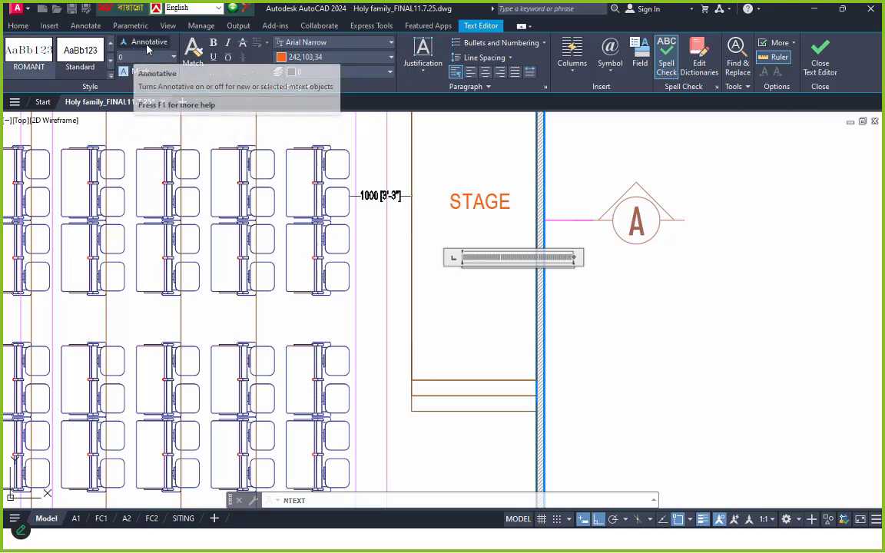
pyautogui.click(318, 43)
pyautogui.scroll(-5, 292, 154)
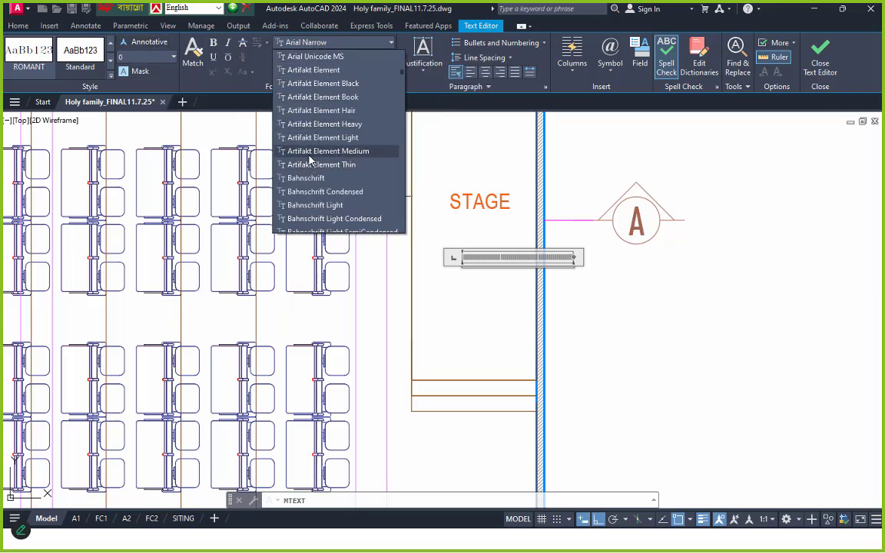
pyautogui.scroll(5, 310, 152)
pyautogui.scroll(1, 319, 54)
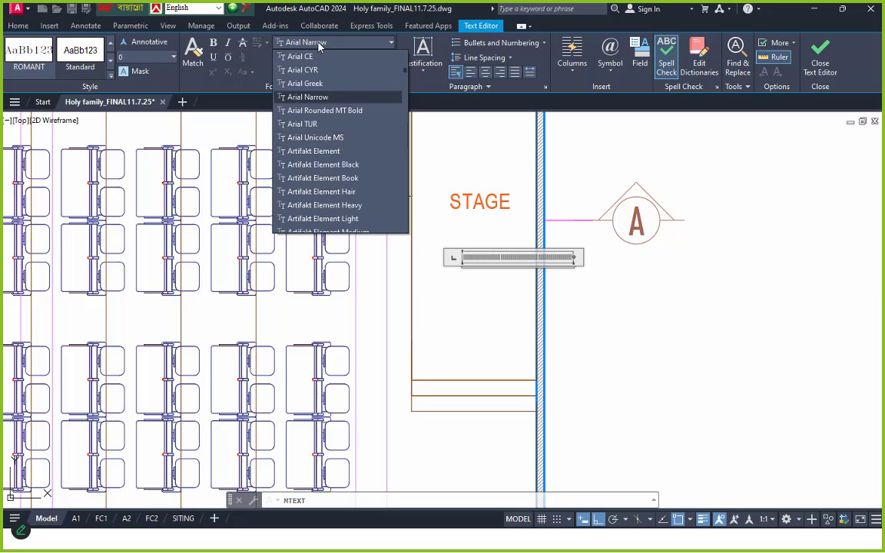
pyautogui.click(321, 44)
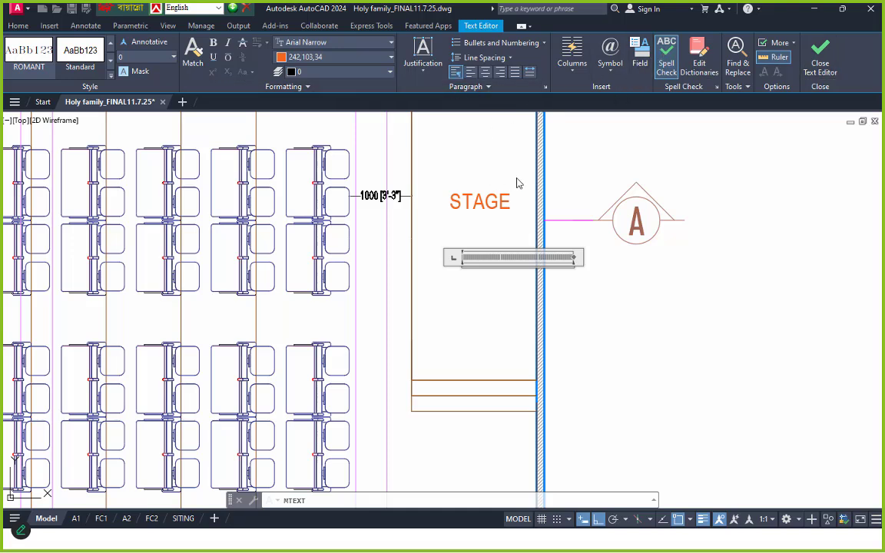
pyautogui.scroll(4, 478, 233)
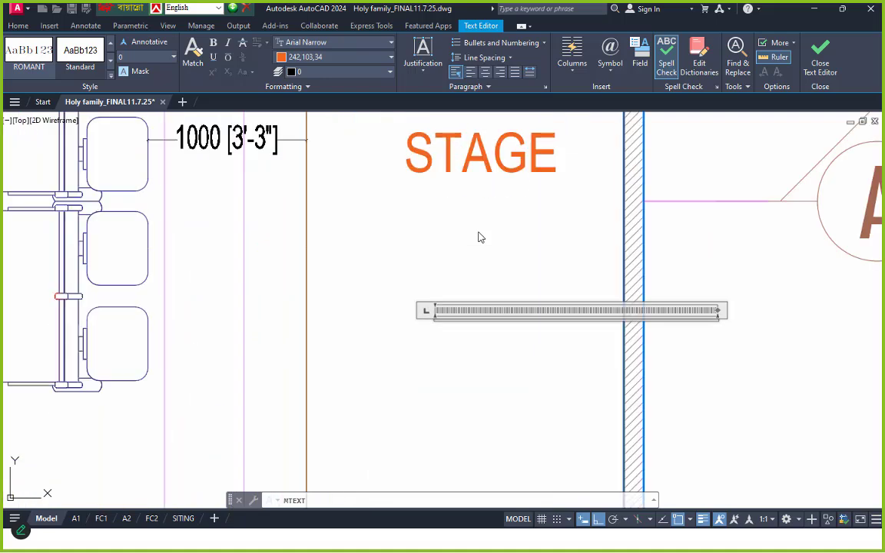
pyautogui.click(478, 233)
# Move the STAGE label slightly further down within the platform rectangle
pyautogui.scroll(-4, 478, 233)
pyautogui.scroll(2, 466, 198)
pyautogui.click(467, 202)
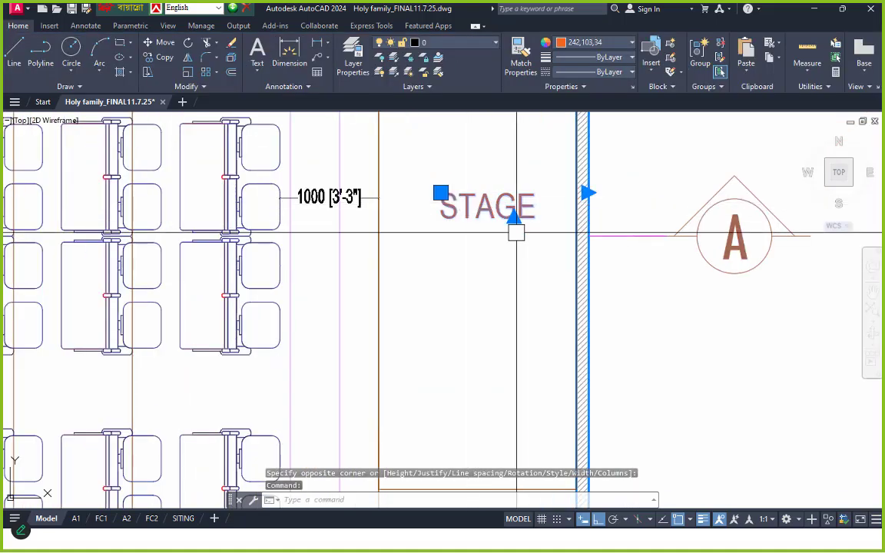
pyautogui.moveTo(516, 225); pyautogui.dragTo(489, 185, button='middle')
pyautogui.press('Return')
pyautogui.click(483, 198)
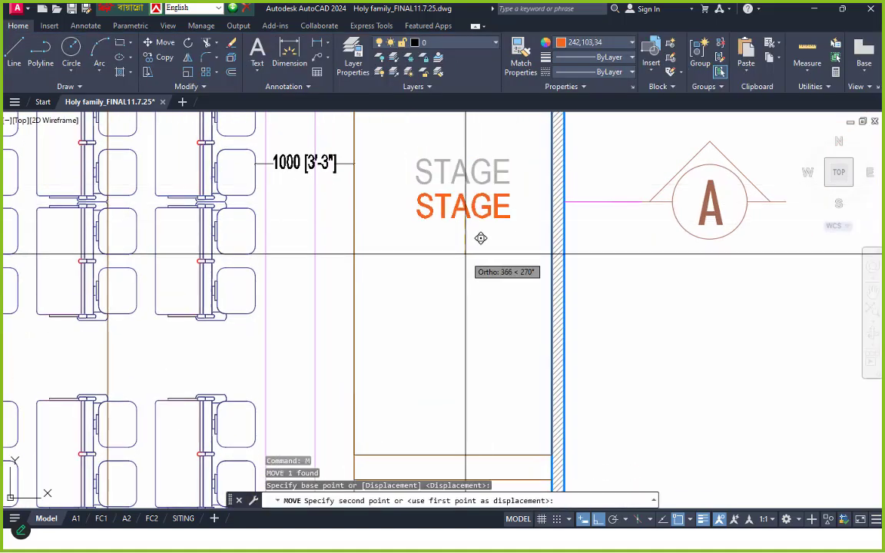
pyautogui.click(482, 220)
# Change the STAGE label's font to Bahnschrift Light SemiCondensed and finish editing the text
pyautogui.doubleClick(461, 196)
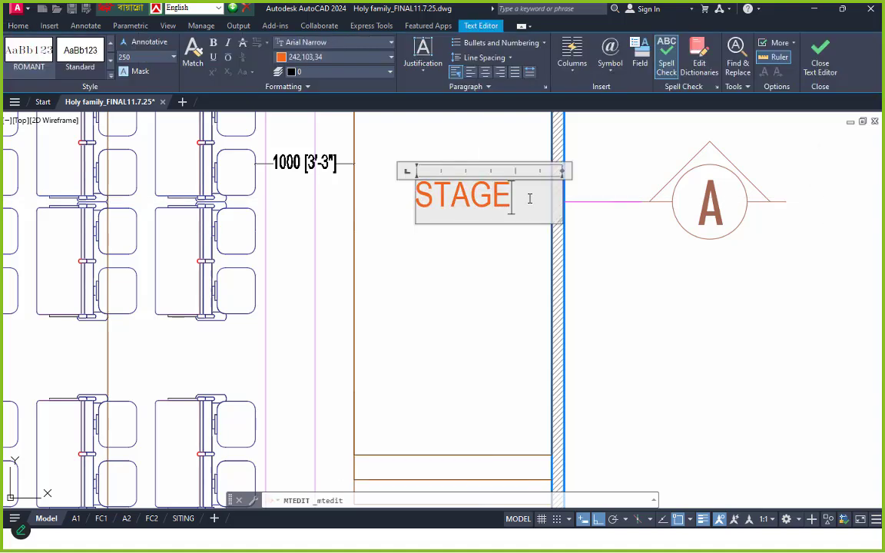
pyautogui.click(317, 43)
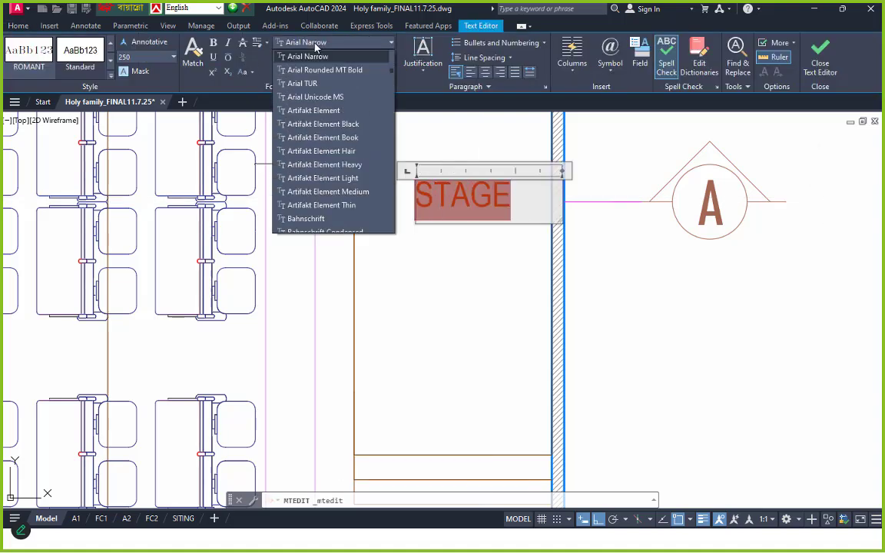
pyautogui.scroll(-4, 325, 108)
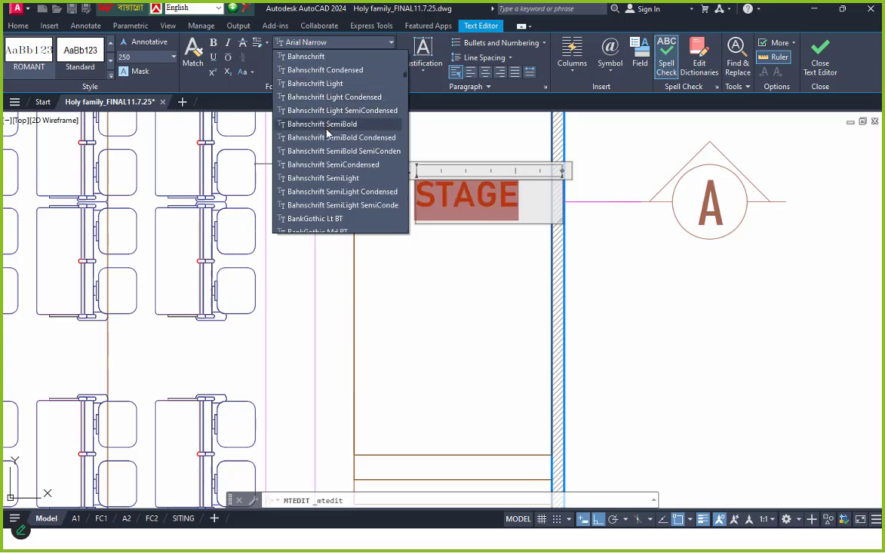
pyautogui.click(291, 110)
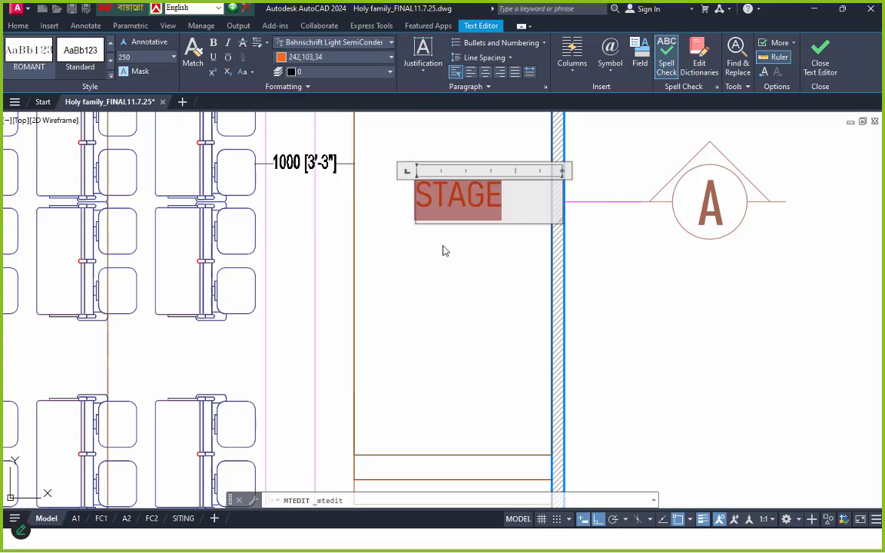
pyautogui.click(443, 246)
# Scale the STAGE label down freehand, using the lower-left corner of its lettering as the base point
pyautogui.click(490, 207)
pyautogui.scroll(2, 490, 209)
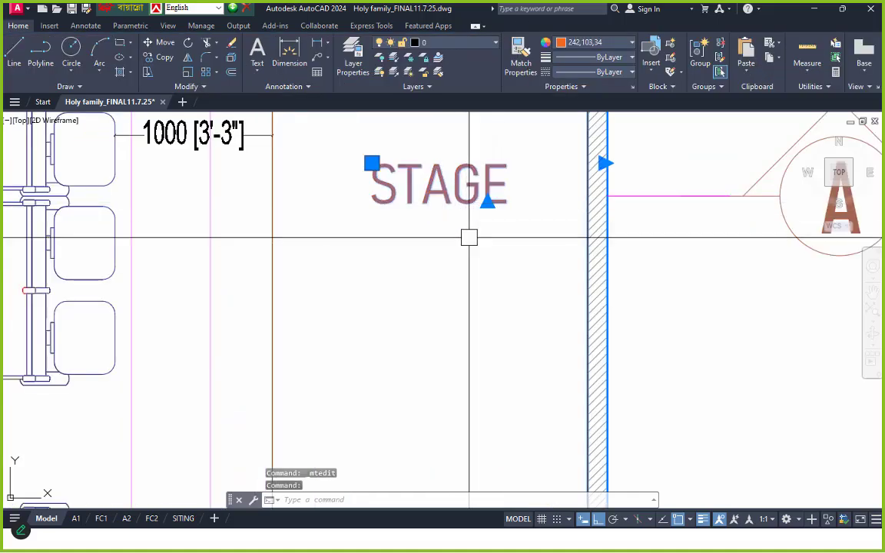
pyautogui.press('Return')
pyautogui.click(372, 205)
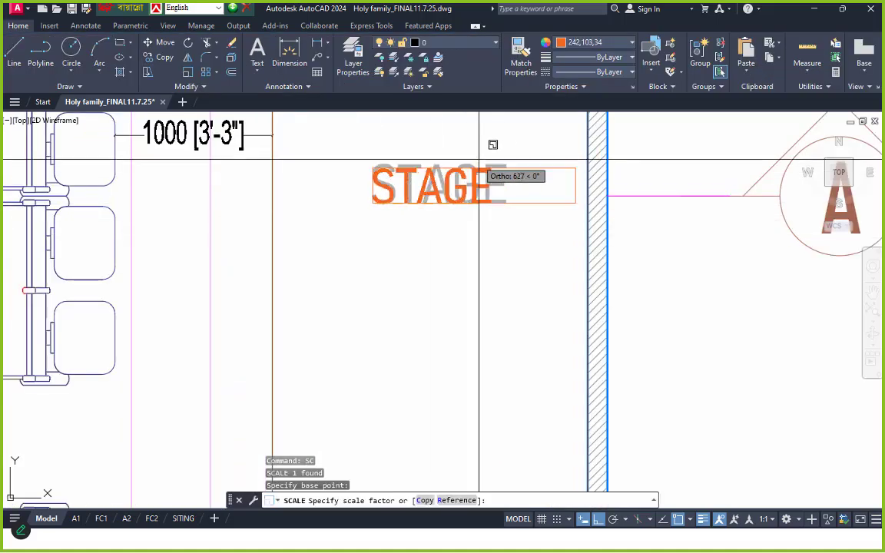
pyautogui.click(446, 196)
# Review the labelled stage within the Room 602 seating plan and the clearances between the last seats and the stage
pyautogui.scroll(-5, 442, 199)
pyautogui.moveTo(431, 202); pyautogui.dragTo(495, 221, button='middle')
pyautogui.scroll(-5, 495, 221)
pyautogui.moveTo(477, 265); pyautogui.dragTo(484, 276, button='middle')
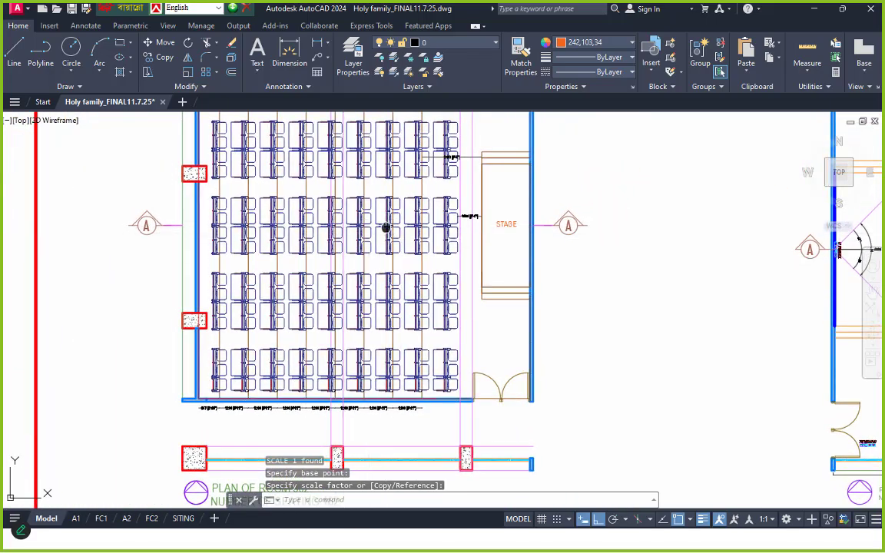
pyautogui.moveTo(452, 157); pyautogui.dragTo(498, 248, button='middle')
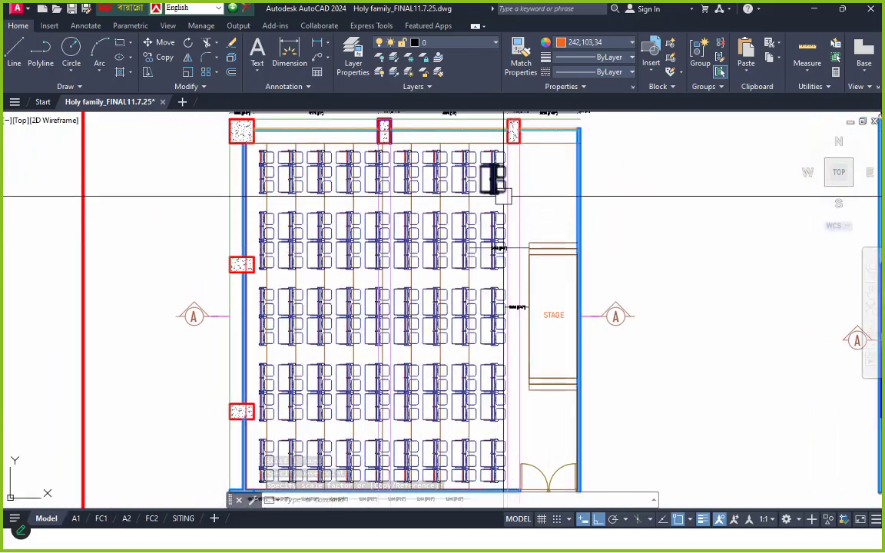
pyautogui.scroll(2, 502, 196)
pyautogui.scroll(-6, 285, 205)
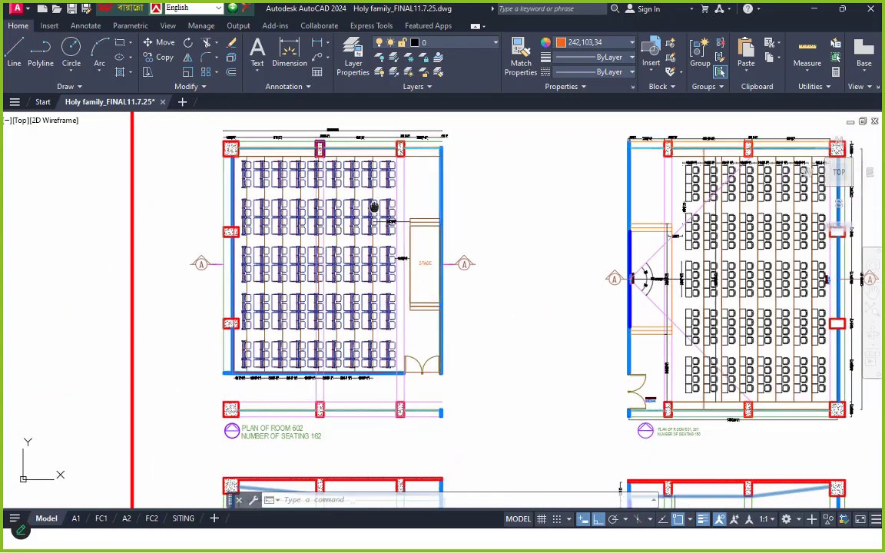
pyautogui.scroll(10, 384, 213)
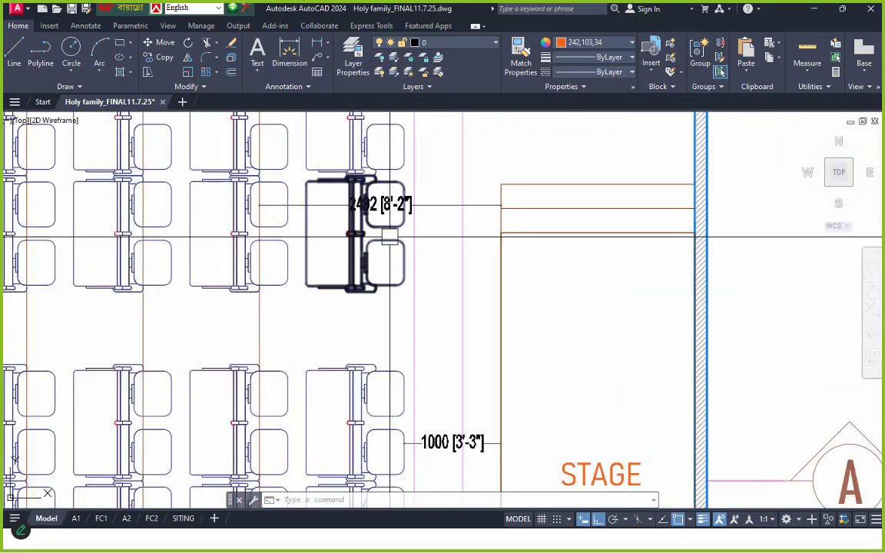
pyautogui.scroll(-5, 387, 248)
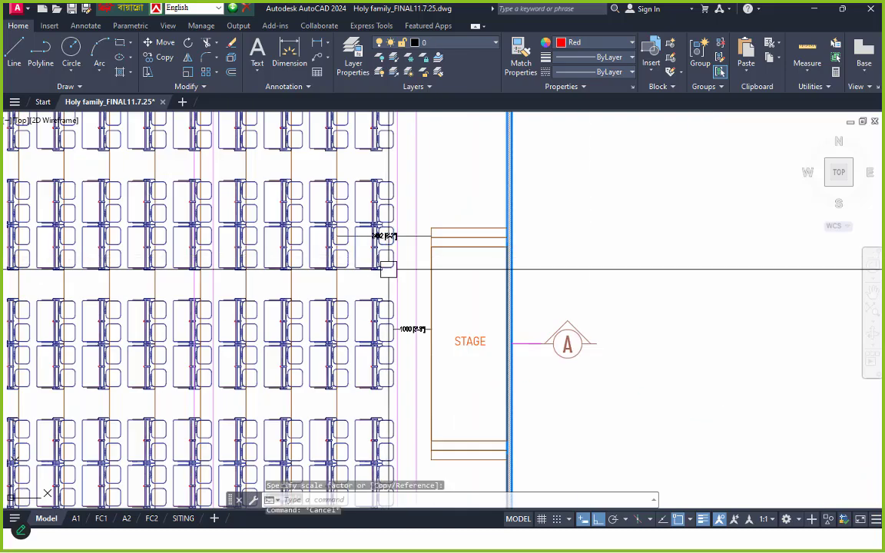
pyautogui.press('Escape')
pyautogui.scroll(5, 382, 297)
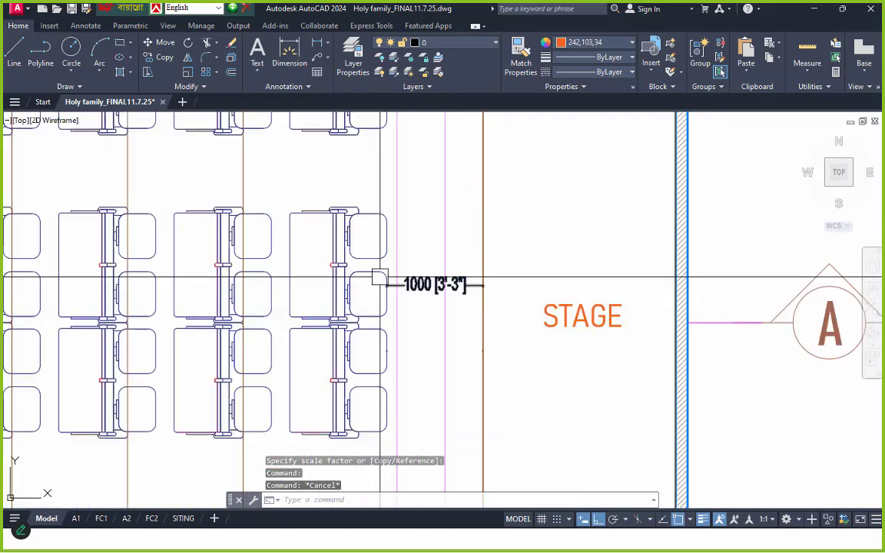
# Examine the last column of seats beside the stage across the Room 602 plan
pyautogui.scroll(-5, 379, 277)
pyautogui.scroll(5, 380, 253)
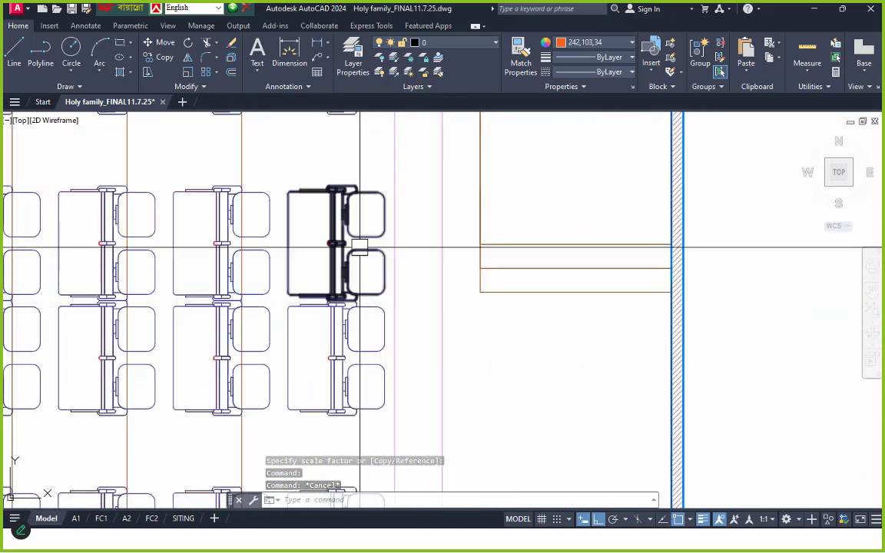
pyautogui.moveTo(374, 328); pyautogui.dragTo(400, 268, button='middle')
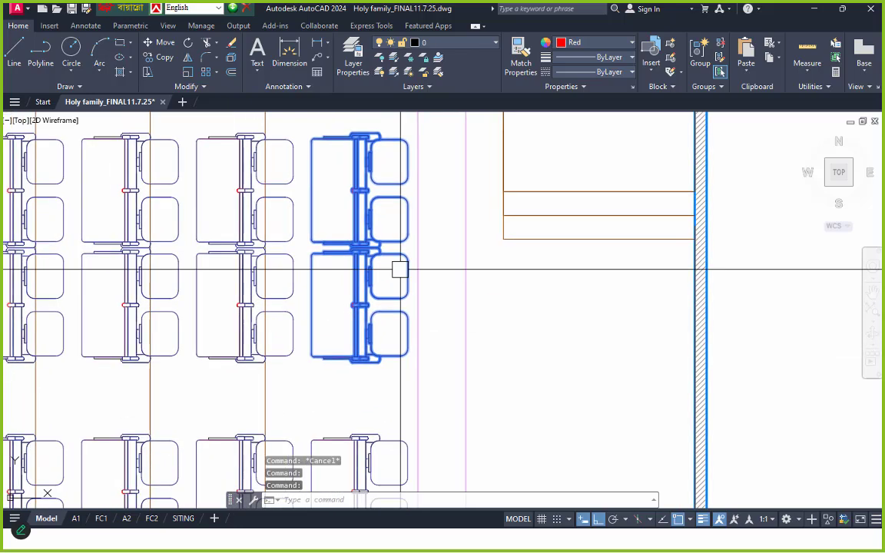
pyautogui.scroll(-5, 398, 331)
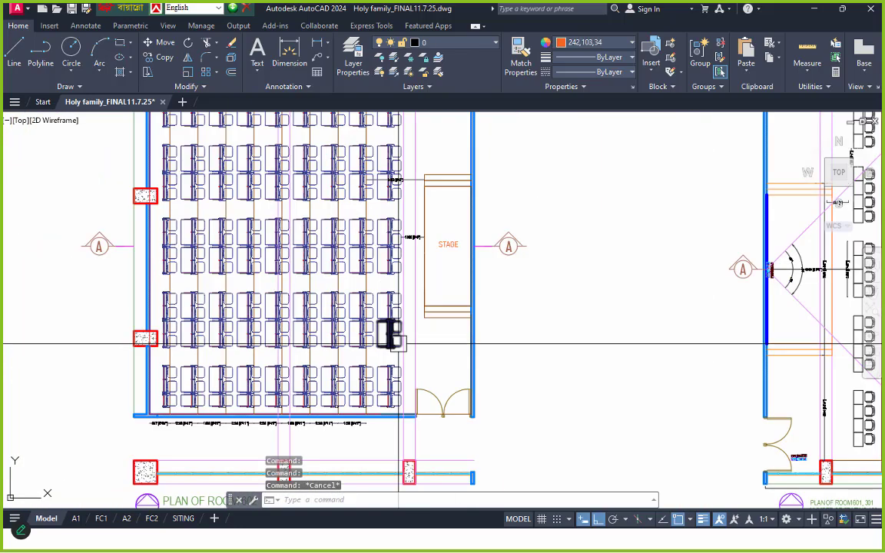
pyautogui.scroll(3, 385, 423)
pyautogui.scroll(-4, 395, 375)
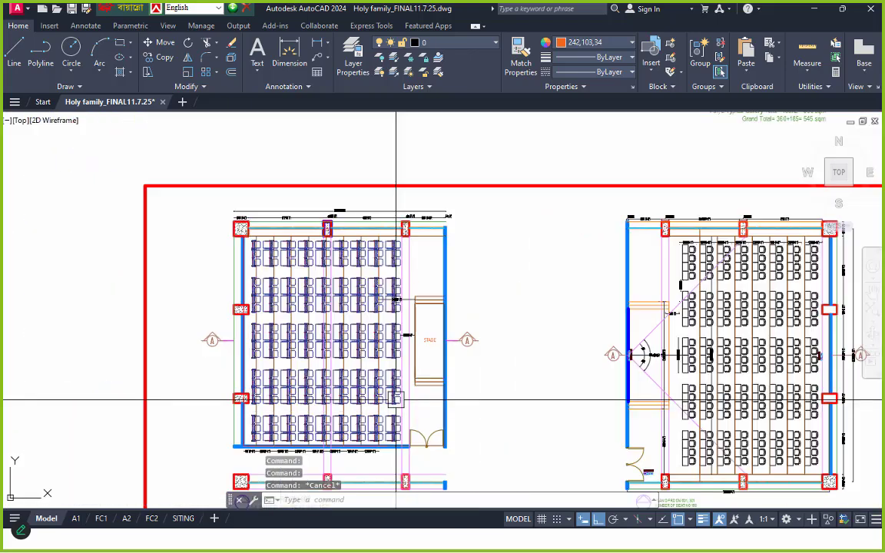
pyautogui.scroll(4, 393, 286)
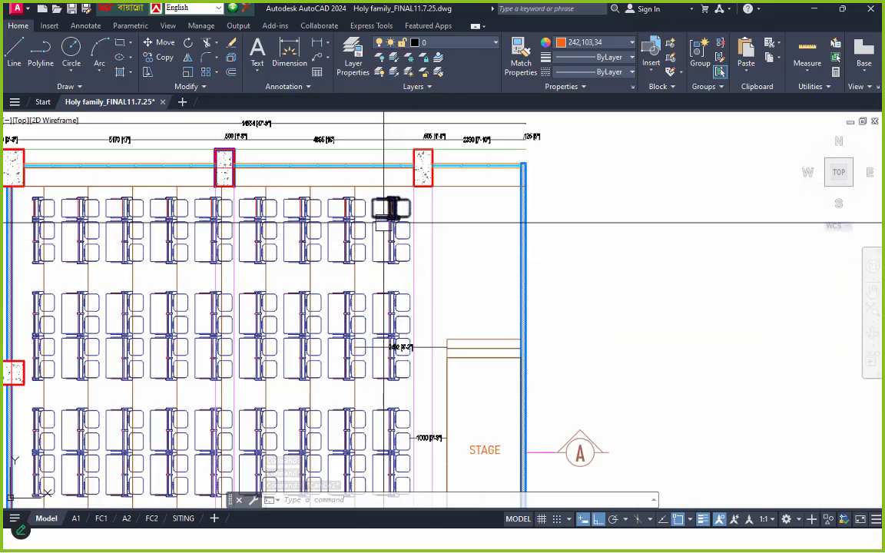
pyautogui.scroll(-5, 384, 223)
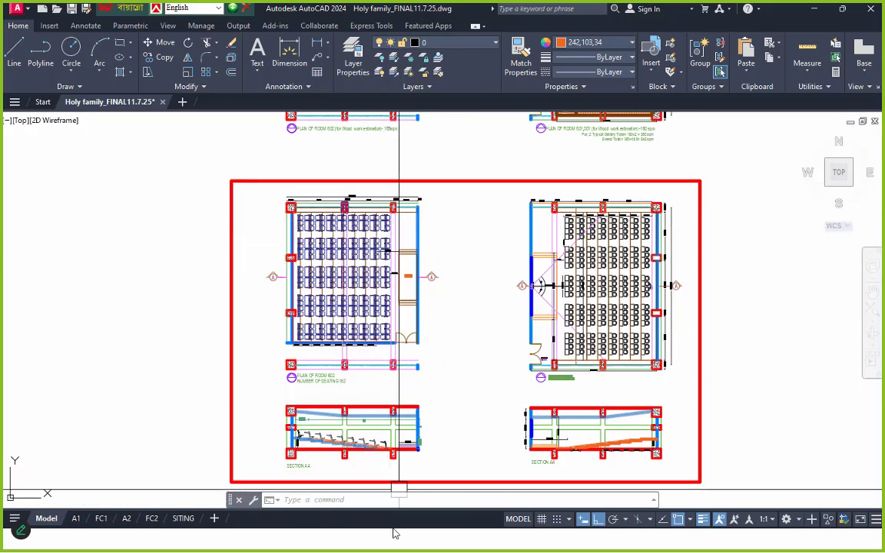
# Draw a vertical construction line through the rear edge of the lowest seat's support in Room 602's Section AA
pyautogui.scroll(4, 385, 379)
pyautogui.moveTo(385, 379)
pyautogui.mouseDown(button='middle')
pyautogui.moveTo(403, 294)
pyautogui.moveTo(403, 218)
pyautogui.mouseUp(button='middle')
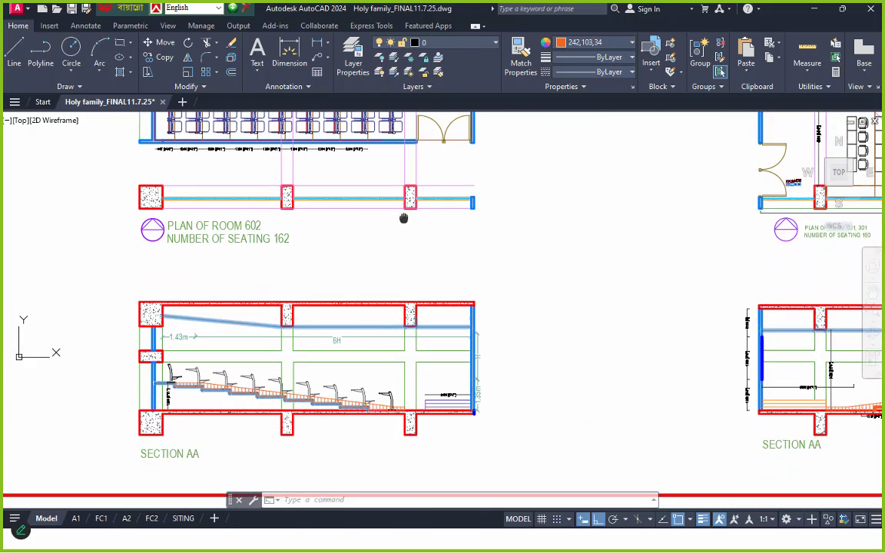
pyautogui.write('l')
pyautogui.press('Return')
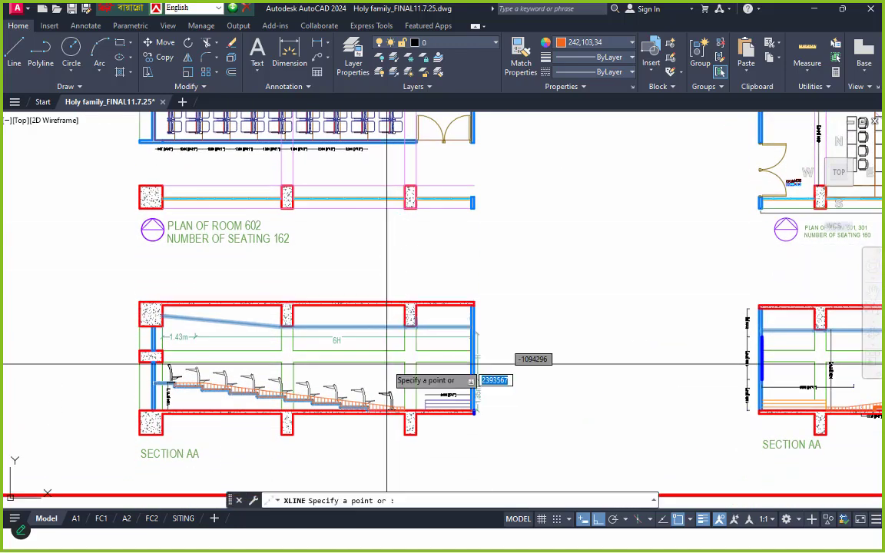
pyautogui.scroll(6, 378, 453)
pyautogui.scroll(4, 432, 216)
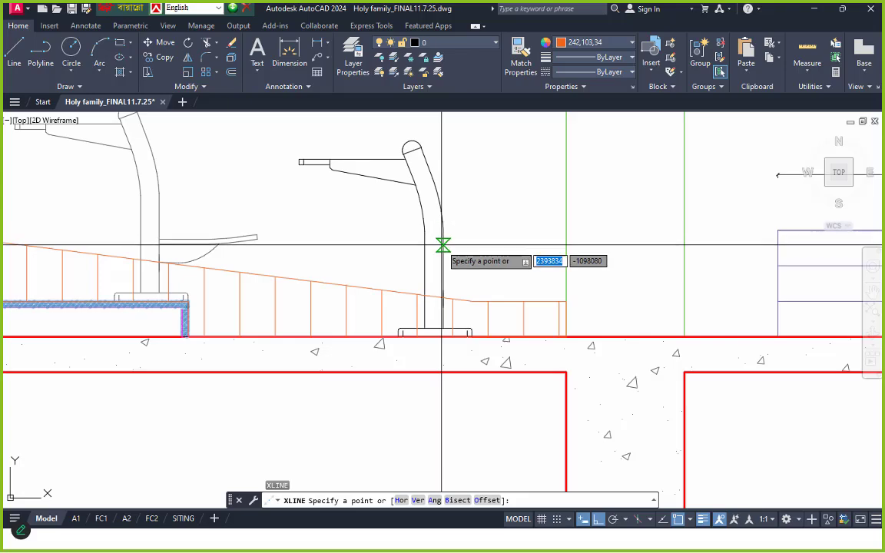
pyautogui.click(442, 245)
pyautogui.click(457, 194)
pyautogui.press('Return')
# Check where the vertical construction line crosses the last column of seats in the Room 602 plan
pyautogui.scroll(-8, 450, 291)
pyautogui.scroll(-6, 450, 166)
pyautogui.moveTo(451, 125); pyautogui.dragTo(449, 292, button='middle')
pyautogui.scroll(6, 449, 155)
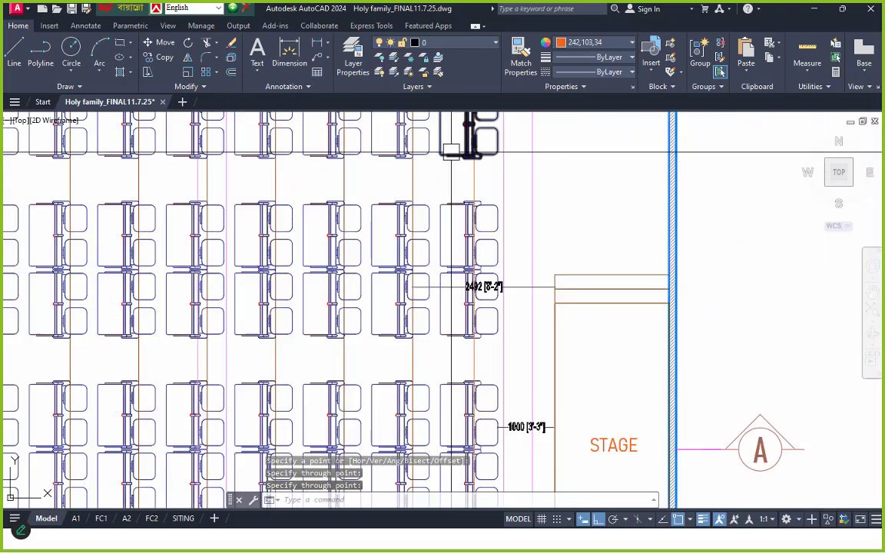
pyautogui.moveTo(462, 212); pyautogui.dragTo(439, 297, button='middle')
pyautogui.scroll(2, 464, 170)
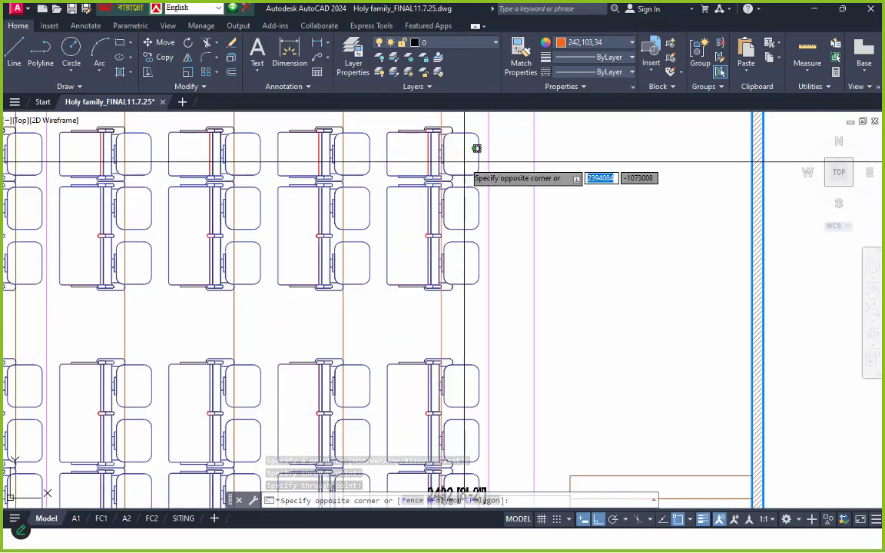
pyautogui.click(460, 183)
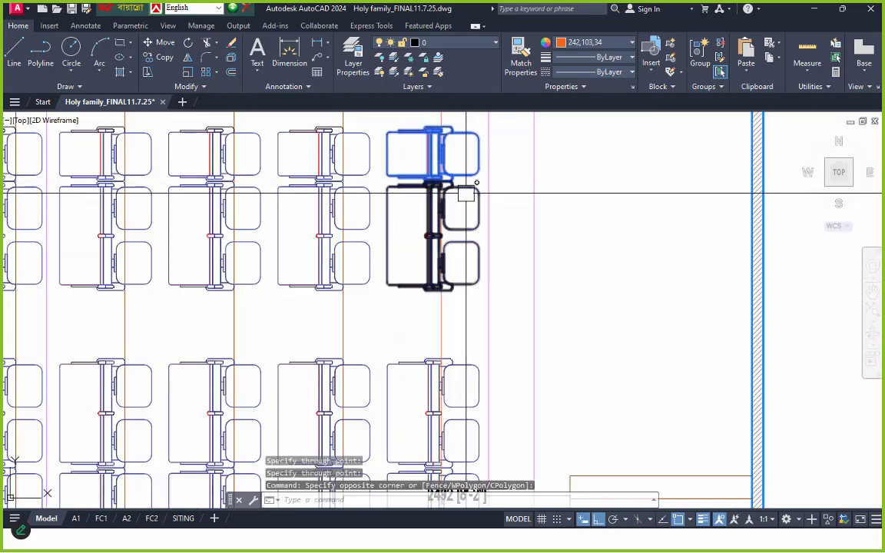
pyautogui.click(471, 258)
pyautogui.moveTo(467, 324); pyautogui.dragTo(461, 205, button='middle')
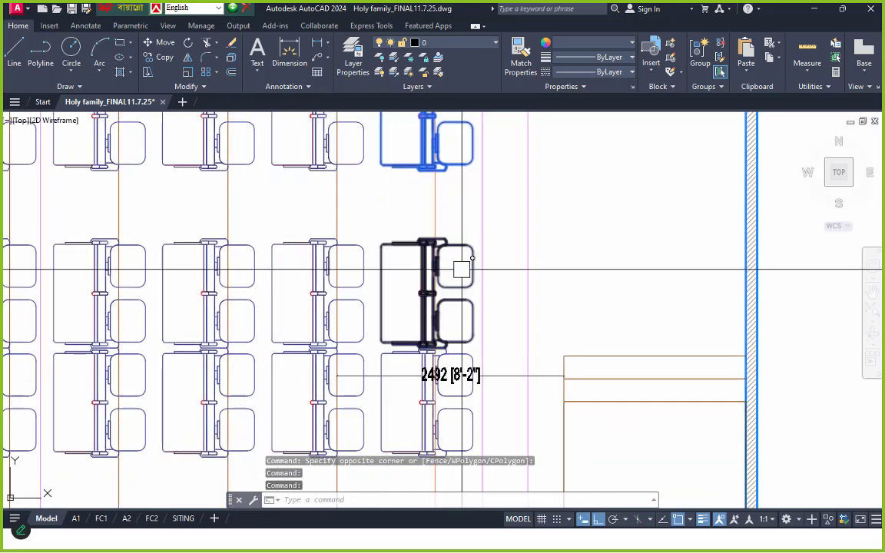
pyautogui.moveTo(470, 315); pyautogui.dragTo(466, 222, button='middle')
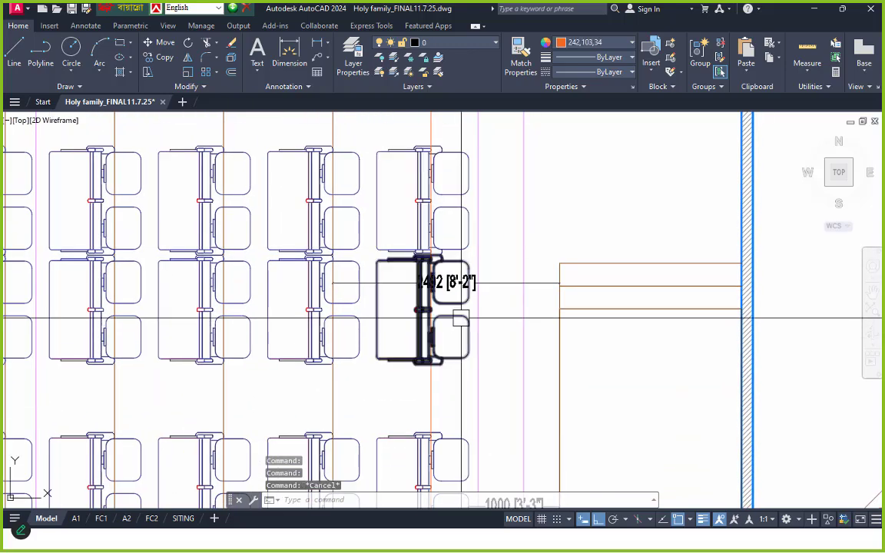
# Erase the side of the upper chair's seat outline in the last column's two-seat desk nearest the door
pyautogui.scroll(-5, 461, 354)
pyautogui.scroll(4, 454, 345)
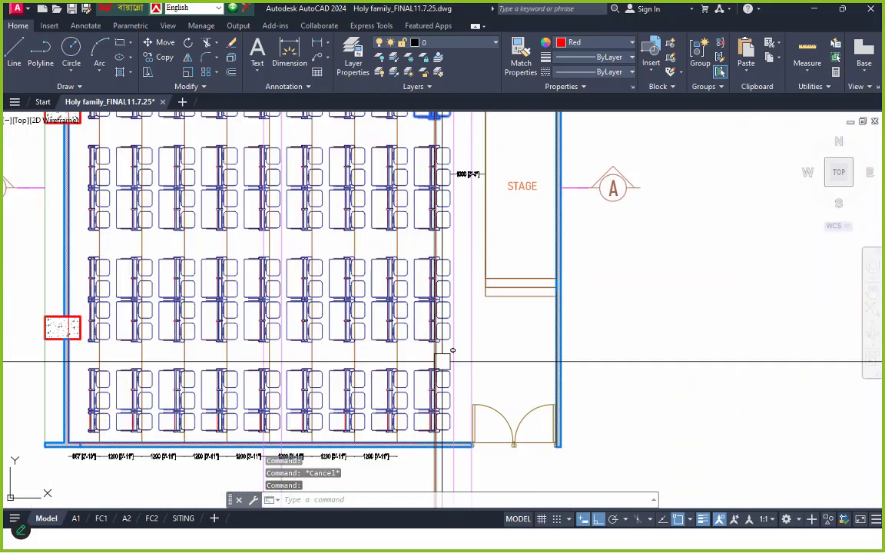
pyautogui.scroll(2, 421, 310)
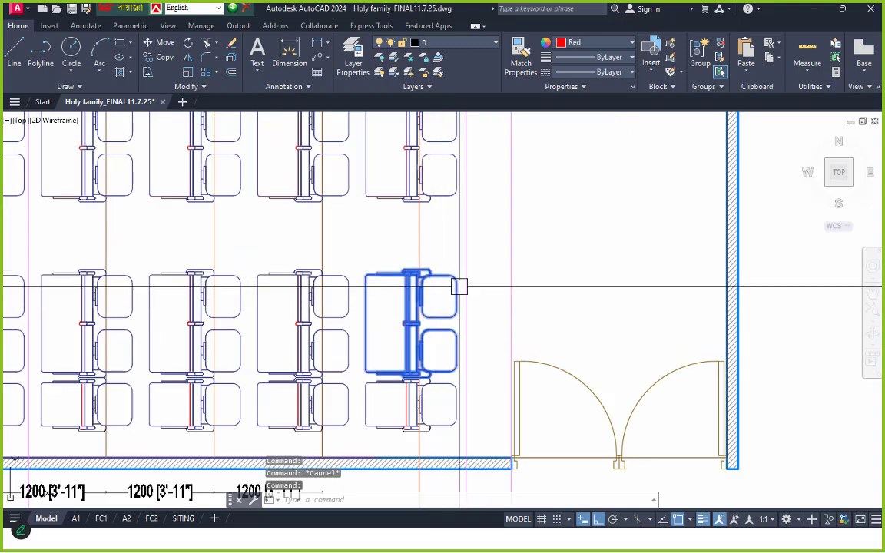
pyautogui.scroll(4, 455, 287)
pyautogui.click(442, 275)
pyautogui.write('e')
pyautogui.press('Return')
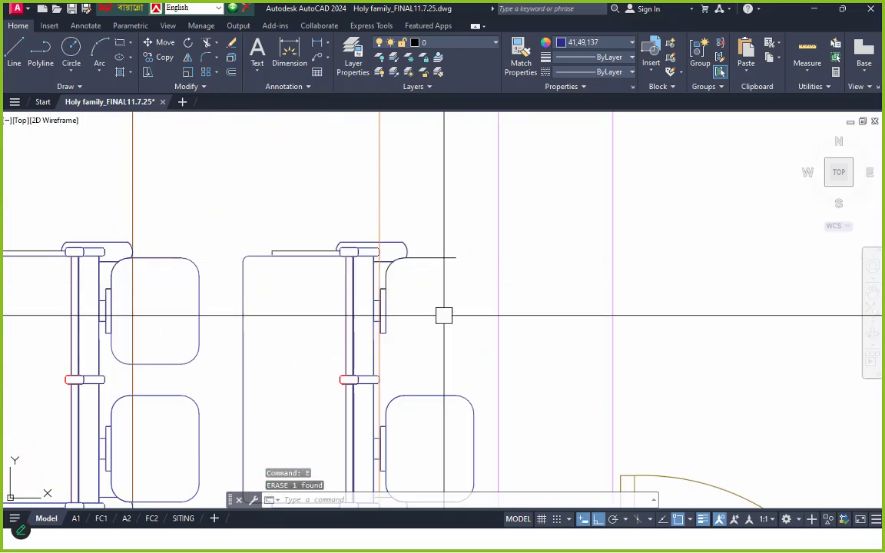
# Erase the leftover corner segments of that upper chair's rounded seat outline
pyautogui.scroll(3, 426, 273)
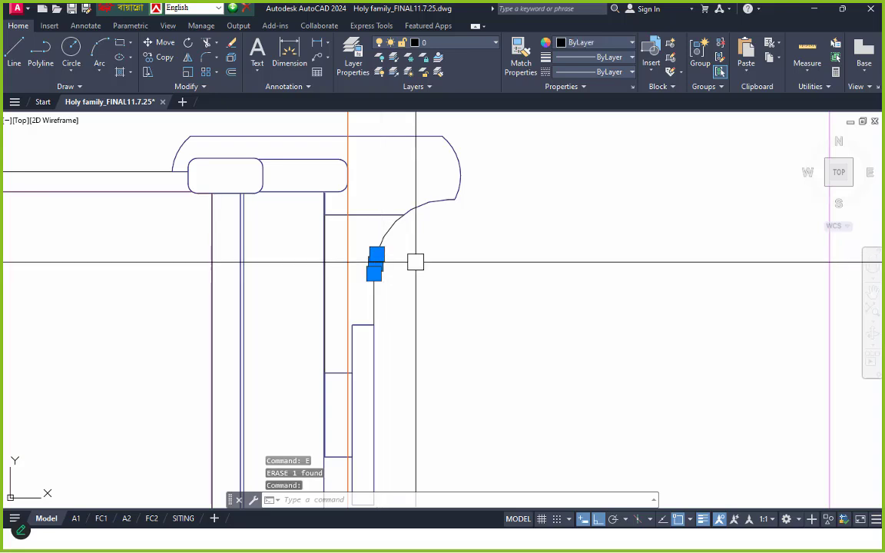
pyautogui.scroll(4, 377, 223)
pyautogui.click(345, 199)
pyautogui.click(492, 318)
pyautogui.write('e')
pyautogui.press('Return')
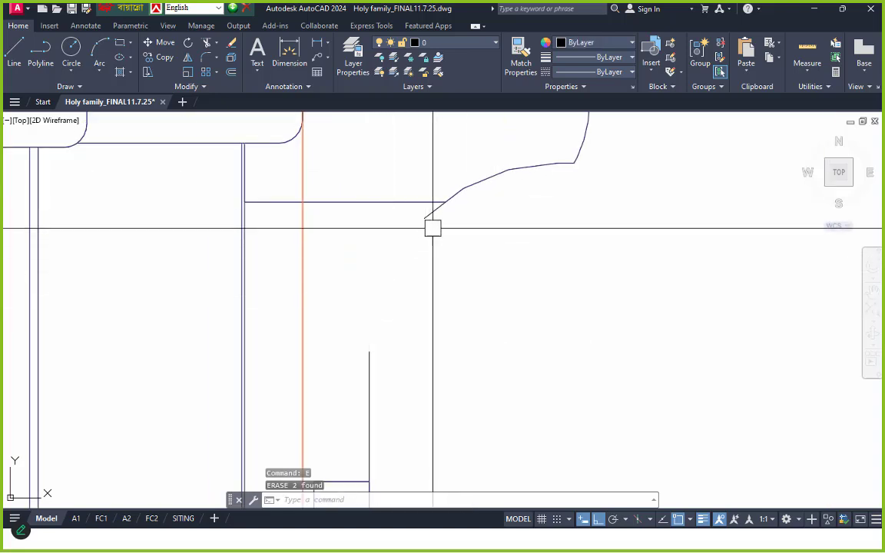
pyautogui.scroll(2, 433, 227)
pyautogui.click(434, 209)
pyautogui.write('e')
pyautogui.press('Return')
pyautogui.scroll(-3, 430, 241)
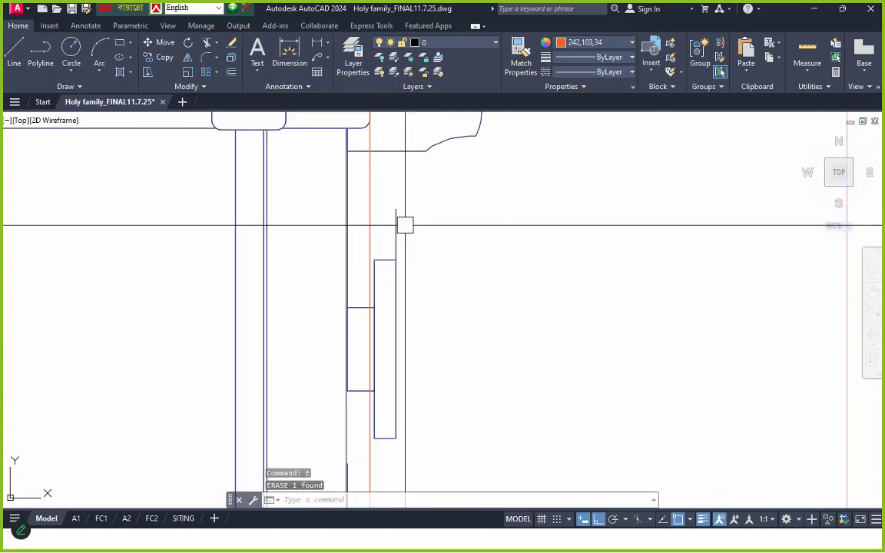
# Erase the remaining straight edge of the upper chair and the outer plate of its mounting bracket
pyautogui.write('e')
pyautogui.press('Return')
pyautogui.scroll(2, 394, 262)
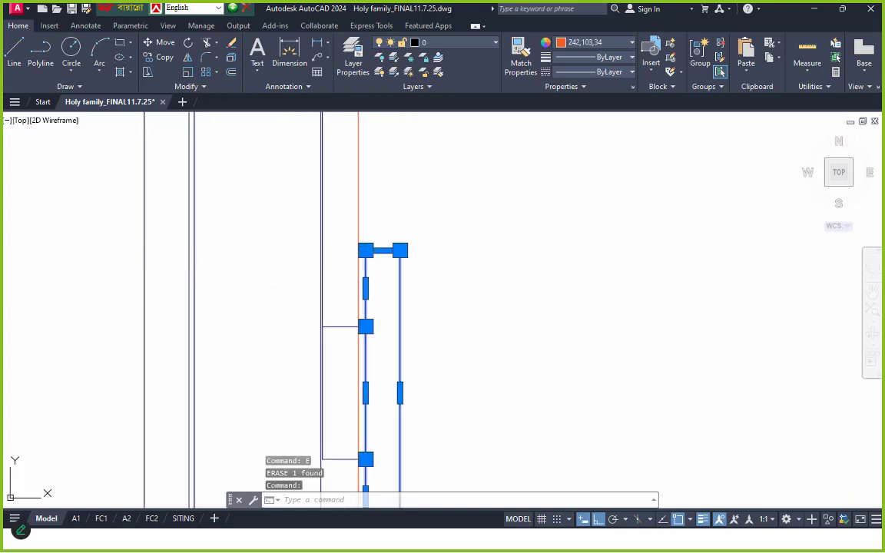
pyautogui.click(442, 227)
pyautogui.click(367, 270)
pyautogui.write('e')
pyautogui.press('Return')
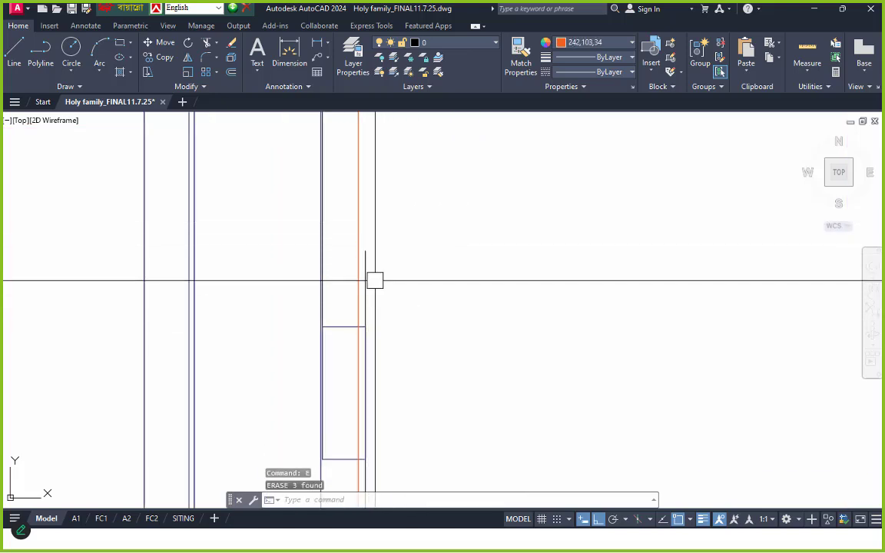
pyautogui.write('e')
pyautogui.press('Return')
# Erase the rest of the upper chair's mounting bracket, including the stray line left beside the desk frame
pyautogui.moveTo(402, 311); pyautogui.dragTo(397, 229, button='middle')
pyautogui.click(273, 178)
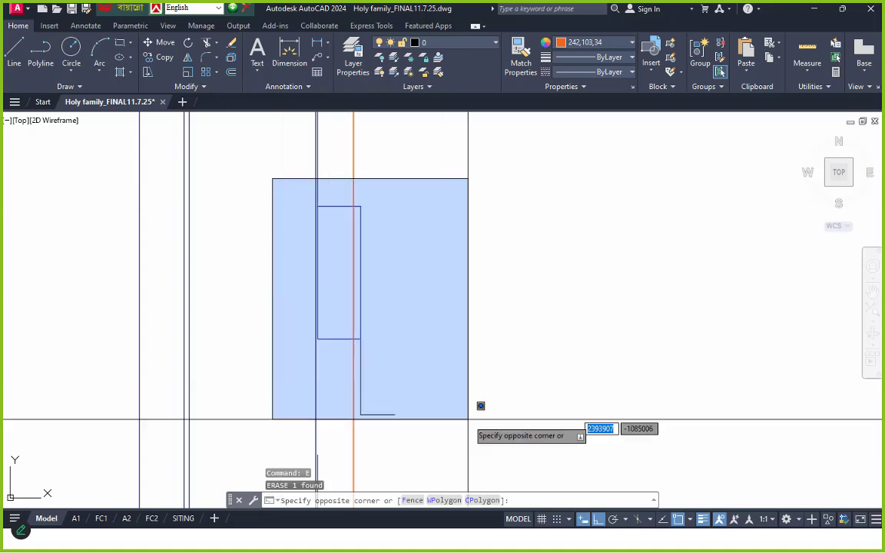
pyautogui.click(479, 459)
pyautogui.write('e')
pyautogui.press('Return')
pyautogui.scroll(-5, 335, 280)
pyautogui.scroll(4, 330, 255)
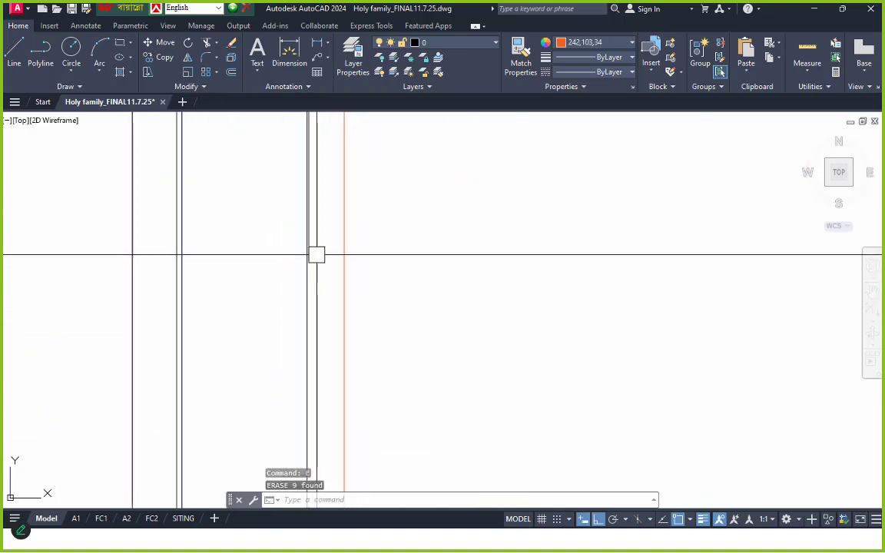
pyautogui.click(312, 253)
pyautogui.write('e')
pyautogui.press('Return')
pyautogui.scroll(-8, 364, 243)
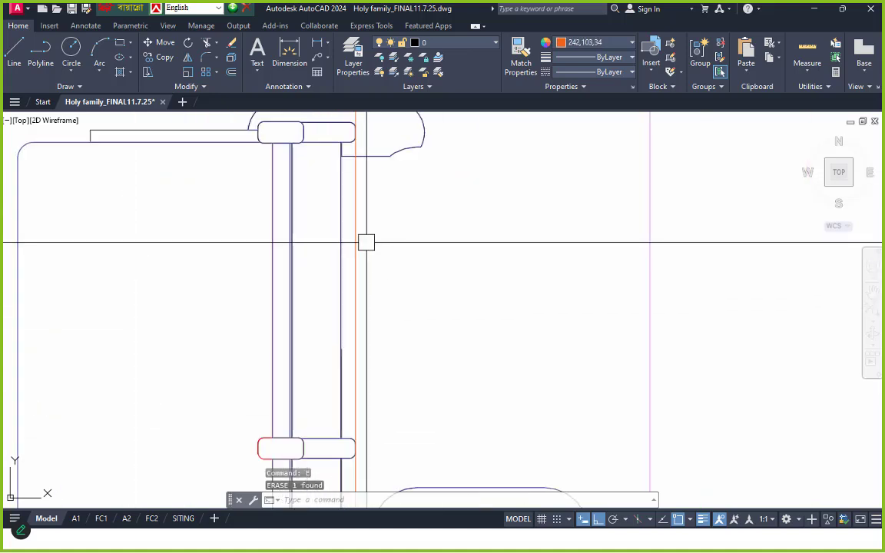
# Erase the mounting bracket joining the lower chair of the same two-seat desk to its frame
pyautogui.scroll(2, 400, 365)
pyautogui.moveTo(399, 366); pyautogui.dragTo(393, 345, button='middle')
pyautogui.scroll(2, 394, 345)
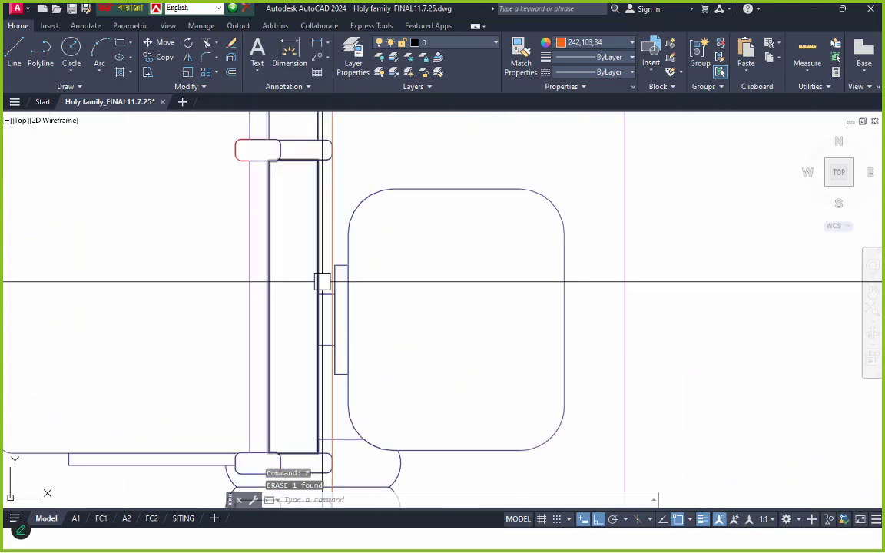
pyautogui.click(295, 243)
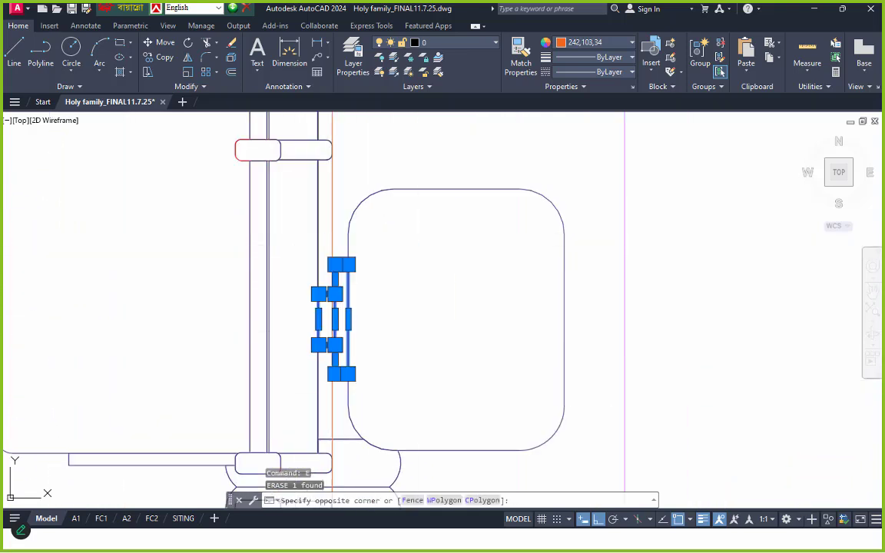
pyautogui.write('e')
pyautogui.press('Return')
pyautogui.write('e')
pyautogui.press('Return')
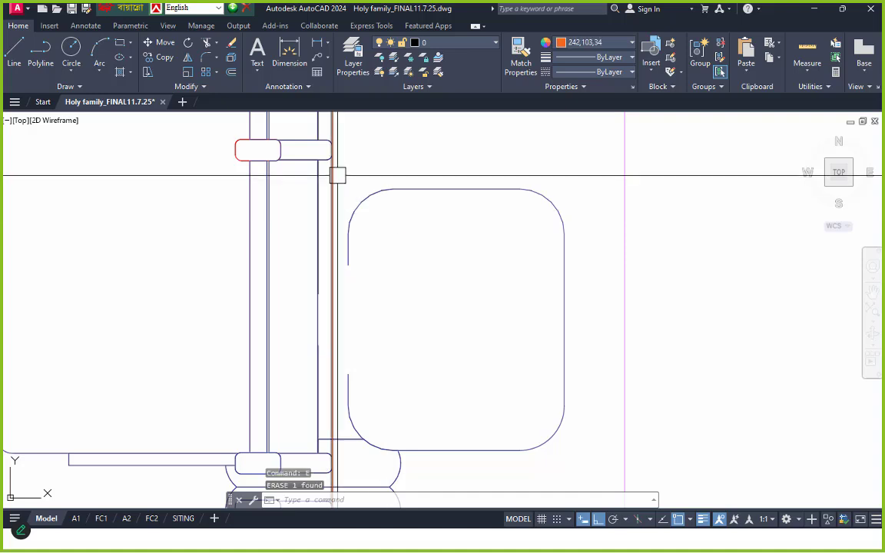
# Erase the upper part, outer side and lower edge of the lower chair's seat outline
pyautogui.scroll(-2, 388, 242)
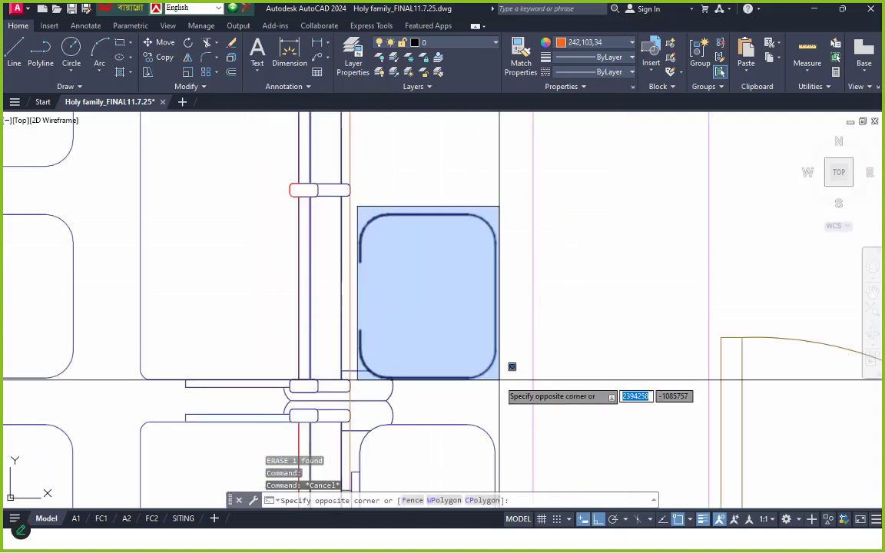
pyautogui.click(505, 343)
pyautogui.write('e')
pyautogui.press('Return')
pyautogui.click(506, 211)
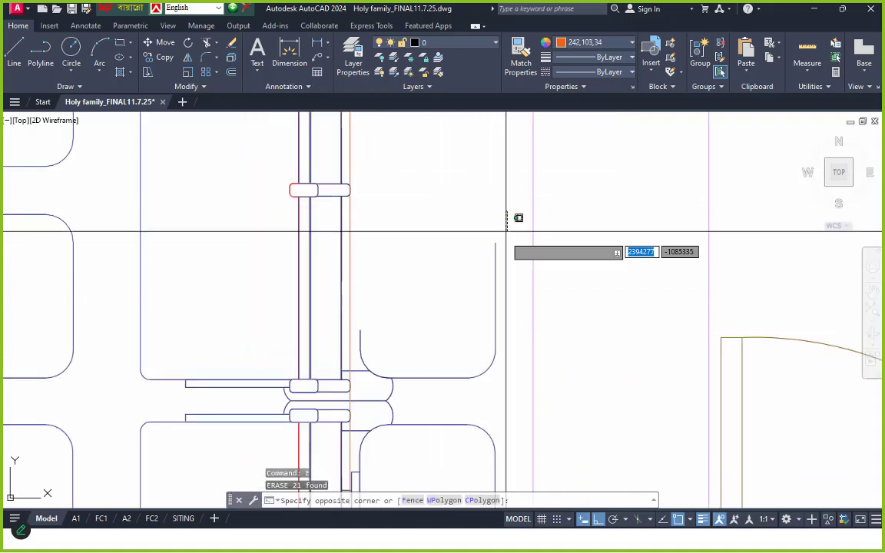
pyautogui.click(456, 402)
pyautogui.write('e')
pyautogui.press('Return')
# Erase the leftover curved corner of the lower chair's seat outline above the desk's end bracket
pyautogui.scroll(3, 396, 384)
pyautogui.click(329, 343)
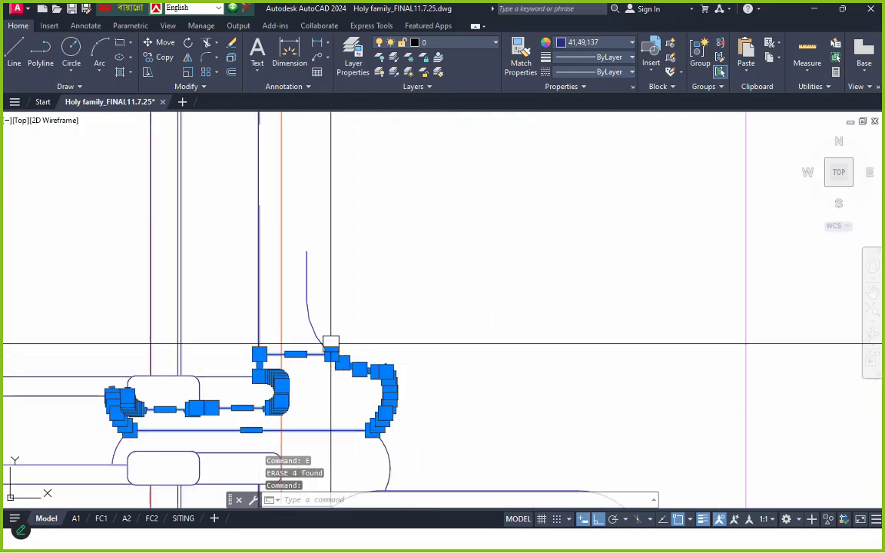
pyautogui.press('Escape')
pyautogui.click(315, 321)
pyautogui.click(342, 362)
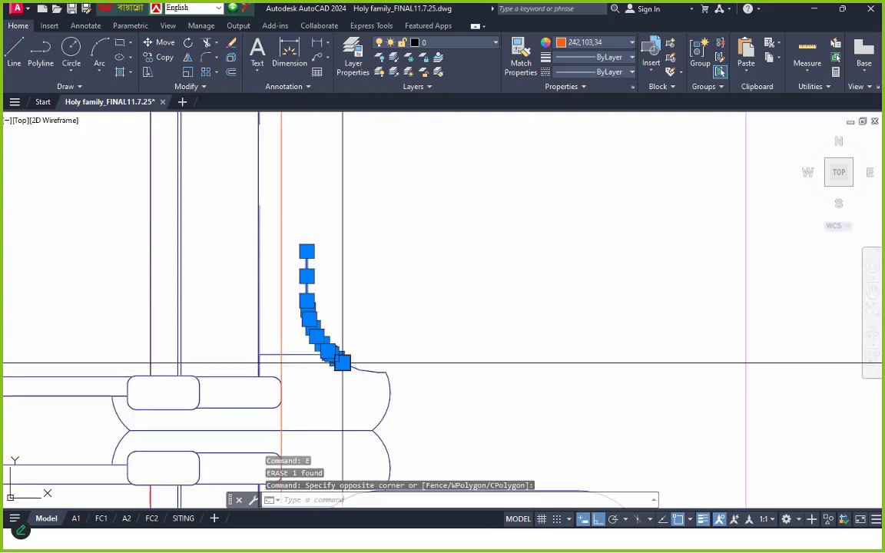
pyautogui.moveTo(325, 372); pyautogui.dragTo(330, 330, button='middle')
pyautogui.scroll(2, 356, 321)
# Erase the overlapping leftover seat segments along the desk's end bracket and clear the selection
pyautogui.click(344, 296)
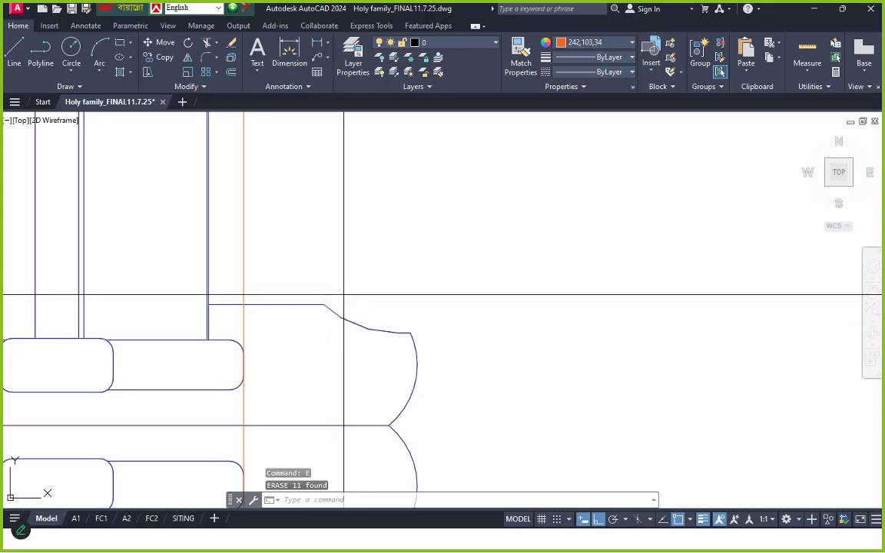
pyautogui.click(455, 353)
pyautogui.scroll(-4, 354, 279)
pyautogui.write('e')
pyautogui.press('space')
pyautogui.scroll(4, 372, 325)
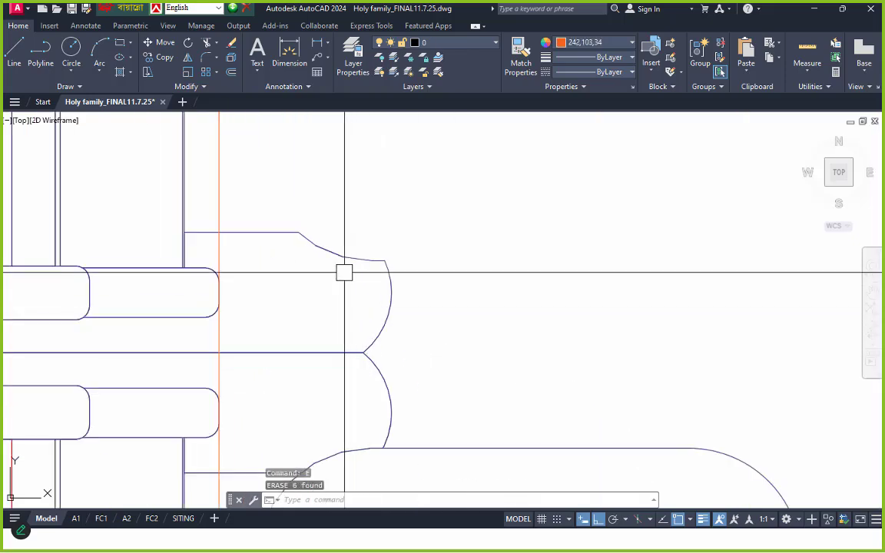
pyautogui.click(342, 257)
pyautogui.press('Escape')
pyautogui.press('Escape')
pyautogui.scroll(-4, 318, 283)
pyautogui.moveTo(354, 363); pyautogui.dragTo(367, 267, button='middle')
pyautogui.scroll(-6, 367, 267)
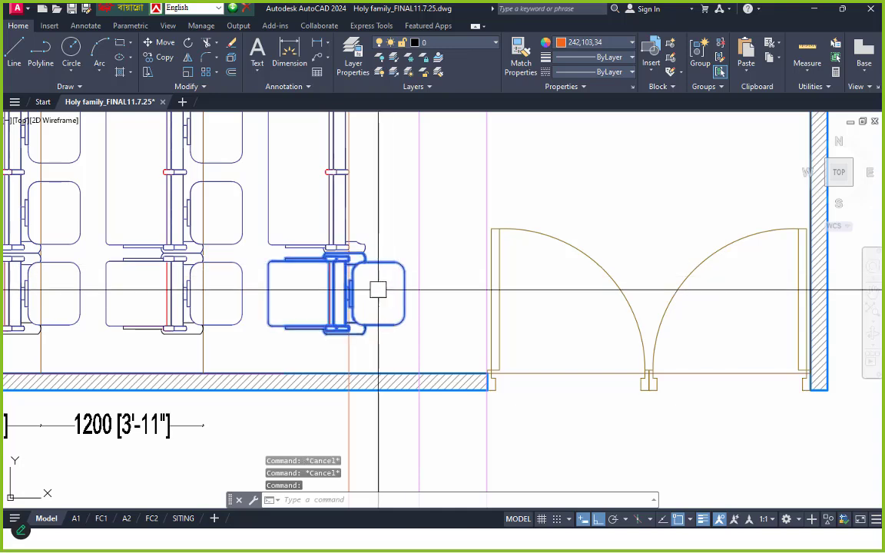
# Explode the single-seat desk at the lower end of the last column and erase the short segment on its chair's inner edge
pyautogui.write('x')
pyautogui.press('space')
pyautogui.scroll(6, 363, 278)
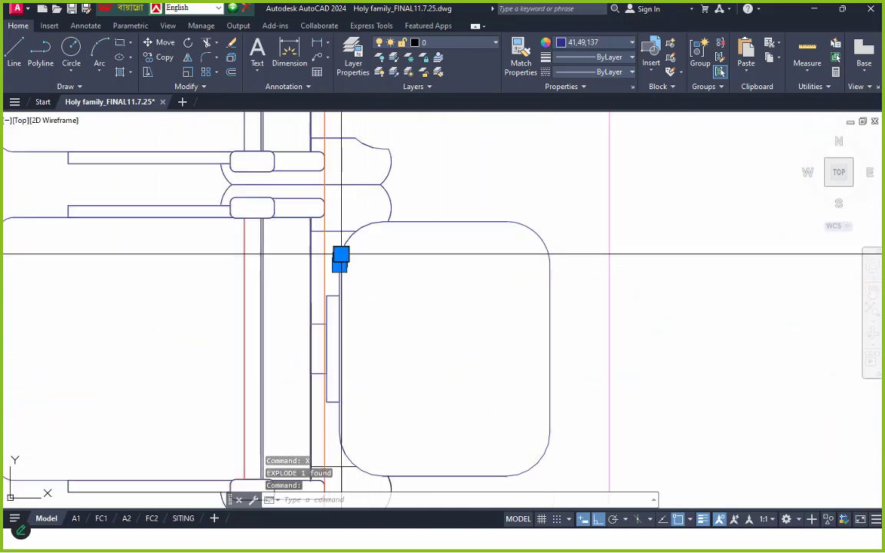
pyautogui.write('e')
pyautogui.press('space')
# Erase the rounded seat outline of the single-seat desk's chair
pyautogui.scroll(4, 349, 222)
pyautogui.click(331, 195)
pyautogui.scroll(-4, 367, 252)
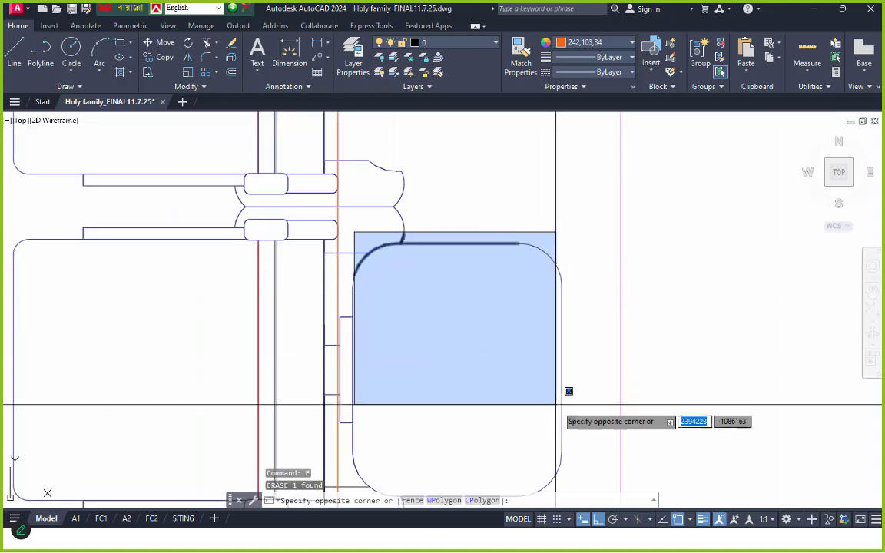
pyautogui.moveTo(564, 414); pyautogui.dragTo(505, 286, button='middle')
pyautogui.click(525, 376)
pyautogui.write('e')
pyautogui.press('space')
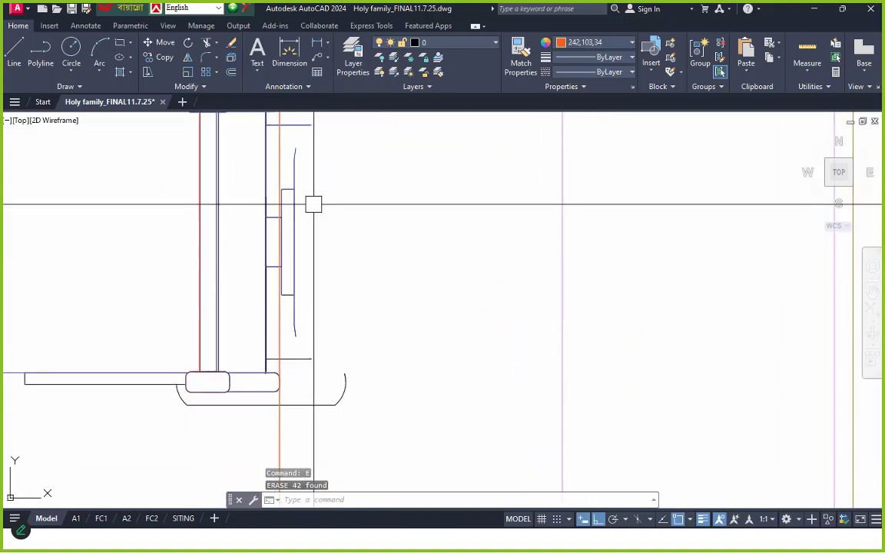
# Erase the mounting bracket and leftover inner seat edge beside the single-seat desk's frame
pyautogui.scroll(2, 308, 152)
pyautogui.click(211, 162)
pyautogui.scroll(-4, 257, 246)
pyautogui.click(291, 311)
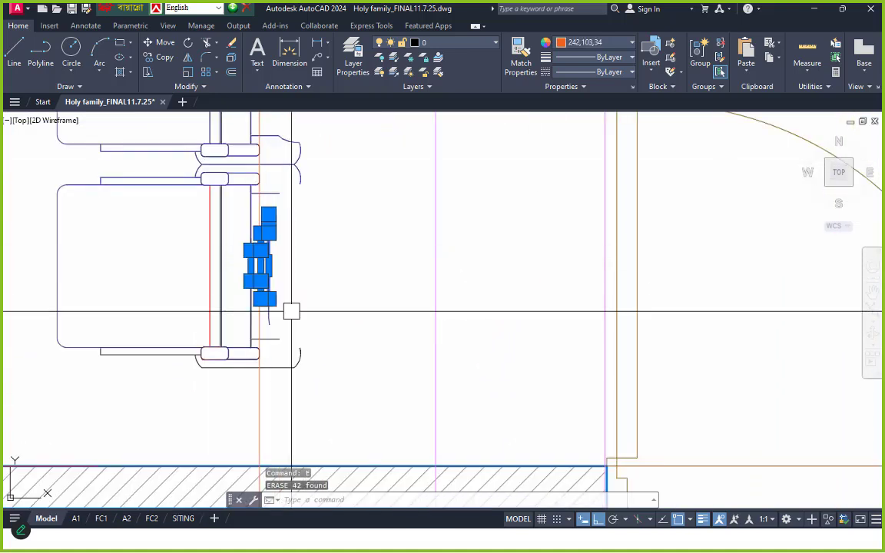
pyautogui.write('e')
pyautogui.press('space')
pyautogui.scroll(-4, 259, 219)
pyautogui.scroll(3, 482, 288)
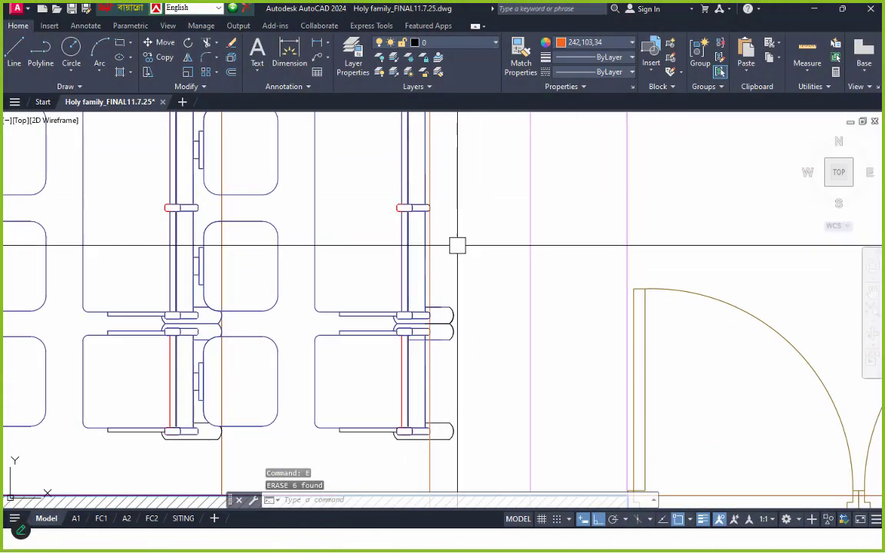
# Mirror the single-seat desk's lower rounded bracket end across a horizontal line to the two-seat desk's upper end, keeping the original
pyautogui.scroll(5, 457, 246)
pyautogui.click(489, 311)
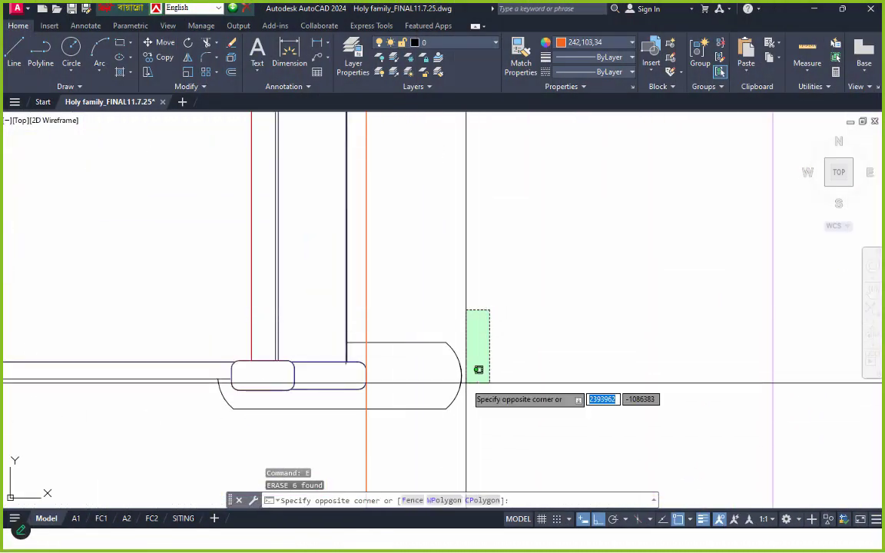
pyautogui.click(455, 376)
pyautogui.write('mi')
pyautogui.press('space')
pyautogui.scroll(-3, 538, 399)
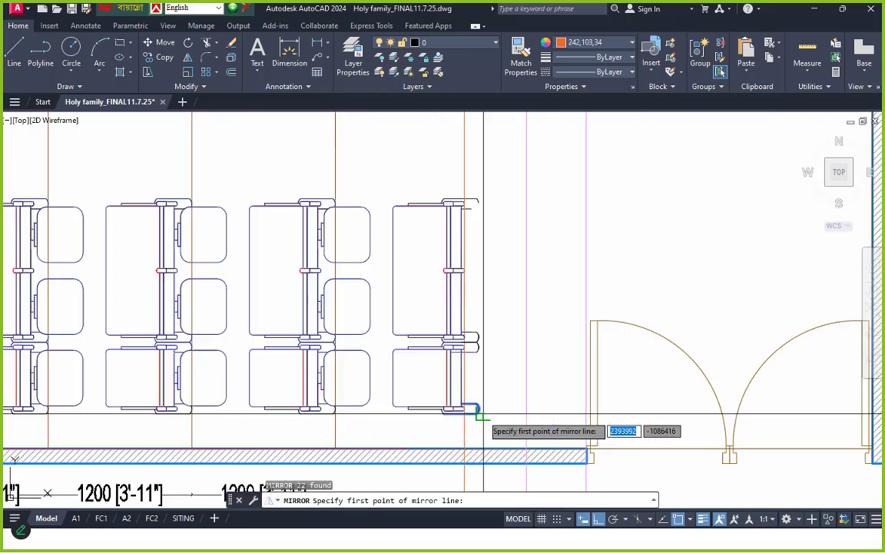
pyautogui.scroll(6, 468, 346)
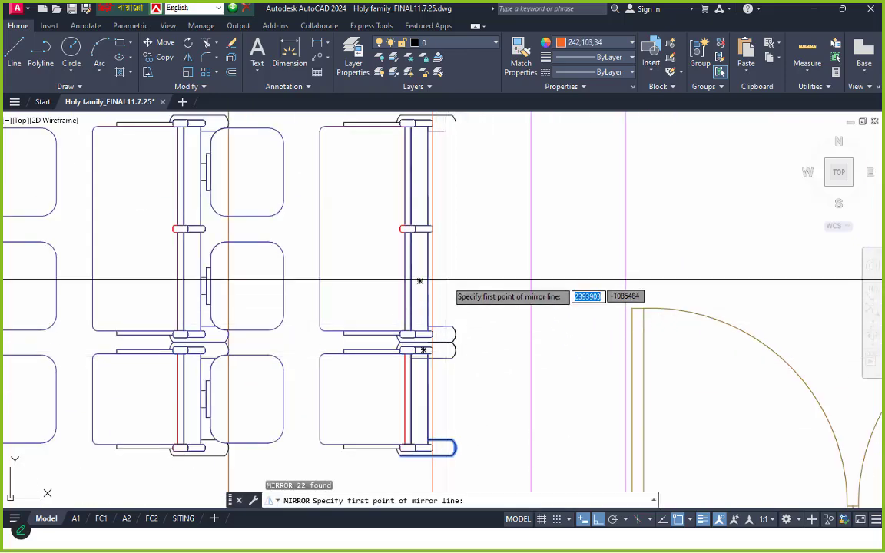
pyautogui.click(478, 290)
pyautogui.scroll(-2, 522, 293)
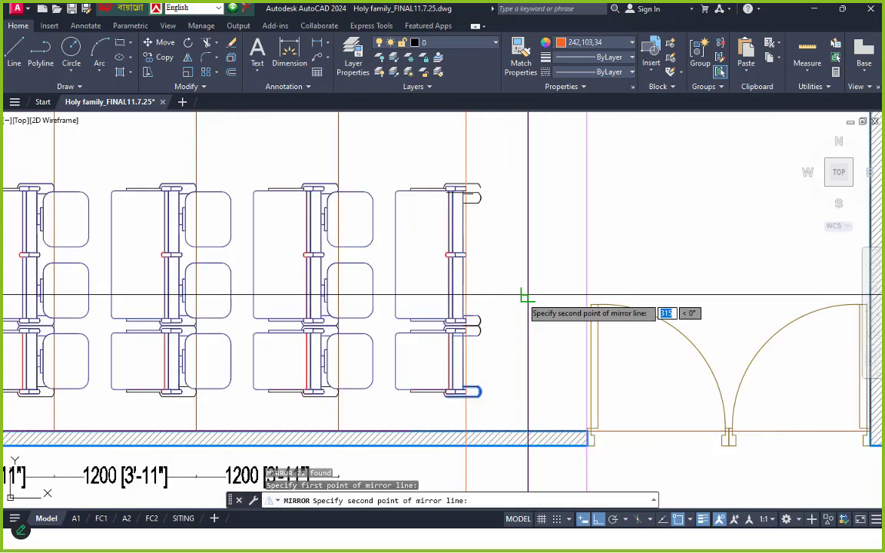
pyautogui.press('Return')
# Move the mirrored bracket end up onto the two-seat desk's upper end bracket and clear the selection
pyautogui.scroll(4, 476, 200)
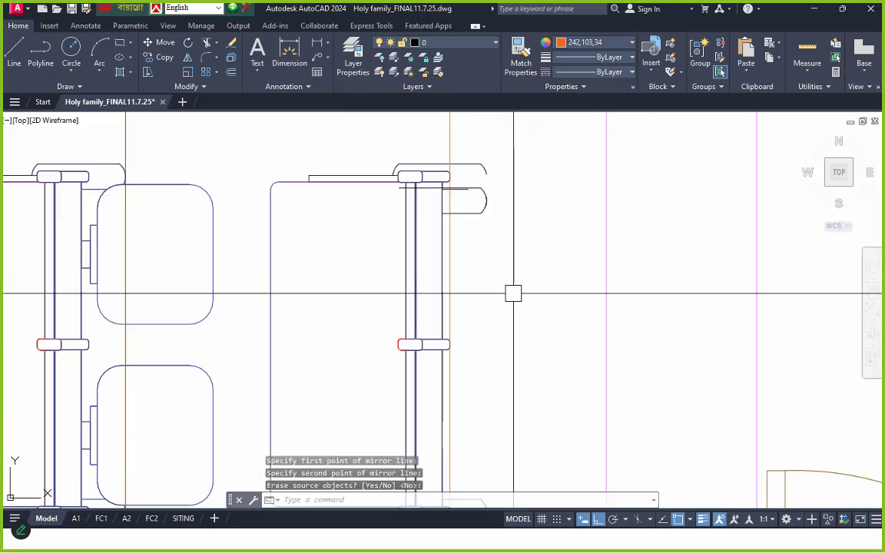
pyautogui.scroll(3, 492, 196)
pyautogui.click(491, 180)
pyautogui.click(419, 332)
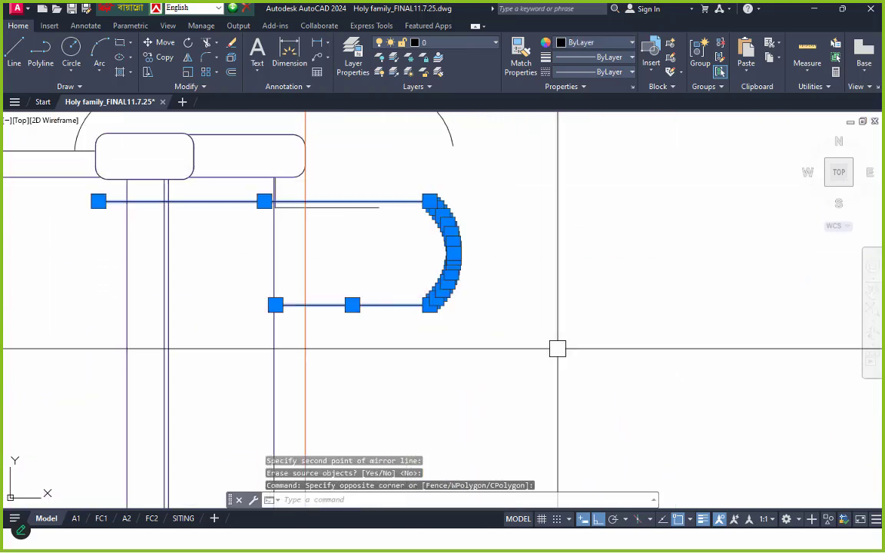
pyautogui.press('m')
pyautogui.press('Return')
pyautogui.scroll(-4, 346, 315)
pyautogui.scroll(4, 373, 328)
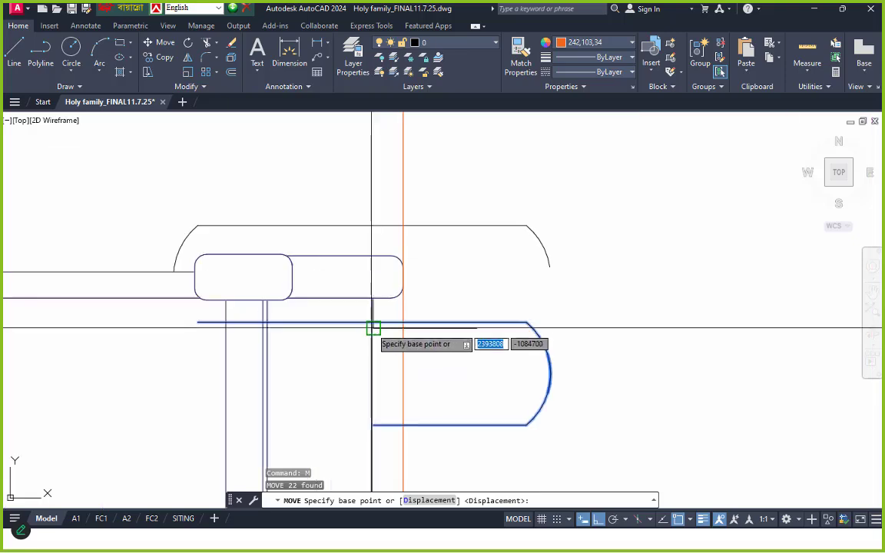
pyautogui.scroll(4, 373, 322)
pyautogui.scroll(-2, 389, 311)
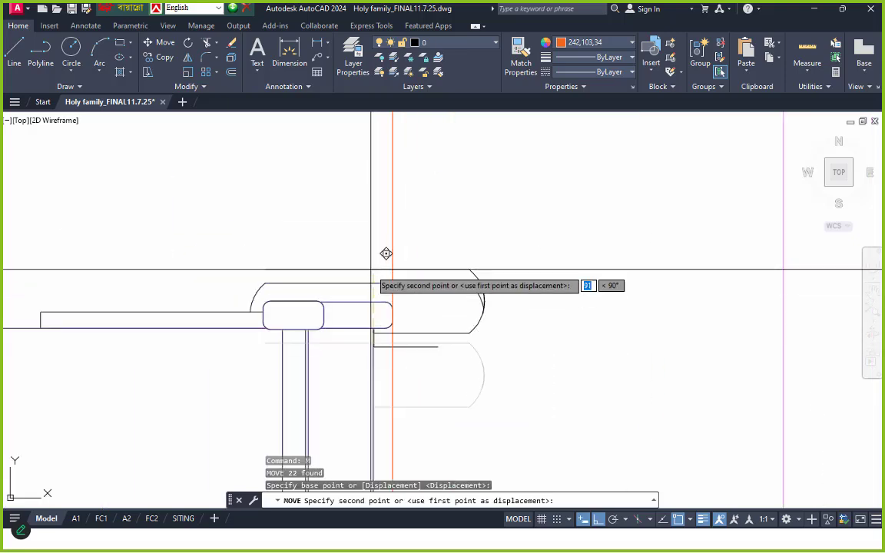
pyautogui.press('Escape')
pyautogui.press('Escape')
# Erase the original two-seat desk with chairs from the last column's uppermost seating group
pyautogui.scroll(-3, 510, 361)
pyautogui.scroll(2, 516, 279)
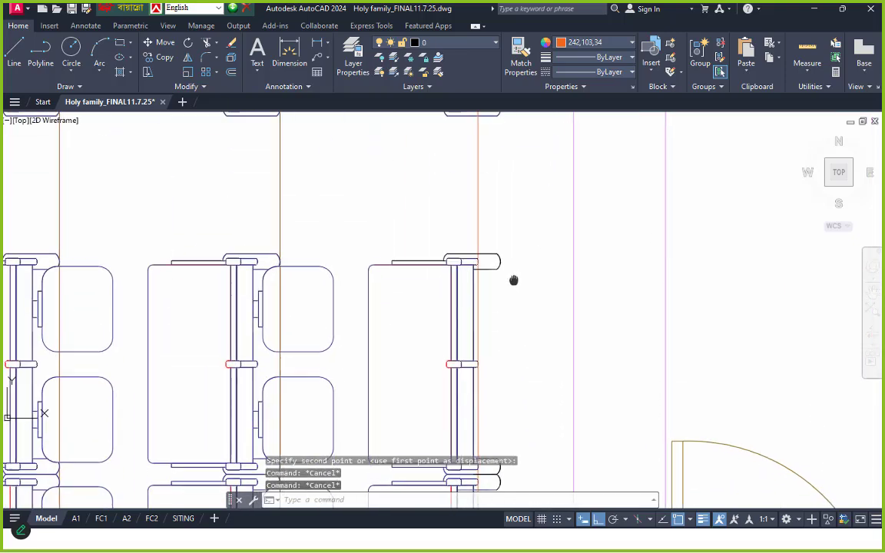
pyautogui.scroll(-2, 500, 307)
pyautogui.scroll(3, 530, 200)
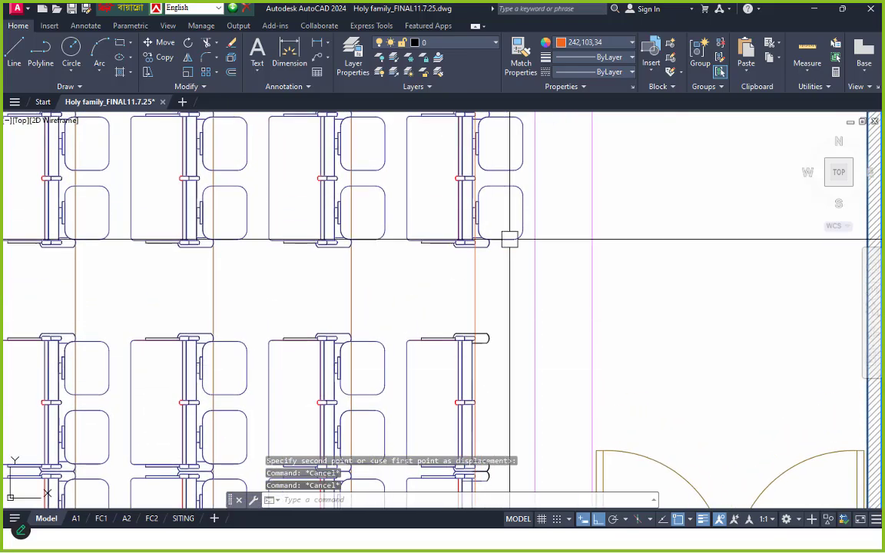
pyautogui.click(530, 184)
pyautogui.scroll(-5, 493, 322)
pyautogui.moveTo(492, 325)
pyautogui.mouseDown(button='middle')
pyautogui.moveTo(486, 177)
pyautogui.moveTo(506, 384)
pyautogui.moveTo(499, 274)
pyautogui.mouseUp(button='middle')
pyautogui.scroll(2, 463, 369)
pyautogui.scroll(-7, 459, 369)
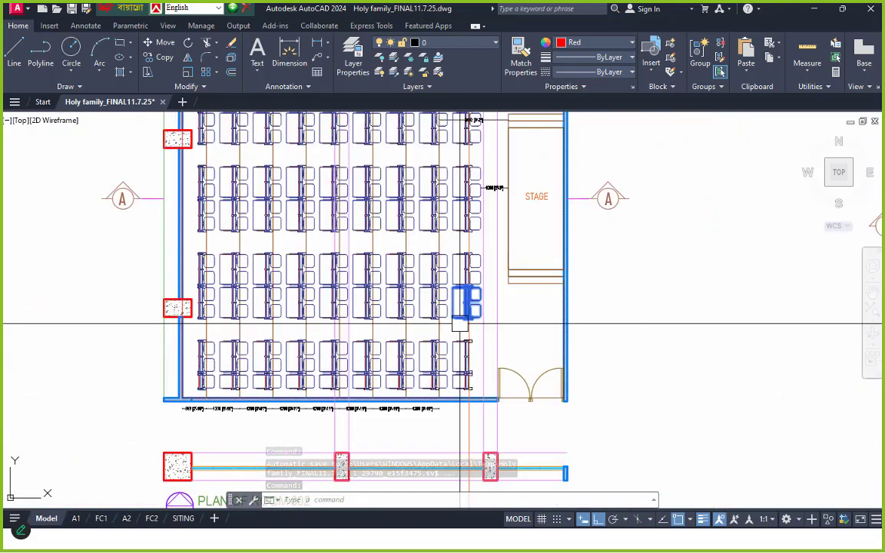
pyautogui.moveTo(464, 201); pyautogui.dragTo(448, 259, button='middle')
pyautogui.scroll(2, 448, 259)
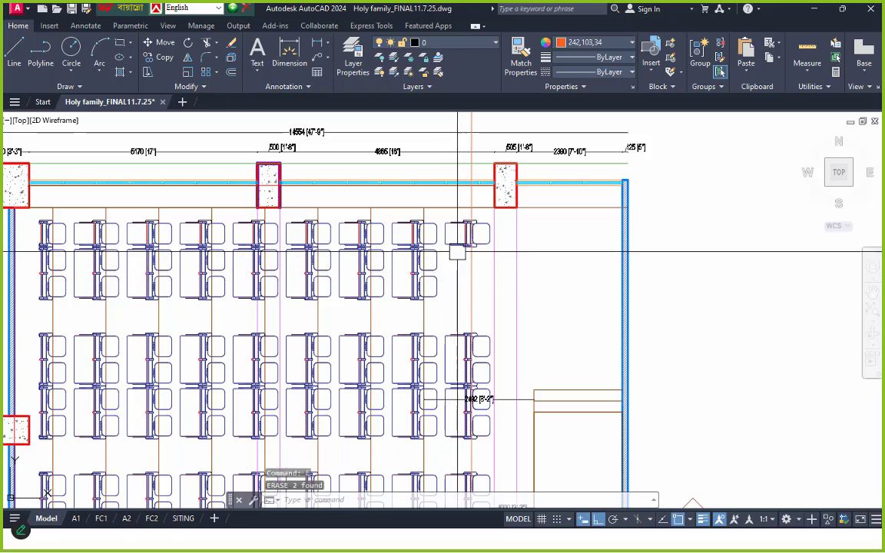
pyautogui.scroll(-3, 464, 315)
pyautogui.scroll(5, 446, 285)
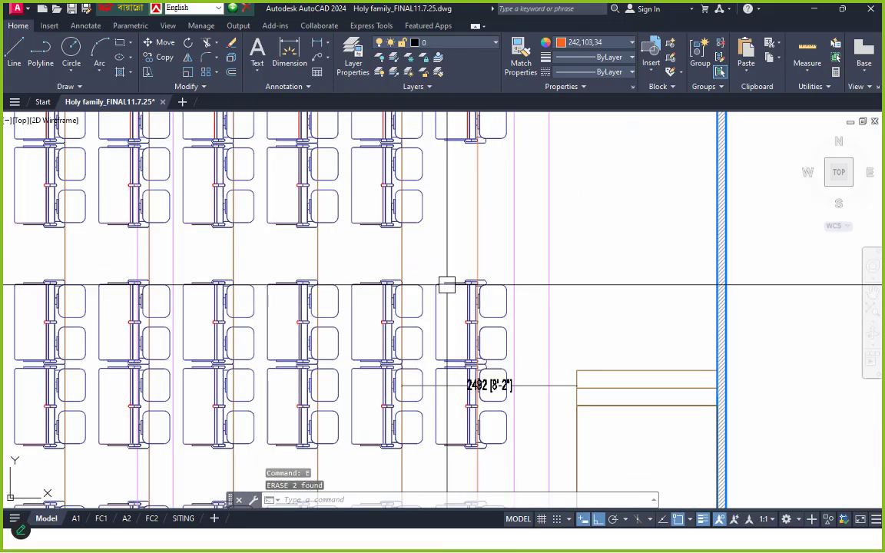
# Erase the remaining original two-seat desks with chairs from the last column beside the stage
pyautogui.click(453, 437)
pyautogui.click(453, 460)
pyautogui.moveTo(469, 430); pyautogui.dragTo(481, 205, button='middle')
pyautogui.write('e')
pyautogui.press('space')
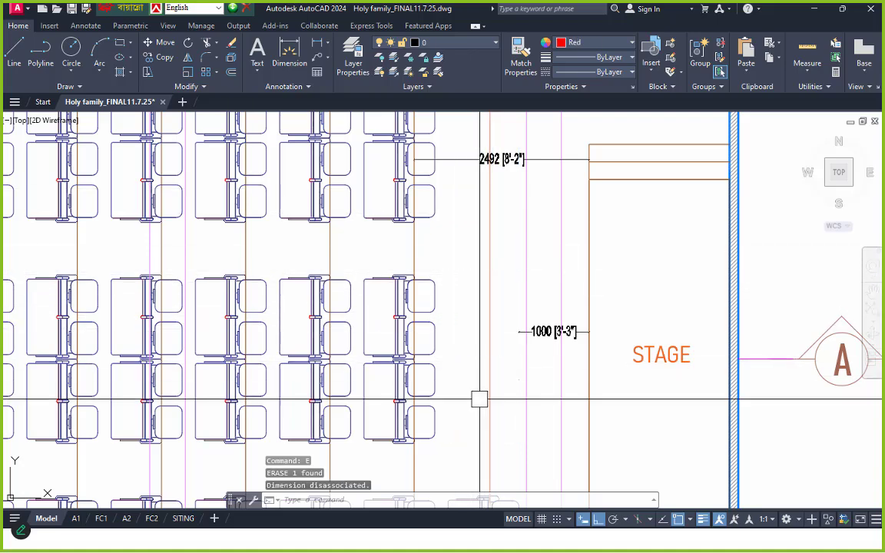
pyautogui.moveTo(479, 399); pyautogui.dragTo(480, 253, button='middle')
pyautogui.click(469, 220)
pyautogui.write('e')
pyautogui.press('space')
pyautogui.moveTo(487, 319); pyautogui.dragTo(480, 96, button='middle')
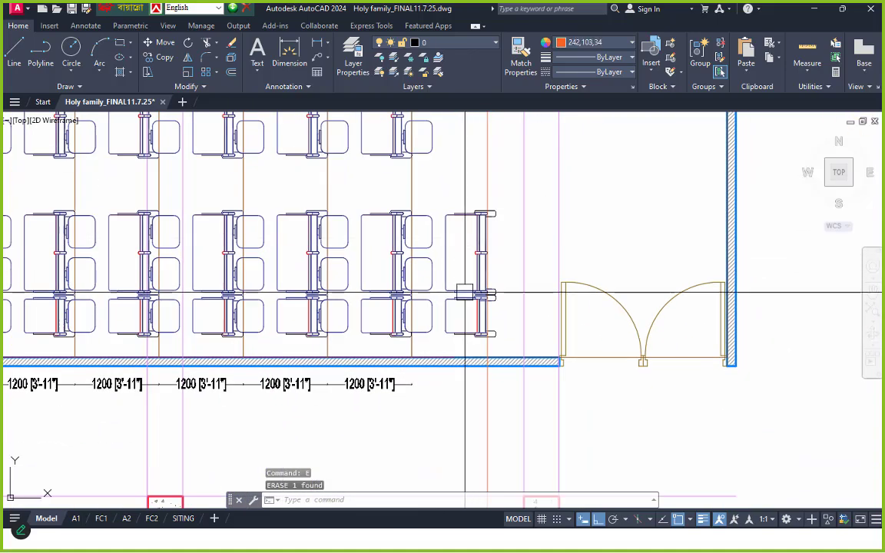
# Try to copy the chairless two-seat desk without its upper bracket to the seating group above in the last column
pyautogui.scroll(2, 464, 285)
pyautogui.scroll(2, 426, 170)
pyautogui.click(420, 147)
pyautogui.scroll(2, 530, 336)
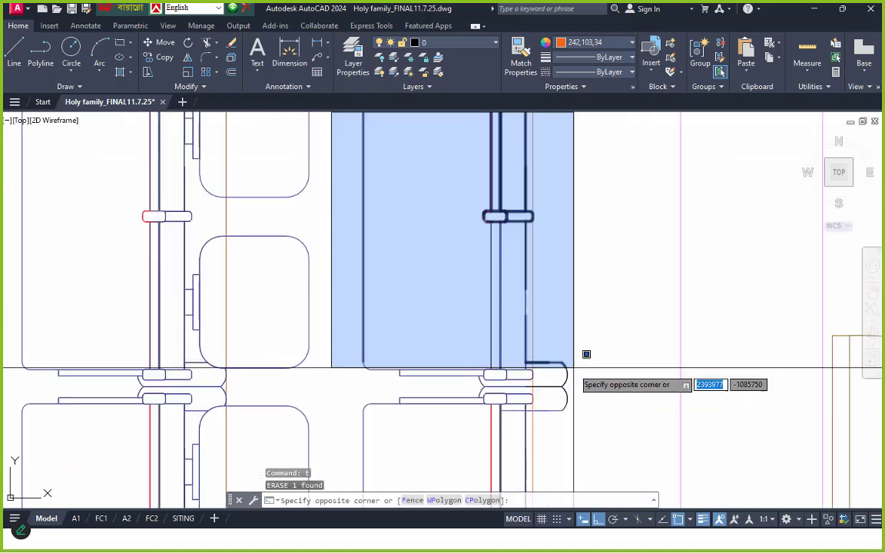
pyautogui.click(586, 386)
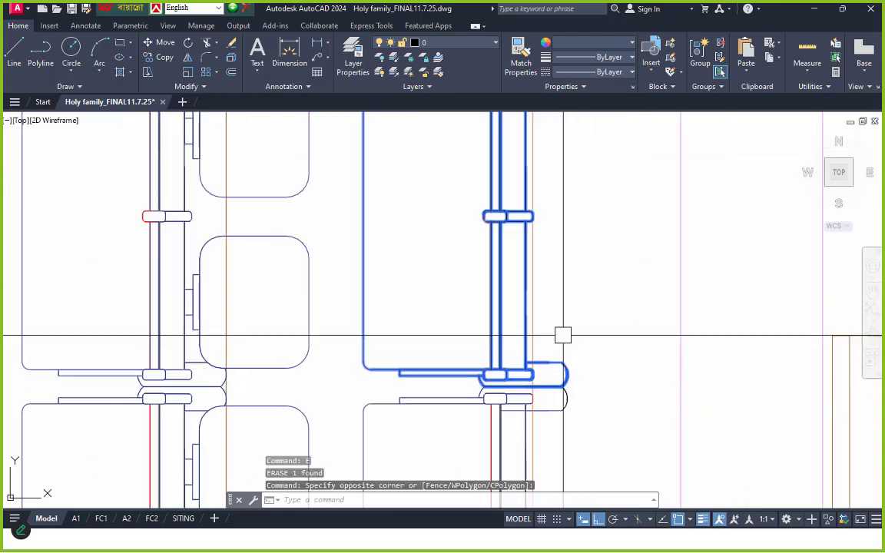
pyautogui.scroll(-5, 563, 335)
pyautogui.scroll(1, 572, 301)
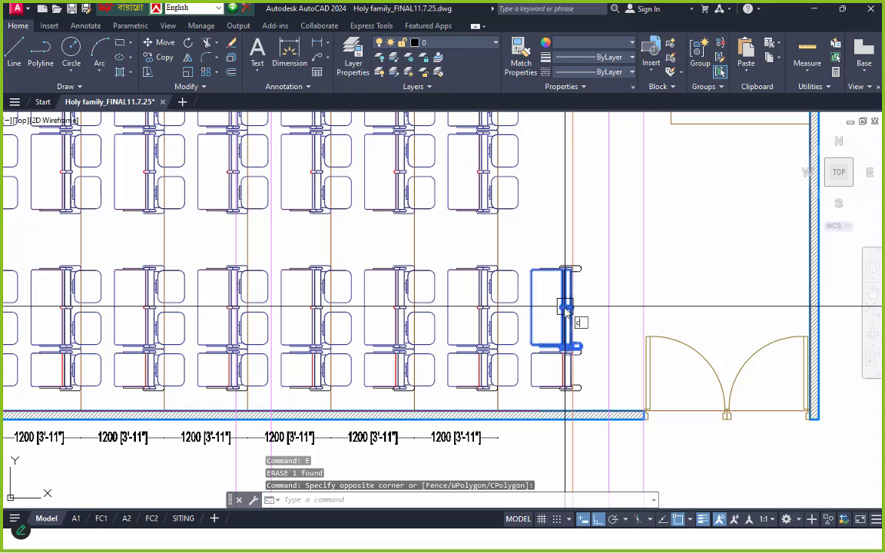
pyautogui.write('co')
pyautogui.press('Return')
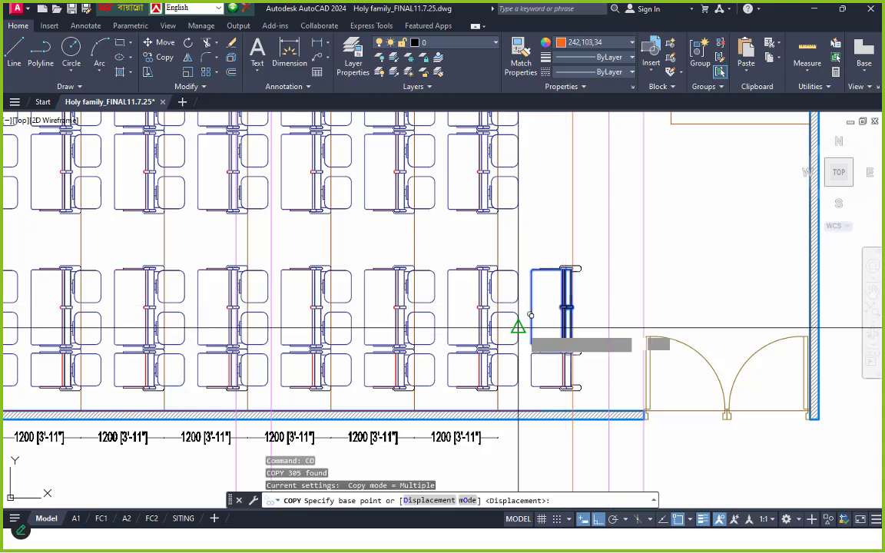
pyautogui.click(530, 315)
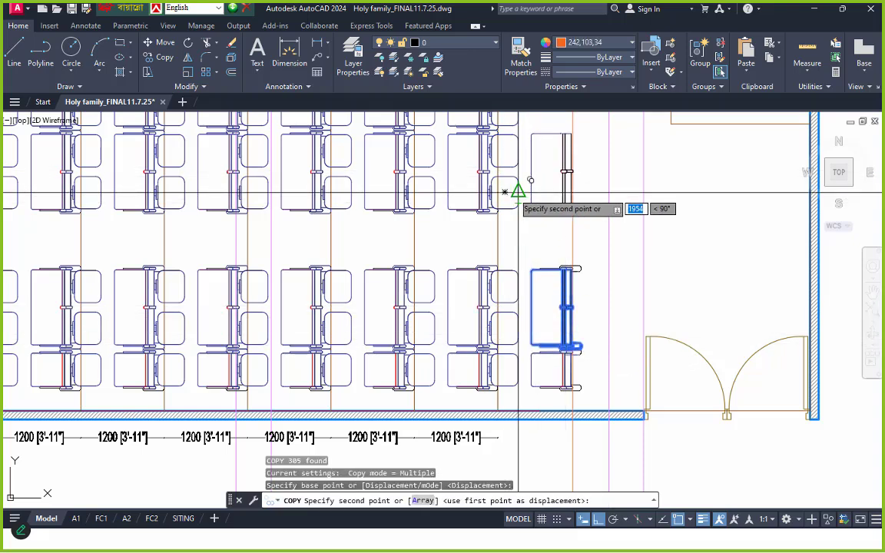
pyautogui.scroll(3, 510, 177)
pyautogui.moveTo(516, 173); pyautogui.dragTo(511, 265, button='middle')
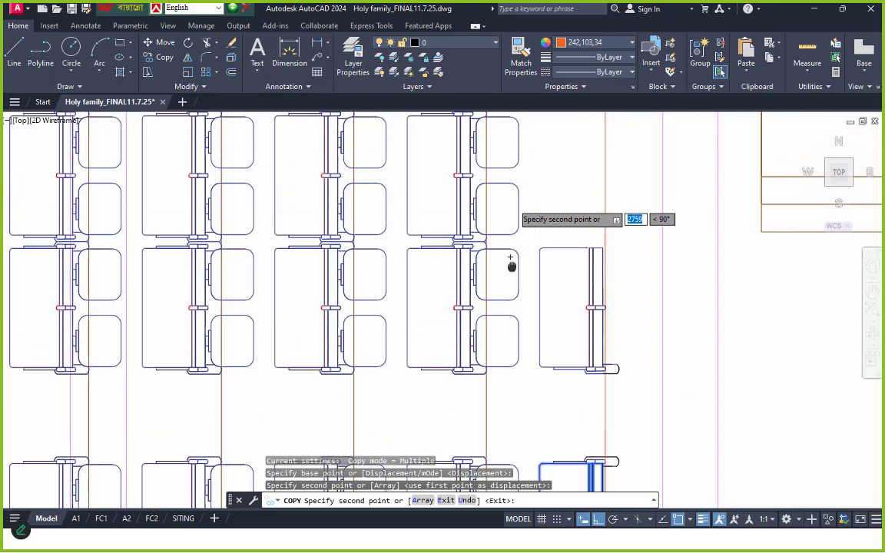
pyautogui.scroll(-3, 523, 191)
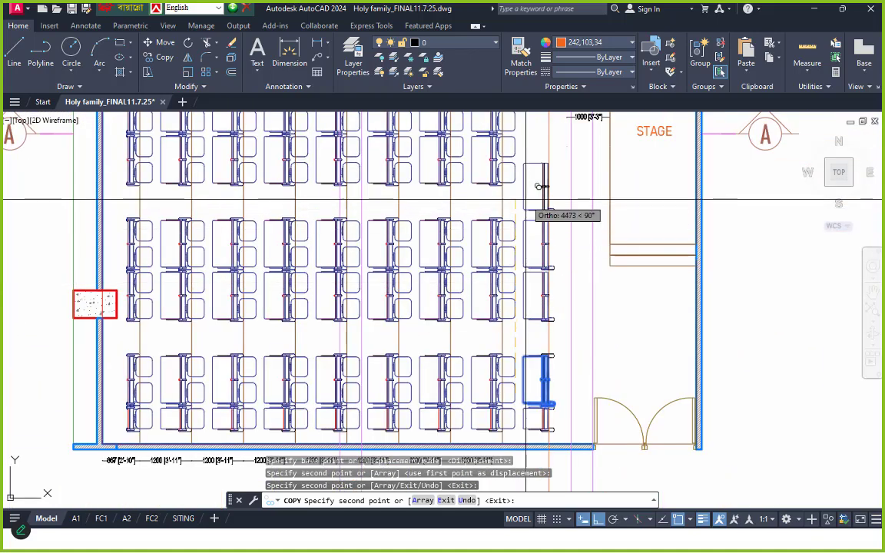
pyautogui.scroll(3, 547, 238)
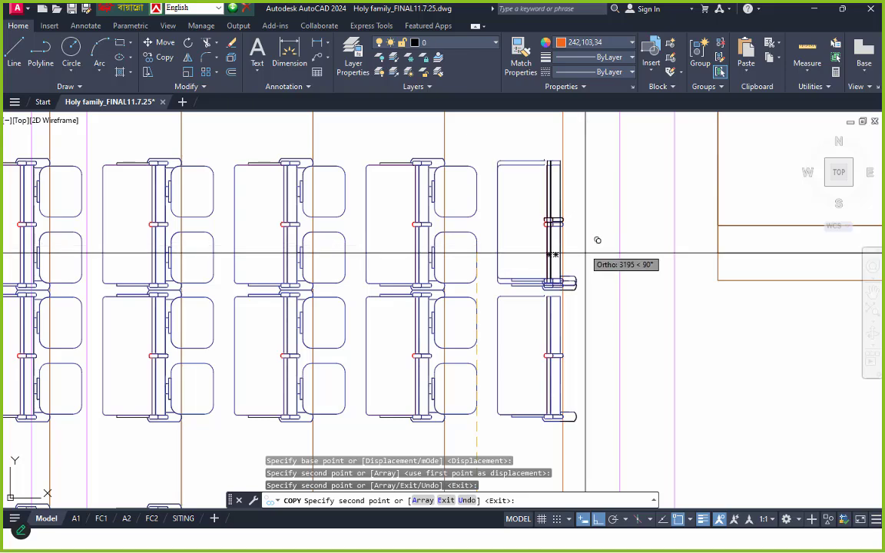
# Undo the copies of the incompletely selected chairless desk
pyautogui.hotkey('ctrl', 'z')
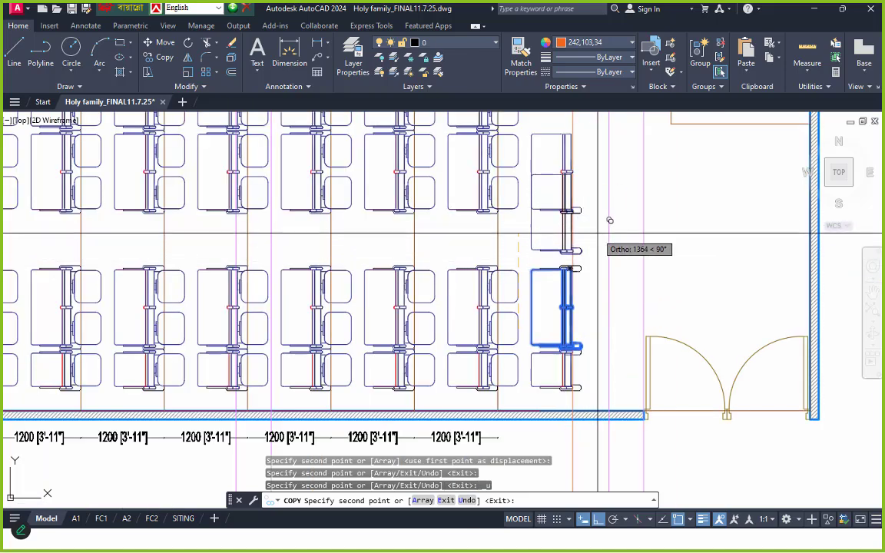
pyautogui.press('Escape')
pyautogui.moveTo(598, 266); pyautogui.dragTo(584, 265, button='middle')
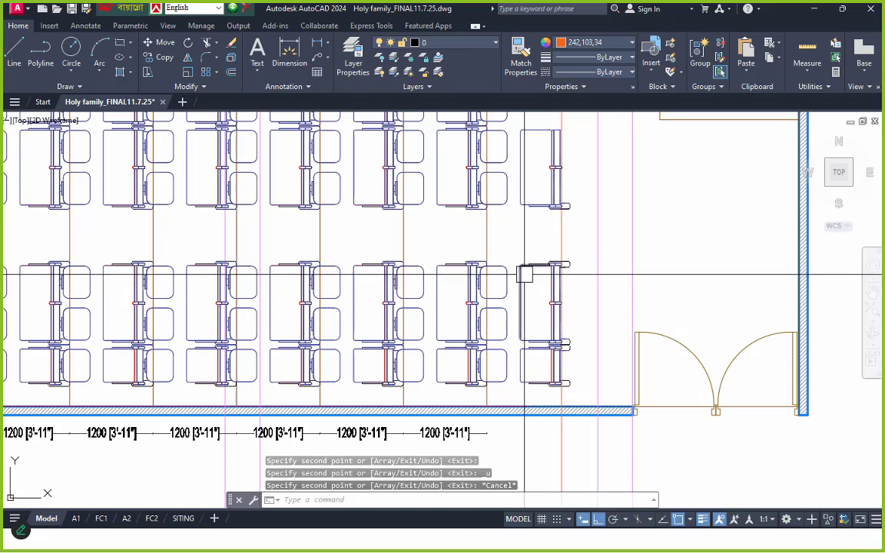
pyautogui.hotkey('ctrl', 'z')
pyautogui.hotkey('ctrl', 'z')
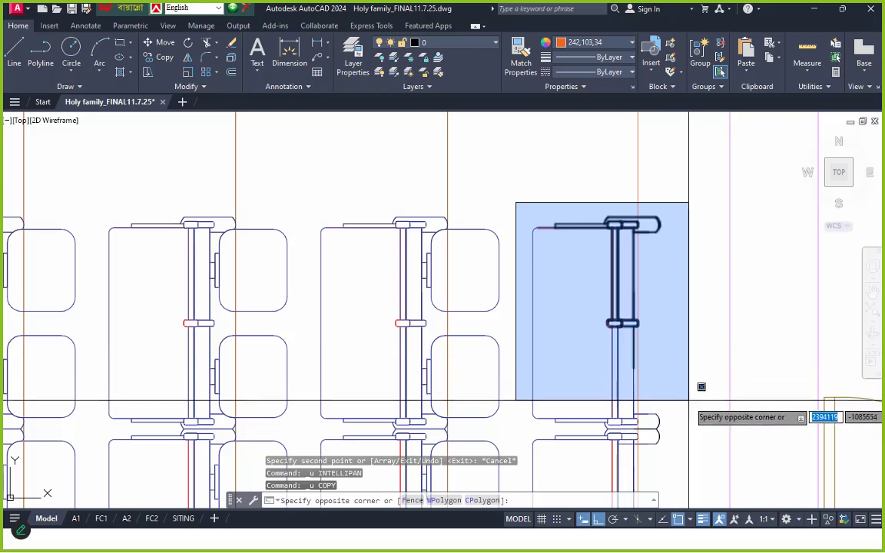
# Copy the complete chairless two-seat desk from the lowest seating group into both desk positions of the group above in the last column
pyautogui.click(704, 431)
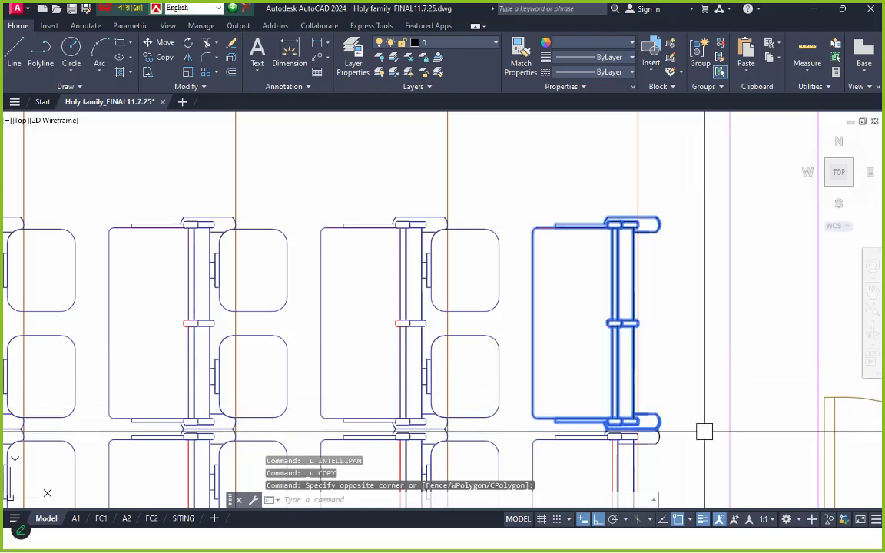
pyautogui.moveTo(650, 376); pyautogui.dragTo(639, 280, button='middle')
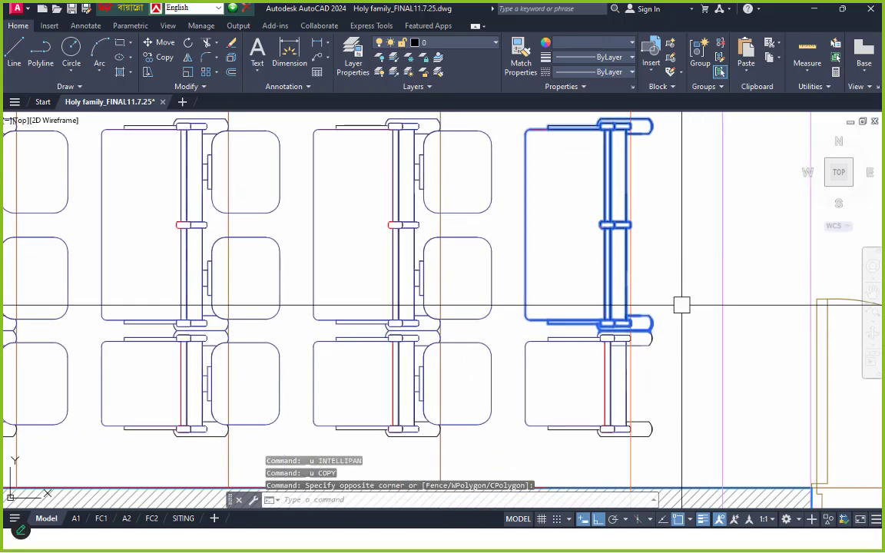
pyautogui.write('o')
pyautogui.press('Return')
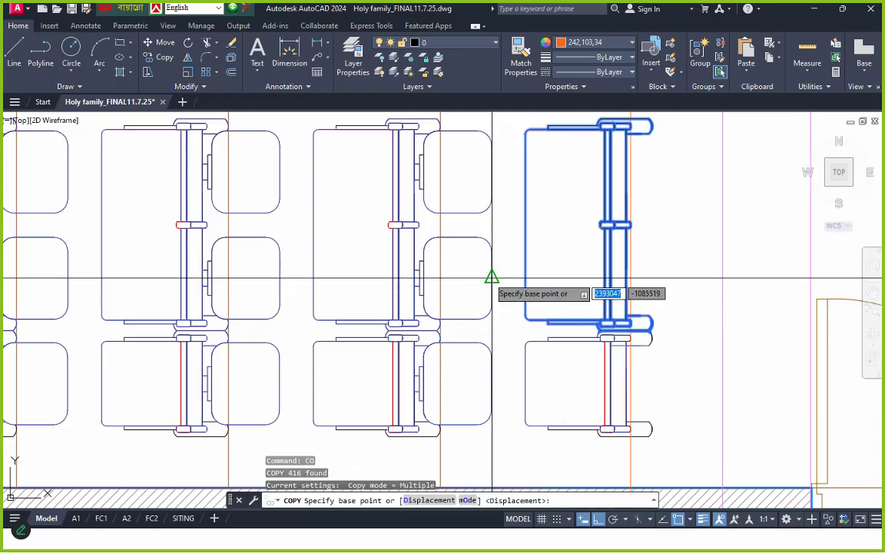
pyautogui.click(492, 277)
pyautogui.scroll(-3, 515, 186)
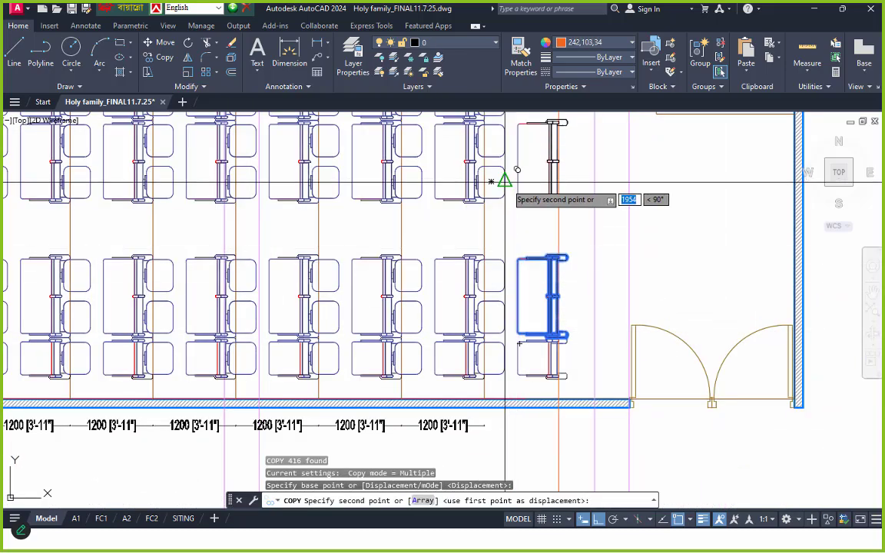
pyautogui.moveTo(505, 182); pyautogui.dragTo(509, 334, button='middle')
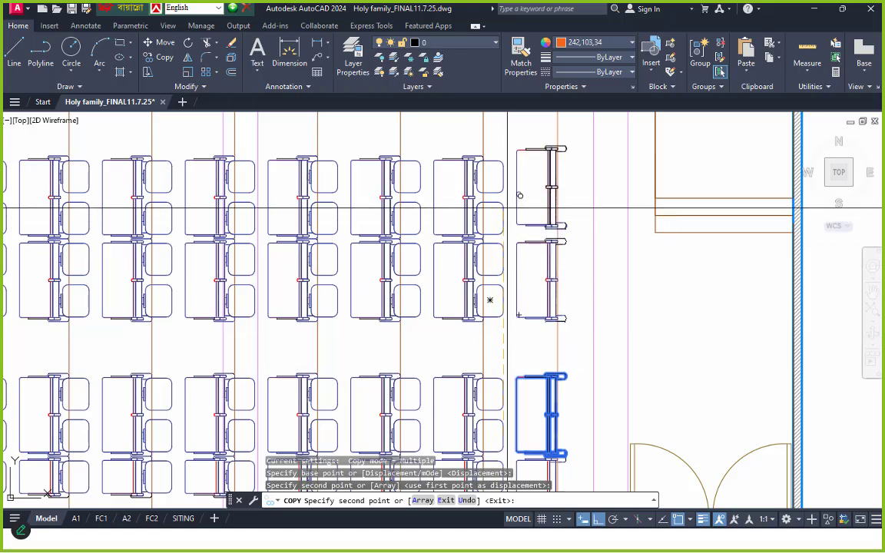
pyautogui.moveTo(542, 173)
pyautogui.mouseDown(button='middle')
pyautogui.moveTo(533, 233)
pyautogui.moveTo(546, 351)
pyautogui.mouseUp(button='middle')
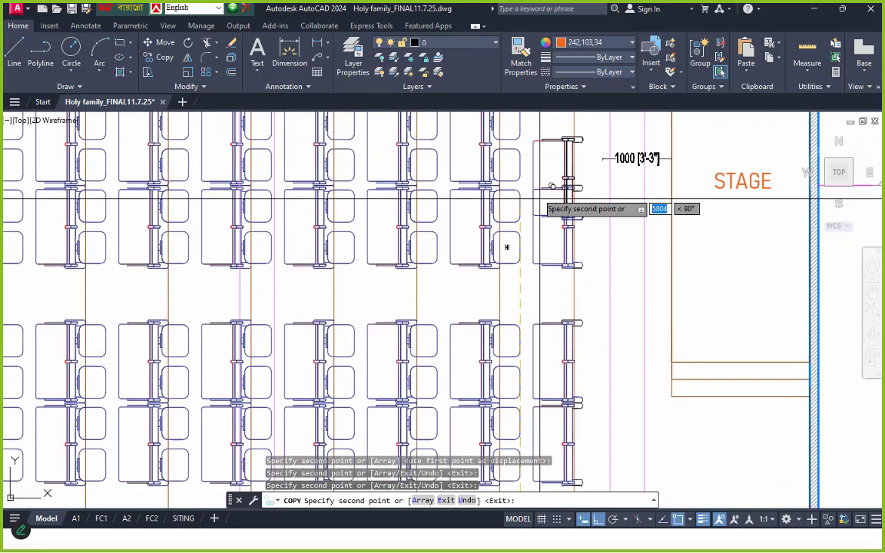
# Place further copies of the chairless desk in the remaining seating groups of the last column, up to the uppermost one
pyautogui.moveTo(532, 153); pyautogui.dragTo(518, 293, button='middle')
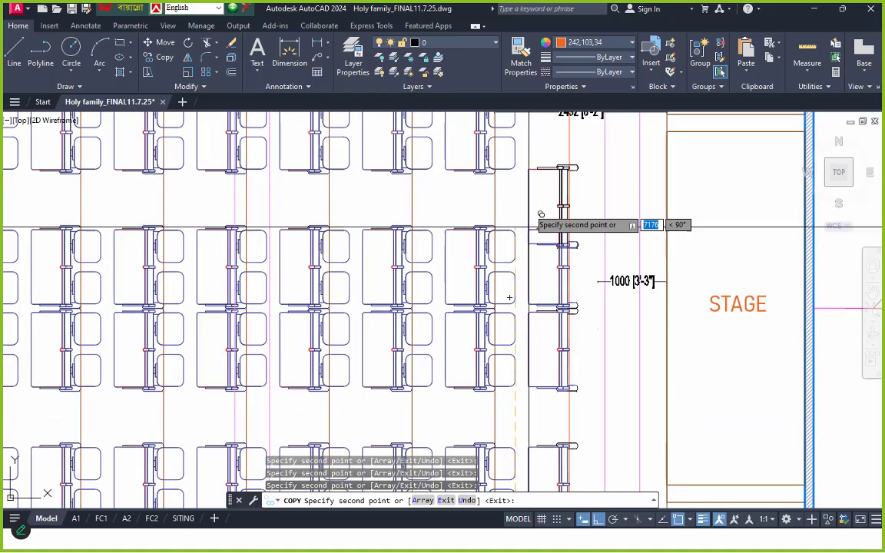
pyautogui.moveTo(525, 170); pyautogui.dragTo(541, 224, button='middle')
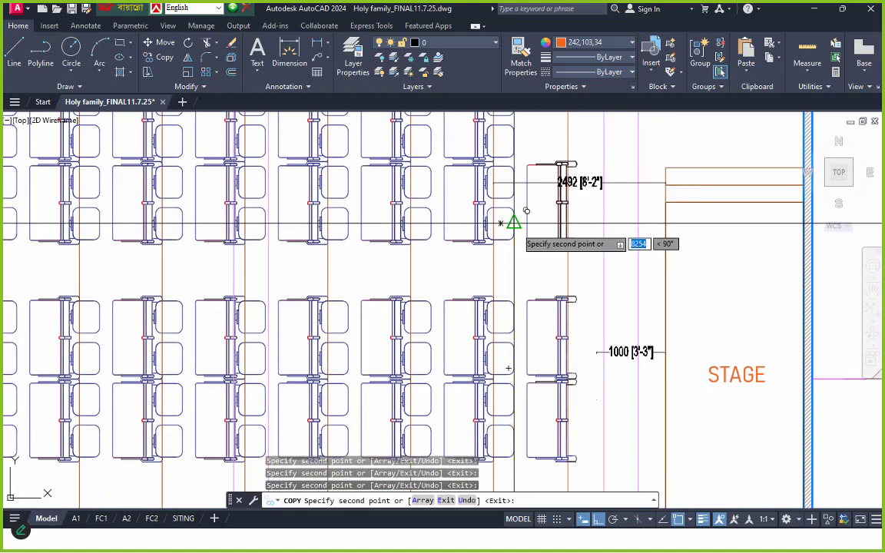
pyautogui.moveTo(512, 166); pyautogui.dragTo(513, 255, button='middle')
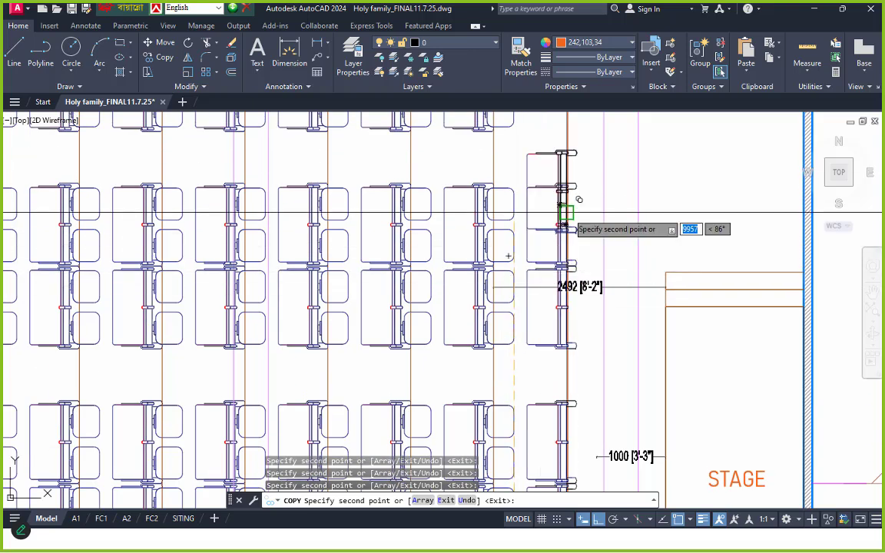
pyautogui.moveTo(564, 209); pyautogui.dragTo(565, 351, button='middle')
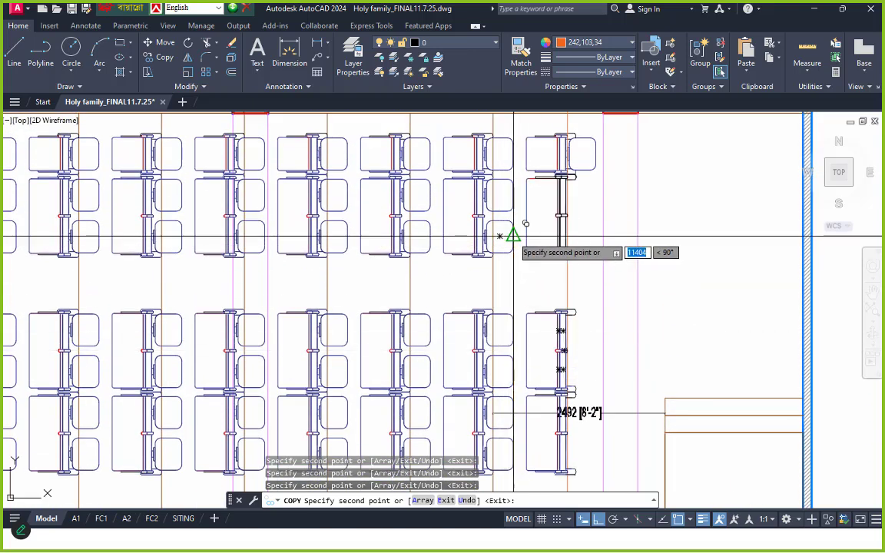
pyautogui.press('Escape')
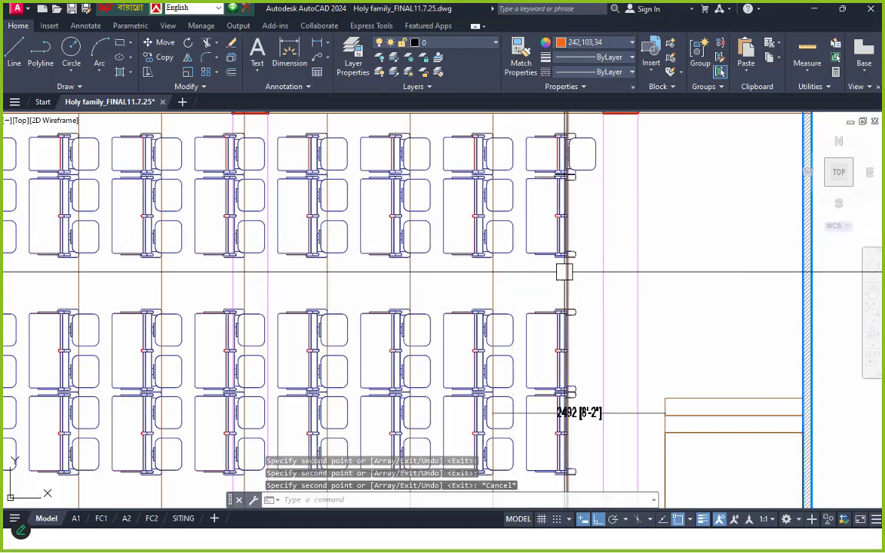
# Stretch the clearance dimension at the stage's upper steps so it starts at the chairless desk in the last column
pyautogui.scroll(-4, 580, 284)
pyautogui.moveTo(580, 285); pyautogui.dragTo(401, 229, button='middle')
pyautogui.scroll(9, 395, 274)
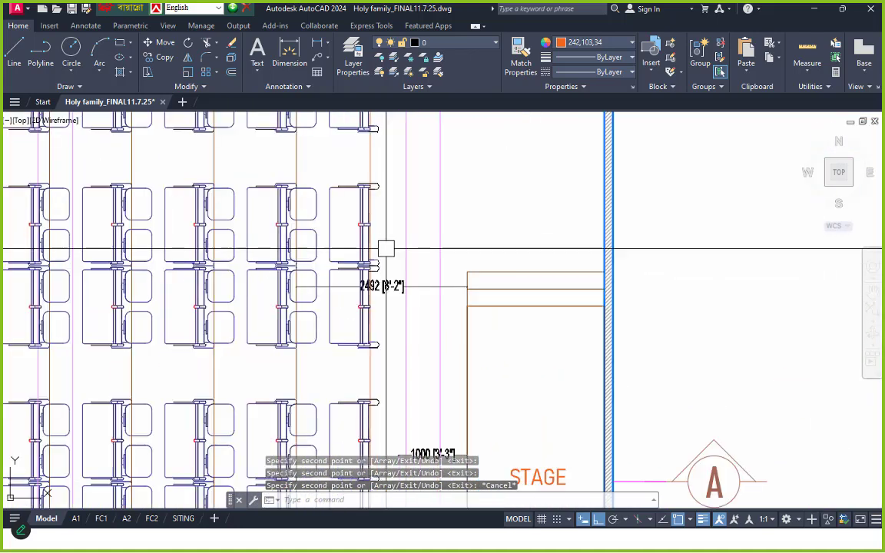
pyautogui.click(399, 306)
pyautogui.click(242, 337)
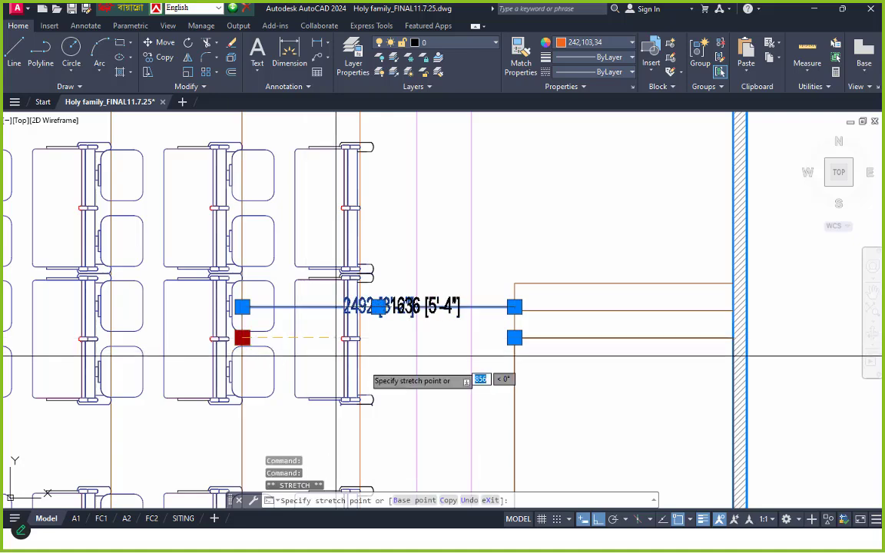
pyautogui.click(357, 363)
pyautogui.press('Escape')
pyautogui.moveTo(440, 372); pyautogui.dragTo(445, 361, button='middle')
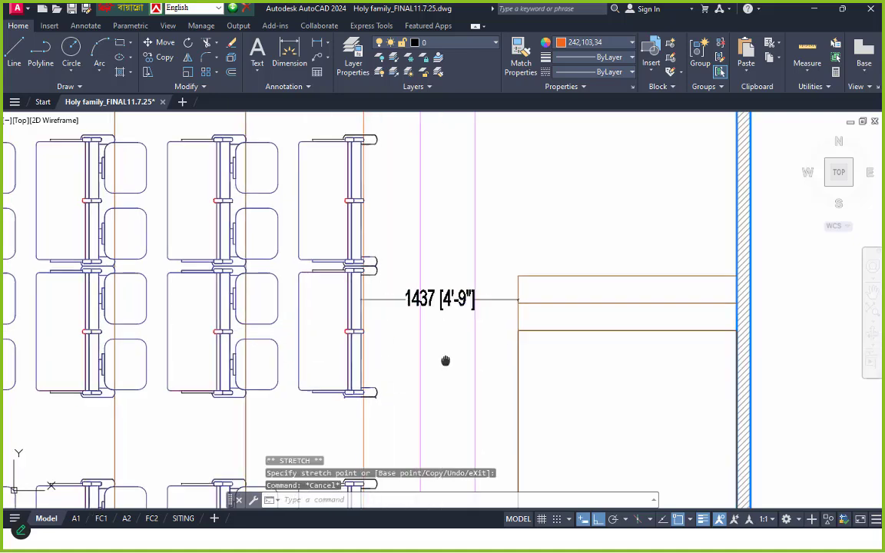
# Refine the start point of the desk-to-stage clearance dimension to the outer end of the desk's small connector
pyautogui.click(369, 294)
pyautogui.scroll(5, 362, 380)
pyautogui.click(365, 311)
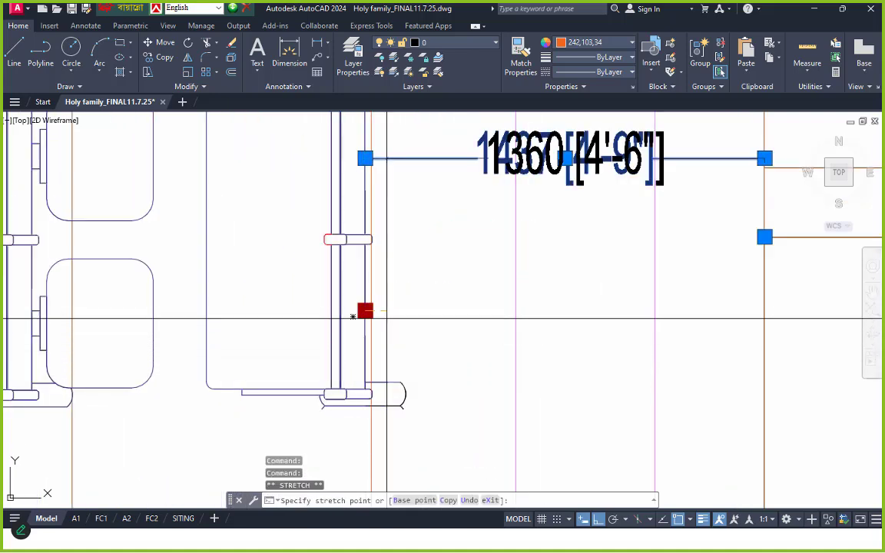
pyautogui.scroll(-4, 371, 320)
pyautogui.press('Escape')
pyautogui.scroll(7, 408, 320)
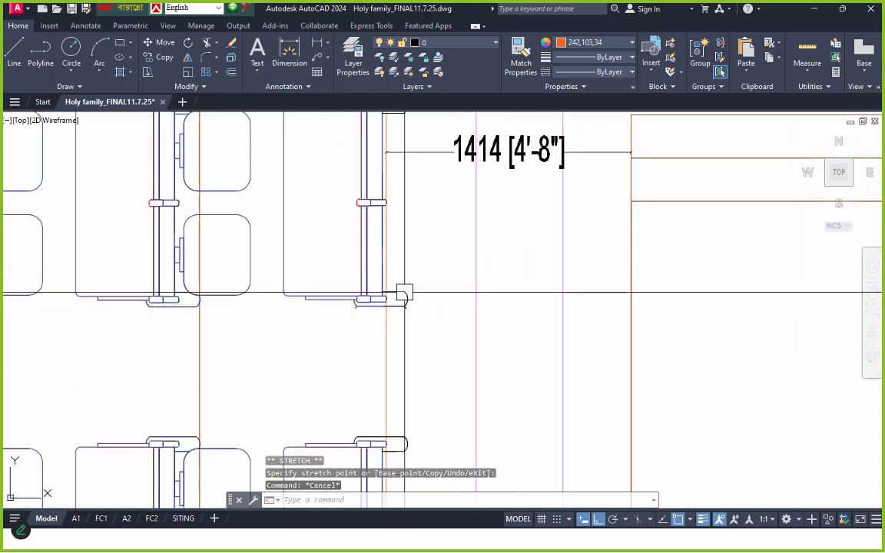
# Try to erase the stray line at the outer corner of the chairless desk's lower bracket with a crossing selection
pyautogui.scroll(4, 379, 307)
pyautogui.click(407, 270)
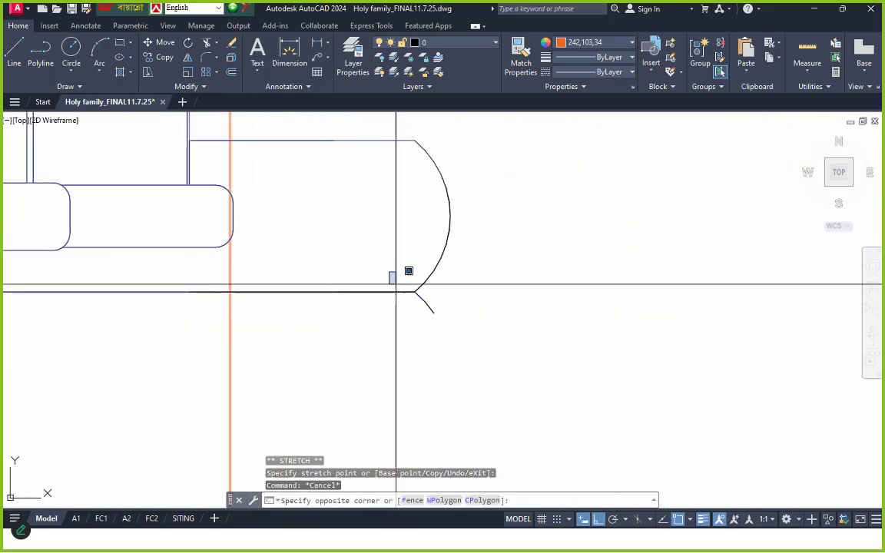
pyautogui.click(488, 354)
pyautogui.write('e')
pyautogui.press('Return')
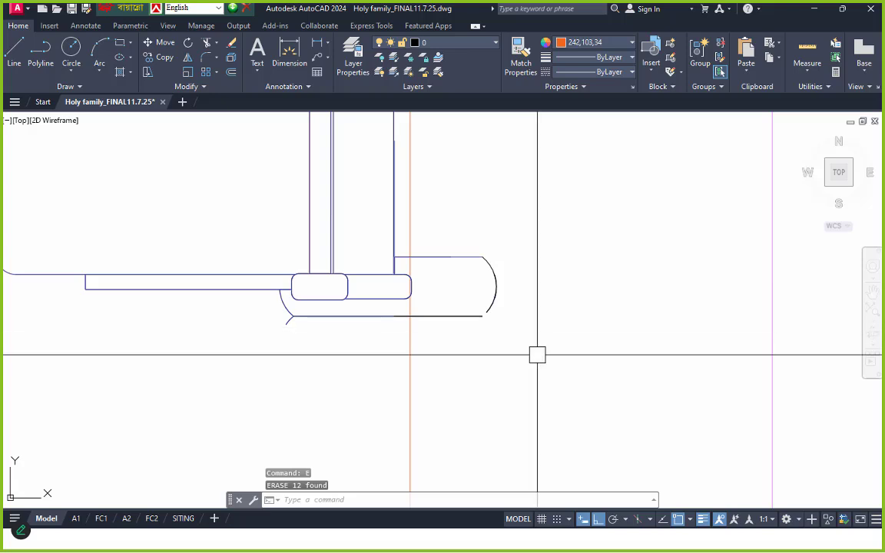
pyautogui.hotkey('ctrl', 'z')
# Erase the stray line fragments at both ends of the chairless desk's lower bracket
pyautogui.scroll(4, 537, 354)
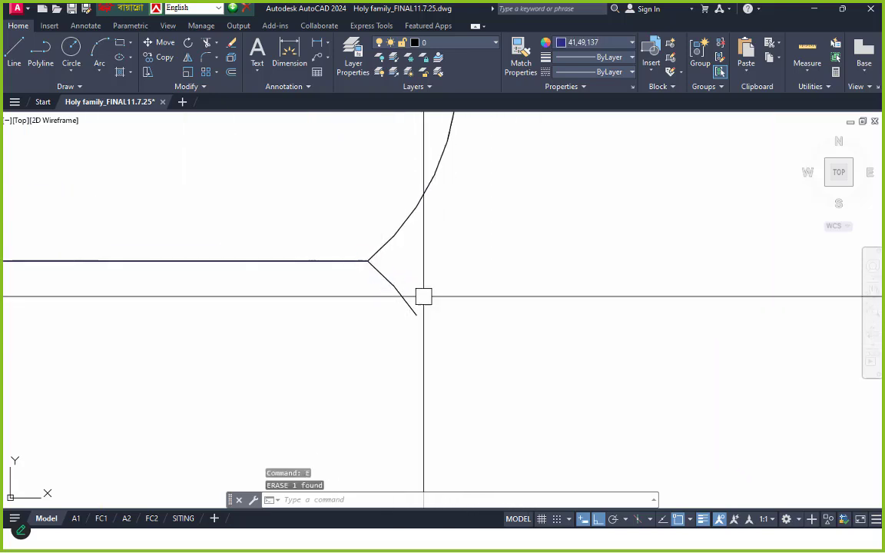
pyautogui.press('space')
pyautogui.scroll(-5, 526, 320)
pyautogui.scroll(4, 171, 320)
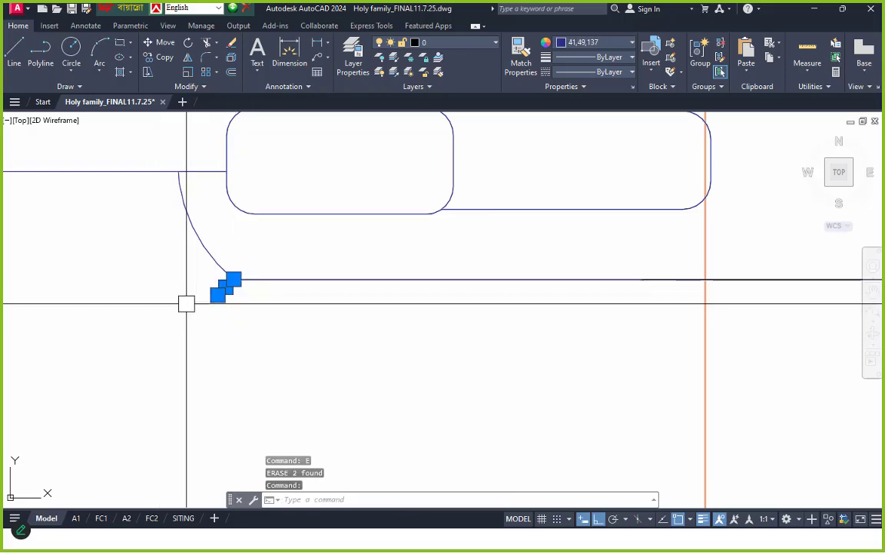
pyautogui.scroll(-3, 231, 292)
pyautogui.scroll(5, 262, 276)
pyautogui.write('e')
pyautogui.press('space')
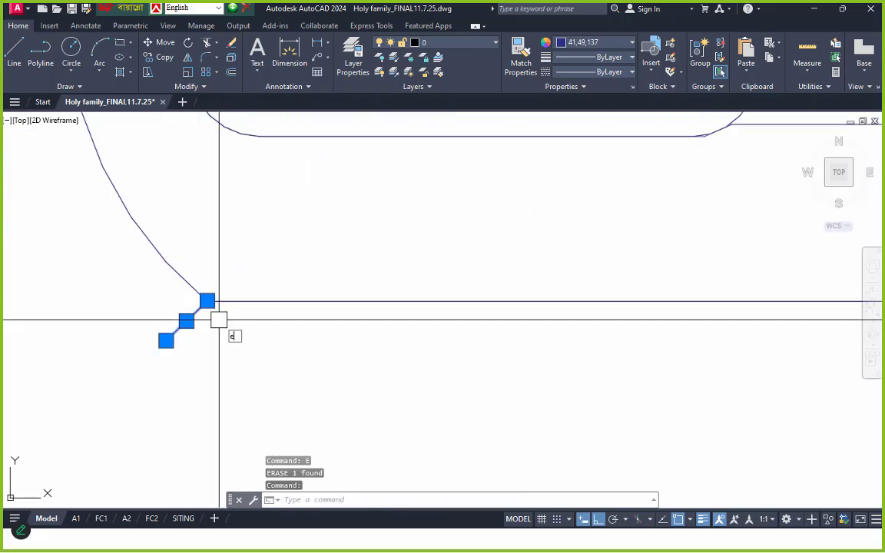
pyautogui.press('space')
# Examine the desk-to-stage clearance dimension and the overall seating layout of Room 602
pyautogui.scroll(-10, 247, 298)
pyautogui.moveTo(472, 362)
pyautogui.mouseDown(button='middle')
pyautogui.moveTo(462, 266)
pyautogui.moveTo(445, 252)
pyautogui.mouseUp(button='middle')
pyautogui.scroll(4, 451, 187)
pyautogui.click(429, 212)
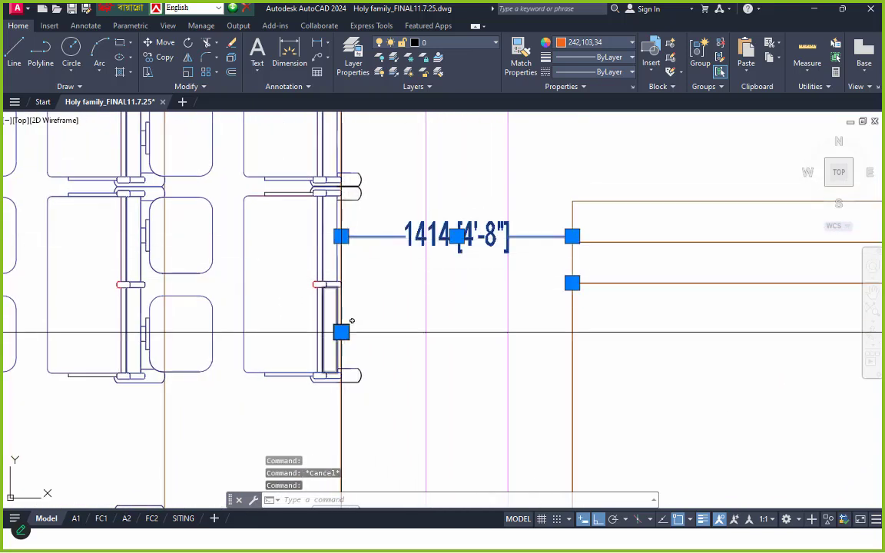
pyautogui.press('Escape')
pyautogui.scroll(-3, 306, 290)
pyautogui.moveTo(305, 290)
pyautogui.mouseDown(button='middle')
pyautogui.moveTo(387, 294)
pyautogui.moveTo(361, 245)
pyautogui.mouseUp(button='middle')
pyautogui.scroll(-2, 439, 277)
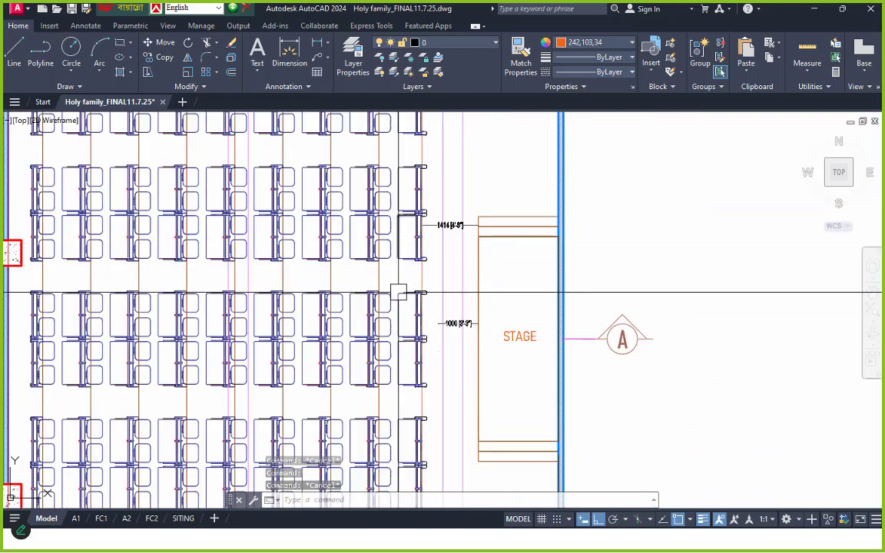
pyautogui.scroll(-5, 253, 320)
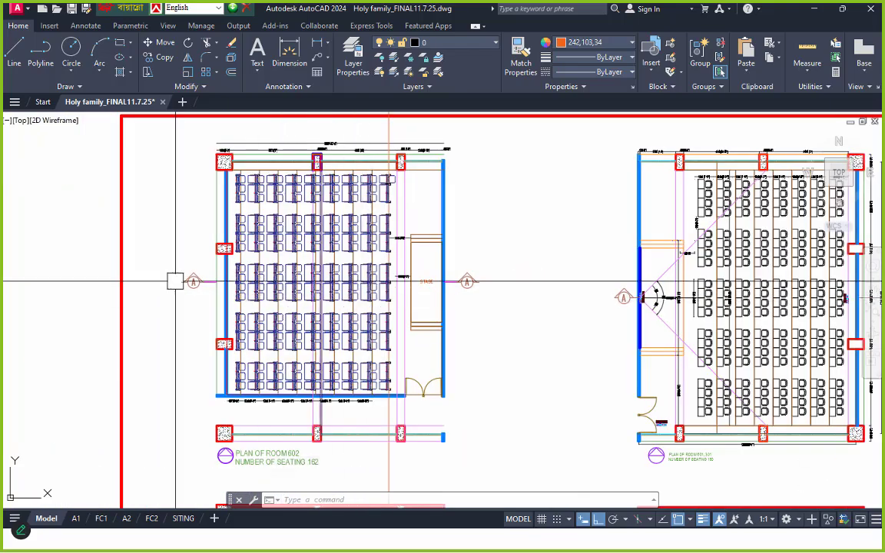
pyautogui.scroll(4, 175, 281)
pyautogui.moveTo(360, 293); pyautogui.dragTo(185, 290, button='middle')
pyautogui.scroll(-2, 335, 264)
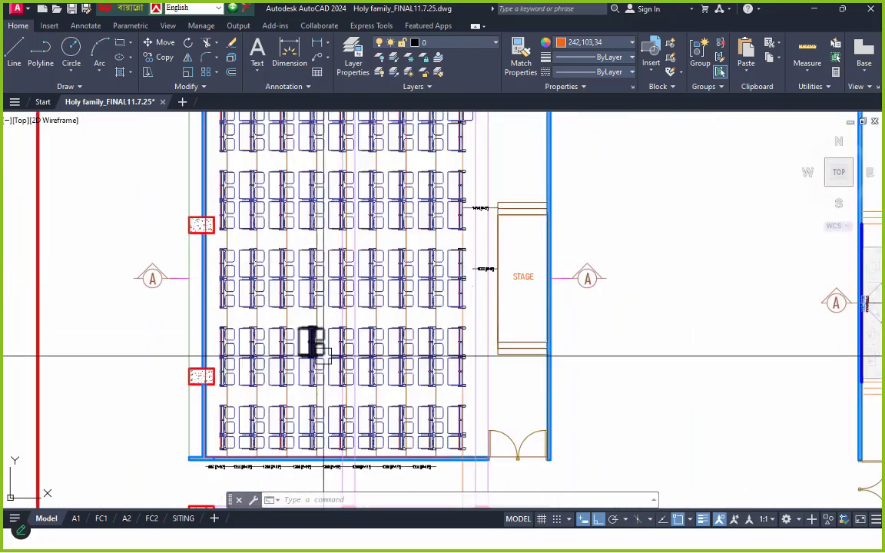
# Continue the row of spacing dimensions below the lower wall to the vertical guide line at the last desk column
pyautogui.moveTo(320, 408); pyautogui.dragTo(331, 335, button='middle')
pyautogui.scroll(2, 437, 390)
pyautogui.scroll(4, 437, 391)
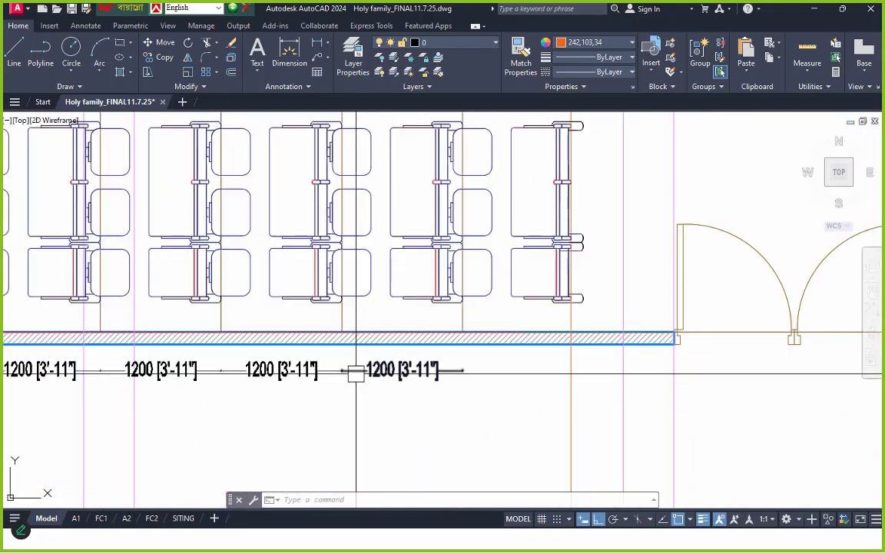
pyautogui.press('Escape')
pyautogui.click(459, 371)
pyautogui.press('Escape')
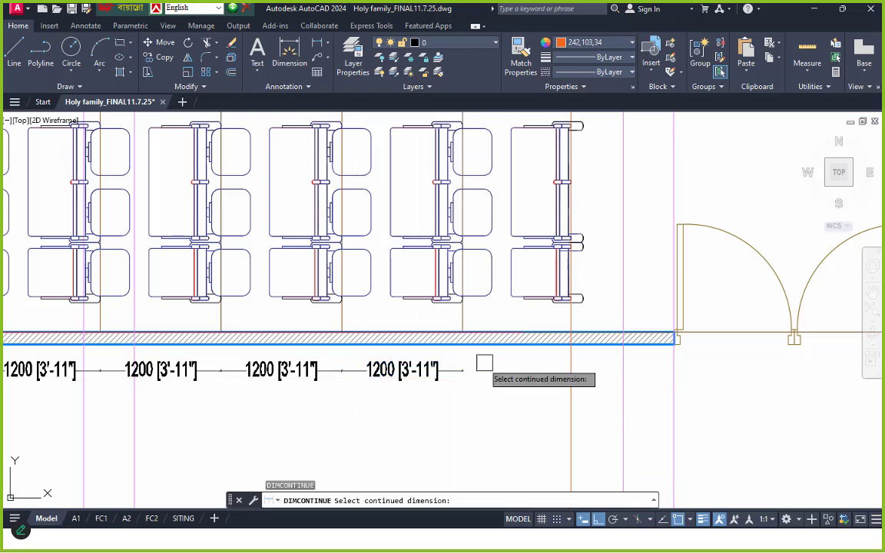
pyautogui.click(484, 362)
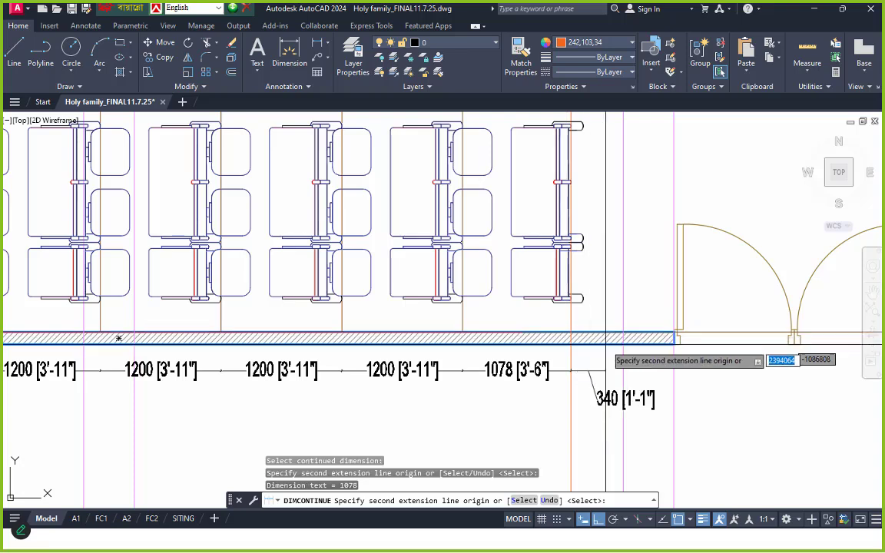
pyautogui.press('Escape')
# Stretch the new spacing dimension's end point to the outer end of the last column's lowest desk bracket
pyautogui.click(532, 371)
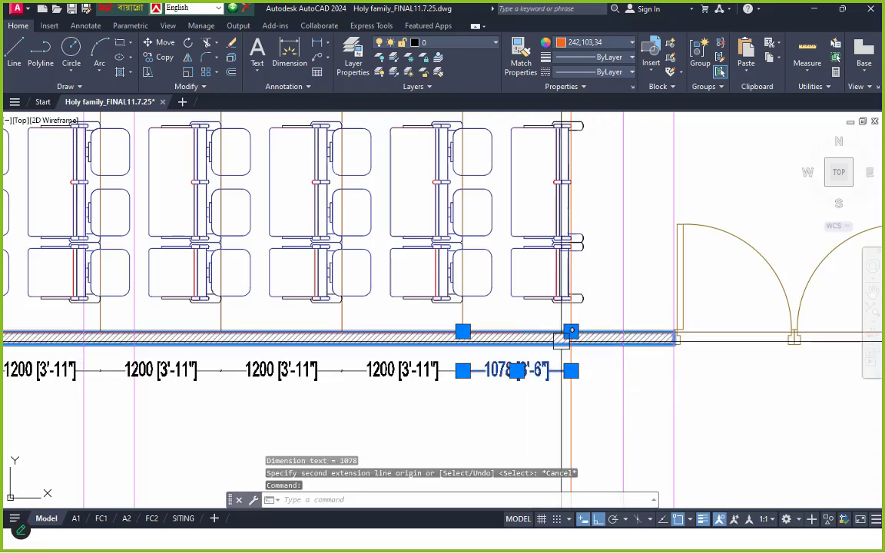
pyautogui.scroll(2, 583, 326)
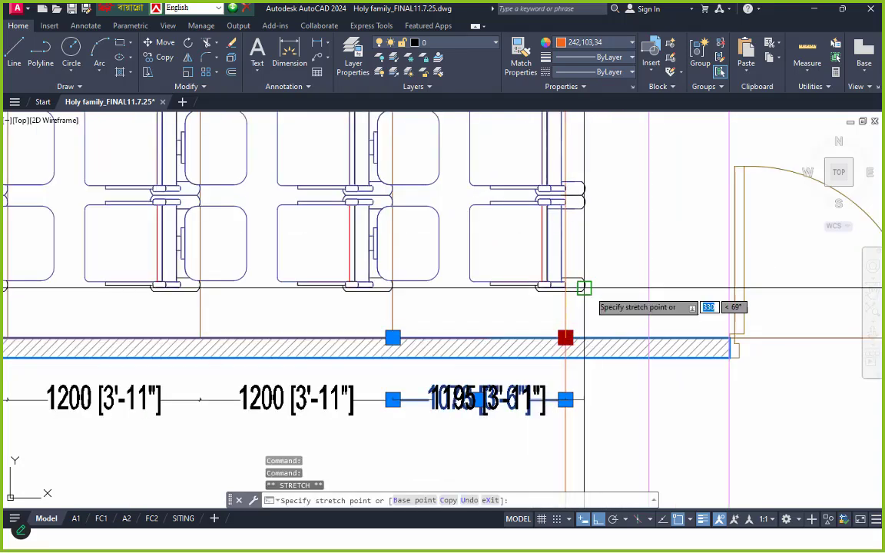
pyautogui.scroll(4, 584, 287)
pyautogui.click(576, 286)
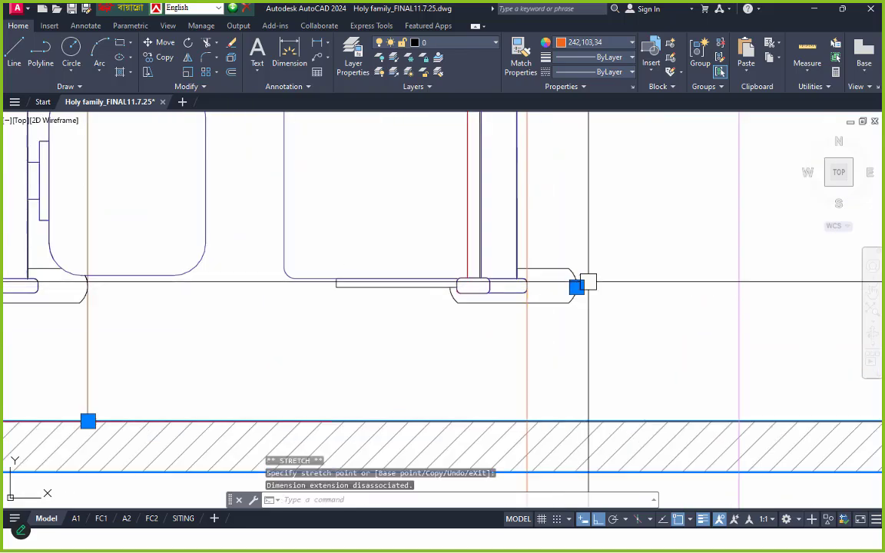
pyautogui.press('Escape')
pyautogui.scroll(-4, 584, 292)
pyautogui.moveTo(514, 355); pyautogui.dragTo(531, 343, button='middle')
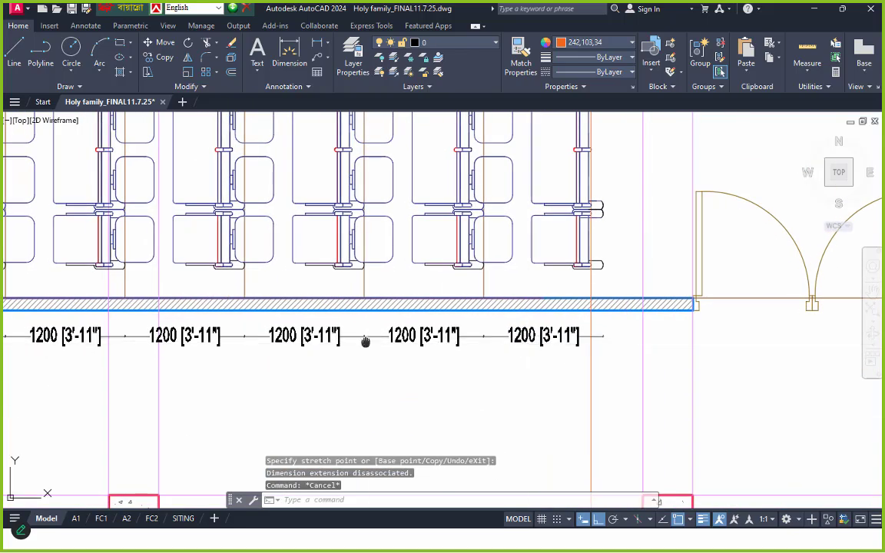
# Examine the row of spacing dimensions below the lower wall from the first desk column to the last in Room 602
pyautogui.scroll(-5, 553, 321)
pyautogui.moveTo(367, 310); pyautogui.dragTo(361, 355, button='middle')
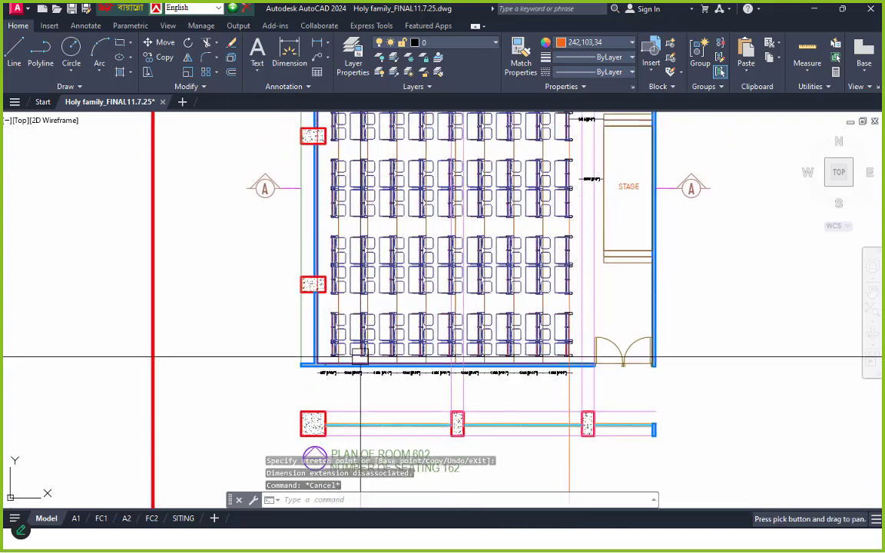
pyautogui.scroll(4, 361, 355)
pyautogui.moveTo(185, 409); pyautogui.dragTo(233, 370, button='middle')
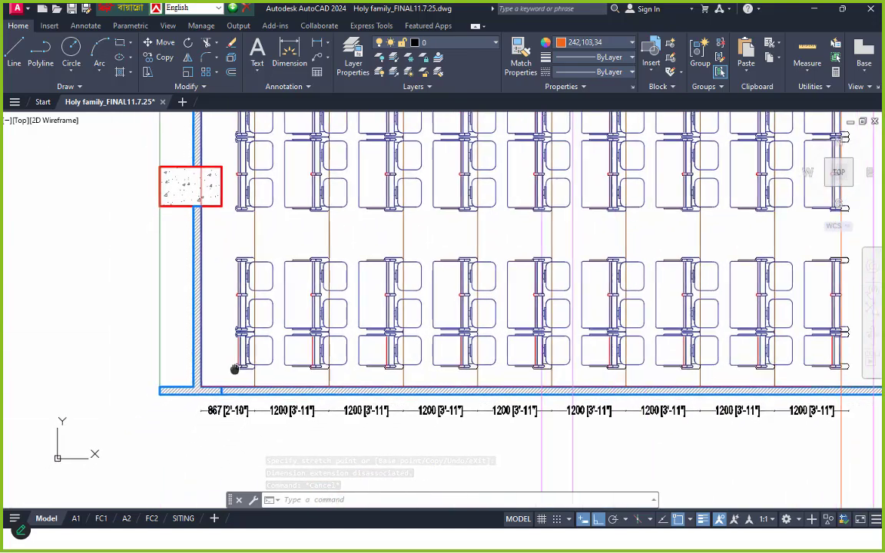
pyautogui.scroll(6, 219, 414)
pyautogui.click(217, 406)
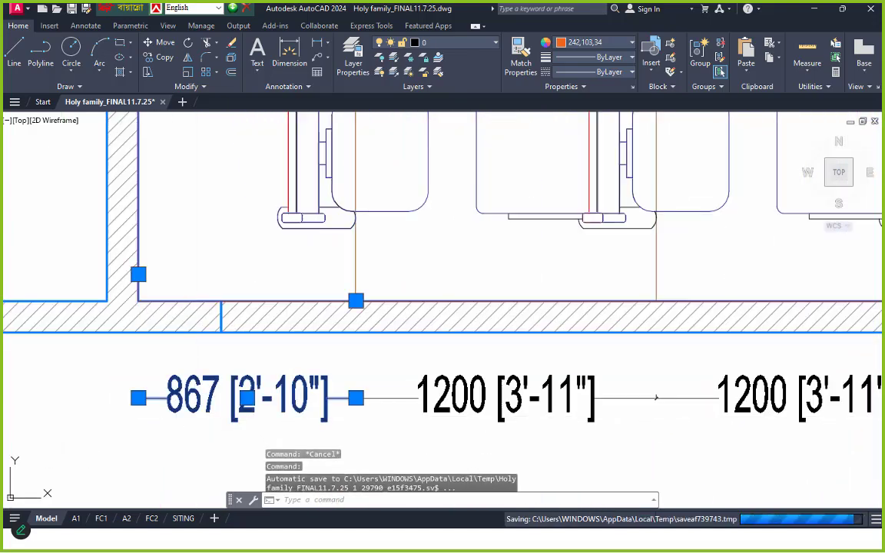
pyautogui.scroll(-6, 291, 310)
pyautogui.moveTo(261, 276); pyautogui.dragTo(265, 310, button='middle')
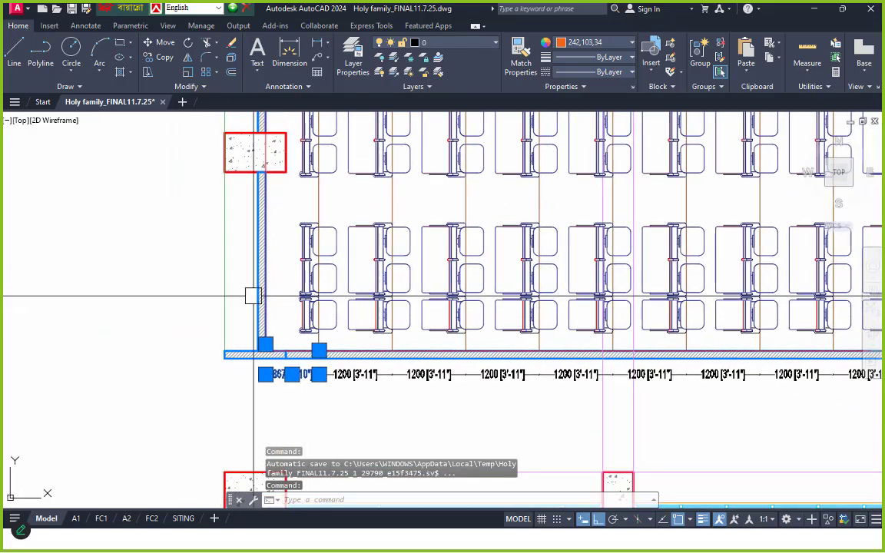
pyautogui.scroll(-4, 282, 292)
pyautogui.moveTo(375, 297); pyautogui.dragTo(337, 312, button='middle')
pyautogui.scroll(4, 451, 274)
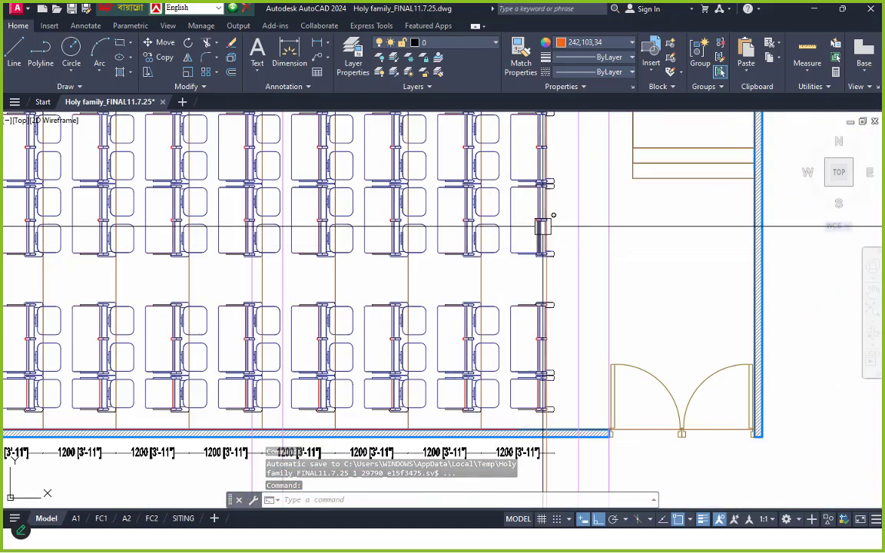
pyautogui.scroll(-4, 332, 276)
pyautogui.scroll(4, 303, 284)
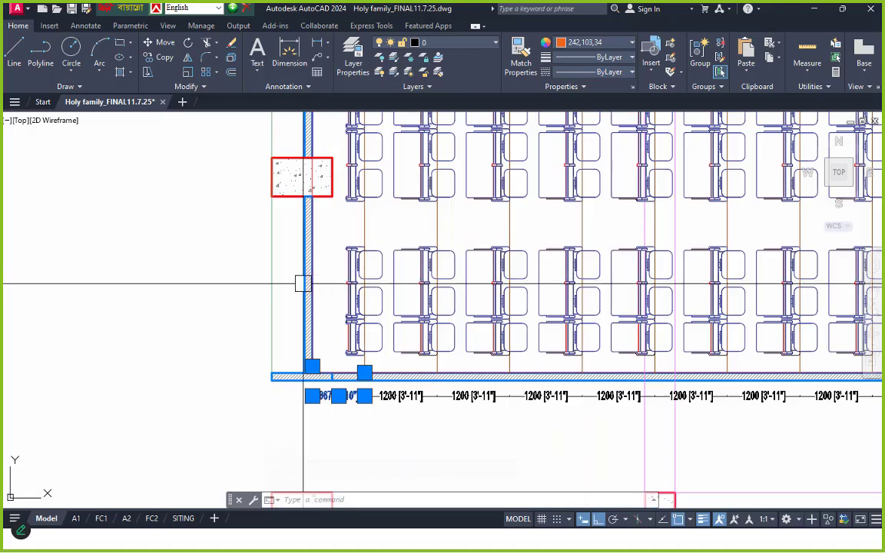
pyautogui.scroll(-2, 304, 277)
pyautogui.moveTo(375, 295); pyautogui.dragTo(336, 384, button='middle')
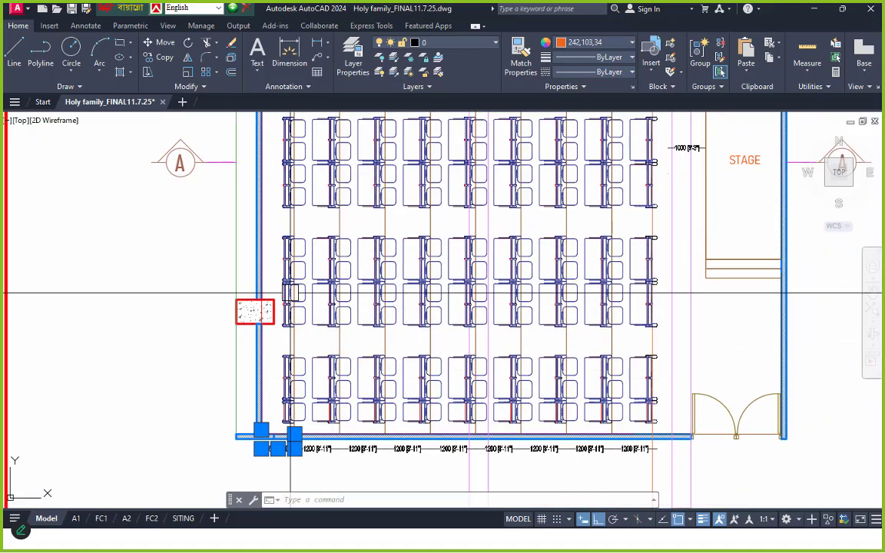
pyautogui.scroll(2, 272, 258)
pyautogui.scroll(2, 277, 273)
pyautogui.moveTo(277, 273); pyautogui.dragTo(284, 343, button='middle')
pyautogui.scroll(-6, 301, 350)
# Examine the stepped platforms, ramp and desk profiles in Section AA from the rear wall to the stage
pyautogui.moveTo(389, 280)
pyautogui.mouseDown(button='middle')
pyautogui.moveTo(386, 324)
pyautogui.moveTo(367, 328)
pyautogui.mouseUp(button='middle')
pyautogui.scroll(-7, 393, 256)
pyautogui.scroll(10, 385, 336)
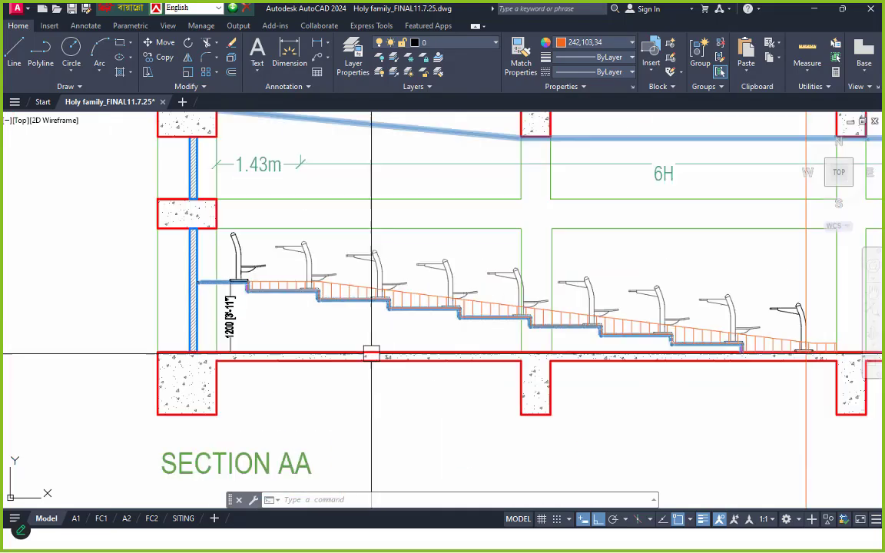
pyautogui.scroll(4, 235, 270)
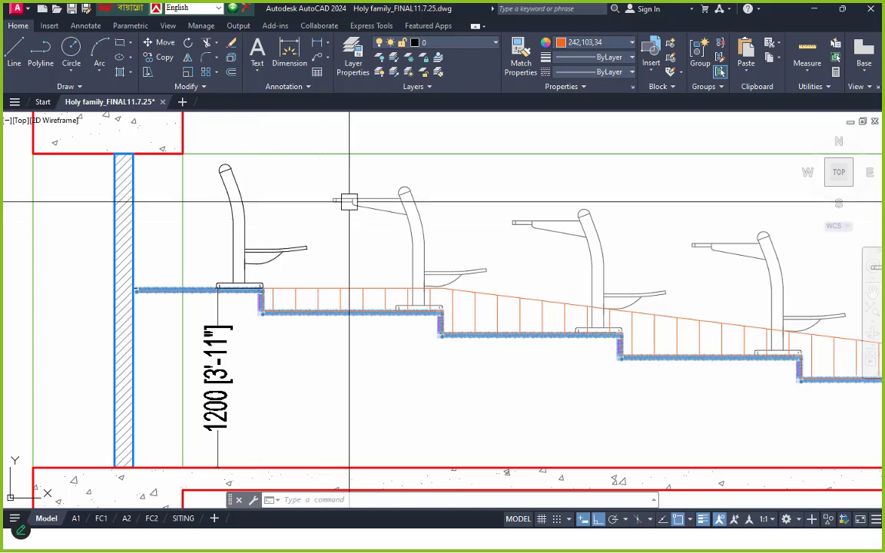
pyautogui.scroll(-2, 460, 268)
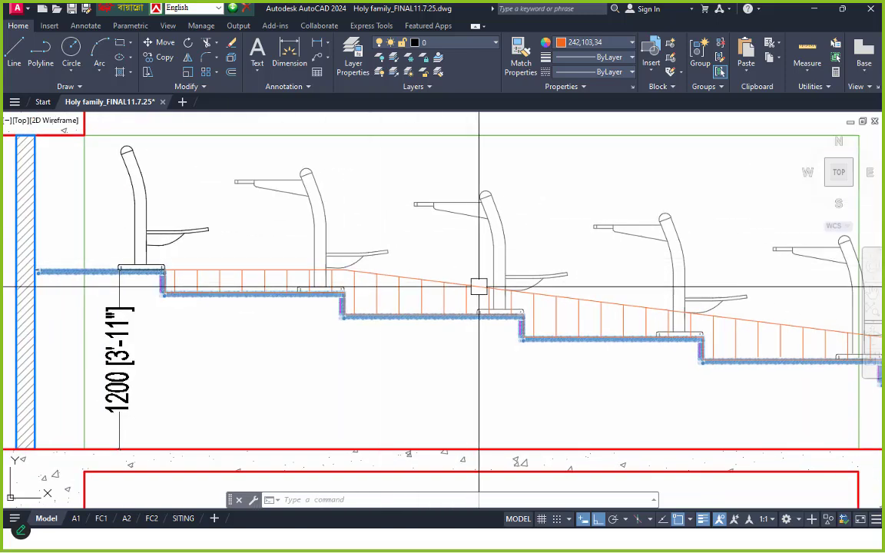
pyautogui.scroll(10, 477, 287)
pyautogui.scroll(-6, 390, 310)
pyautogui.moveTo(535, 340); pyautogui.dragTo(326, 311, button='middle')
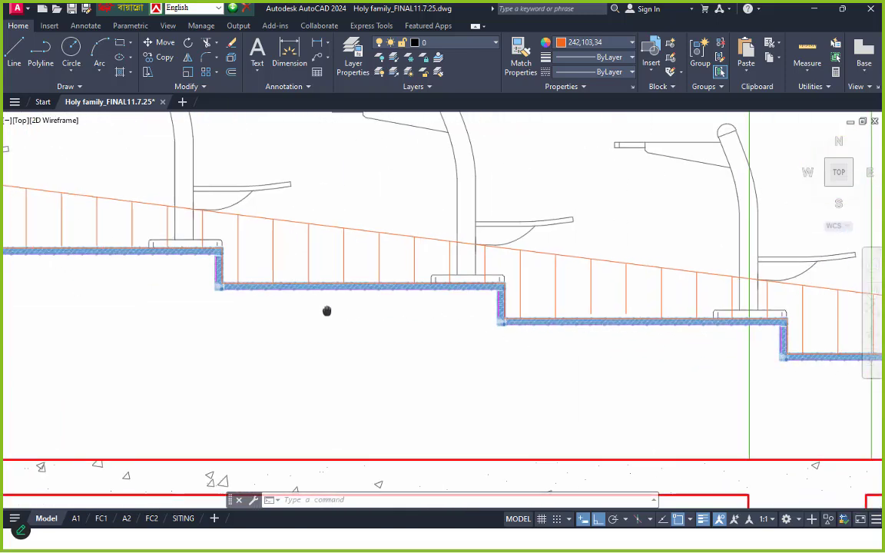
pyautogui.scroll(-6, 367, 309)
pyautogui.moveTo(522, 317); pyautogui.dragTo(285, 301, button='middle')
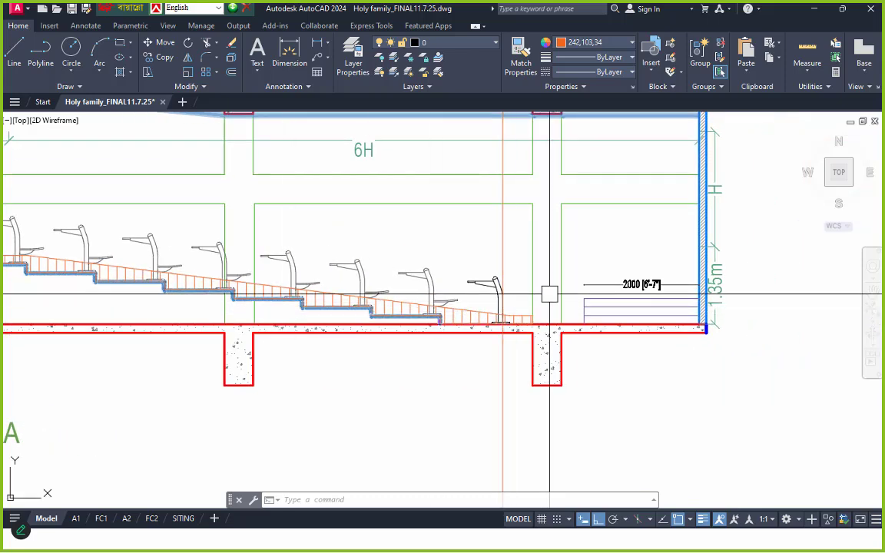
# Dimension the clearance from the last desk to the stage edge in Section AA, aligned with the stage's 2000 dimension
pyautogui.moveTo(550, 294); pyautogui.dragTo(542, 332, button='middle')
pyautogui.scroll(2, 446, 357)
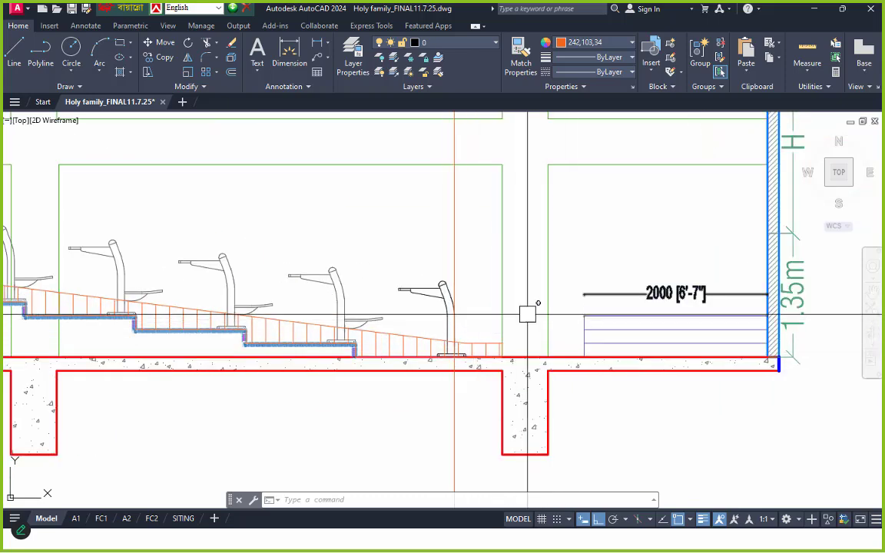
pyautogui.scroll(4, 495, 331)
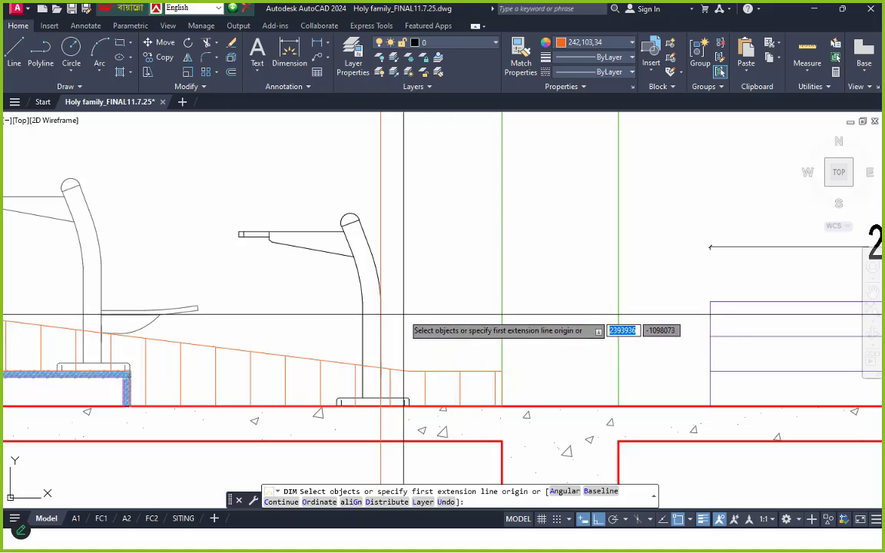
pyautogui.click(381, 315)
pyautogui.click(708, 311)
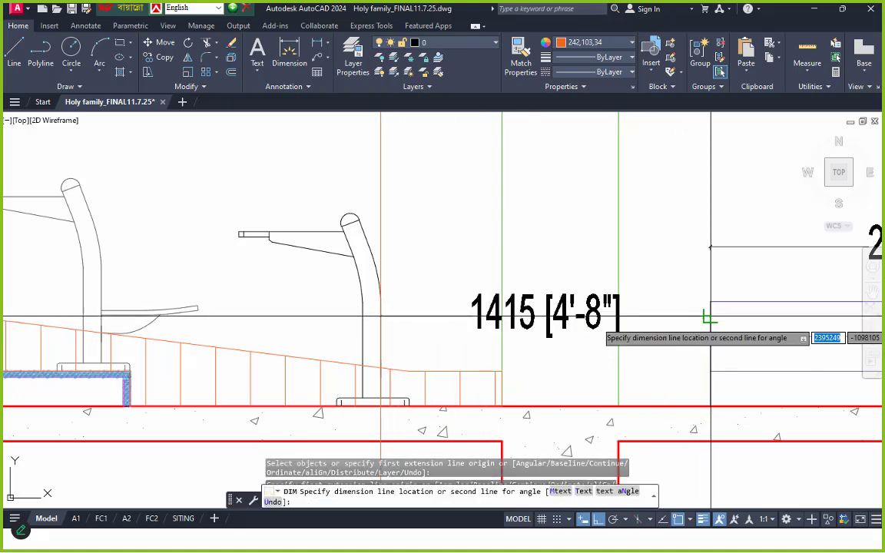
pyautogui.scroll(4, 710, 248)
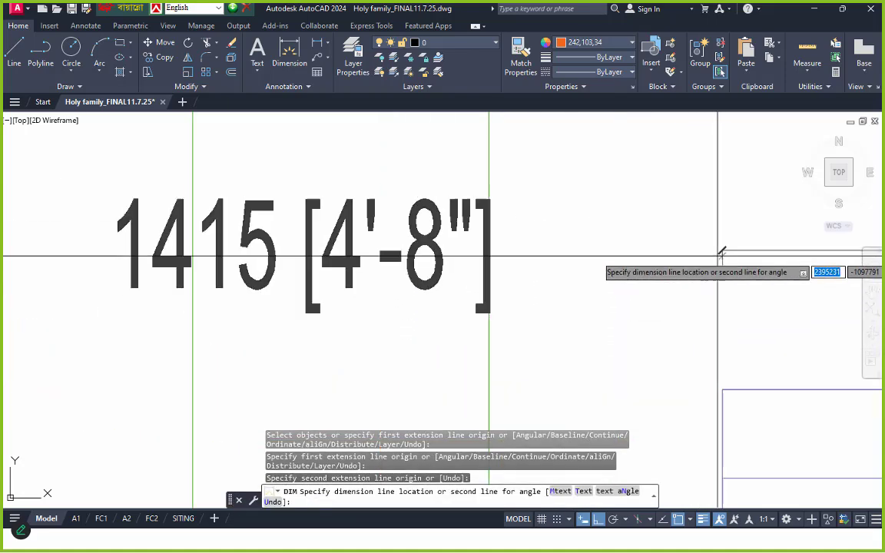
pyautogui.scroll(2, 718, 254)
pyautogui.scroll(2, 721, 251)
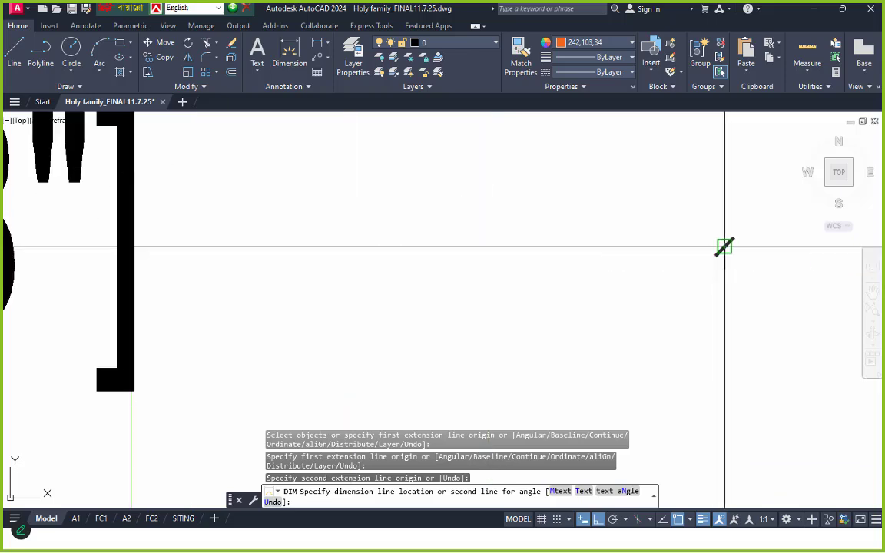
pyautogui.click(723, 246)
pyautogui.scroll(-10, 647, 280)
pyautogui.press('Return')
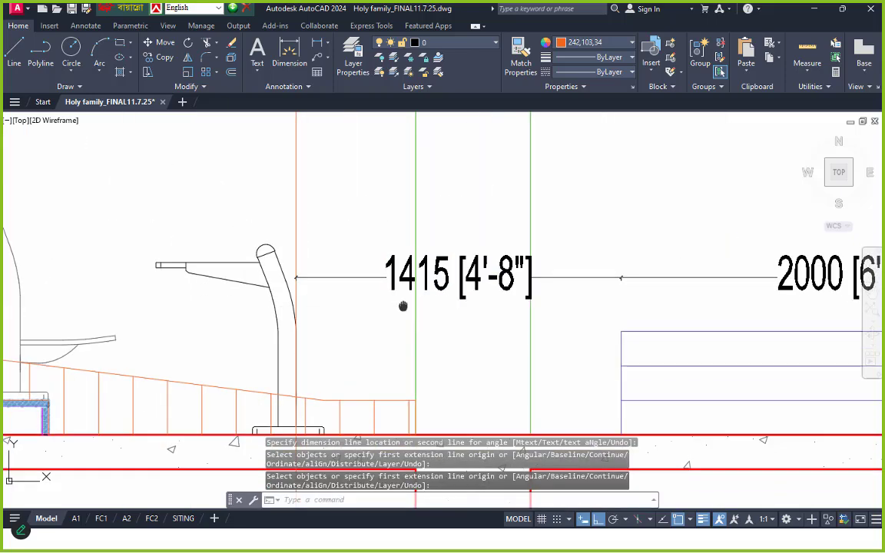
# Erase the long vertical guide line running through the last desk in Section AA
pyautogui.moveTo(492, 286); pyautogui.dragTo(328, 320, button='middle')
pyautogui.scroll(2, 265, 325)
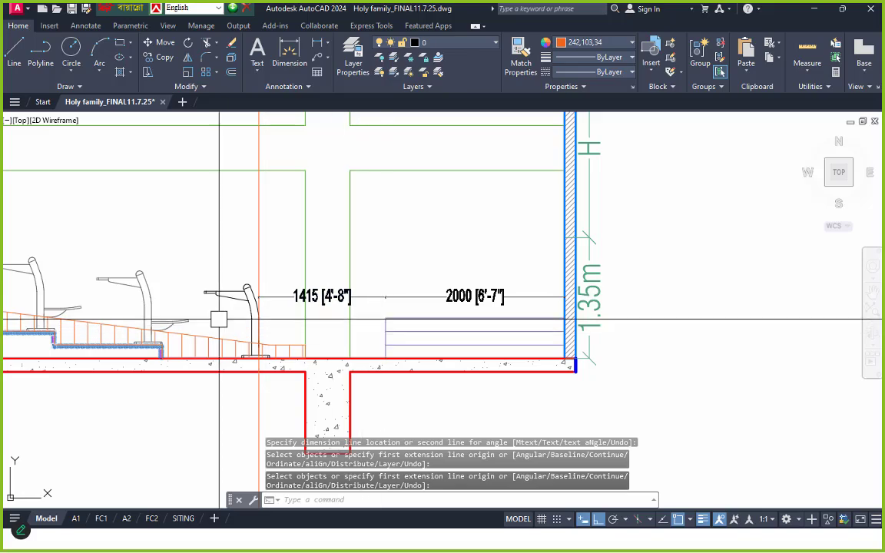
pyautogui.moveTo(230, 306); pyautogui.dragTo(243, 345, button='middle')
pyautogui.click(275, 278)
pyautogui.write('e')
pyautogui.press('Return')
pyautogui.scroll(-6, 350, 298)
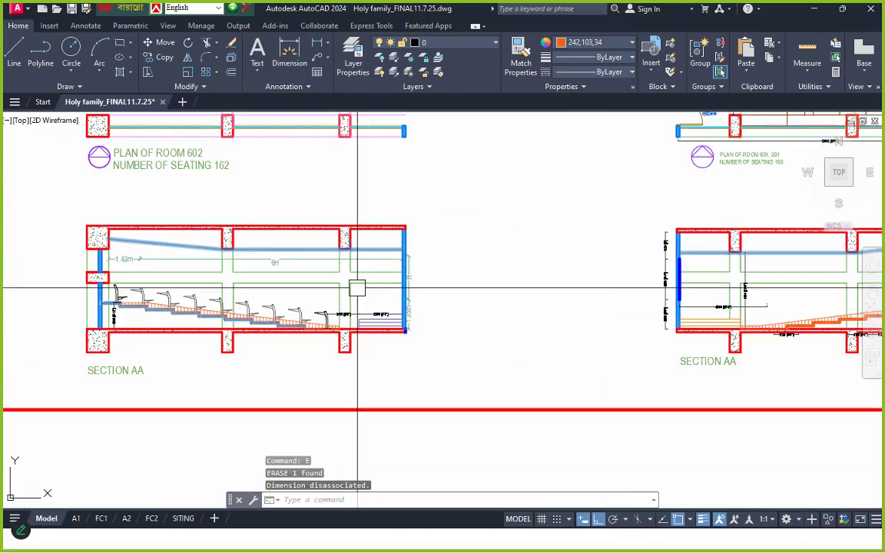
# Erase the redundant 1000 clearance dimension in front of the stage in the Room 602 plan
pyautogui.moveTo(358, 261); pyautogui.dragTo(373, 352, button='middle')
pyautogui.moveTo(314, 235); pyautogui.dragTo(324, 351, button='middle')
pyautogui.moveTo(362, 184); pyautogui.dragTo(365, 282, button='middle')
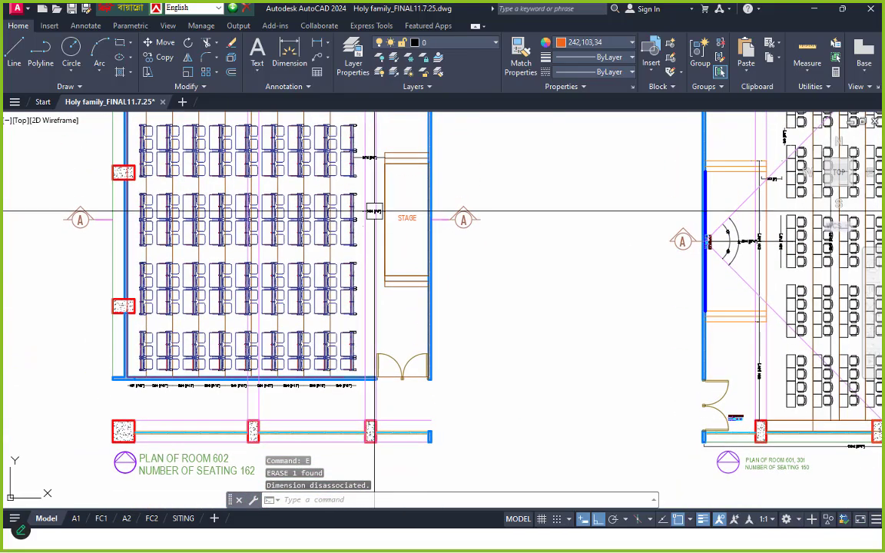
pyautogui.scroll(6, 374, 211)
pyautogui.moveTo(376, 390); pyautogui.dragTo(373, 260, button='middle')
pyautogui.write('e')
pyautogui.press('space')
pyautogui.moveTo(385, 351); pyautogui.dragTo(388, 261, button='middle')
pyautogui.scroll(-6, 418, 218)
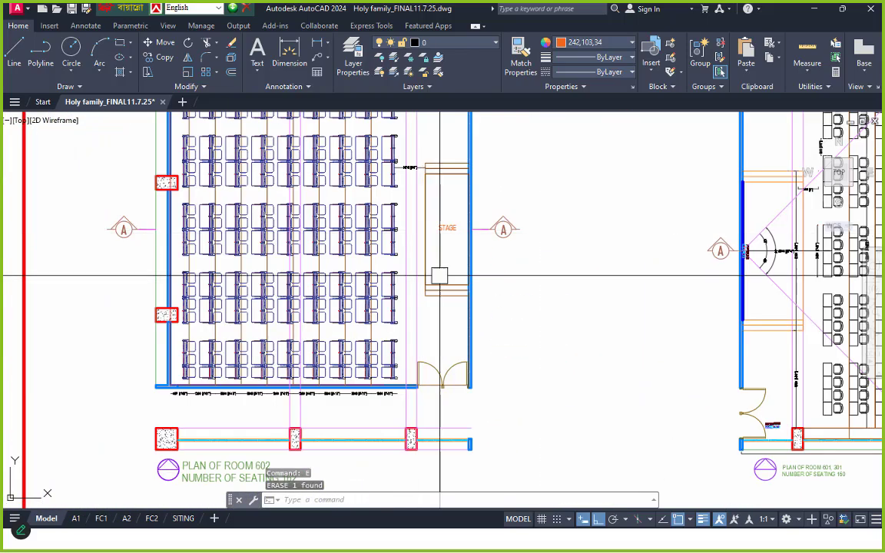
# Examine the Room 602 plan's seating layout from the lower wall up to the top row and stage clearance
pyautogui.moveTo(446, 283); pyautogui.dragTo(583, 291, button='middle')
pyautogui.scroll(2, 421, 371)
pyautogui.moveTo(421, 371); pyautogui.dragTo(276, 347, button='middle')
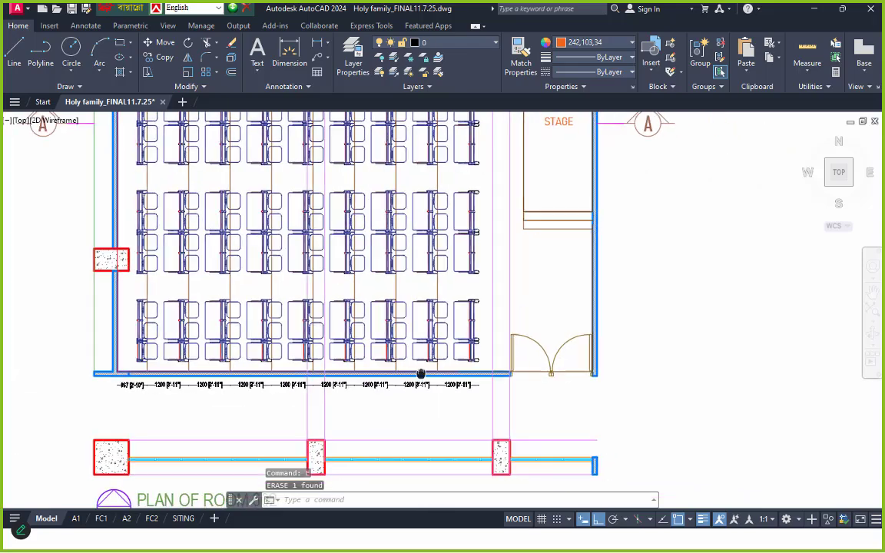
pyautogui.moveTo(158, 339); pyautogui.dragTo(194, 399, button='middle')
pyautogui.scroll(-4, 195, 399)
pyautogui.scroll(4, 571, 227)
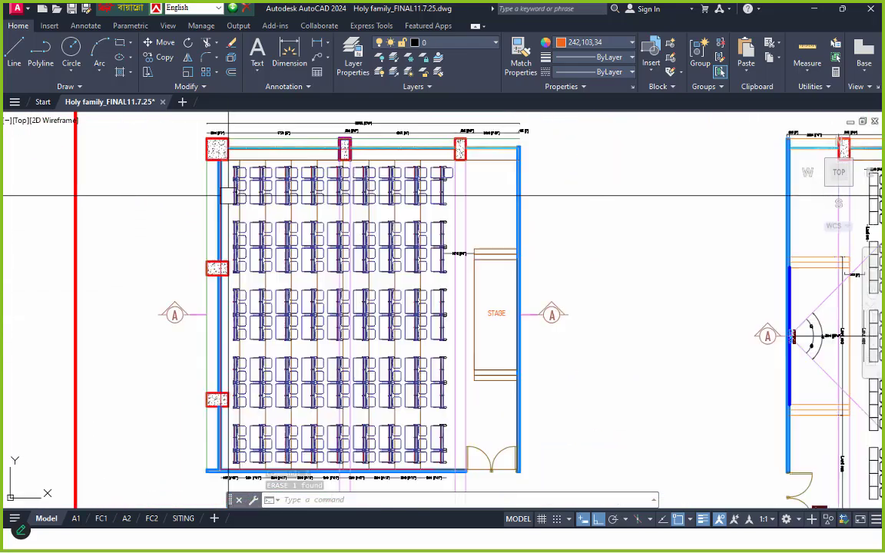
pyautogui.moveTo(600, 344); pyautogui.dragTo(507, 367, button='middle')
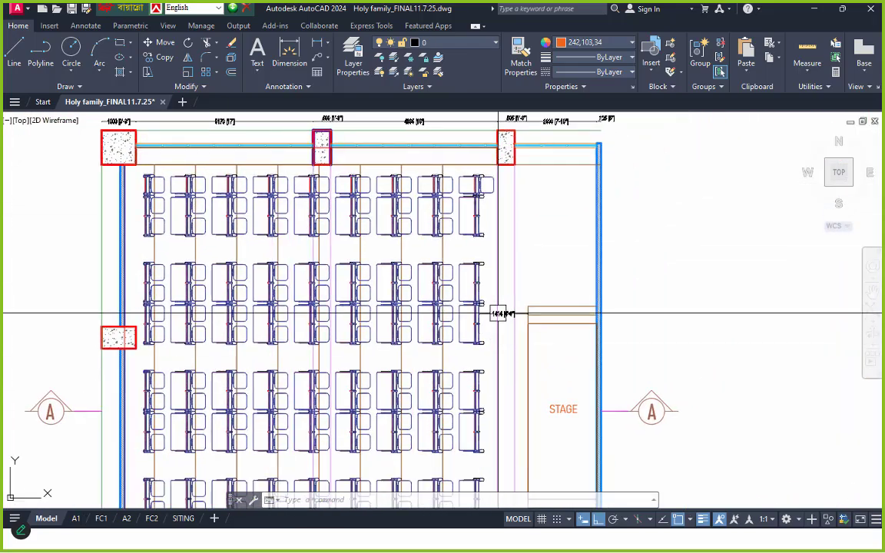
# Add a vertical dimension between the upper and lower walls of Room 602, placed between the last desk column and the stage
pyautogui.click(289, 55)
pyautogui.scroll(4, 384, 177)
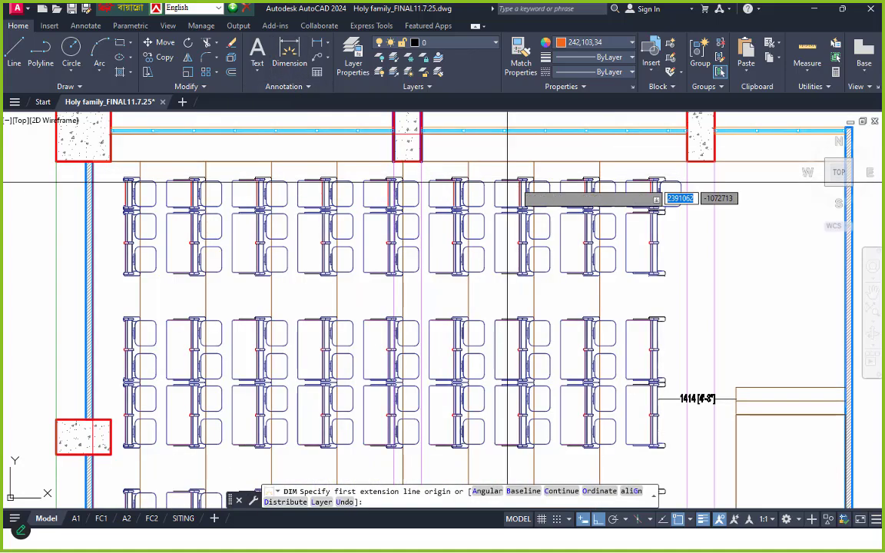
pyautogui.click(670, 149)
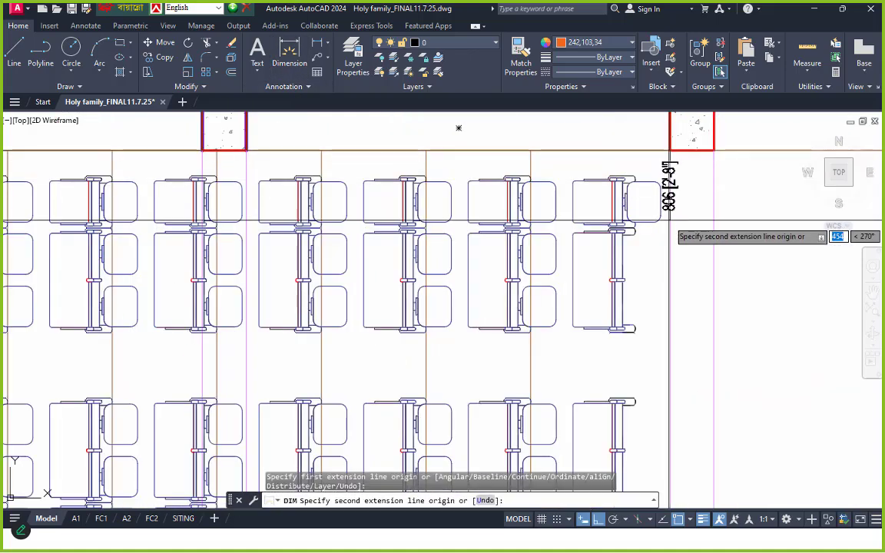
pyautogui.scroll(-4, 653, 202)
pyautogui.moveTo(665, 413); pyautogui.dragTo(626, 217, button='middle')
pyautogui.moveTo(632, 349); pyautogui.dragTo(625, 194, button='middle')
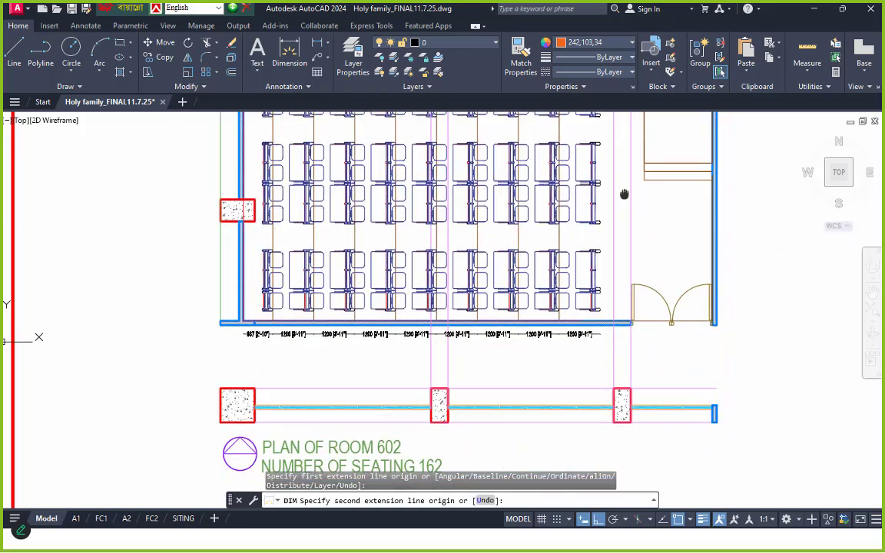
pyautogui.scroll(2, 623, 273)
pyautogui.click(608, 351)
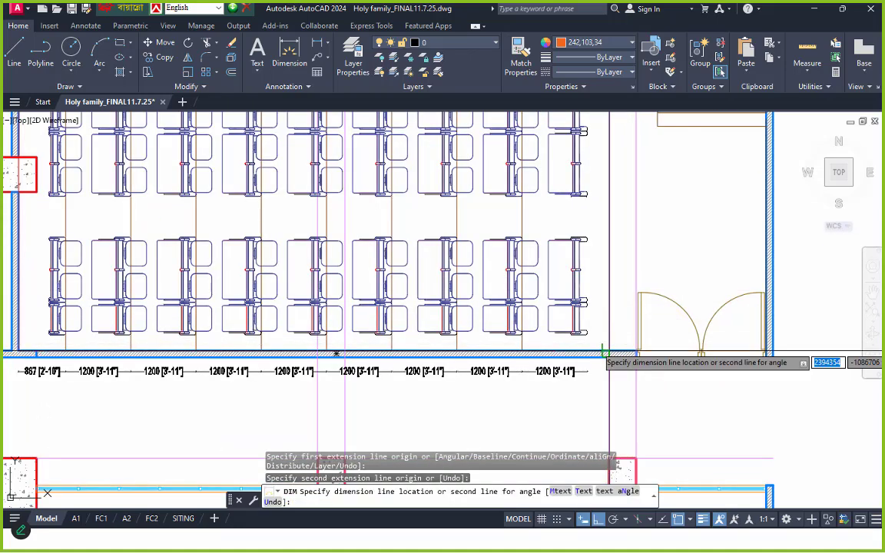
pyautogui.click(623, 355)
pyautogui.press('Escape')
# Continue the row of spacing dimensions below the lower wall from the last desk column to the side wall beyond the double door
pyautogui.scroll(4, 592, 369)
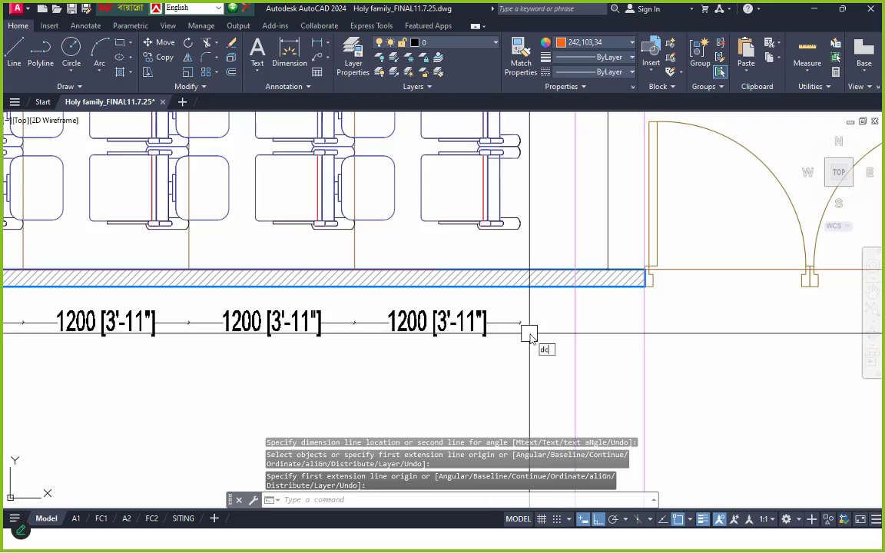
pyautogui.press('Return')
pyautogui.press('Return')
pyautogui.click(517, 323)
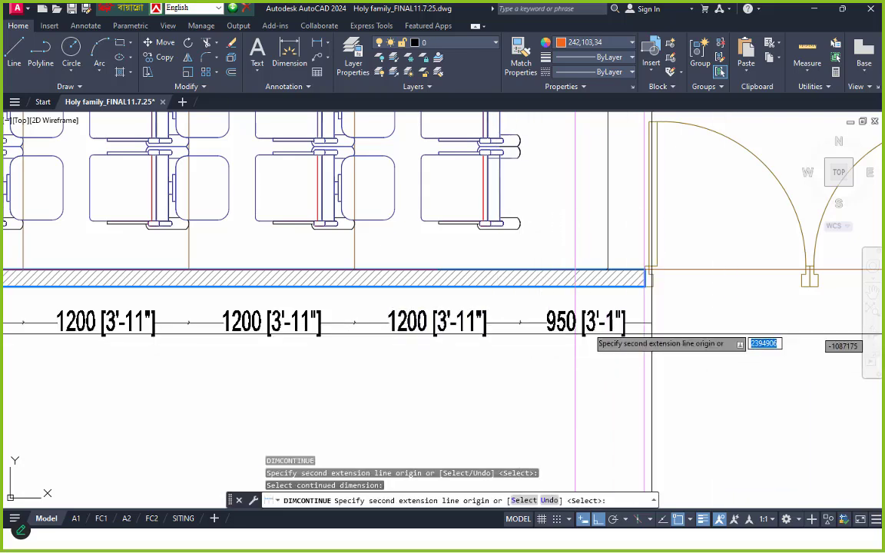
pyautogui.scroll(-4, 522, 326)
pyautogui.scroll(4, 716, 323)
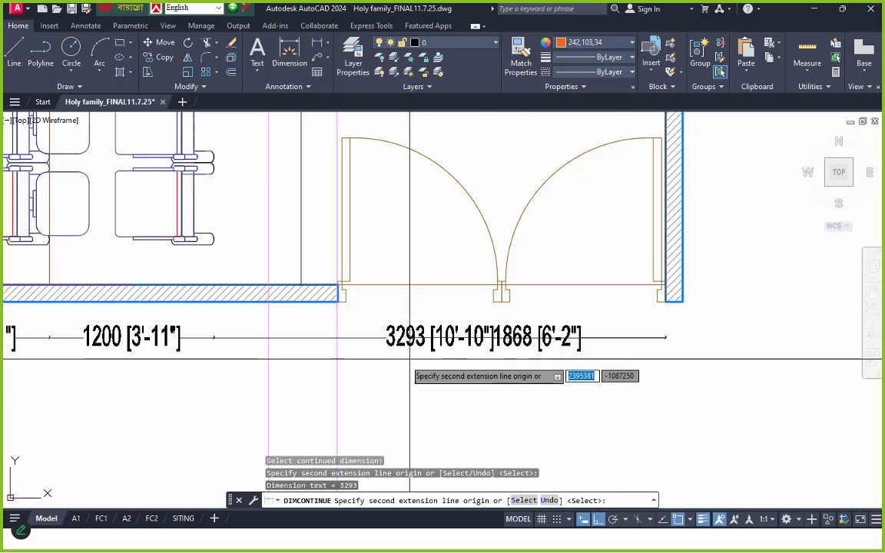
pyautogui.press('Escape')
pyautogui.scroll(-8, 415, 345)
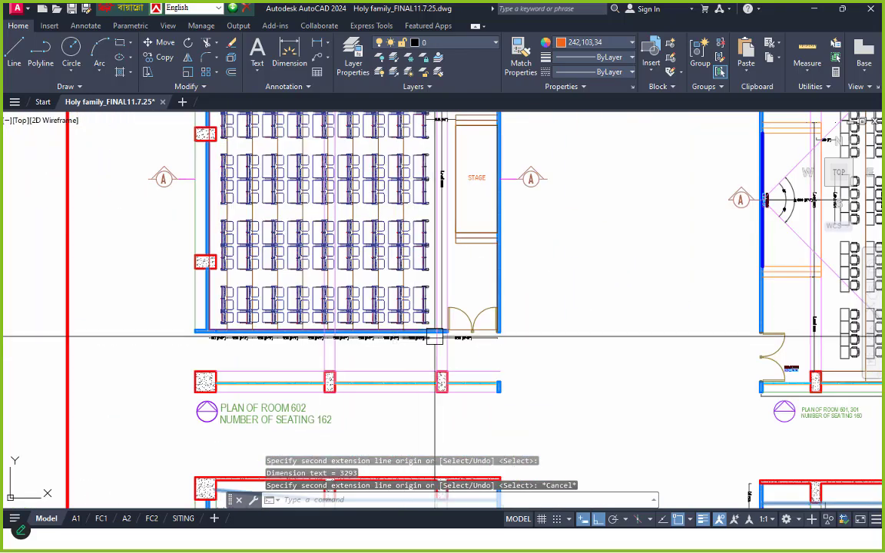
pyautogui.scroll(2, 435, 336)
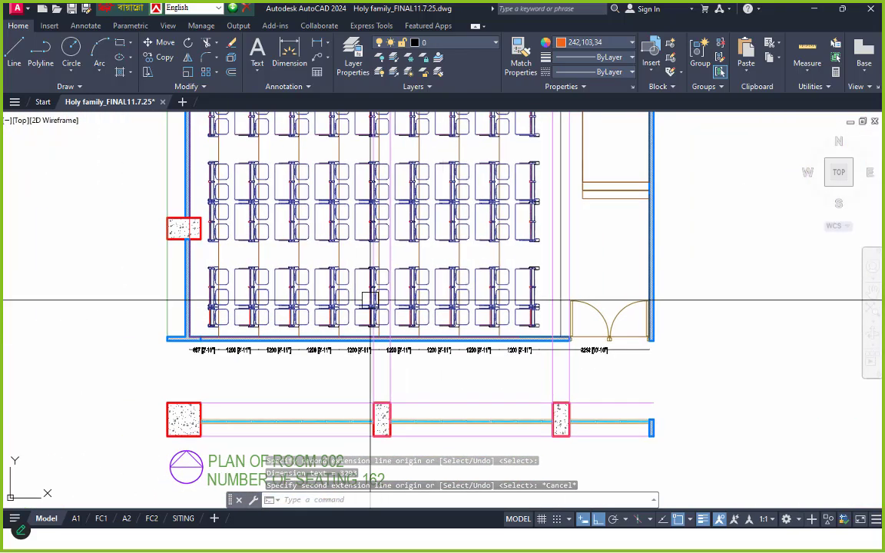
pyautogui.scroll(6, 249, 353)
pyautogui.scroll(-8, 258, 315)
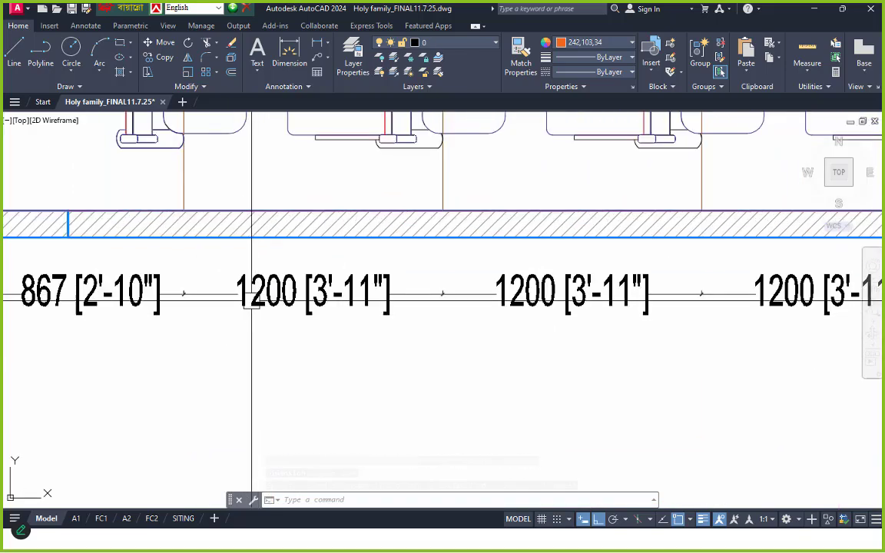
# Add a vertical dimension to the riser of the highest gallery step in Section AA
pyautogui.scroll(5, 355, 342)
pyautogui.scroll(8, 478, 365)
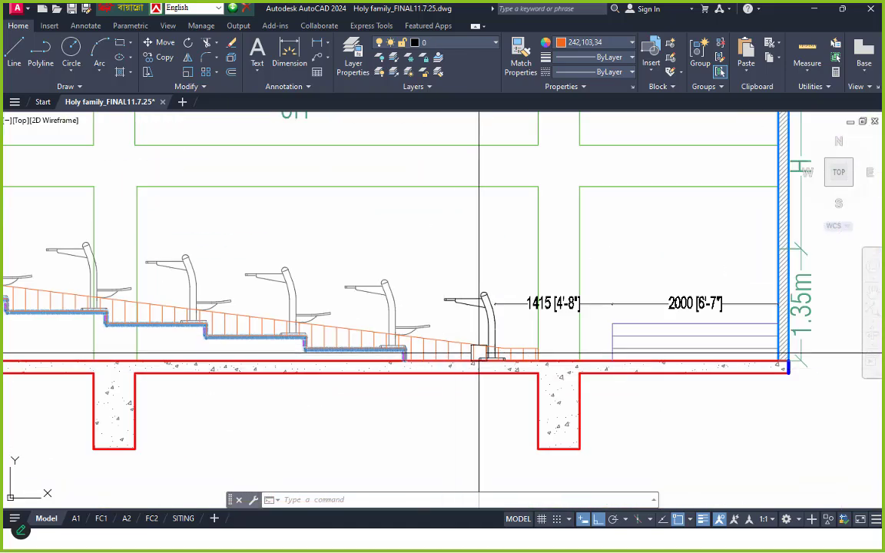
pyautogui.moveTo(226, 357); pyautogui.dragTo(423, 365, button='middle')
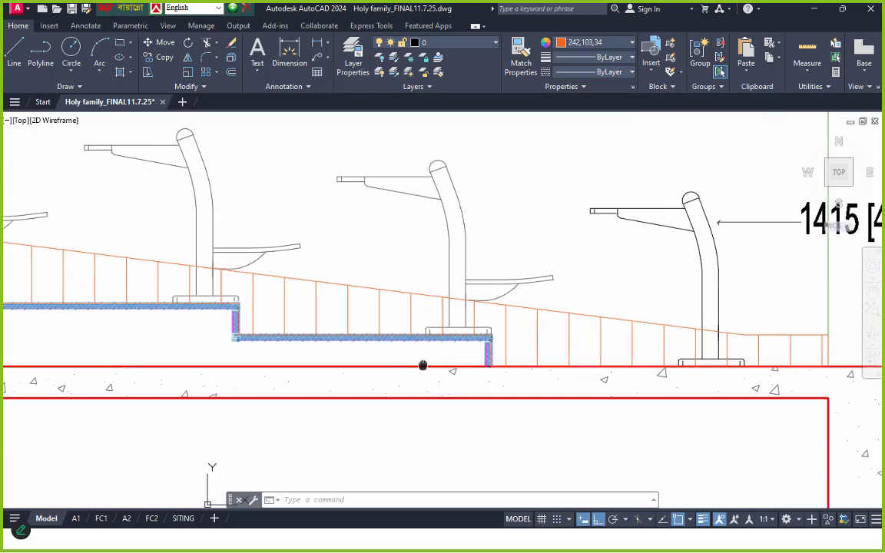
pyautogui.moveTo(139, 356); pyautogui.dragTo(259, 361, button='middle')
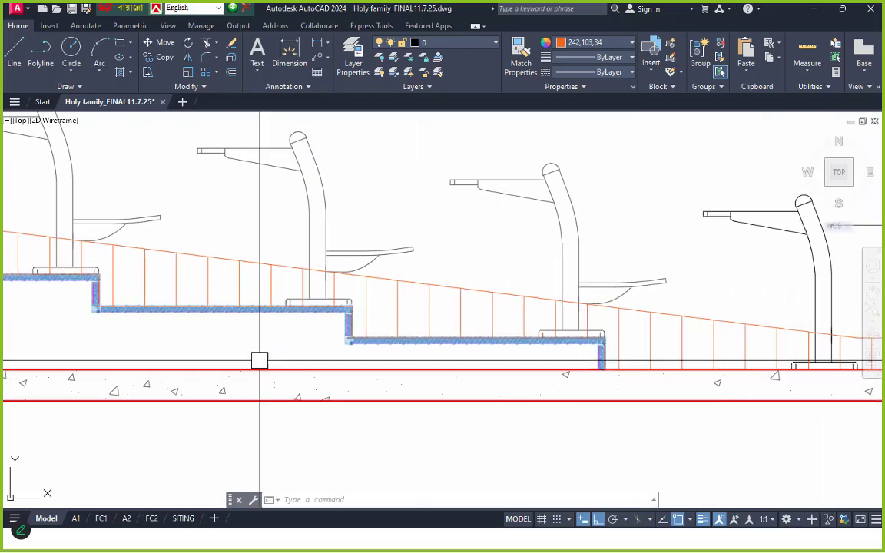
pyautogui.click(288, 53)
pyautogui.scroll(-8, 464, 336)
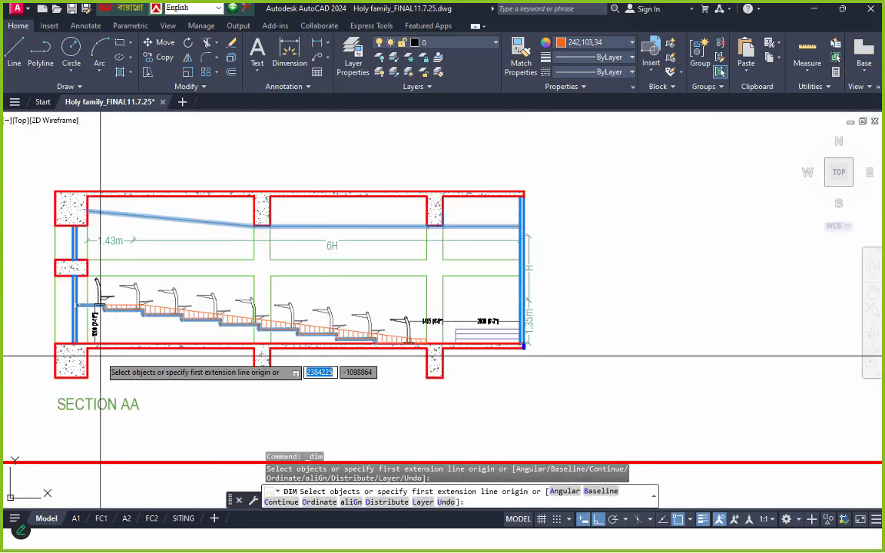
pyautogui.scroll(8, 99, 357)
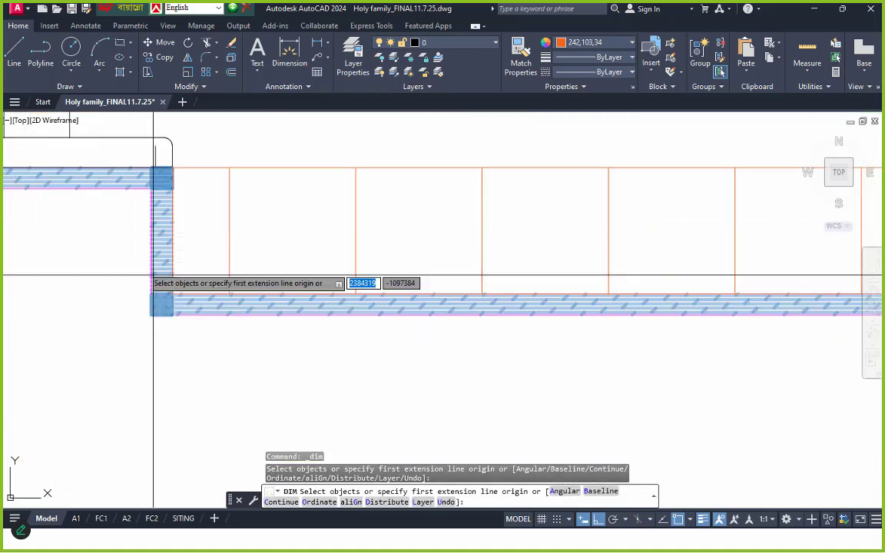
pyautogui.click(169, 294)
pyautogui.scroll(-3, 180, 295)
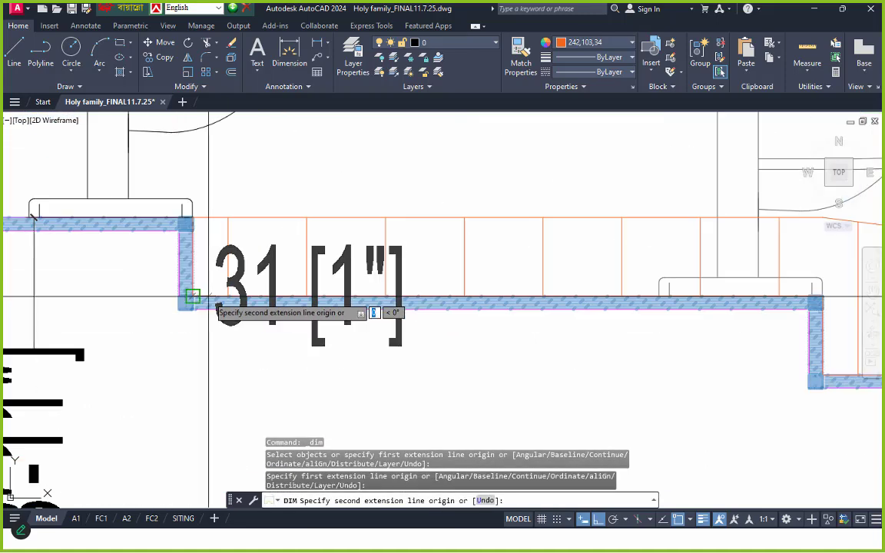
pyautogui.scroll(2, 191, 209)
pyautogui.click(186, 214)
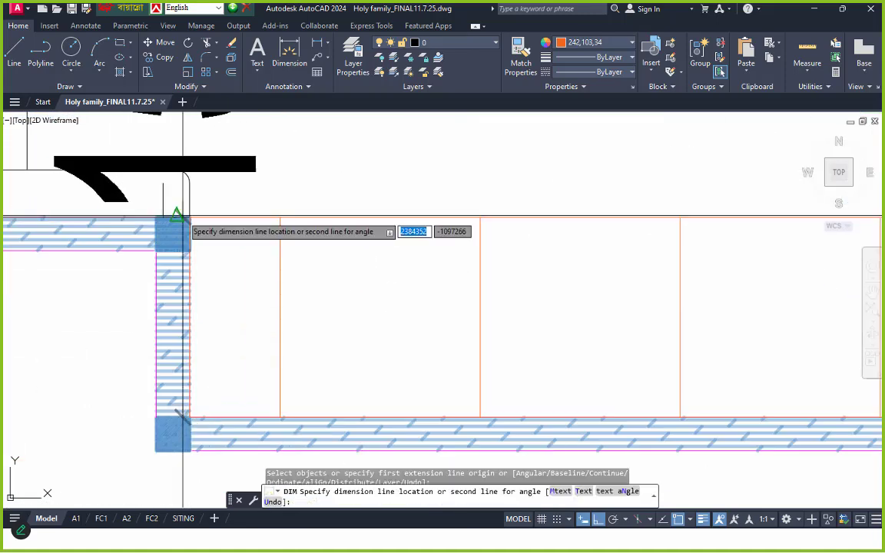
pyautogui.click(350, 213)
pyautogui.scroll(-3, 280, 255)
pyautogui.press('Escape')
# Shift the new riser dimension's line away from the riser, toward the middle of the tread below it
pyautogui.moveTo(324, 265); pyautogui.dragTo(257, 284, button='middle')
pyautogui.click(233, 270)
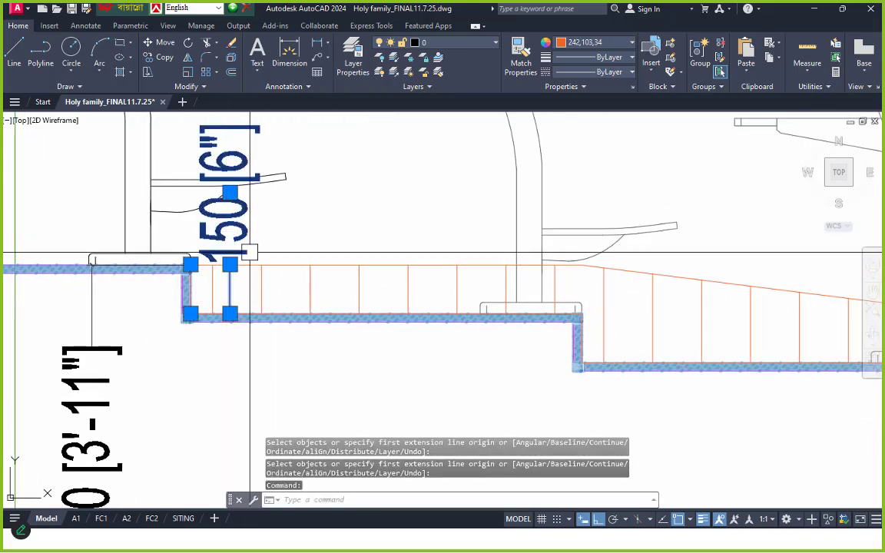
pyautogui.click(229, 265)
pyautogui.click(332, 265)
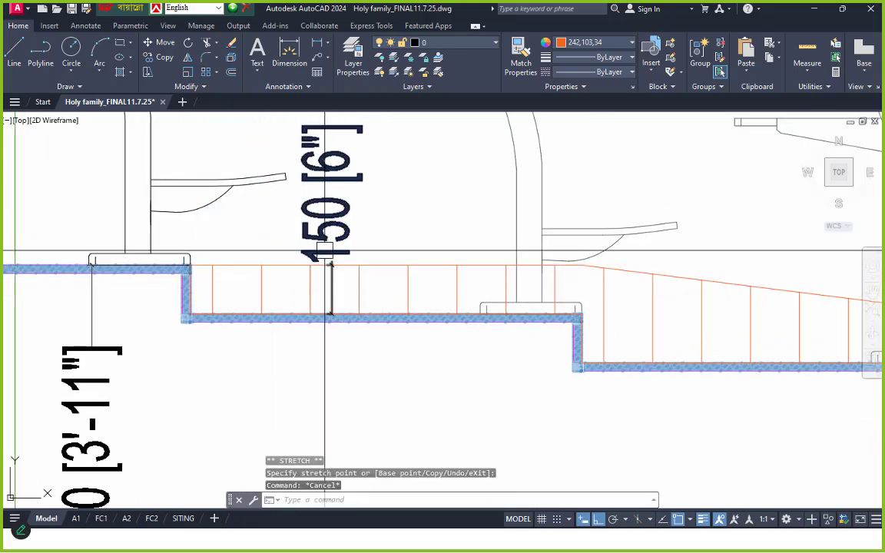
pyautogui.scroll(-3, 363, 272)
pyautogui.scroll(2, 350, 292)
pyautogui.press('Escape')
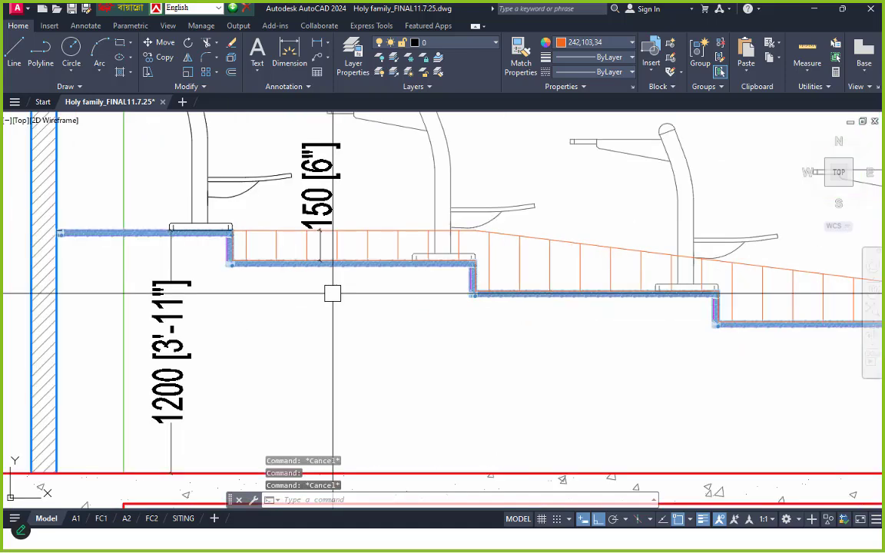
# Copy the riser dimension from step corner to step corner down the gallery, ending at the lowest riser above the floor slab
pyautogui.click(313, 220)
pyautogui.press('Return')
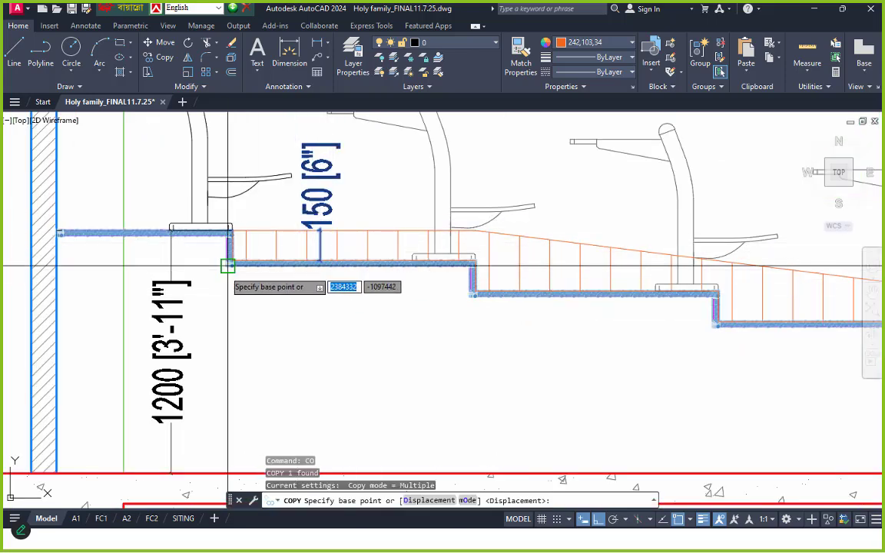
pyautogui.scroll(5, 227, 263)
pyautogui.click(204, 250)
pyautogui.scroll(-2, 187, 263)
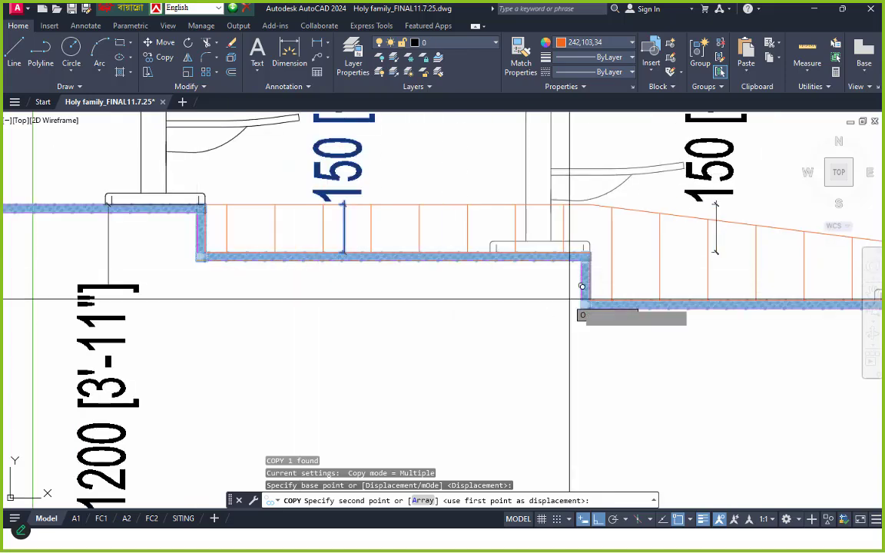
pyautogui.click(582, 309)
pyautogui.scroll(-1, 371, 298)
pyautogui.scroll(-3, 371, 298)
pyautogui.scroll(3, 556, 295)
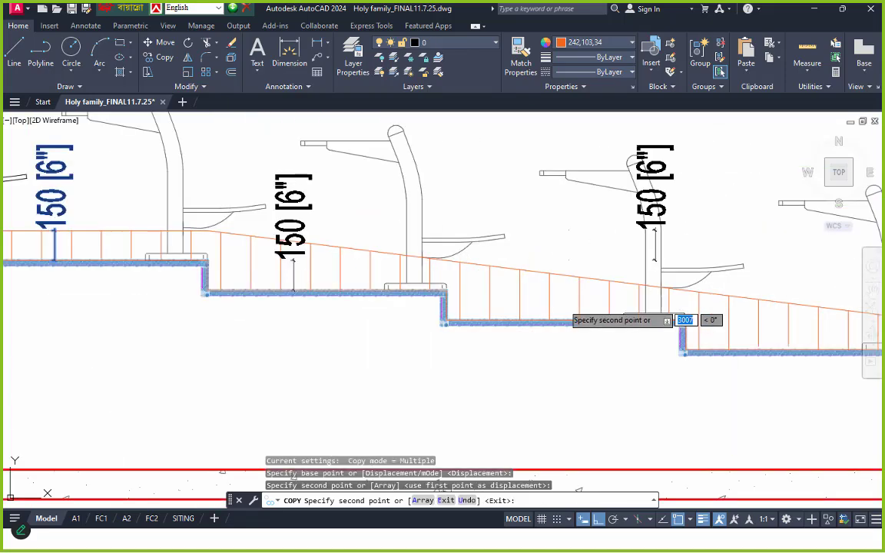
pyautogui.click(443, 322)
pyautogui.moveTo(483, 330); pyautogui.dragTo(402, 306, button='middle')
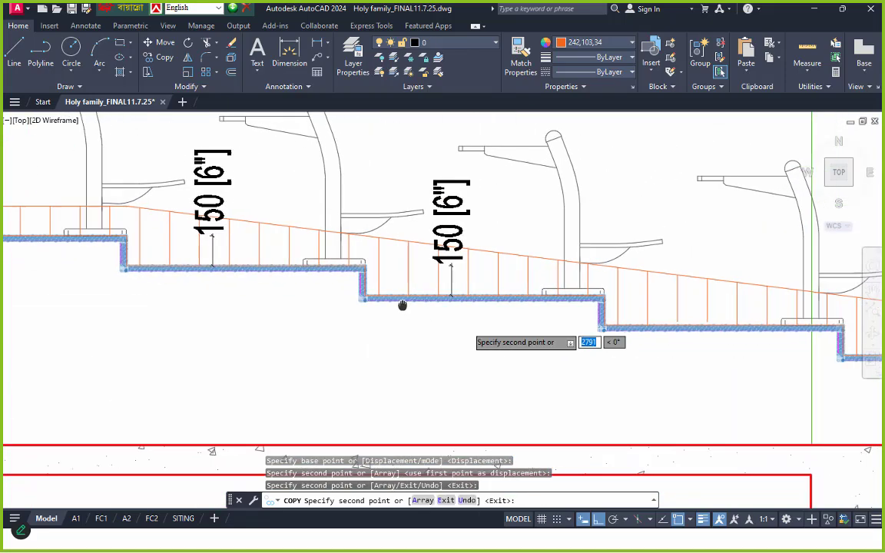
pyautogui.scroll(4, 581, 337)
pyautogui.click(631, 321)
pyautogui.scroll(-3, 376, 325)
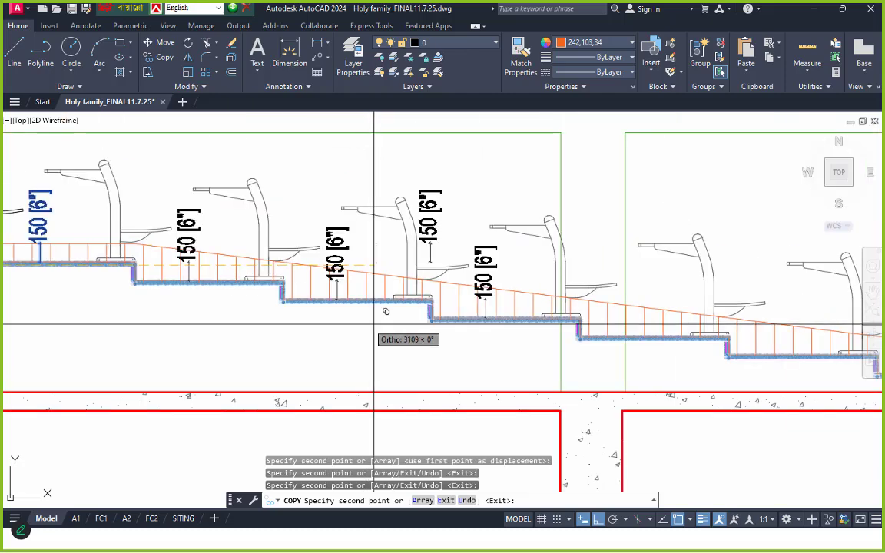
pyautogui.scroll(4, 563, 336)
pyautogui.click(647, 339)
pyautogui.scroll(-3, 648, 338)
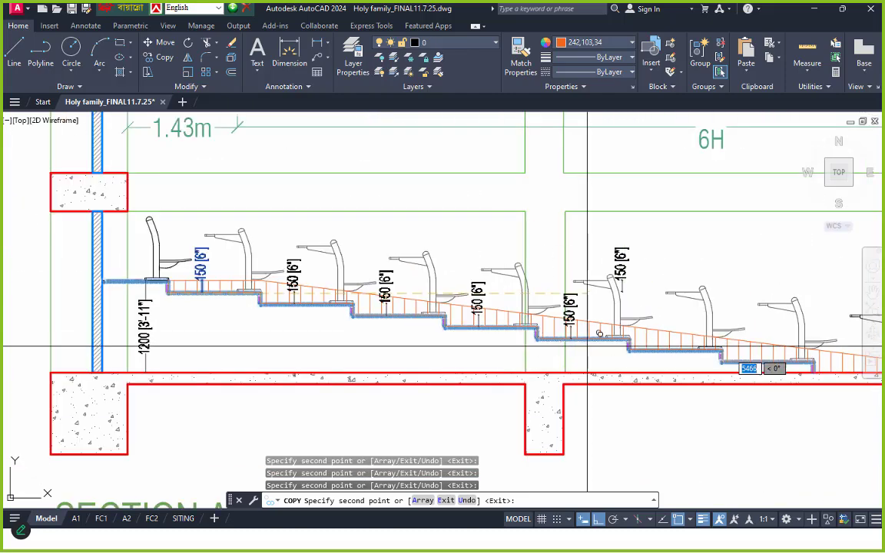
pyautogui.scroll(4, 612, 346)
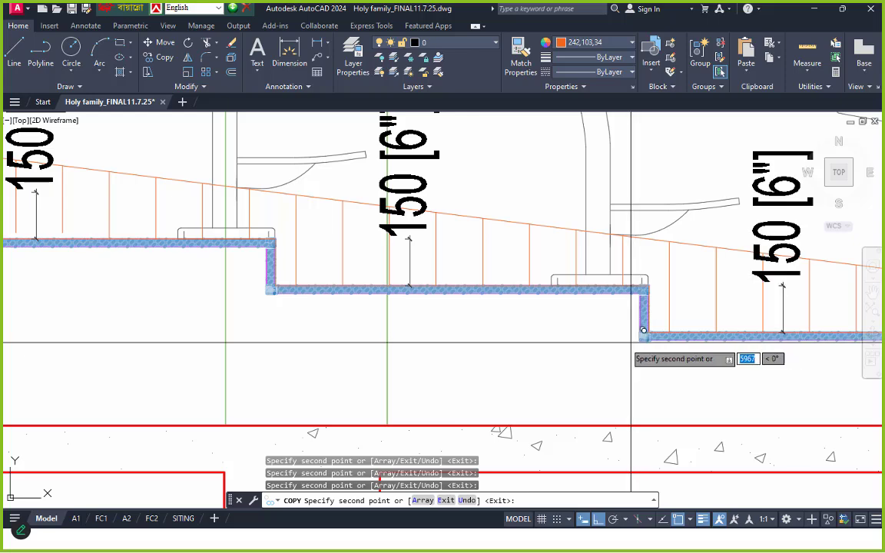
pyautogui.scroll(-3, 643, 330)
pyautogui.scroll(4, 316, 325)
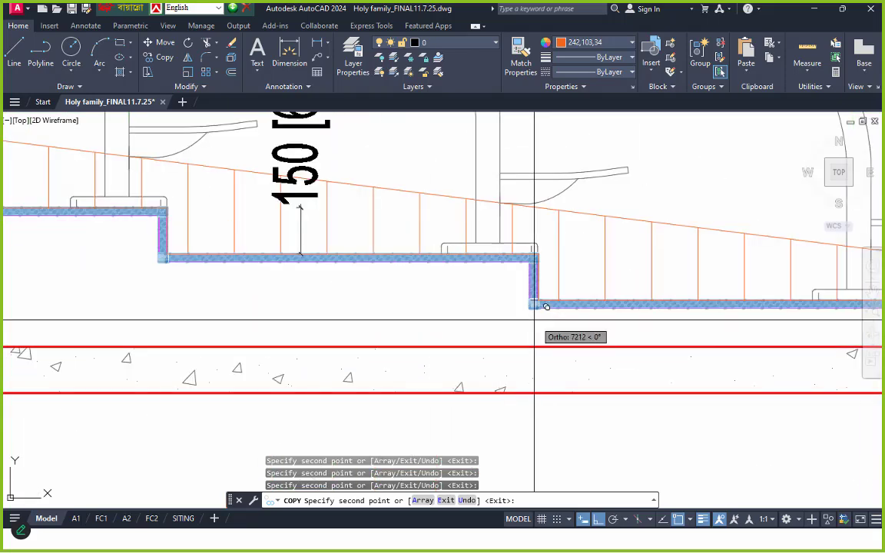
pyautogui.scroll(-4, 413, 326)
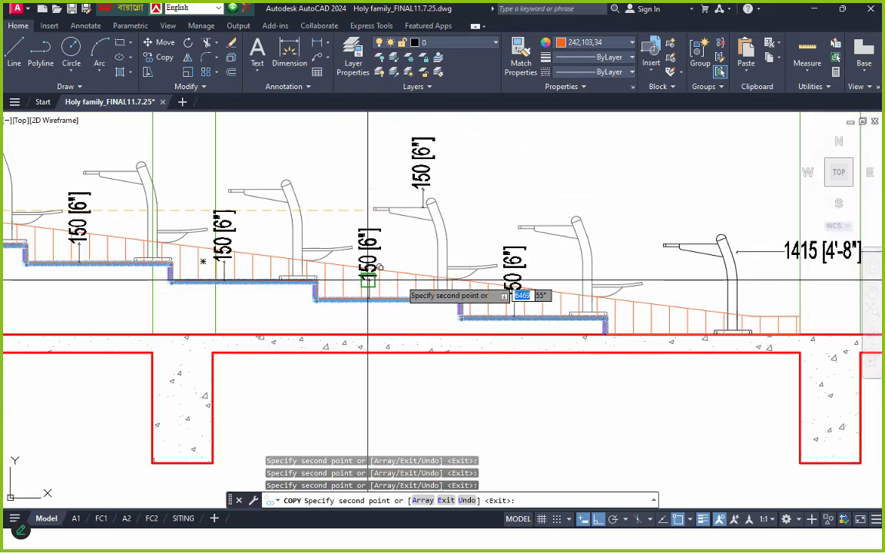
pyautogui.scroll(6, 504, 286)
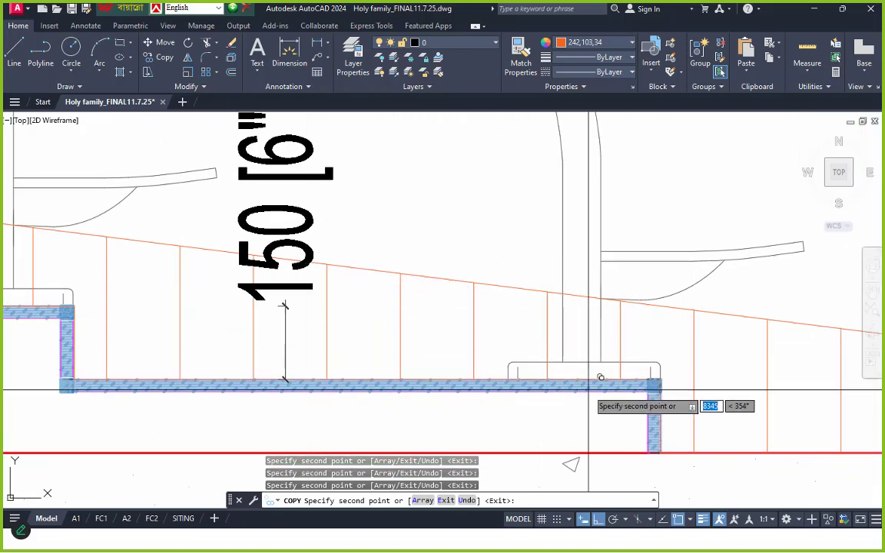
pyautogui.moveTo(588, 390); pyautogui.dragTo(415, 279, button='middle')
pyautogui.scroll(-5, 517, 355)
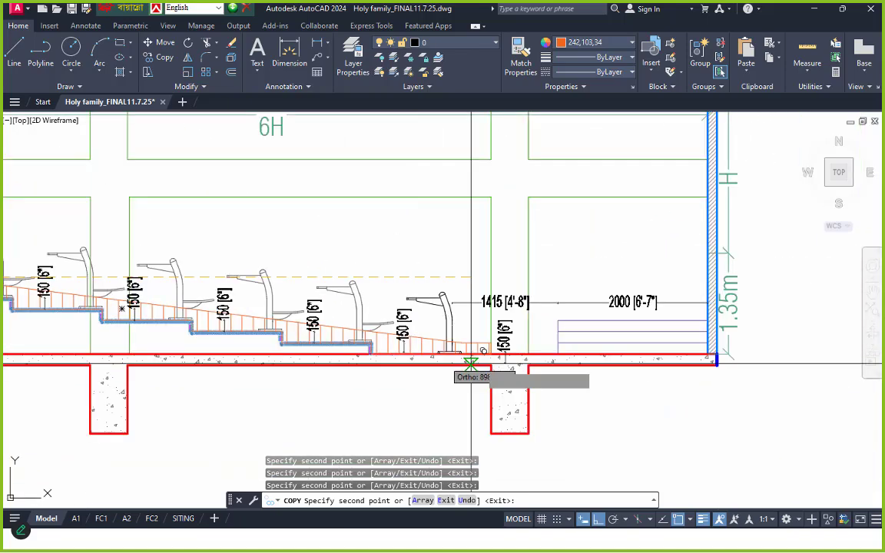
pyautogui.scroll(3, 503, 369)
pyautogui.moveTo(509, 365); pyautogui.dragTo(512, 338, button='middle')
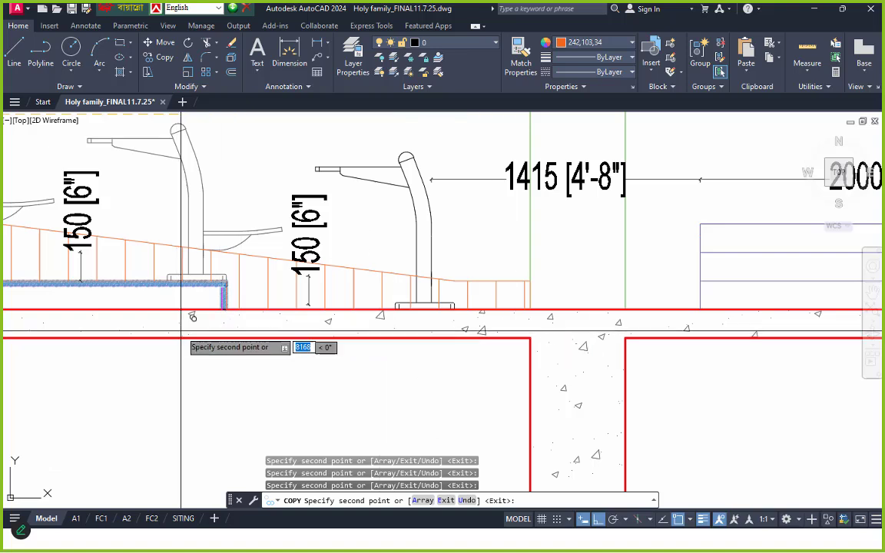
pyautogui.press('Escape')
# Move the lowest riser dimension down so that its base sits on the floor slab line
pyautogui.scroll(4, 245, 311)
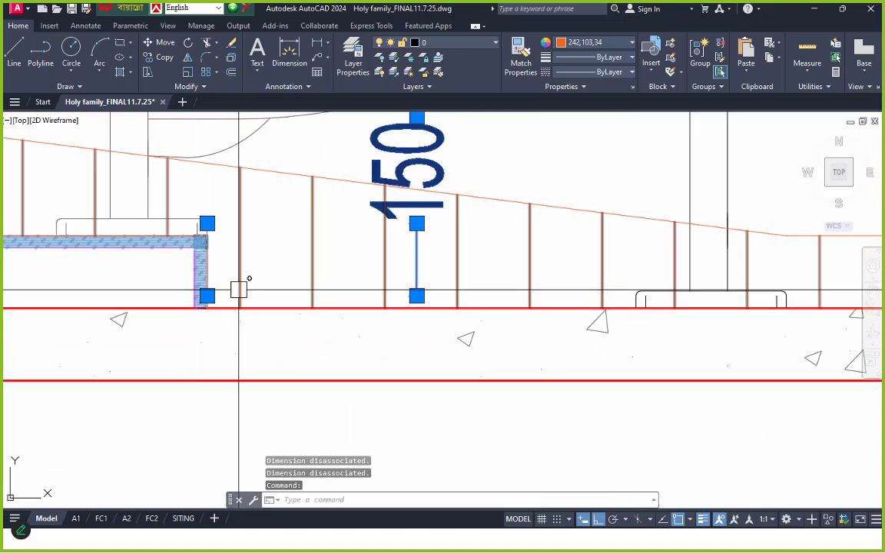
pyautogui.press('Escape')
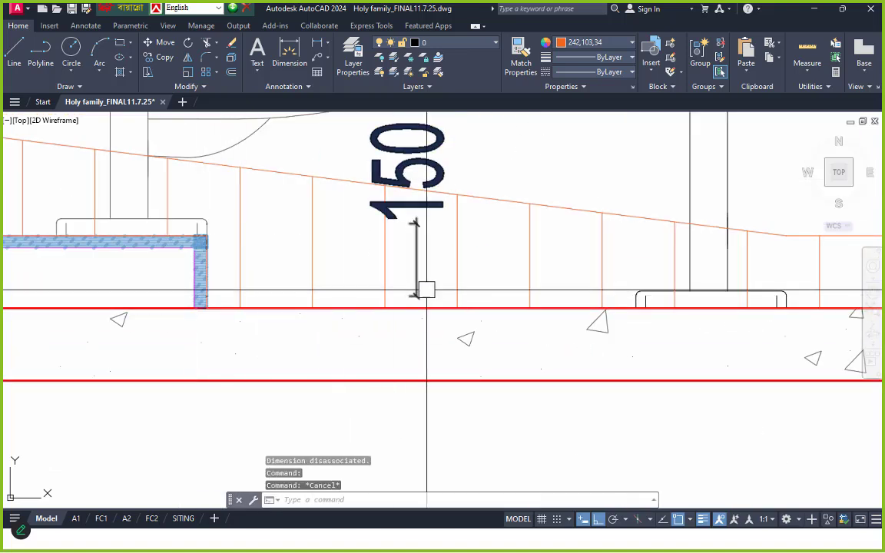
pyautogui.write('m')
pyautogui.press('Return')
pyautogui.scroll(5, 253, 302)
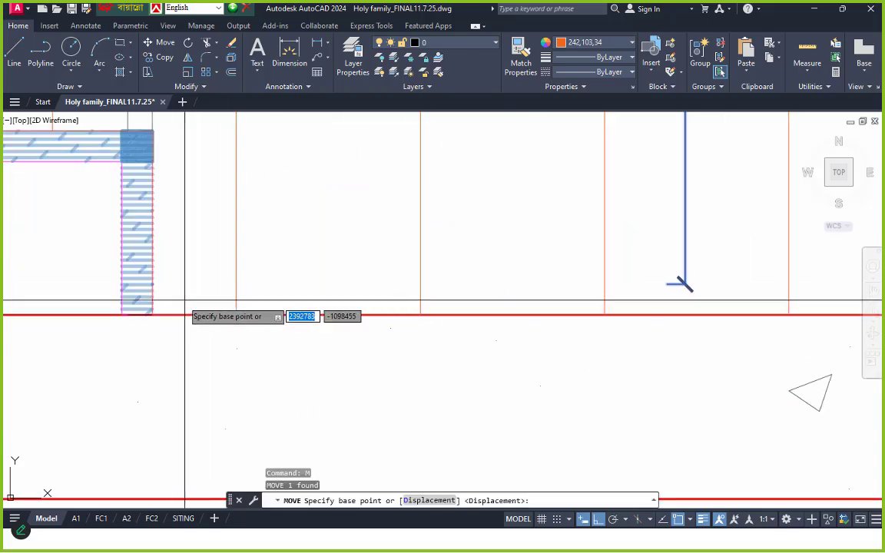
pyautogui.click(153, 314)
pyautogui.scroll(-3, 530, 323)
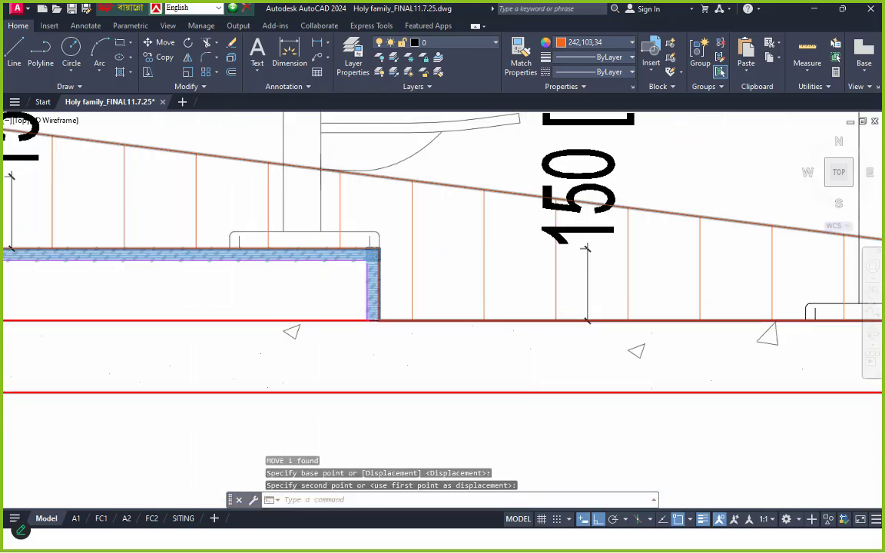
# Add a vertical dimension from the tread below the top platform up to the desktop of the desk standing on it
pyautogui.moveTo(568, 329); pyautogui.dragTo(758, 330, button='middle')
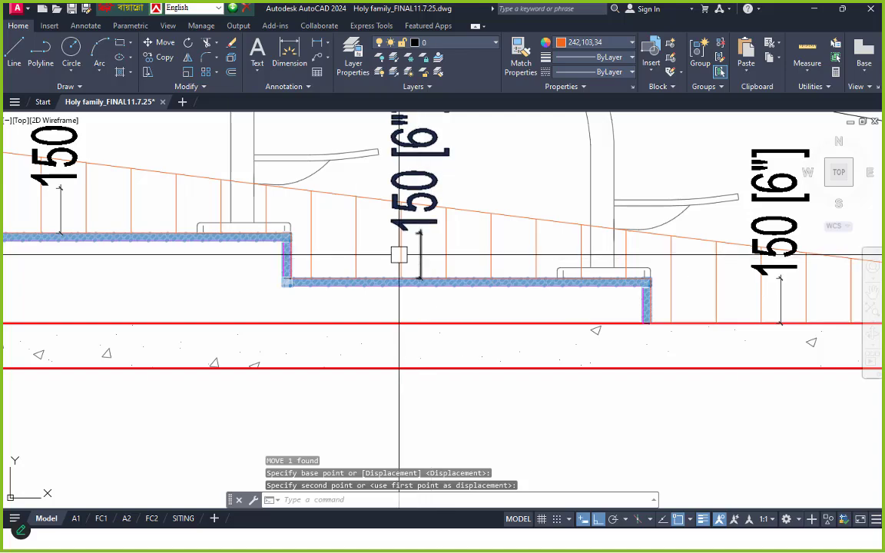
pyautogui.scroll(-3, 398, 254)
pyautogui.moveTo(459, 306); pyautogui.dragTo(459, 321, button='middle')
pyautogui.moveTo(259, 304); pyautogui.dragTo(493, 315, button='middle')
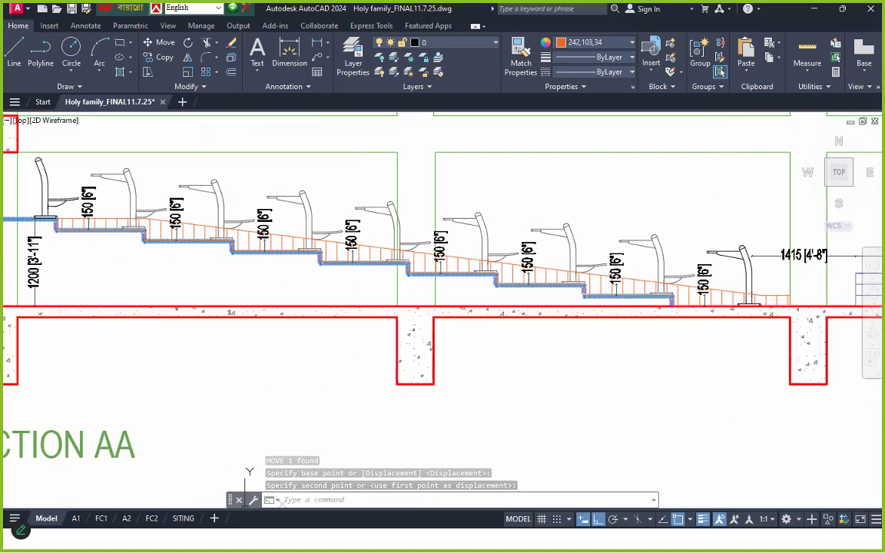
pyautogui.moveTo(144, 335); pyautogui.dragTo(257, 336, button='middle')
pyautogui.scroll(2, 152, 192)
pyautogui.moveTo(152, 191); pyautogui.dragTo(169, 234, button='middle')
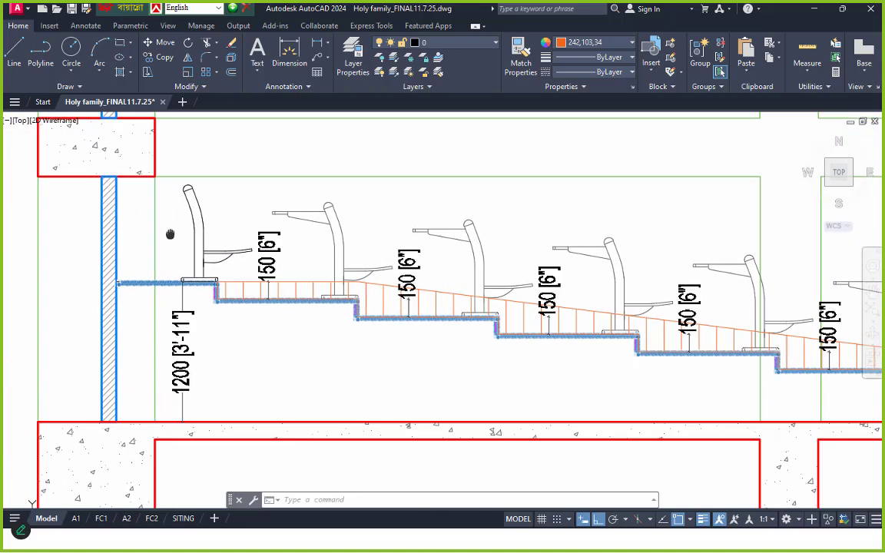
pyautogui.click(289, 52)
pyautogui.scroll(4, 302, 296)
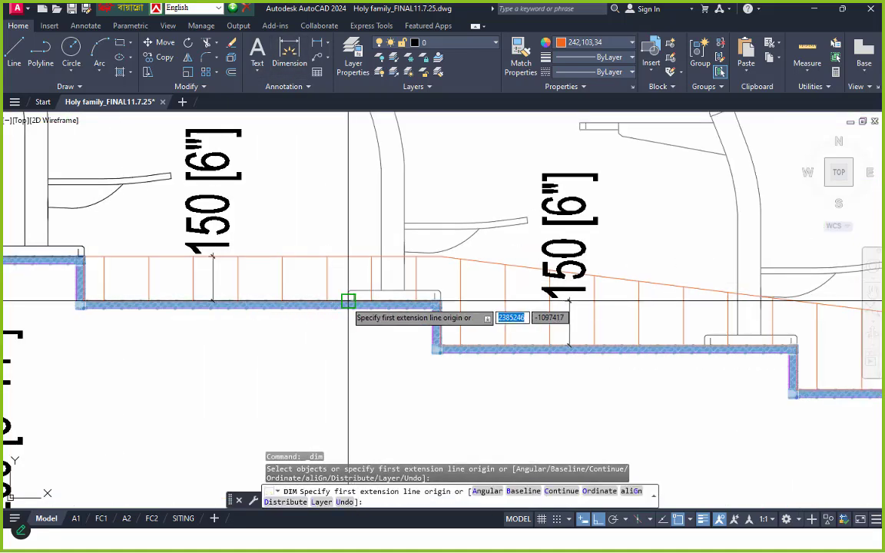
pyautogui.click(347, 300)
pyautogui.scroll(-3, 336, 209)
pyautogui.scroll(4, 340, 222)
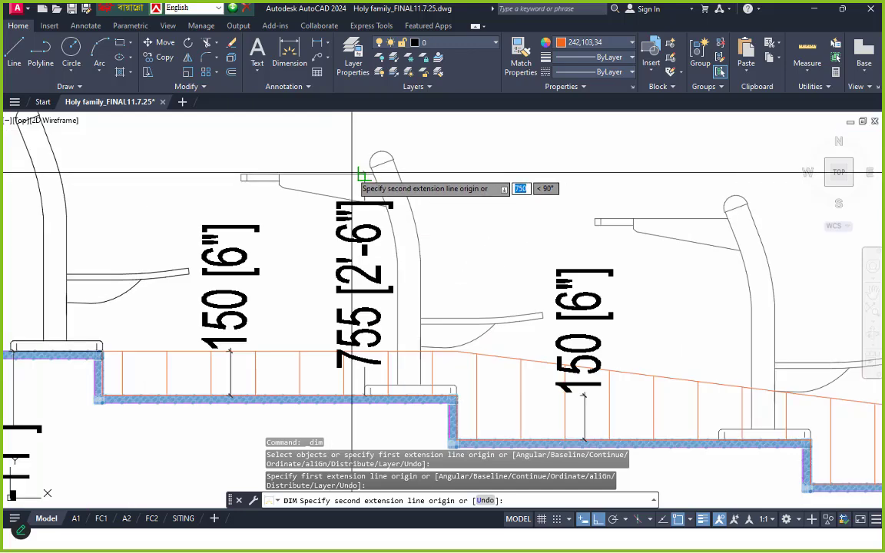
pyautogui.click(358, 176)
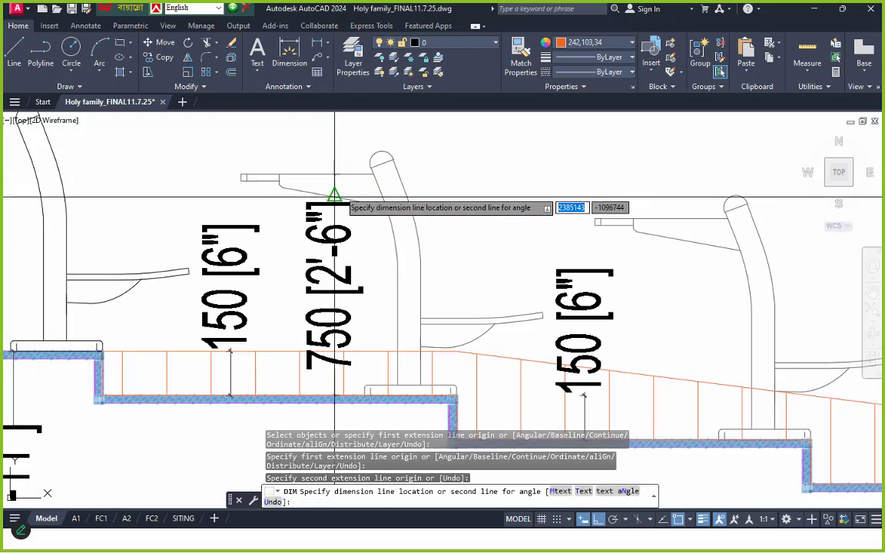
pyautogui.click(333, 238)
pyautogui.scroll(-3, 333, 240)
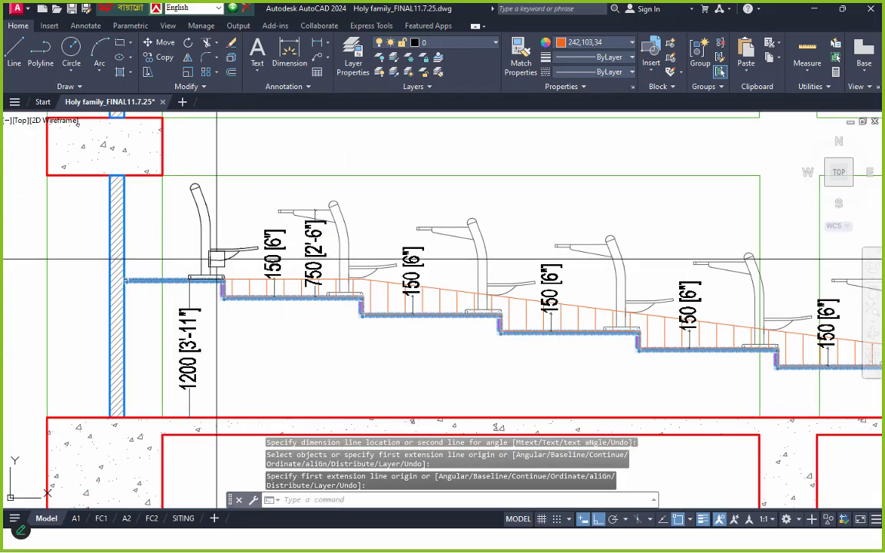
# Add a vertical dimension from the tread below the top platform up to the seat surface of the topmost chair
pyautogui.scroll(4, 265, 321)
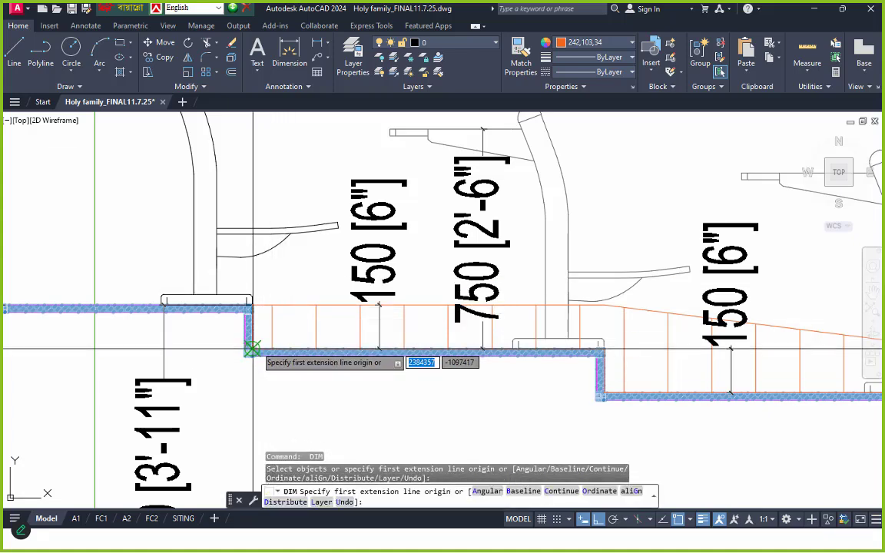
pyautogui.click(163, 304)
pyautogui.scroll(4, 250, 194)
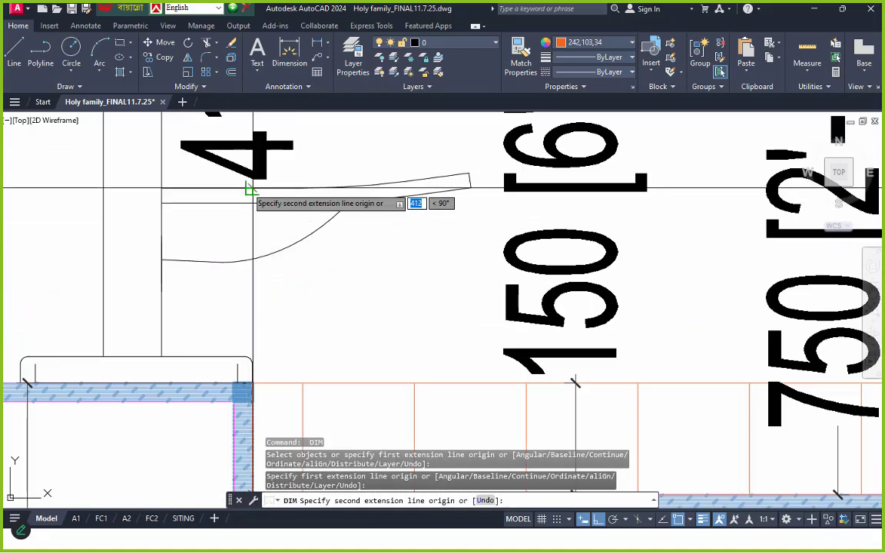
pyautogui.click(324, 188)
pyautogui.click(319, 187)
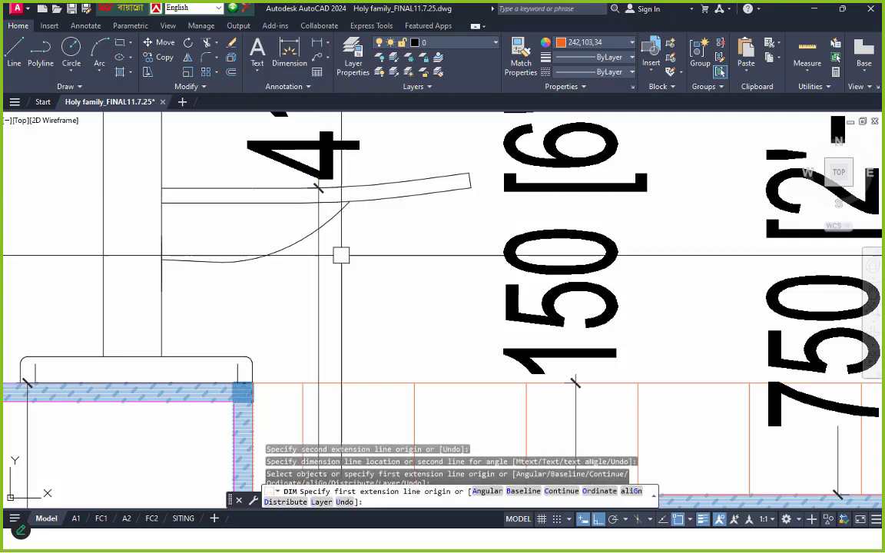
pyautogui.scroll(-4, 338, 250)
pyautogui.moveTo(335, 248); pyautogui.dragTo(336, 250, button='middle')
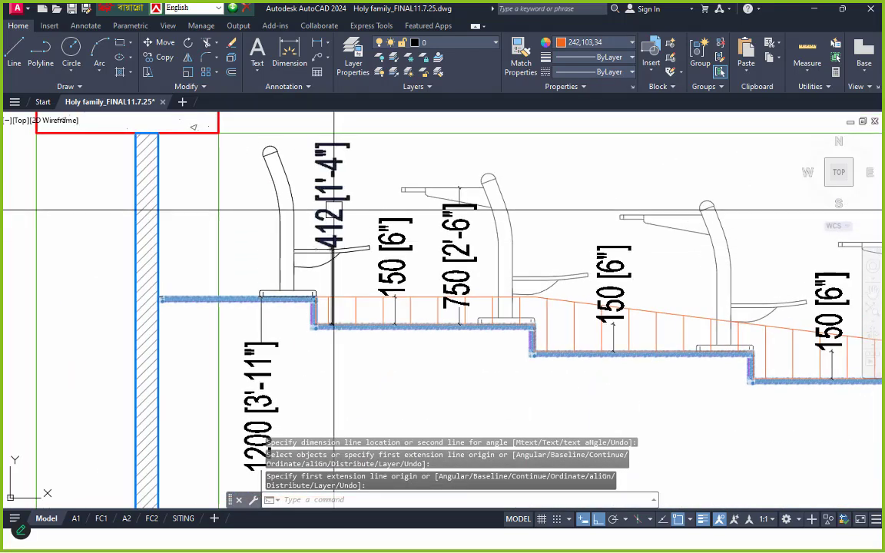
pyautogui.click(328, 180)
pyautogui.press('Escape')
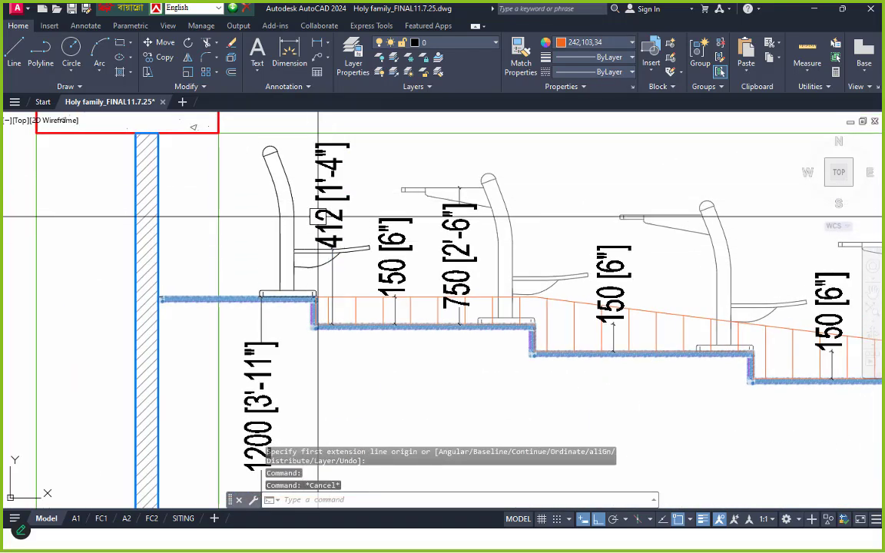
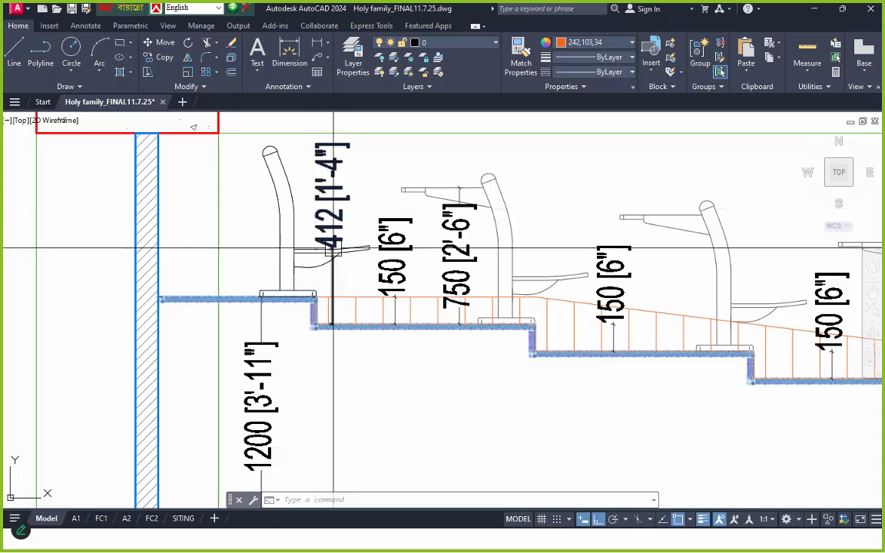
# Copy the seat and desk height dimensions together, using the desk's chair-back top as base point, to the second and third desks below it
pyautogui.moveTo(334, 250); pyautogui.dragTo(311, 254, button='middle')
pyautogui.moveTo(413, 300); pyautogui.dragTo(162, 271, button='middle')
pyautogui.moveTo(519, 298); pyautogui.dragTo(378, 274, button='middle')
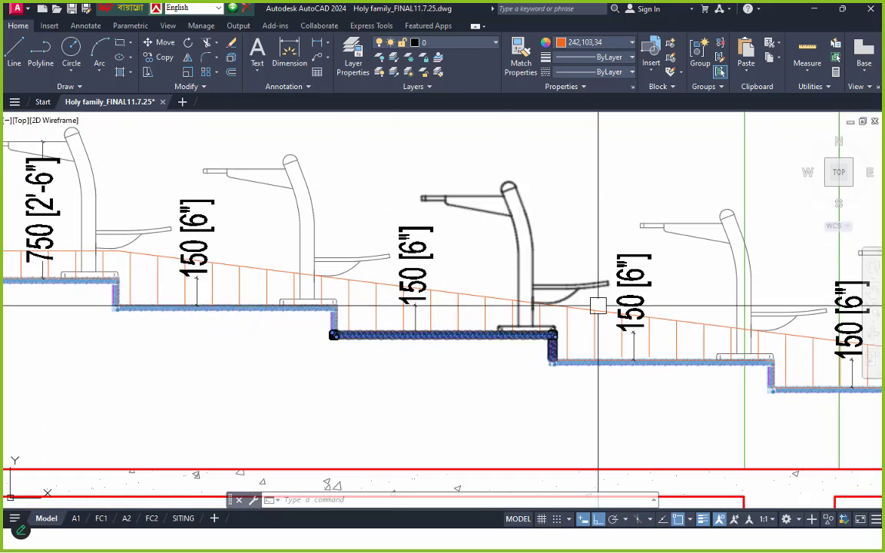
pyautogui.moveTo(598, 305); pyautogui.dragTo(398, 269, button='middle')
pyautogui.scroll(-4, 436, 283)
pyautogui.scroll(3, 245, 236)
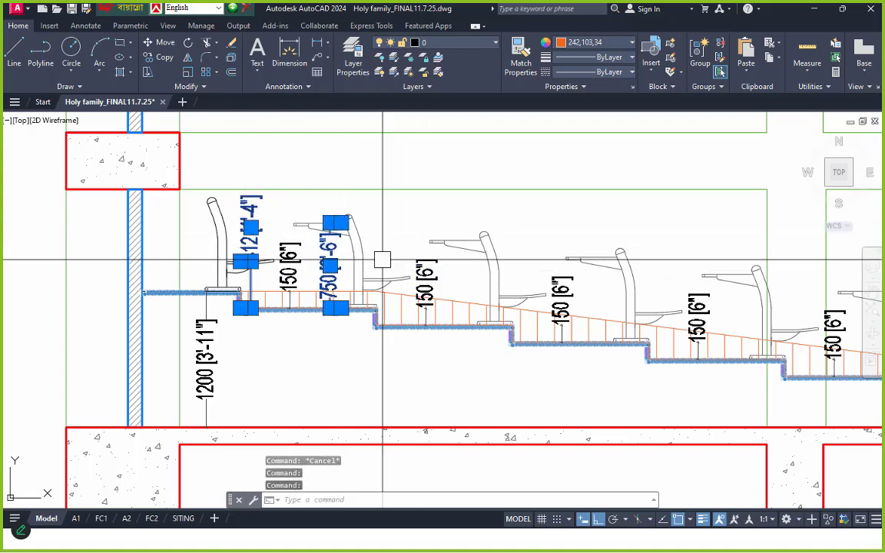
pyautogui.write('co')
pyautogui.press('Return')
pyautogui.scroll(5, 339, 216)
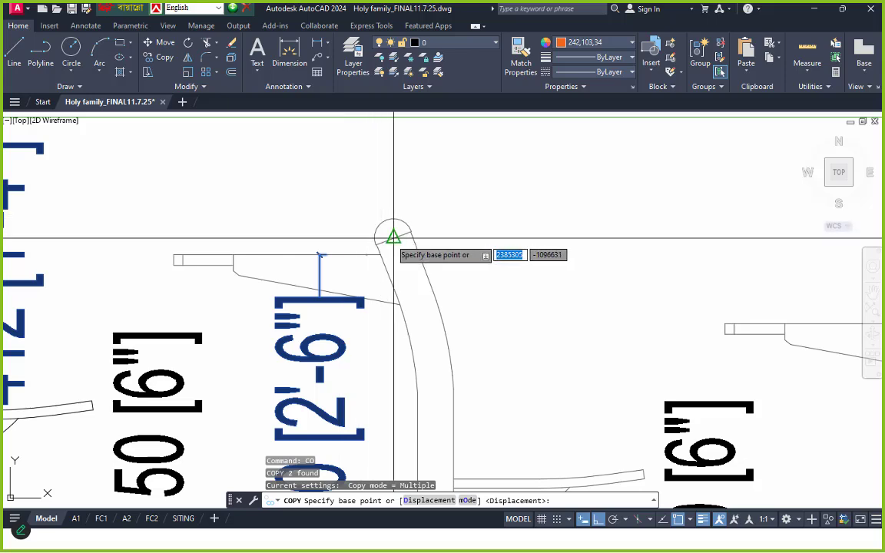
pyautogui.click(394, 237)
pyautogui.scroll(-4, 393, 234)
pyautogui.scroll(2, 441, 248)
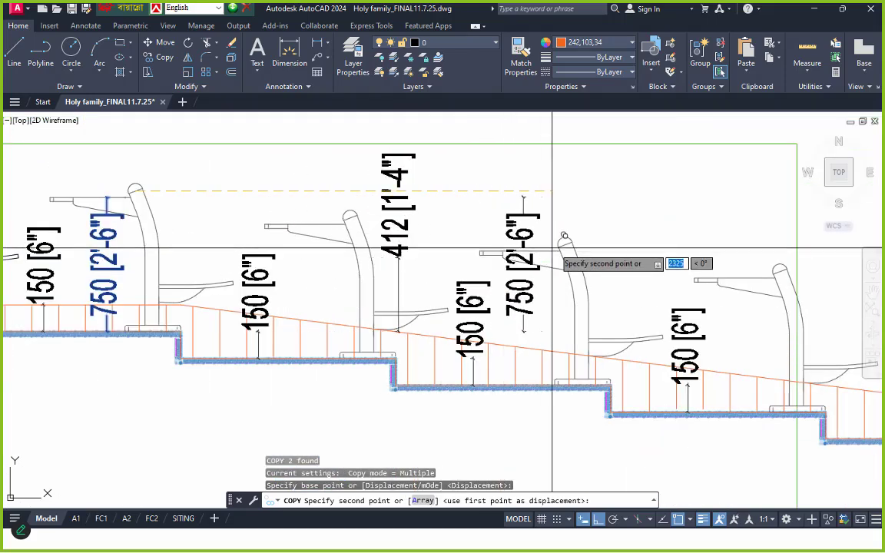
pyautogui.scroll(5, 560, 246)
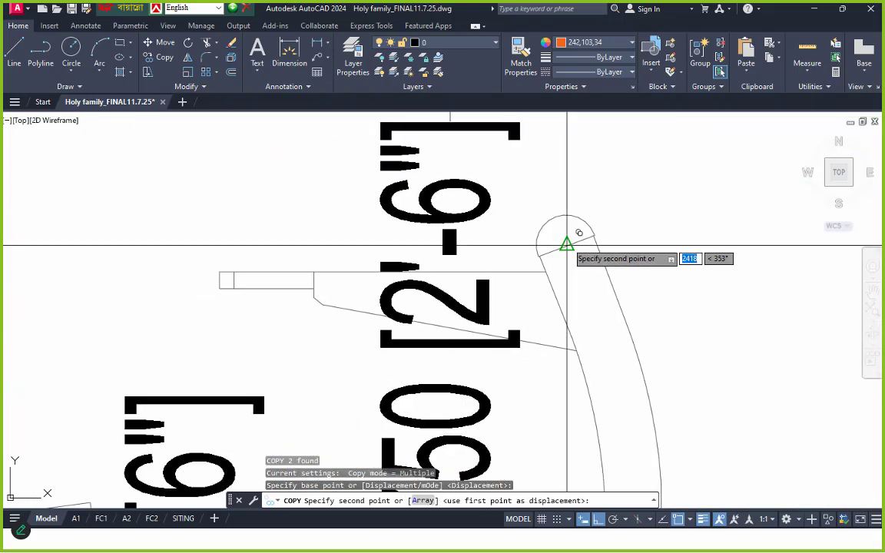
pyautogui.click(567, 246)
pyautogui.scroll(-5, 311, 189)
pyautogui.moveTo(510, 222); pyautogui.dragTo(361, 208, button='middle')
pyautogui.scroll(2, 452, 236)
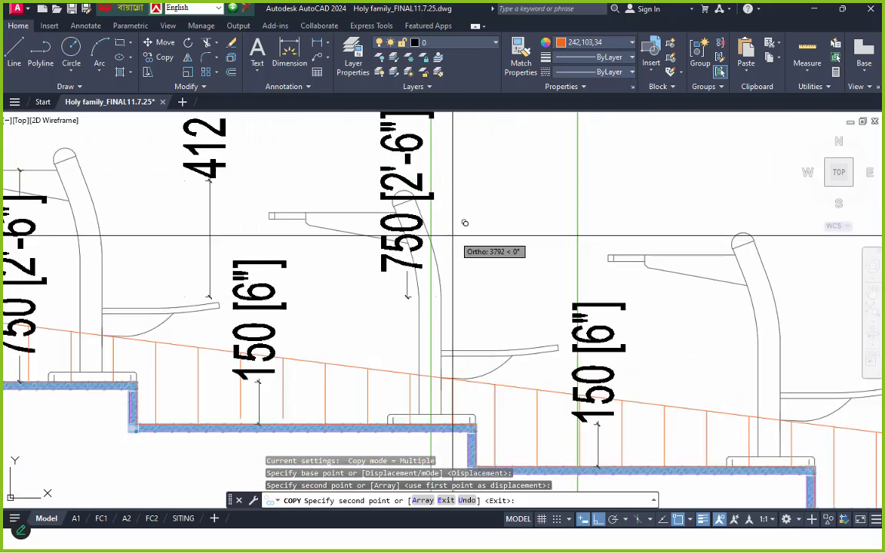
pyautogui.click(404, 202)
# Copy the same two height dimensions to the fifth desk below the original and erase the two intermediate copies
pyautogui.scroll(-3, 421, 253)
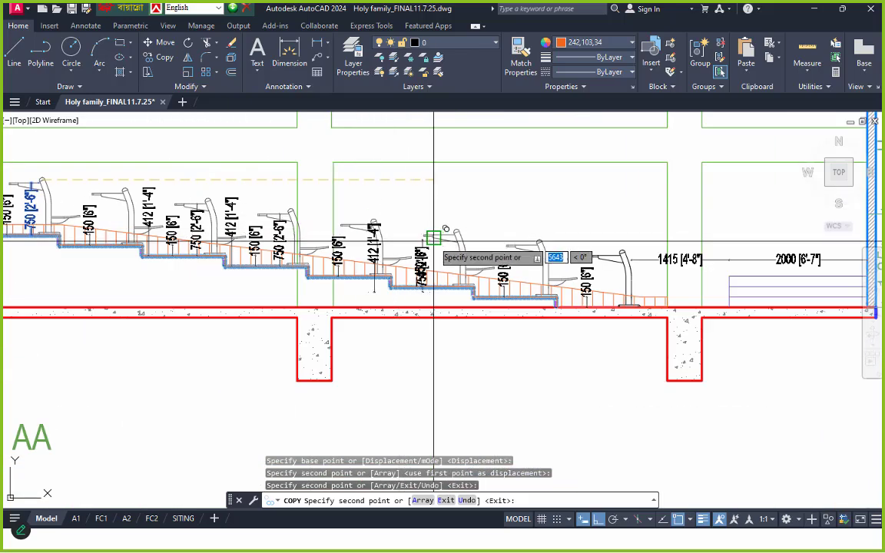
pyautogui.scroll(3, 364, 228)
pyautogui.scroll(3, 491, 224)
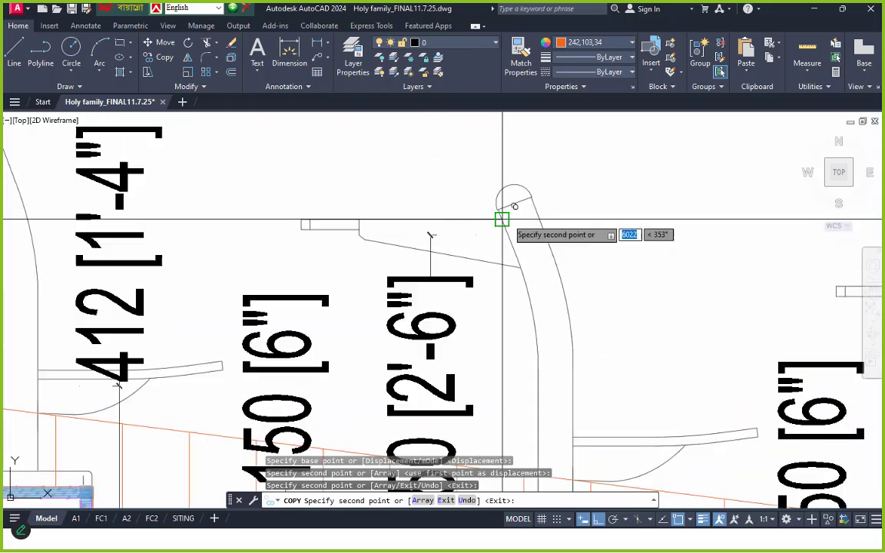
pyautogui.click(513, 197)
pyautogui.scroll(-4, 450, 249)
pyautogui.scroll(-4, 451, 249)
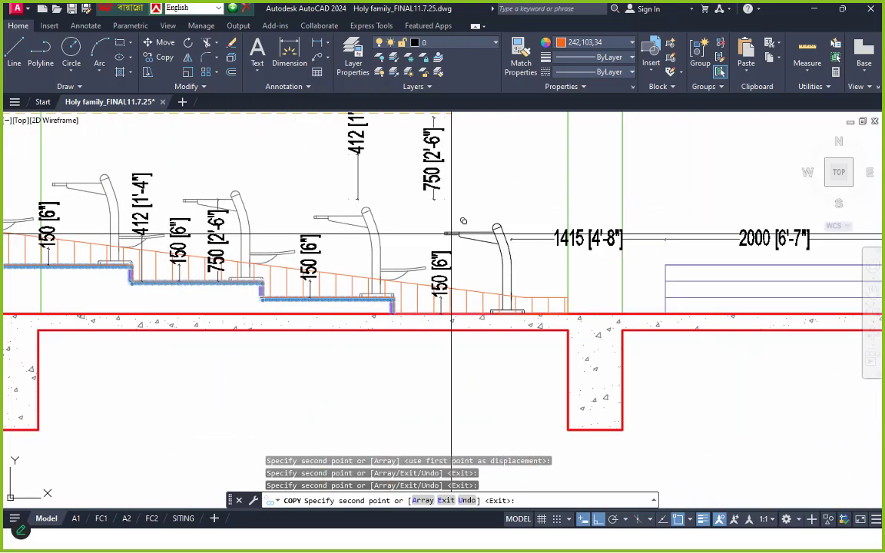
pyautogui.press('Escape')
pyautogui.scroll(4, 352, 231)
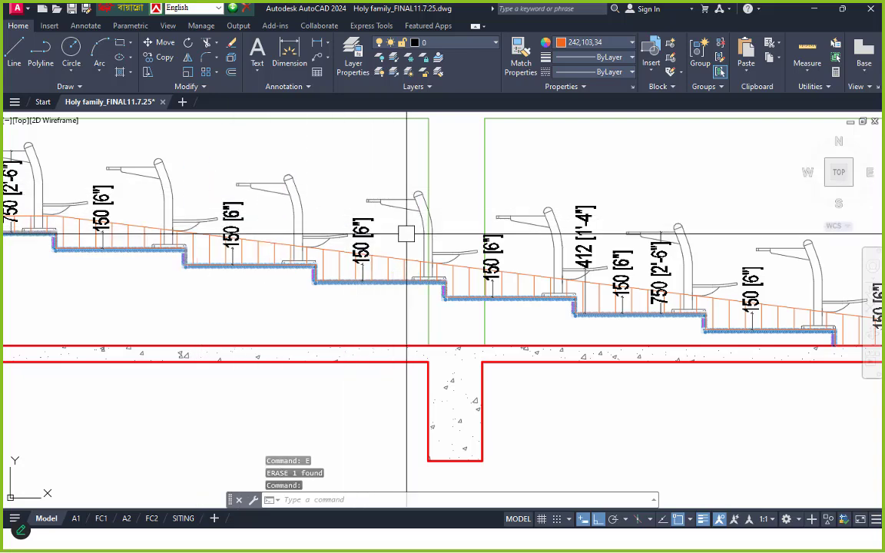
# Examine the riser, seat and desk height dimensions along the whole gallery in Section AA
pyautogui.scroll(-4, 446, 235)
pyautogui.scroll(4, 286, 230)
pyautogui.scroll(-4, 256, 213)
pyautogui.moveTo(528, 249); pyautogui.dragTo(450, 252, button='middle')
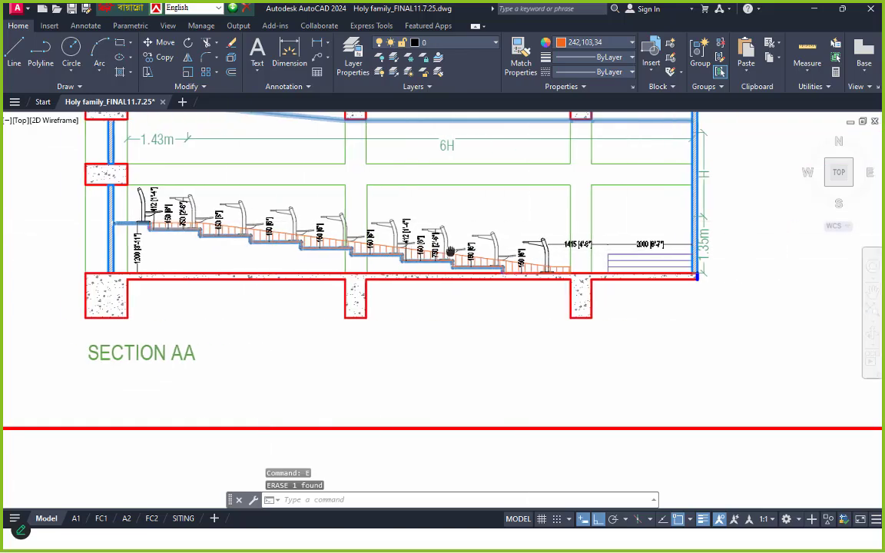
pyautogui.scroll(2, 453, 247)
pyautogui.scroll(2, 453, 249)
pyautogui.scroll(3, 308, 223)
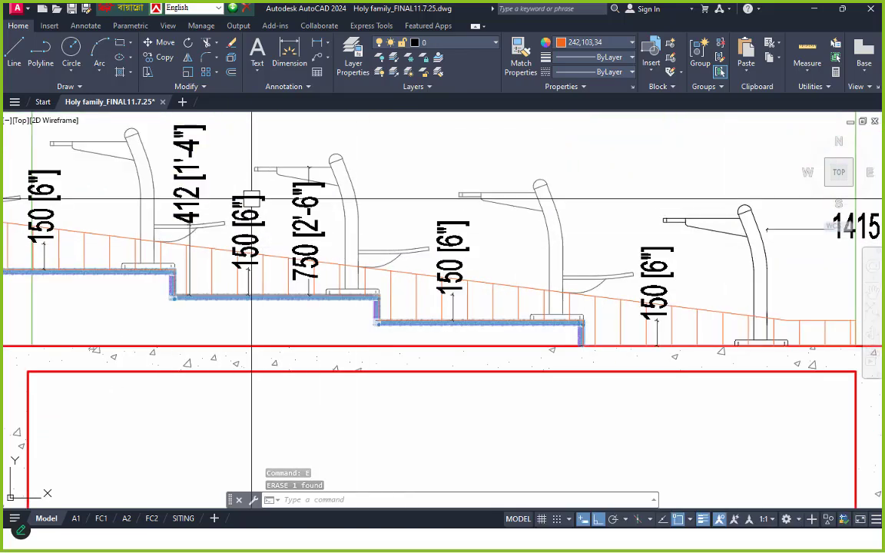
pyautogui.scroll(-8, 360, 276)
pyautogui.scroll(2, 480, 288)
pyautogui.scroll(-4, 369, 260)
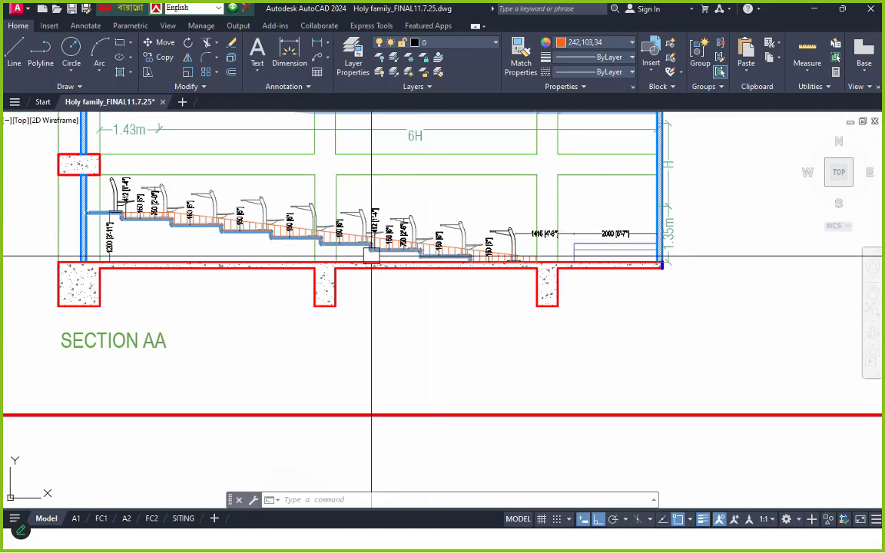
# Add a horizontal dimension from the wall's inner face to the top platform's step edge, with its line below the platform
pyautogui.scroll(2, 404, 245)
pyautogui.scroll(2, 269, 213)
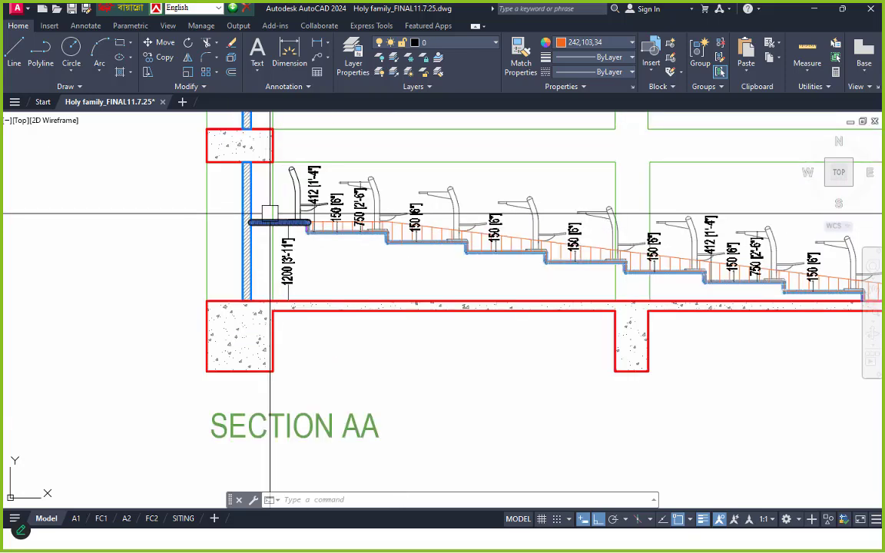
pyautogui.click(284, 54)
pyautogui.scroll(6, 278, 214)
pyautogui.scroll(-1, 169, 263)
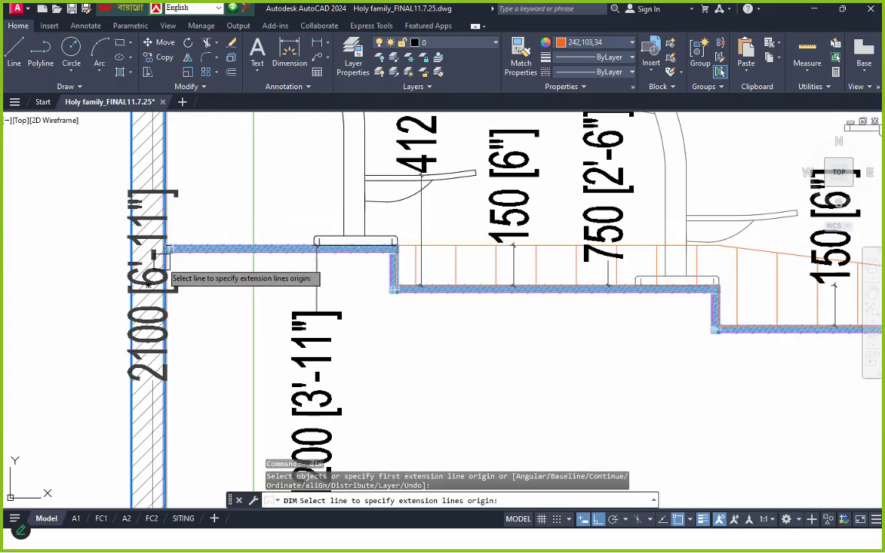
pyautogui.scroll(4, 165, 260)
pyautogui.click(165, 230)
pyautogui.scroll(-2, 449, 269)
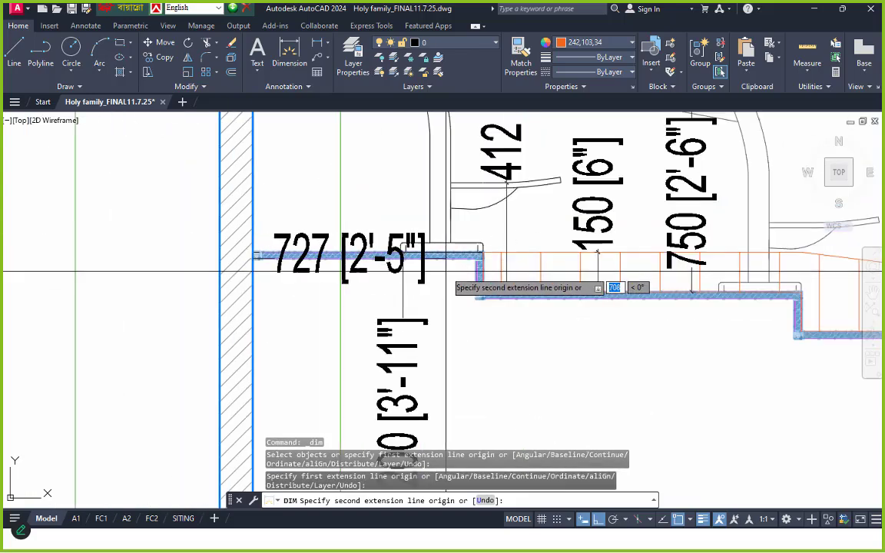
pyautogui.scroll(2, 522, 238)
pyautogui.click(531, 229)
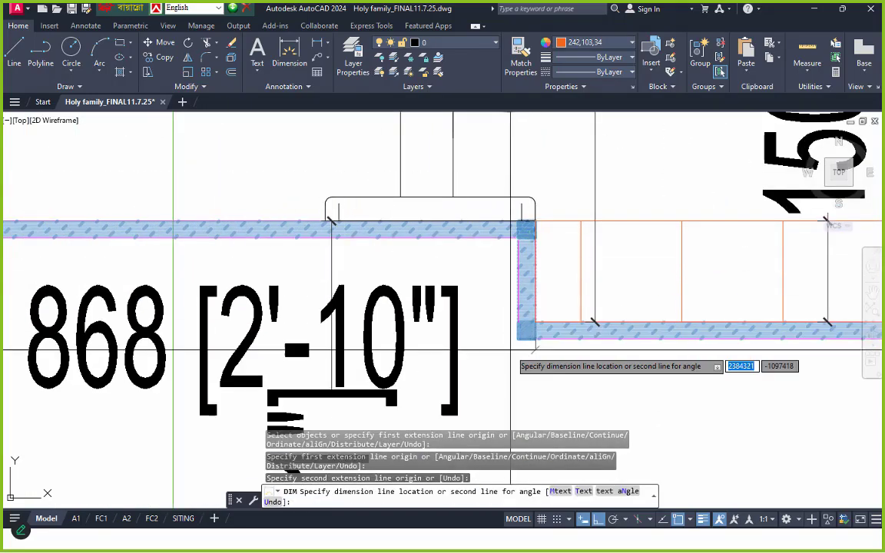
pyautogui.scroll(3, 531, 361)
pyautogui.scroll(-4, 488, 295)
pyautogui.scroll(-2, 489, 295)
pyautogui.moveTo(491, 326); pyautogui.dragTo(471, 267, button='middle')
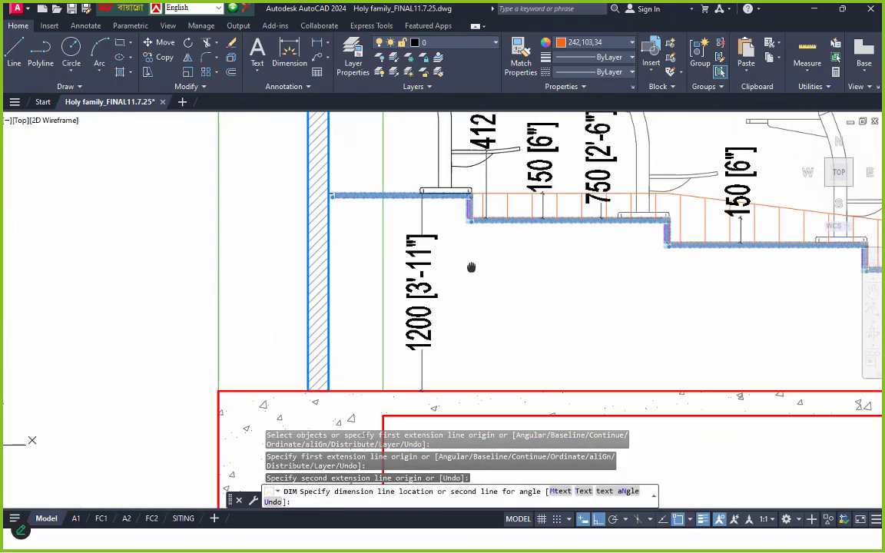
pyautogui.click(473, 279)
pyautogui.press('Escape')
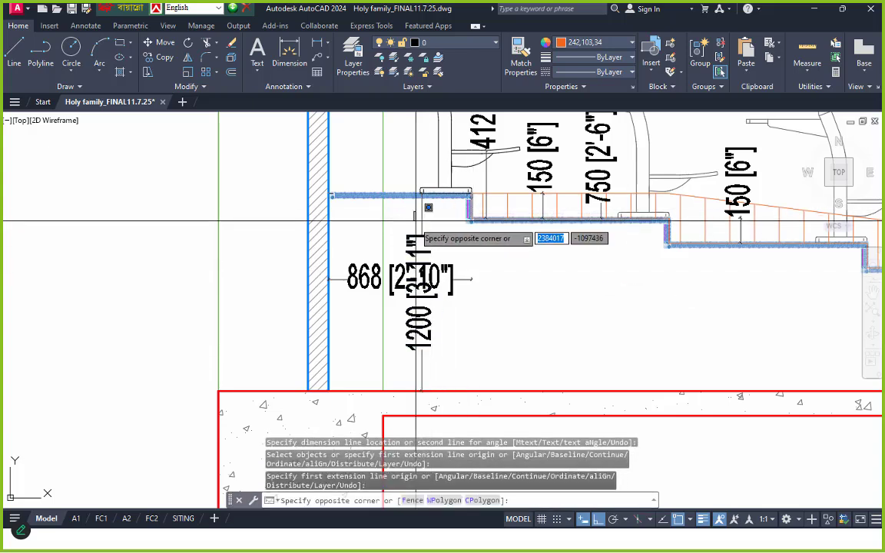
# Move the top platform's vertical height dimension line to the outer side of the wall, clear of the horizontal dimension
pyautogui.click(417, 223)
pyautogui.click(421, 194)
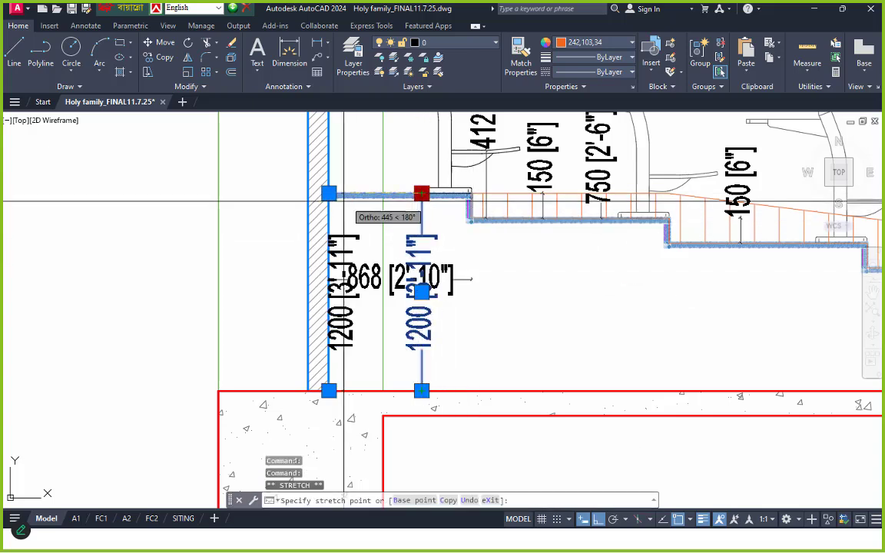
pyautogui.click(284, 206)
pyautogui.press('Escape')
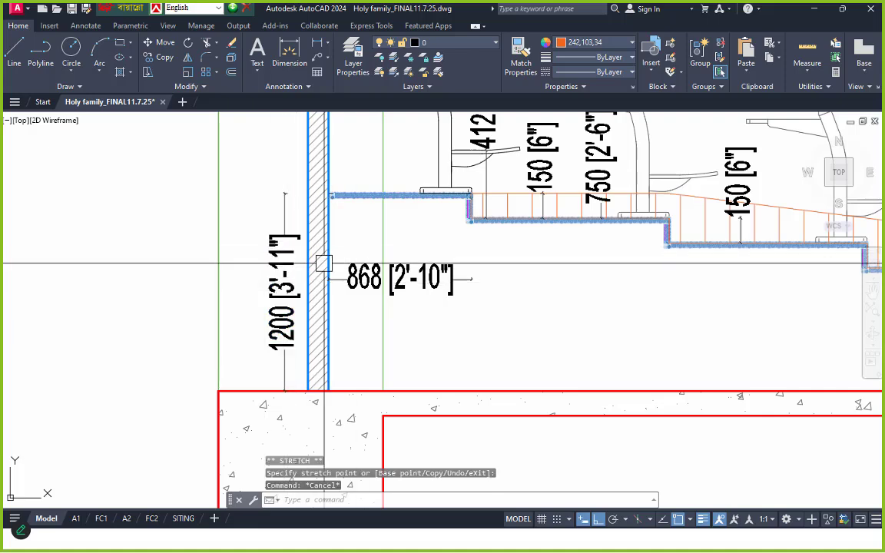
pyautogui.scroll(3, 286, 234)
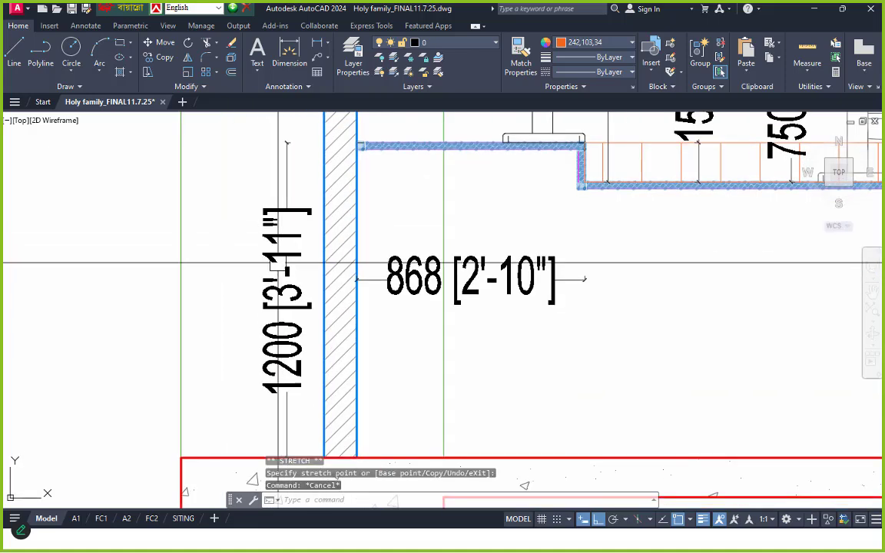
pyautogui.moveTo(276, 262); pyautogui.dragTo(224, 253, button='middle')
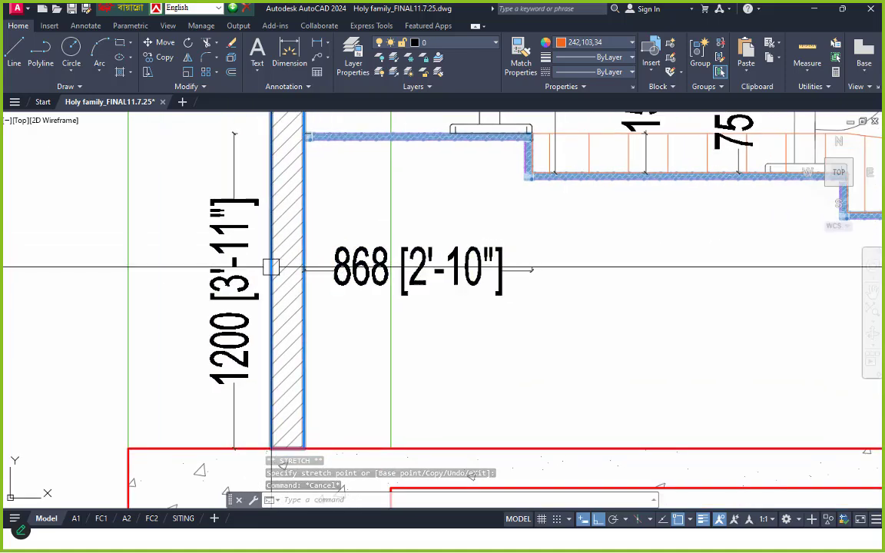
pyautogui.click(228, 225)
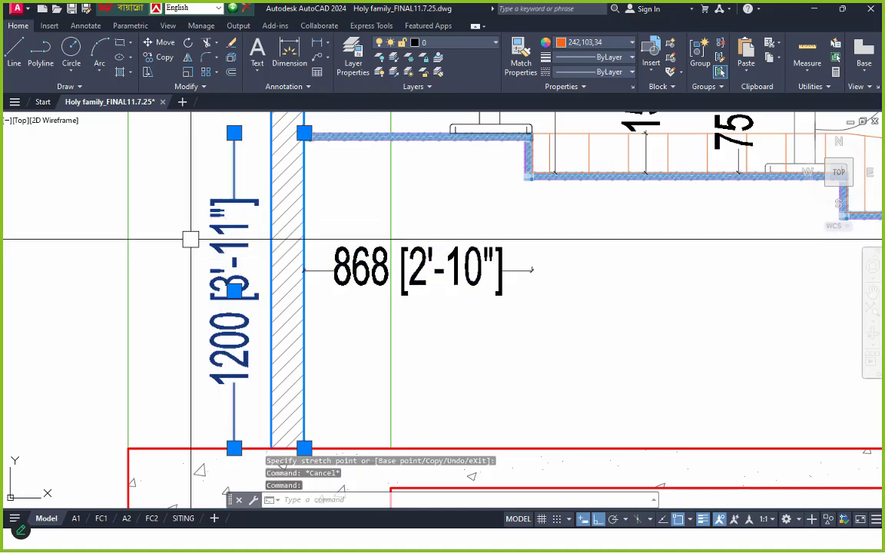
pyautogui.press('Escape')
pyautogui.click(491, 265)
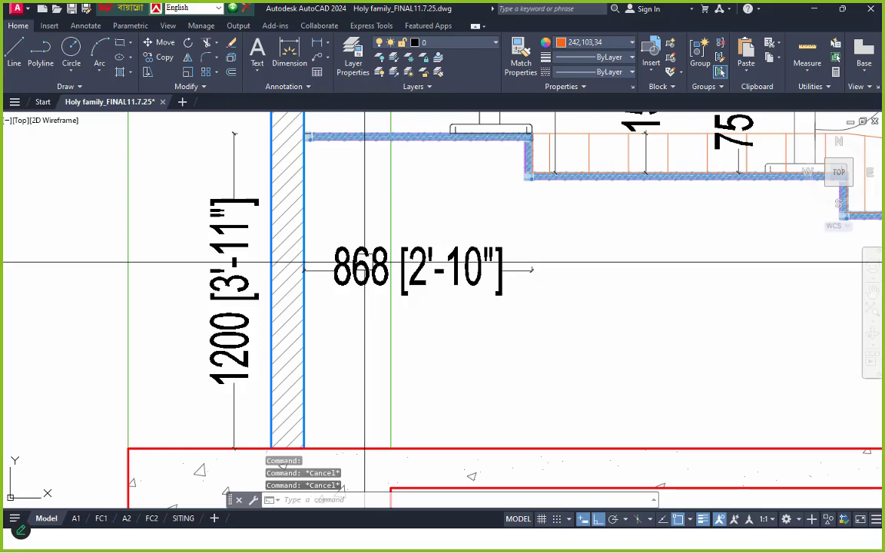
# Continue the top platform's horizontal dimension across the next four treads, placing each extension at the following step edge
pyautogui.write('d')
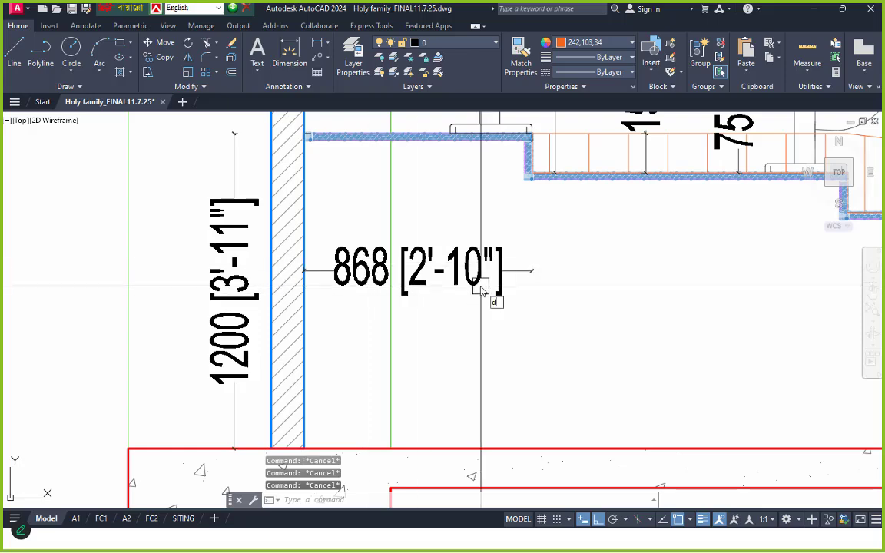
pyautogui.write('co')
pyautogui.press('Return')
pyautogui.moveTo(623, 302); pyautogui.dragTo(317, 304, button='middle')
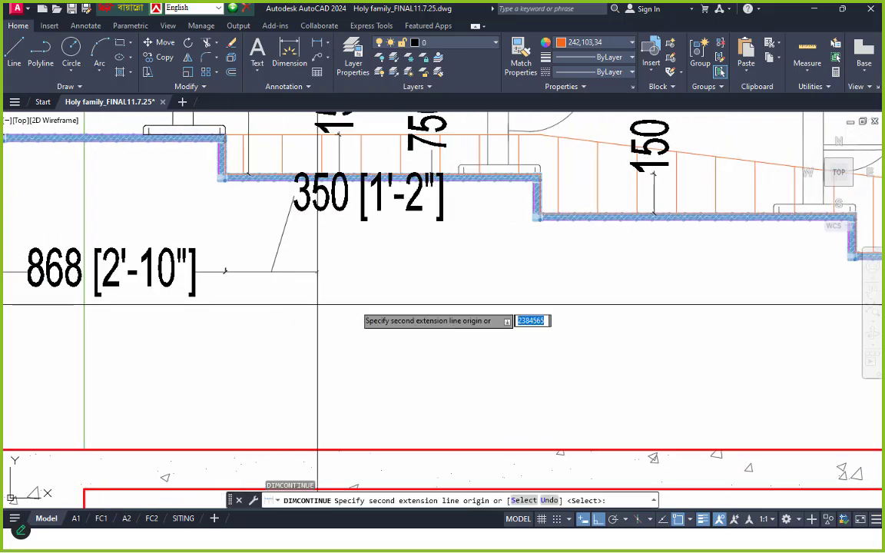
pyautogui.click(540, 212)
pyautogui.moveTo(714, 278); pyautogui.dragTo(446, 262, button='middle')
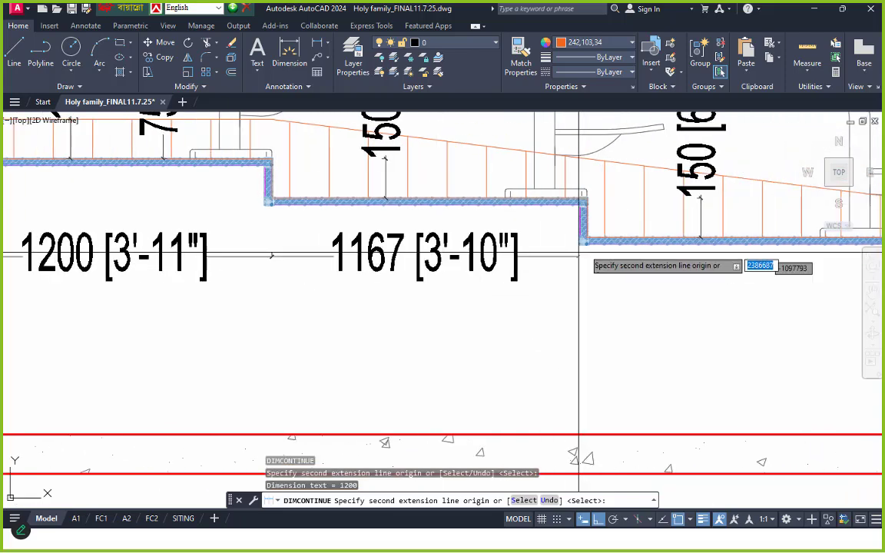
pyautogui.click(587, 197)
pyautogui.moveTo(587, 197); pyautogui.dragTo(150, 192, button='middle')
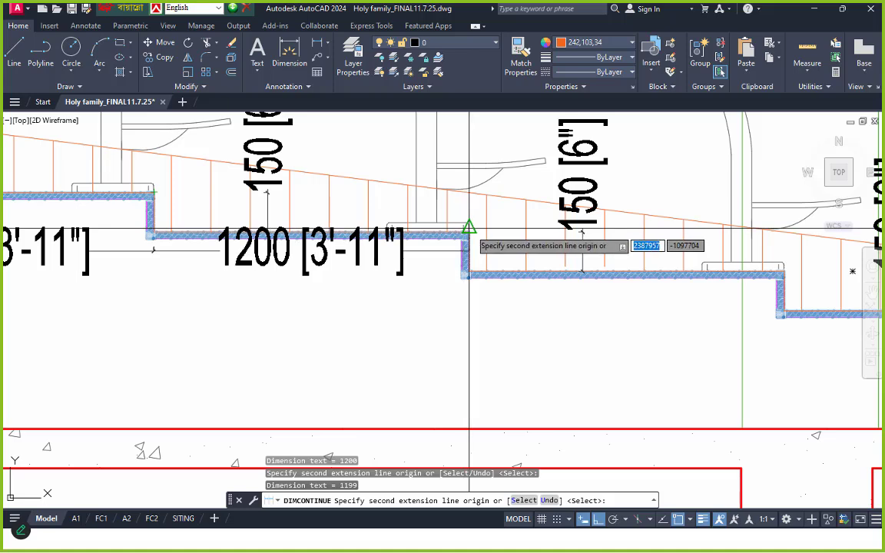
pyautogui.moveTo(469, 238); pyautogui.dragTo(244, 240, button='middle')
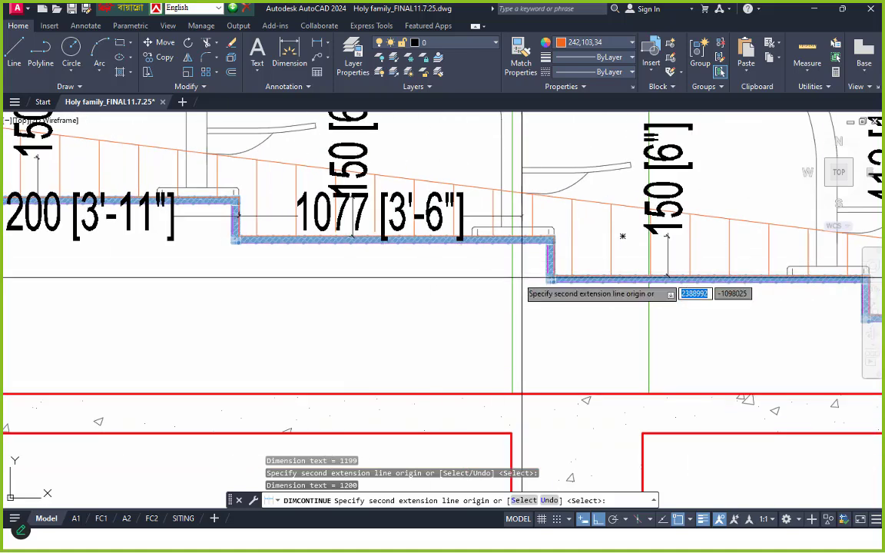
pyautogui.click(553, 255)
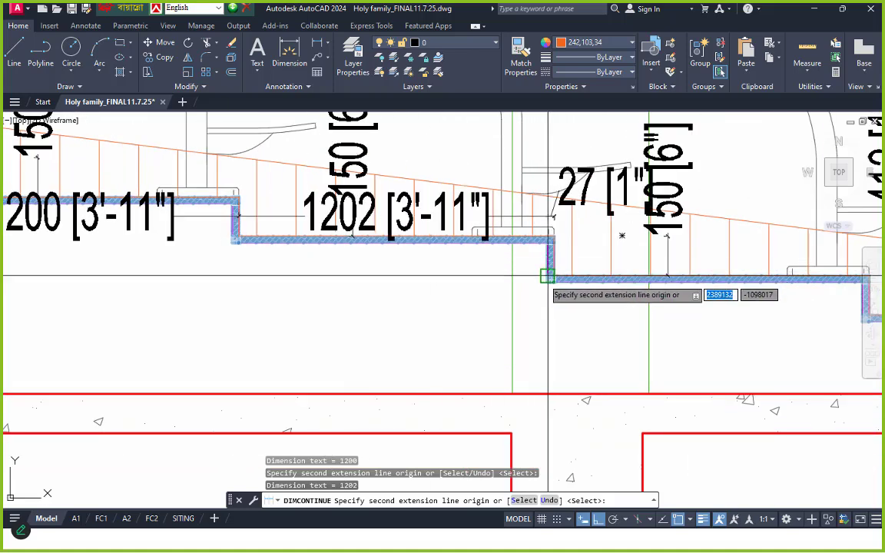
pyautogui.press('Escape')
# Move the row of five horizontal tread dimensions straight down to just above the floor slab
pyautogui.scroll(-4, 538, 281)
pyautogui.click(430, 256)
pyautogui.click(338, 255)
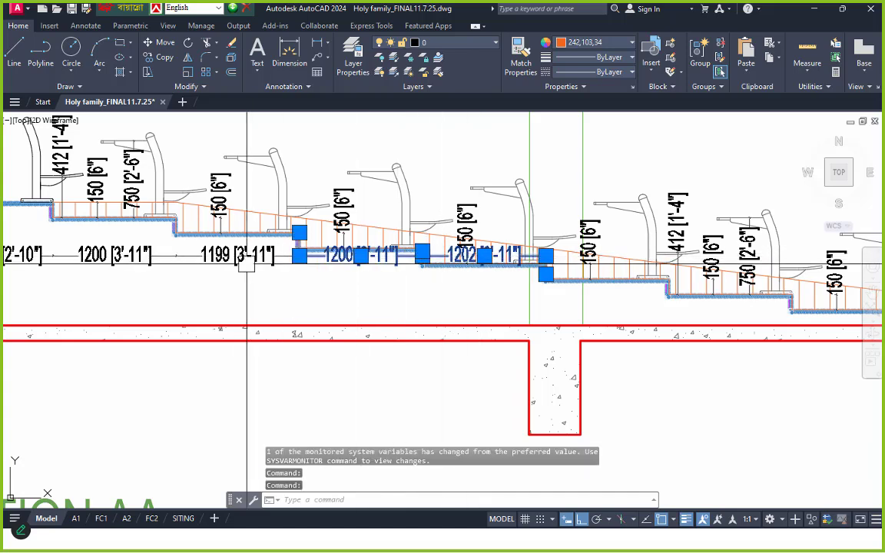
pyautogui.click(222, 256)
pyautogui.click(131, 258)
pyautogui.moveTo(130, 271); pyautogui.dragTo(408, 277, button='middle')
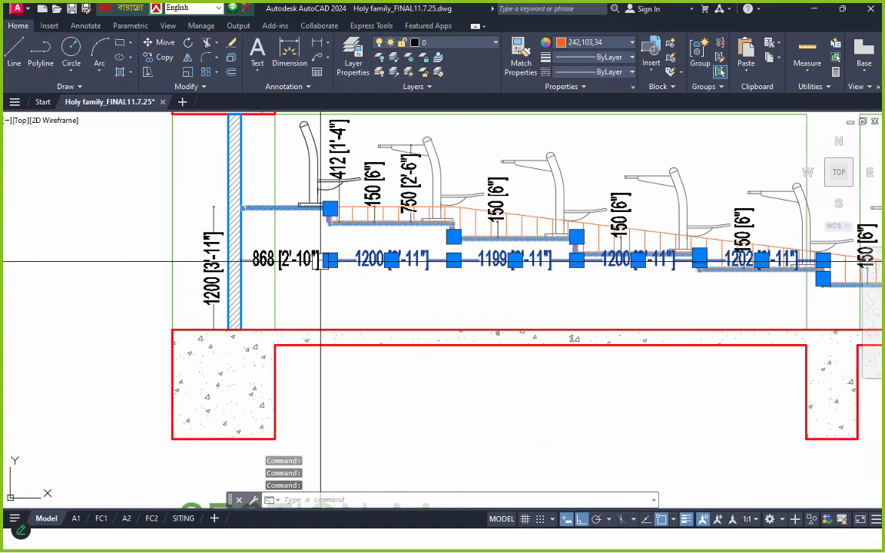
pyautogui.moveTo(354, 340); pyautogui.dragTo(311, 259, button='middle')
pyautogui.write('m')
pyautogui.press('Return')
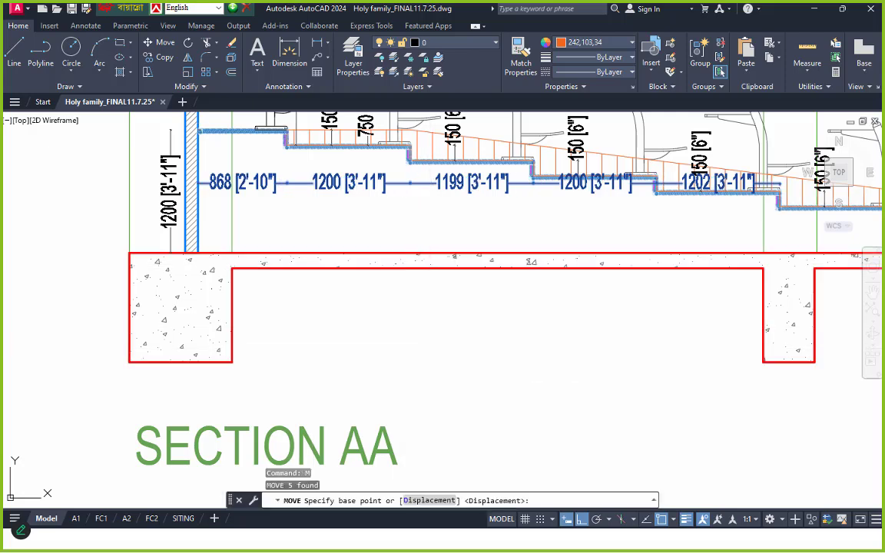
pyautogui.click(430, 336)
pyautogui.click(444, 405)
pyautogui.moveTo(388, 368); pyautogui.dragTo(122, 351, button='middle')
pyautogui.moveTo(540, 275); pyautogui.dragTo(450, 274, button='middle')
pyautogui.press('Escape')
pyautogui.press('Escape')
# Continue the lowered dimension row across the three remaining treads to the last step edge
pyautogui.scroll(2, 333, 217)
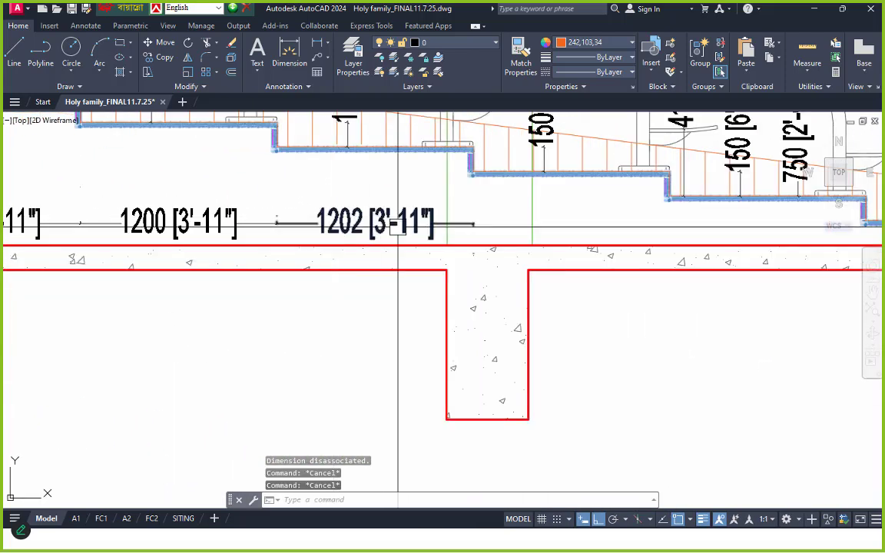
pyautogui.write('dco')
pyautogui.press('Return')
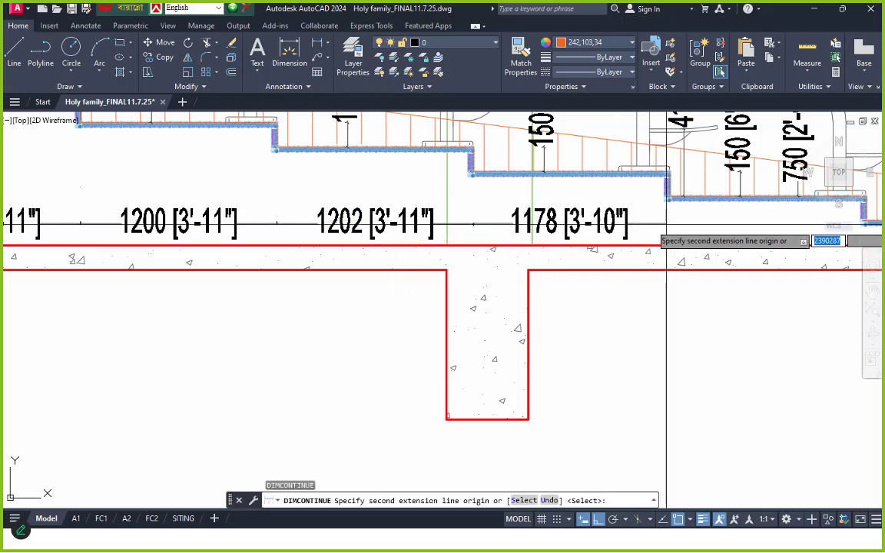
pyautogui.scroll(8, 668, 183)
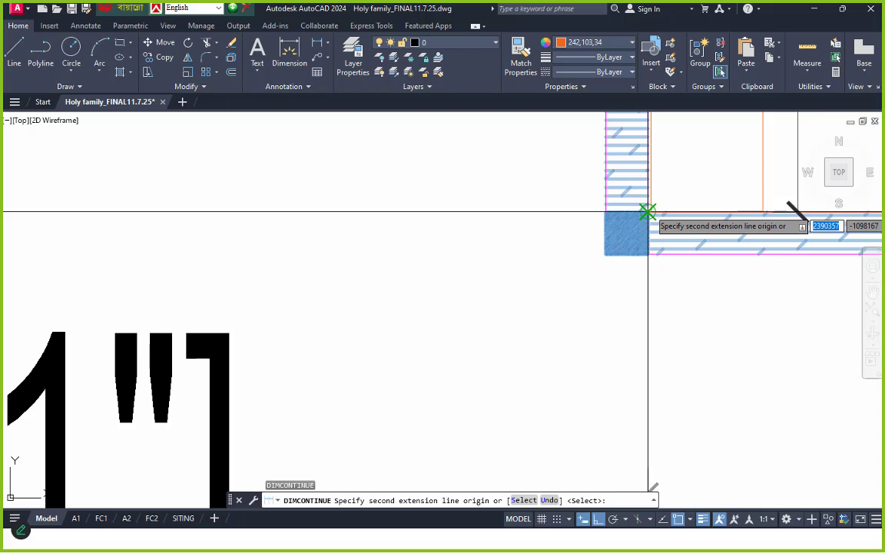
pyautogui.click(647, 213)
pyautogui.scroll(-5, 258, 246)
pyautogui.scroll(5, 461, 265)
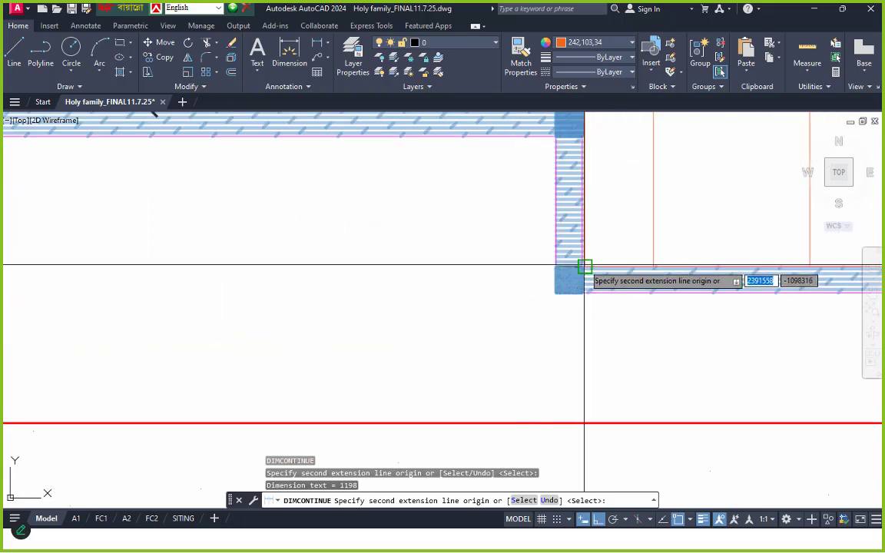
pyautogui.scroll(3, 584, 266)
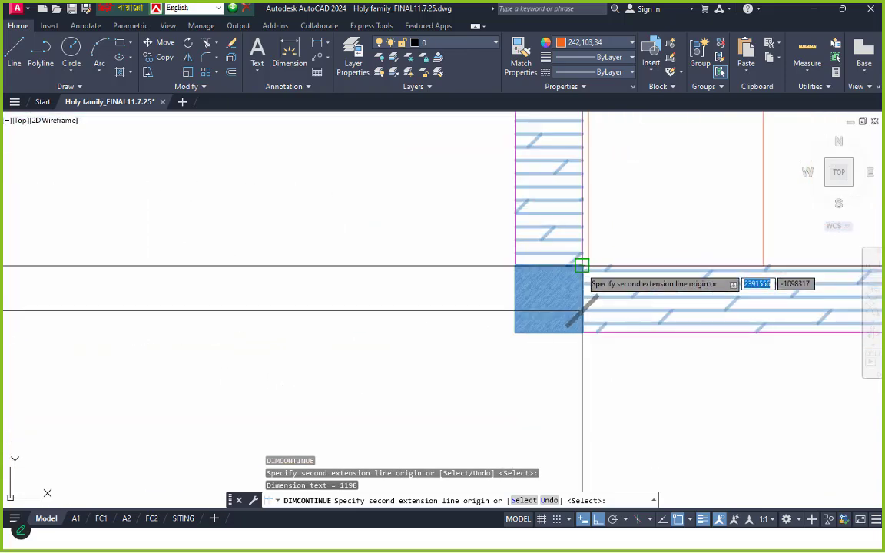
pyautogui.click(582, 266)
pyautogui.scroll(-5, 582, 266)
pyautogui.scroll(5, 494, 263)
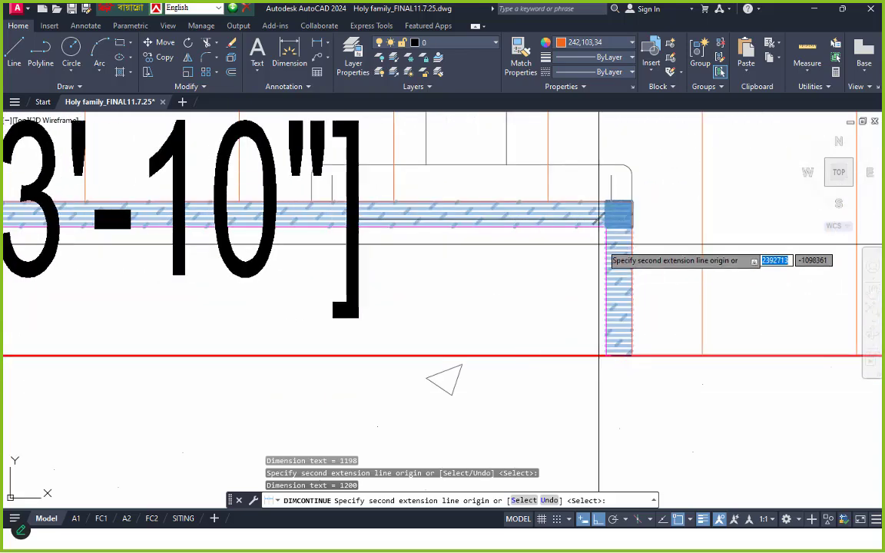
pyautogui.press('Escape')
pyautogui.scroll(-5, 390, 269)
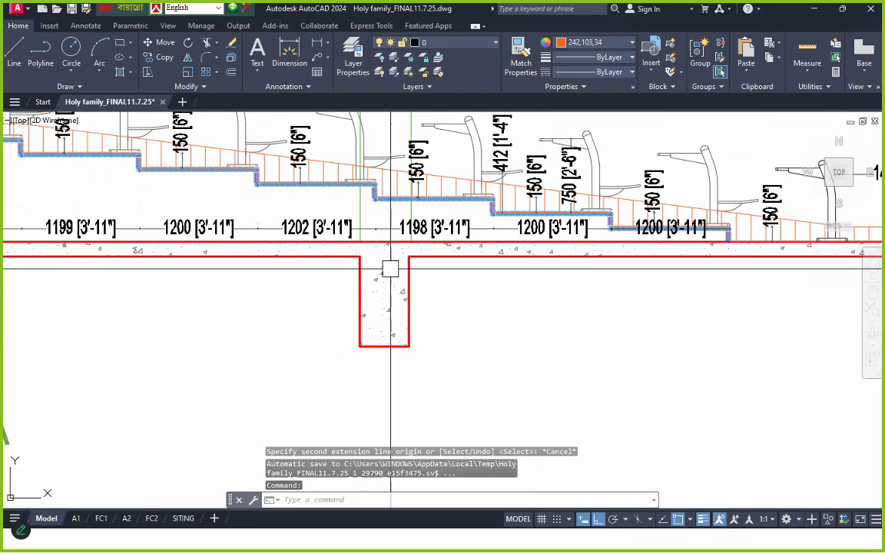
# Shift the 6H dimension's text along its line and align it with the dimension line
pyautogui.scroll(-6, 390, 269)
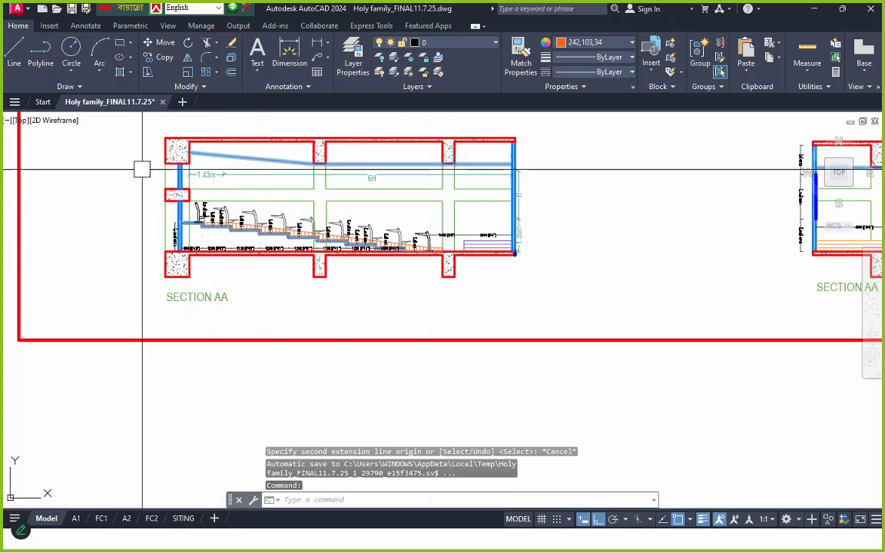
pyautogui.scroll(5, 142, 169)
pyautogui.scroll(-5, 255, 174)
pyautogui.scroll(5, 356, 225)
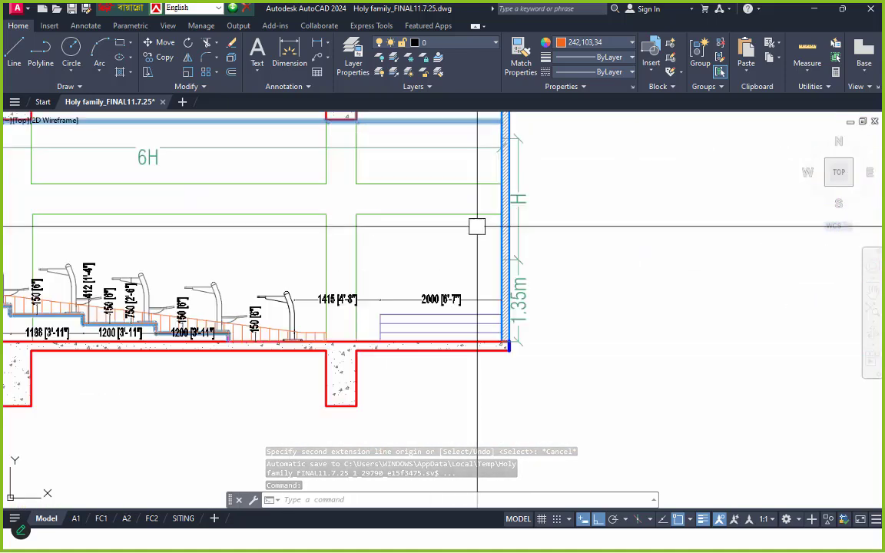
pyautogui.moveTo(477, 227); pyautogui.dragTo(478, 238, button='middle')
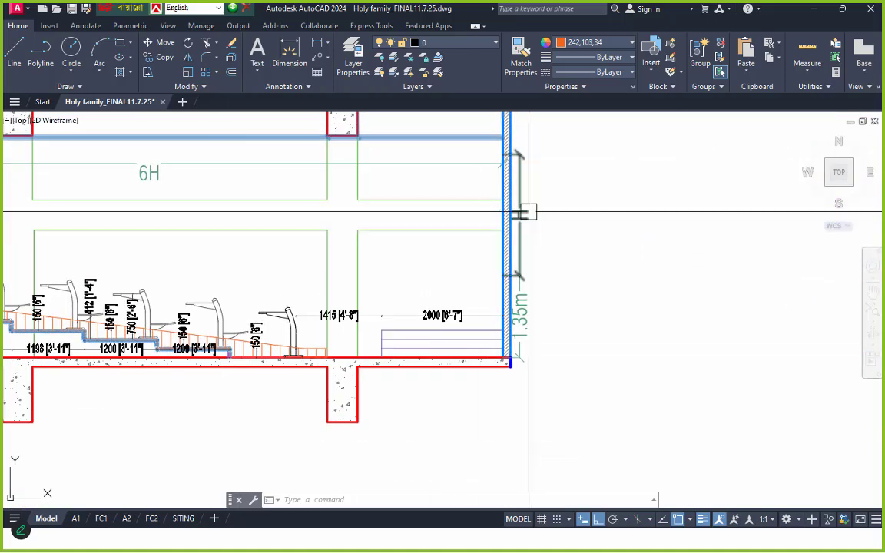
pyautogui.moveTo(399, 222); pyautogui.dragTo(575, 240, button='middle')
pyautogui.click(324, 189)
pyautogui.scroll(4, 322, 188)
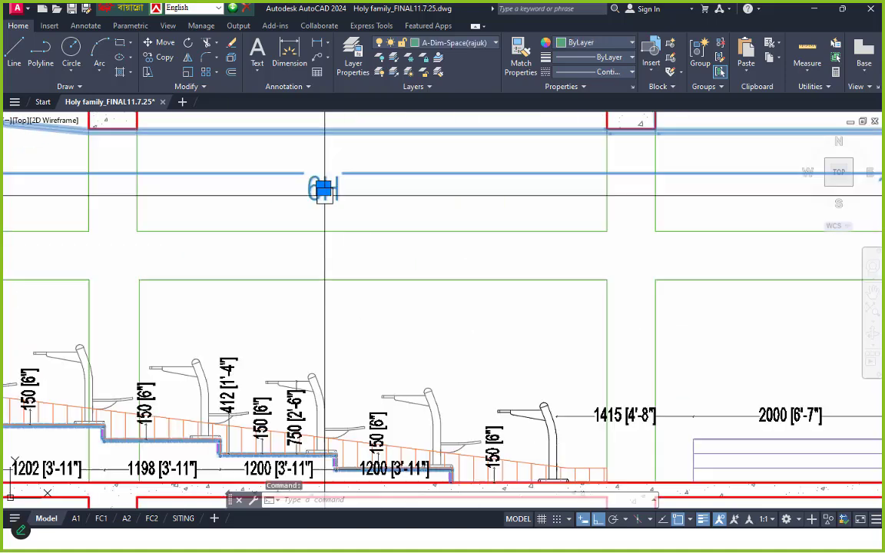
pyautogui.click(322, 187)
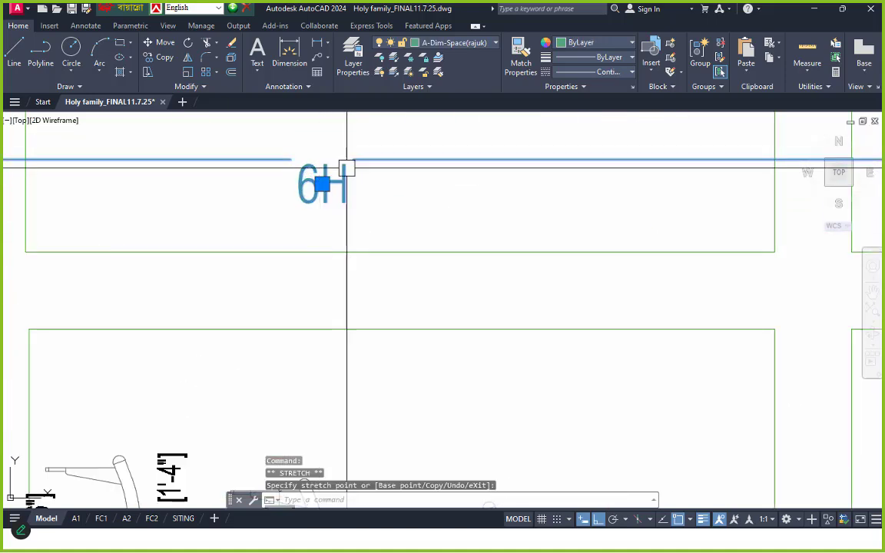
pyautogui.click(322, 184)
pyautogui.click(384, 150)
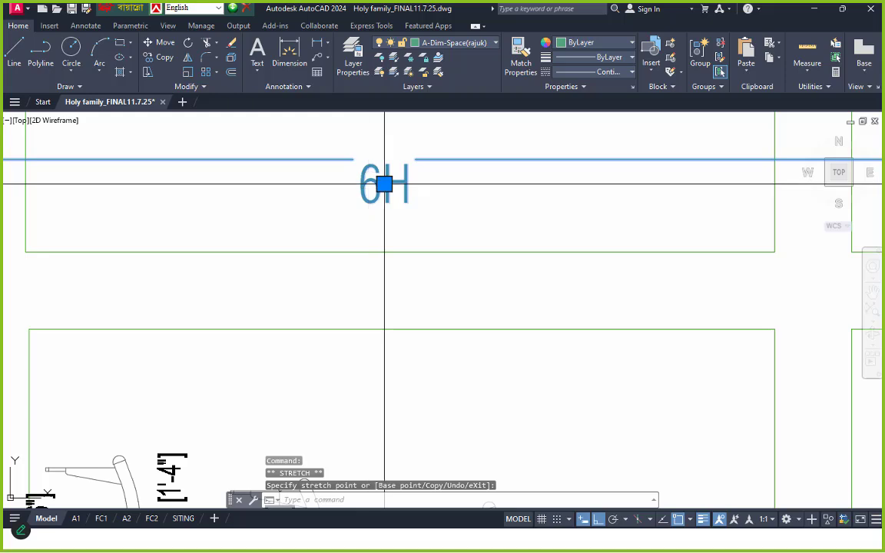
pyautogui.click(384, 184)
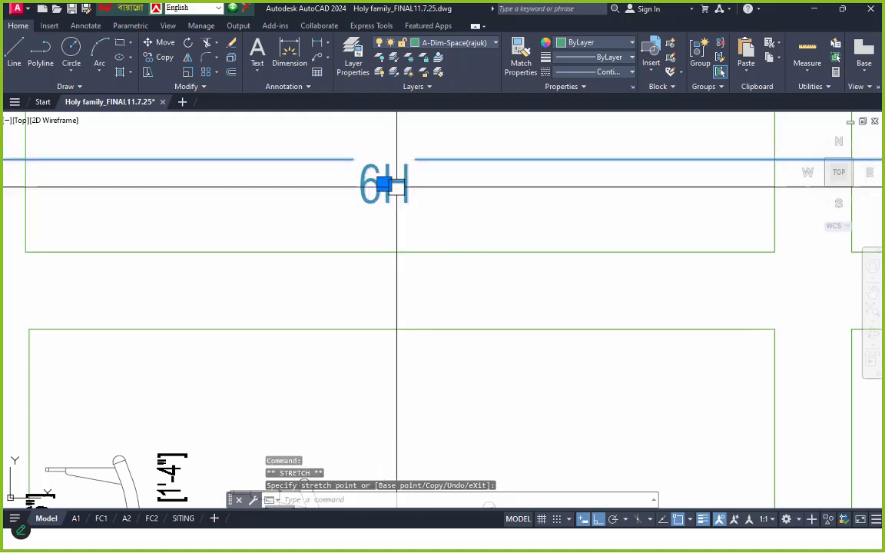
pyautogui.scroll(3, 353, 160)
pyautogui.press('Escape')
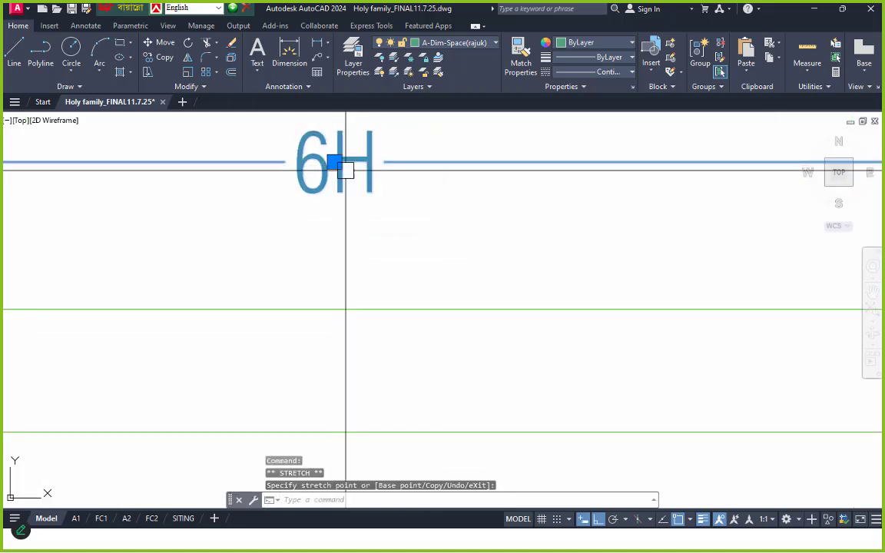
# Add a vertical dimension for the height of the stepped platform at the end wall, with its line on the desk side
pyautogui.scroll(-6, 345, 214)
pyautogui.scroll(2, 326, 232)
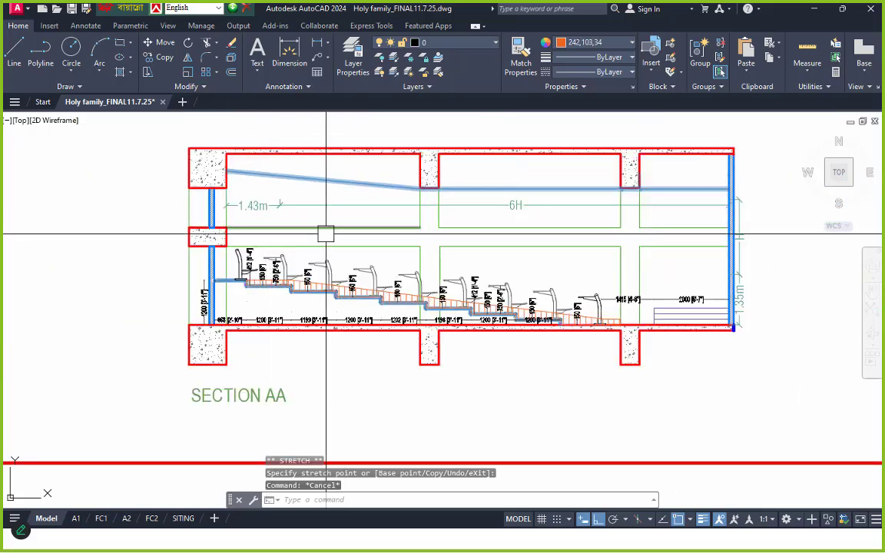
pyautogui.moveTo(515, 270); pyautogui.dragTo(318, 252, button='middle')
pyautogui.scroll(5, 241, 274)
pyautogui.scroll(-5, 241, 273)
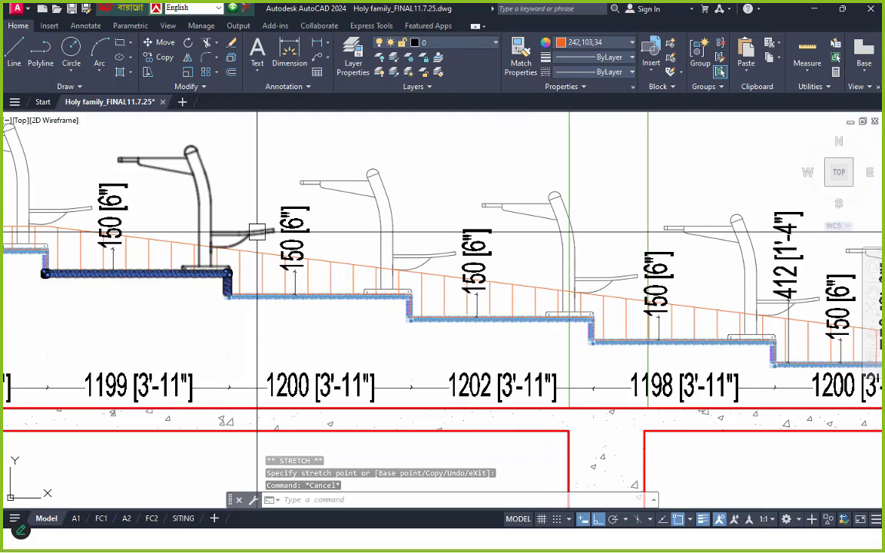
pyautogui.scroll(-2, 230, 257)
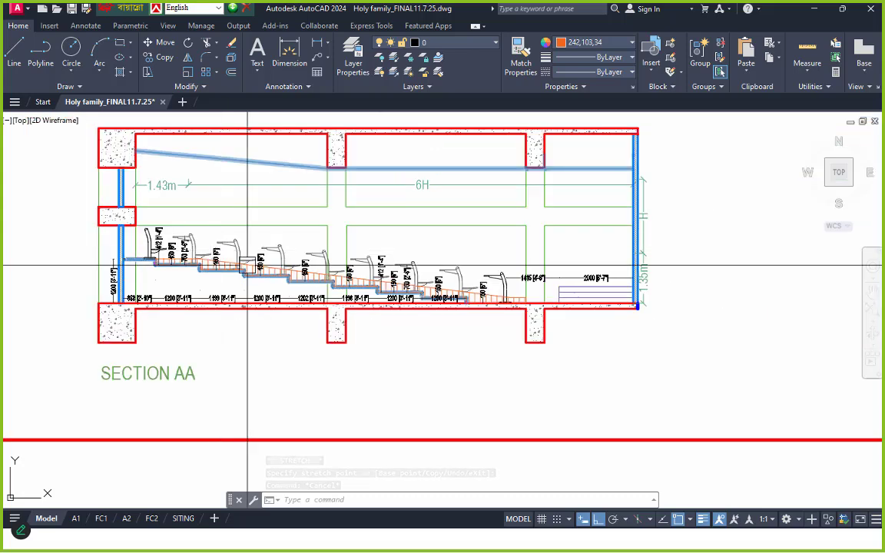
pyautogui.scroll(5, 559, 308)
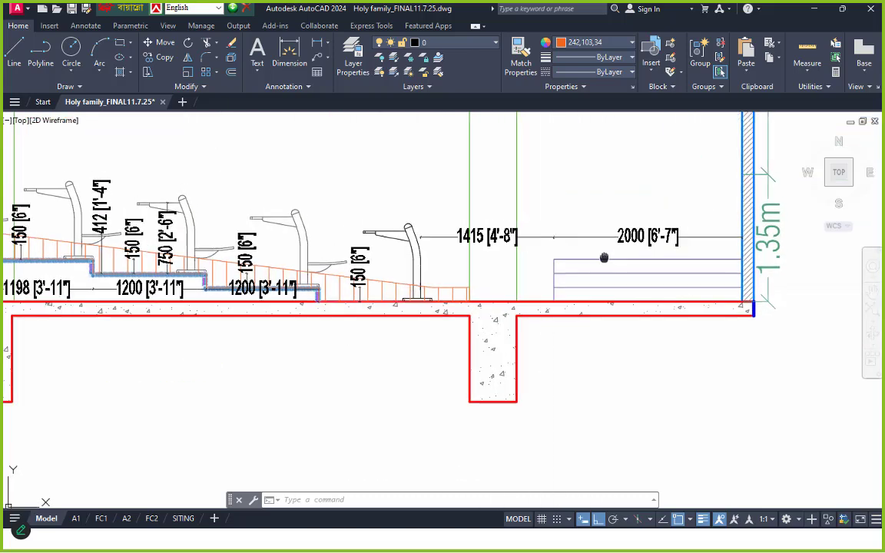
pyautogui.click(289, 55)
pyautogui.scroll(4, 541, 305)
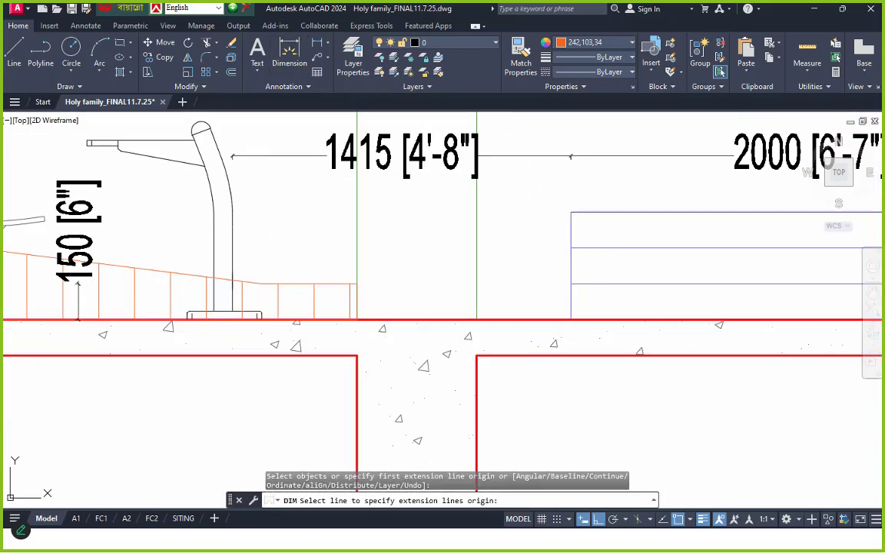
pyautogui.click(570, 318)
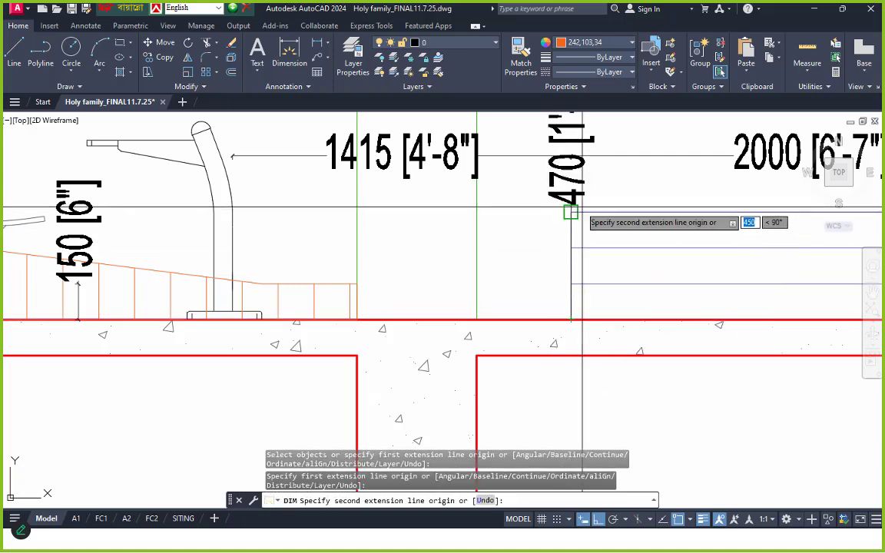
pyautogui.click(571, 212)
pyautogui.click(537, 251)
pyautogui.press('Escape')
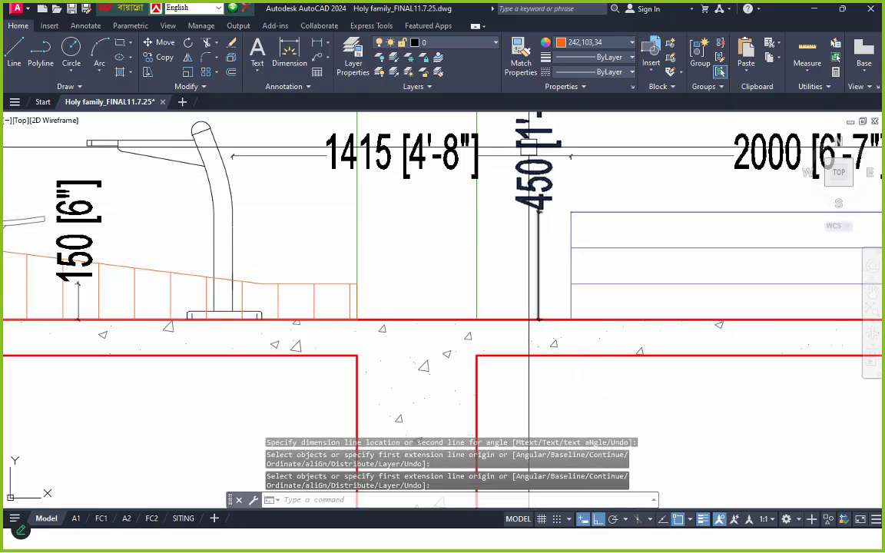
pyautogui.click(527, 148)
pyautogui.click(538, 141)
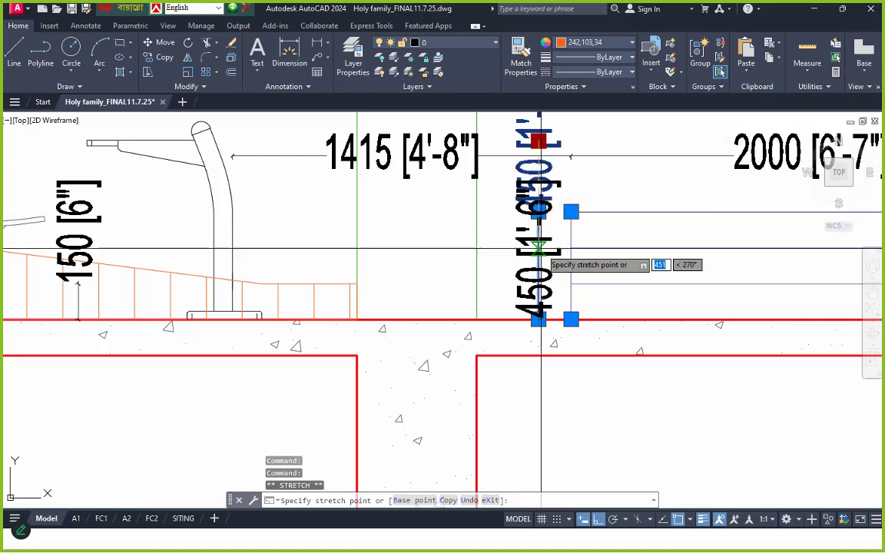
pyautogui.scroll(-2, 538, 254)
pyautogui.press('Escape')
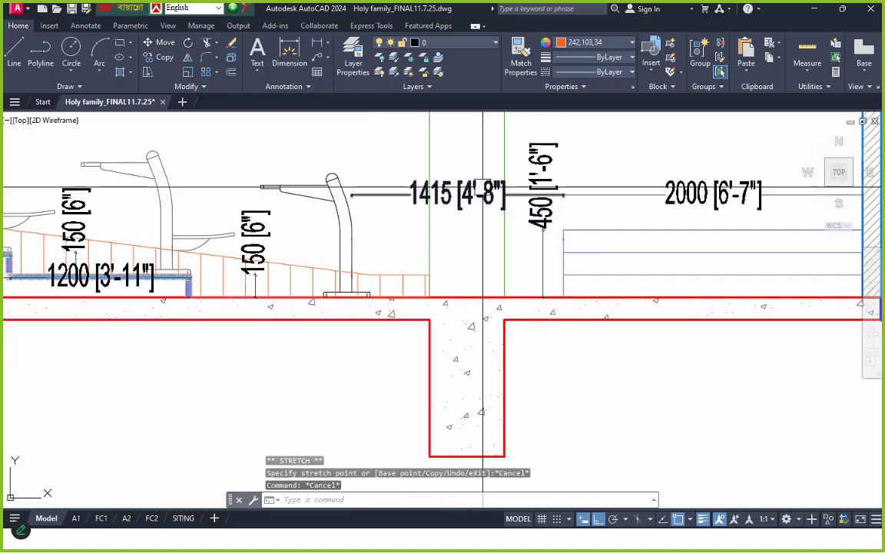
# Move the two horizontal dimensions spanning the front desk, platform and end wall straight up in Section AA
pyautogui.moveTo(395, 222); pyautogui.dragTo(357, 255, button='middle')
pyautogui.click(583, 225)
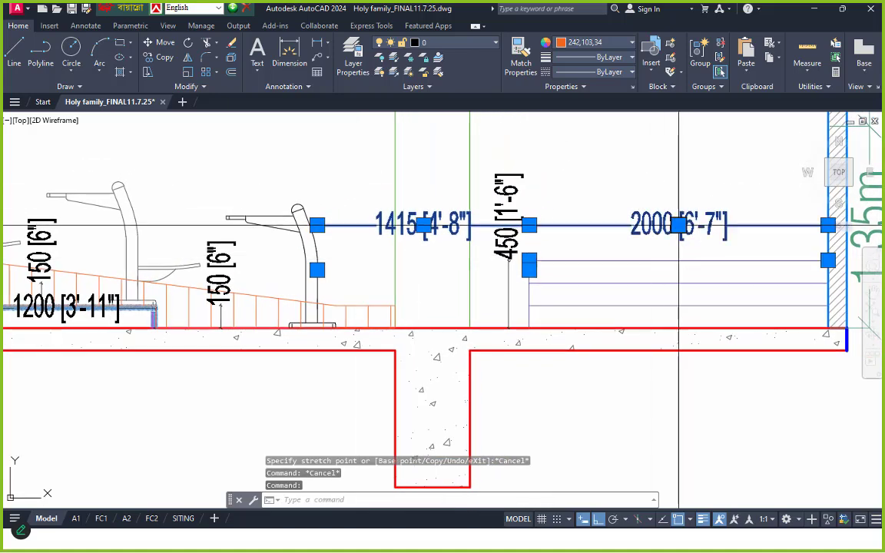
pyautogui.press('Return')
pyautogui.moveTo(311, 155); pyautogui.dragTo(310, 225, button='middle')
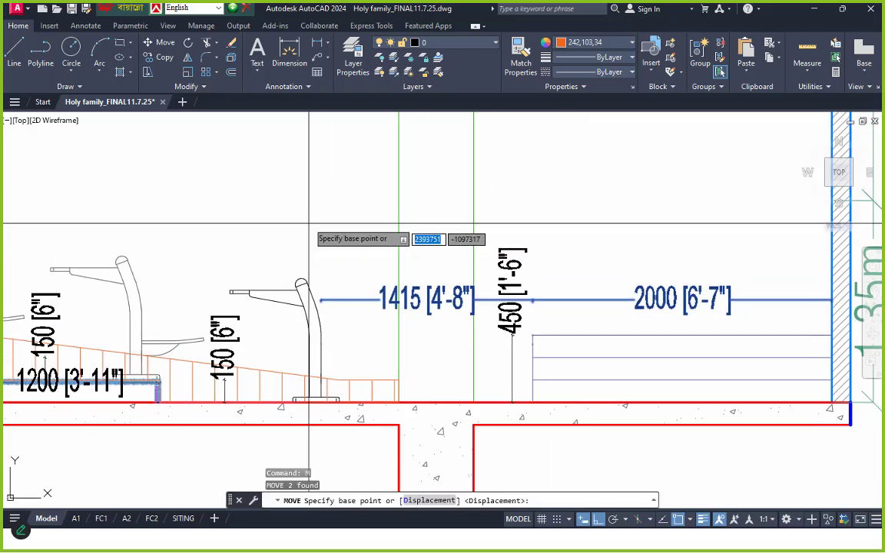
pyautogui.click(306, 214)
pyautogui.click(316, 116)
pyautogui.press('Escape')
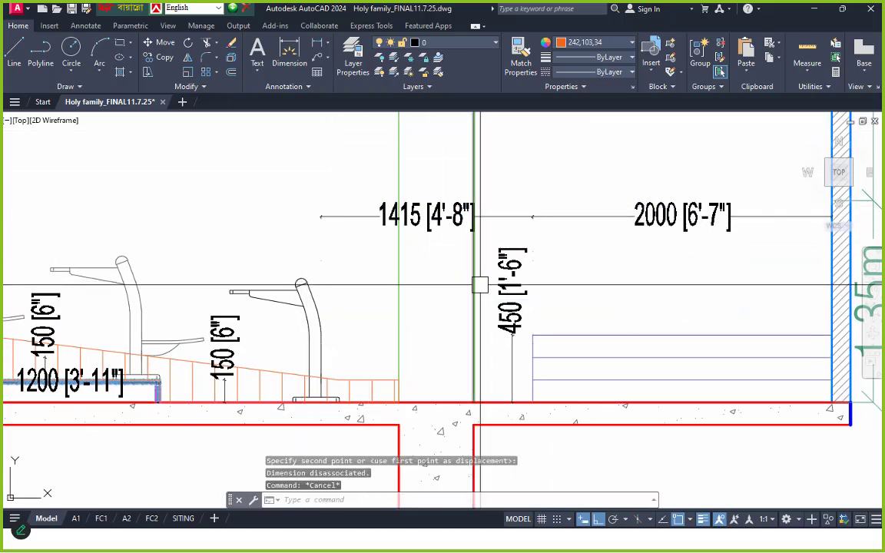
# Move the platform height dimension's text with a leader into the gap between the front desk and the platform, slightly lowered
pyautogui.click(522, 288)
pyautogui.click(513, 290)
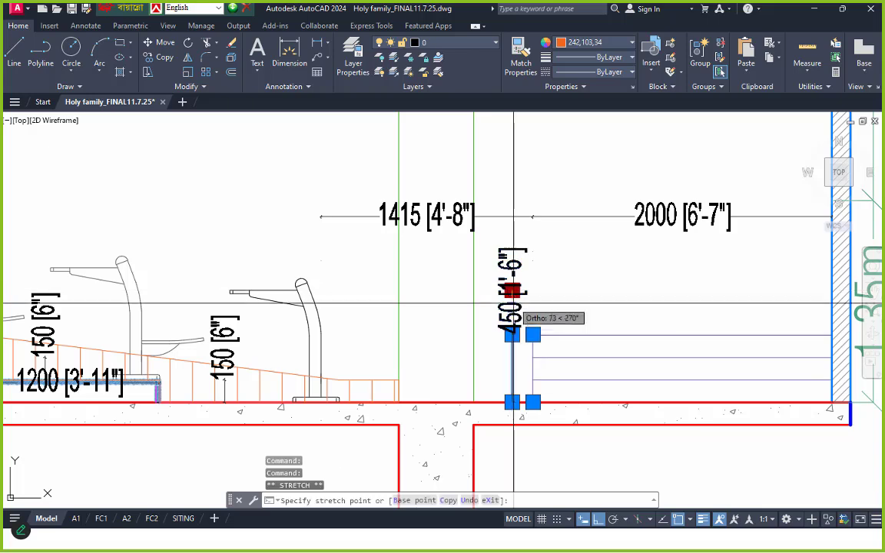
pyautogui.scroll(2, 481, 326)
pyautogui.rightClick(424, 328)
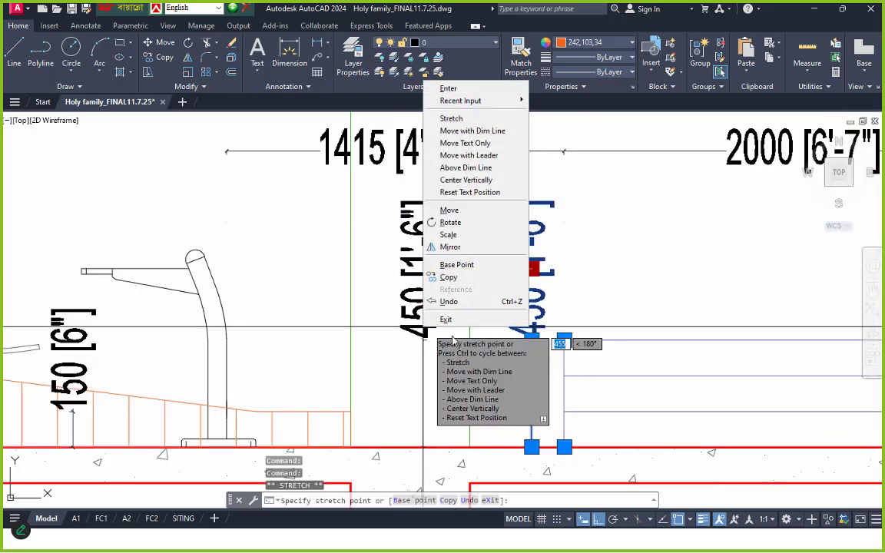
pyautogui.click(470, 156)
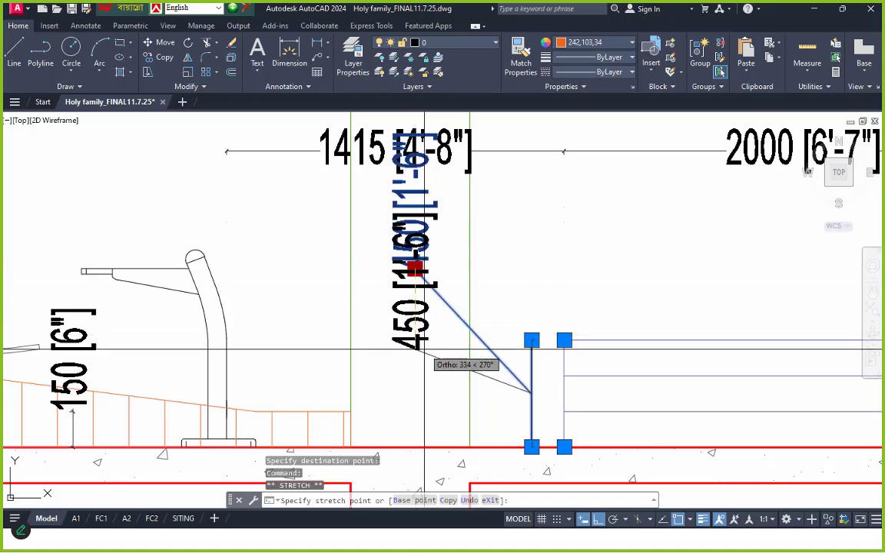
pyautogui.click(415, 372)
pyautogui.press('Escape')
pyautogui.scroll(-2, 501, 319)
pyautogui.moveTo(556, 344); pyautogui.dragTo(442, 329, button='middle')
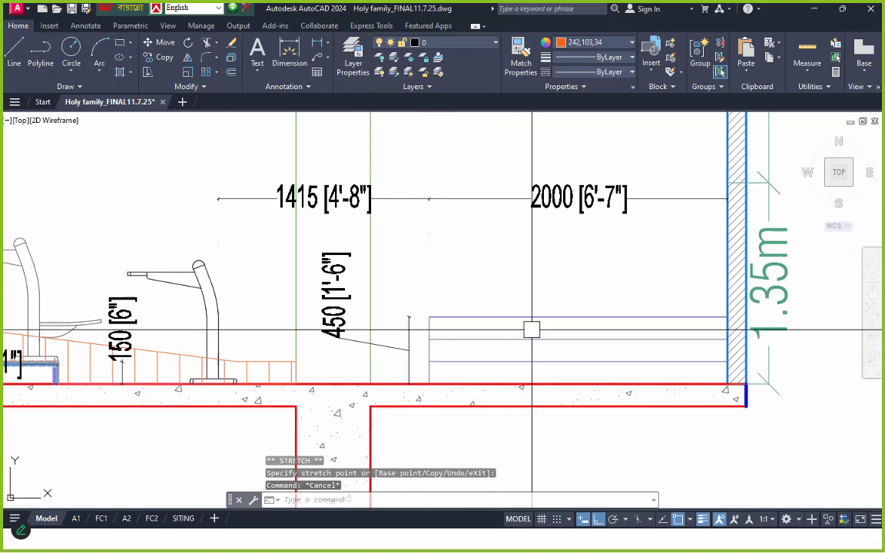
# Examine the front desk and the surrounding clearance and platform dimensions in Section AA
pyautogui.moveTo(532, 330); pyautogui.dragTo(497, 323, button='middle')
pyautogui.moveTo(445, 274); pyautogui.dragTo(457, 308, button='middle')
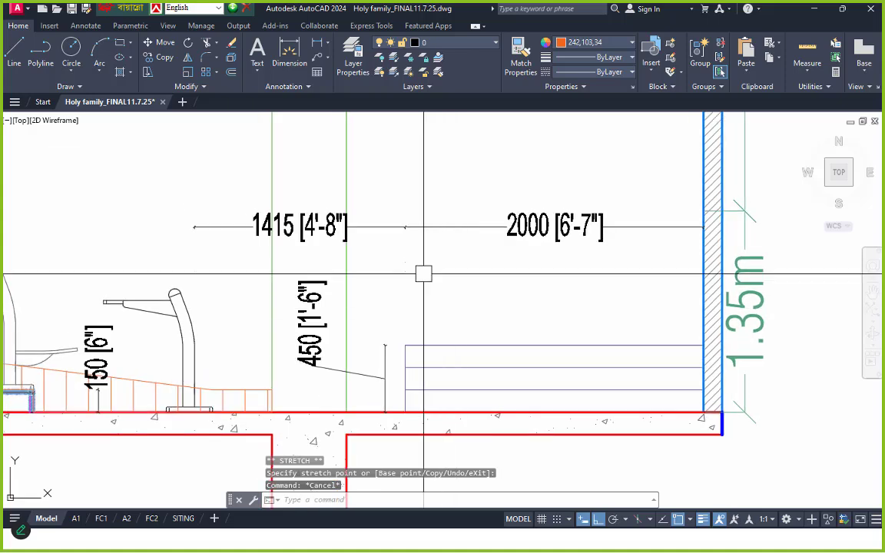
pyautogui.click(430, 227)
pyautogui.scroll(5, 407, 233)
pyautogui.press('Escape')
pyautogui.scroll(-5, 386, 262)
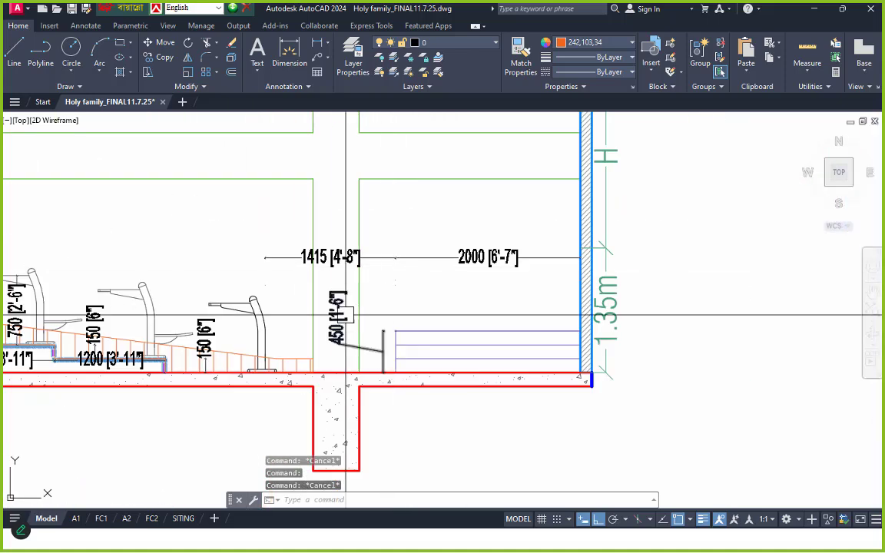
pyautogui.scroll(4, 414, 311)
pyautogui.scroll(-2, 391, 308)
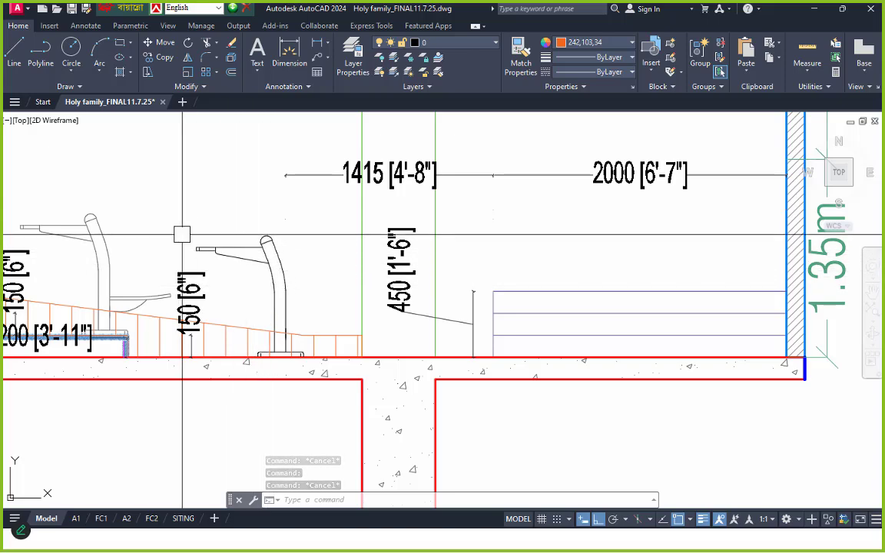
pyautogui.scroll(4, 215, 242)
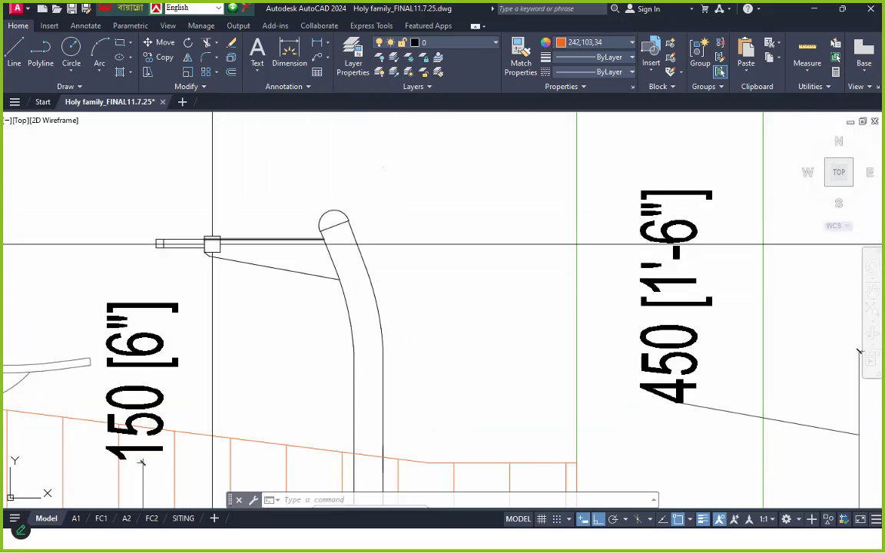
pyautogui.scroll(-3, 263, 231)
pyautogui.scroll(2, 257, 237)
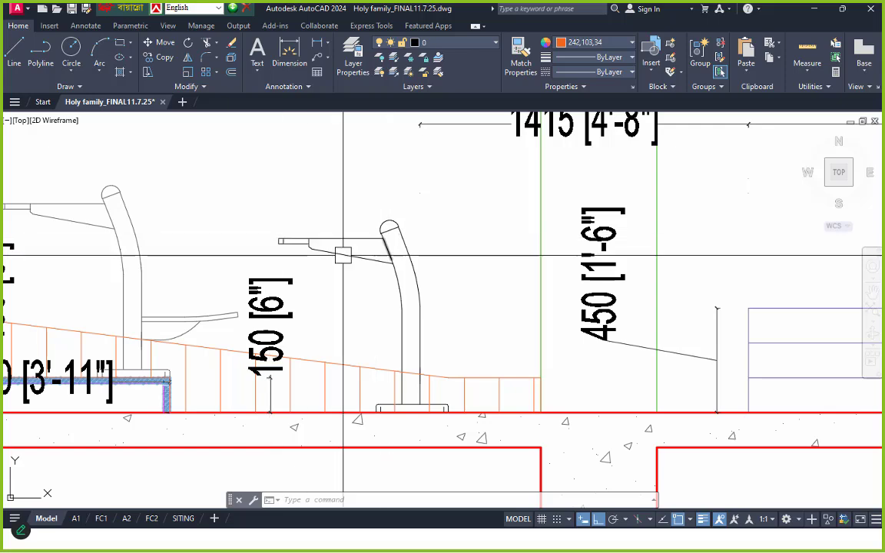
pyautogui.click(266, 192)
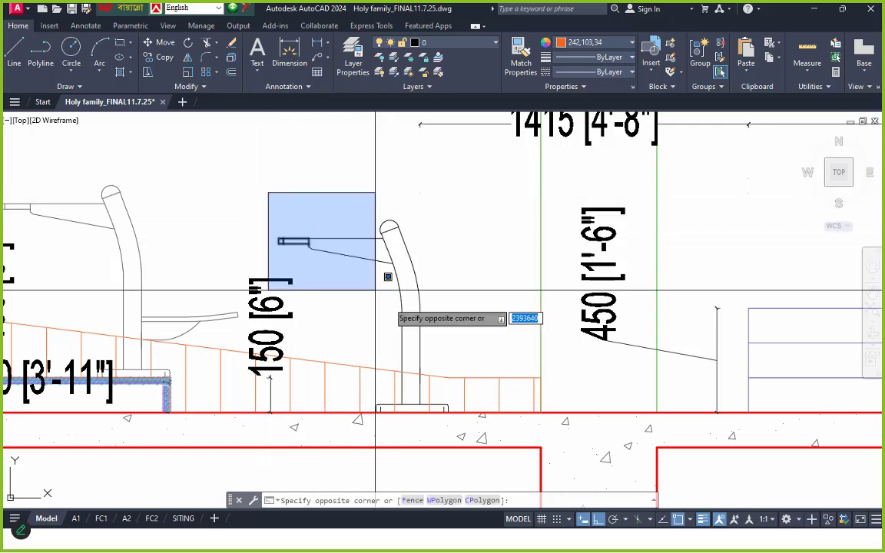
pyautogui.click(488, 440)
pyautogui.scroll(-5, 380, 311)
pyautogui.press('Escape')
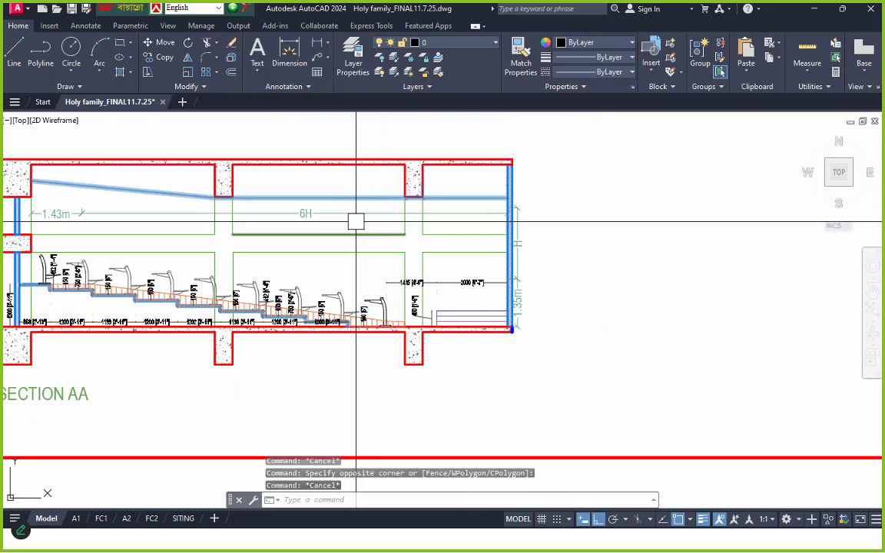
# Check where section line A cuts the seating rows and stage in the Room 602 plan, inspecting the section markers on both sides
pyautogui.moveTo(355, 221); pyautogui.dragTo(376, 331, button='middle')
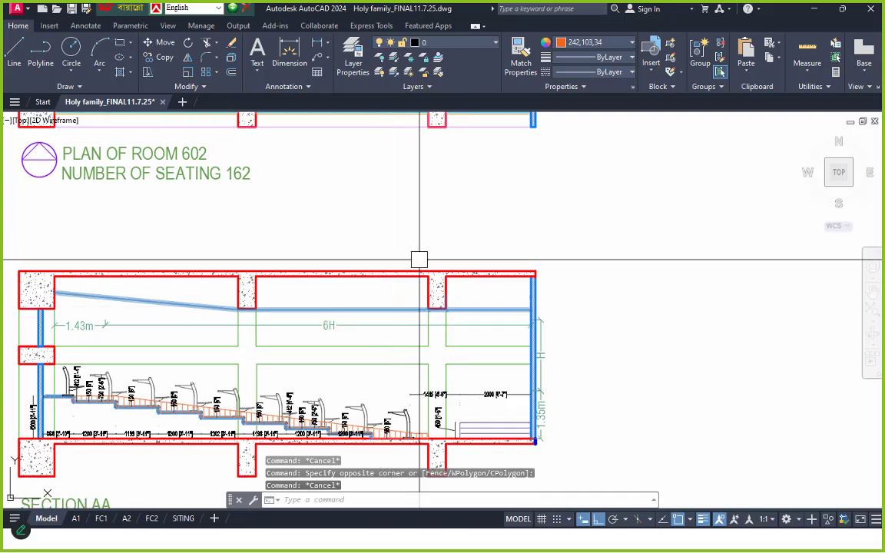
pyautogui.scroll(-4, 418, 260)
pyautogui.scroll(8, 414, 208)
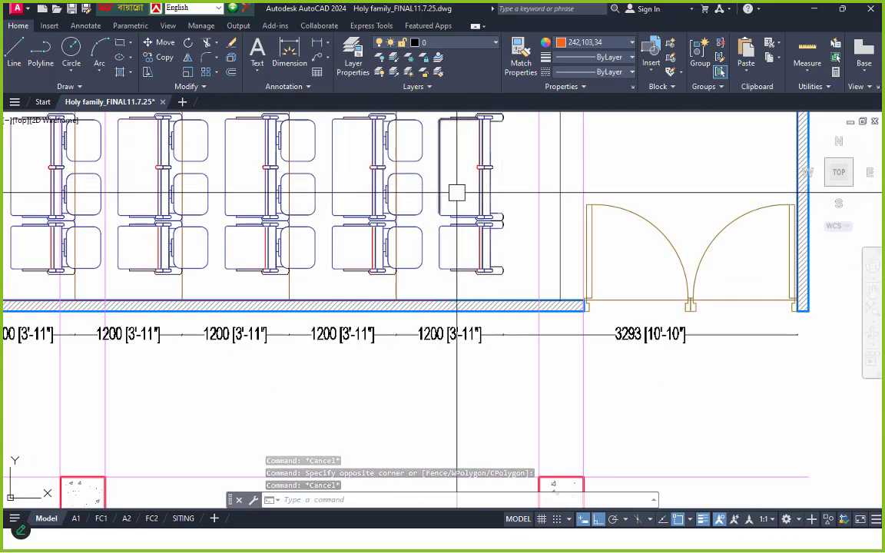
pyautogui.scroll(-7, 457, 192)
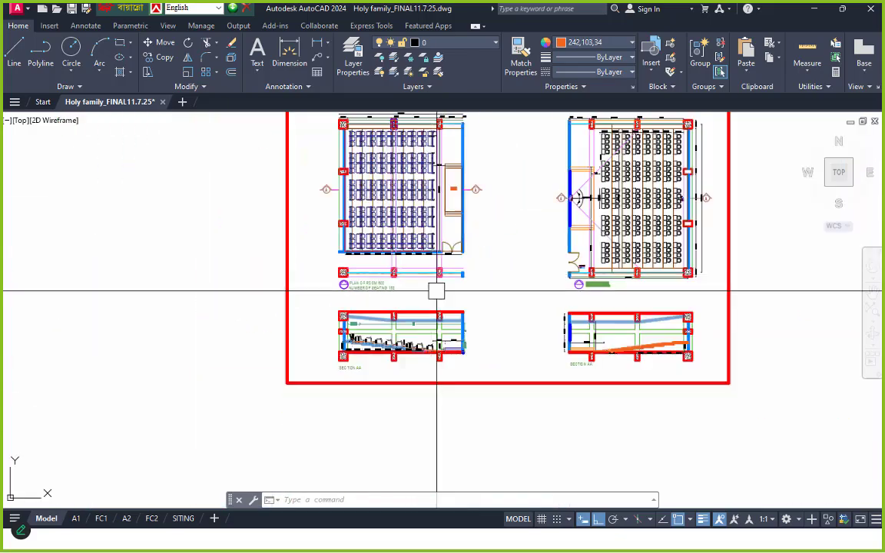
pyautogui.scroll(8, 444, 192)
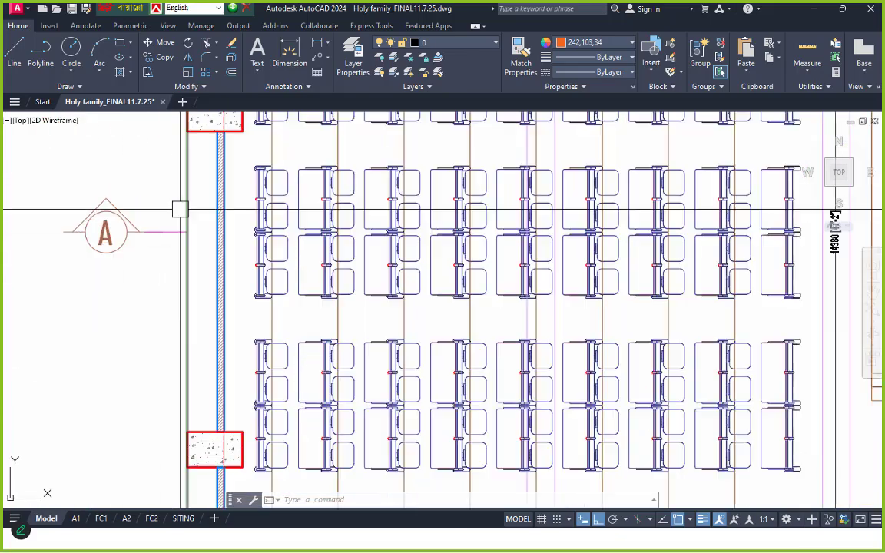
pyautogui.press('Escape')
pyautogui.press('Escape')
pyautogui.scroll(-4, 192, 256)
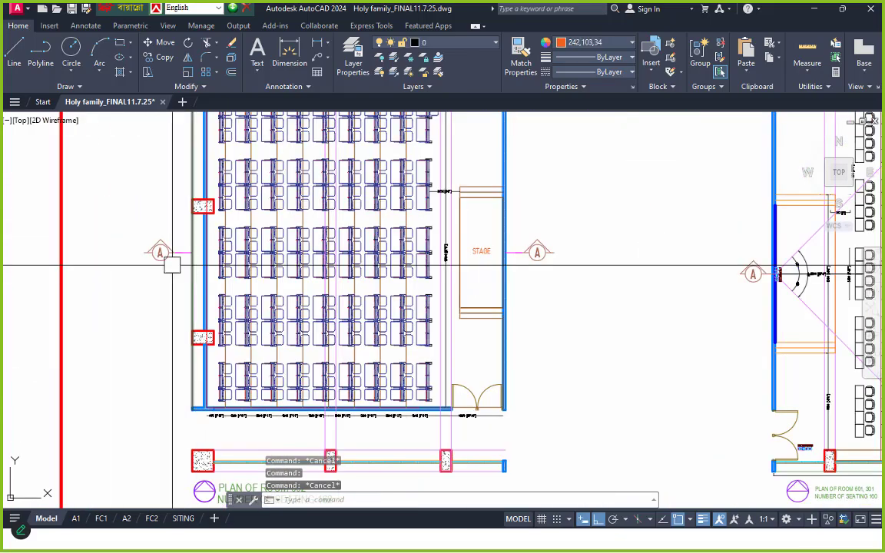
pyautogui.scroll(2, 116, 238)
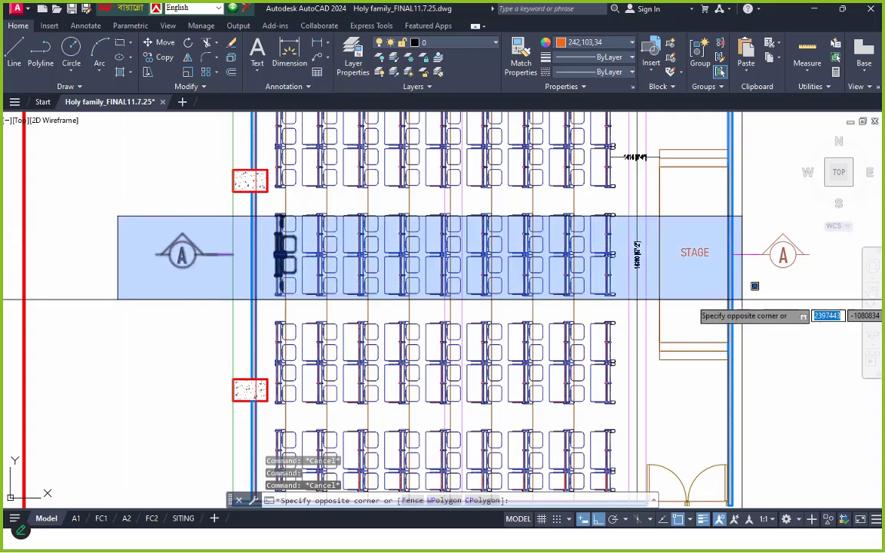
pyautogui.press('Escape')
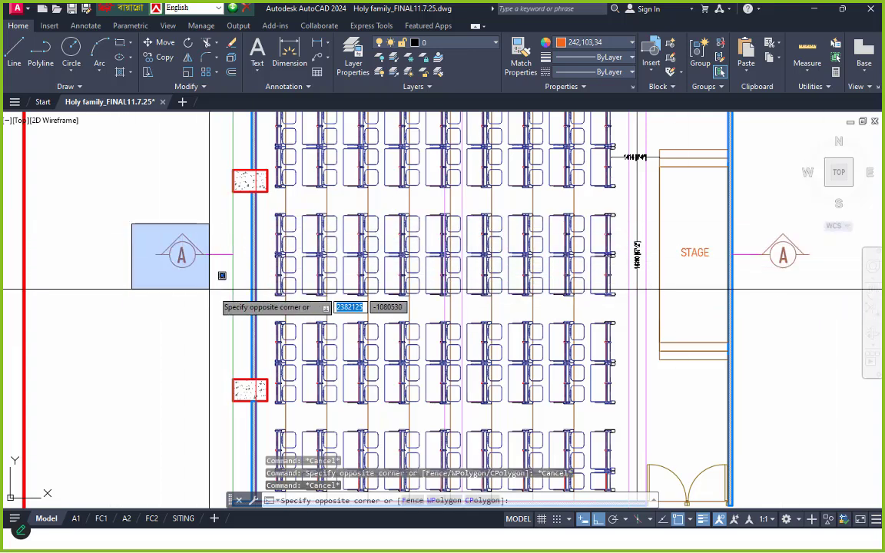
pyautogui.click(209, 289)
pyautogui.moveTo(683, 288)
pyautogui.mouseDown(button='middle')
pyautogui.moveTo(490, 288)
pyautogui.moveTo(615, 303)
pyautogui.mouseUp(button='middle')
pyautogui.click(631, 224)
pyautogui.click(564, 276)
pyautogui.press('Escape')
pyautogui.click(191, 212)
pyautogui.click(75, 292)
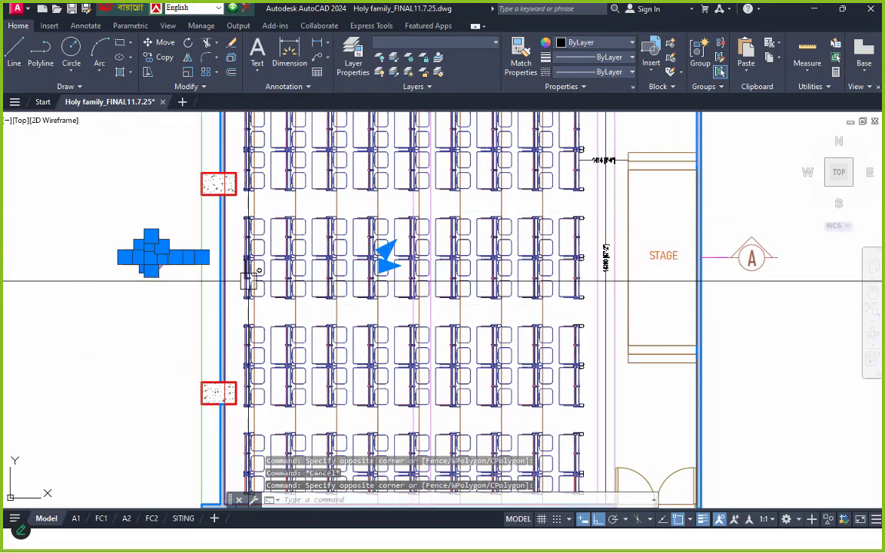
pyautogui.press('Escape')
pyautogui.press('Escape')
pyautogui.click(107, 221)
pyautogui.click(207, 275)
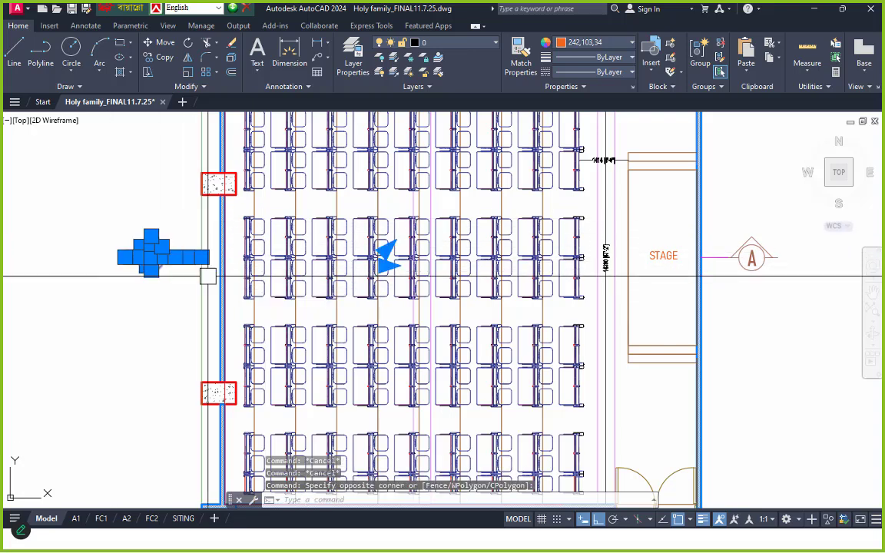
pyautogui.moveTo(138, 273); pyautogui.dragTo(155, 274, button='middle')
pyautogui.press('Escape')
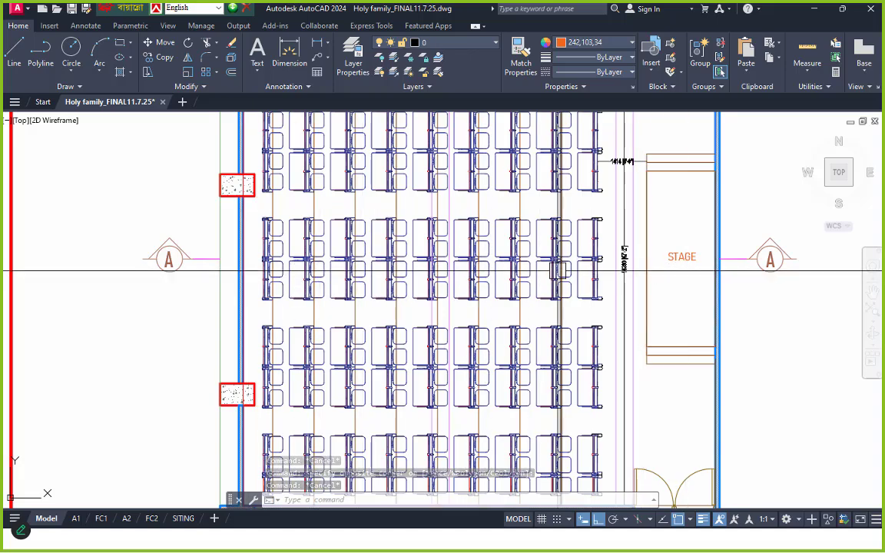
# Erase the two intermediate horizontal step lines of the platform at the end wall in Section AA
pyautogui.scroll(-5, 558, 270)
pyautogui.scroll(10, 584, 483)
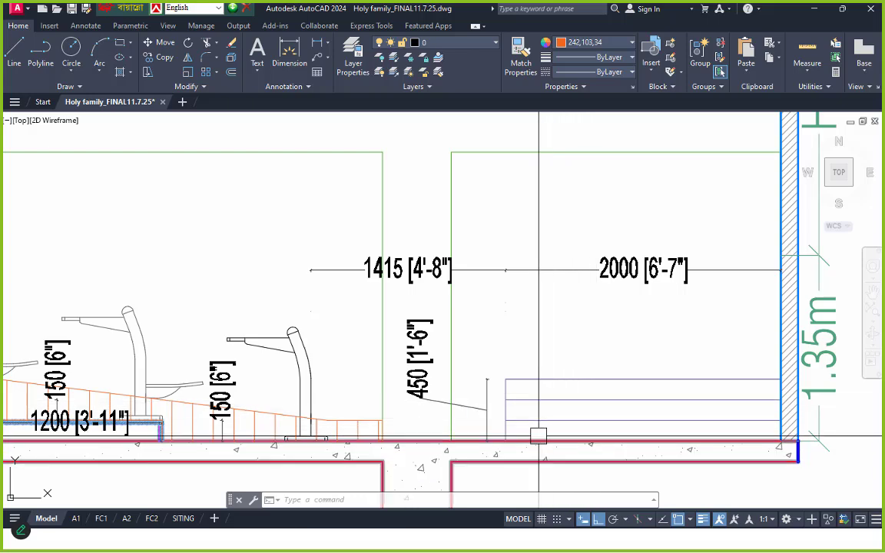
pyautogui.click(533, 401)
pyautogui.write('e')
pyautogui.press('Return')
pyautogui.scroll(-3, 535, 386)
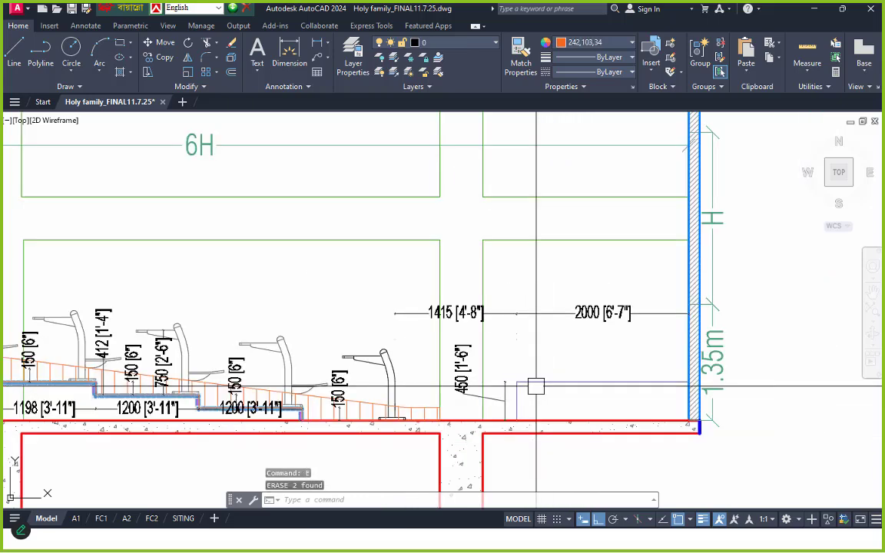
# Review the riser, tread, desk and seat dimensions along the full stepped floor of Section AA
pyautogui.scroll(-3, 535, 386)
pyautogui.scroll(5, 596, 397)
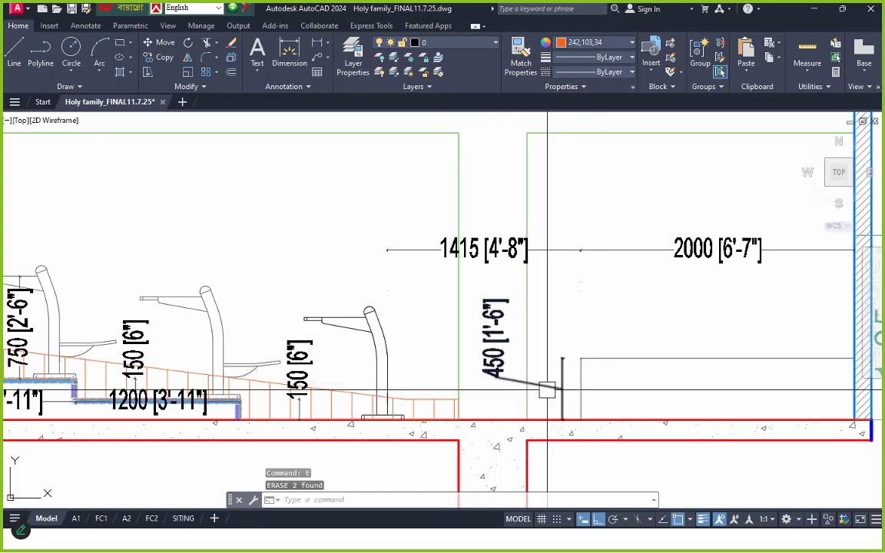
pyautogui.scroll(-3, 514, 389)
pyautogui.scroll(2, 652, 376)
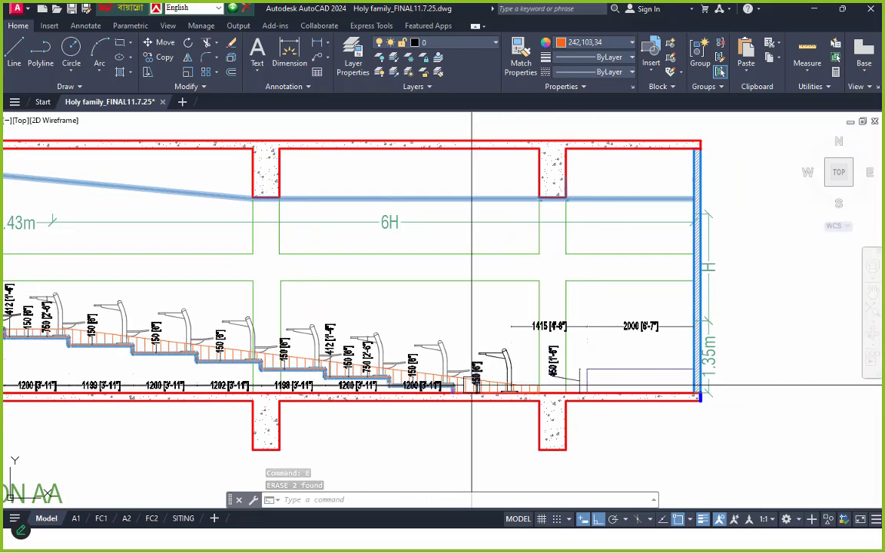
pyautogui.moveTo(234, 376); pyautogui.dragTo(410, 388, button='middle')
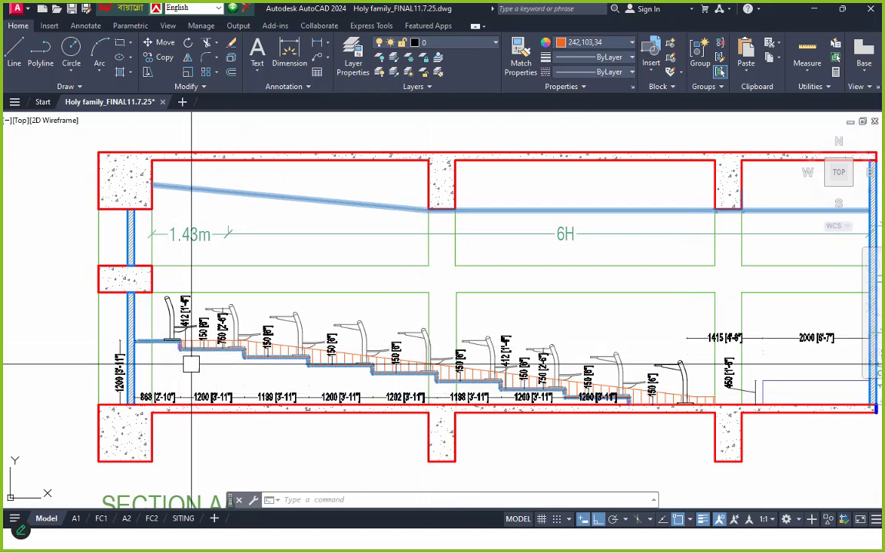
pyautogui.scroll(2, 415, 372)
pyautogui.moveTo(427, 372); pyautogui.dragTo(673, 372, button='middle')
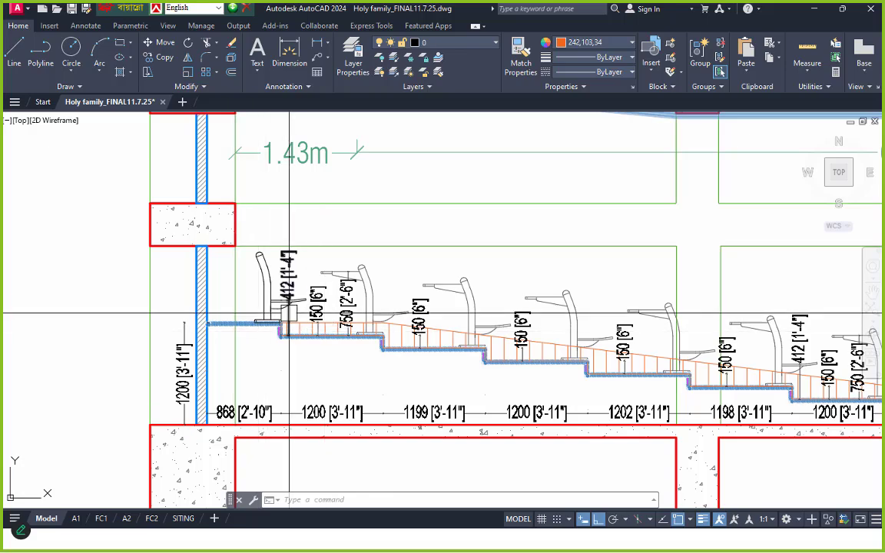
pyautogui.scroll(-4, 281, 308)
pyautogui.moveTo(542, 357); pyautogui.dragTo(361, 358, button='middle')
pyautogui.scroll(4, 269, 341)
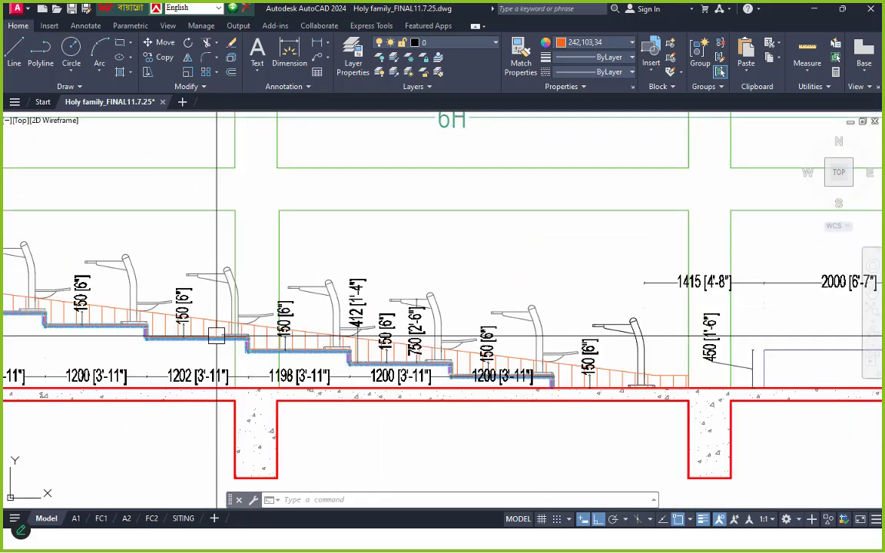
pyautogui.moveTo(233, 355); pyautogui.dragTo(497, 343, button='middle')
pyautogui.moveTo(129, 313); pyautogui.dragTo(218, 328, button='middle')
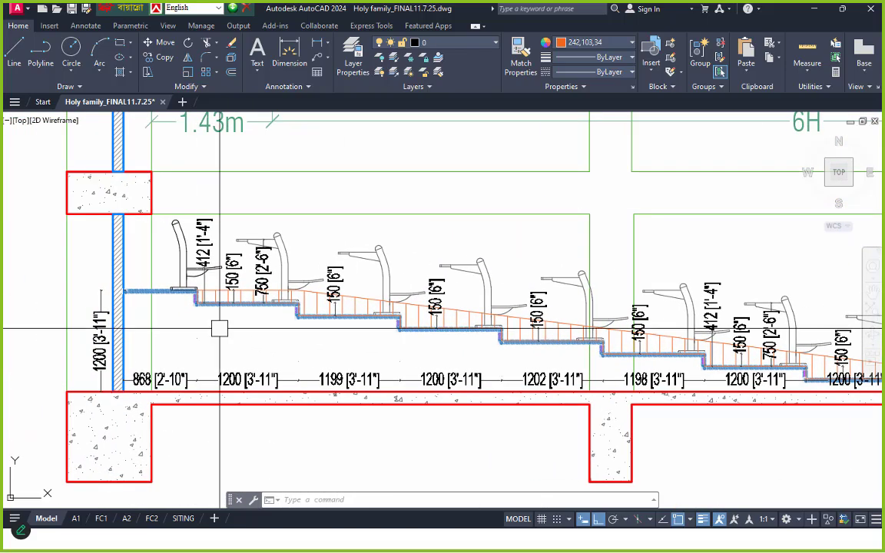
pyautogui.scroll(-4, 219, 328)
pyautogui.scroll(4, 553, 353)
pyautogui.scroll(4, 640, 348)
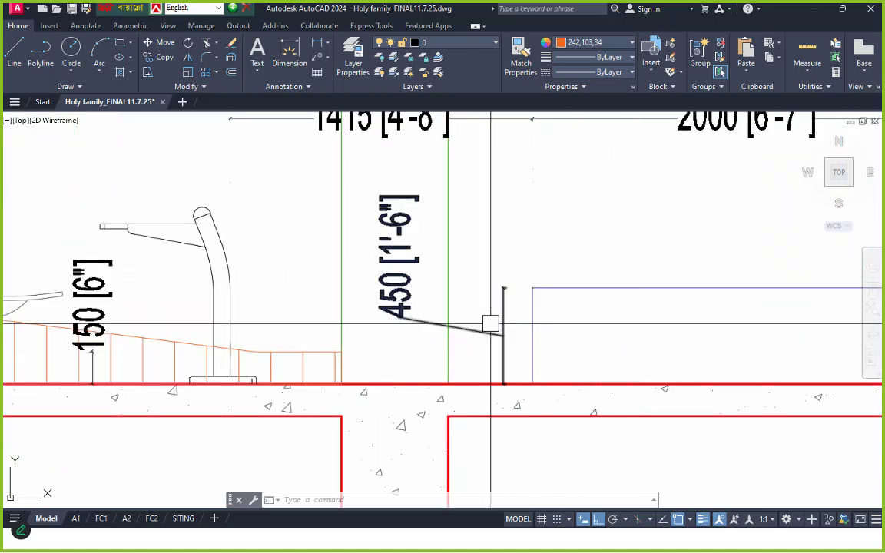
pyautogui.press('Escape')
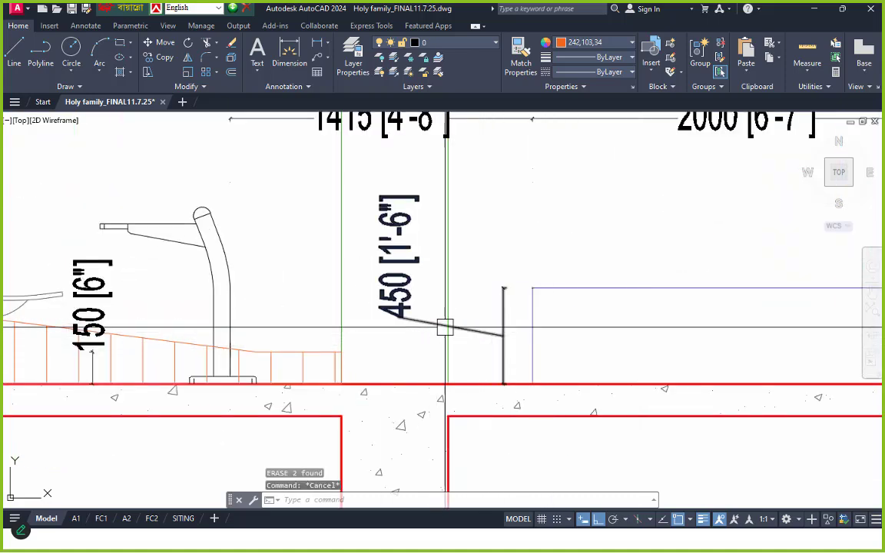
pyautogui.click(399, 312)
pyautogui.click(398, 314)
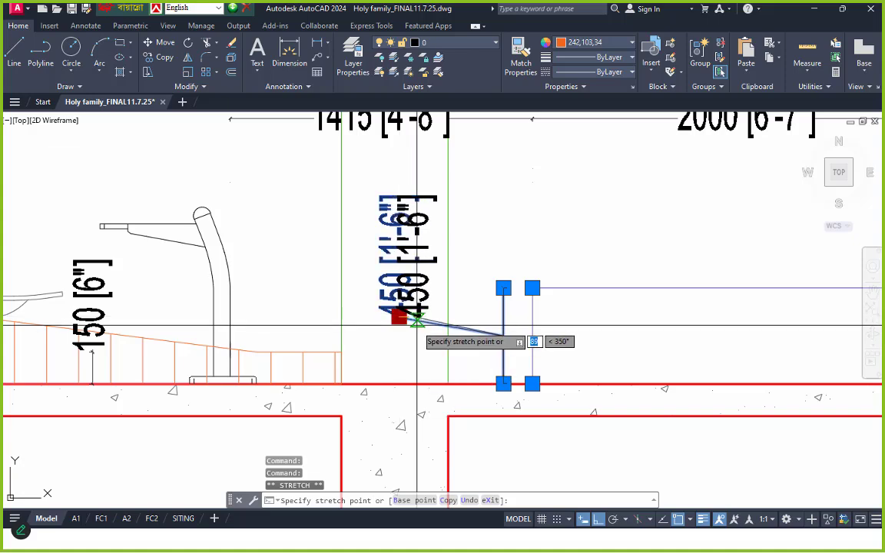
pyautogui.press('Escape')
# Review the full stepped seating profile and its dimensions in Section AA against the Room 602 plan above it
pyautogui.scroll(-2, 338, 334)
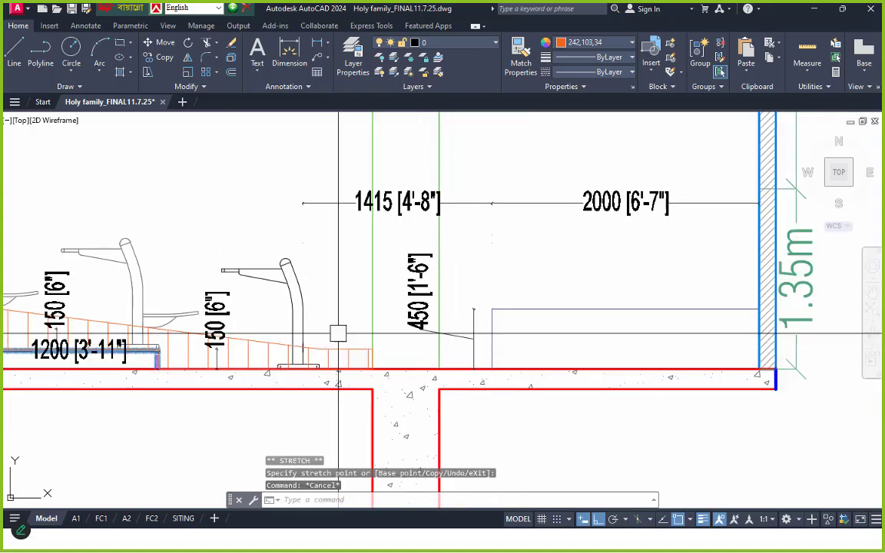
pyautogui.scroll(-2, 329, 305)
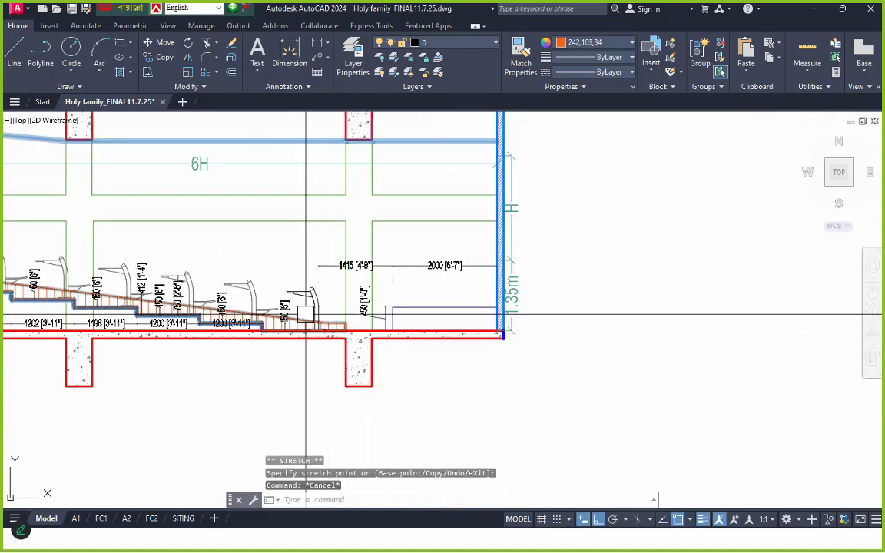
pyautogui.moveTo(306, 315); pyautogui.dragTo(421, 338, button='middle')
pyautogui.scroll(-4, 425, 328)
pyautogui.moveTo(407, 259); pyautogui.dragTo(404, 352, button='middle')
pyautogui.scroll(4, 342, 438)
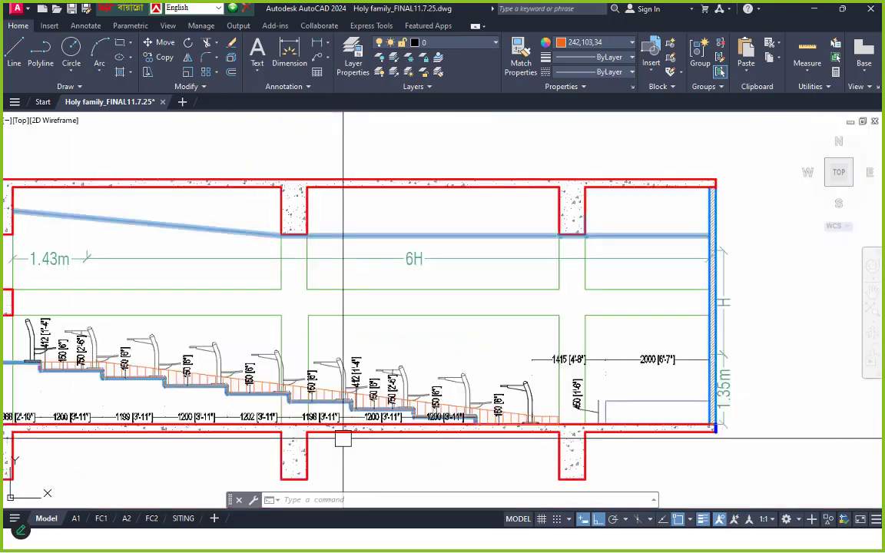
pyautogui.scroll(-6, 270, 470)
pyautogui.moveTo(179, 335); pyautogui.dragTo(182, 386, button='middle')
pyautogui.scroll(6, 247, 454)
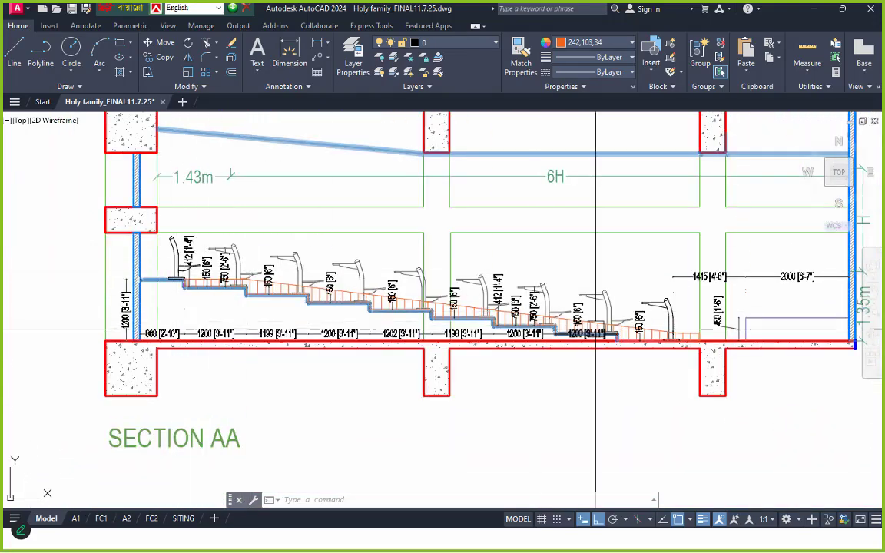
pyautogui.scroll(-3, 421, 329)
pyautogui.moveTo(494, 347); pyautogui.dragTo(469, 459, button='middle')
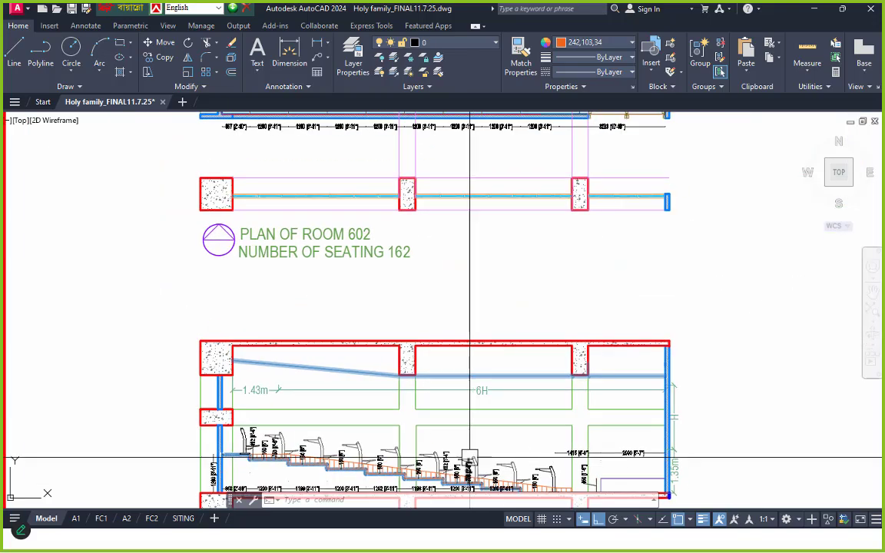
pyautogui.scroll(-6, 470, 457)
pyautogui.scroll(4, 452, 321)
pyautogui.moveTo(522, 347)
pyautogui.mouseDown(button='middle')
pyautogui.moveTo(477, 343)
pyautogui.moveTo(445, 281)
pyautogui.mouseUp(button='middle')
pyautogui.scroll(-4, 477, 343)
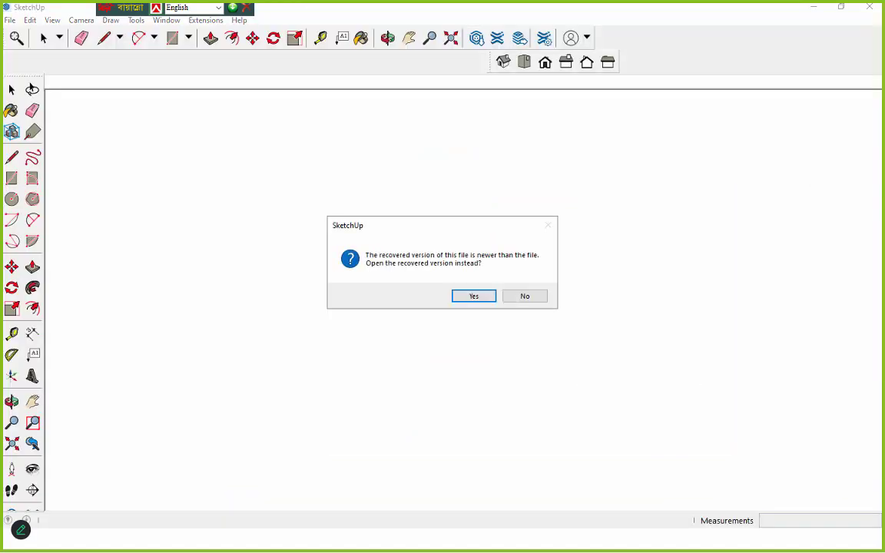
# Open the Final 29 model in SketchUp, declining the recovered version and accepting the file version warning
pyautogui.click(525, 297)
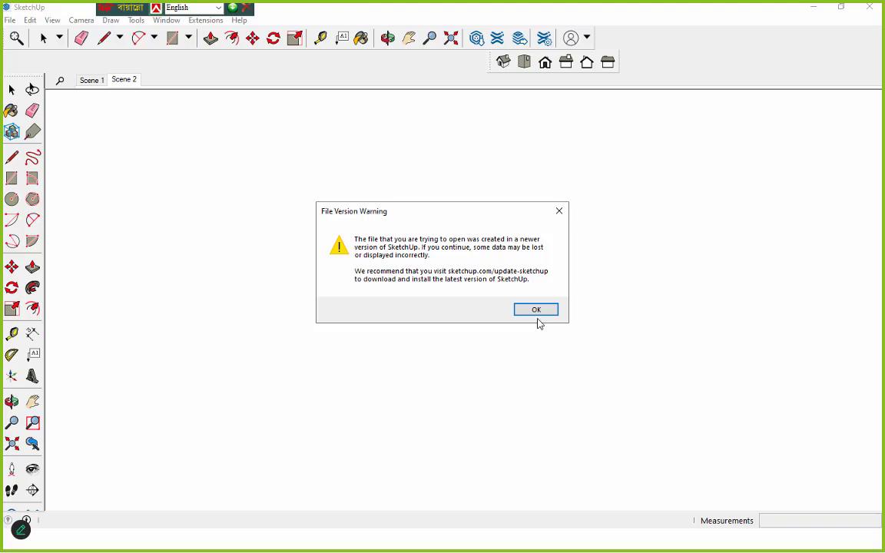
pyautogui.click(536, 310)
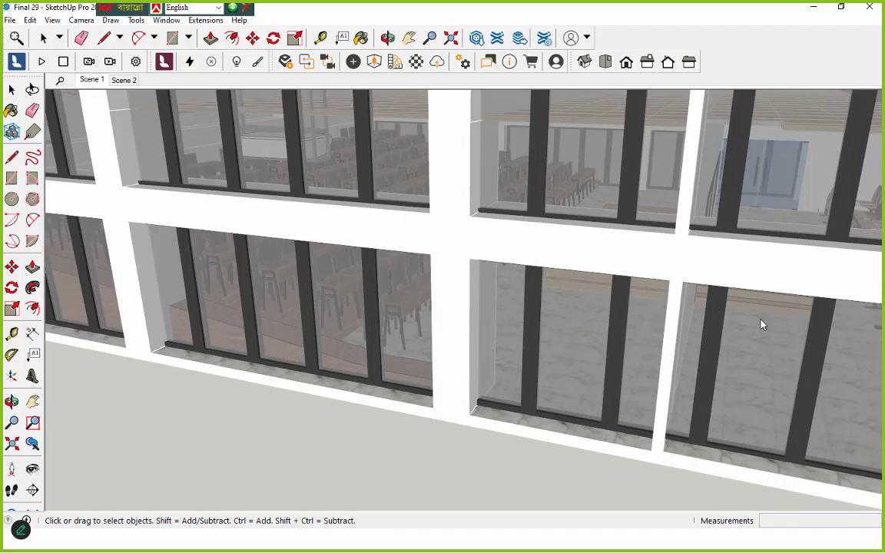
pyautogui.scroll(-6, 482, 311)
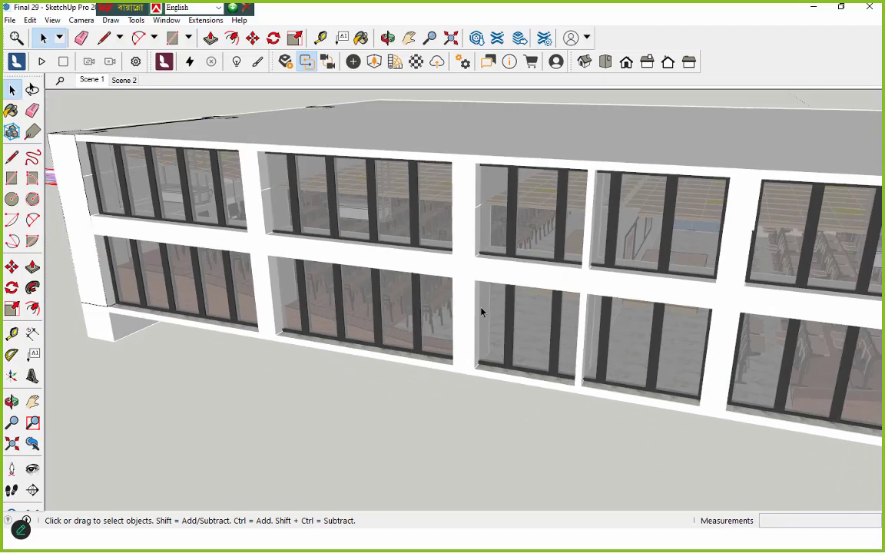
# Inspect the building's exterior facades and the stepped platform seen through the glazing
pyautogui.moveTo(481, 311); pyautogui.dragTo(525, 249, button='middle')
pyautogui.scroll(3, 462, 248)
pyautogui.scroll(3, 464, 248)
pyautogui.moveTo(467, 248); pyautogui.dragTo(851, 251, button='middle')
pyautogui.scroll(-2, 730, 273)
pyautogui.scroll(-6, 728, 260)
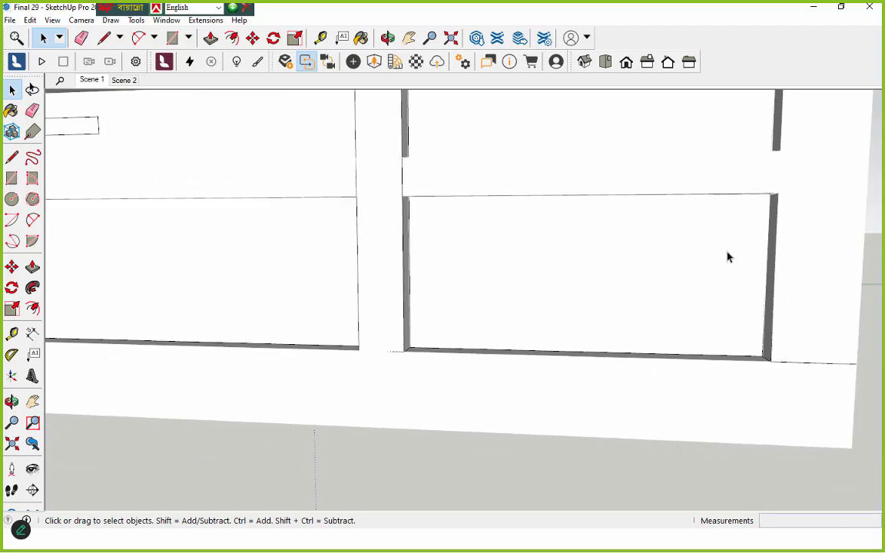
pyautogui.moveTo(478, 329); pyautogui.dragTo(814, 315, button='middle')
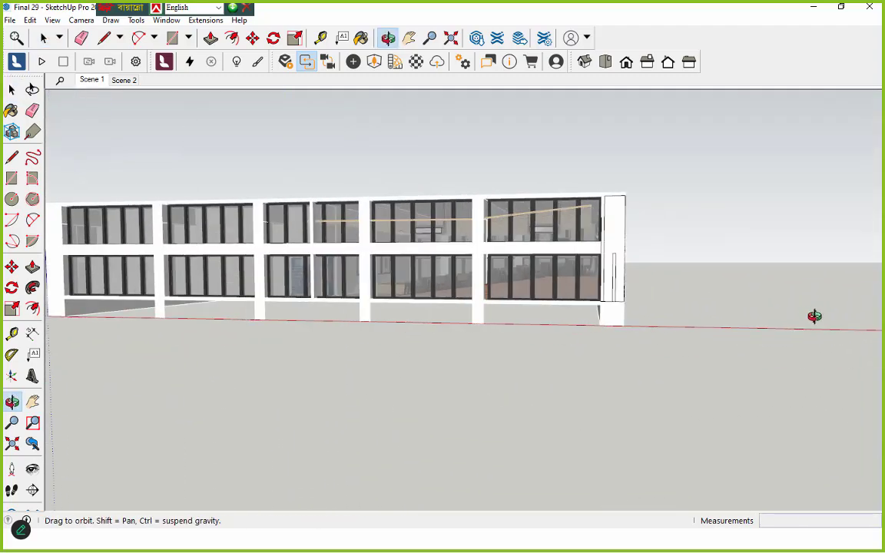
pyautogui.scroll(2, 546, 328)
pyautogui.scroll(3, 390, 294)
pyautogui.scroll(8, 389, 294)
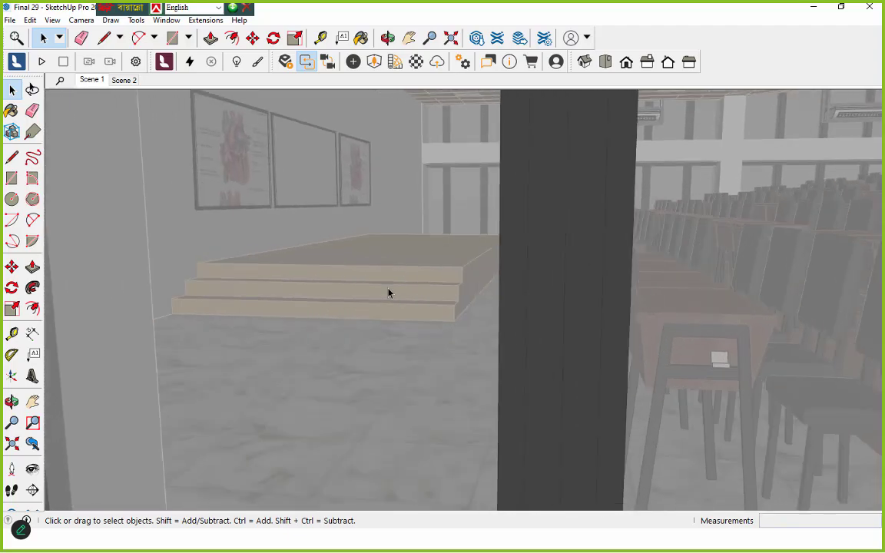
# Examine the front desk row, stepped seating and floor clearance to the platform inside the gallery
pyautogui.moveTo(389, 292); pyautogui.dragTo(853, 310, button='middle')
pyautogui.scroll(8, 573, 294)
pyautogui.scroll(-4, 768, 311)
pyautogui.scroll(-2, 675, 311)
pyautogui.moveTo(648, 310); pyautogui.dragTo(844, 430, button='middle')
pyautogui.moveTo(583, 361); pyautogui.dragTo(860, 369, button='middle')
pyautogui.moveTo(716, 370); pyautogui.dragTo(741, 362, button='middle')
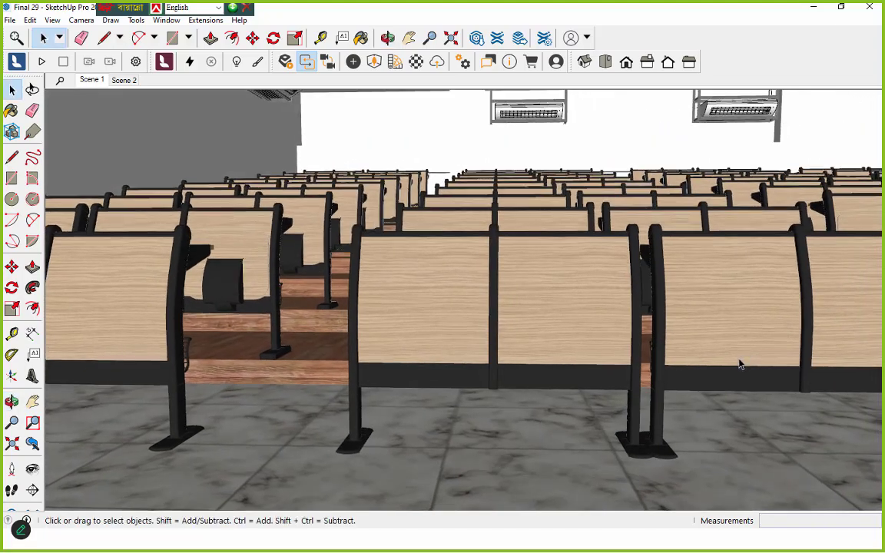
pyautogui.scroll(-3, 741, 361)
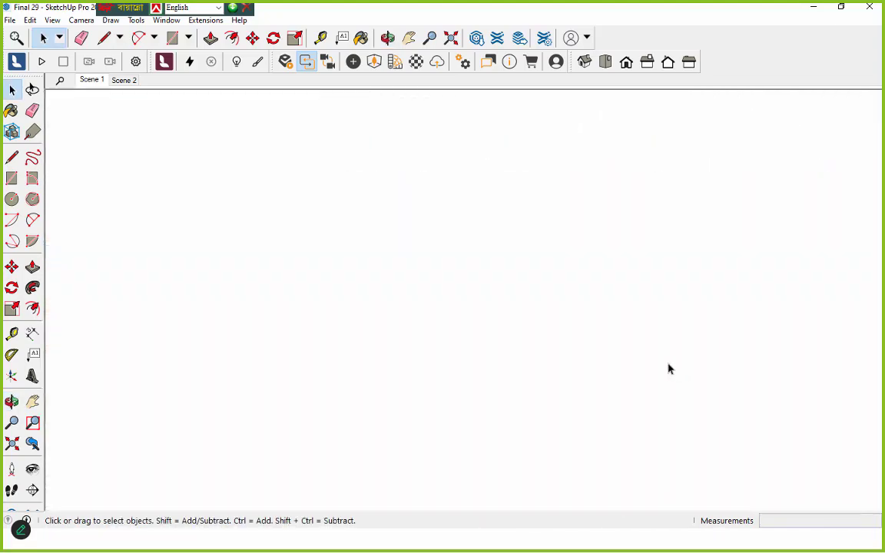
pyautogui.scroll(3, 669, 369)
pyautogui.moveTo(667, 366); pyautogui.dragTo(865, 350, button='middle')
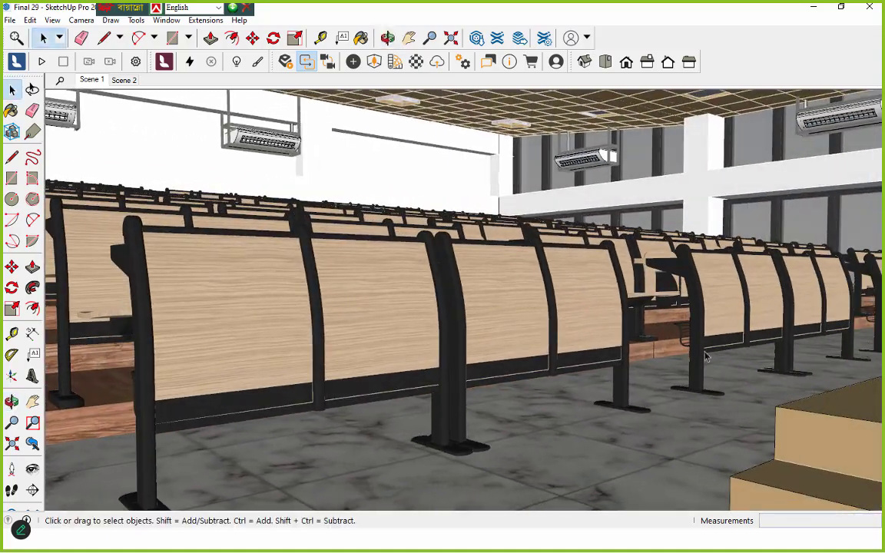
pyautogui.scroll(3, 669, 356)
pyautogui.moveTo(668, 356); pyautogui.dragTo(607, 410, button='middle')
pyautogui.scroll(-3, 579, 395)
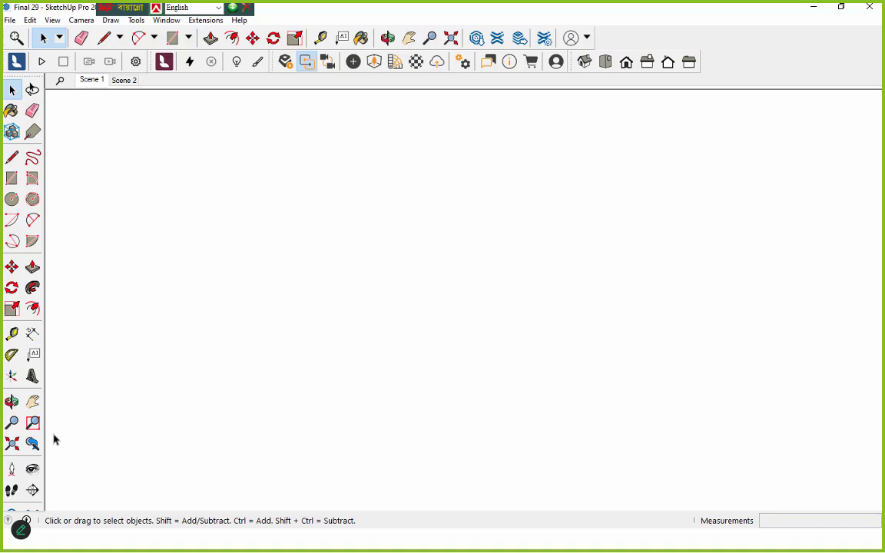
# Place a section plane on the long glazed facade, parallel to it, and keep the default name Section 1
pyautogui.click(31, 492)
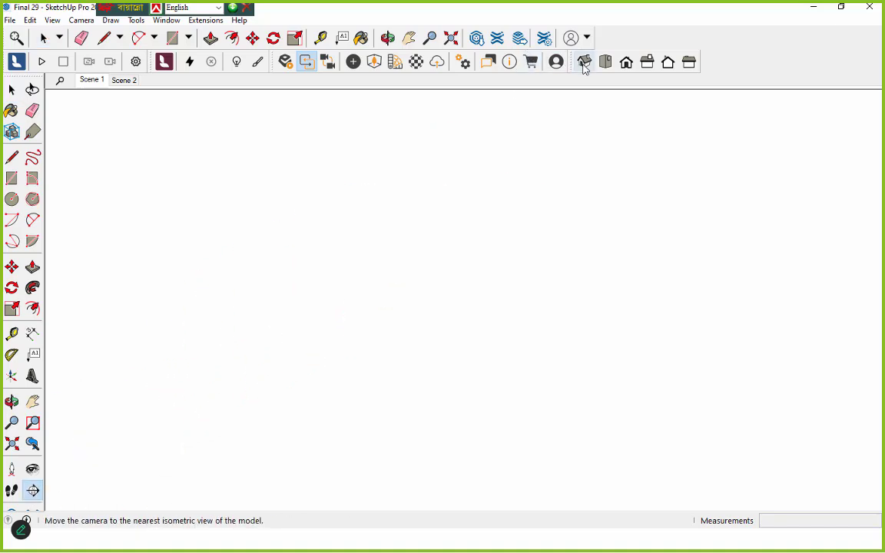
pyautogui.scroll(-3, 533, 237)
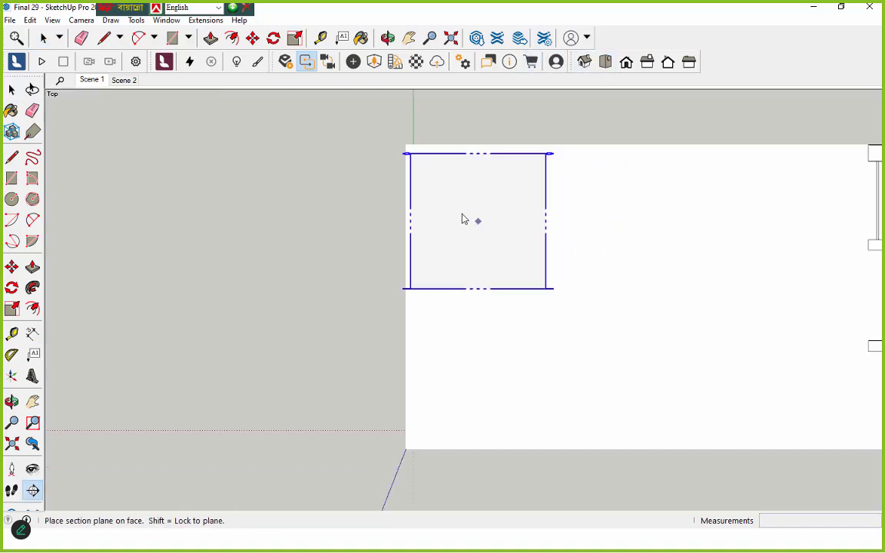
pyautogui.moveTo(456, 248); pyautogui.dragTo(430, 307, button='middle')
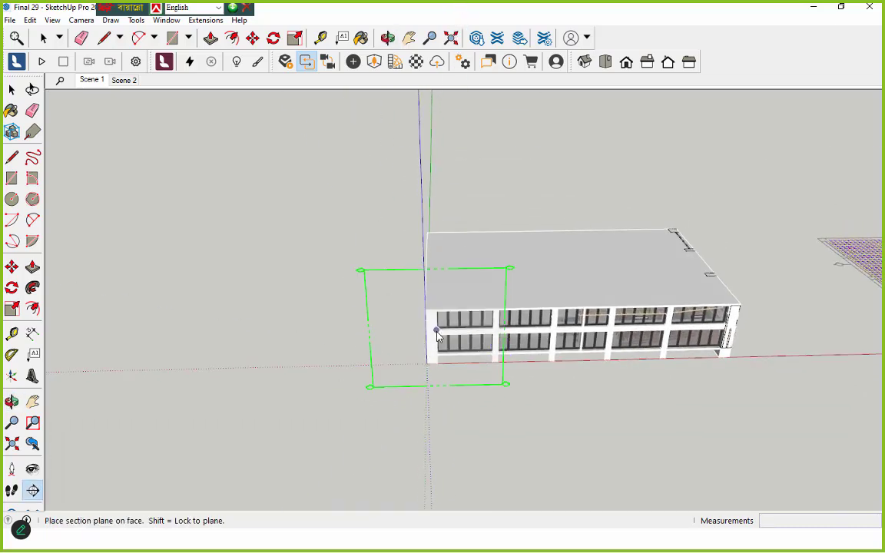
pyautogui.click(435, 333)
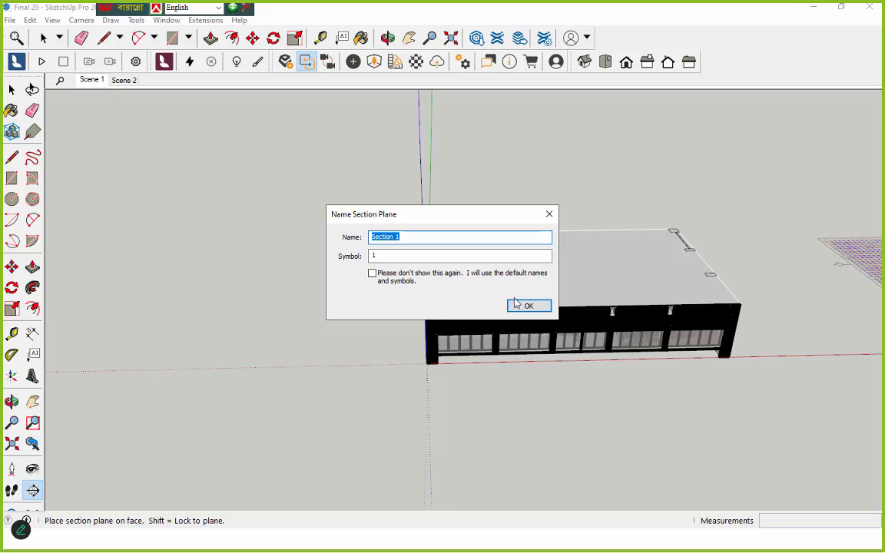
pyautogui.click(517, 304)
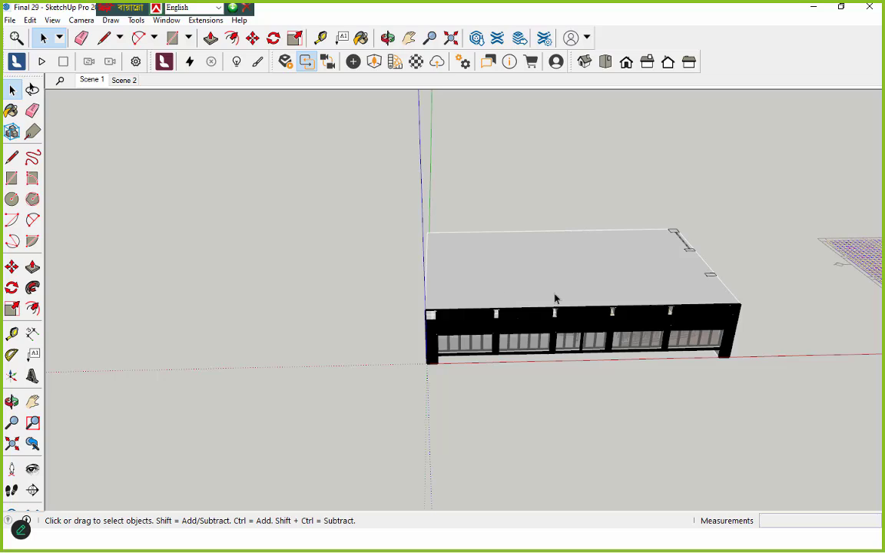
# Move the section plane about 4787 mm along the green axis into the building to cut through the seating
pyautogui.moveTo(439, 380); pyautogui.dragTo(685, 345, button='middle')
pyautogui.scroll(-5, 622, 350)
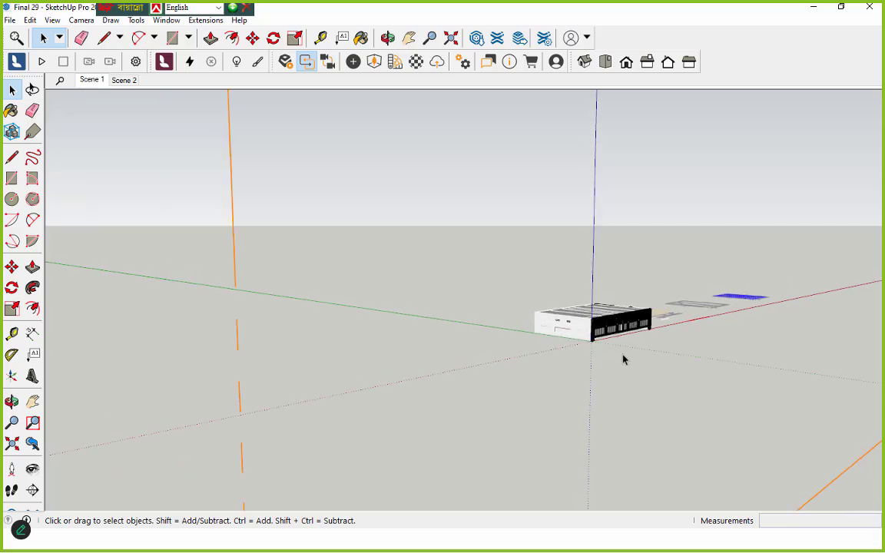
pyautogui.click(659, 114)
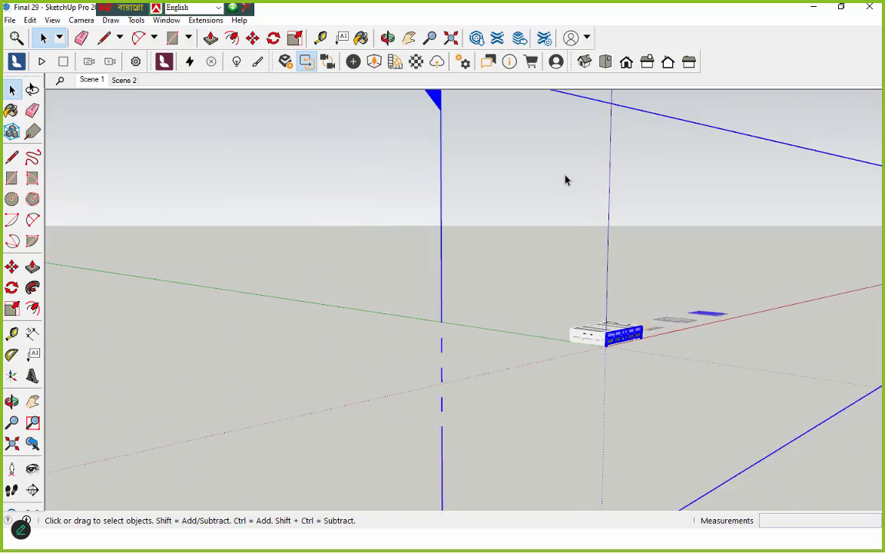
pyautogui.click(251, 39)
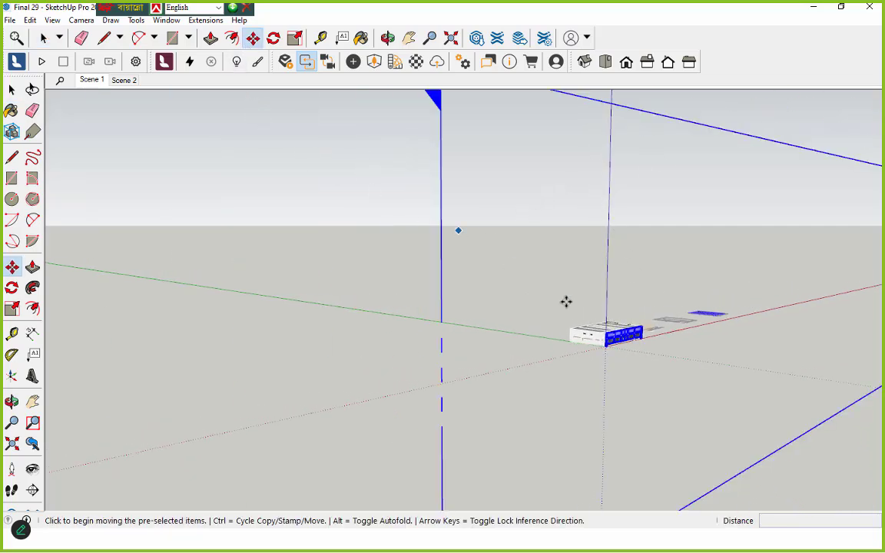
pyautogui.click(821, 435)
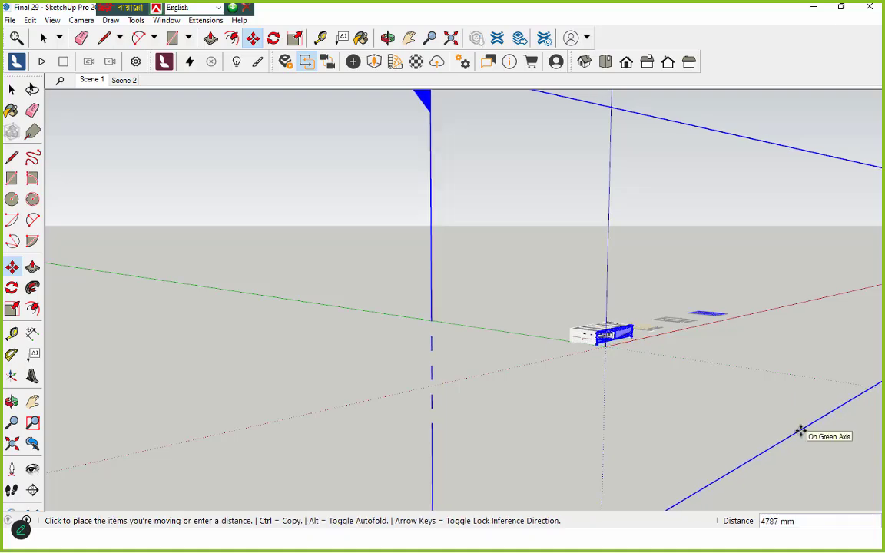
pyautogui.click(800, 432)
# Move the section plane about 4567 mm deeper along the green axis so it cuts further through the gallery seating
pyautogui.scroll(6, 629, 346)
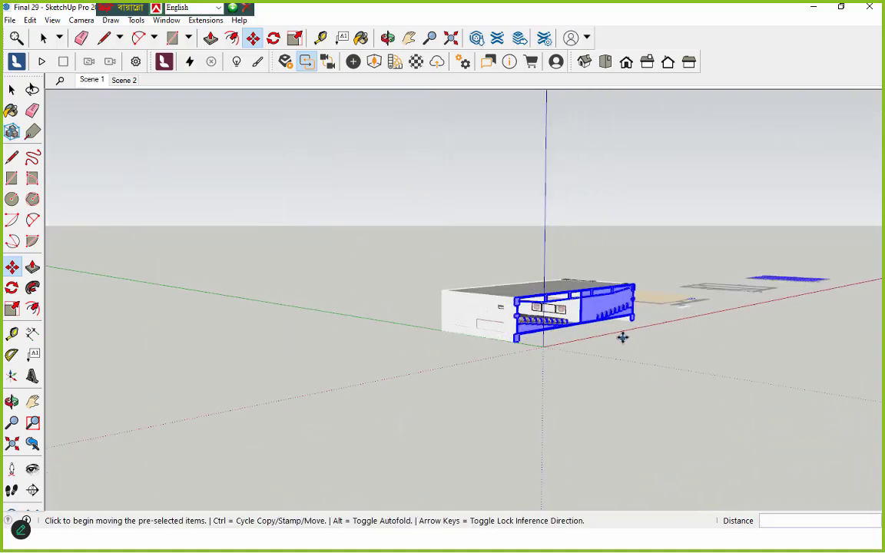
pyautogui.moveTo(611, 312); pyautogui.dragTo(357, 310, button='middle')
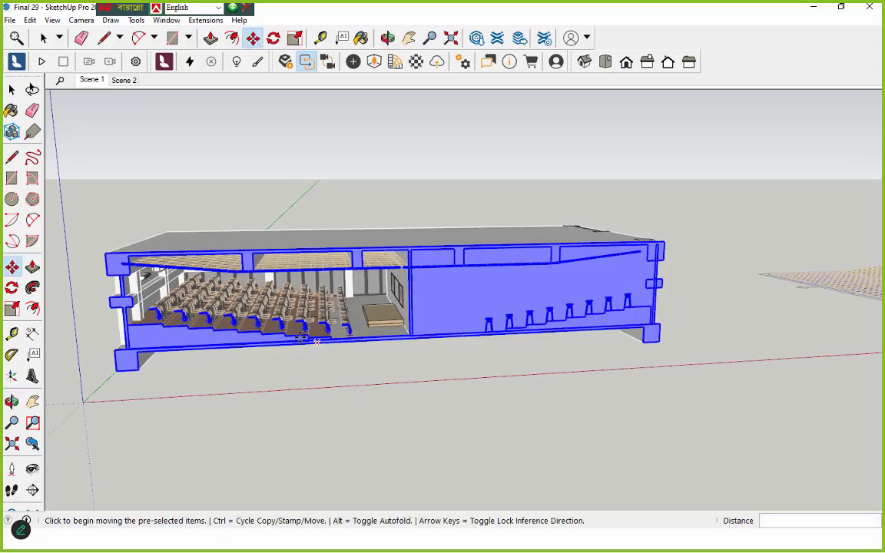
pyautogui.scroll(4, 299, 338)
pyautogui.scroll(5, 300, 338)
pyautogui.scroll(2, 389, 370)
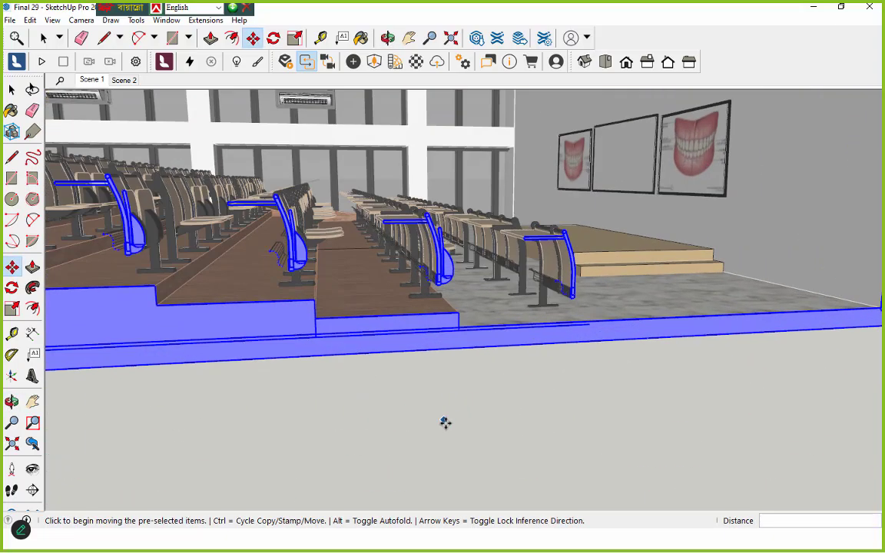
pyautogui.click(442, 420)
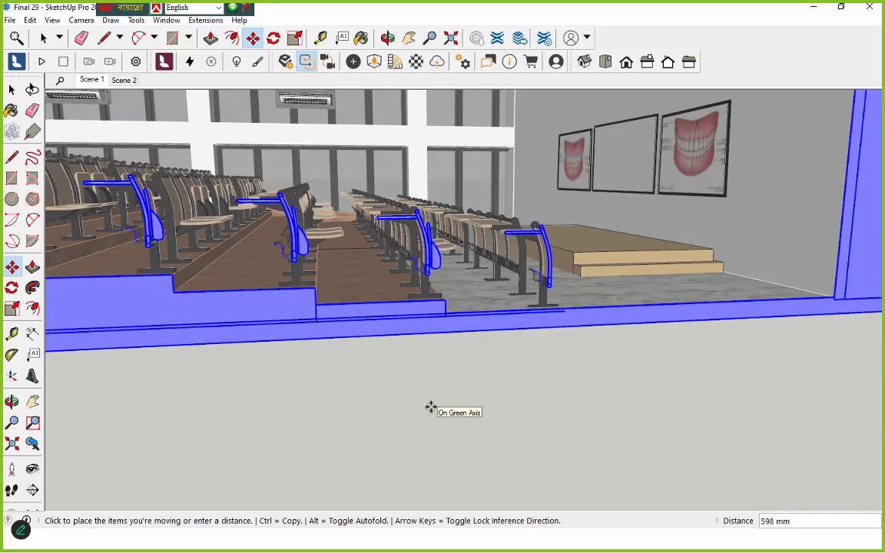
pyautogui.scroll(-3, 484, 439)
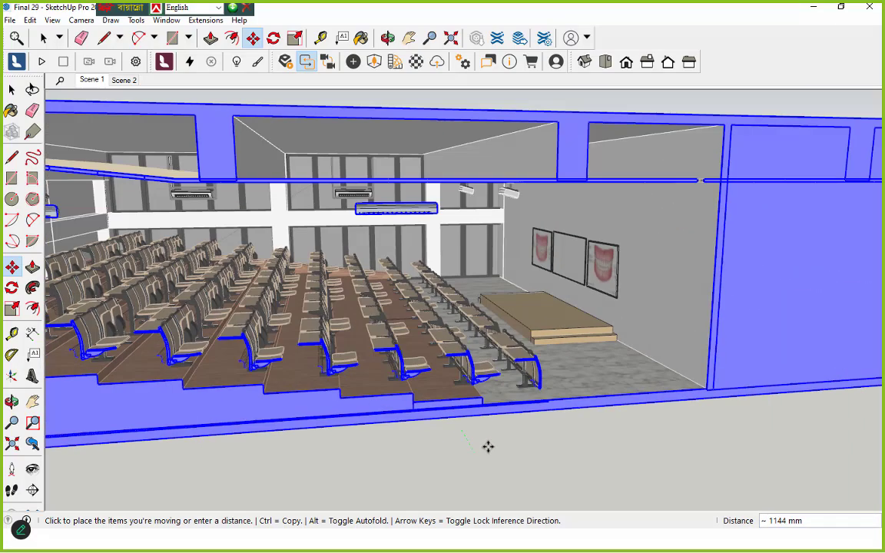
pyautogui.scroll(-8, 487, 441)
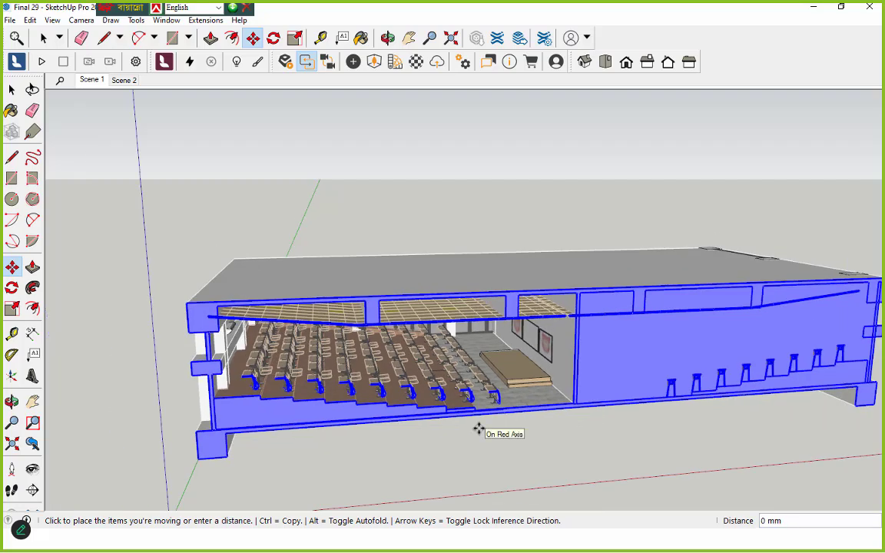
pyautogui.click(479, 429)
pyautogui.click(487, 456)
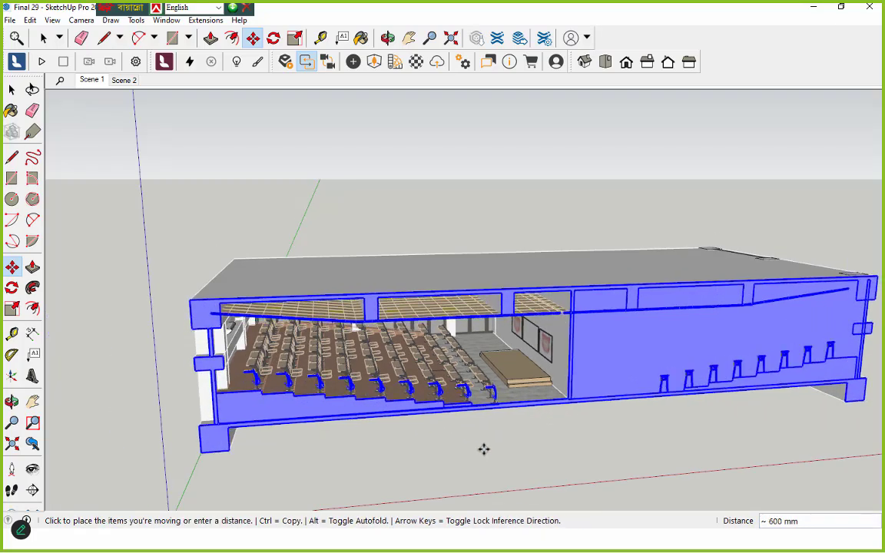
pyautogui.click(469, 413)
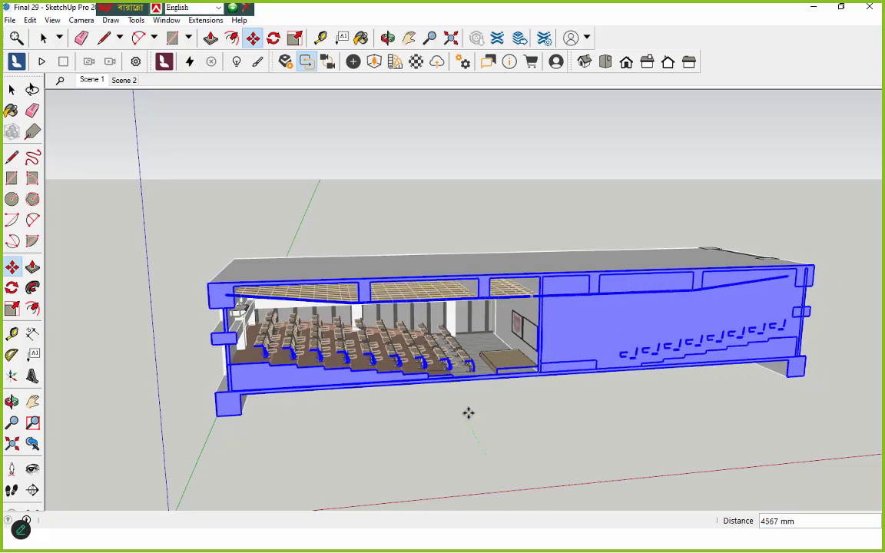
# Move the section plane about 518 mm further along the green axis so it cuts through the end seats of the rows
pyautogui.scroll(3, 472, 343)
pyautogui.moveTo(469, 344); pyautogui.dragTo(541, 409, button='middle')
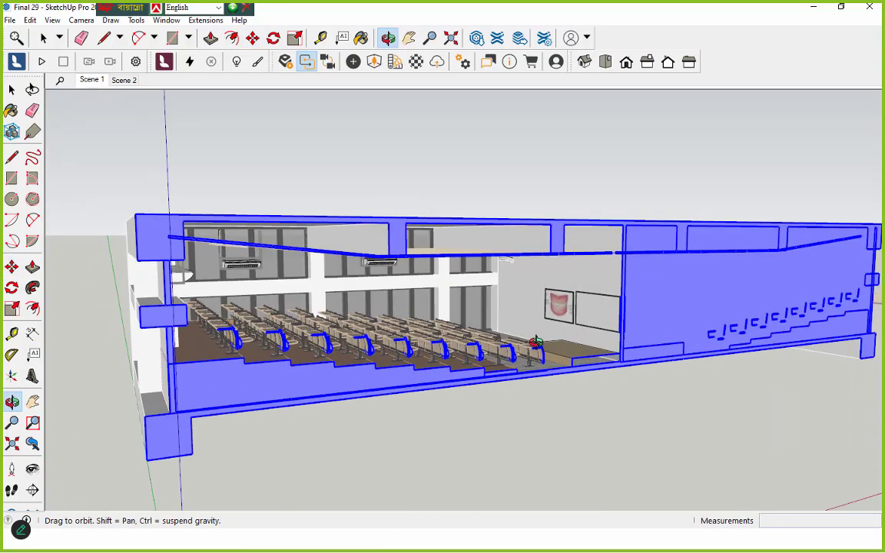
pyautogui.scroll(4, 543, 411)
pyautogui.scroll(5, 522, 384)
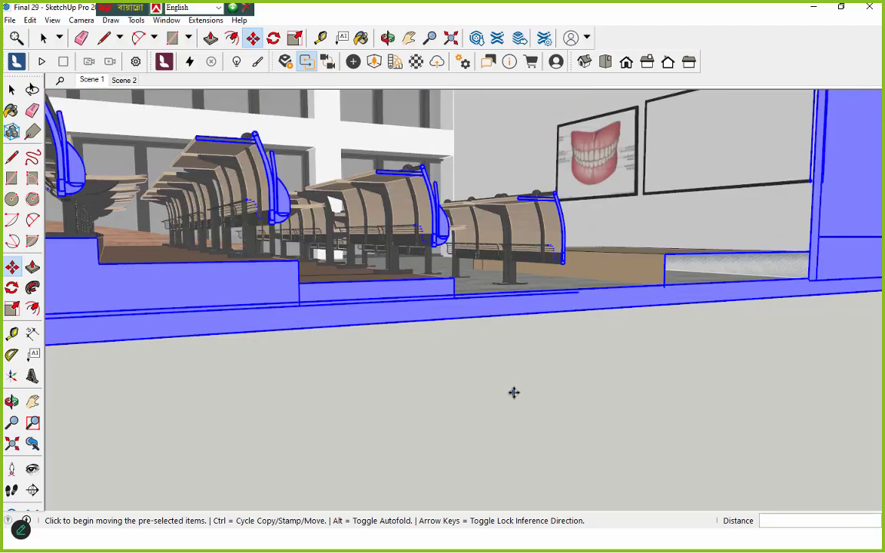
pyautogui.click(511, 390)
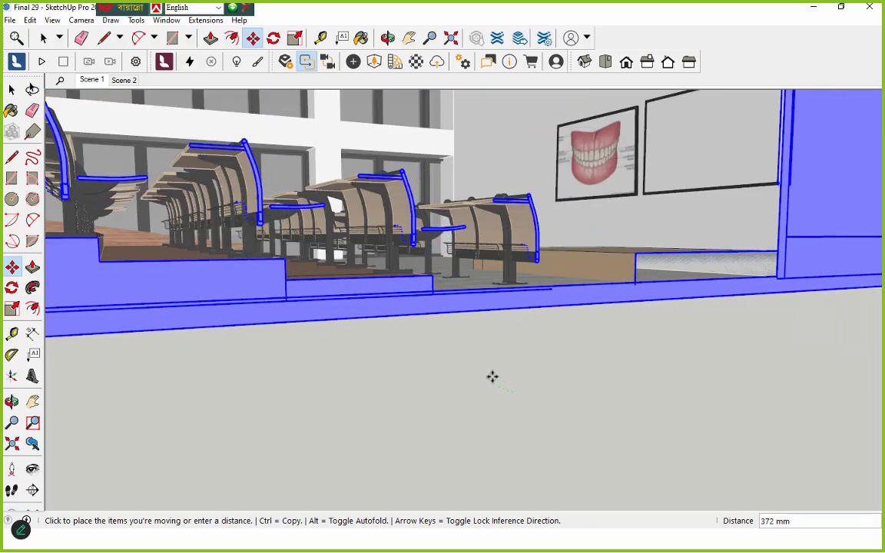
pyautogui.scroll(2, 484, 372)
pyautogui.click(484, 372)
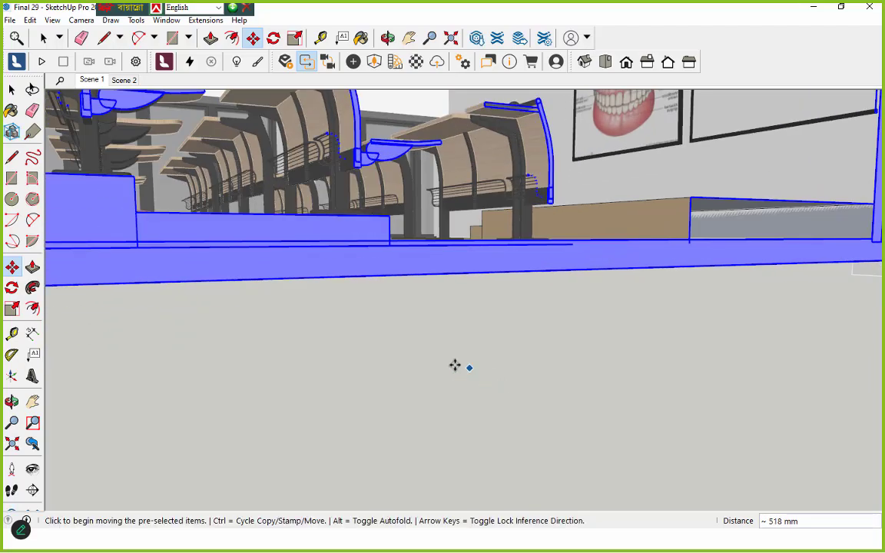
# Shift the section plane about 304 mm along the green axis until it passes the end seats and cuts the base of the desk legs
pyautogui.moveTo(454, 365); pyautogui.dragTo(504, 435, button='middle')
pyautogui.scroll(2, 661, 459)
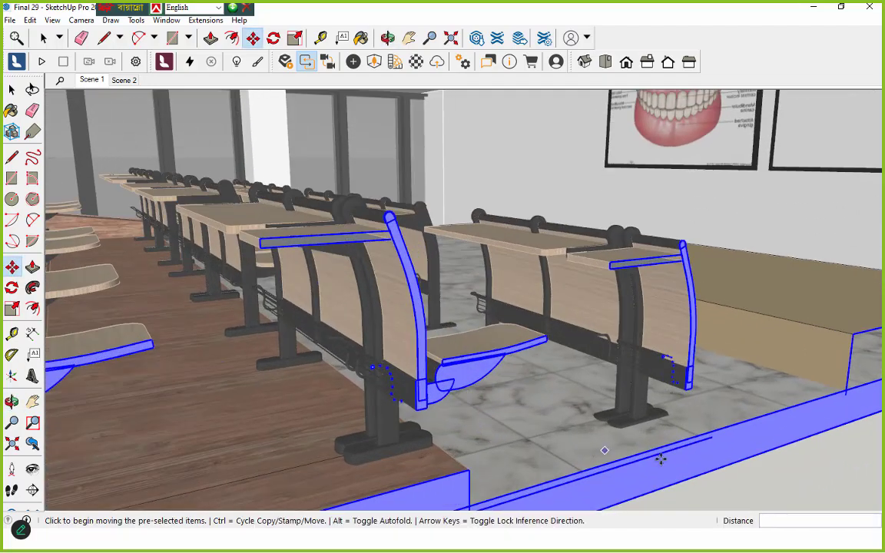
pyautogui.click(786, 477)
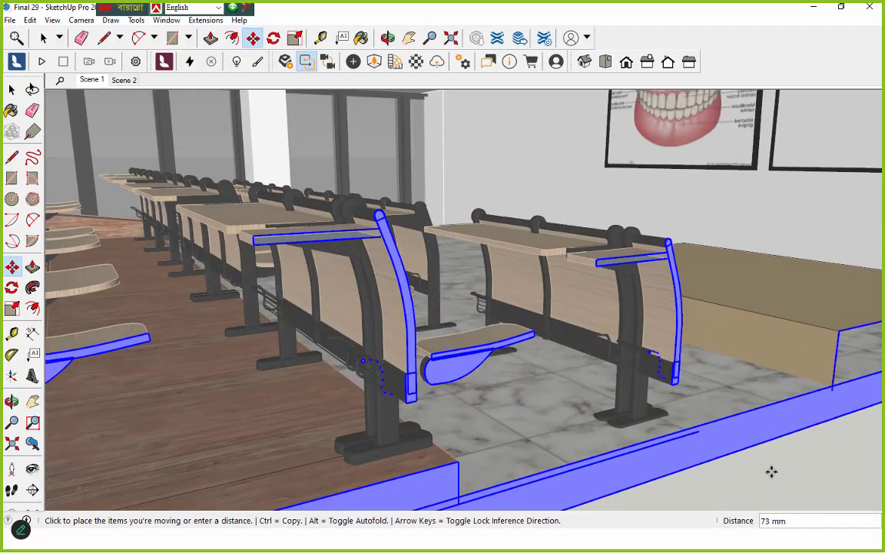
pyautogui.click(731, 450)
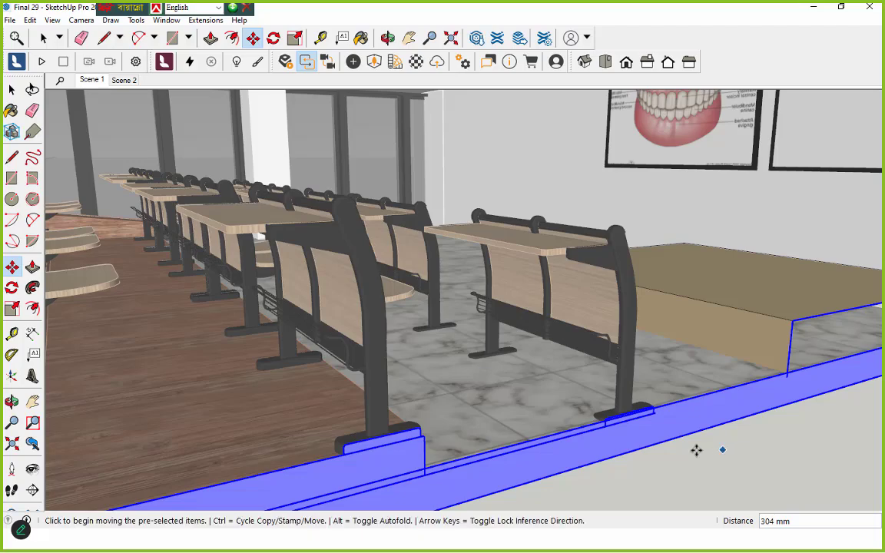
pyautogui.moveTo(695, 450); pyautogui.dragTo(578, 436, button='middle')
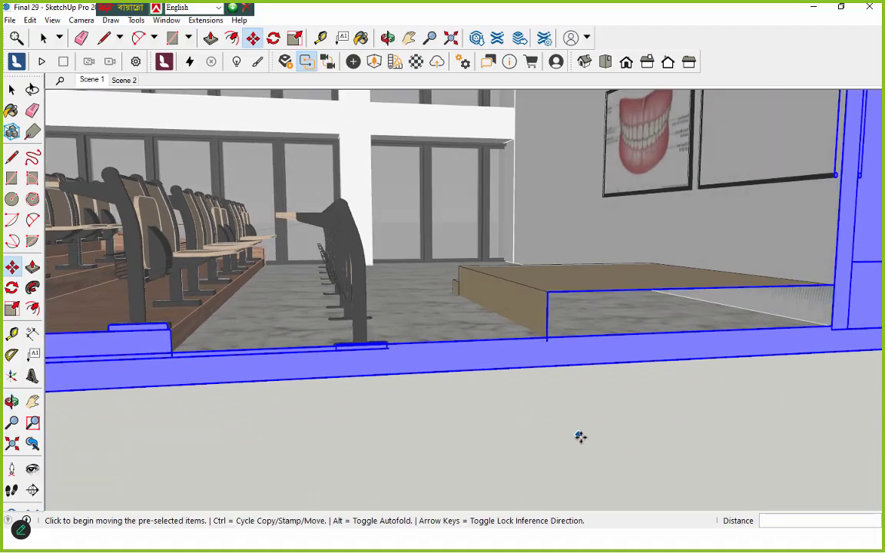
# Show the sectioned building from the standard front view and switch the camera from perspective to parallel projection
pyautogui.scroll(-5, 582, 441)
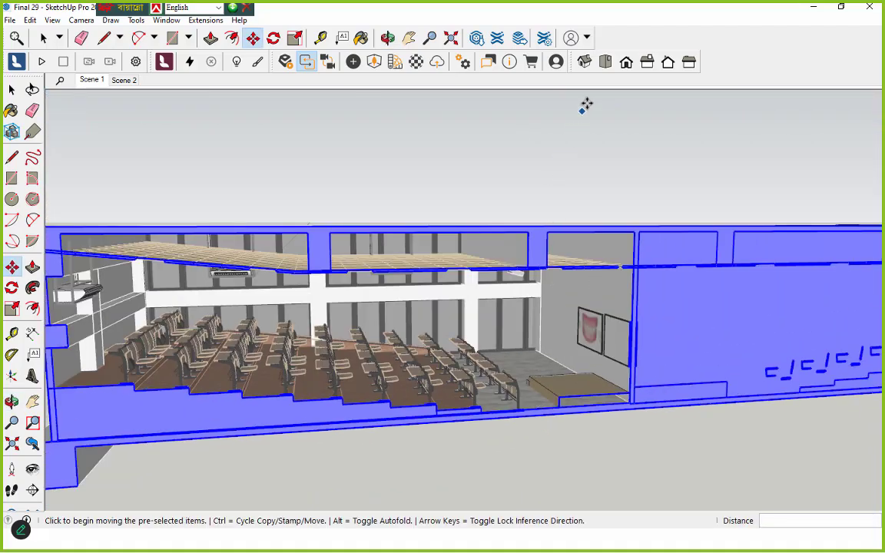
pyautogui.click(626, 61)
pyautogui.scroll(3, 288, 384)
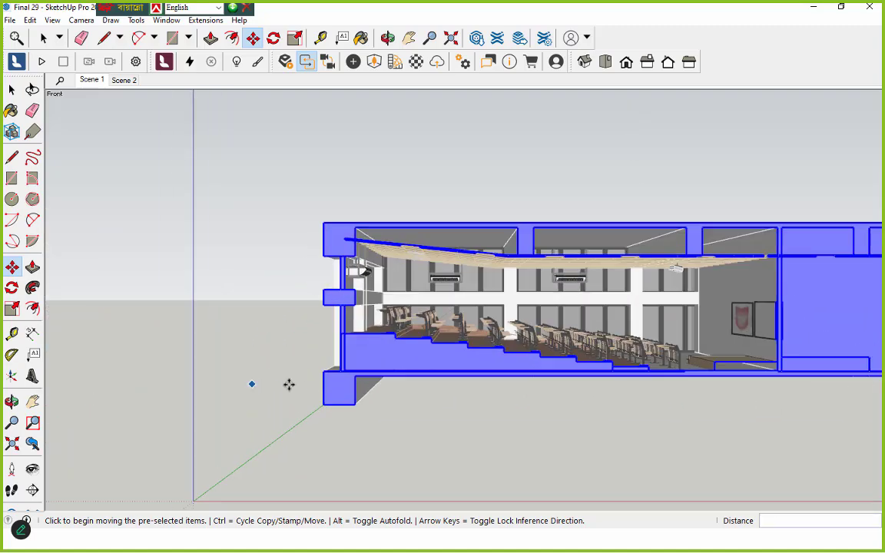
pyautogui.scroll(2, 712, 370)
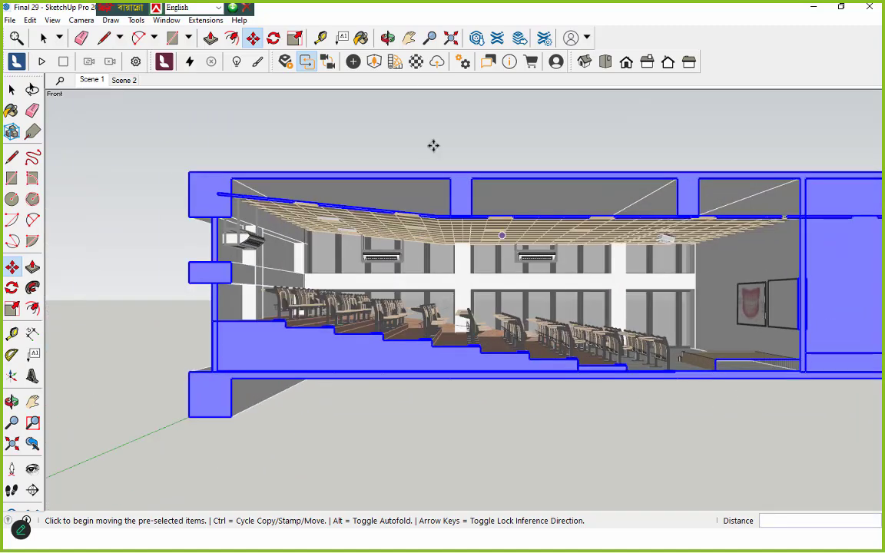
pyautogui.click(43, 37)
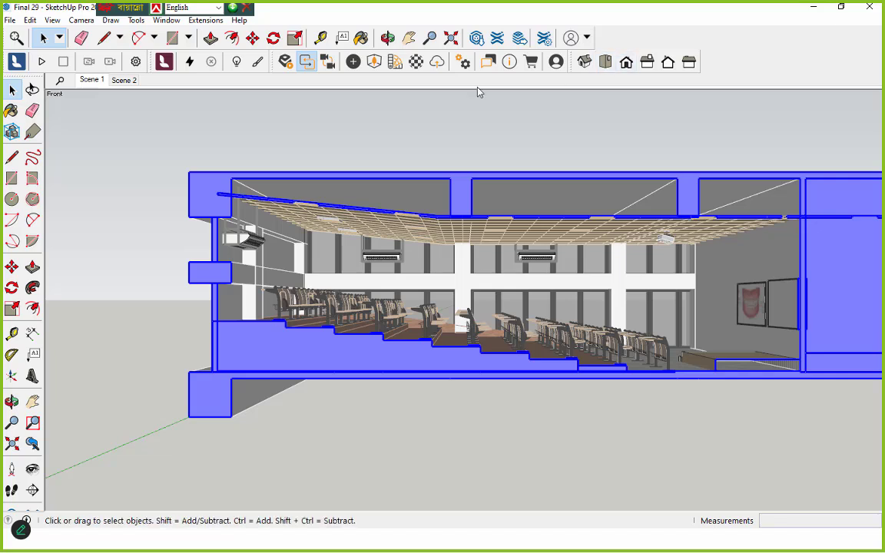
pyautogui.click(76, 22)
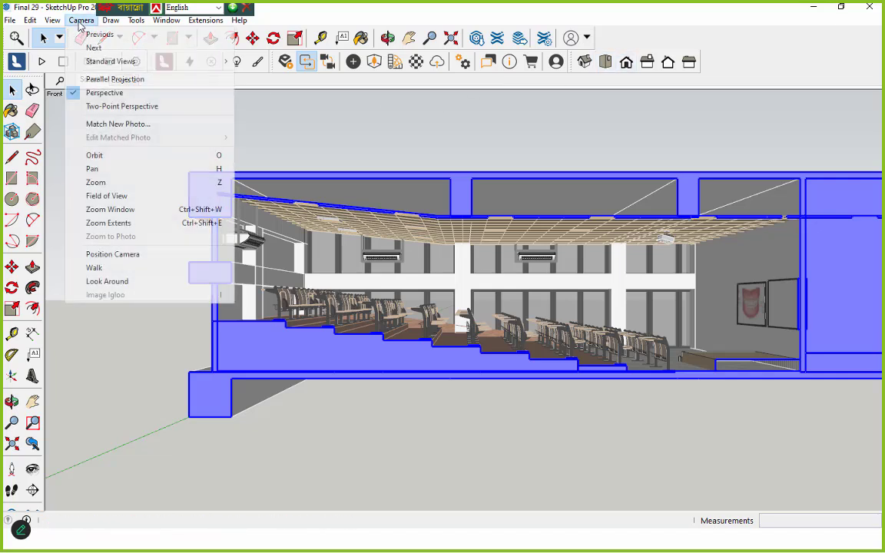
pyautogui.click(73, 94)
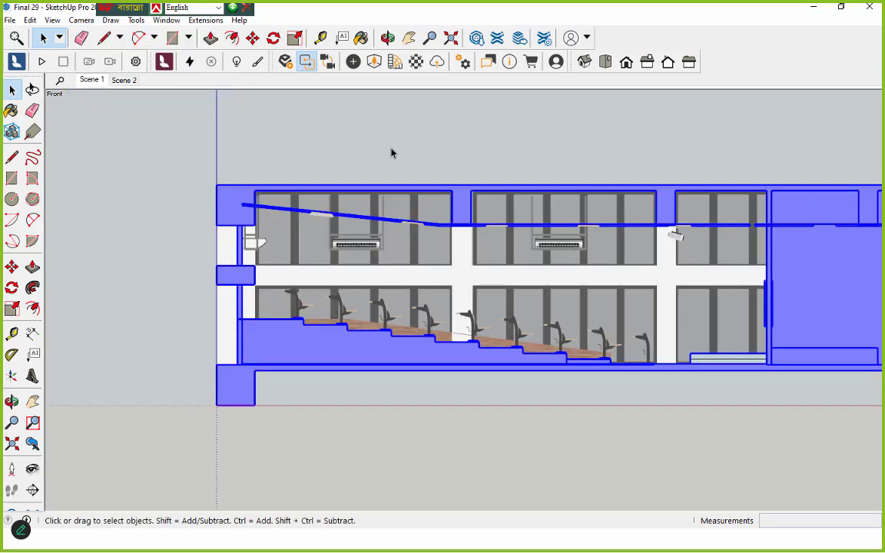
# Examine the step profile, desk positions, front floor clearance and platform in the front section of the gallery
pyautogui.scroll(2, 729, 317)
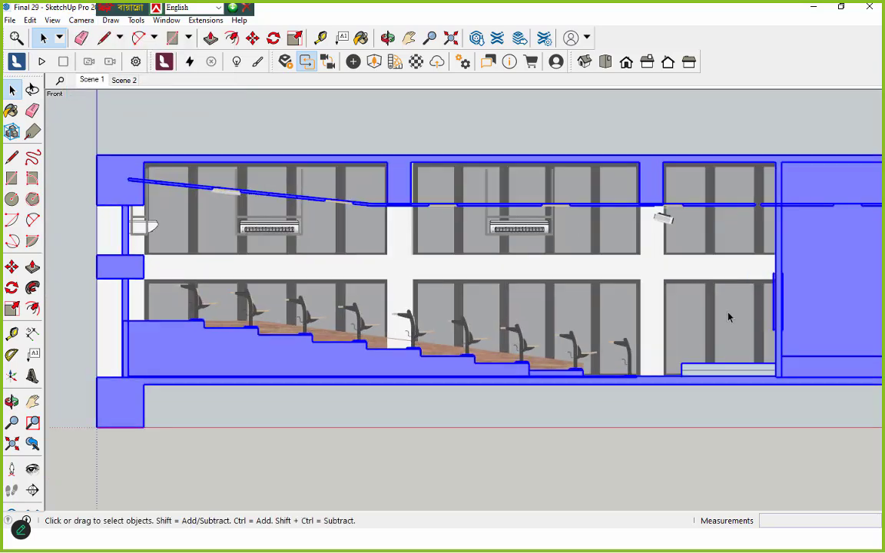
pyautogui.scroll(1, 412, 317)
pyautogui.scroll(-1, 454, 352)
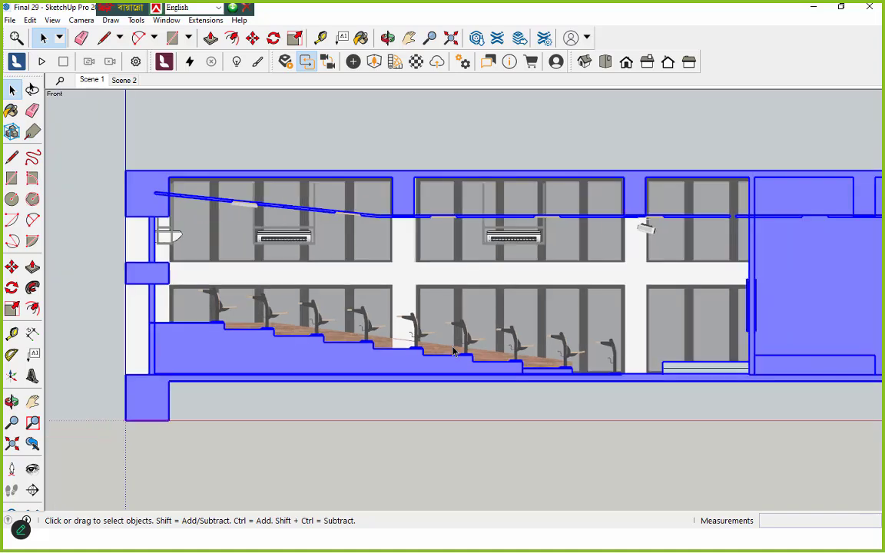
pyautogui.scroll(4, 415, 380)
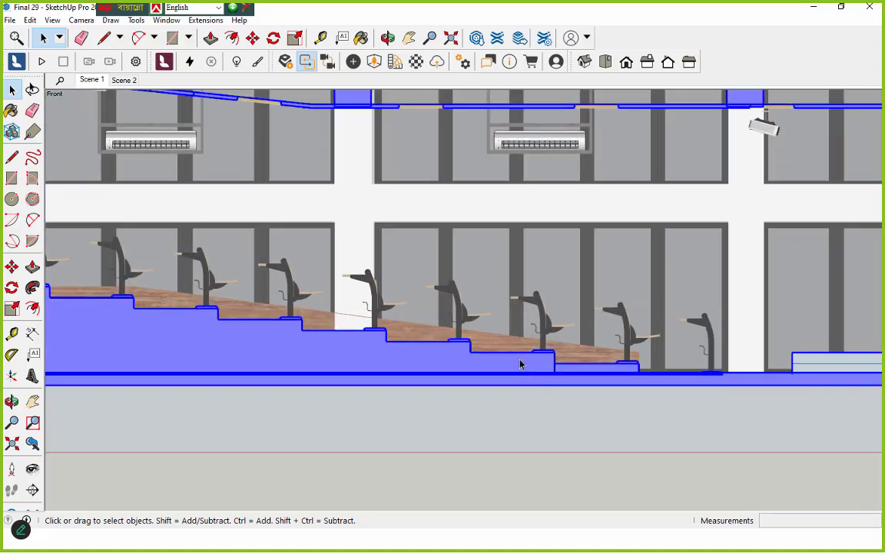
pyautogui.scroll(1, 370, 369)
pyautogui.scroll(2, 438, 312)
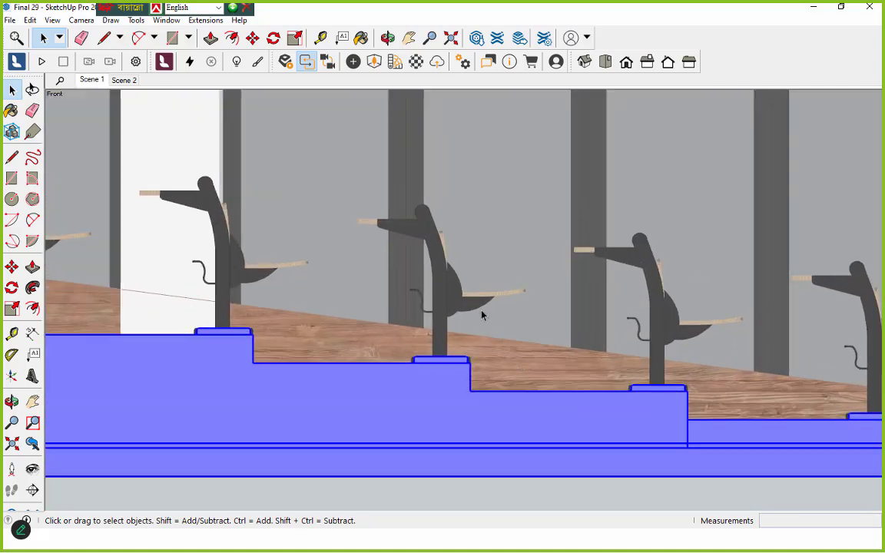
pyautogui.scroll(-6, 482, 315)
pyautogui.scroll(2, 743, 355)
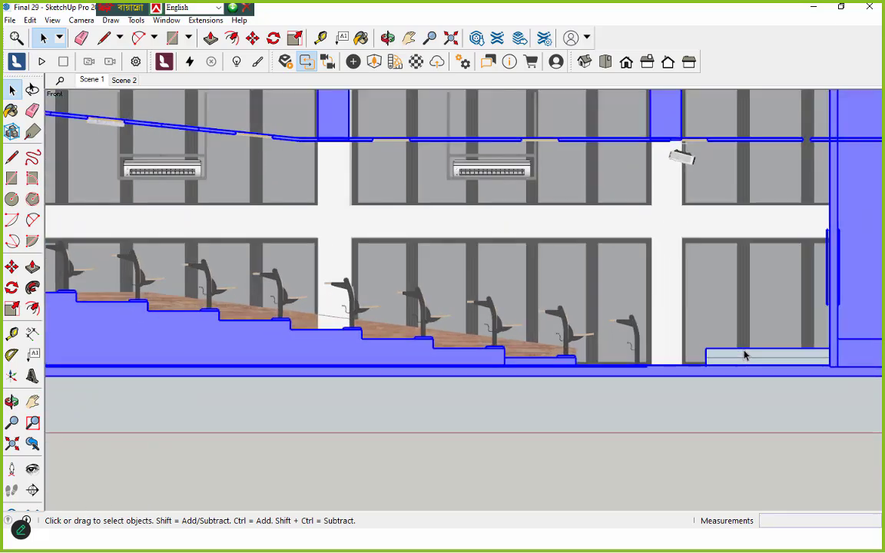
pyautogui.scroll(-1, 728, 351)
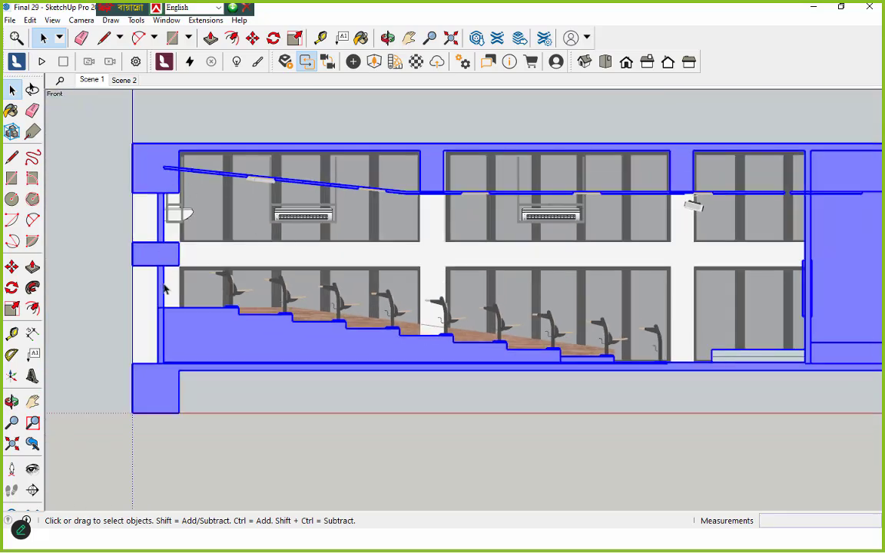
pyautogui.scroll(4, 287, 367)
pyautogui.scroll(1, 245, 327)
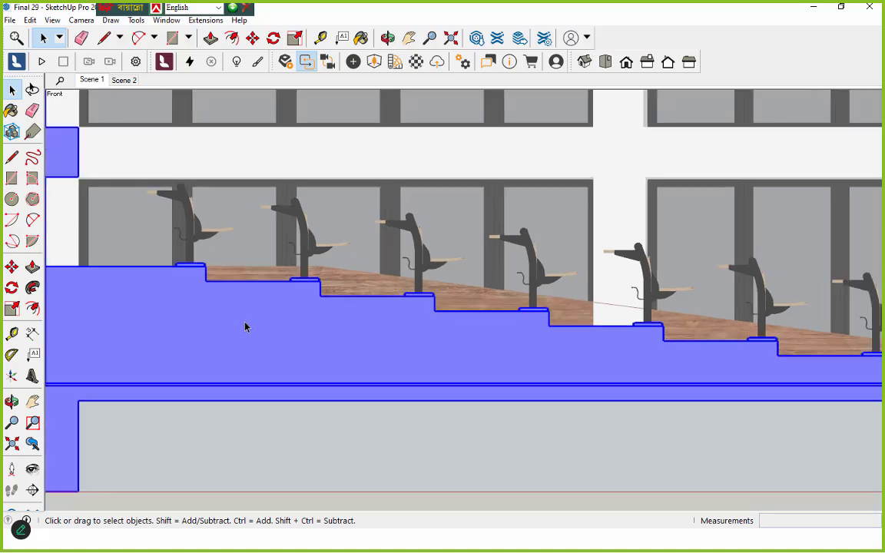
pyautogui.scroll(-4, 253, 328)
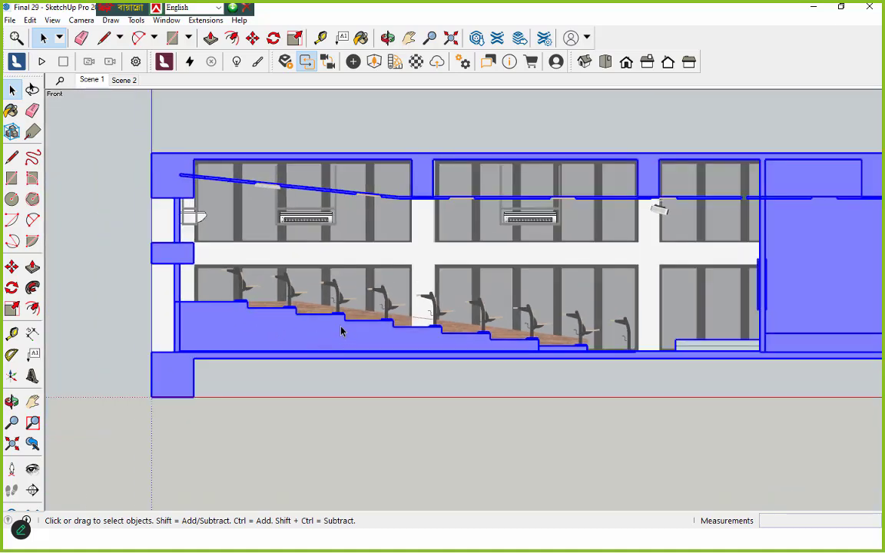
pyautogui.scroll(1, 342, 329)
pyautogui.scroll(-2, 341, 328)
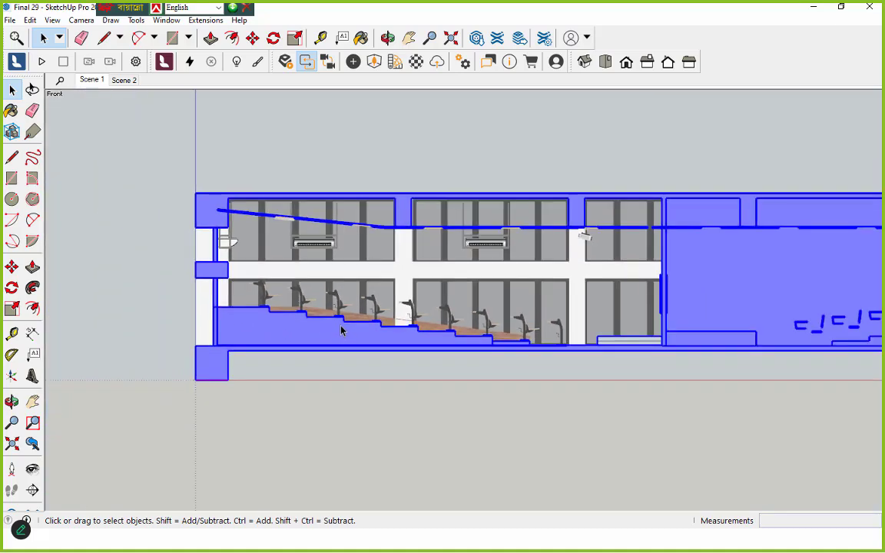
# Delete the section plane that cuts lengthwise through the gallery
pyautogui.moveTo(341, 329)
pyautogui.mouseDown(button='middle')
pyautogui.moveTo(370, 350)
pyautogui.moveTo(533, 403)
pyautogui.moveTo(605, 403)
pyautogui.mouseUp(button='middle')
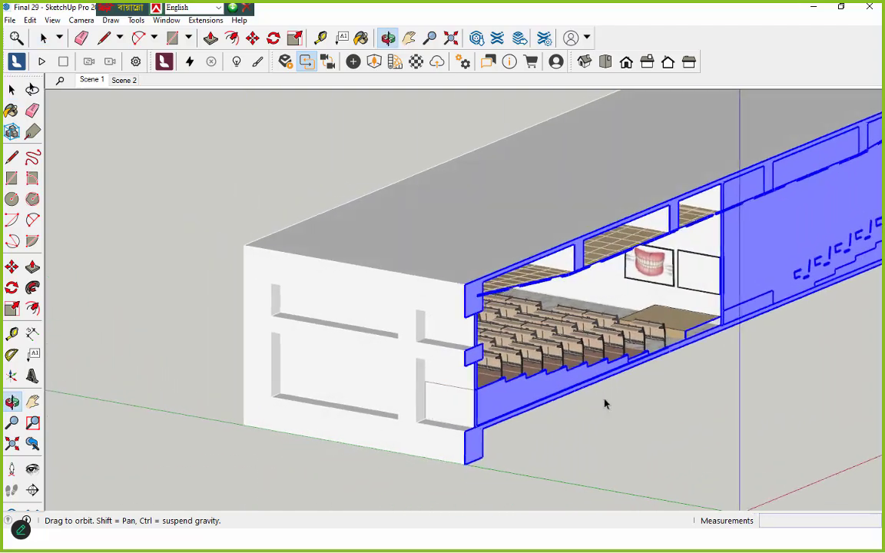
pyautogui.scroll(-2, 390, 358)
pyautogui.scroll(-2, 391, 358)
pyautogui.moveTo(425, 319); pyautogui.dragTo(340, 327, button='middle')
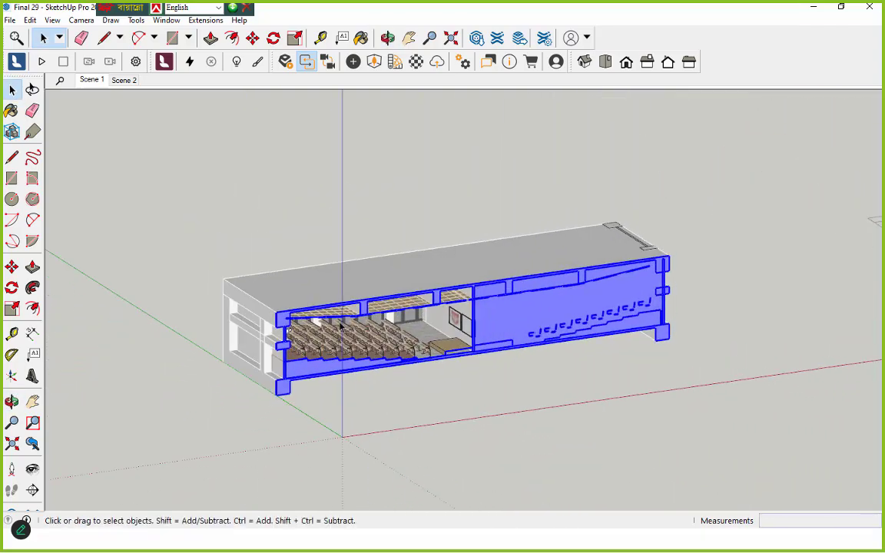
pyautogui.press('Delete')
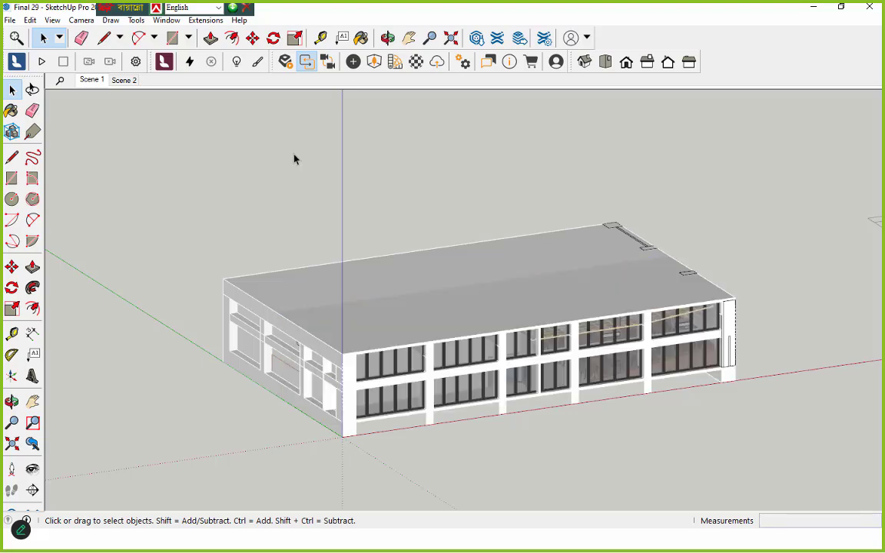
# Place a section plane on the building's short end facade, parallel to it, and keep the default name Section 2
pyautogui.scroll(-2, 314, 288)
pyautogui.moveTo(315, 288)
pyautogui.mouseDown(button='middle')
pyautogui.moveTo(542, 295)
pyautogui.moveTo(607, 282)
pyautogui.mouseUp(button='middle')
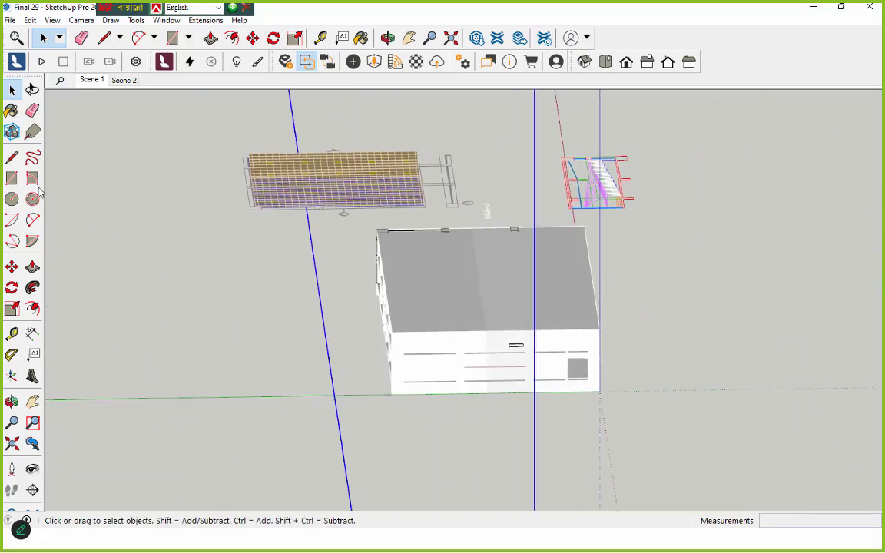
pyautogui.click(32, 490)
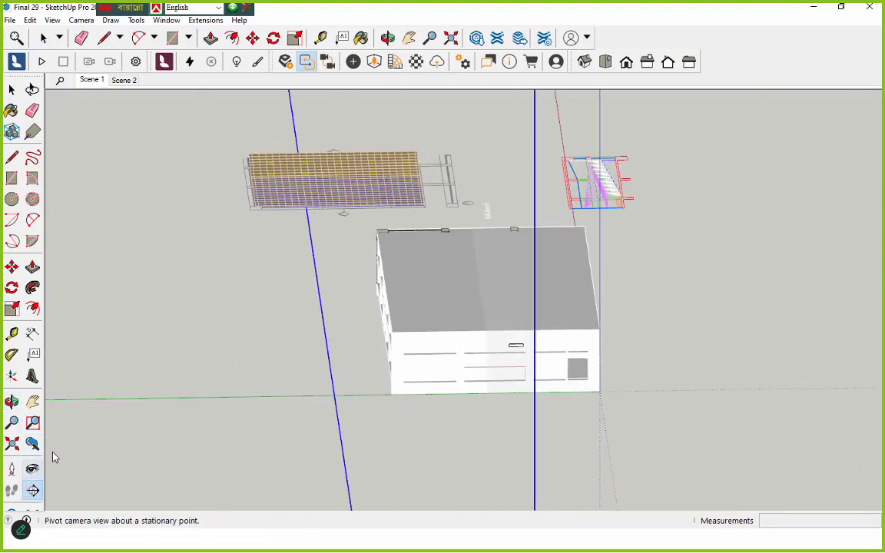
pyautogui.click(409, 385)
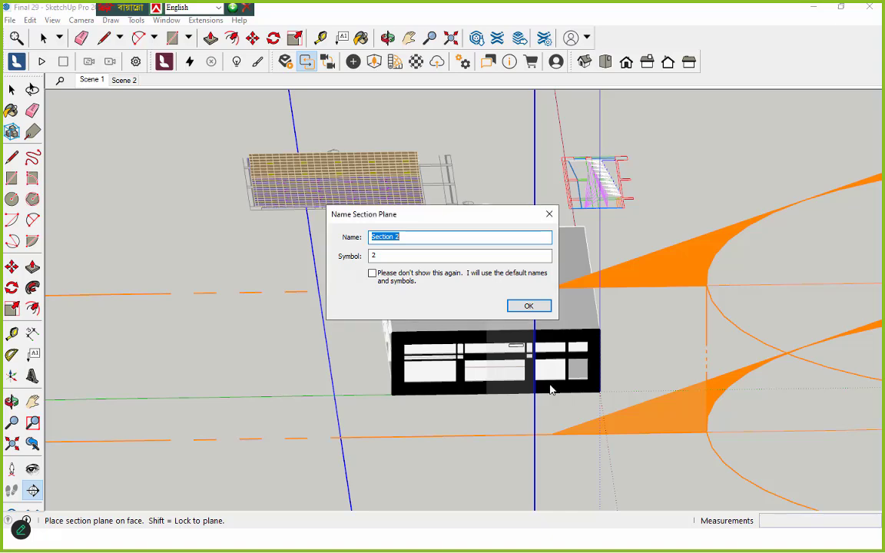
pyautogui.click(528, 307)
pyautogui.press('space')
# Move the Section 2 plane about 4683 mm along the red axis into the building to cut across the rear seating
pyautogui.moveTo(349, 308); pyautogui.dragTo(503, 339, button='middle')
pyautogui.click(472, 359)
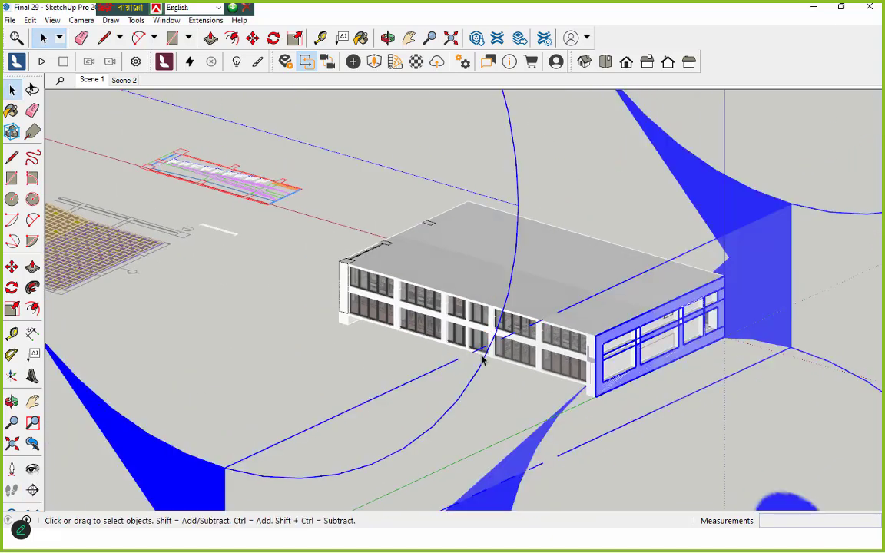
pyautogui.click(253, 38)
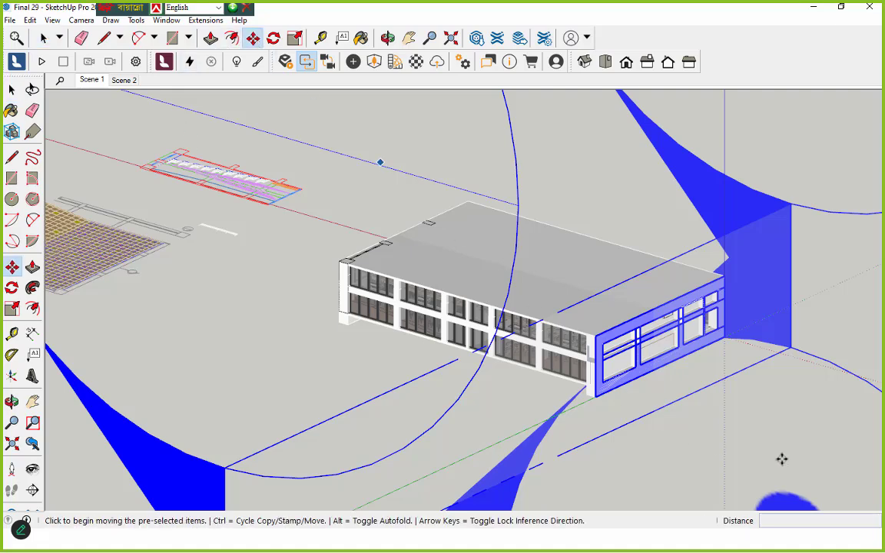
pyautogui.click(780, 458)
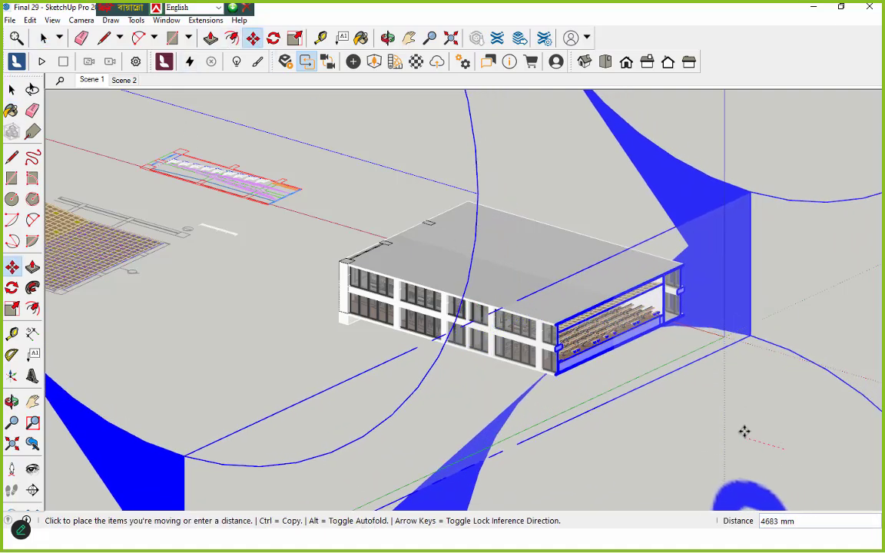
pyautogui.moveTo(744, 431); pyautogui.dragTo(470, 339, button='middle')
pyautogui.scroll(8, 461, 332)
pyautogui.scroll(3, 470, 419)
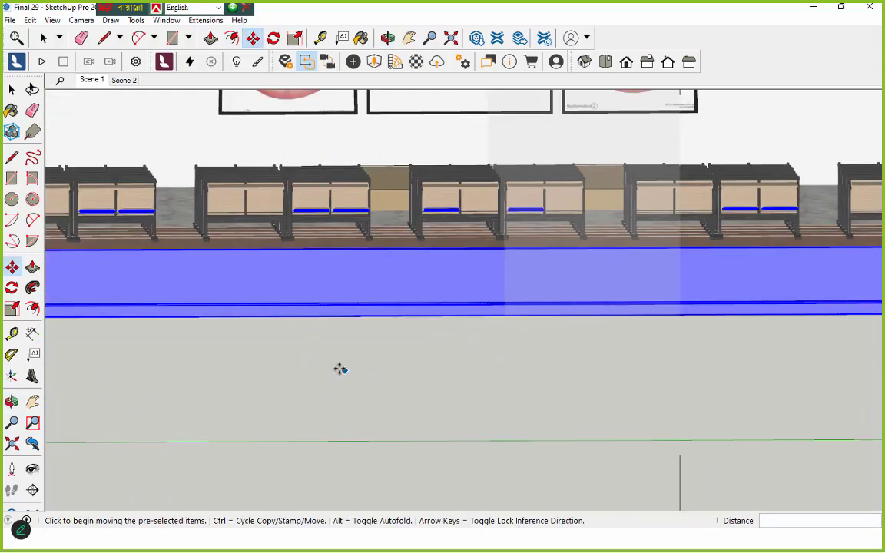
# Move the Section 2 plane about 1221 mm deeper along the red axis through the seating rows
pyautogui.scroll(-5, 340, 370)
pyautogui.click(339, 336)
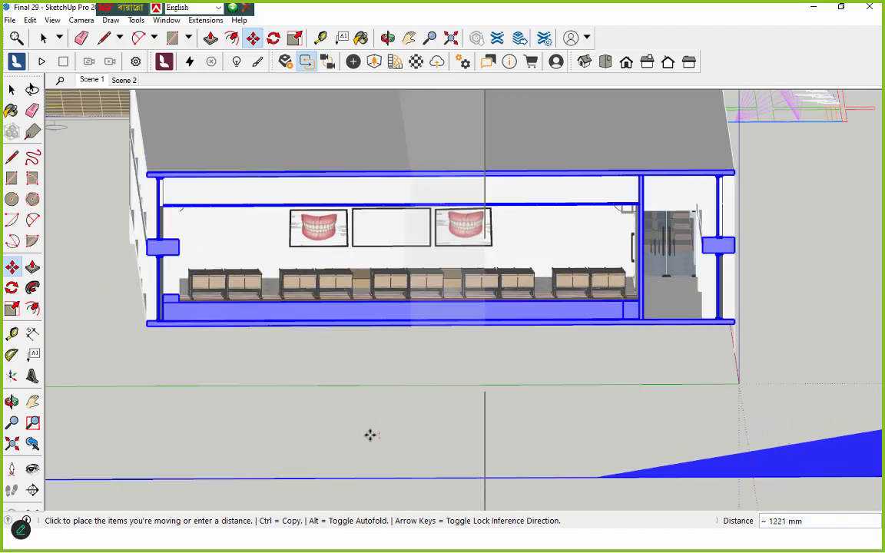
pyautogui.click(370, 436)
# Move the Section 2 plane about 5429 mm further along the red axis to cut through the front desk row facing the platform
pyautogui.scroll(2, 357, 400)
pyautogui.moveTo(352, 395); pyautogui.dragTo(255, 421, button='middle')
pyautogui.scroll(3, 260, 423)
pyautogui.press('m')
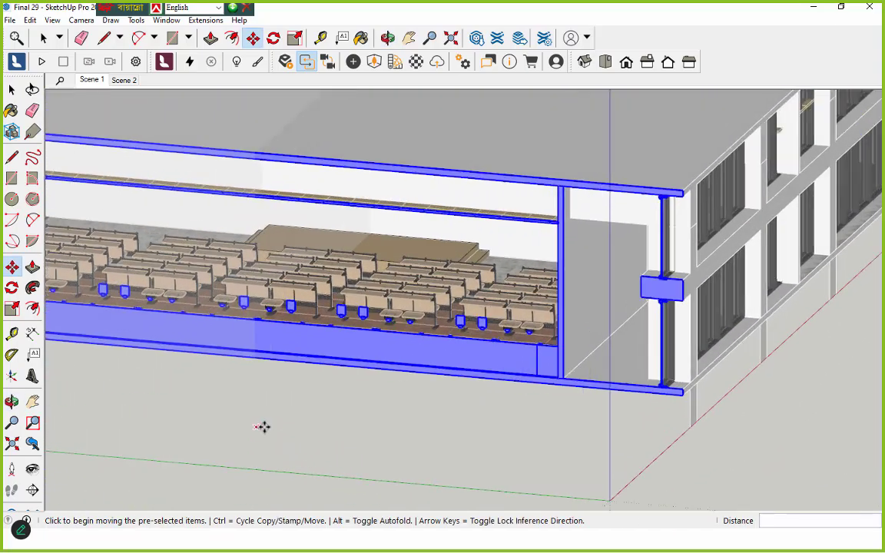
pyautogui.click(262, 427)
pyautogui.scroll(1, 264, 428)
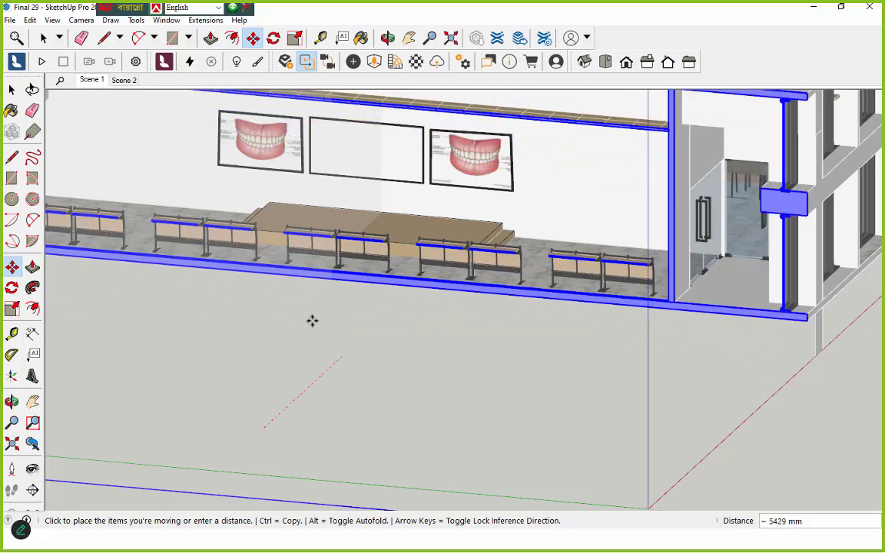
# Place section plane 2 across the lecture hall so it cuts through the stepped seating
pyautogui.scroll(-6, 273, 379)
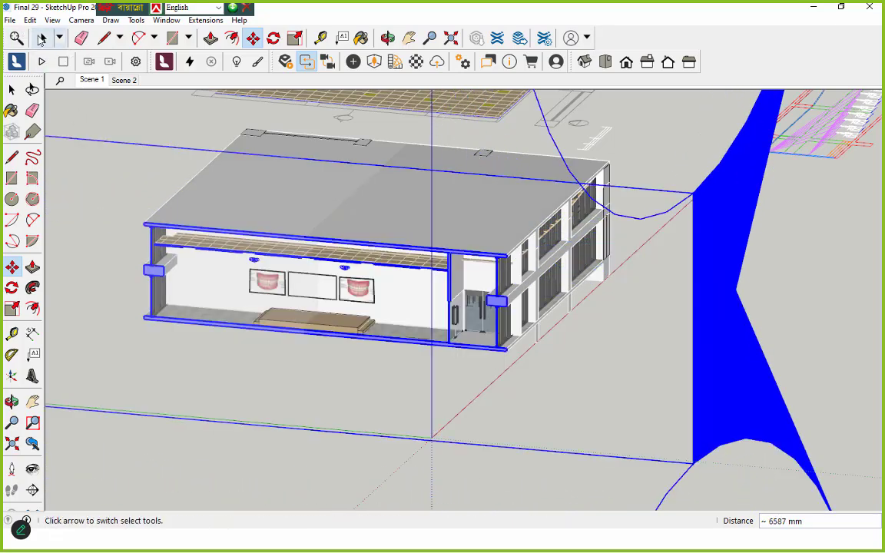
pyautogui.click(43, 38)
pyautogui.scroll(3, 273, 370)
pyautogui.moveTo(283, 389); pyautogui.dragTo(639, 351, button='middle')
pyautogui.scroll(2, 530, 353)
pyautogui.scroll(4, 794, 283)
pyautogui.scroll(2, 845, 278)
pyautogui.moveTo(851, 276); pyautogui.dragTo(476, 272, button='middle')
pyautogui.scroll(-3, 476, 272)
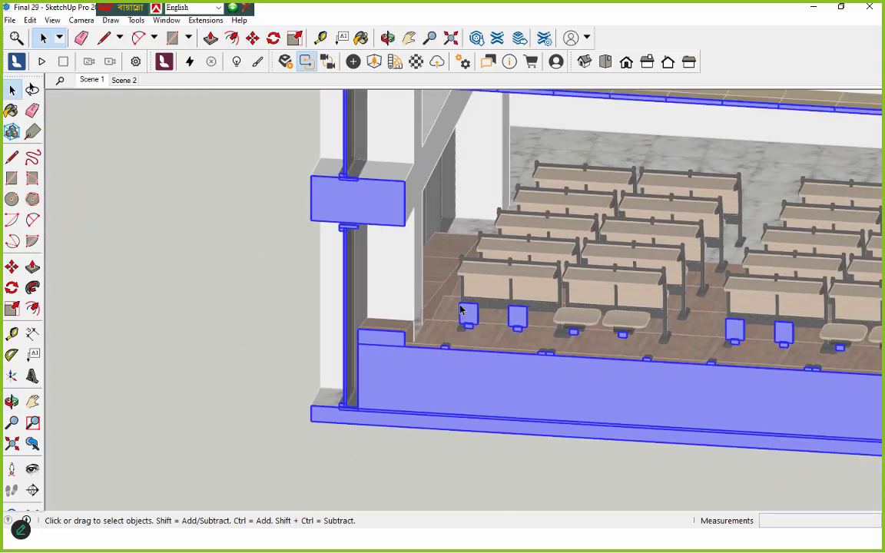
# Examine the seat rows and stepped floor in the section plane 2 cut, including the plane's markers
pyautogui.moveTo(463, 310); pyautogui.dragTo(486, 263, button='middle')
pyautogui.scroll(1, 486, 262)
pyautogui.scroll(-2, 453, 284)
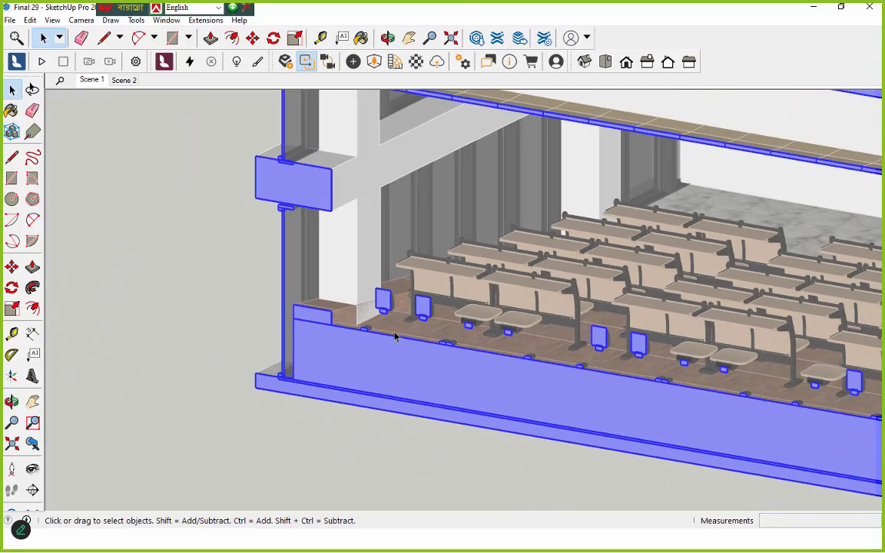
pyautogui.scroll(-2, 169, 349)
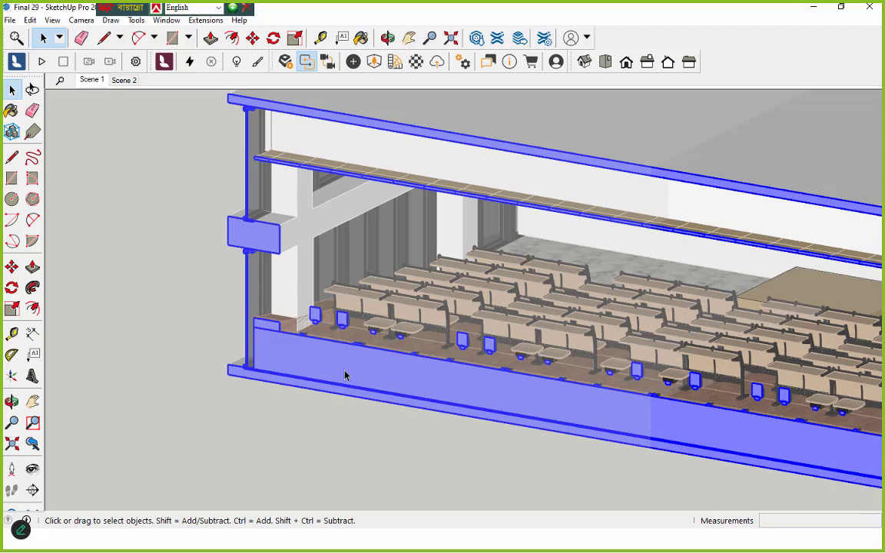
pyautogui.moveTo(344, 375); pyautogui.dragTo(302, 359, button='middle')
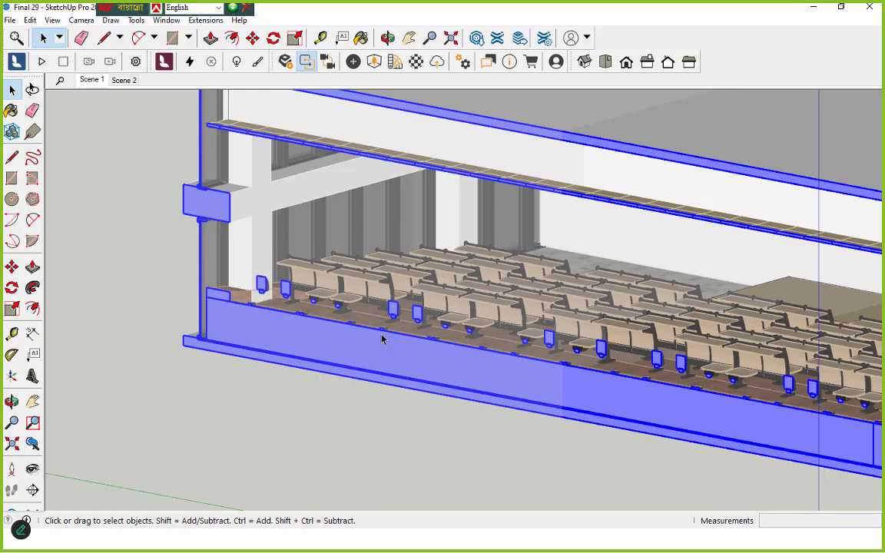
pyautogui.scroll(-5, 352, 327)
pyautogui.moveTo(355, 329); pyautogui.dragTo(356, 350, button='middle')
pyautogui.scroll(-2, 350, 323)
pyautogui.scroll(-6, 350, 322)
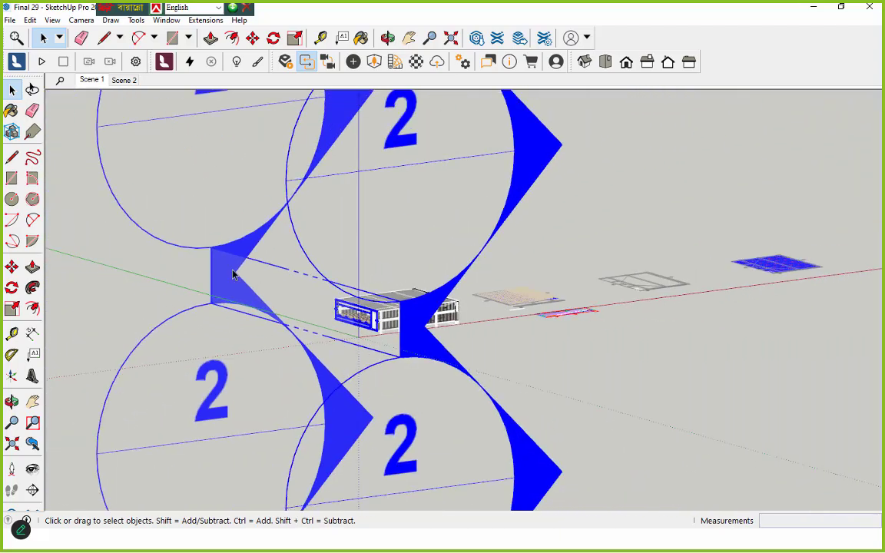
pyautogui.moveTo(307, 336); pyautogui.dragTo(442, 473, button='middle')
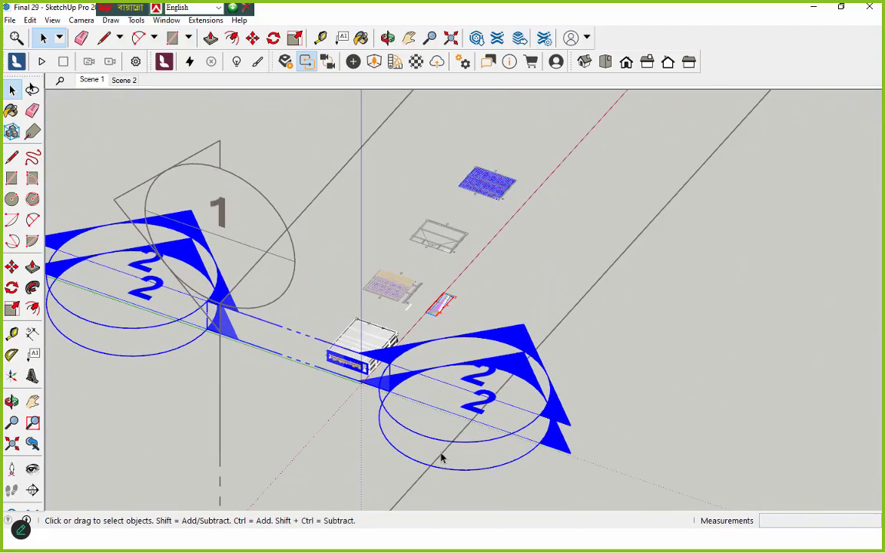
# Undo the placement and moves of section plane 2
pyautogui.hotkey('ctrl', 'z')
pyautogui.hotkey('ctrl', 'z')
pyautogui.hotkey('ctrl', 'z')
pyautogui.hotkey('ctrl', 'z')
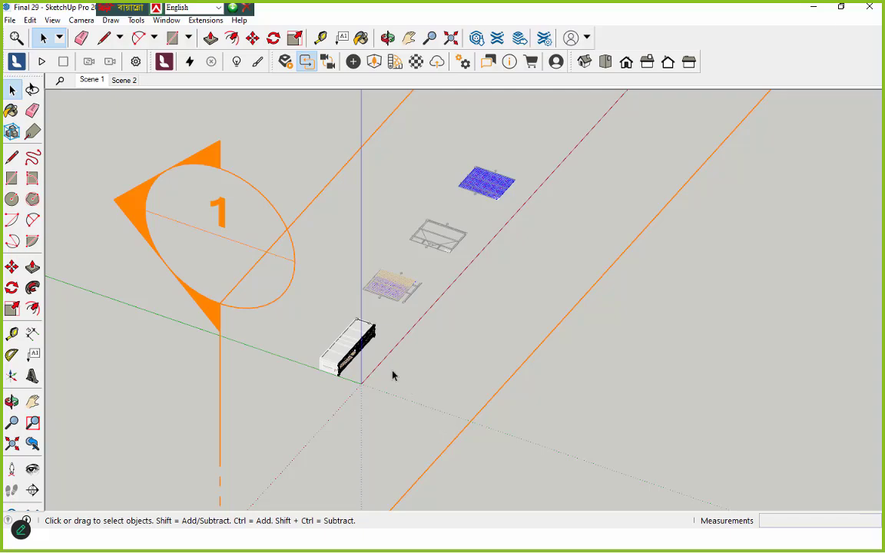
# Examine the lengthwise cut of the building at section plane 1, including the seating and stage
pyautogui.scroll(8, 392, 375)
pyautogui.moveTo(350, 395); pyautogui.dragTo(158, 259, button='middle')
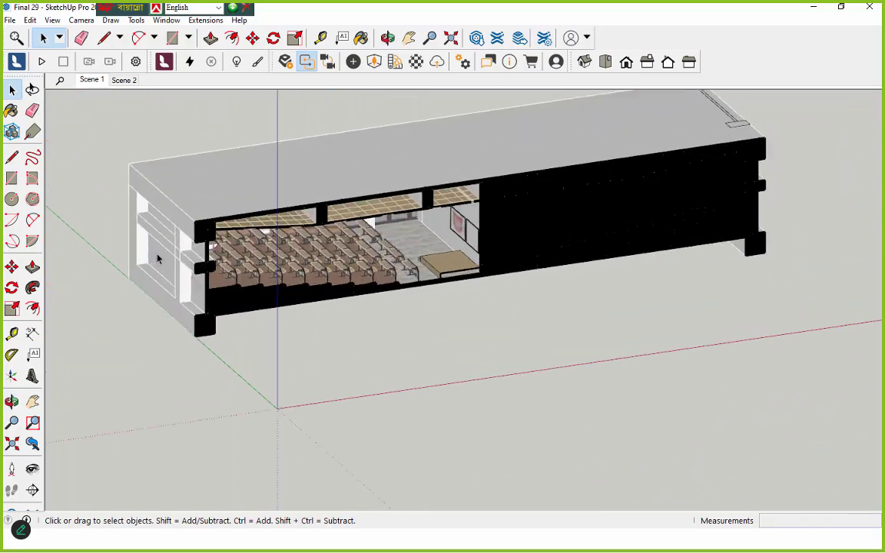
pyautogui.scroll(6, 158, 259)
pyautogui.moveTo(336, 305); pyautogui.dragTo(185, 263, button='middle')
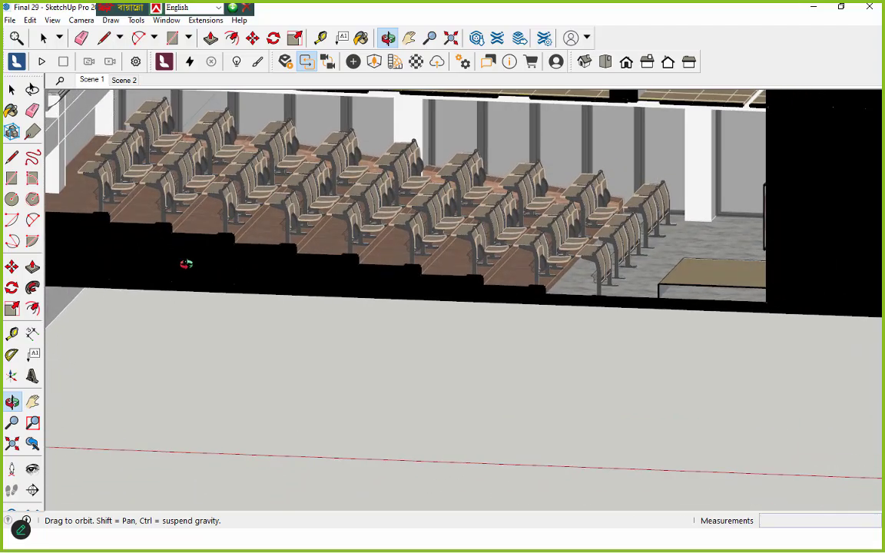
pyautogui.scroll(-10, 310, 322)
pyautogui.moveTo(401, 373); pyautogui.dragTo(505, 253, button='middle')
pyautogui.scroll(3, 537, 271)
pyautogui.moveTo(446, 319); pyautogui.dragTo(589, 431, button='middle')
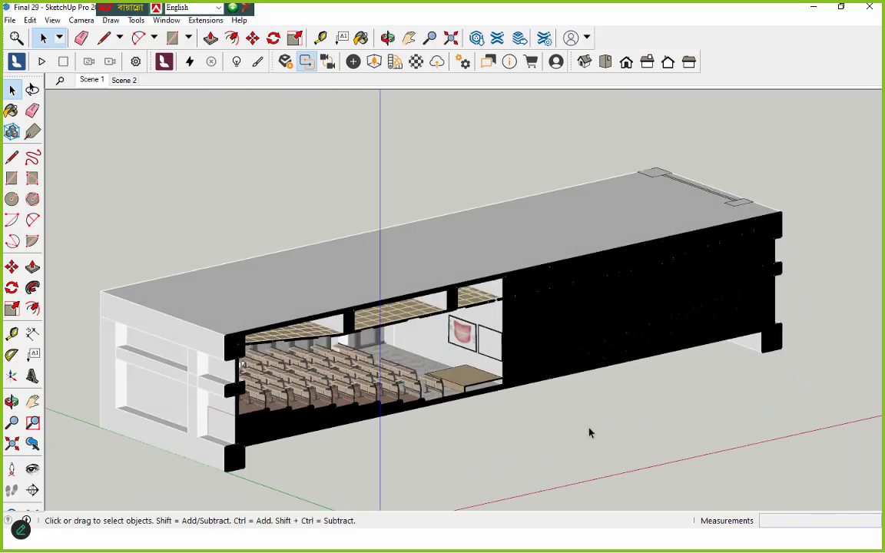
pyautogui.scroll(-10, 435, 366)
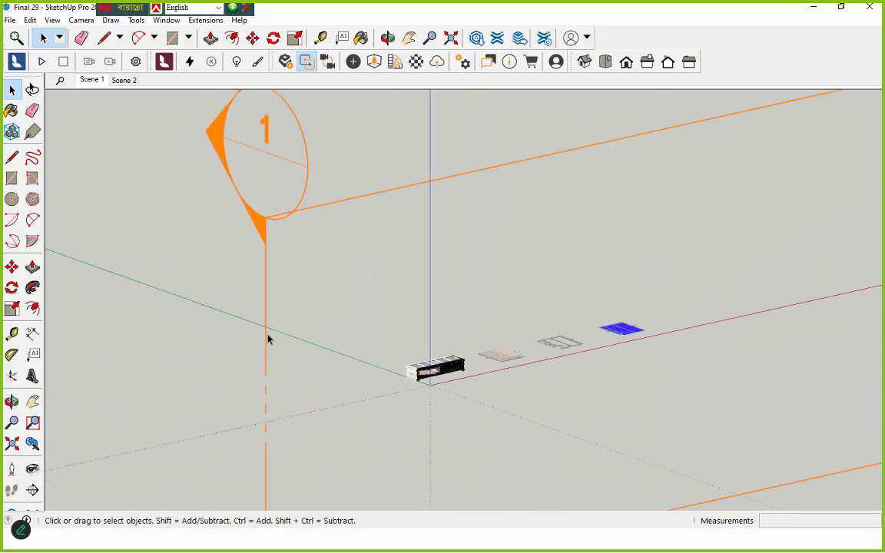
# Switch section plane 1's cut off and back on, and inspect the cut floor around the stage
pyautogui.doubleClick(266, 331)
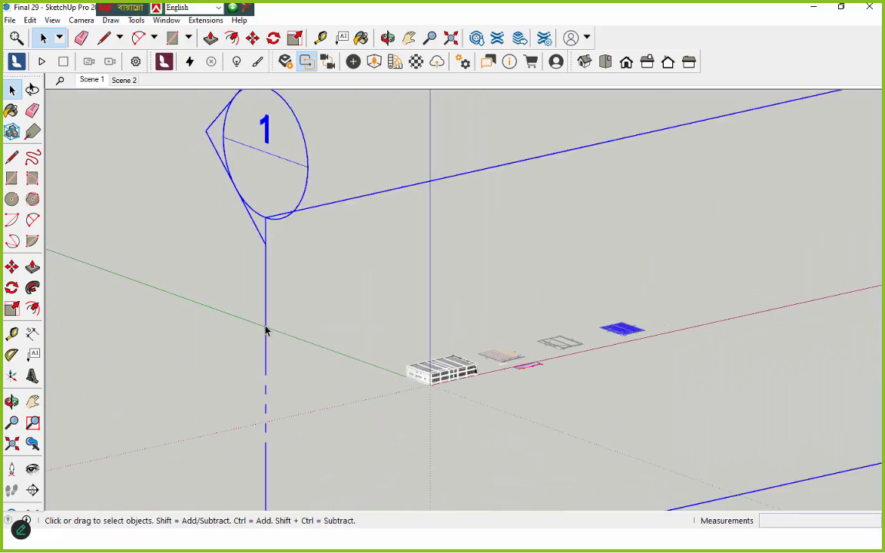
pyautogui.doubleClick(266, 331)
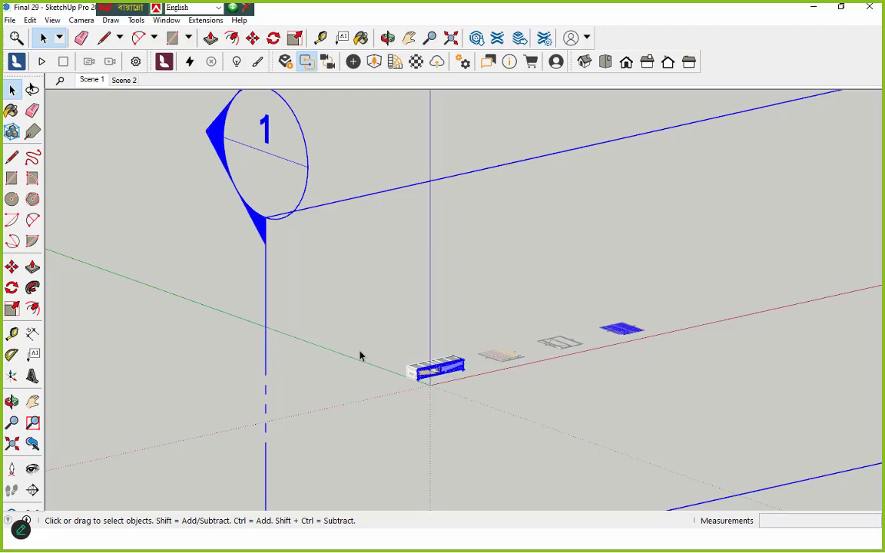
pyautogui.scroll(10, 468, 401)
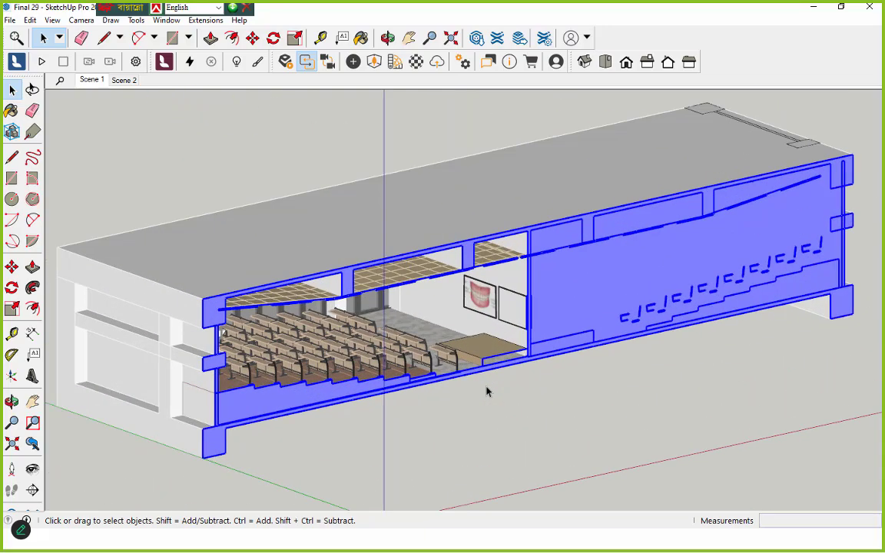
pyautogui.moveTo(486, 386); pyautogui.dragTo(255, 377, button='middle')
pyautogui.scroll(2, 233, 360)
pyautogui.scroll(-2, 468, 390)
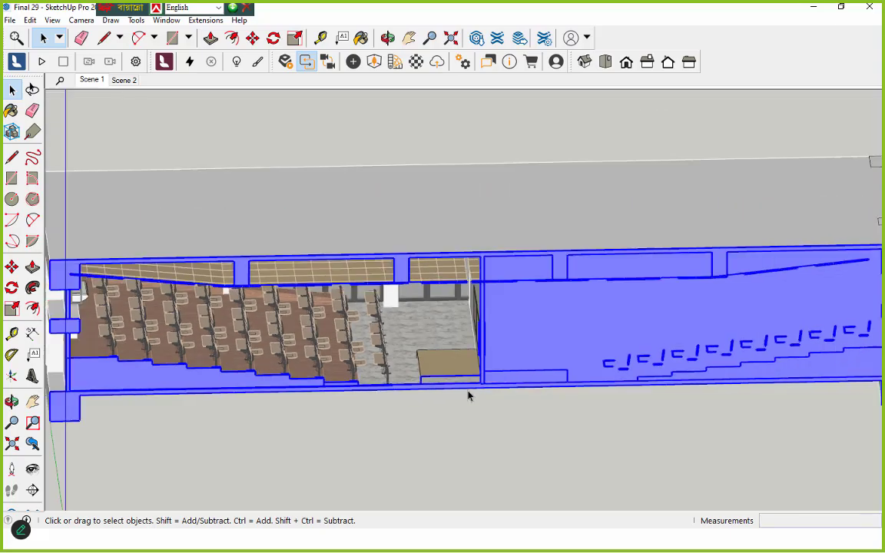
pyautogui.scroll(-4, 468, 396)
pyautogui.scroll(4, 461, 405)
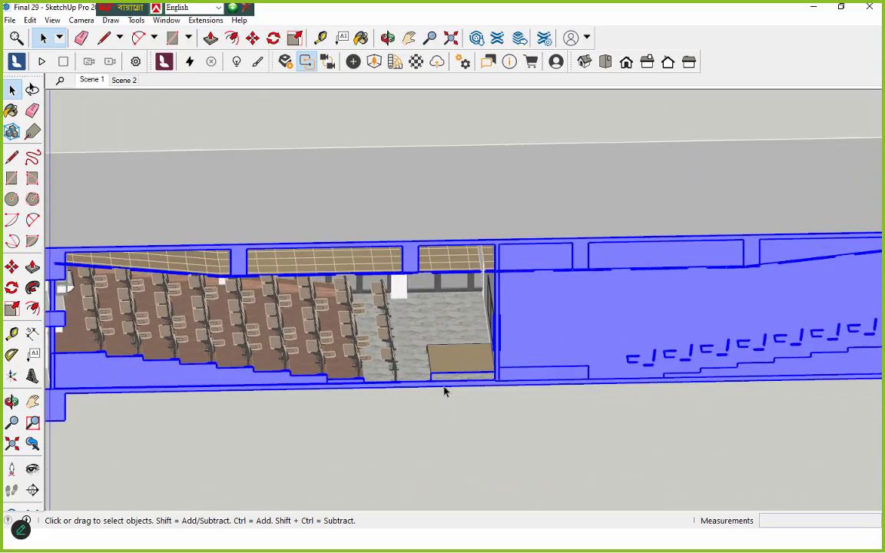
pyautogui.scroll(6, 443, 391)
pyautogui.moveTo(461, 386); pyautogui.dragTo(525, 304, button='middle')
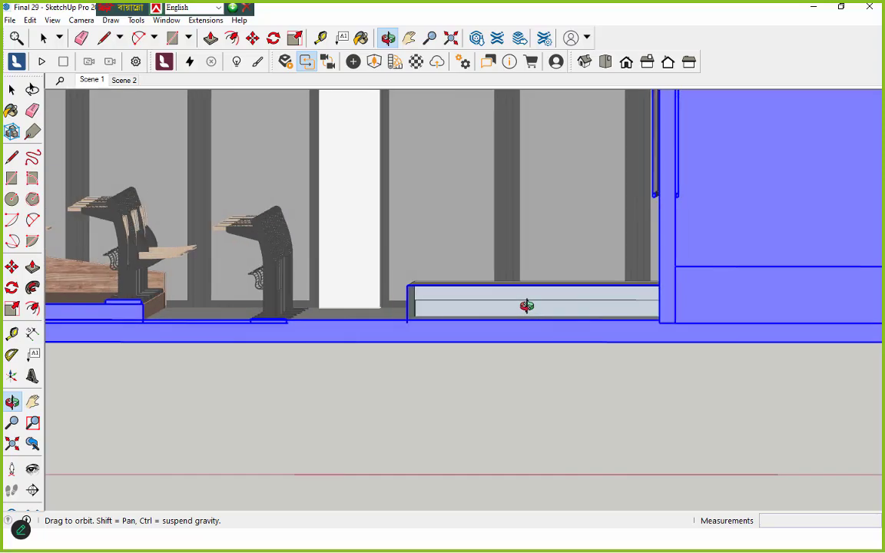
# Open the stage group in the cut hall to inspect its top face, and close the group again
pyautogui.scroll(3, 357, 284)
pyautogui.moveTo(357, 284); pyautogui.dragTo(565, 351, button='middle')
pyautogui.doubleClick(557, 314)
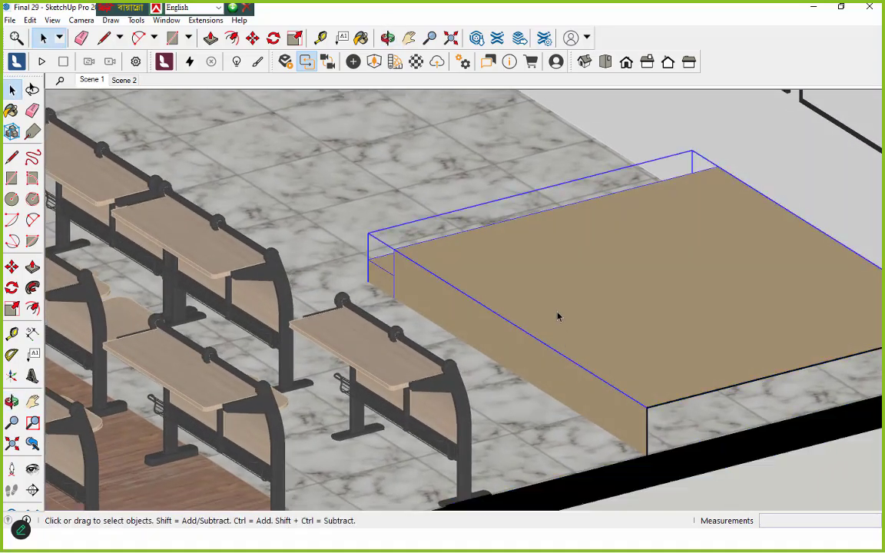
pyautogui.click(582, 323)
pyautogui.scroll(-2, 433, 322)
pyautogui.scroll(-3, 393, 296)
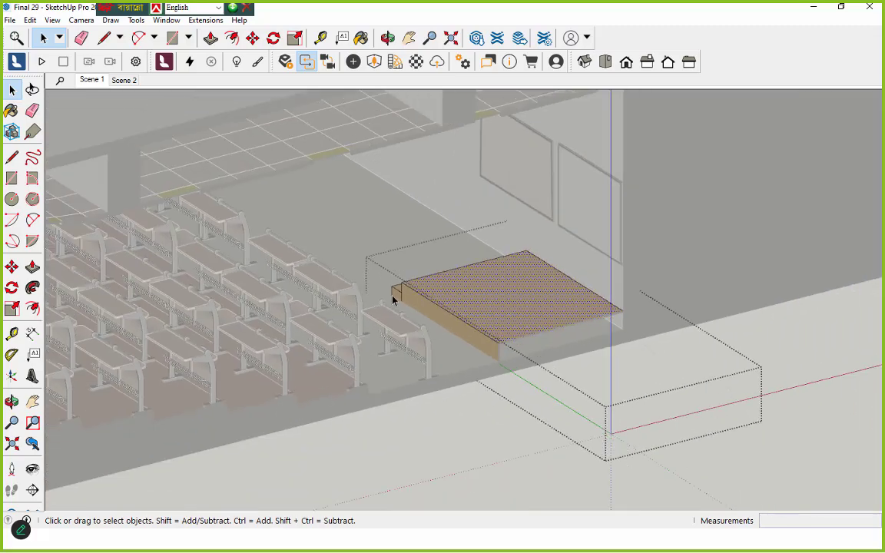
pyautogui.click(614, 431)
pyautogui.scroll(-2, 482, 377)
pyautogui.scroll(-5, 482, 377)
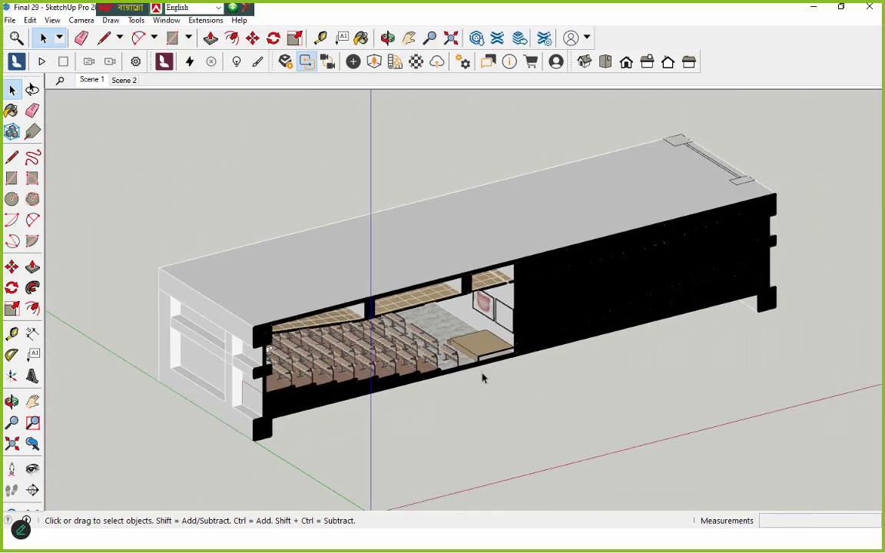
pyautogui.moveTo(509, 425); pyautogui.dragTo(596, 401, button='middle')
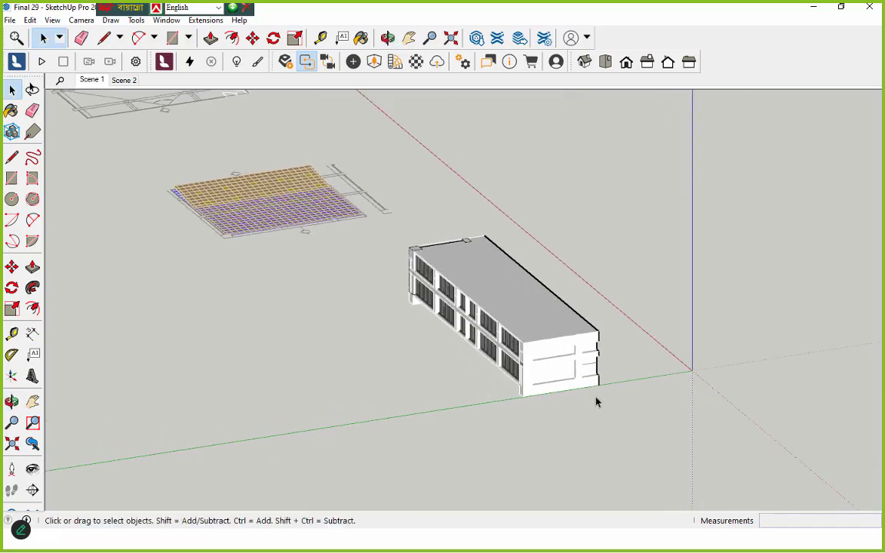
pyautogui.scroll(-5, 660, 332)
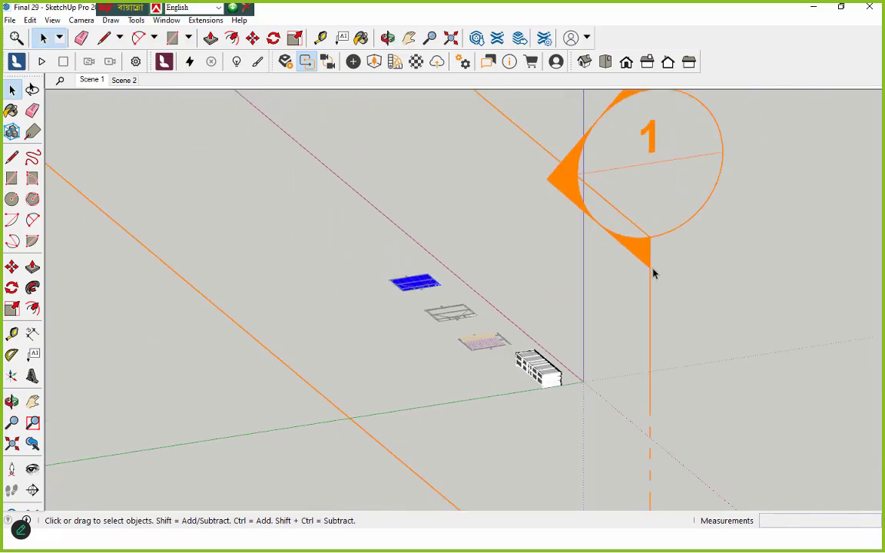
pyautogui.doubleClick(652, 273)
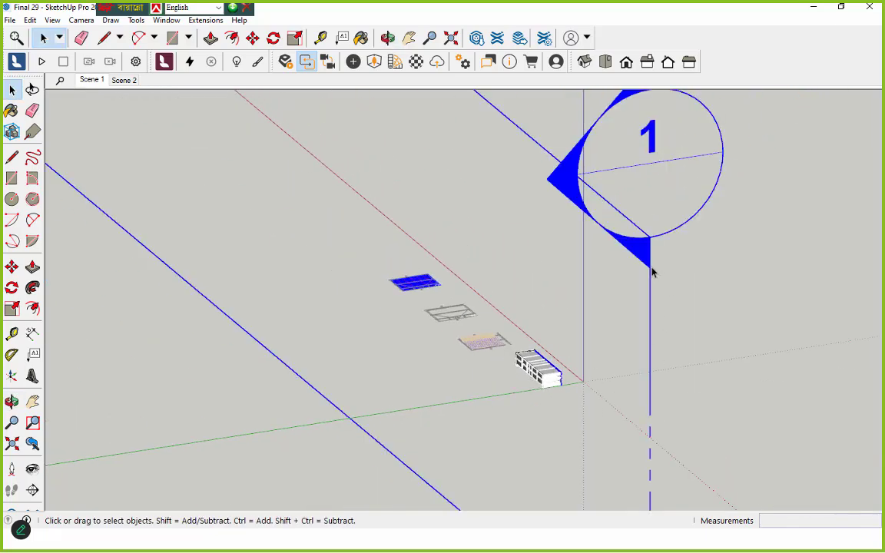
pyautogui.click(739, 304)
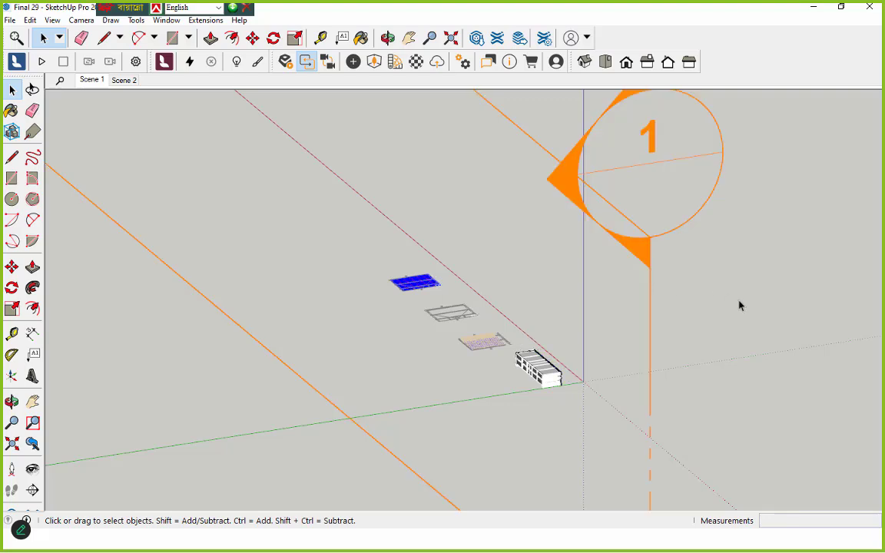
# Move section plane 1 about 17600 mm along the green axis, clear of the building, and deselect it
pyautogui.scroll(-4, 288, 361)
pyautogui.moveTo(530, 424); pyautogui.dragTo(261, 417, button='middle')
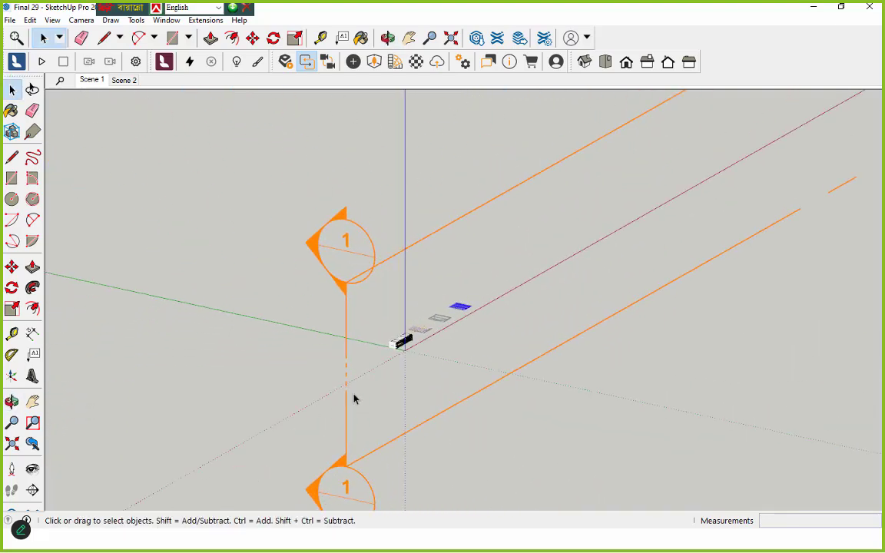
pyautogui.click(348, 348)
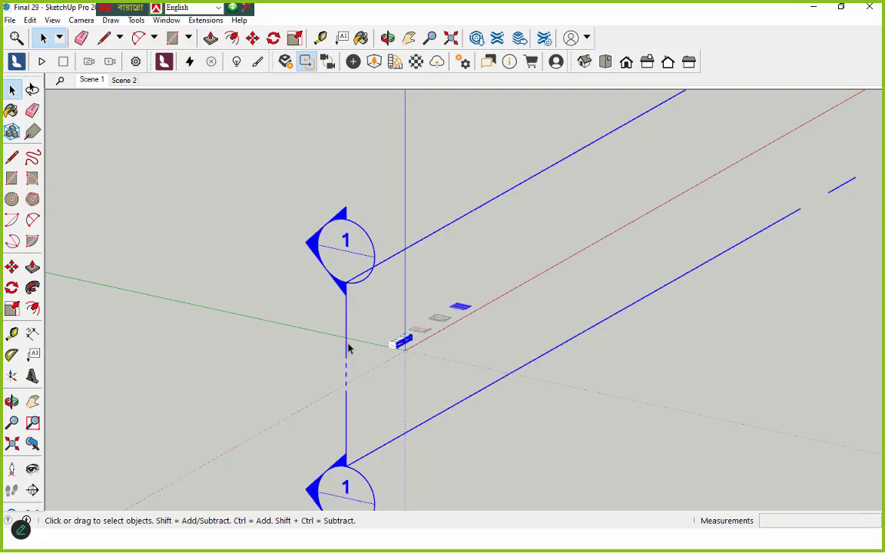
pyautogui.click(252, 37)
pyautogui.click(228, 318)
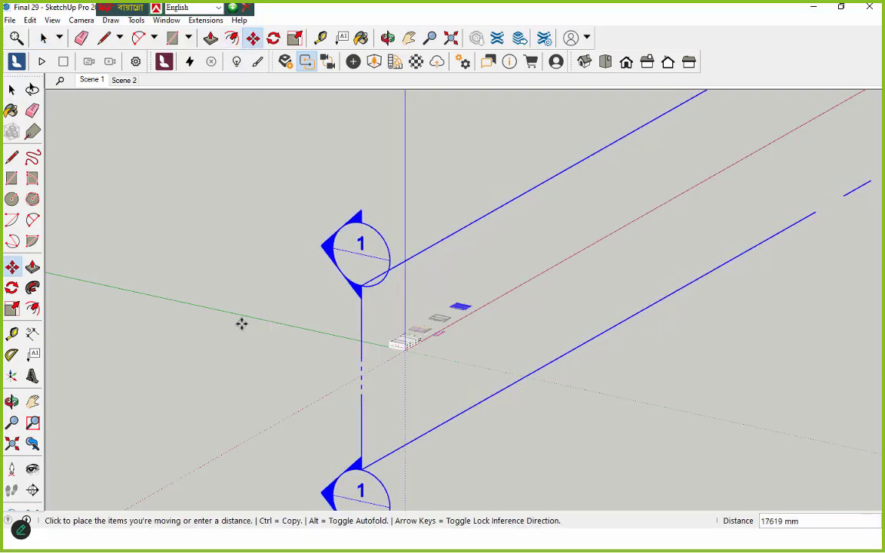
pyautogui.click(241, 322)
pyautogui.click(43, 38)
pyautogui.click(158, 247)
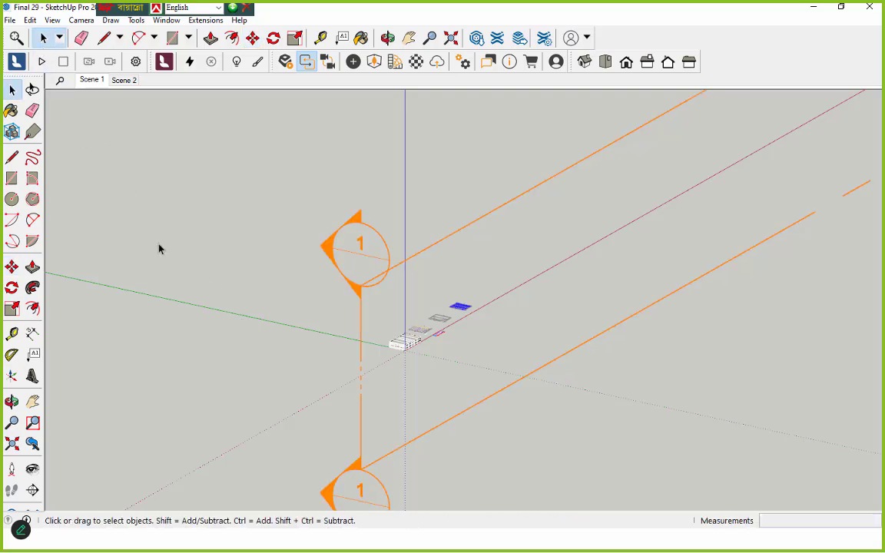
# Examine the exterior of the uncut building from its end wall and window facade
pyautogui.moveTo(158, 247); pyautogui.dragTo(587, 369, button='middle')
pyautogui.scroll(6, 502, 341)
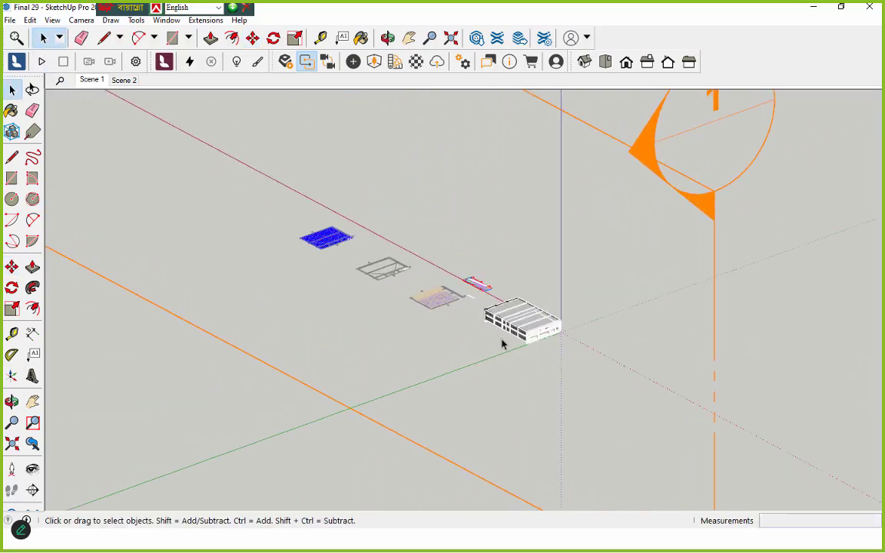
pyautogui.moveTo(552, 331); pyautogui.dragTo(258, 302, button='middle')
pyautogui.scroll(4, 332, 276)
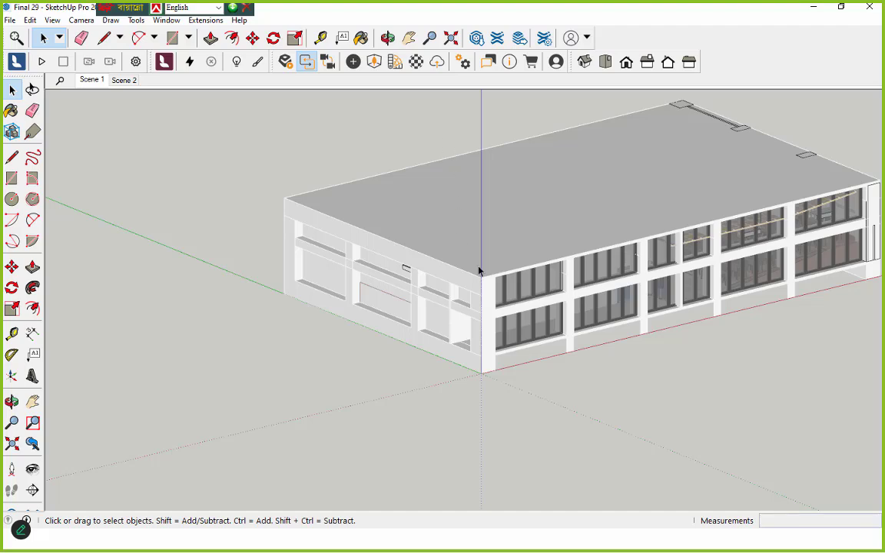
pyautogui.scroll(2, 561, 327)
pyautogui.scroll(-1, 173, 254)
pyautogui.scroll(-1, 296, 264)
pyautogui.moveTo(394, 276); pyautogui.dragTo(162, 239, button='middle')
pyautogui.scroll(-6, 391, 329)
pyautogui.moveTo(388, 324)
pyautogui.mouseDown(button='middle')
pyautogui.moveTo(591, 352)
pyautogui.moveTo(286, 285)
pyautogui.mouseUp(button='middle')
pyautogui.click(235, 259)
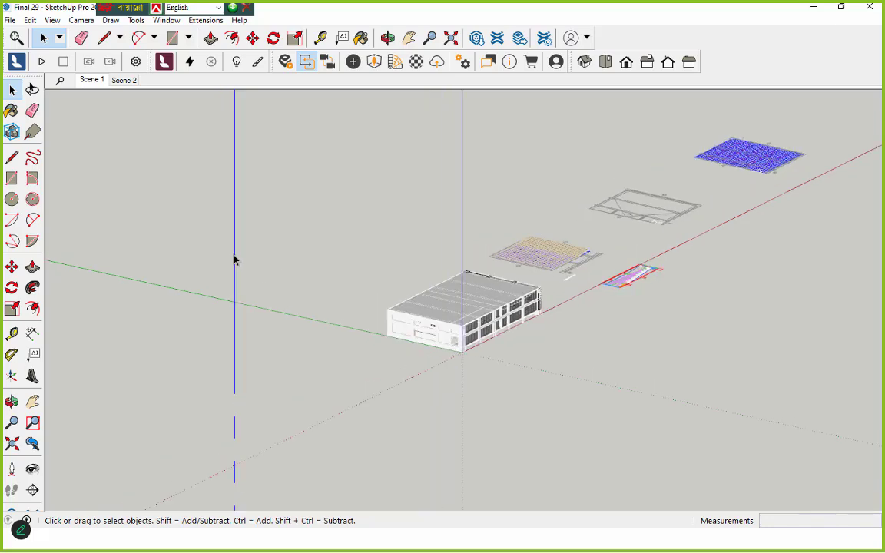
pyautogui.scroll(-4, 433, 288)
pyautogui.scroll(-3, 450, 279)
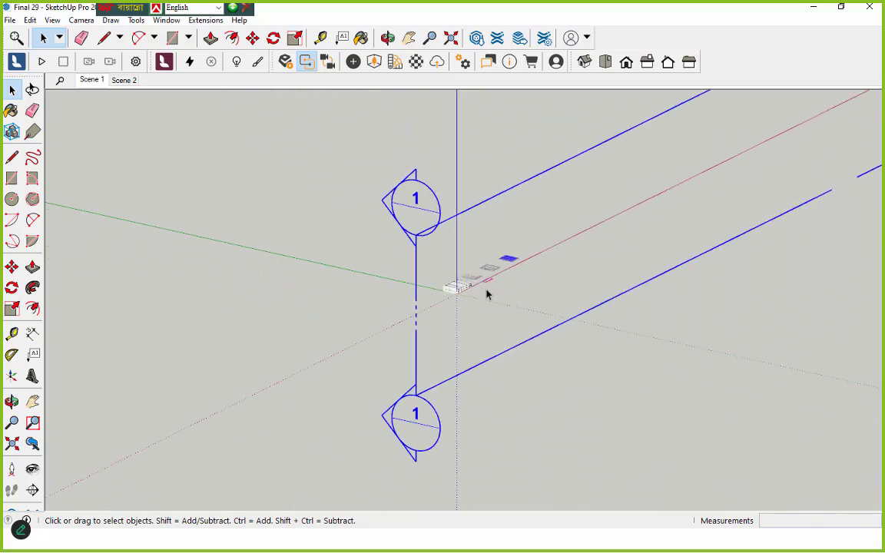
pyautogui.click(252, 38)
pyautogui.click(733, 384)
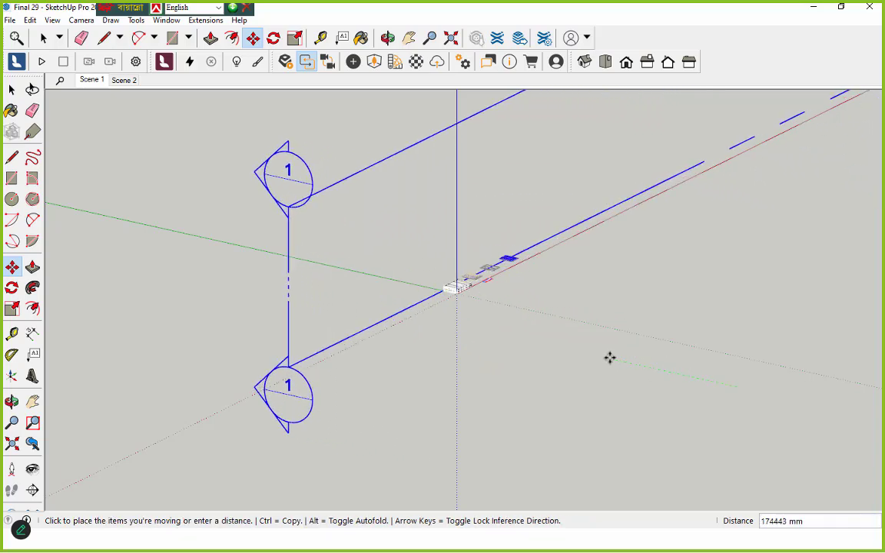
pyautogui.press('Escape')
pyautogui.scroll(2, 558, 350)
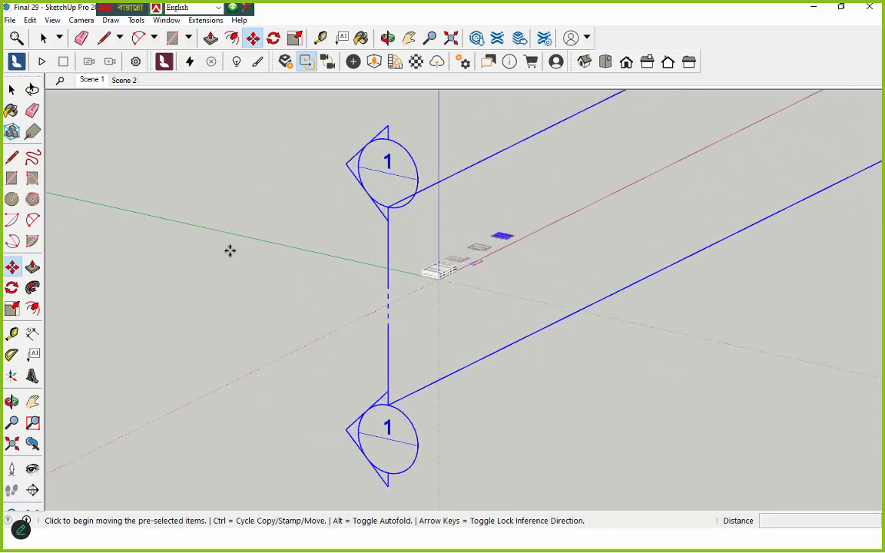
# Reactivate section plane 1's cut and move the plane about 14930 mm along the green axis, back into the building
pyautogui.click(43, 38)
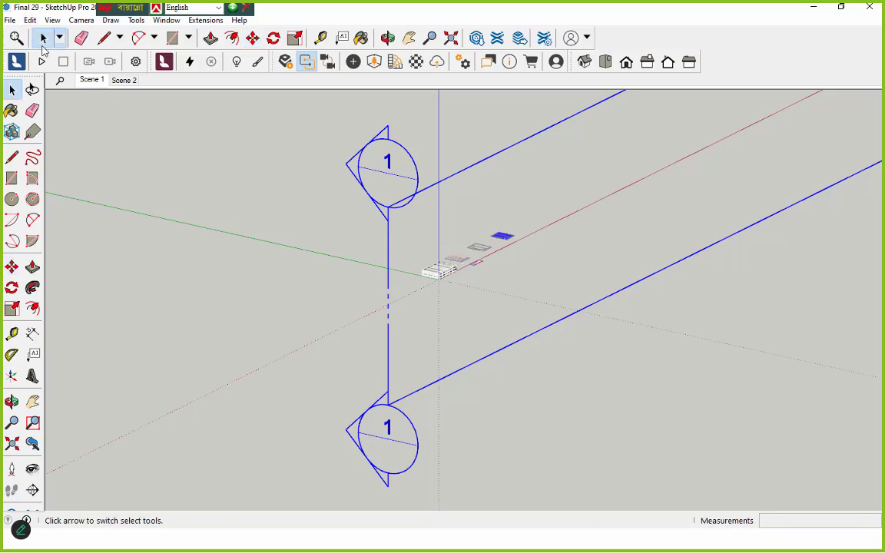
pyautogui.click(494, 355)
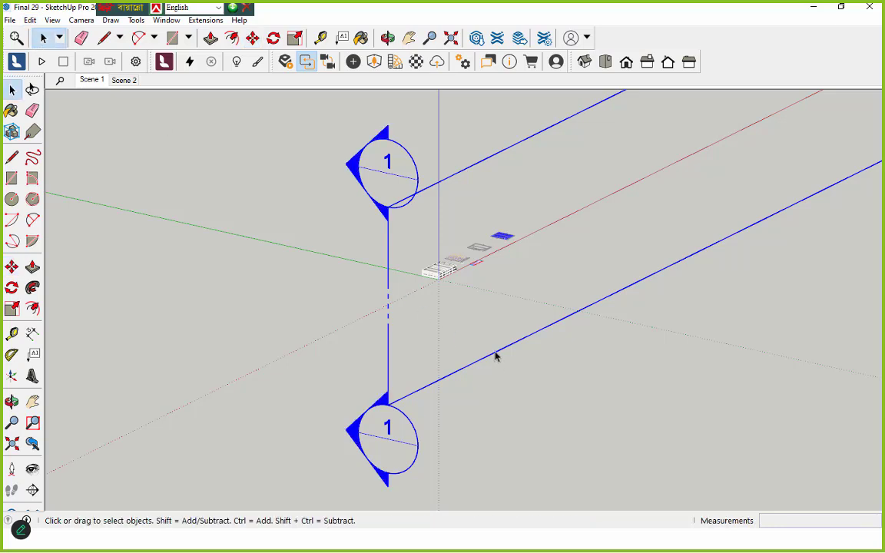
pyautogui.click(253, 37)
pyautogui.click(733, 440)
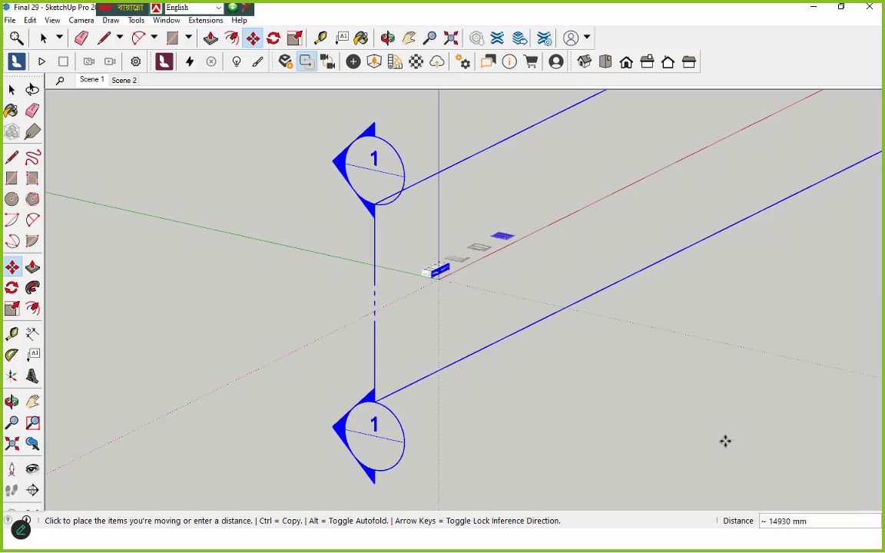
pyautogui.click(725, 440)
# Move section plane 1 another 389 mm along the green axis, past the cut column of desks
pyautogui.scroll(2, 474, 300)
pyautogui.scroll(2, 411, 227)
pyautogui.scroll(6, 410, 227)
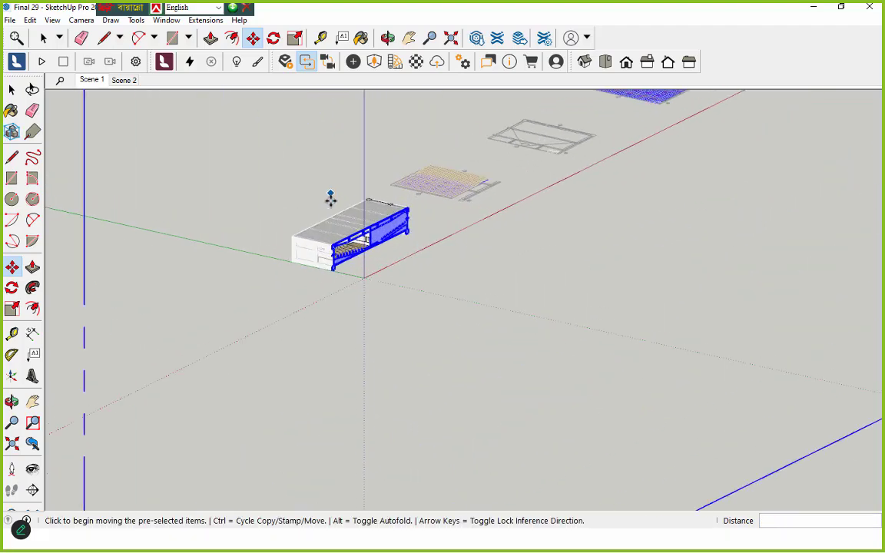
pyautogui.moveTo(450, 308); pyautogui.dragTo(429, 279, button='middle')
pyautogui.scroll(3, 231, 279)
pyautogui.scroll(2, 428, 279)
pyautogui.press('m')
pyautogui.scroll(5, 432, 232)
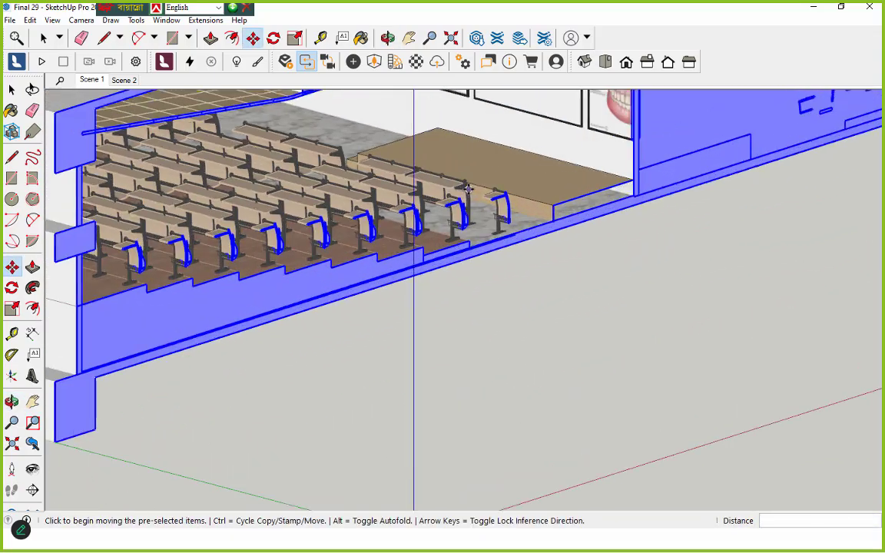
pyautogui.click(602, 322)
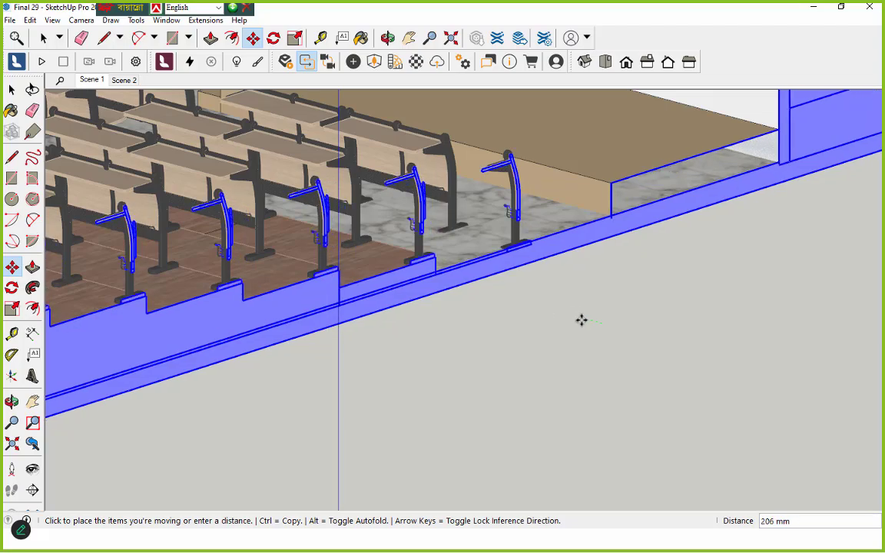
pyautogui.click(575, 316)
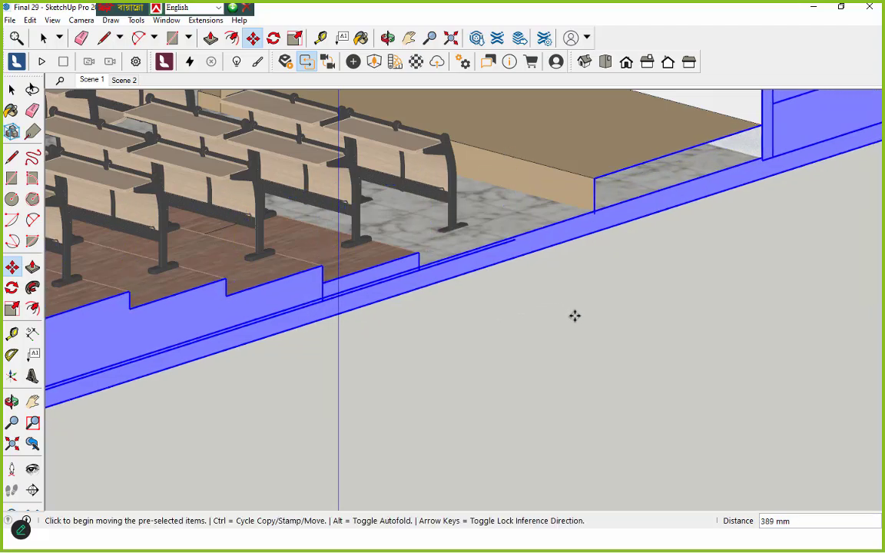
# Show the cut building in the standard front view and leave the Move tool without shifting the section plane
pyautogui.scroll(-2, 620, 340)
pyautogui.moveTo(619, 339); pyautogui.dragTo(390, 294, button='middle')
pyautogui.scroll(-3, 660, 357)
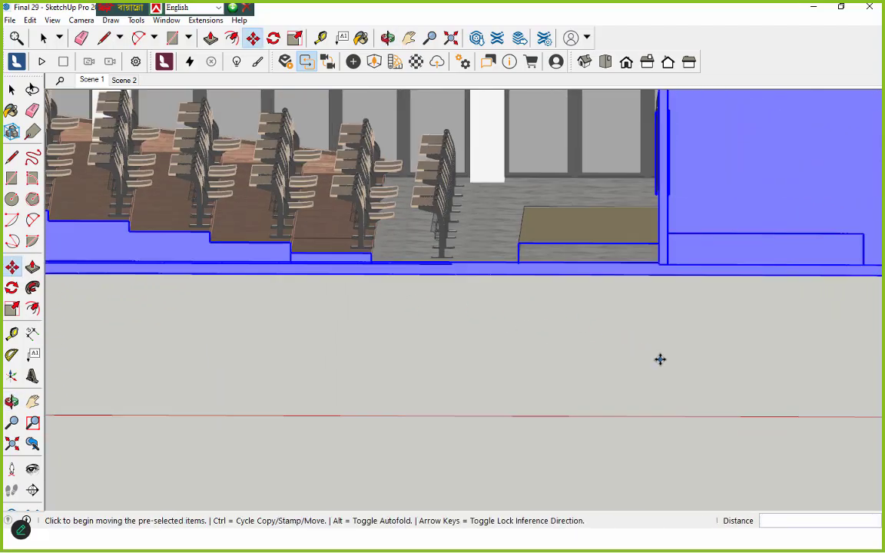
pyautogui.moveTo(611, 350); pyautogui.dragTo(606, 312, button='middle')
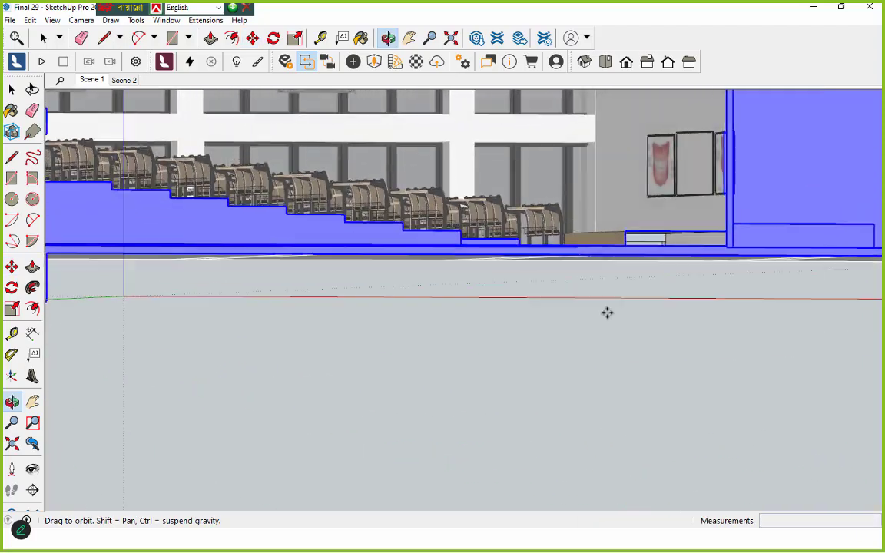
pyautogui.click(624, 65)
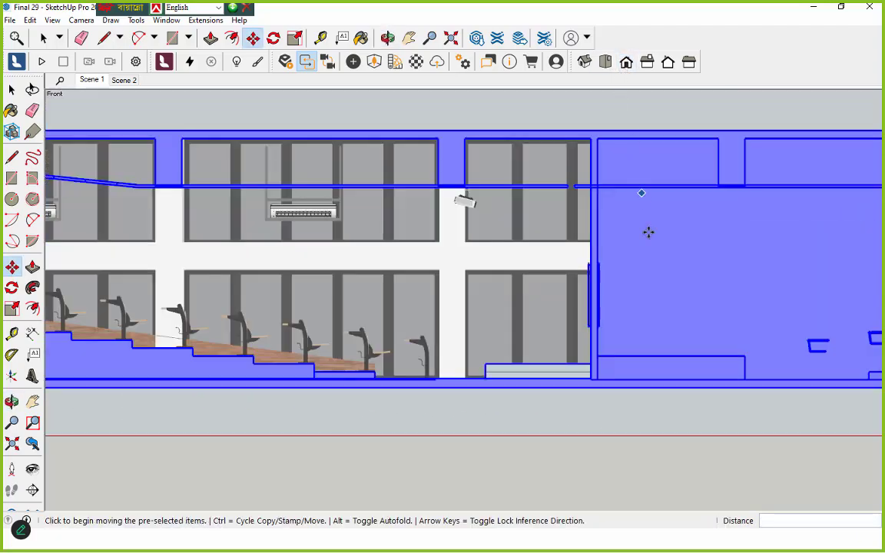
pyautogui.scroll(-5, 723, 310)
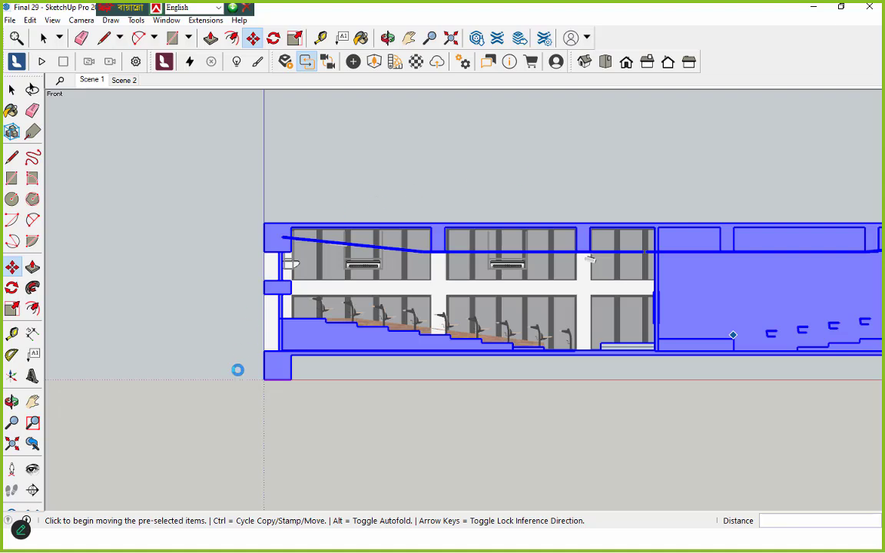
pyautogui.click(247, 429)
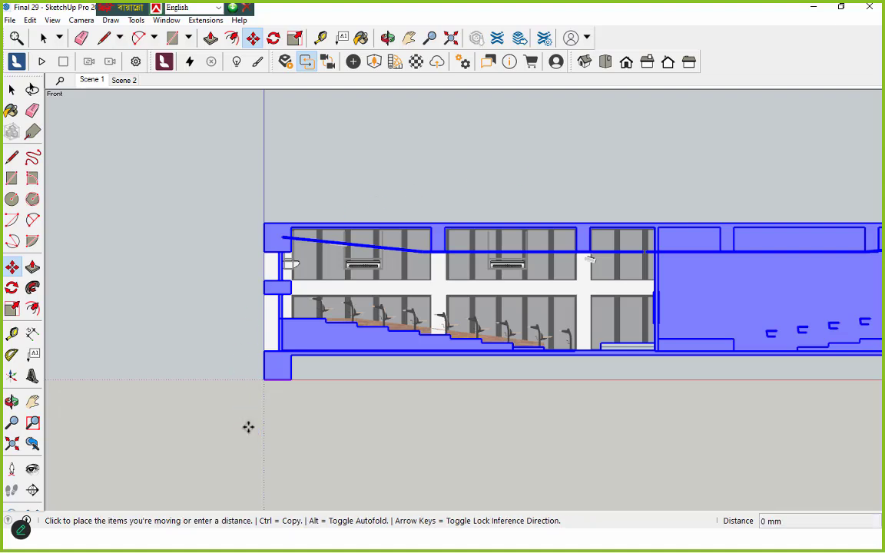
pyautogui.click(43, 38)
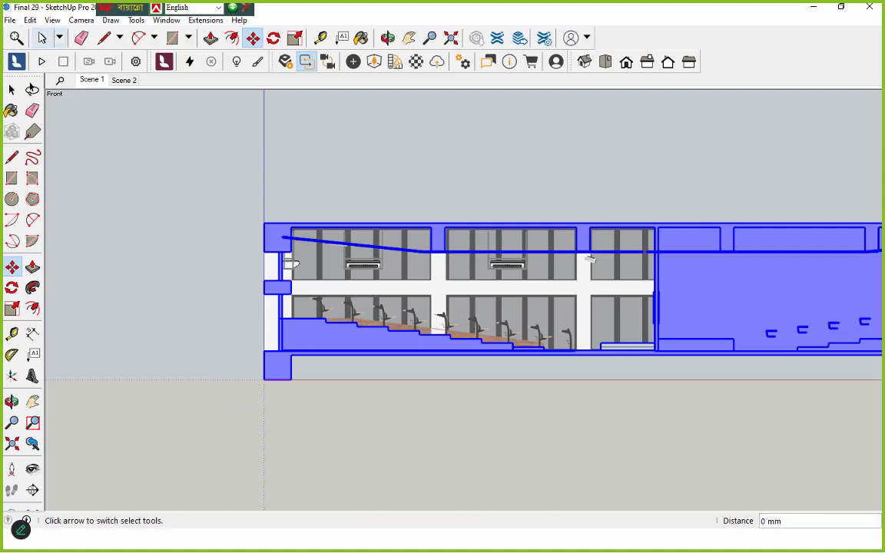
# Examine the stepped seating floor, stage and sloped ceiling of the cut hall in the front view
pyautogui.scroll(-5, 146, 411)
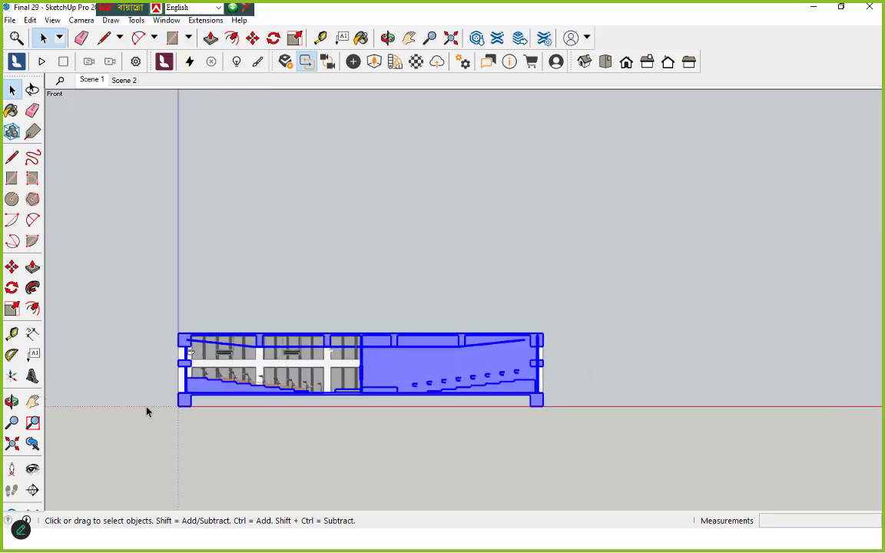
pyautogui.scroll(8, 304, 398)
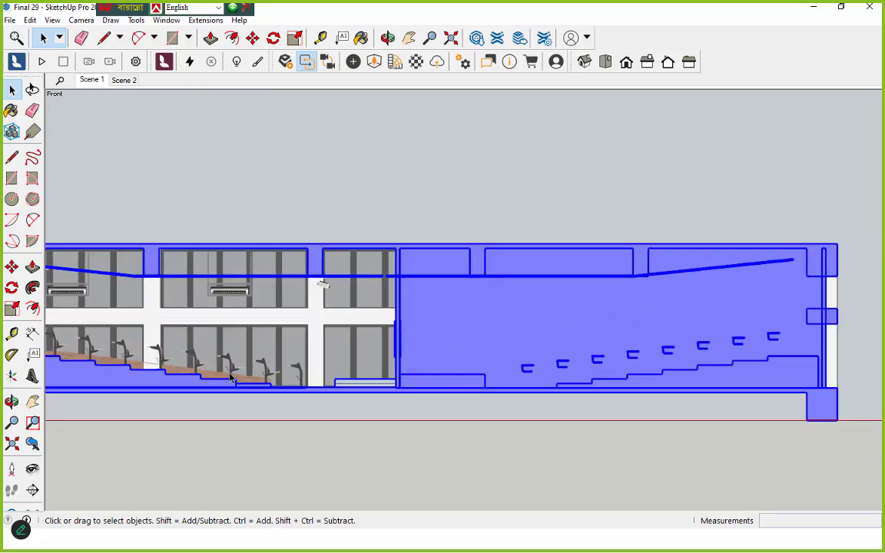
pyautogui.scroll(2, 622, 408)
pyautogui.scroll(-4, 625, 407)
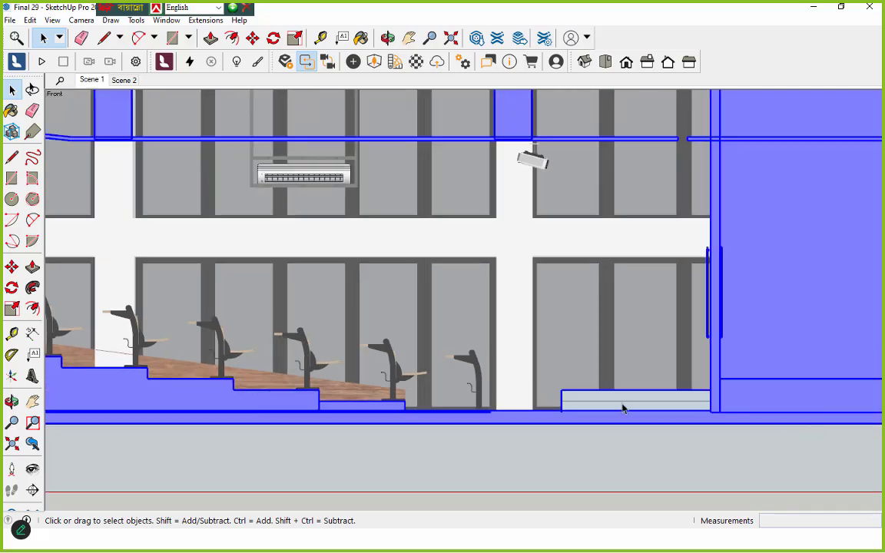
pyautogui.scroll(-2, 386, 394)
pyautogui.scroll(4, 286, 352)
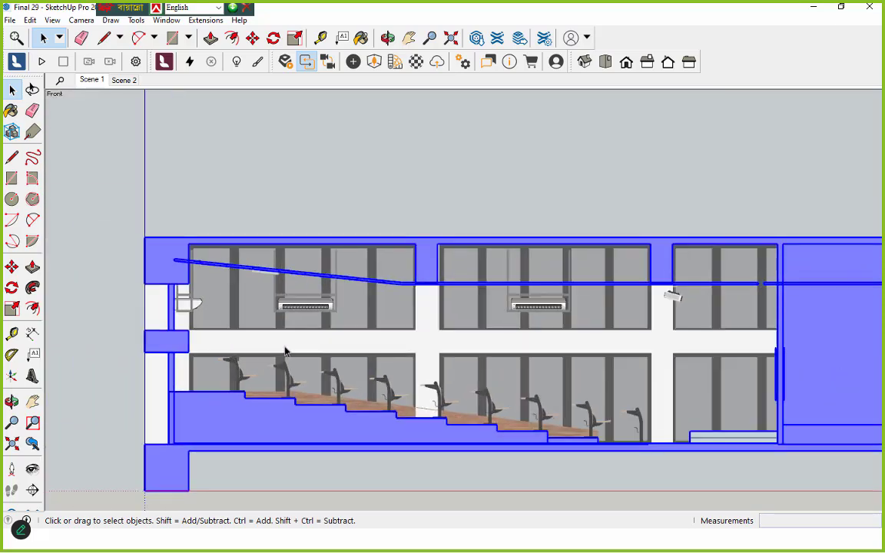
pyautogui.scroll(-3, 265, 388)
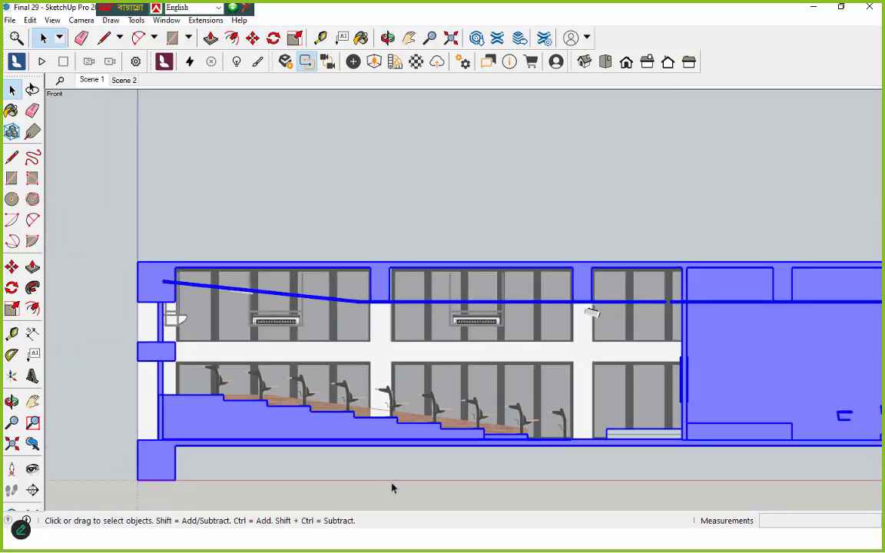
pyautogui.scroll(2, 237, 306)
# Inspect the cut hall from a slightly turned view and select the device hanging from the ceiling near the stage
pyautogui.moveTo(236, 305); pyautogui.dragTo(253, 346, button='middle')
pyautogui.scroll(-6, 330, 434)
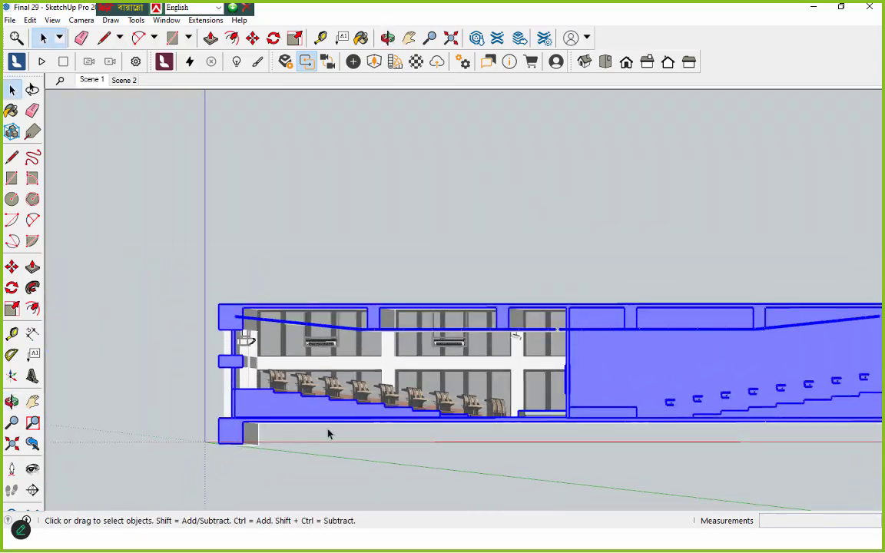
pyautogui.scroll(10, 475, 355)
pyautogui.click(481, 359)
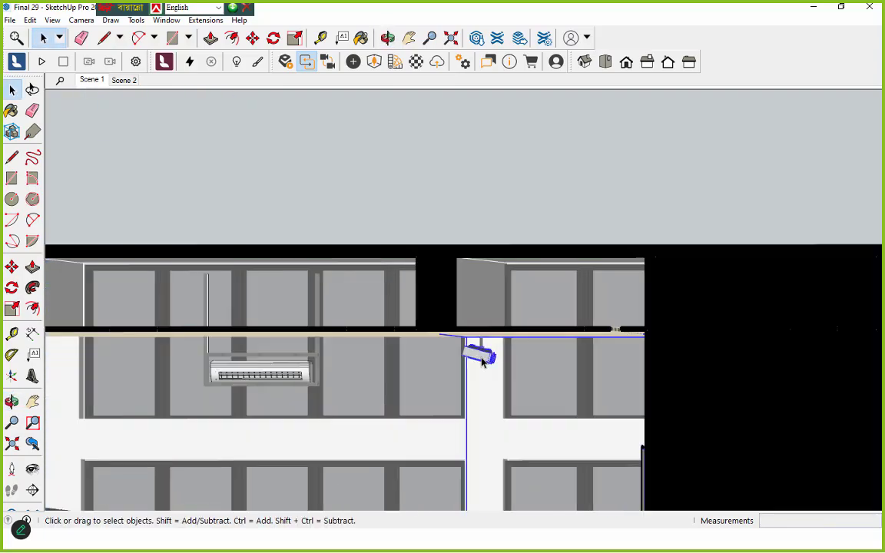
pyautogui.scroll(-4, 481, 358)
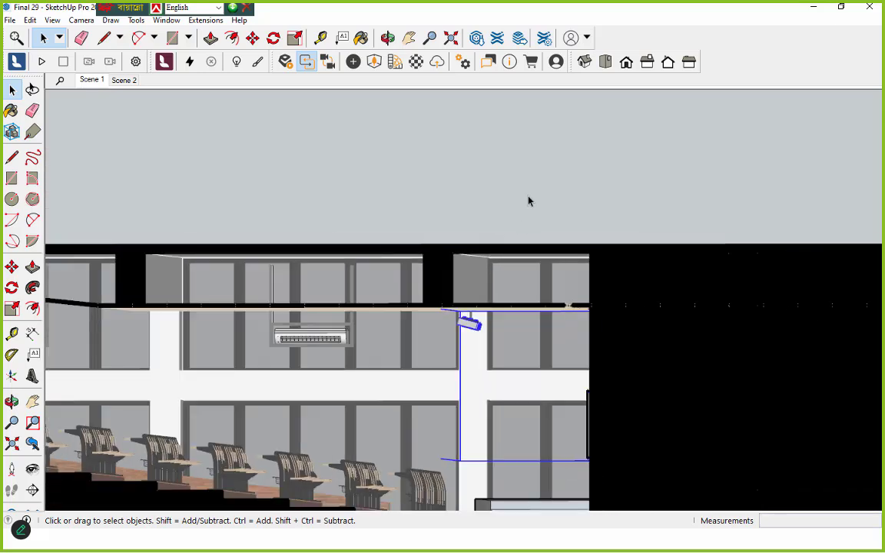
# Return the cut building to the standard front view and select section plane 1 instead of the ceiling device
pyautogui.click(605, 62)
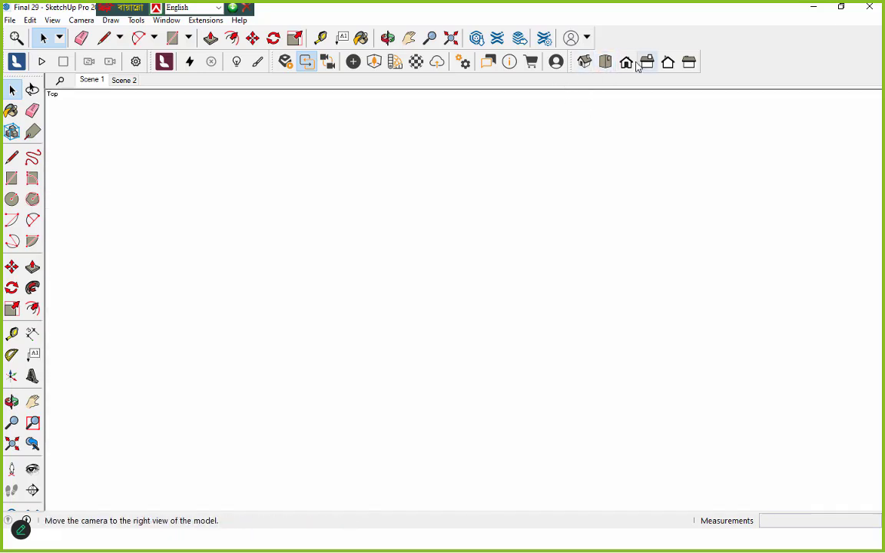
pyautogui.click(626, 63)
pyautogui.scroll(-4, 562, 365)
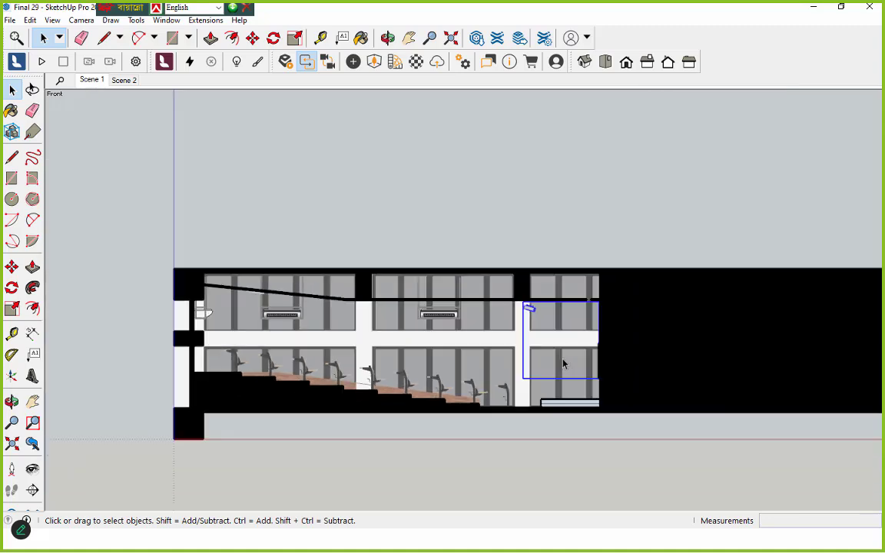
pyautogui.click(480, 295)
pyautogui.scroll(-2, 132, 311)
pyautogui.scroll(2, 182, 282)
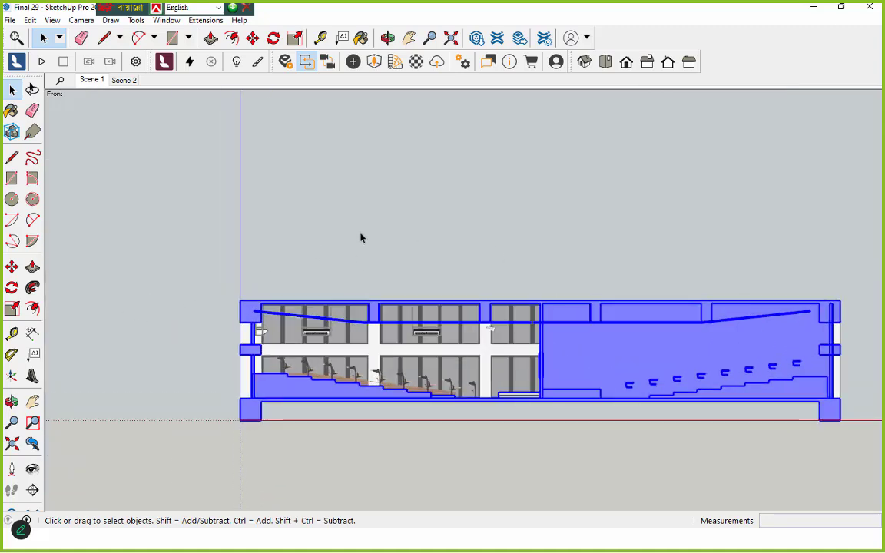
# Switch section plane 1's cut off to show the whole building, and switch the cut back on
pyautogui.press('Delete')
pyautogui.scroll(1, 602, 300)
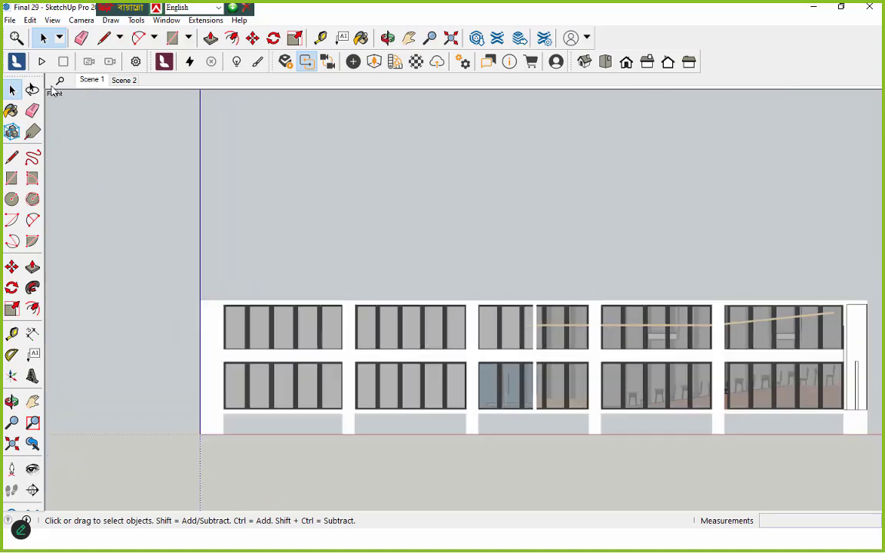
pyautogui.scroll(-2, 330, 318)
pyautogui.moveTo(329, 318); pyautogui.dragTo(536, 412, button='middle')
pyautogui.scroll(-6, 415, 323)
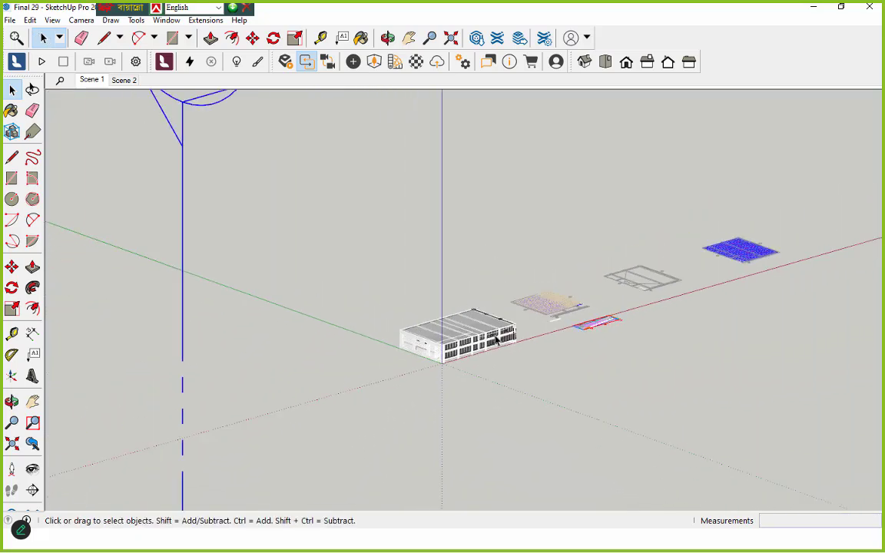
pyautogui.click(237, 252)
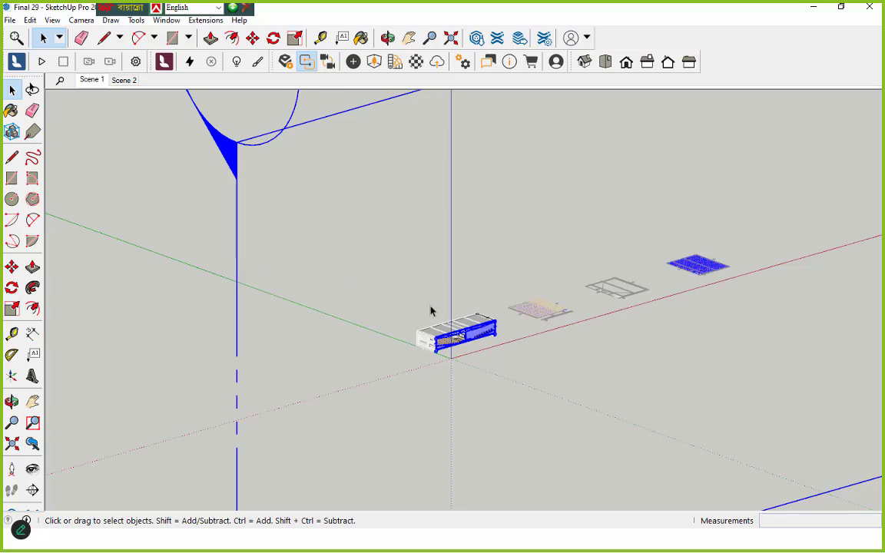
# Set the standard front view and frame the full length of the building section
pyautogui.scroll(4, 453, 338)
pyautogui.click(626, 61)
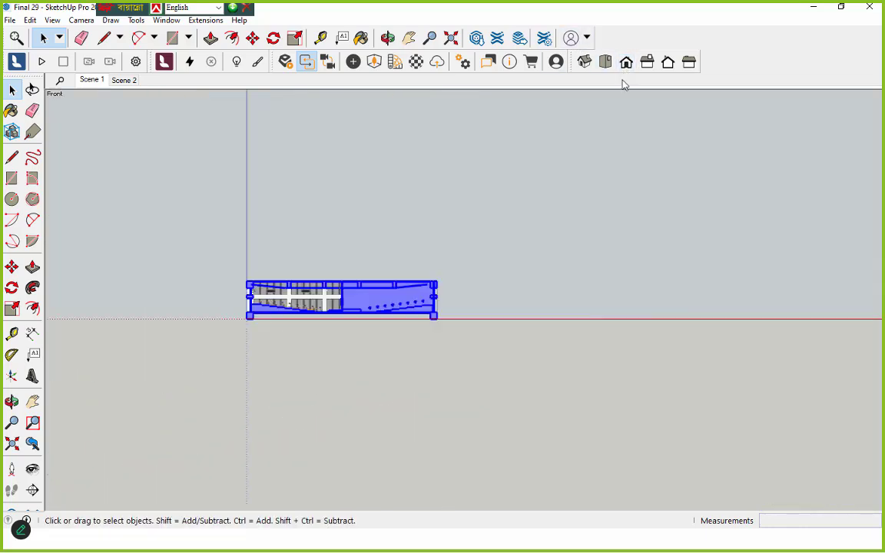
pyautogui.scroll(3, 276, 293)
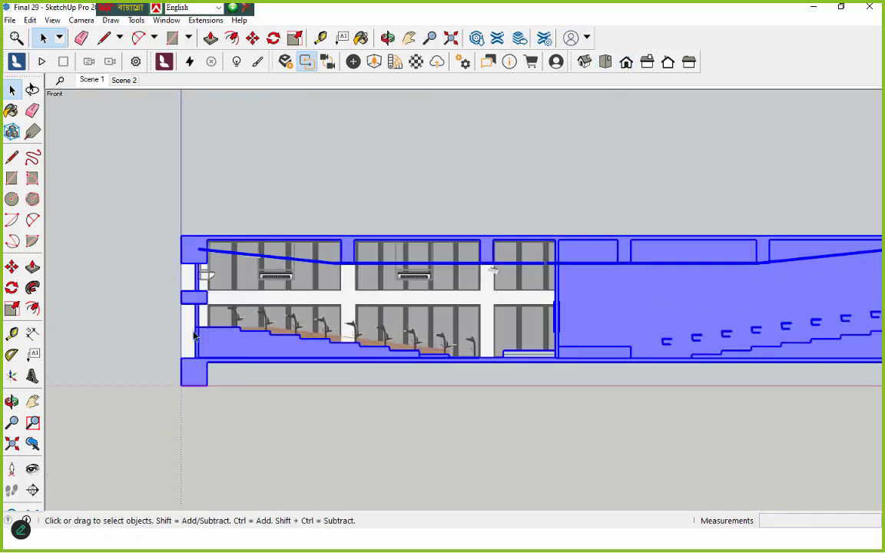
pyautogui.scroll(-2, 231, 303)
pyautogui.scroll(2, 224, 305)
pyautogui.scroll(-2, 154, 306)
pyautogui.scroll(2, 152, 307)
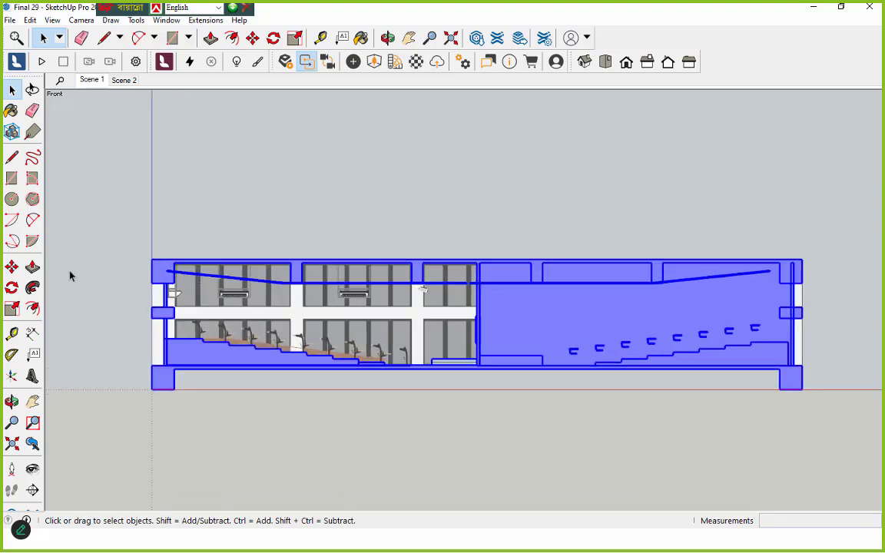
# Export the front section view as a 2D graphic in AutoCAD DWG format, named Final 29, to the Documents folder
pyautogui.click(10, 20)
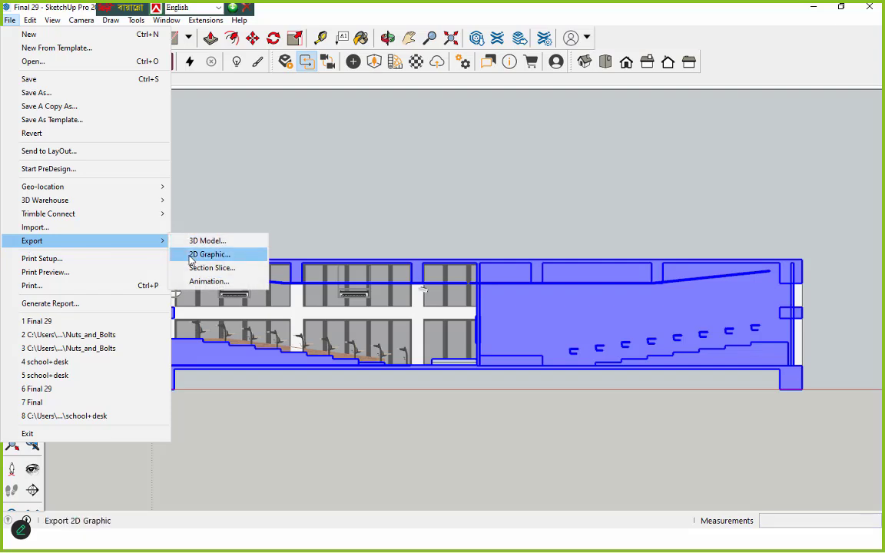
pyautogui.click(309, 310)
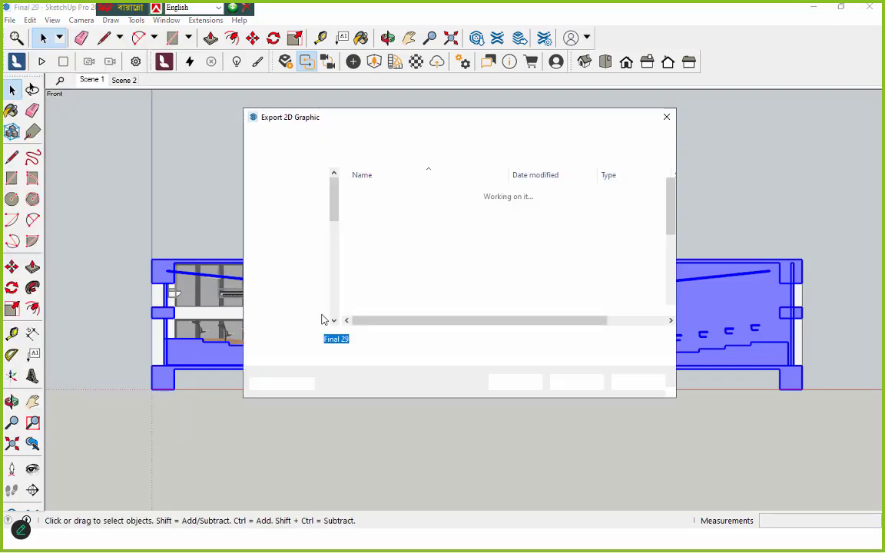
pyautogui.click(383, 359)
pyautogui.click(383, 359)
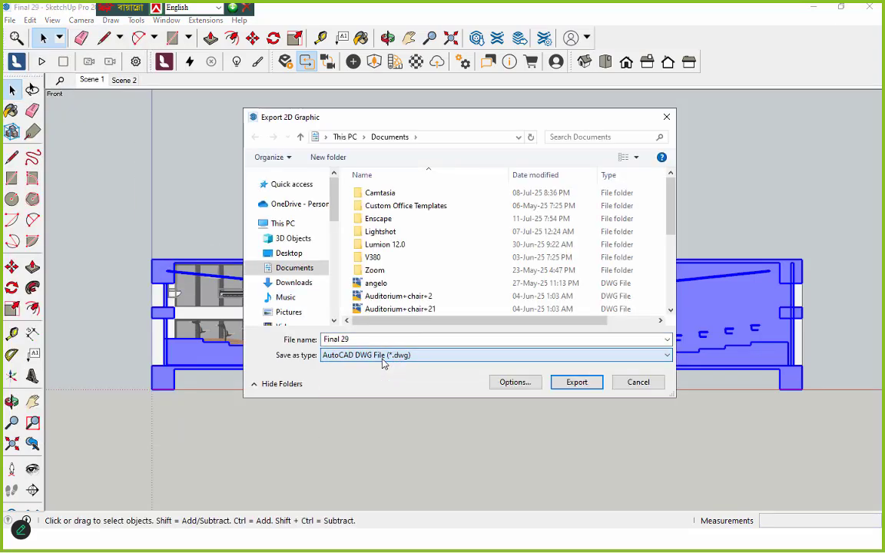
pyautogui.click(576, 383)
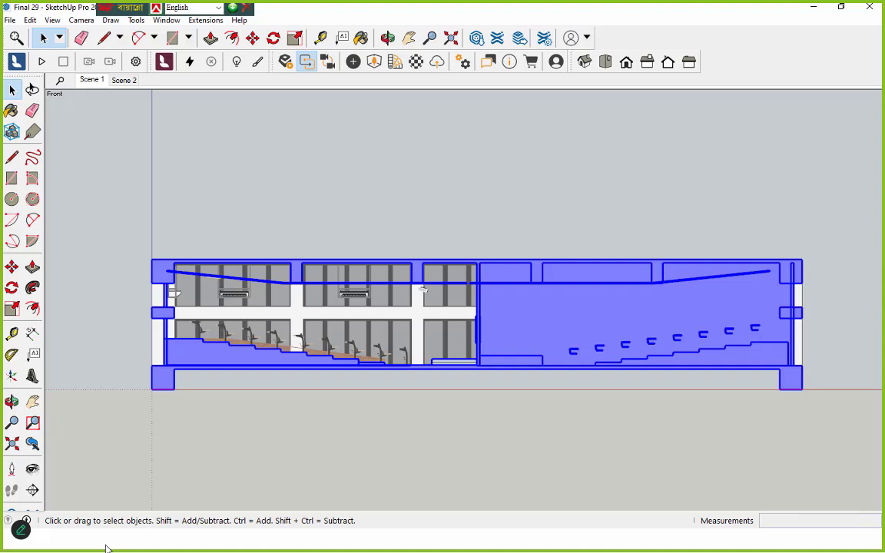
pyautogui.scroll(2, 273, 381)
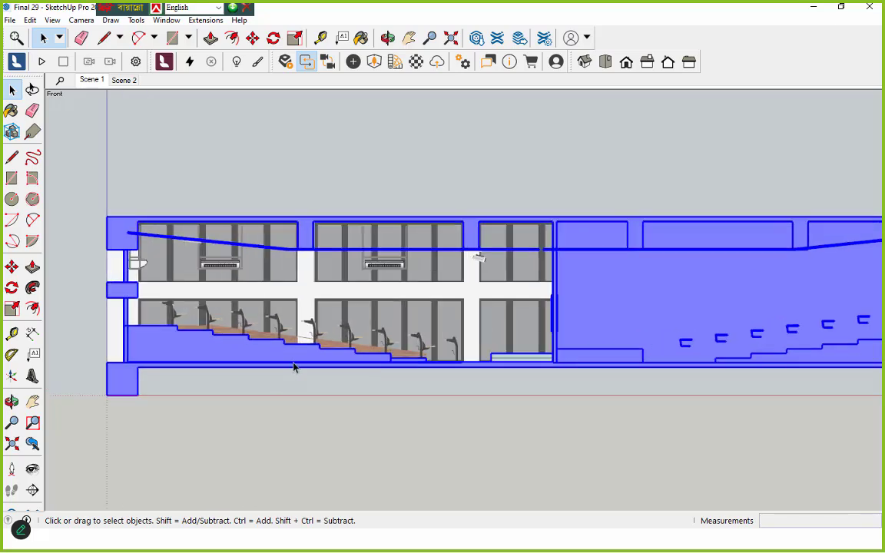
# Look through the desktop files for the exported Final 29 drawing
pyautogui.scroll(-3, 294, 366)
pyautogui.click(820, 6)
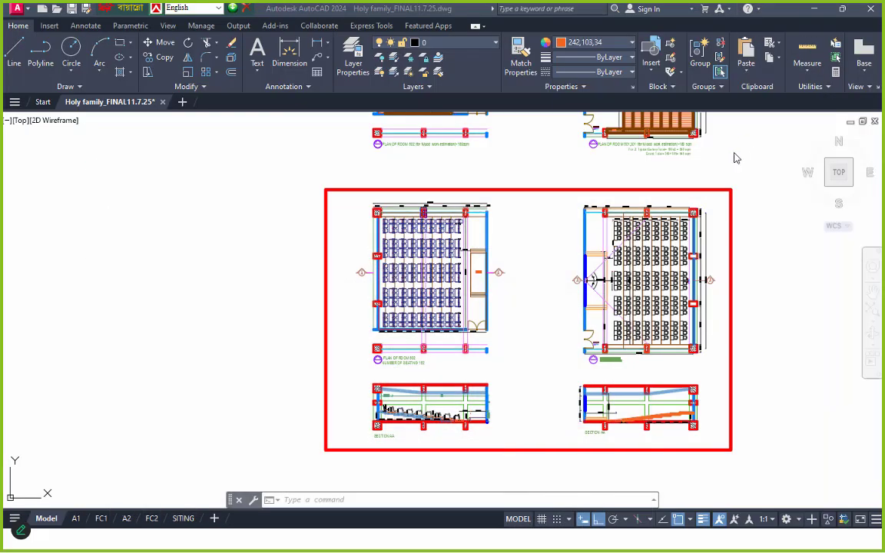
pyautogui.click(813, 10)
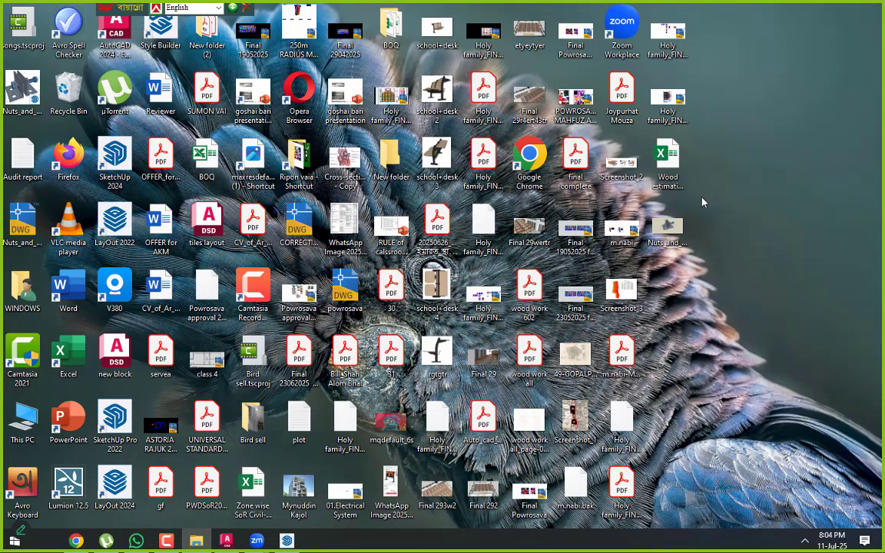
pyautogui.click(673, 107)
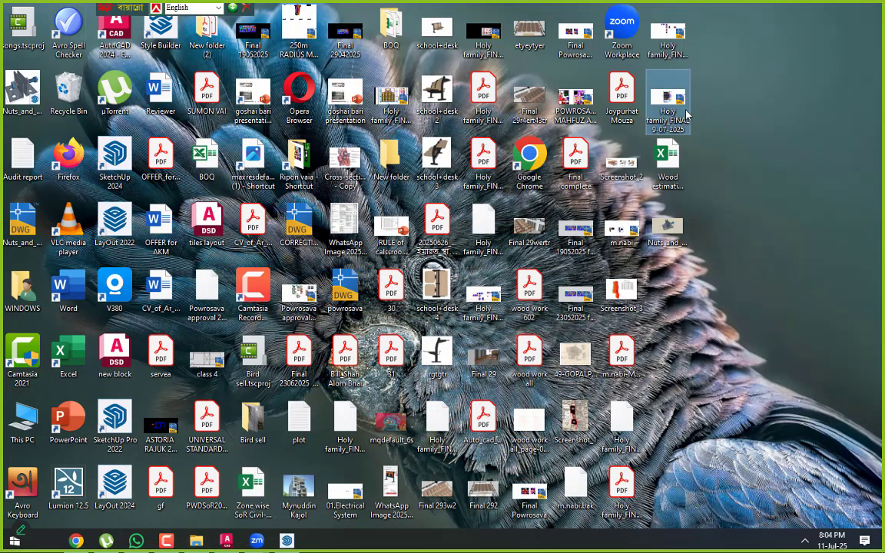
pyautogui.click(669, 54)
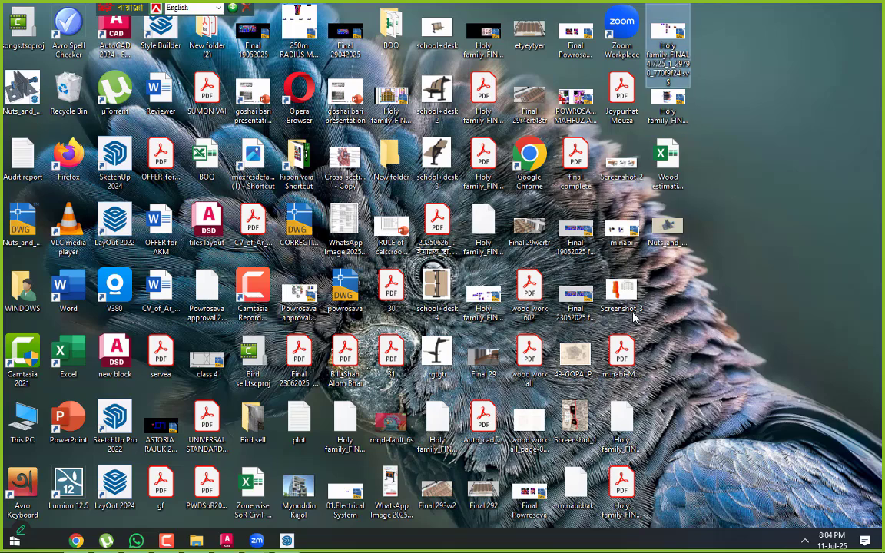
pyautogui.click(575, 300)
pyautogui.click(582, 235)
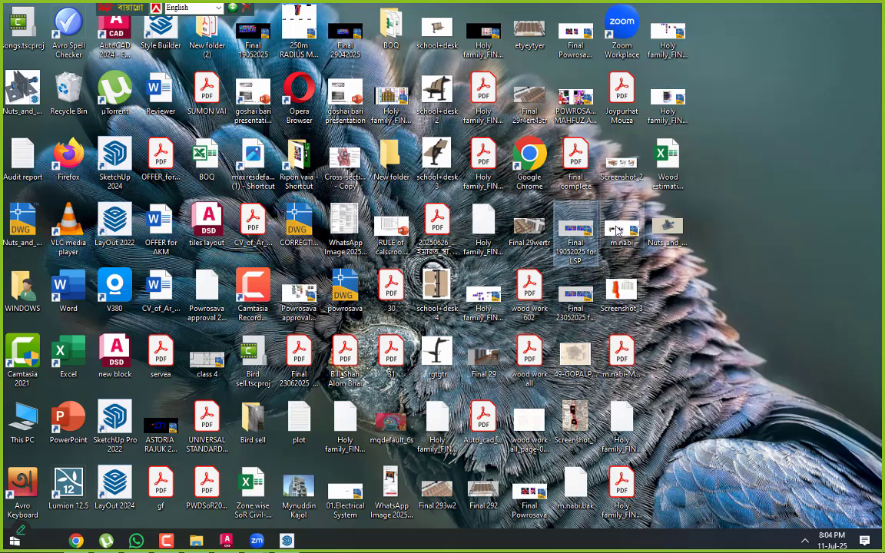
pyautogui.click(616, 227)
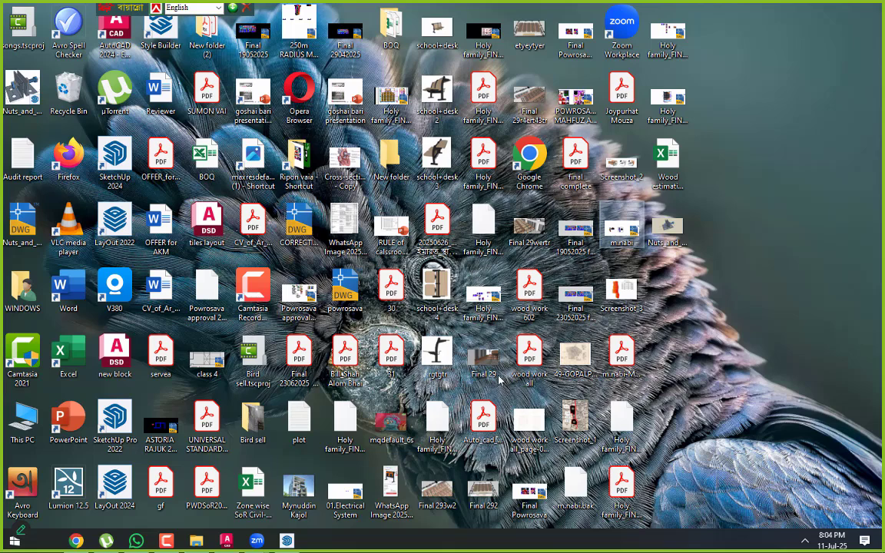
pyautogui.click(482, 495)
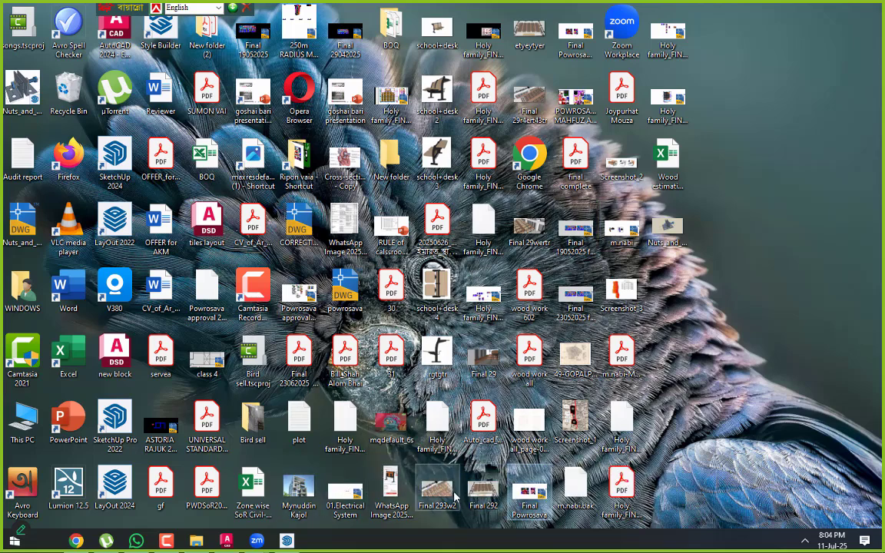
pyautogui.click(437, 490)
pyautogui.click(479, 350)
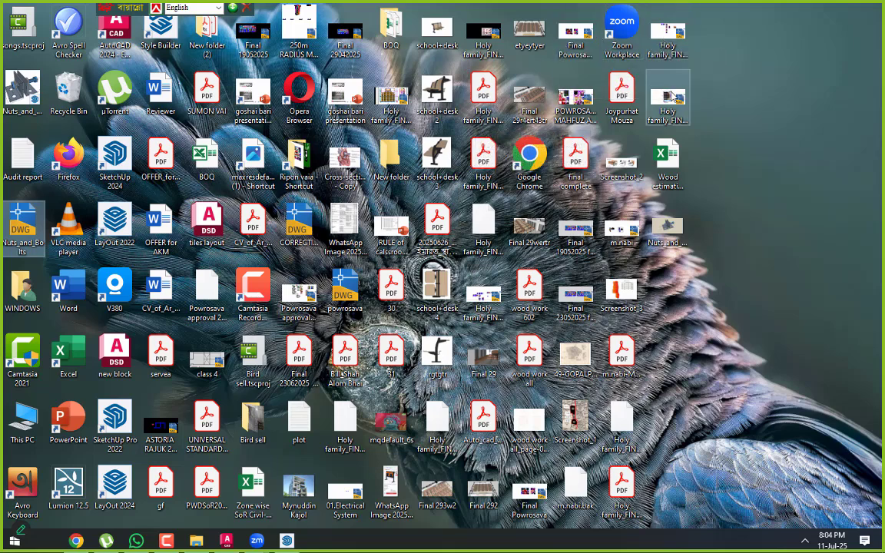
# Check the destination folder of the Final 29 drawing in SketchUp's 2D graphic export settings, without exporting again
pyautogui.click(287, 541)
pyautogui.click(10, 20)
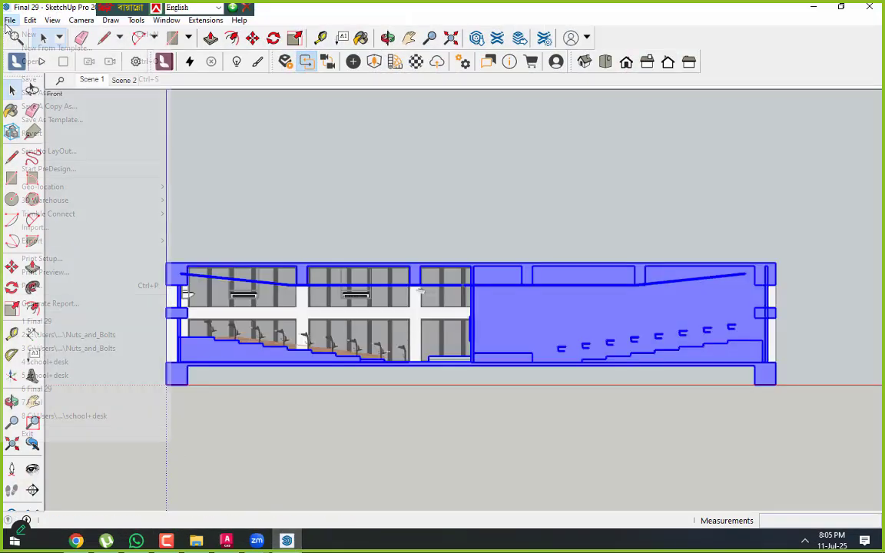
pyautogui.moveTo(114, 246)
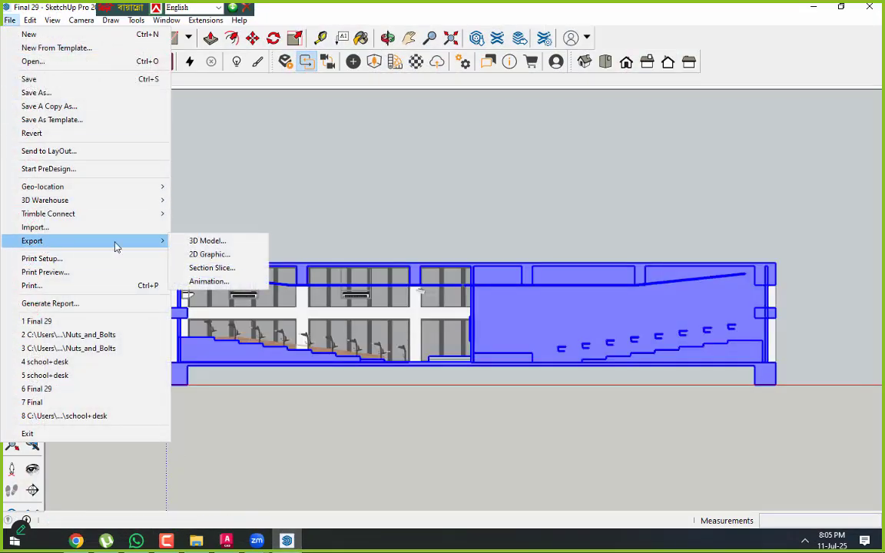
pyautogui.click(204, 254)
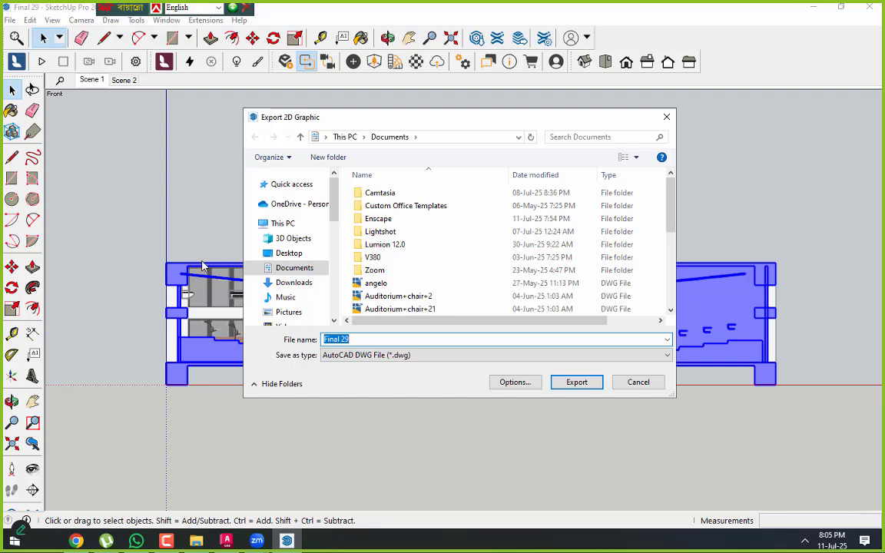
pyautogui.click(666, 117)
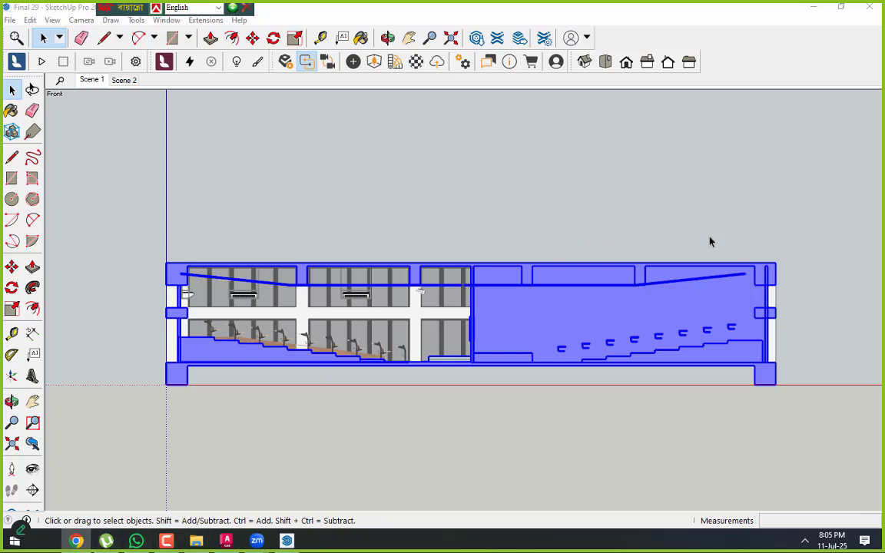
# Open the exported Final 29 DWG drawing from the Documents folder in AutoCAD
pyautogui.click(812, 7)
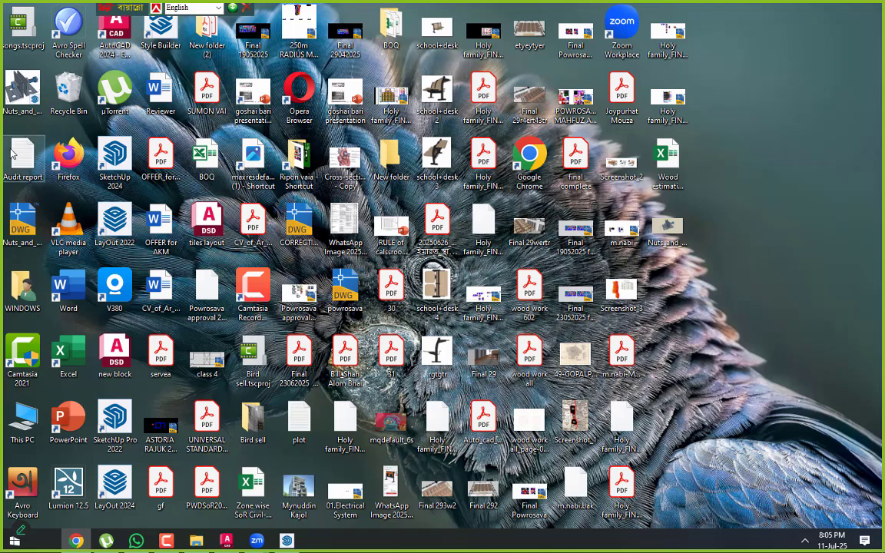
pyautogui.doubleClick(23, 413)
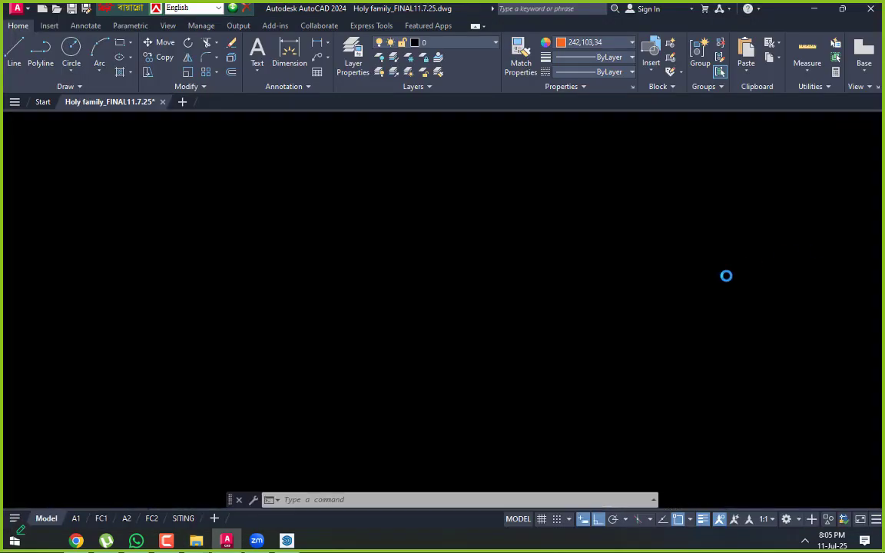
pyautogui.click(449, 233)
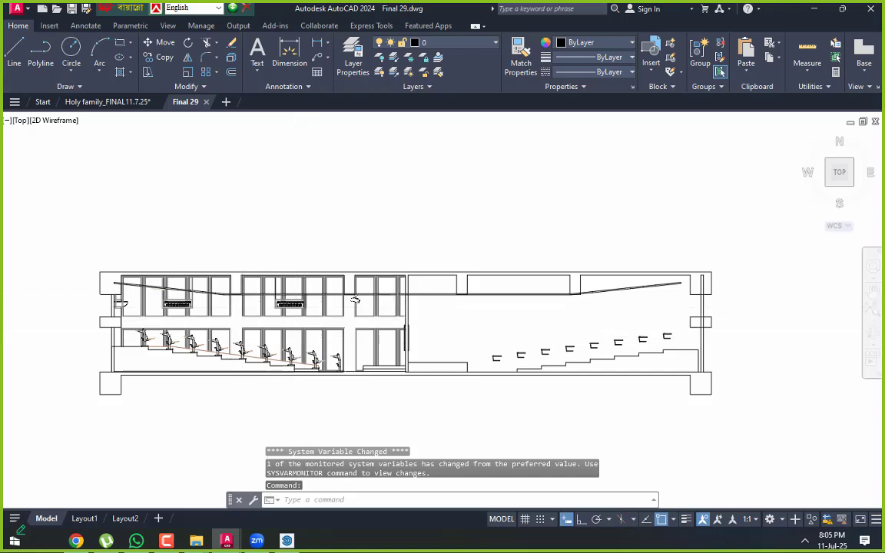
# Examine the linework of the exported section's stage, stepped seating and chairs up close
pyautogui.scroll(5, 301, 296)
pyautogui.moveTo(299, 315); pyautogui.dragTo(314, 296, button='middle')
pyautogui.scroll(-2, 505, 334)
pyautogui.scroll(6, 610, 337)
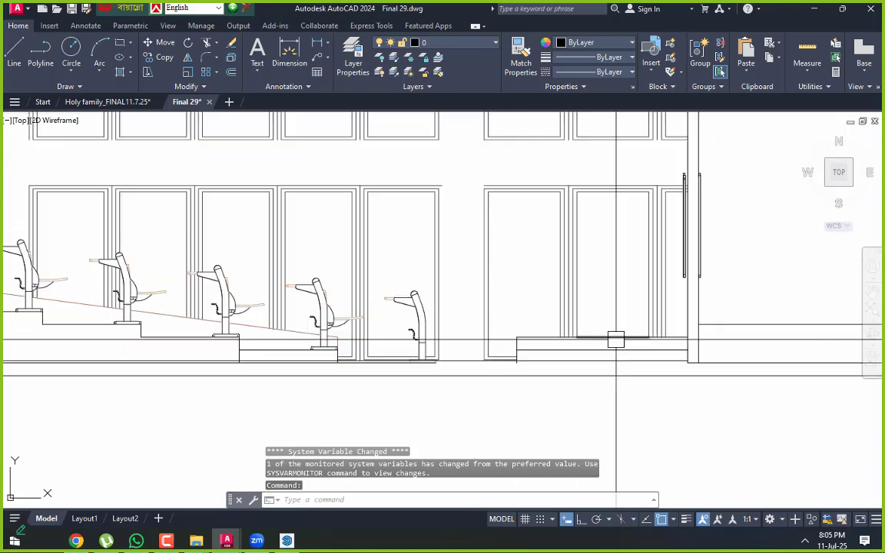
pyautogui.click(532, 355)
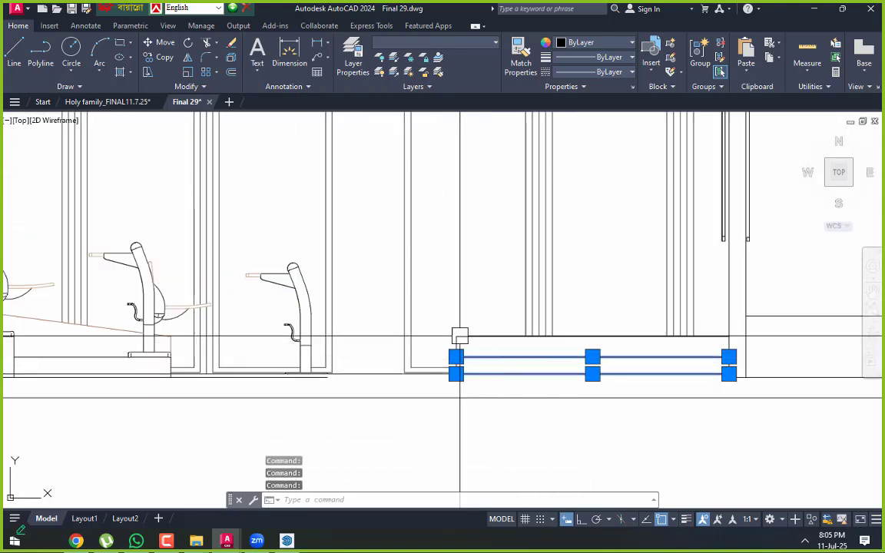
pyautogui.press('Escape')
pyautogui.scroll(-5, 460, 336)
pyautogui.scroll(2, 560, 351)
pyautogui.scroll(8, 560, 351)
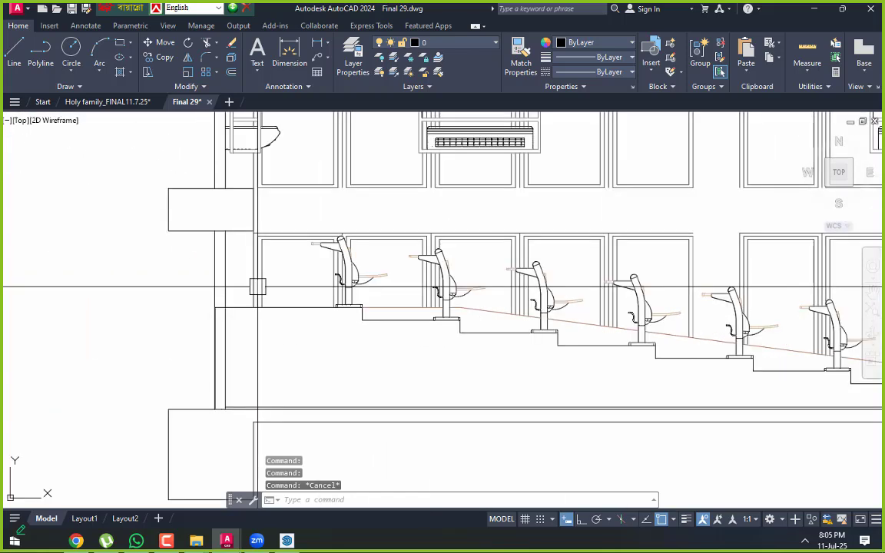
pyautogui.click(283, 174)
pyautogui.scroll(-5, 308, 217)
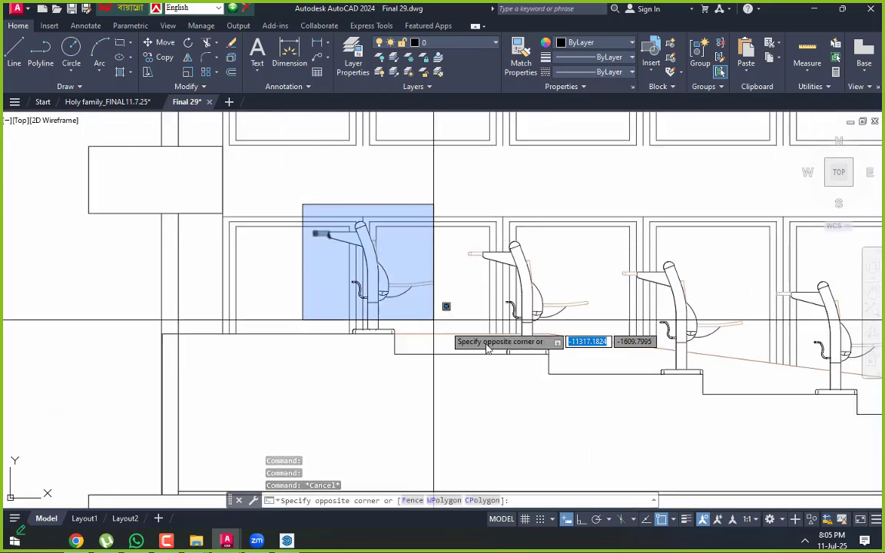
pyautogui.scroll(-5, 243, 332)
pyautogui.press('Escape')
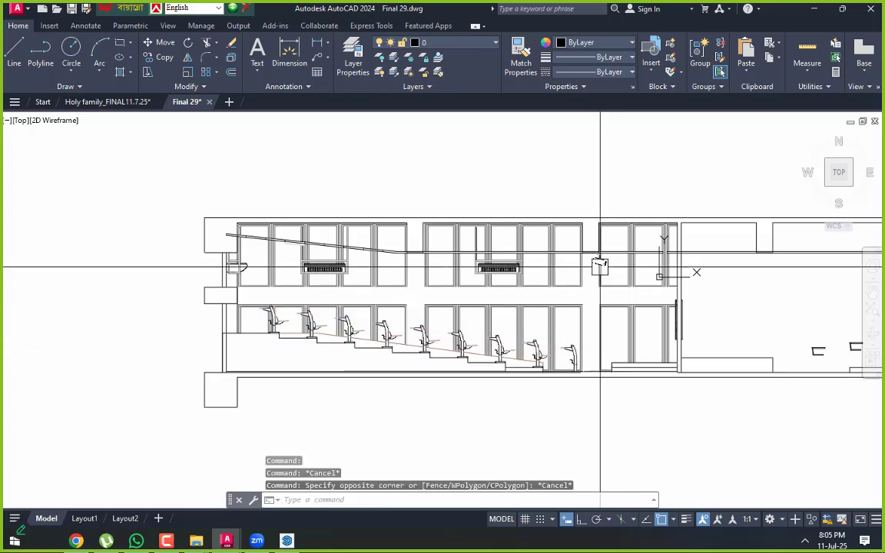
# Select the complete ceiling-mounted device with its bracket in the exported section and copy it to the clipboard
pyautogui.scroll(6, 598, 267)
pyautogui.click(488, 233)
pyautogui.scroll(-5, 514, 262)
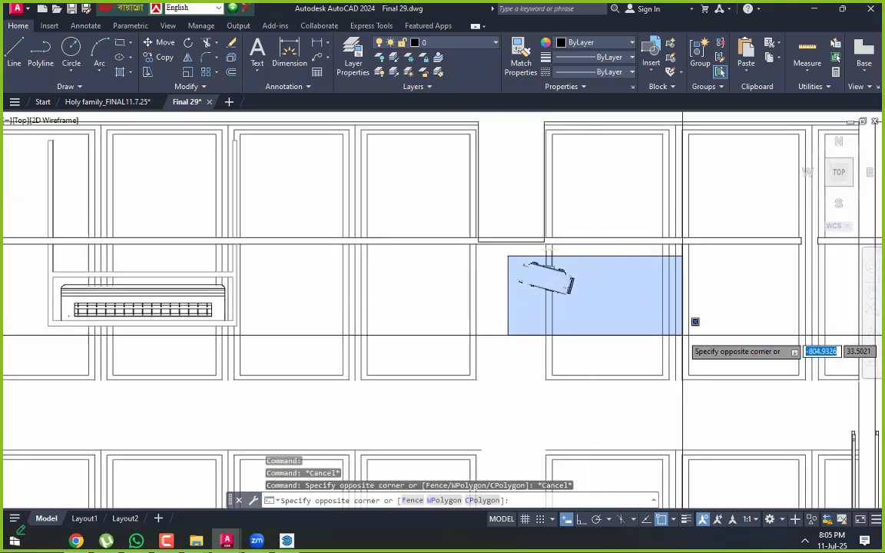
pyautogui.click(683, 334)
pyautogui.scroll(5, 575, 266)
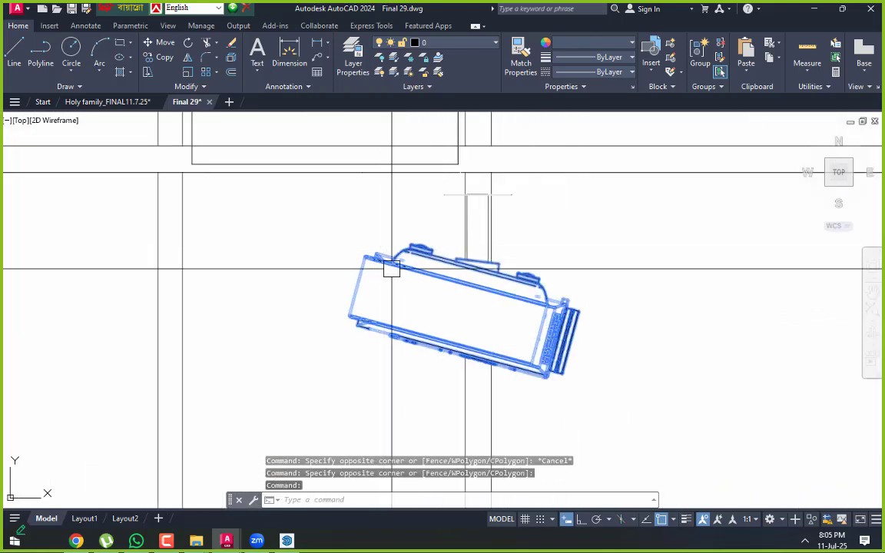
pyautogui.scroll(4, 381, 149)
pyautogui.scroll(-6, 378, 177)
pyautogui.click(377, 177)
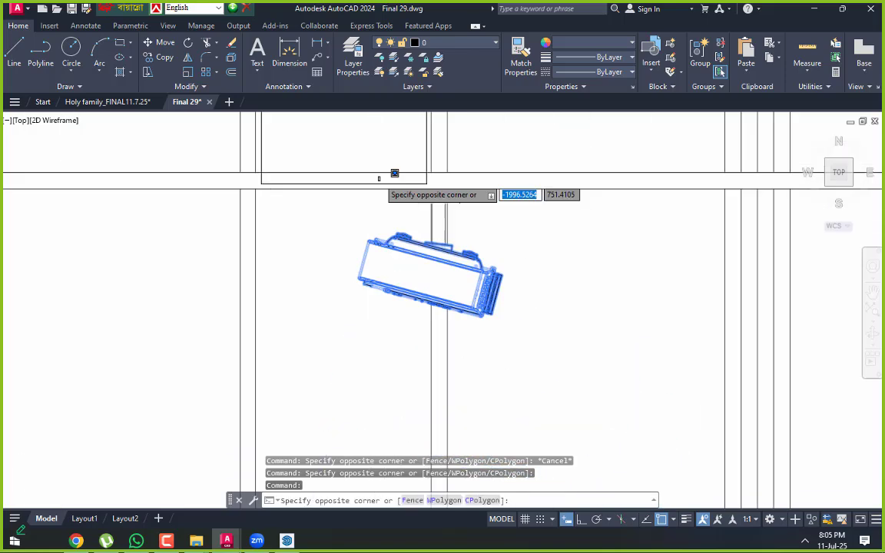
pyautogui.click(541, 346)
pyautogui.scroll(-5, 384, 271)
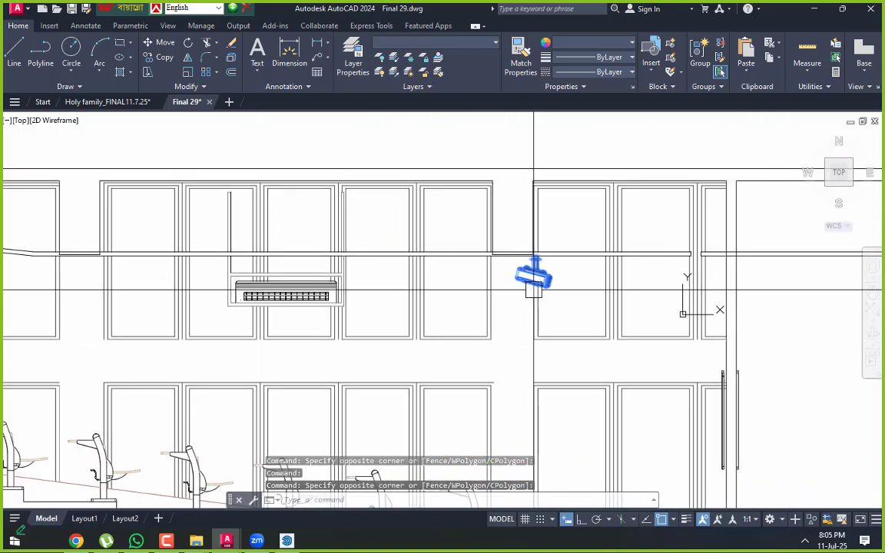
pyautogui.scroll(4, 518, 269)
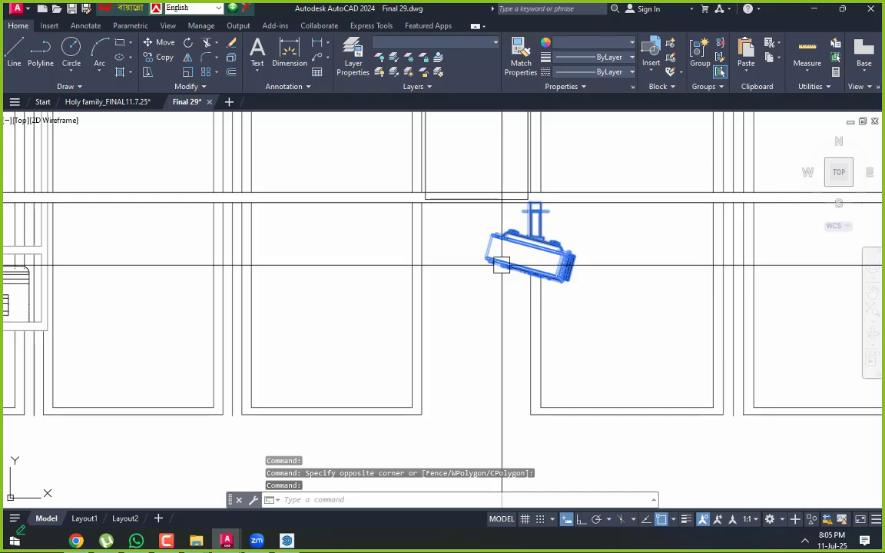
pyautogui.hotkey('ctrl', 'c')
pyautogui.scroll(-5, 375, 297)
pyautogui.scroll(2, 411, 258)
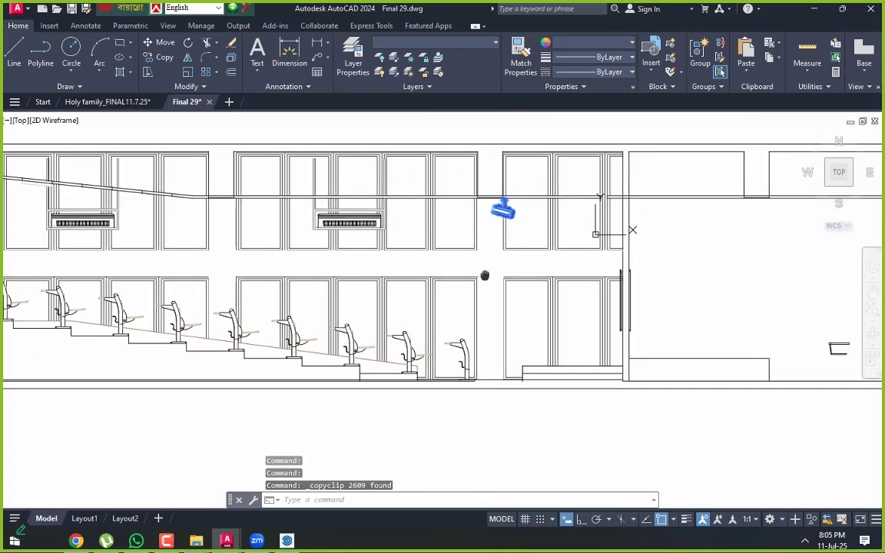
pyautogui.scroll(-1, 377, 311)
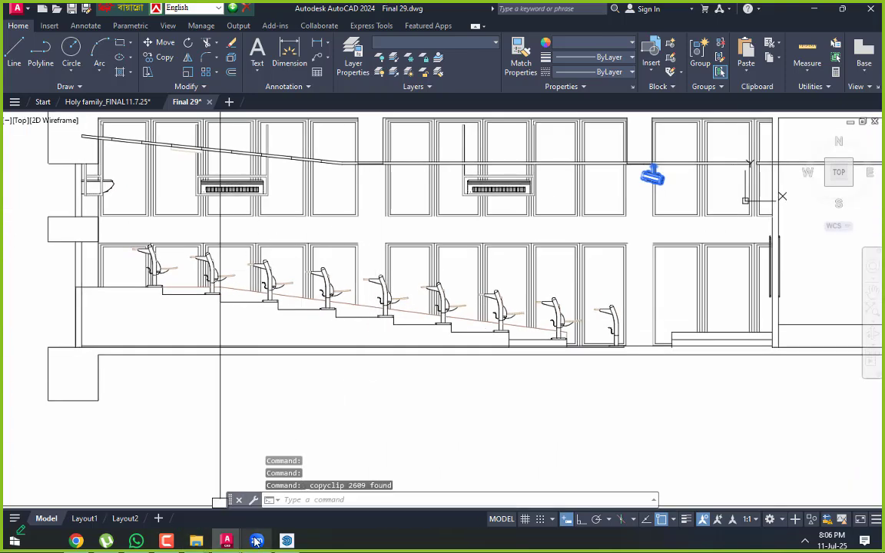
# Switch to the Holy family_FINAL11.7.25 drawing and paste the ceiling device below the ceiling line of the seating section
pyautogui.click(227, 541)
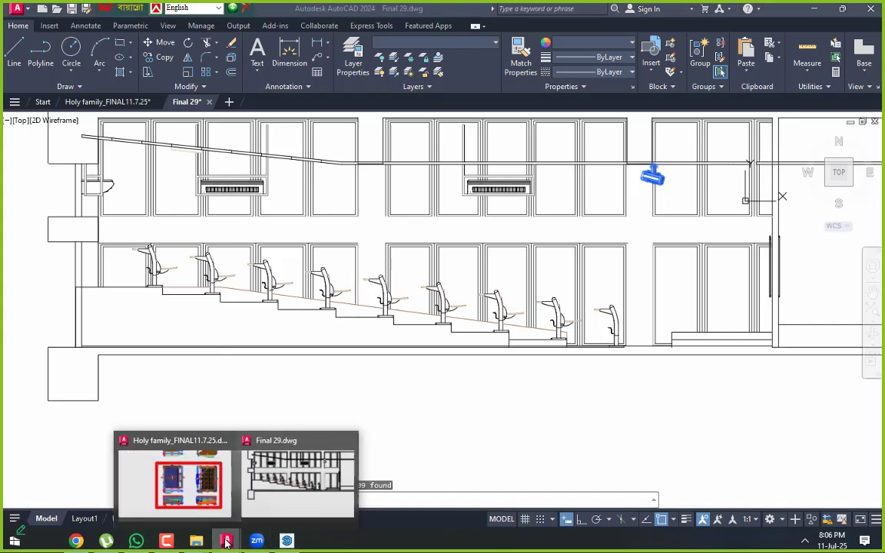
pyautogui.click(178, 498)
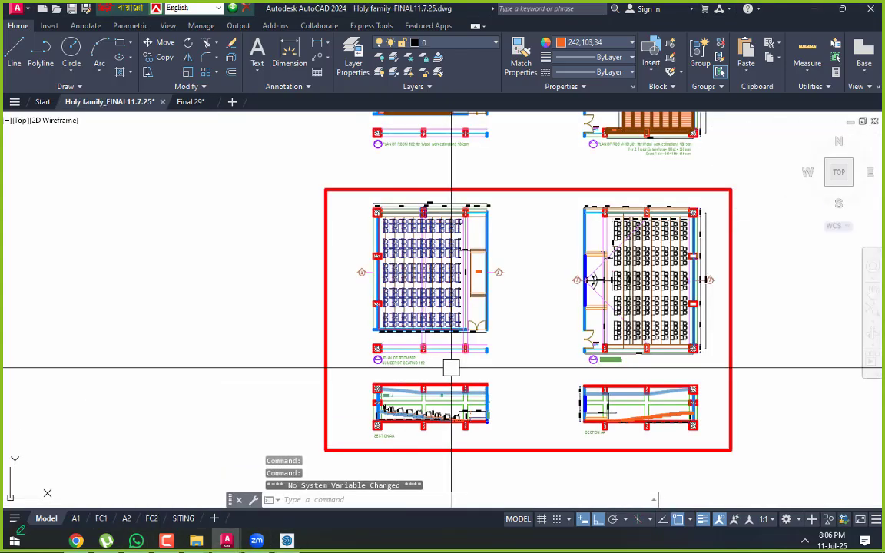
pyautogui.scroll(5, 453, 407)
pyautogui.moveTo(465, 407); pyautogui.dragTo(437, 322, button='middle')
pyautogui.scroll(2, 509, 274)
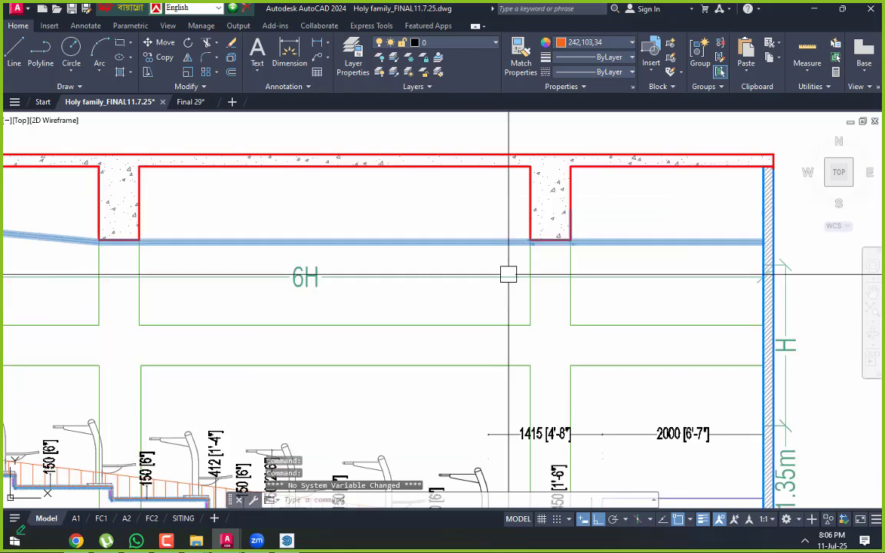
pyautogui.scroll(-2, 453, 254)
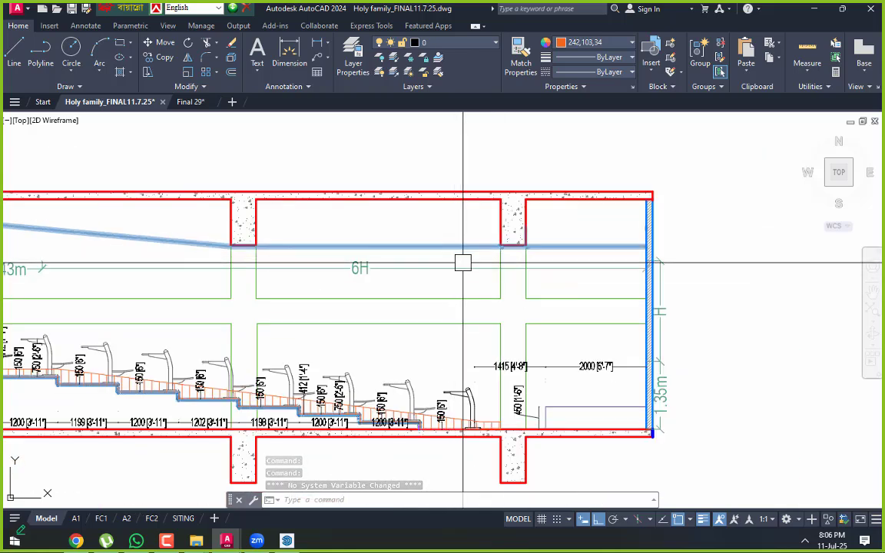
pyautogui.hotkey('ctrl', 'v')
pyautogui.scroll(3, 499, 258)
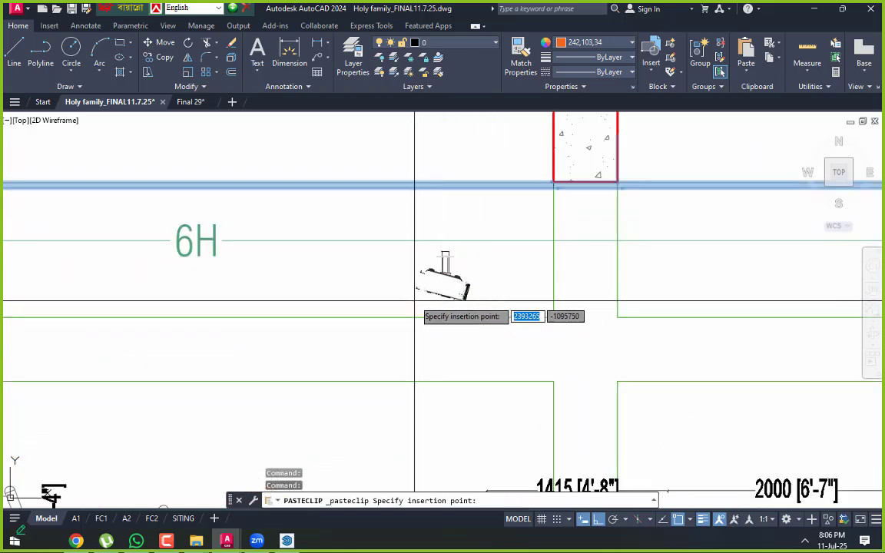
pyautogui.click(435, 272)
pyautogui.scroll(2, 432, 259)
pyautogui.click(432, 259)
pyautogui.press('Escape')
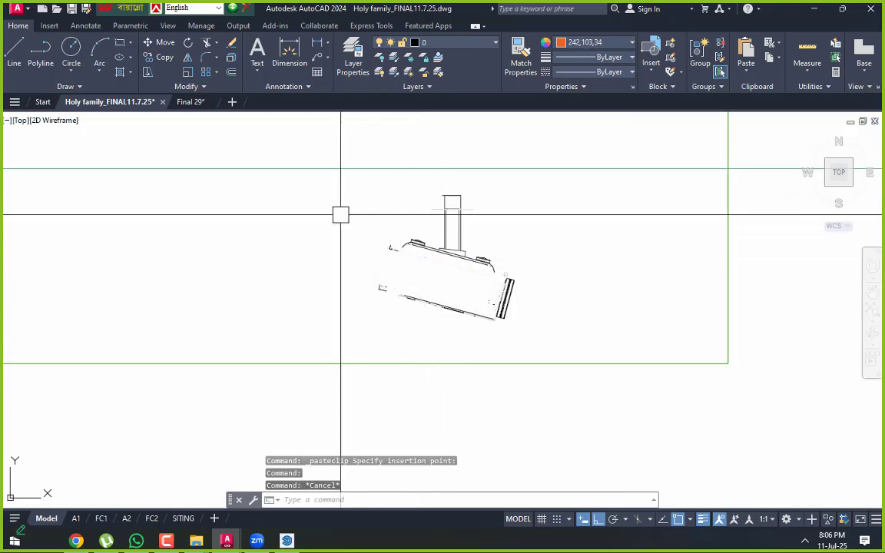
# Create a block named ffsdf from all the linework of the pasted ceiling device
pyautogui.click(324, 184)
pyautogui.click(573, 358)
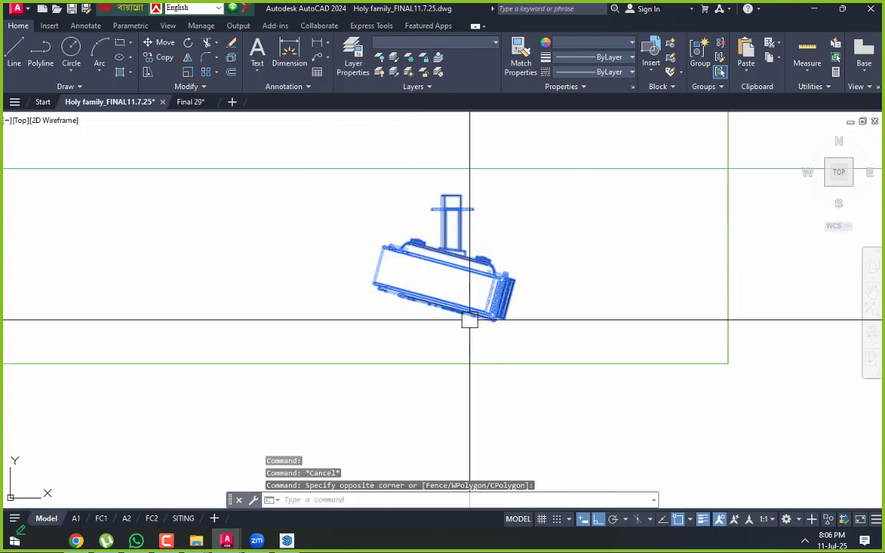
pyautogui.write('b')
pyautogui.press('space')
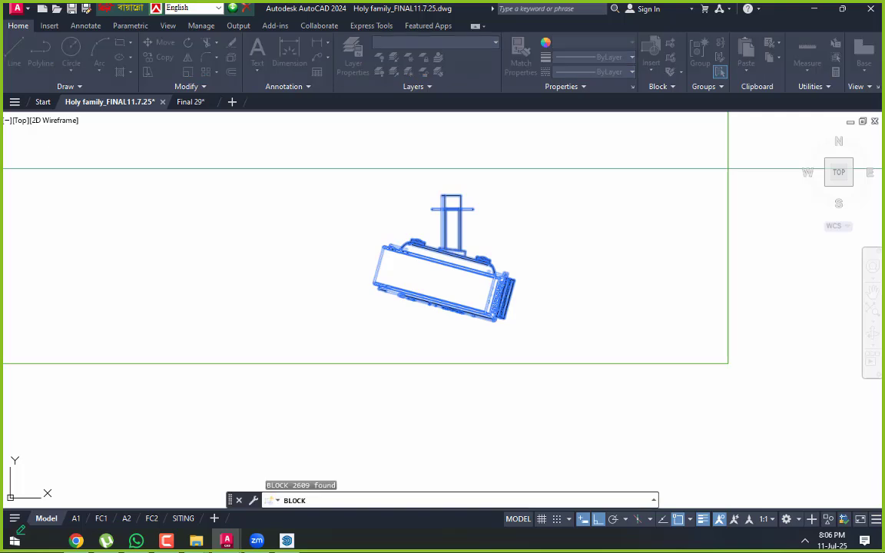
pyautogui.write('fsdf')
pyautogui.click(483, 375)
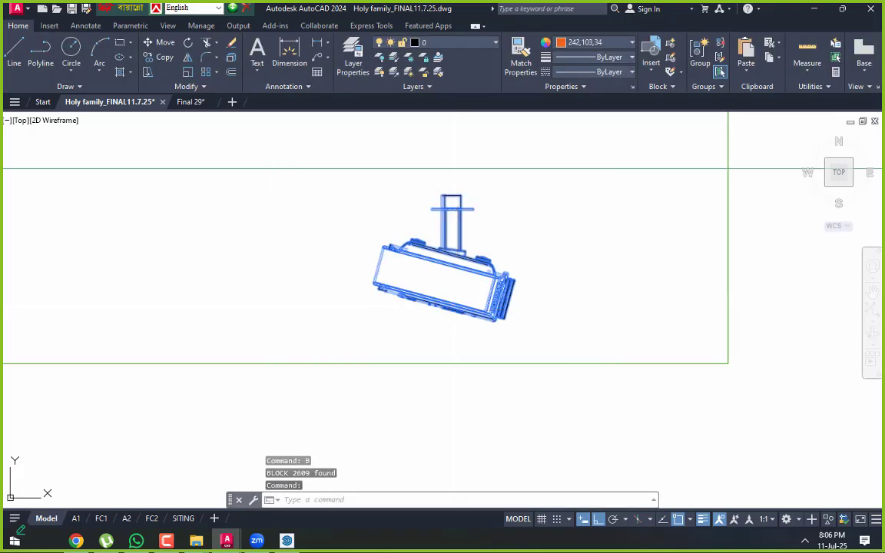
# Open the ceiling device's ffsdf block in the Block Editor
pyautogui.doubleClick(483, 303)
pyautogui.click(465, 346)
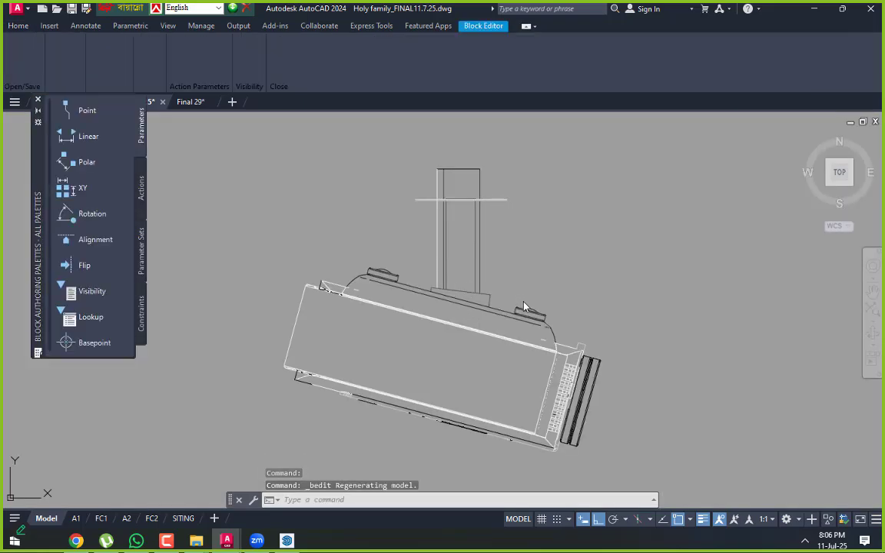
pyautogui.scroll(-7, 507, 288)
# Set the color of all the ceiling device's linework in the block to black (0,0,0)
pyautogui.click(657, 204)
pyautogui.click(456, 342)
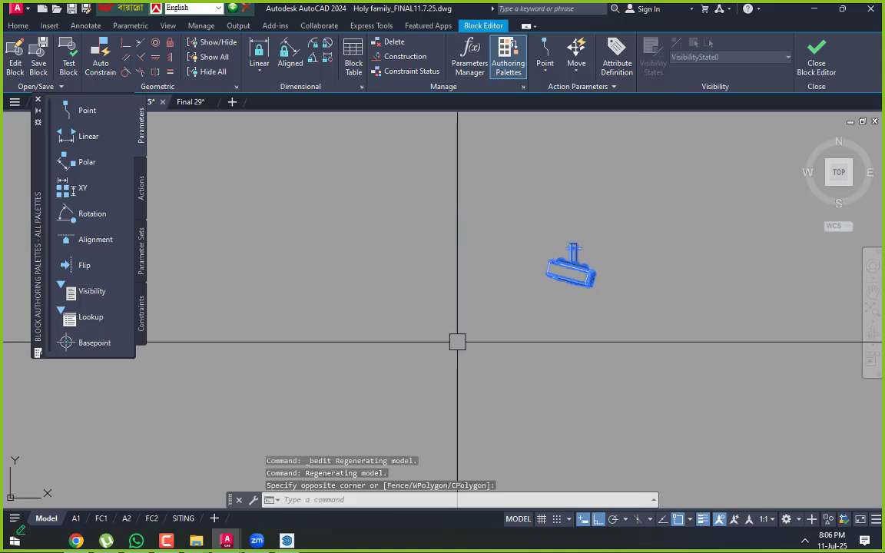
pyautogui.click(18, 25)
pyautogui.scroll(5, 559, 255)
pyautogui.scroll(2, 613, 280)
pyautogui.moveTo(614, 288); pyautogui.dragTo(408, 300, button='middle')
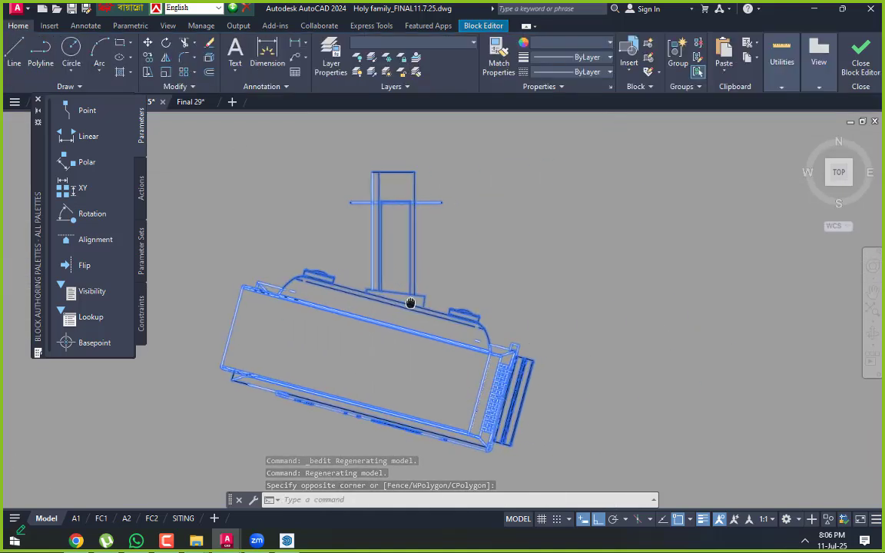
pyautogui.click(384, 43)
pyautogui.click(415, 54)
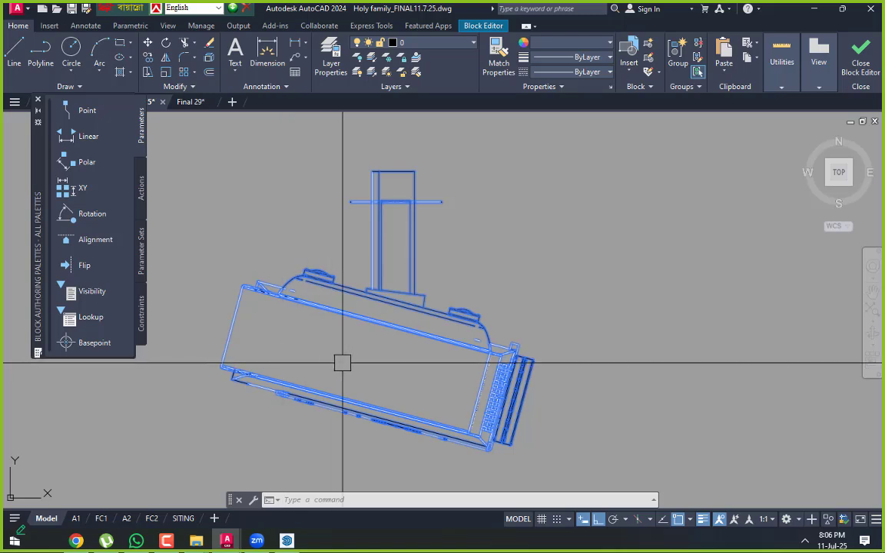
pyautogui.moveTo(288, 322); pyautogui.dragTo(307, 328, button='middle')
pyautogui.click(583, 44)
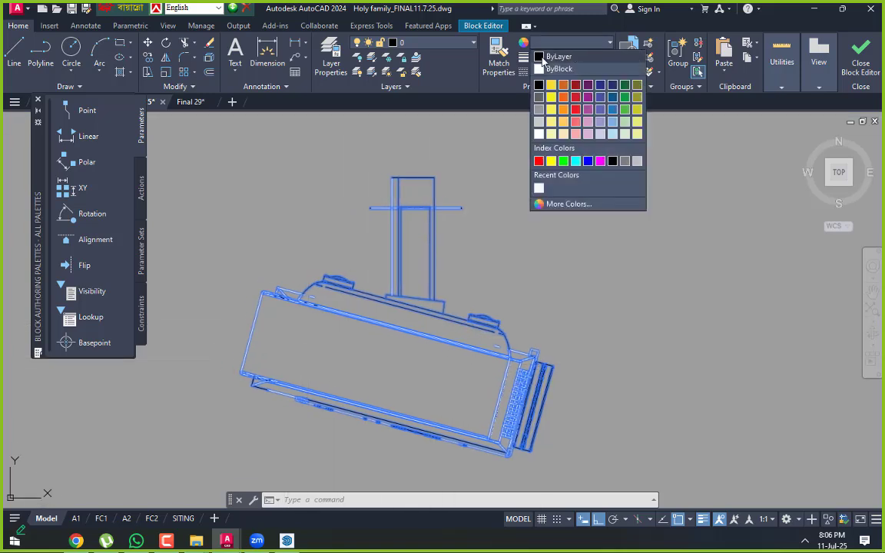
pyautogui.click(536, 86)
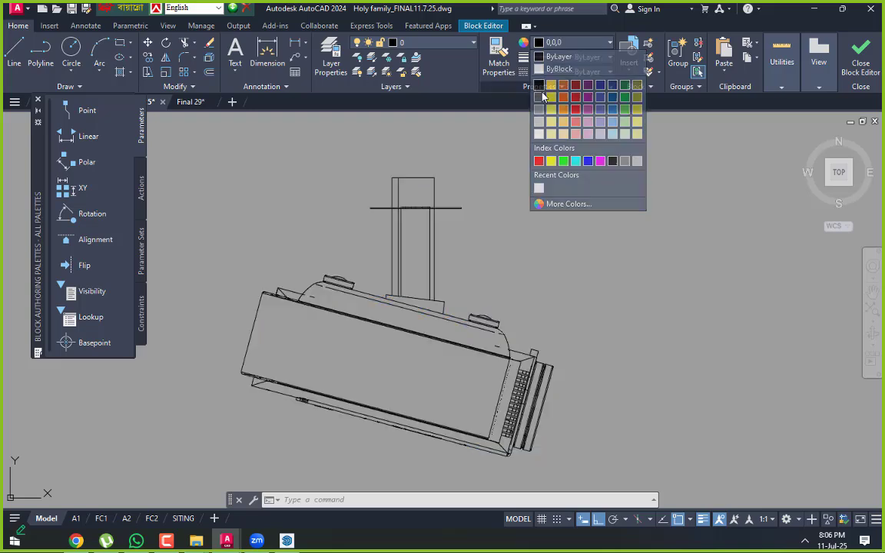
pyautogui.press('Escape')
pyautogui.scroll(-6, 405, 282)
pyautogui.scroll(4, 404, 293)
pyautogui.scroll(2, 401, 276)
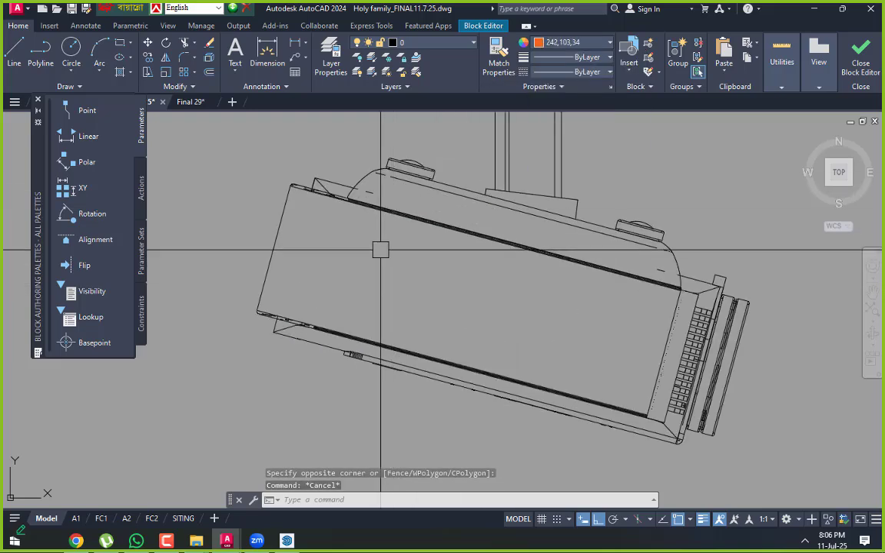
# Close the Block Editor and save the changes to the ffsdf block
pyautogui.scroll(-6, 376, 249)
pyautogui.click(594, 193)
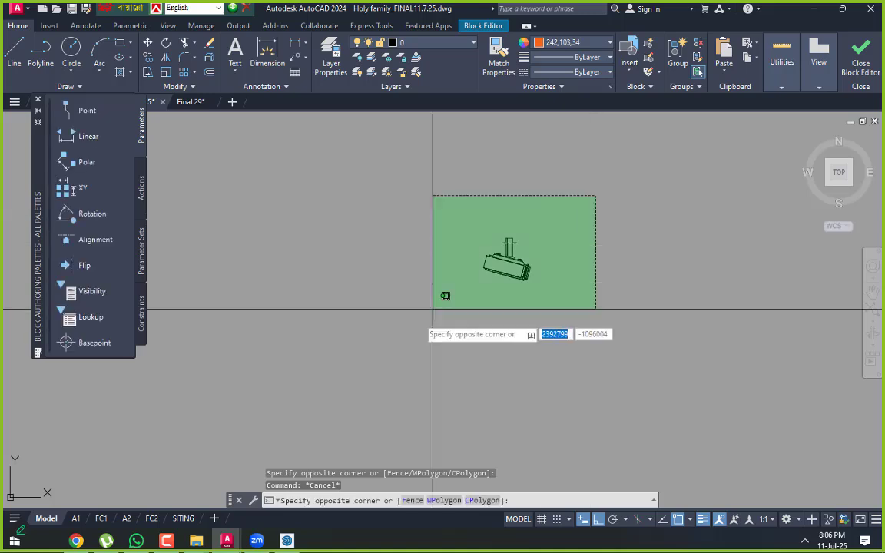
pyautogui.click(434, 306)
pyautogui.press('Escape')
pyautogui.click(844, 66)
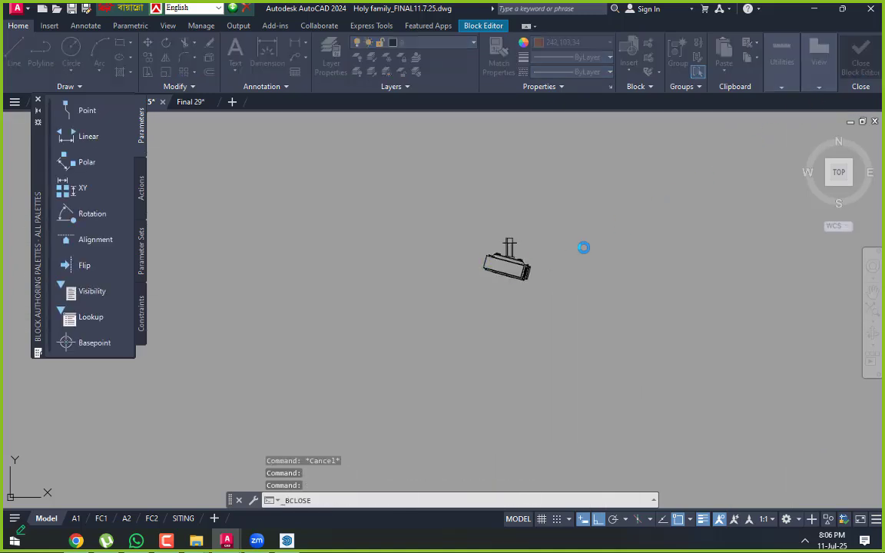
pyautogui.click(592, 183)
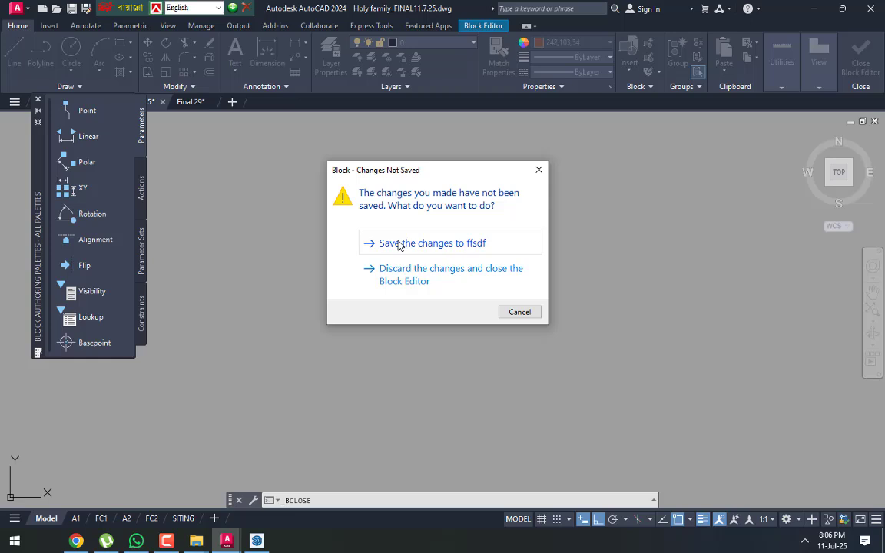
pyautogui.click(445, 244)
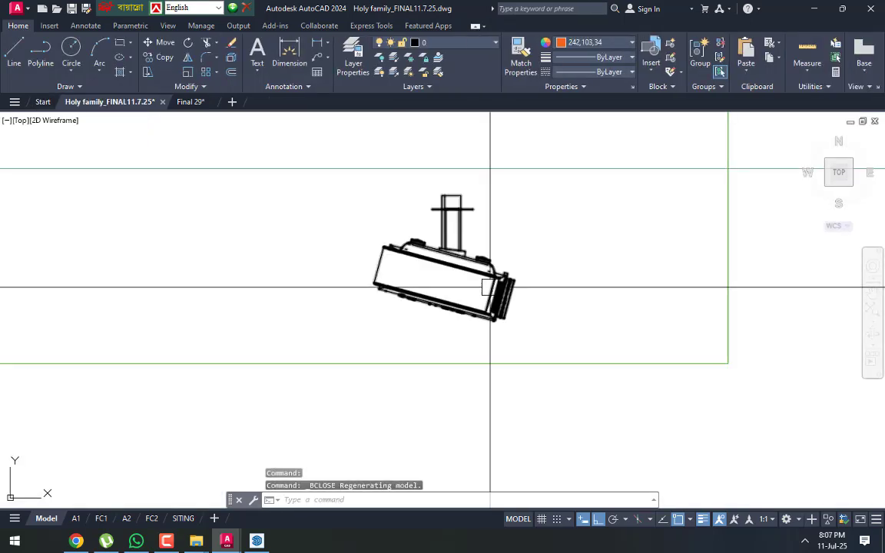
# Move the ceiling device block straight up from the top of its bracket to the underside of the ceiling in Section AA
pyautogui.scroll(-8, 572, 291)
pyautogui.scroll(6, 582, 300)
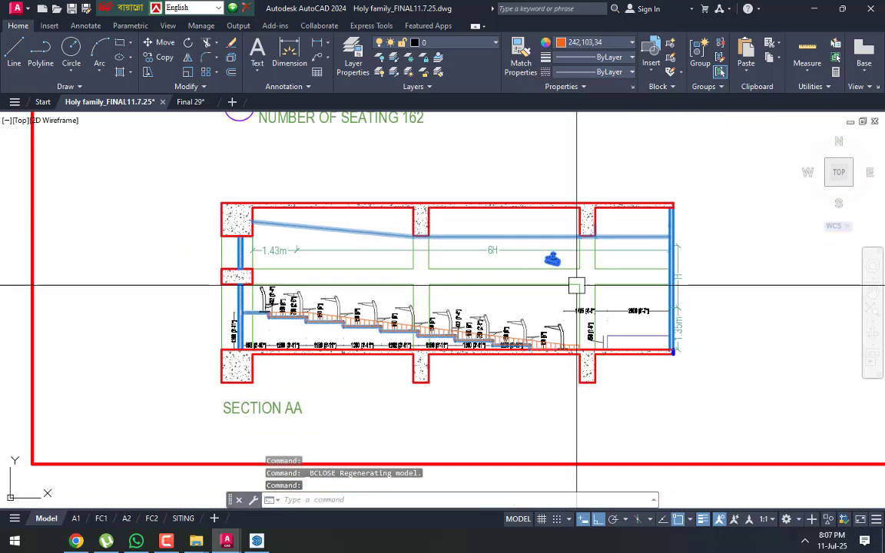
pyautogui.scroll(4, 516, 254)
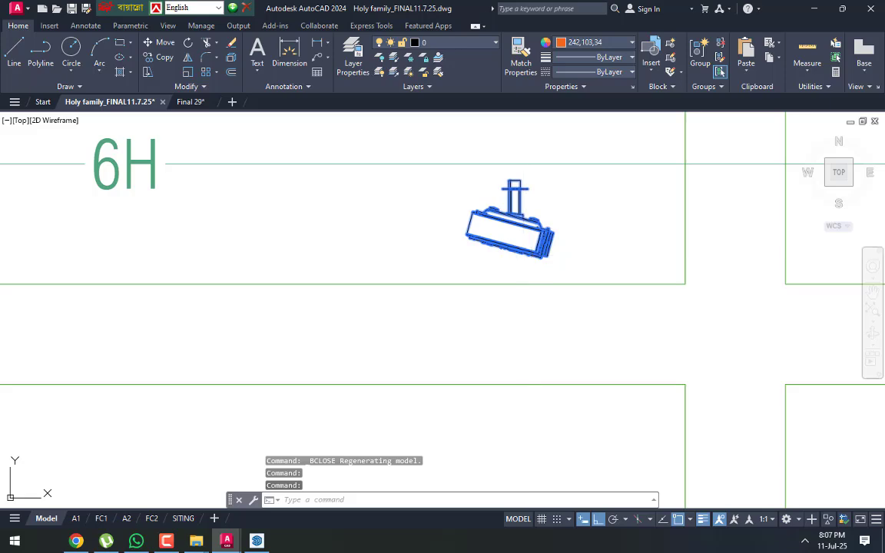
pyautogui.write('m')
pyautogui.press('Return')
pyautogui.scroll(4, 517, 176)
pyautogui.click(533, 163)
pyautogui.scroll(-5, 531, 199)
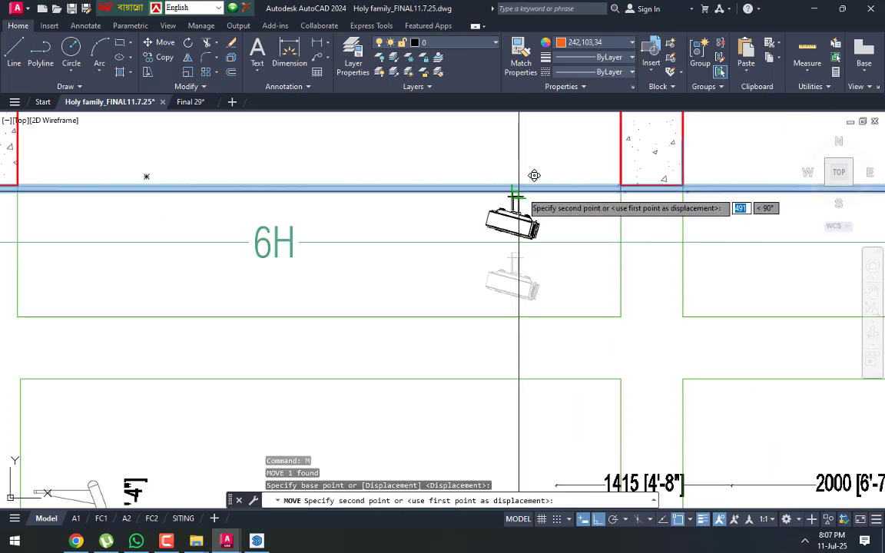
pyautogui.click(518, 202)
pyautogui.scroll(-5, 543, 241)
pyautogui.scroll(2, 366, 384)
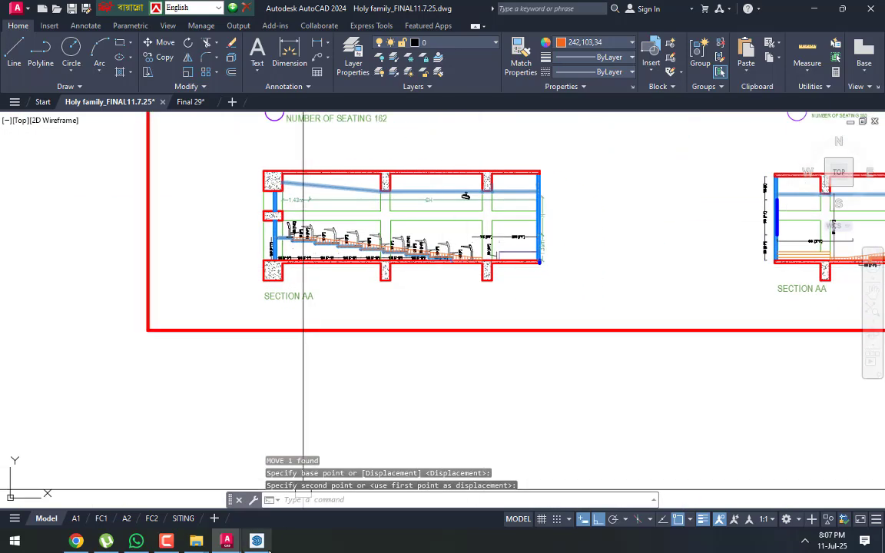
pyautogui.click(256, 540)
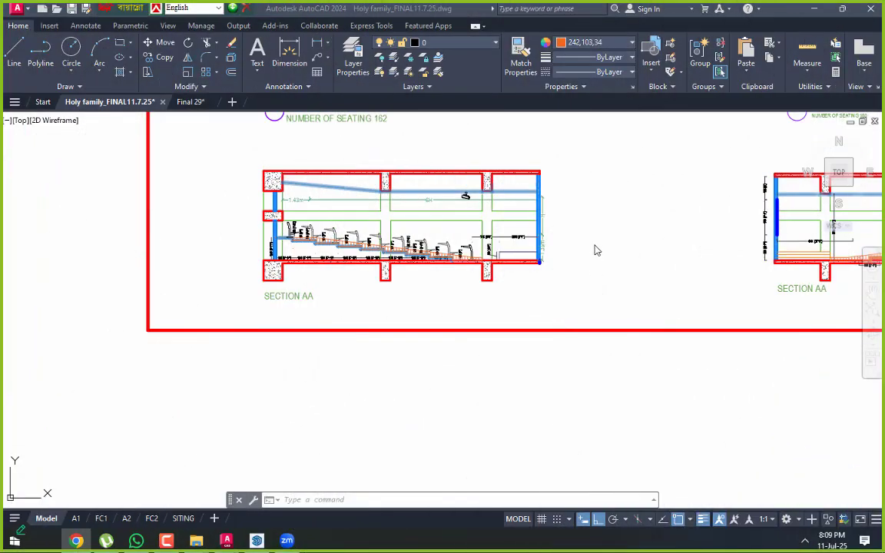
pyautogui.click(594, 246)
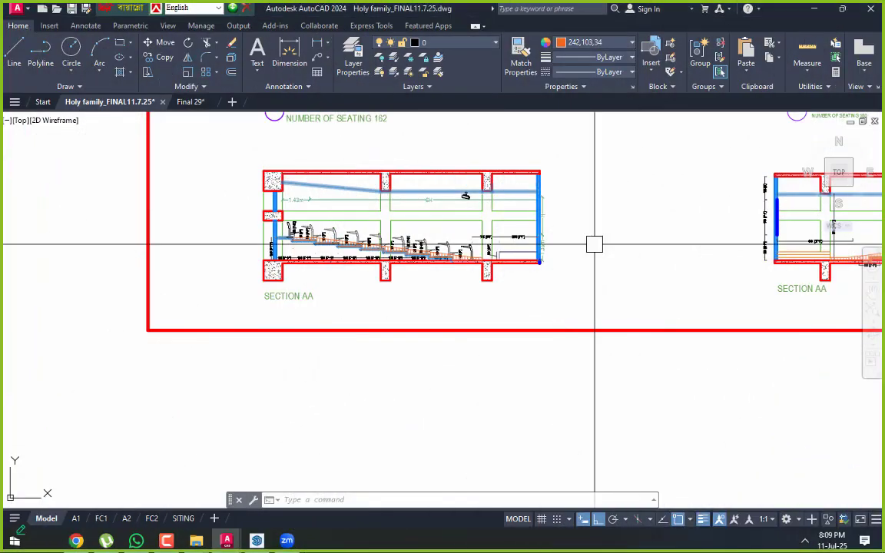
pyautogui.moveTo(595, 243); pyautogui.dragTo(563, 284, button='middle')
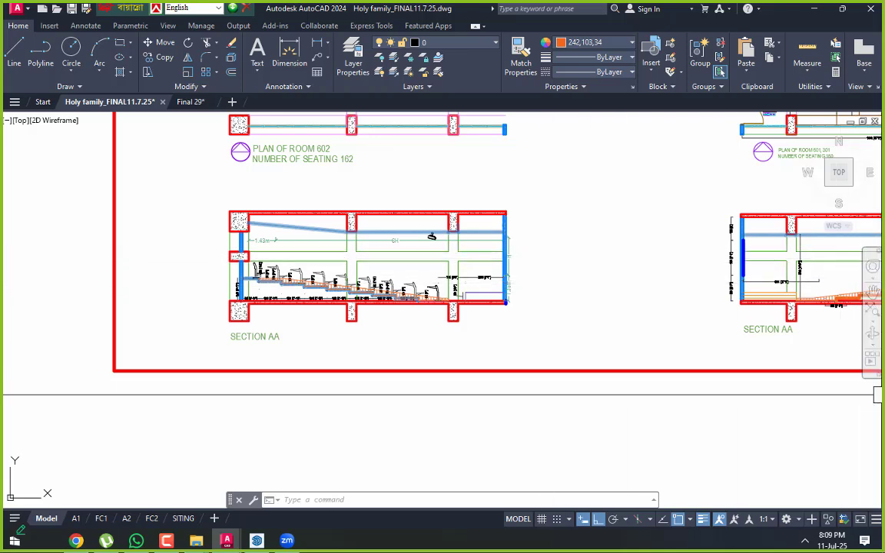
# Switch to WhatsApp to check the Autocad Online B2 group messages and a member's private chat, and return to AutoCAD
pyautogui.hotkey('alt', 'Tab')
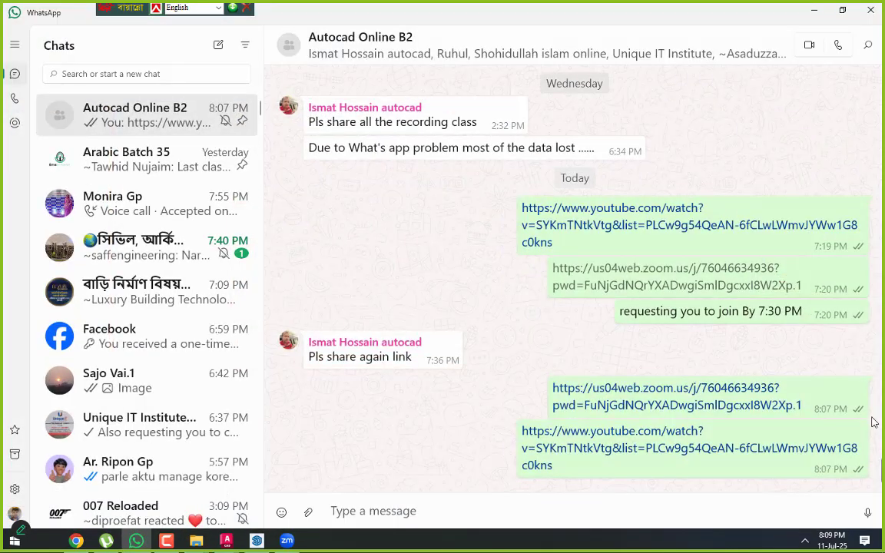
pyautogui.click(391, 347)
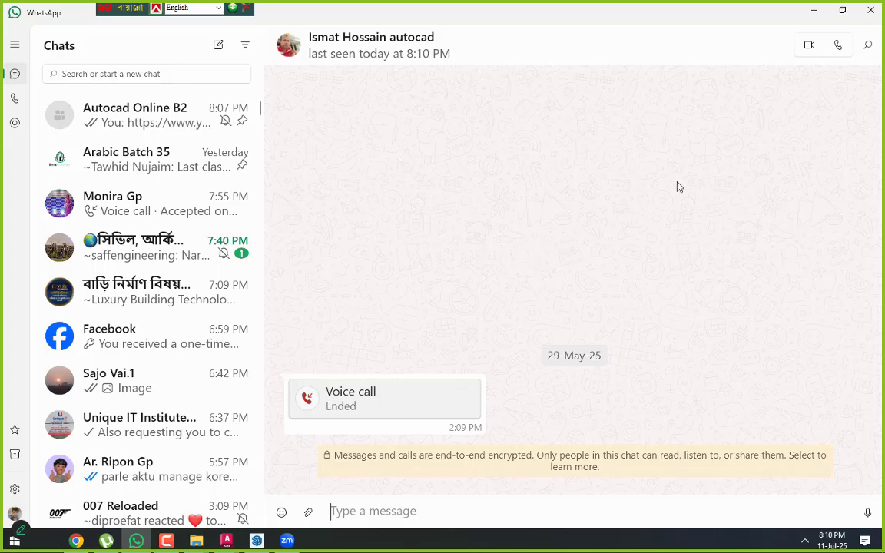
pyautogui.click(160, 168)
pyautogui.click(144, 127)
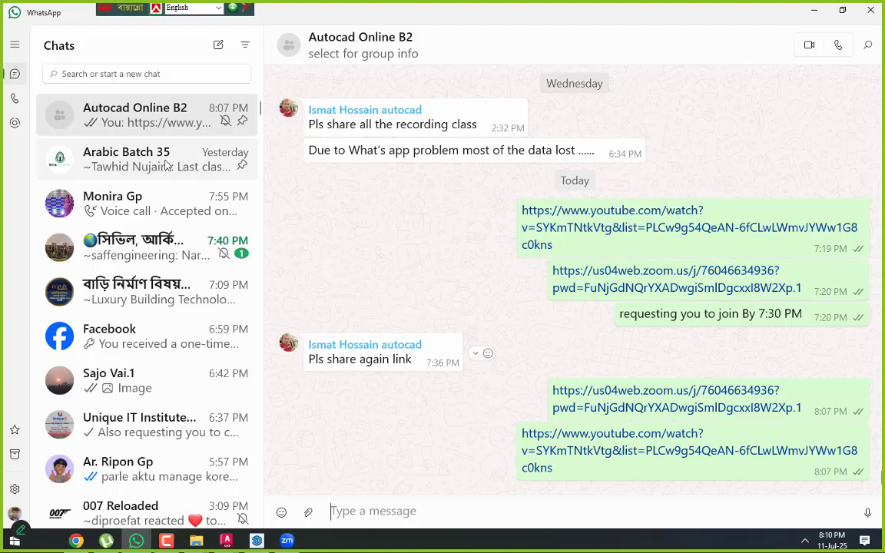
pyautogui.click(166, 166)
pyautogui.click(814, 11)
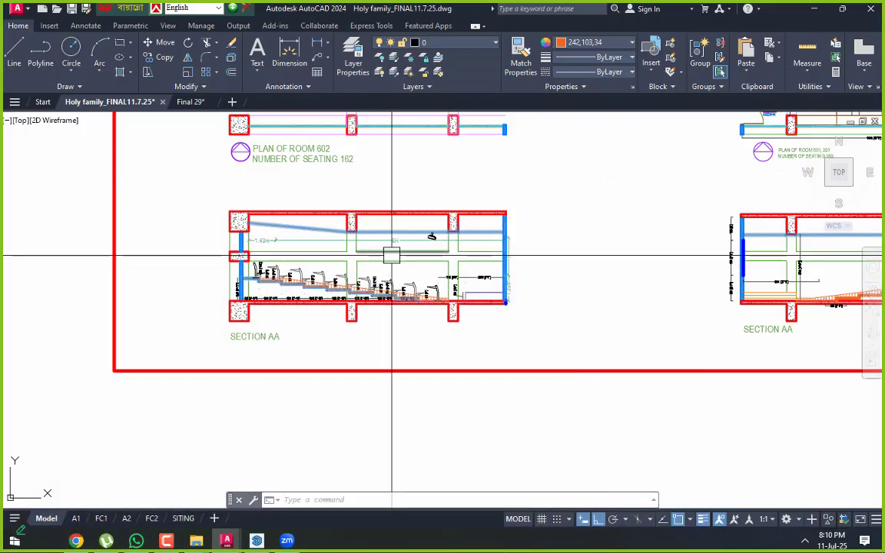
# Examine the ceiling device's placement below the ceiling line and relative to the seating and stage in Section AA
pyautogui.scroll(4, 297, 251)
pyautogui.moveTo(375, 252)
pyautogui.mouseDown(button='middle')
pyautogui.moveTo(381, 282)
pyautogui.moveTo(316, 282)
pyautogui.moveTo(396, 260)
pyautogui.mouseUp(button='middle')
pyautogui.scroll(-4, 238, 282)
pyautogui.scroll(6, 361, 298)
pyautogui.scroll(-4, 453, 265)
pyautogui.scroll(8, 480, 271)
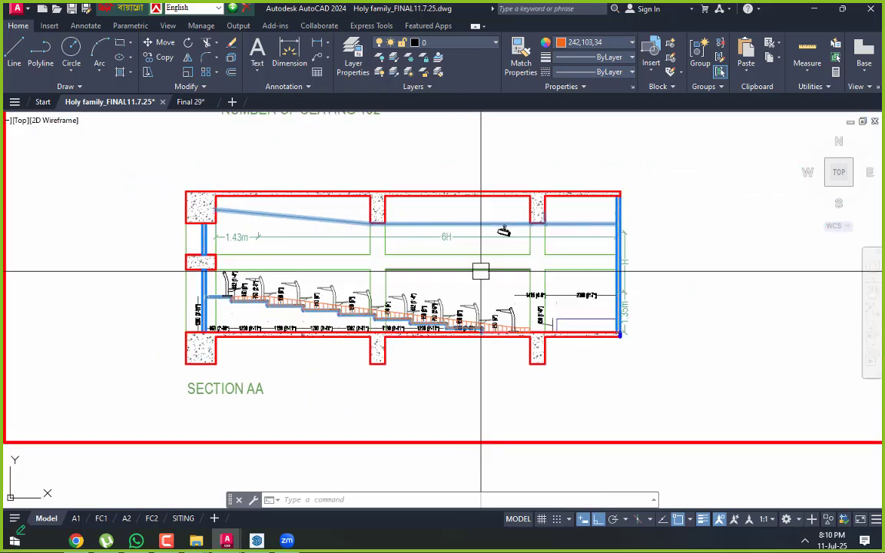
pyautogui.moveTo(574, 196); pyautogui.dragTo(480, 228, button='middle')
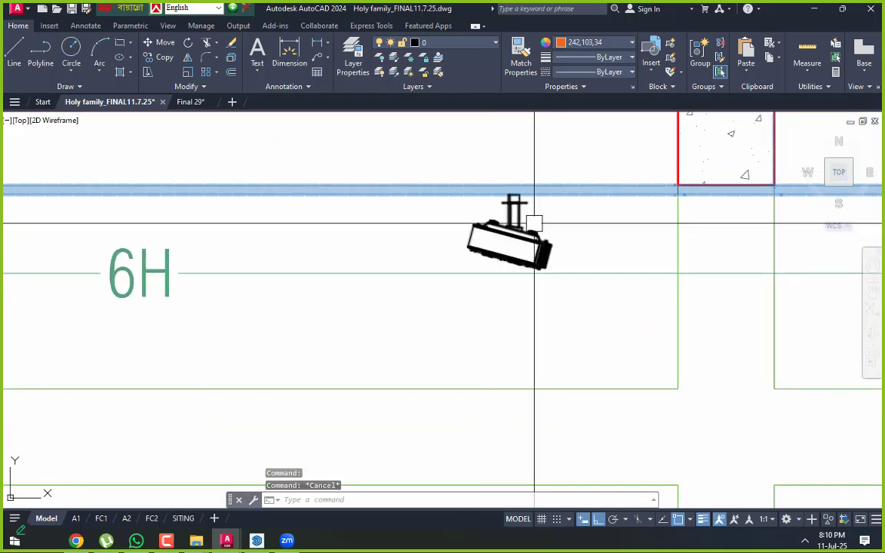
pyautogui.scroll(6, 530, 234)
pyautogui.scroll(-10, 428, 253)
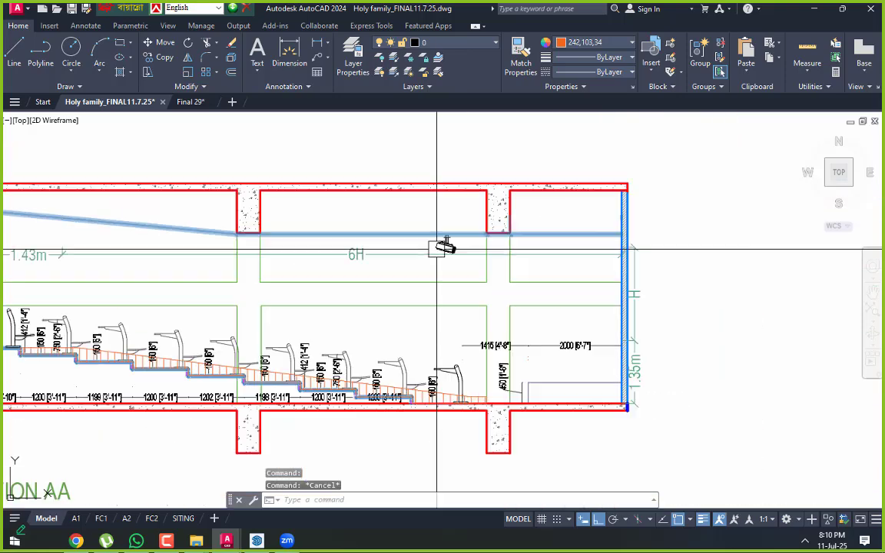
pyautogui.scroll(1, 437, 248)
pyautogui.scroll(3, 525, 230)
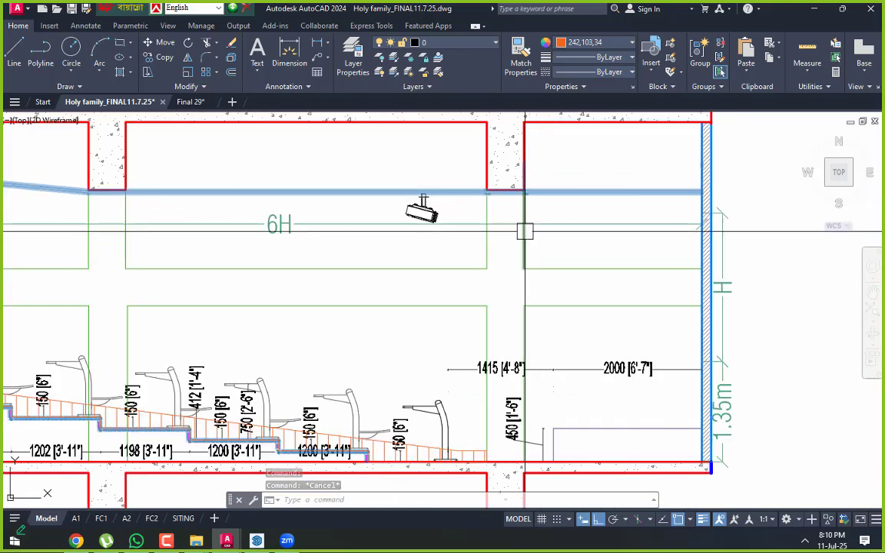
pyautogui.scroll(-5, 490, 229)
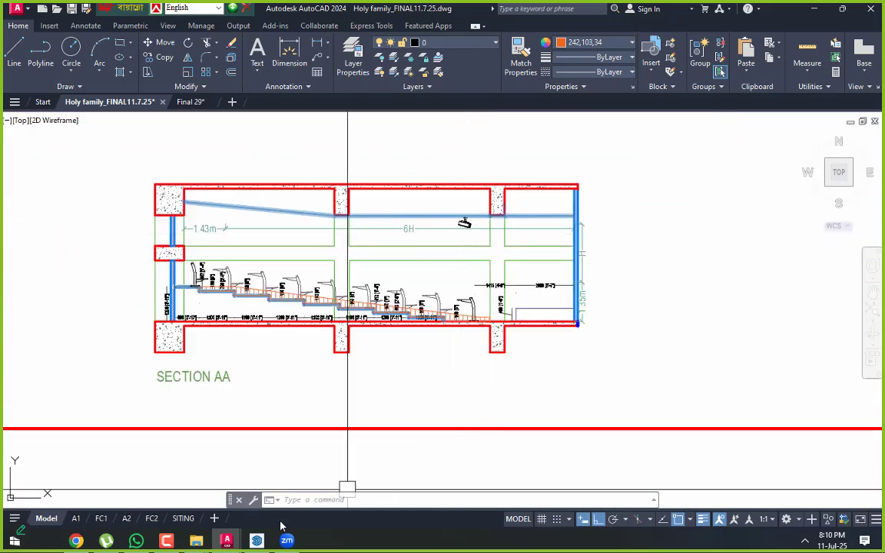
# Switch to the Final 29 model in SketchUp and select the ceiling-mounted device to examine its position in the section
pyautogui.click(265, 542)
pyautogui.scroll(5, 485, 297)
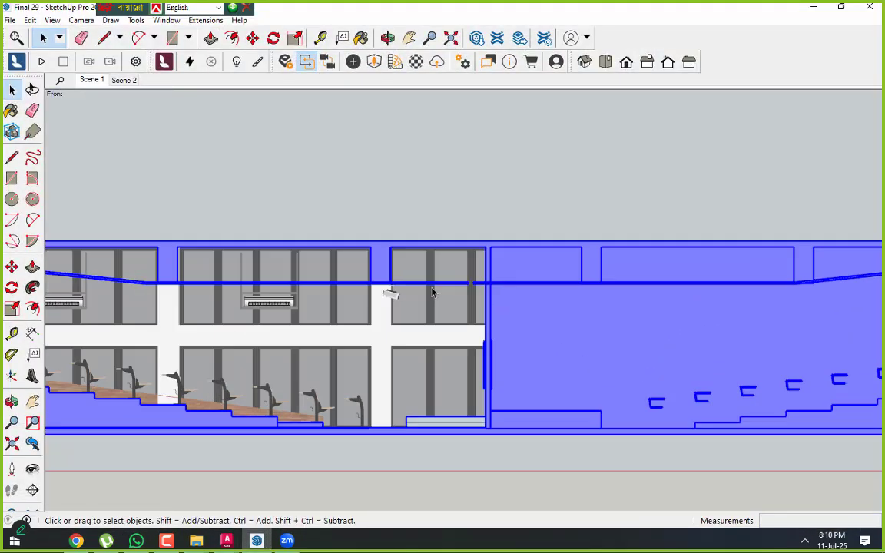
pyautogui.scroll(5, 394, 241)
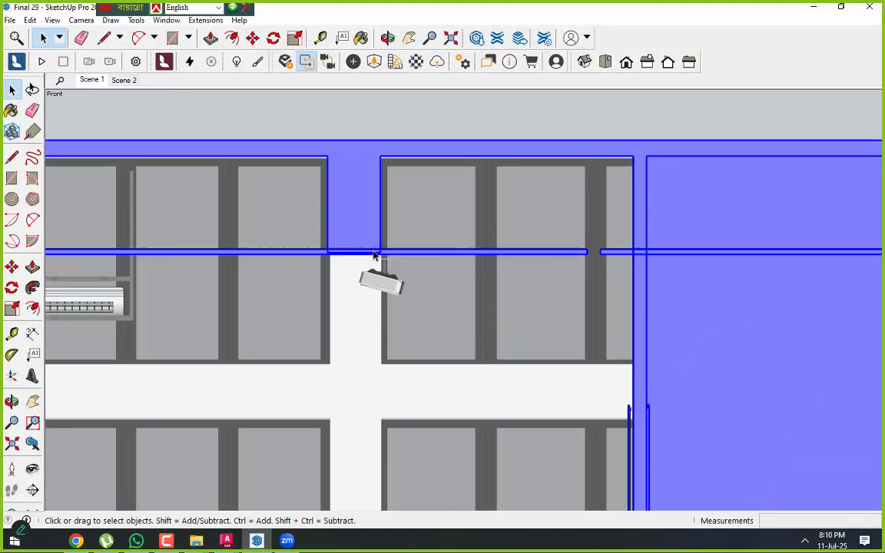
pyautogui.scroll(2, 387, 254)
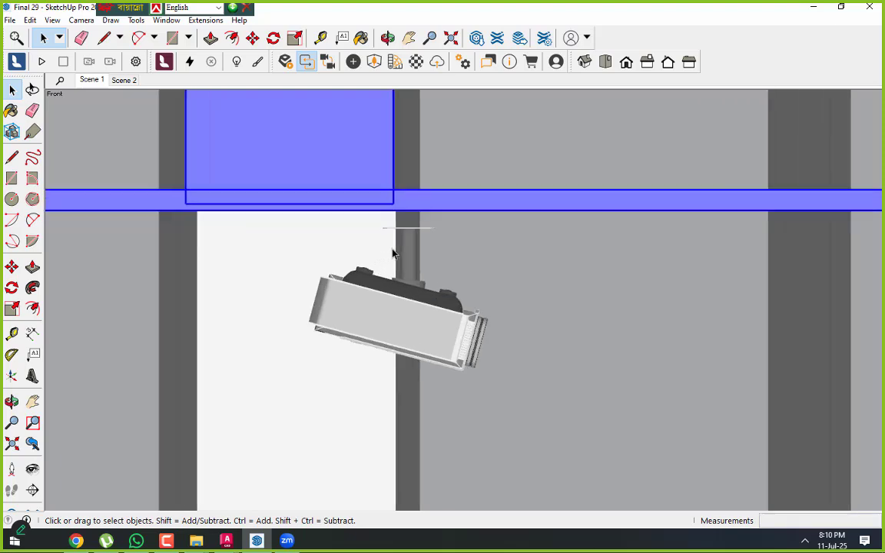
pyautogui.click(415, 268)
pyautogui.scroll(-3, 384, 255)
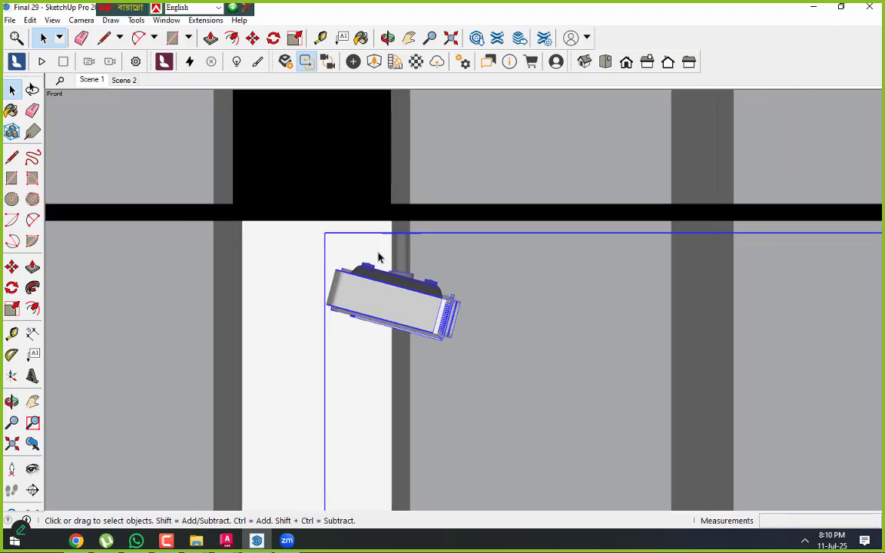
pyautogui.scroll(-5, 399, 264)
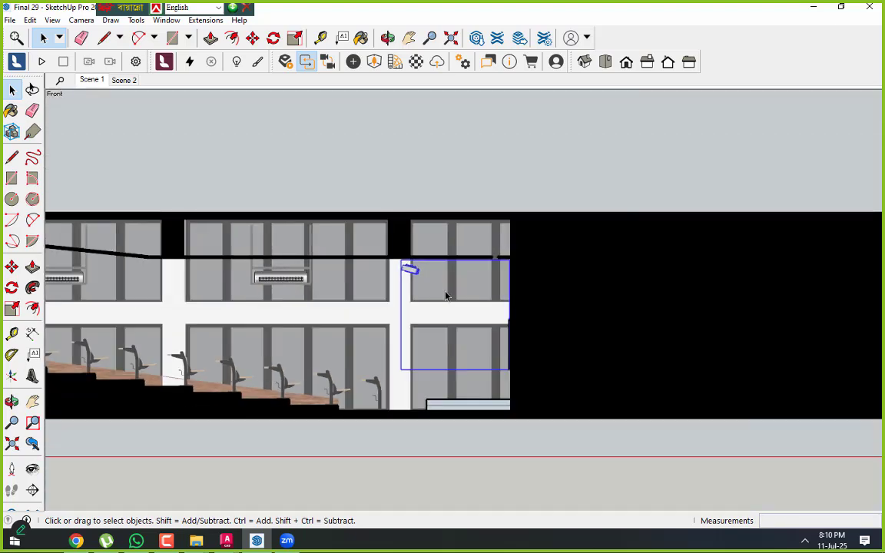
# Switch to AutoCAD and move the ceiling device block horizontally in Section AA, from its bracket plate's end to the stage-side edge of the beam
pyautogui.click(227, 542)
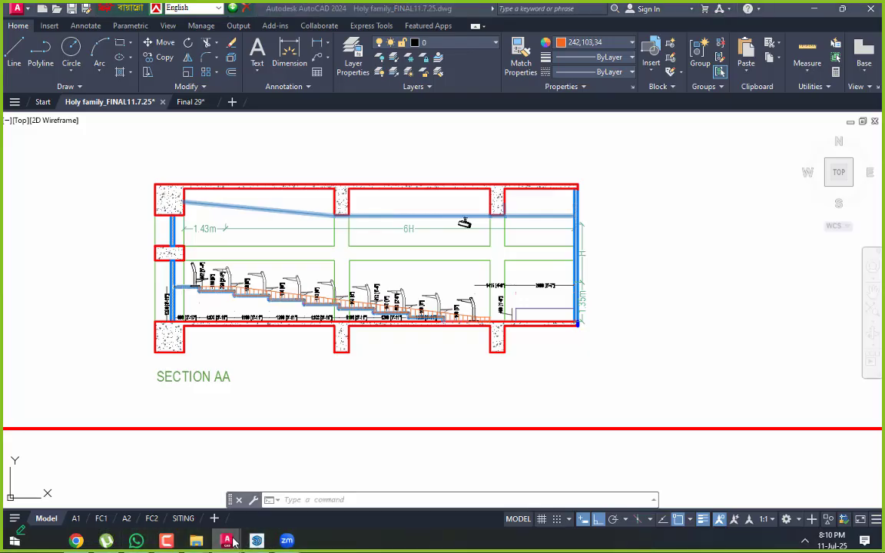
pyautogui.scroll(6, 464, 222)
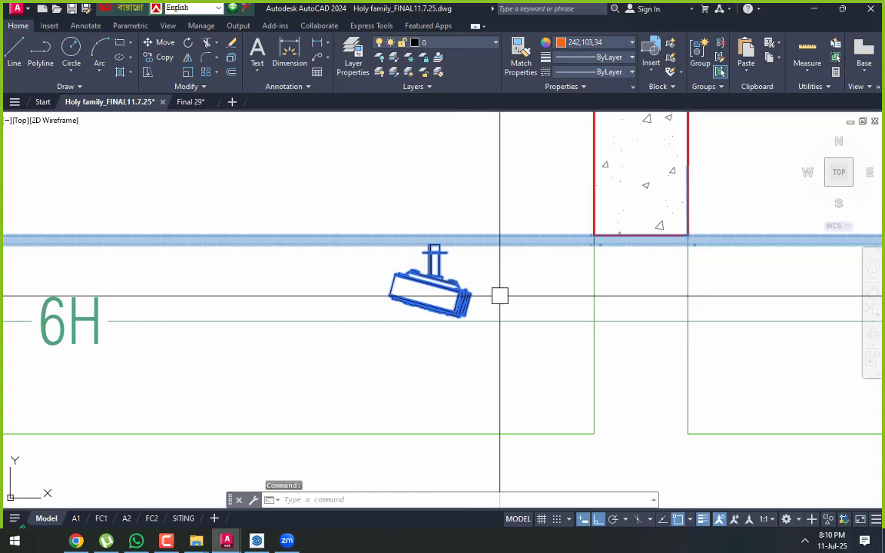
pyautogui.write('m')
pyautogui.press('Return')
pyautogui.scroll(5, 453, 261)
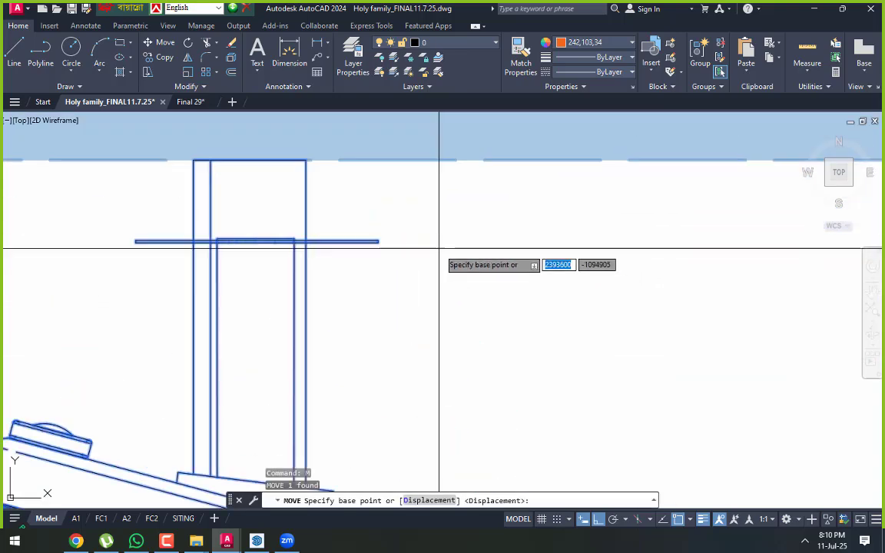
pyautogui.click(377, 242)
pyautogui.scroll(-5, 353, 250)
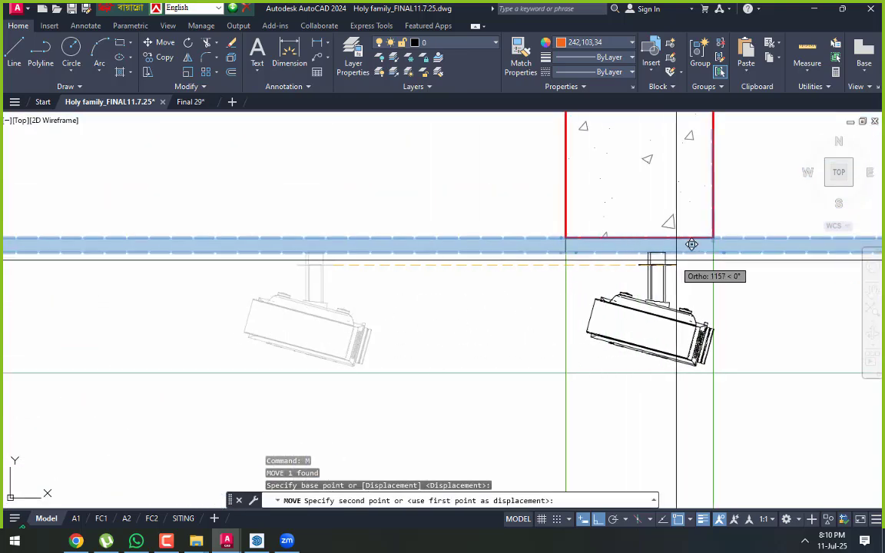
pyautogui.click(716, 255)
pyautogui.scroll(4, 651, 245)
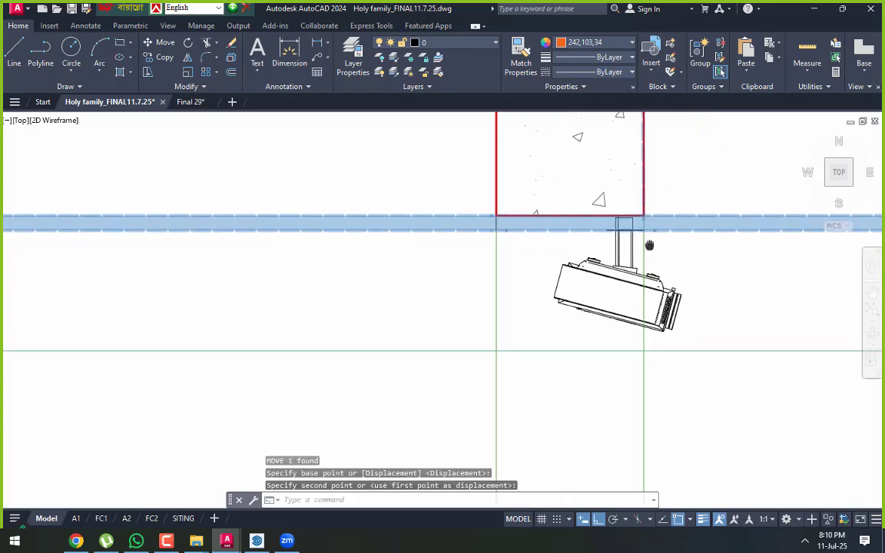
pyautogui.scroll(-6, 572, 276)
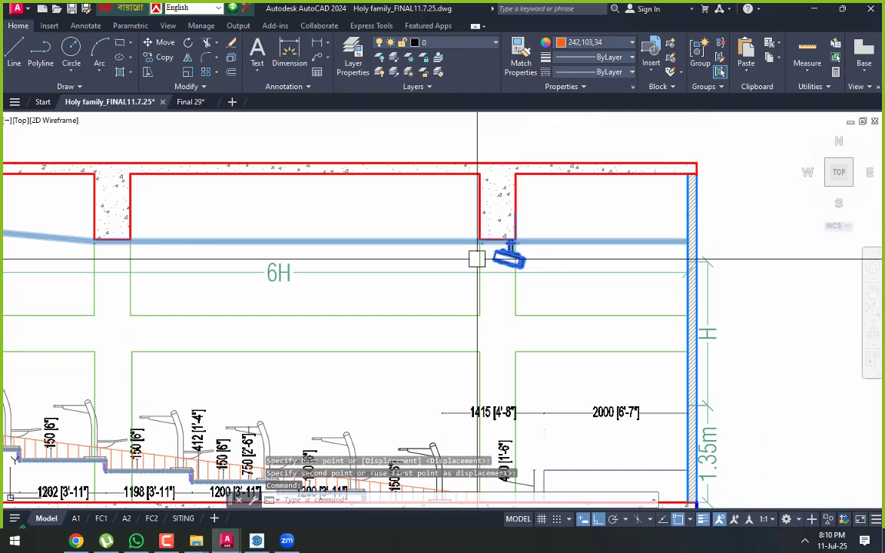
# Move the device block slightly back toward the seating so its front end lines up with the stage-side edge of the beam
pyautogui.scroll(5, 476, 257)
pyautogui.press('Return')
pyautogui.scroll(2, 706, 259)
pyautogui.click(717, 256)
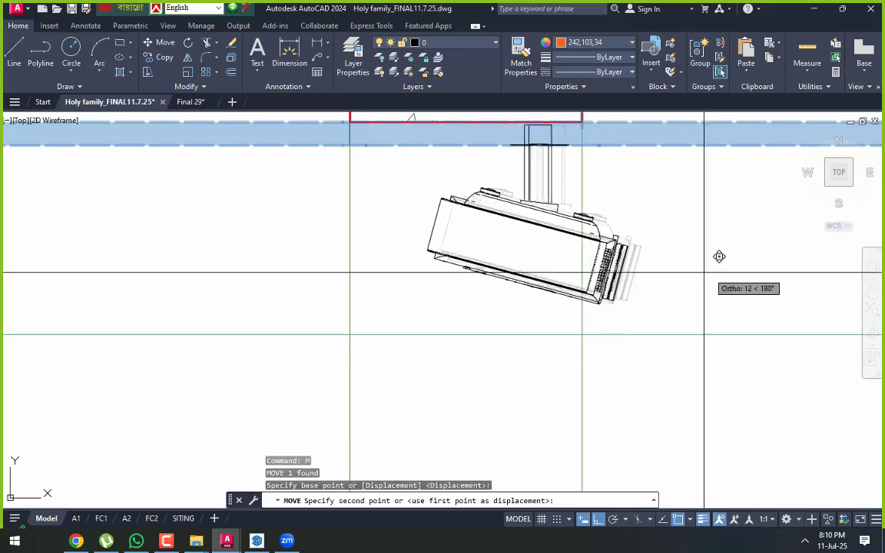
pyautogui.click(660, 277)
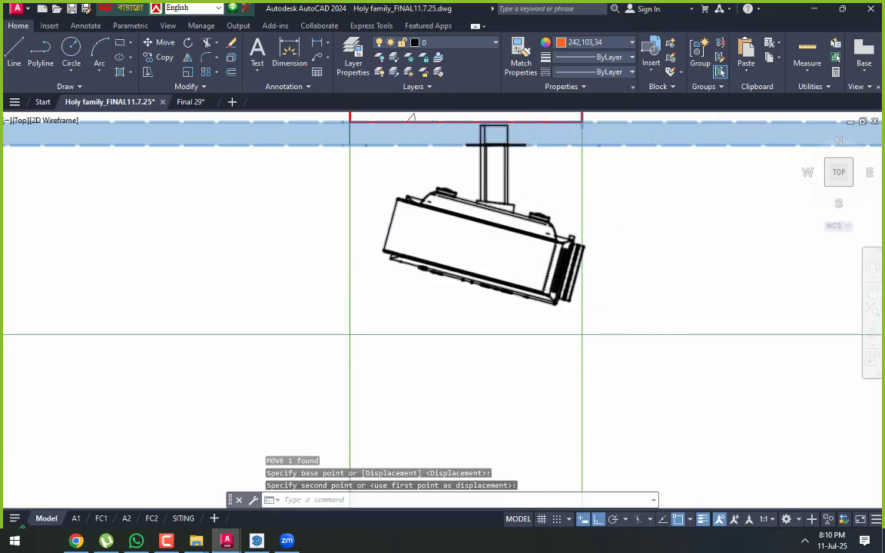
pyautogui.scroll(-6, 658, 278)
pyautogui.moveTo(590, 302); pyautogui.dragTo(555, 258, button='middle')
pyautogui.scroll(8, 519, 222)
pyautogui.click(451, 227)
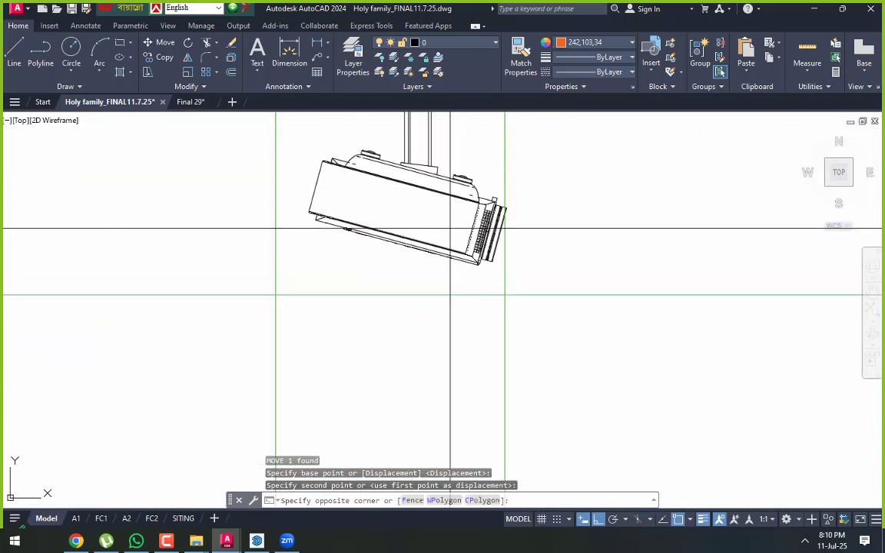
pyautogui.click(391, 286)
pyautogui.scroll(-6, 361, 263)
pyautogui.scroll(5, 409, 256)
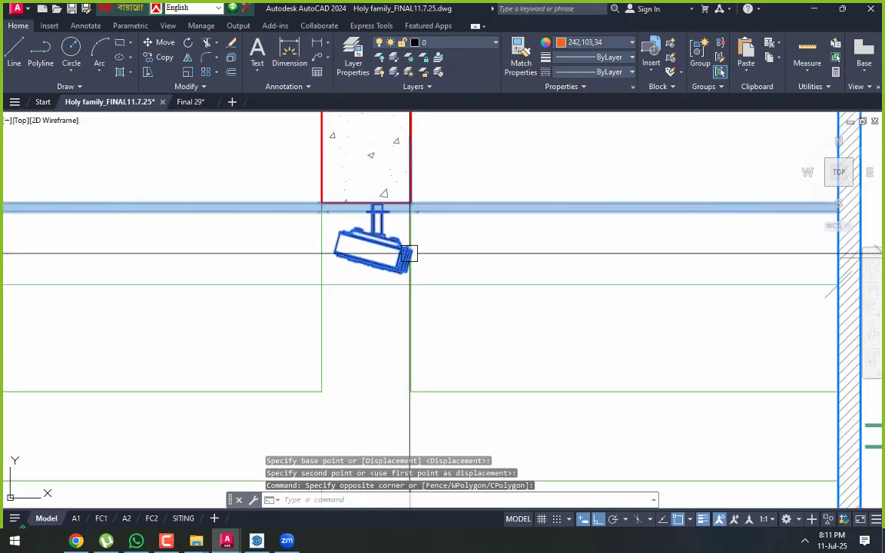
pyautogui.press('Return')
pyautogui.click(541, 268)
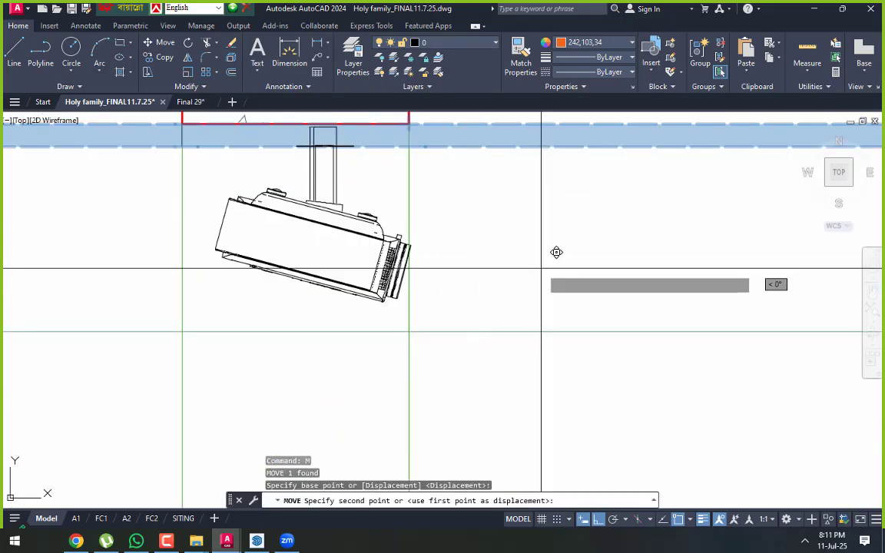
pyautogui.press('Escape')
pyautogui.scroll(-5, 581, 273)
pyautogui.moveTo(551, 280); pyautogui.dragTo(499, 251, button='middle')
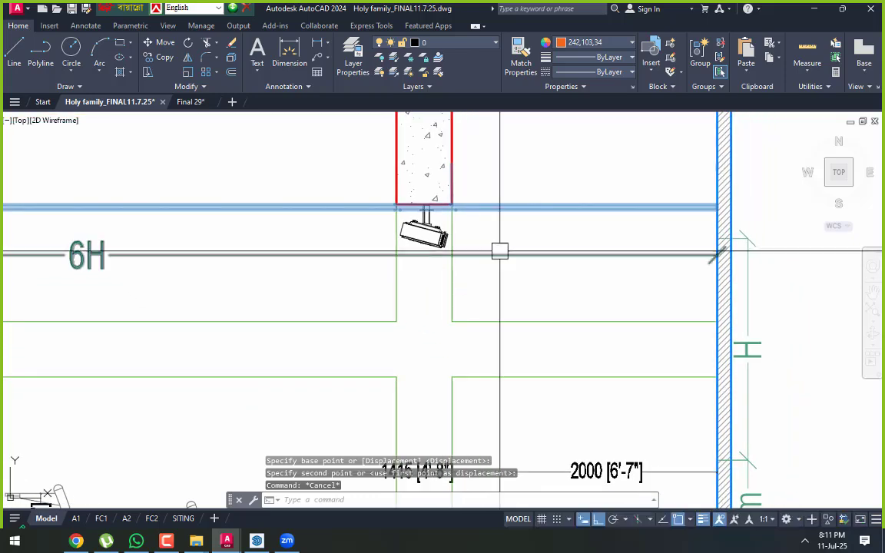
# Dimension the horizontal distance from the device's bracket to the wall behind the stage, placing the dimension just below the ceiling
pyautogui.scroll(4, 454, 233)
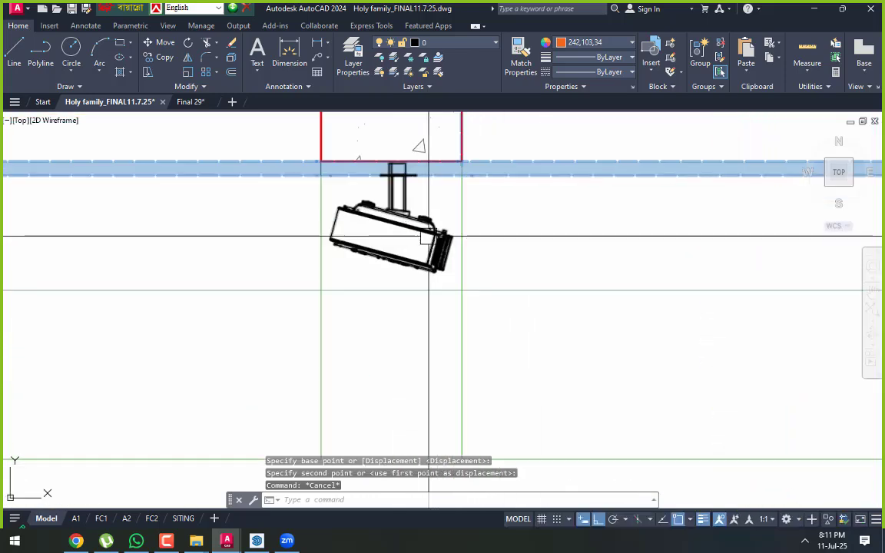
pyautogui.click(421, 238)
pyautogui.scroll(-4, 382, 227)
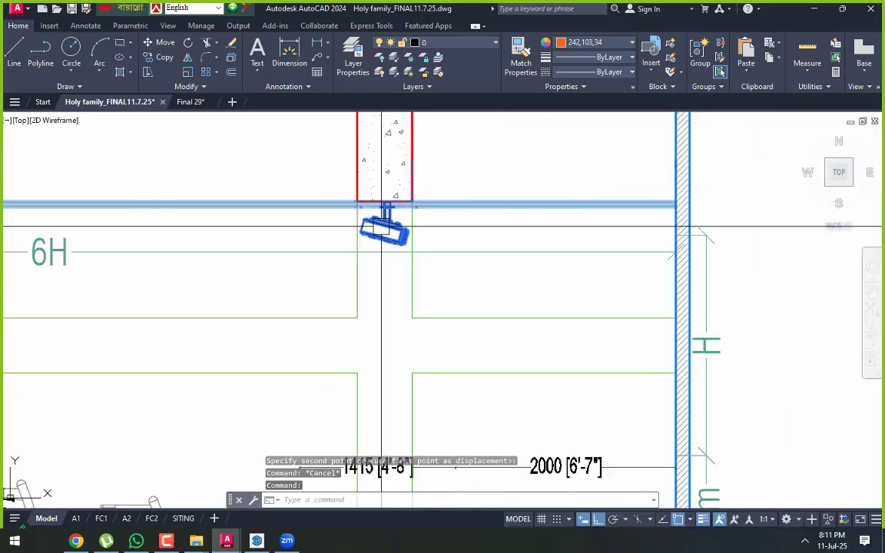
pyautogui.click(289, 54)
pyautogui.scroll(8, 389, 199)
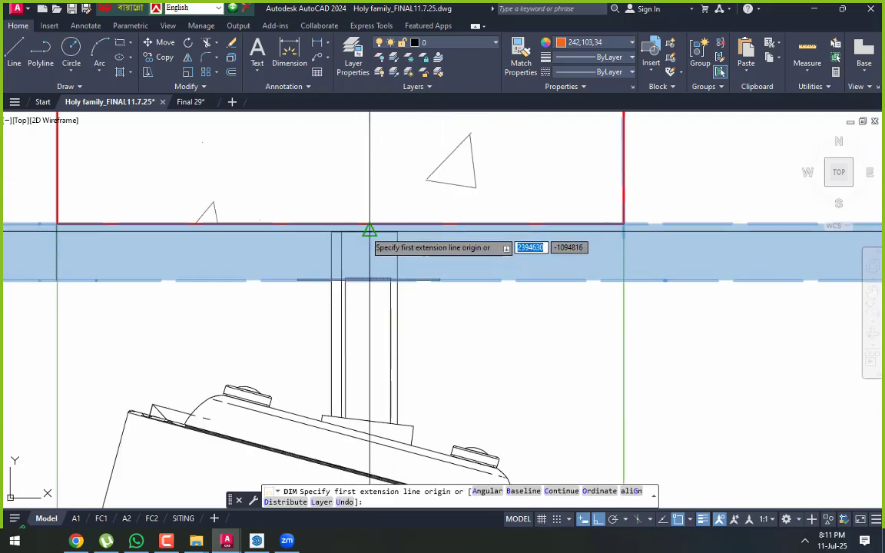
pyautogui.click(398, 231)
pyautogui.scroll(-5, 261, 246)
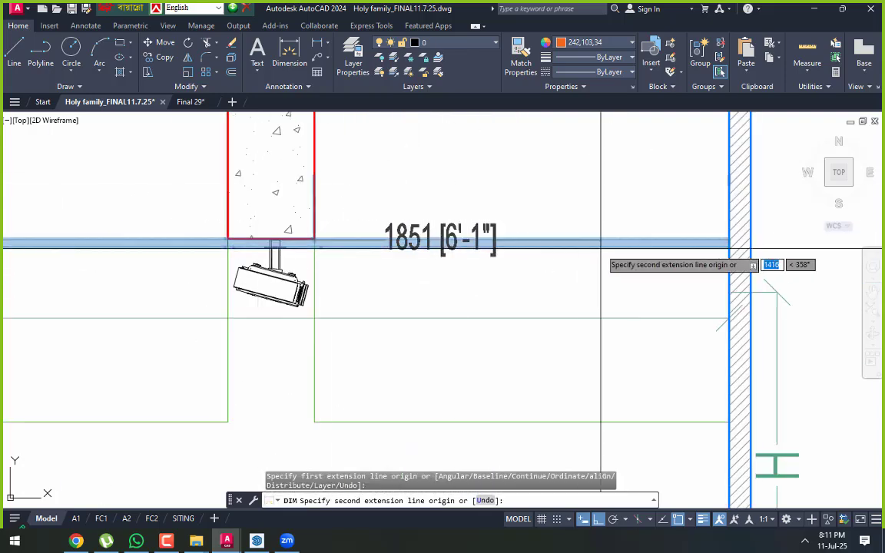
pyautogui.click(729, 247)
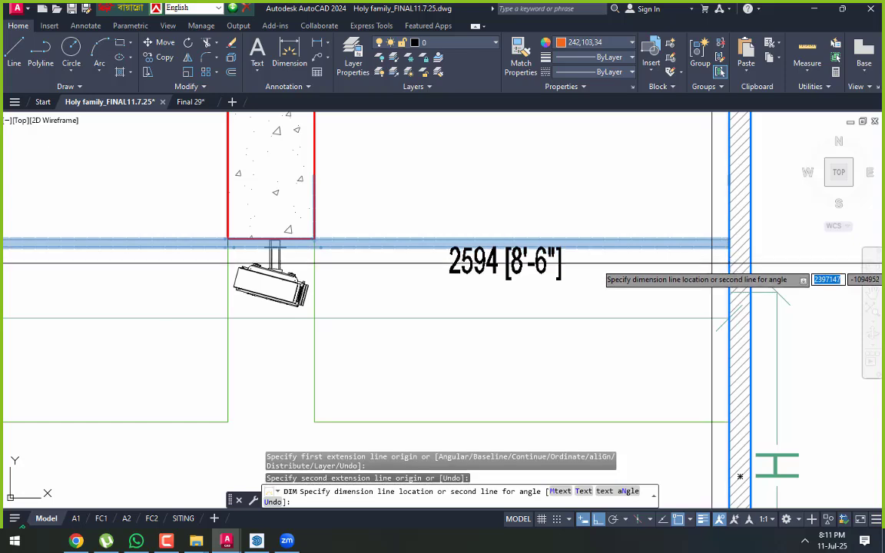
pyautogui.click(722, 266)
pyautogui.press('Escape')
pyautogui.moveTo(382, 289); pyautogui.dragTo(413, 265, button='middle')
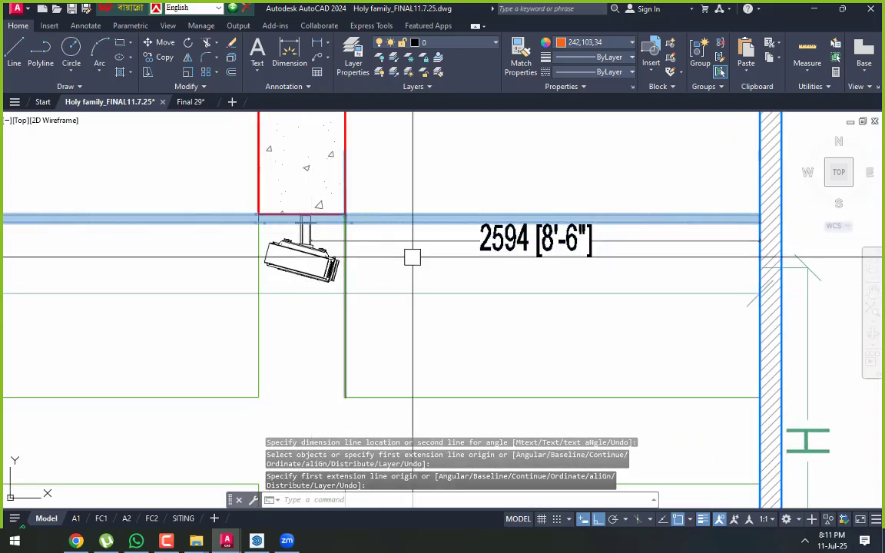
# Move the device-to-wall dimension straight down, farther from the ceiling line
pyautogui.scroll(-3, 438, 263)
pyautogui.scroll(3, 376, 254)
pyautogui.click(376, 253)
pyautogui.moveTo(445, 280); pyautogui.dragTo(458, 236, button='middle')
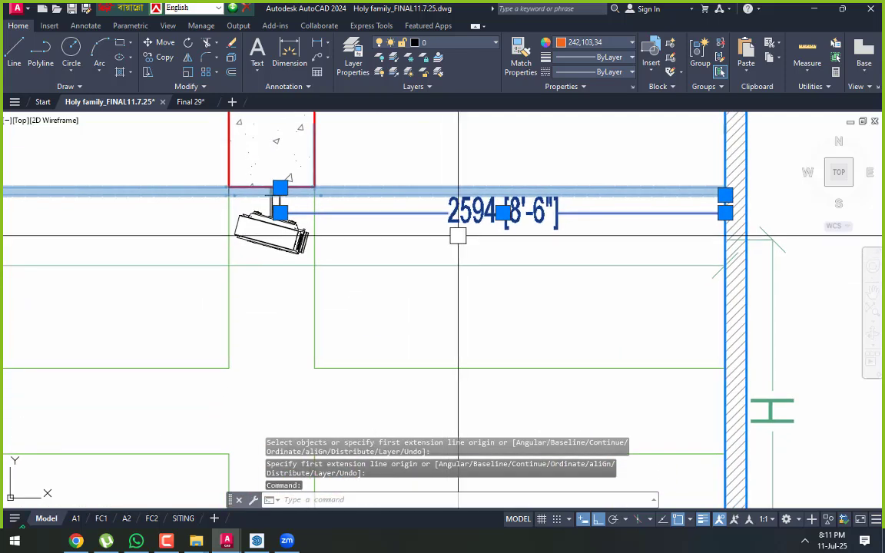
pyautogui.press('space')
pyautogui.scroll(2, 450, 262)
pyautogui.click(446, 318)
pyautogui.click(446, 341)
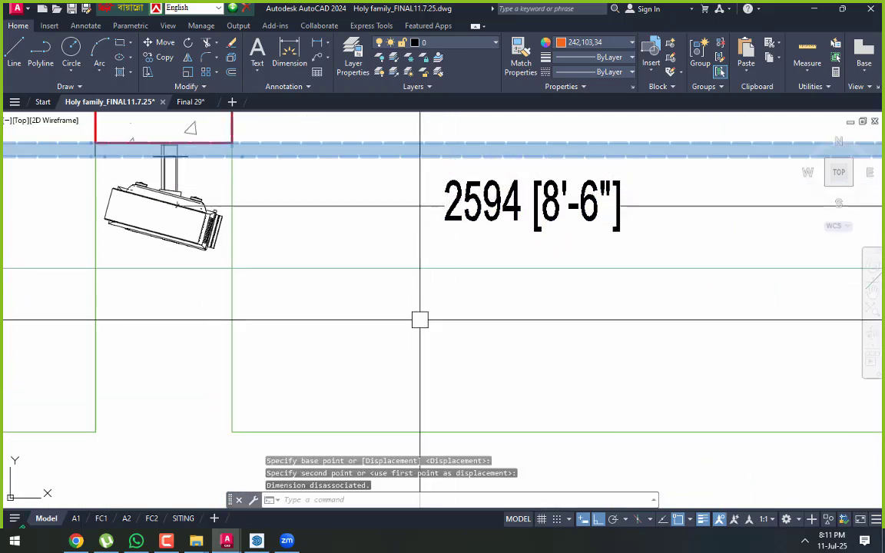
# Shift the device-to-wall dimension slightly back up toward the ceiling
pyautogui.click(282, 205)
pyautogui.write('m')
pyautogui.press('space')
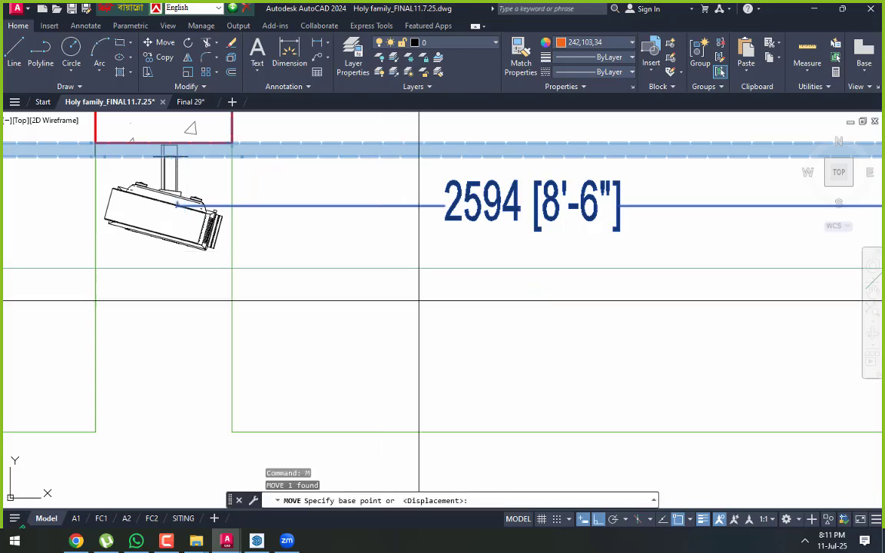
pyautogui.click(441, 361)
pyautogui.click(417, 326)
pyautogui.scroll(-6, 450, 300)
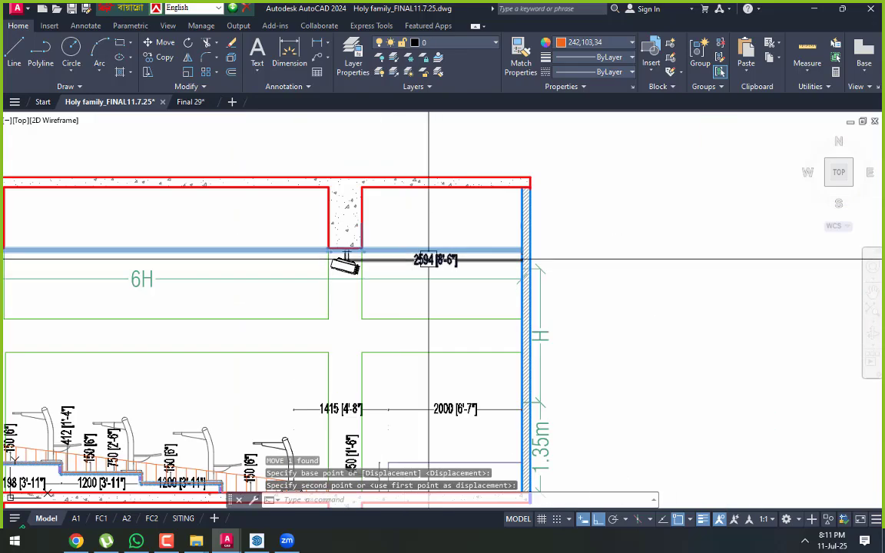
# Switch to the Final 29 model in SketchUp, open the ceiling device's group, and examine it in the Top view
pyautogui.moveTo(450, 300); pyautogui.dragTo(449, 378, button='middle')
pyautogui.moveTo(431, 275); pyautogui.dragTo(430, 380, button='middle')
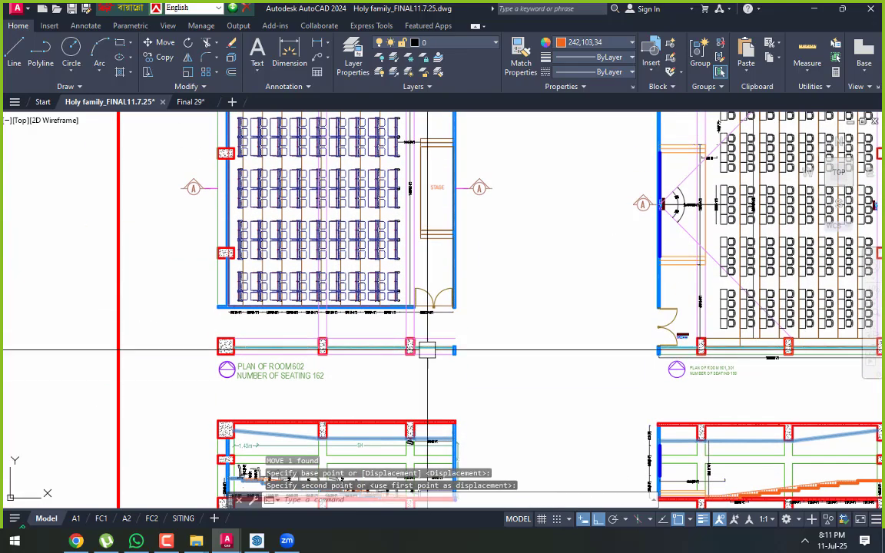
pyautogui.moveTo(415, 217); pyautogui.dragTo(414, 302, button='middle')
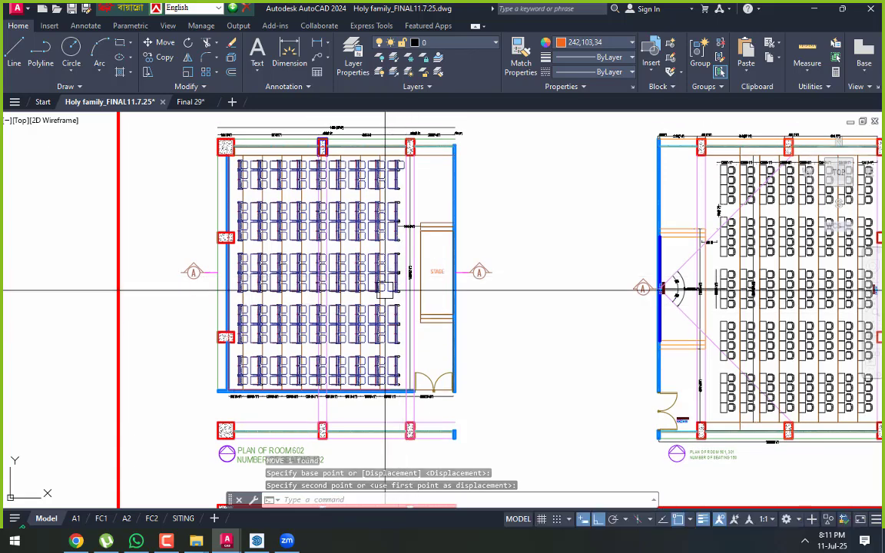
pyautogui.click(258, 541)
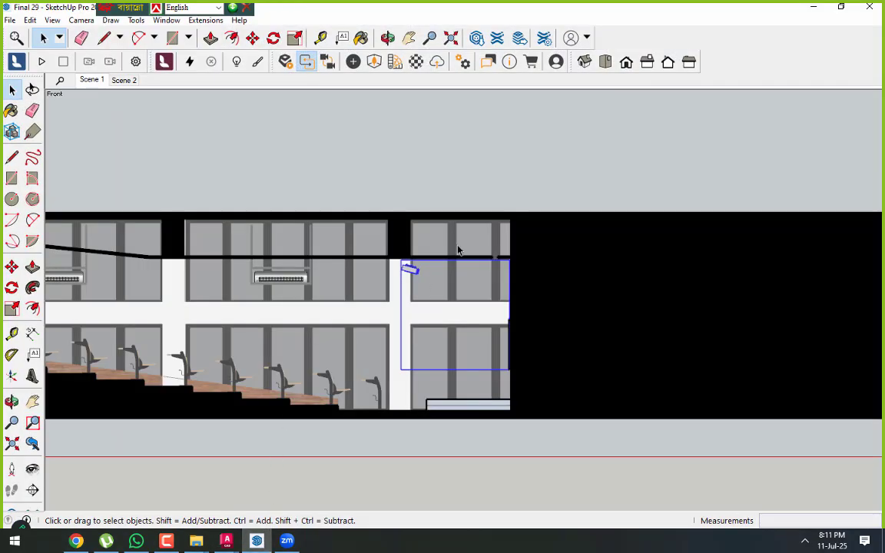
pyautogui.click(458, 250)
pyautogui.scroll(1, 410, 268)
pyautogui.doubleClick(410, 275)
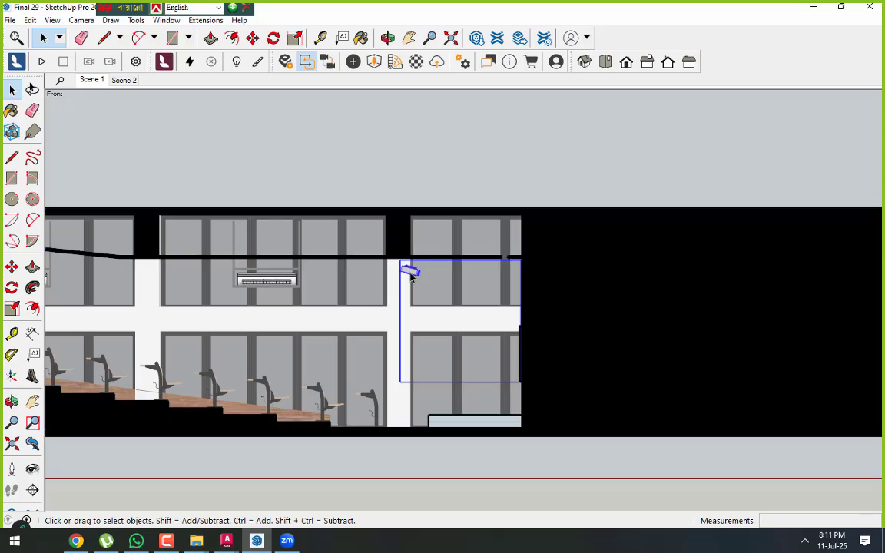
pyautogui.doubleClick(411, 274)
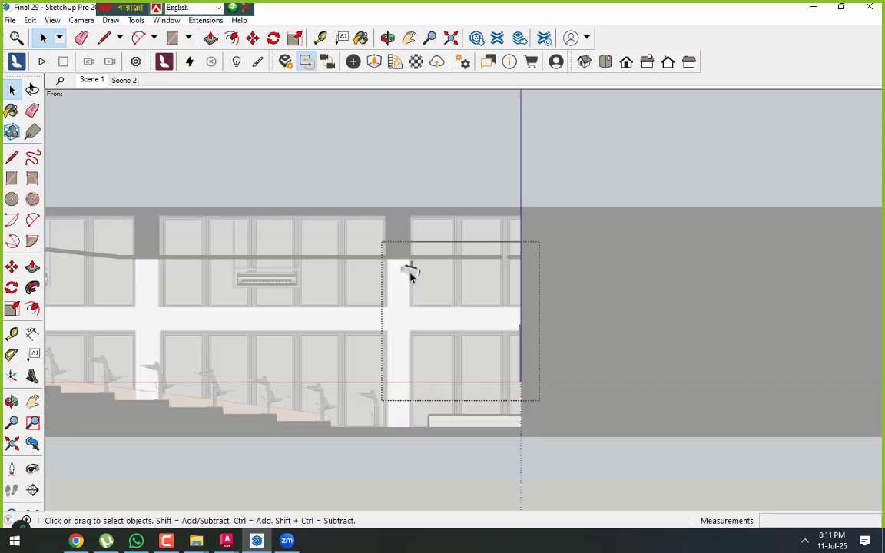
pyautogui.click(605, 62)
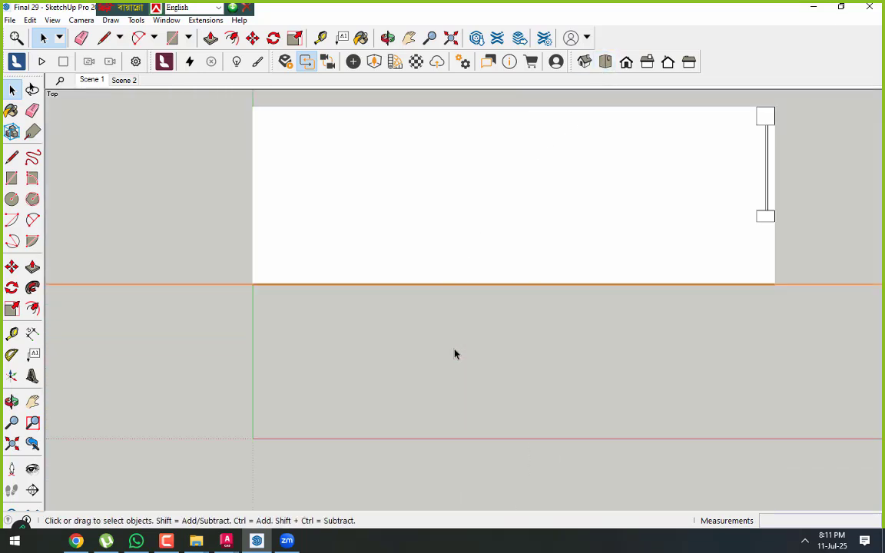
pyautogui.click(415, 252)
pyautogui.scroll(-2, 415, 253)
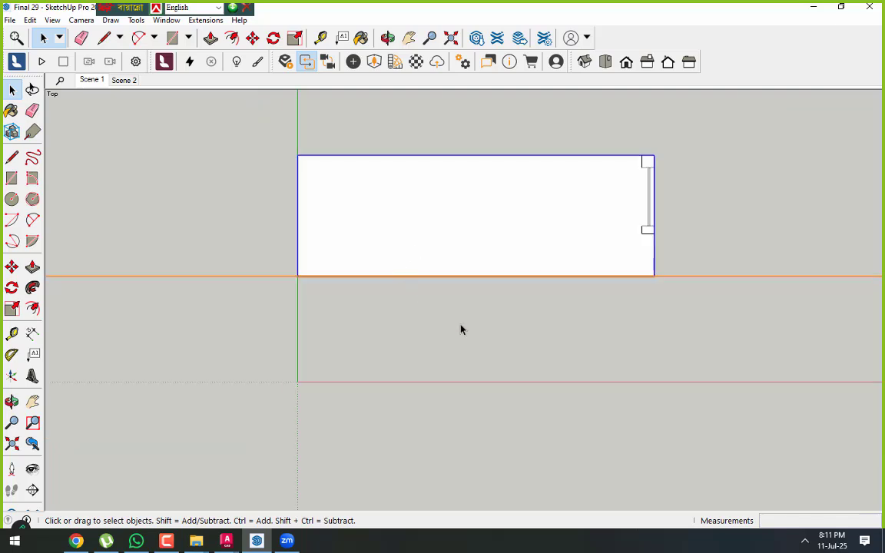
# Return to AutoCAD and compare the device's location in Section AA with the stage area of the Room 602 plan
pyautogui.click(258, 541)
pyautogui.scroll(2, 375, 248)
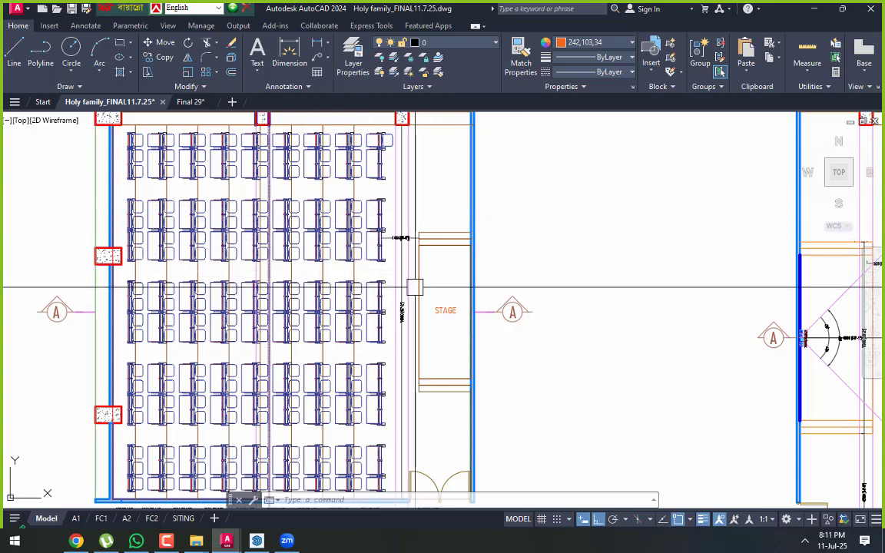
pyautogui.scroll(3, 410, 198)
pyautogui.scroll(-3, 102, 256)
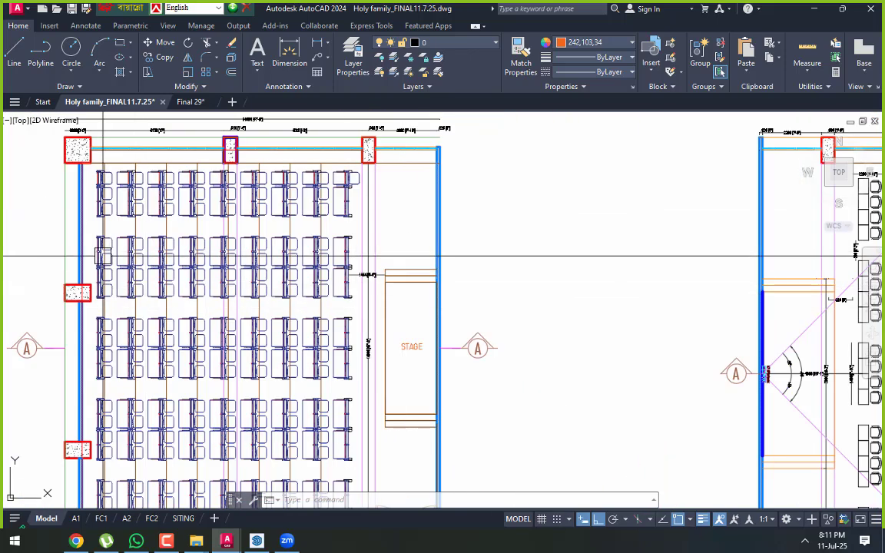
pyautogui.scroll(-5, 311, 223)
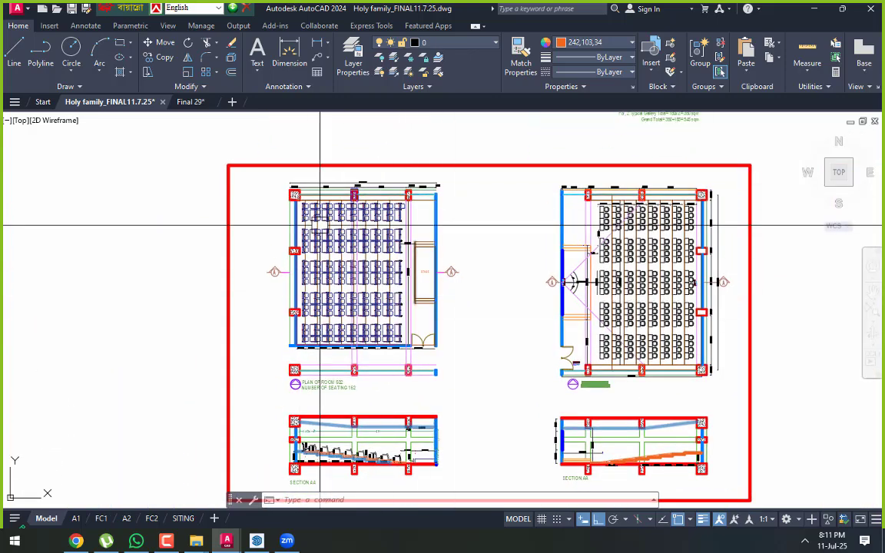
pyautogui.scroll(8, 424, 400)
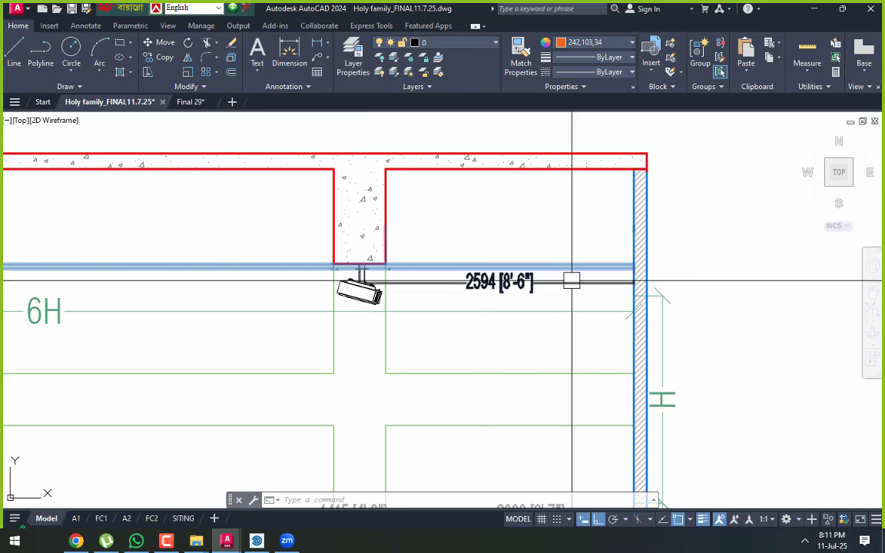
pyautogui.scroll(-8, 252, 320)
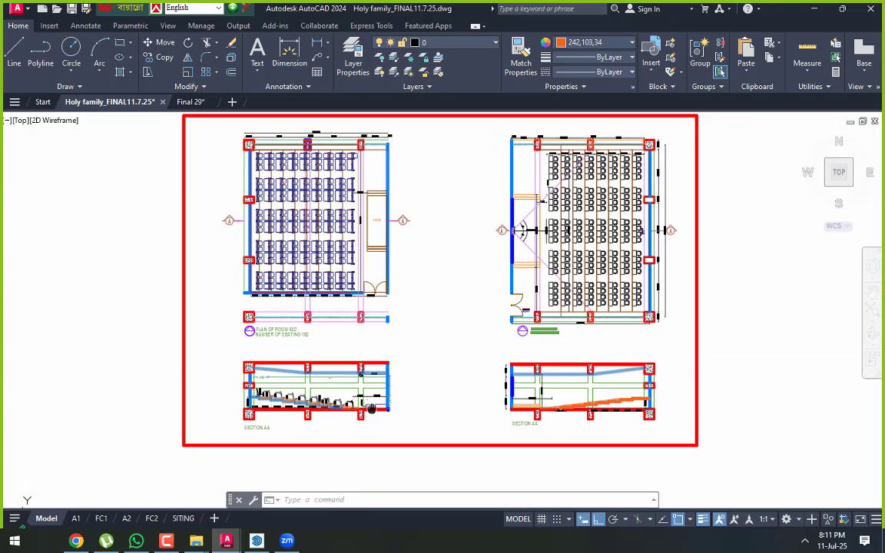
pyautogui.scroll(4, 356, 158)
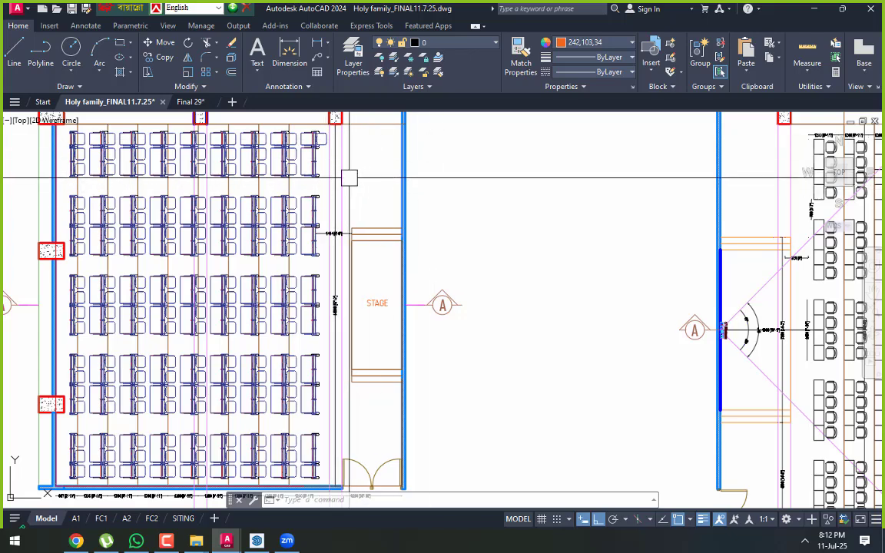
# Draw a horizontal line from the lower outer corner of Room 602's stage to the dotted beam line nearest the seating
pyautogui.scroll(3, 352, 156)
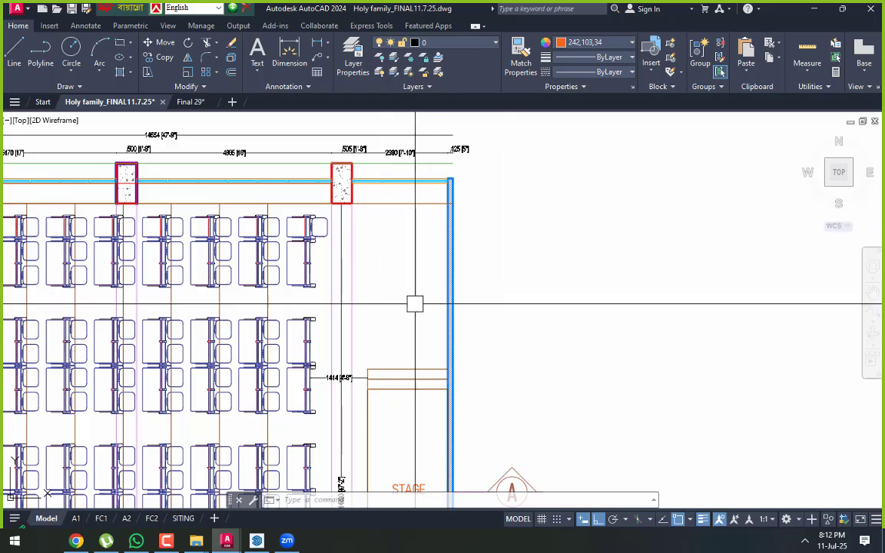
pyautogui.scroll(-5, 415, 303)
pyautogui.scroll(5, 433, 323)
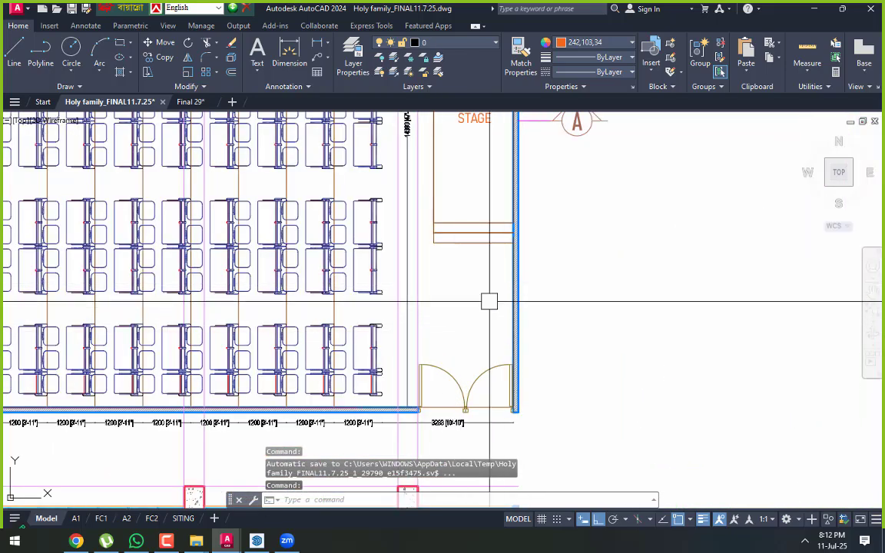
pyautogui.moveTo(450, 307); pyautogui.dragTo(460, 318, button='middle')
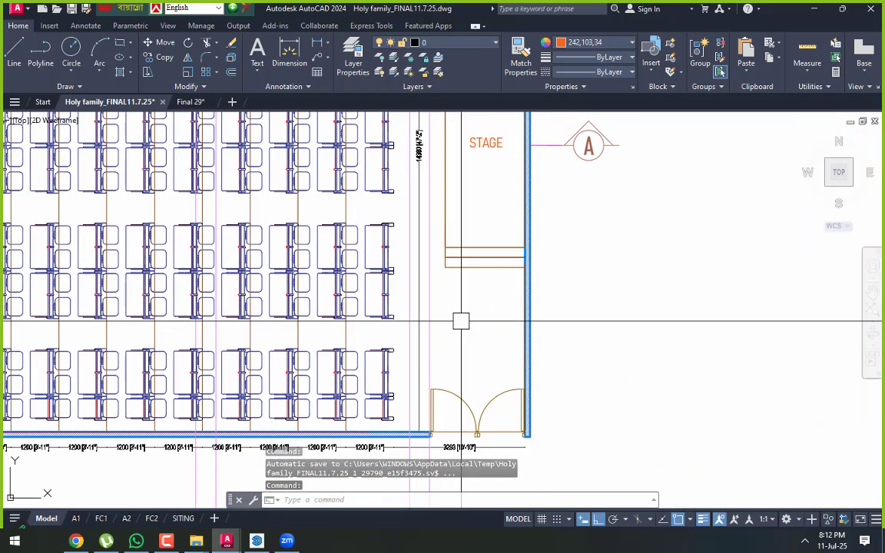
pyautogui.press('l')
pyautogui.press('Return')
pyautogui.click(444, 266)
pyautogui.scroll(3, 390, 269)
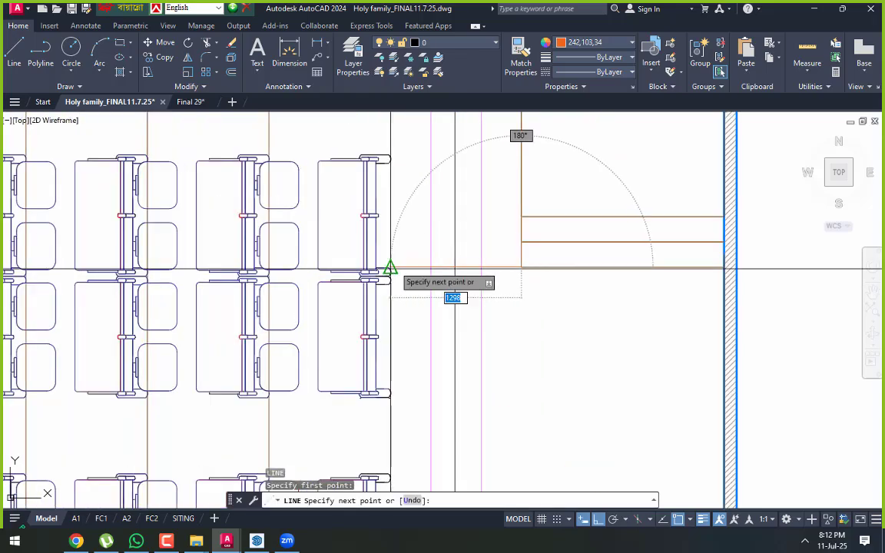
pyautogui.press('Escape')
pyautogui.scroll(-5, 446, 290)
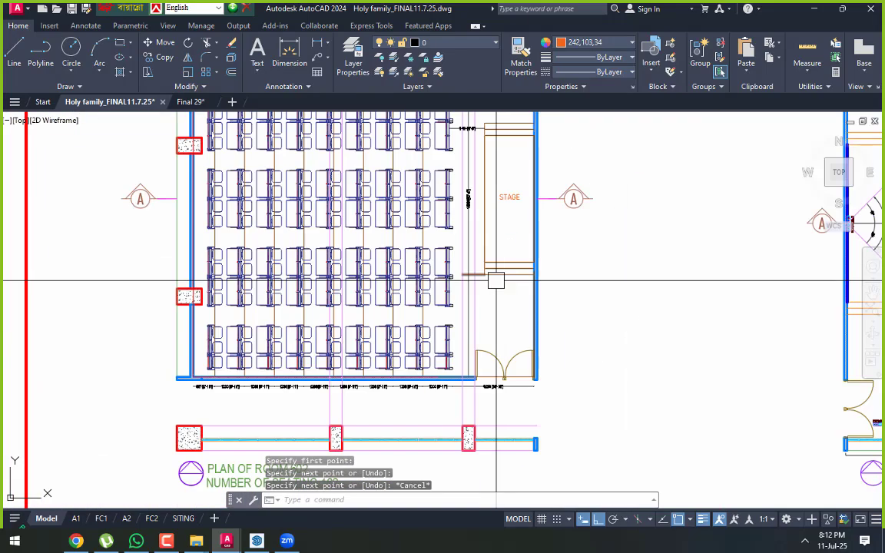
# Draw a matching horizontal line from the stage's upper outer corner to the dotted beam line nearest the seating
pyautogui.scroll(4, 446, 289)
pyautogui.scroll(3, 481, 289)
pyautogui.press('Return')
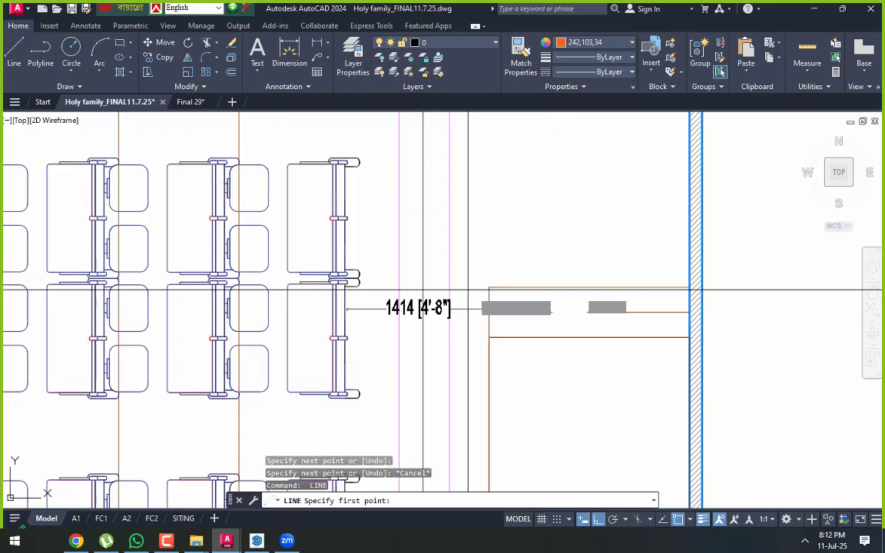
pyautogui.press('Escape')
pyautogui.scroll(-3, 407, 269)
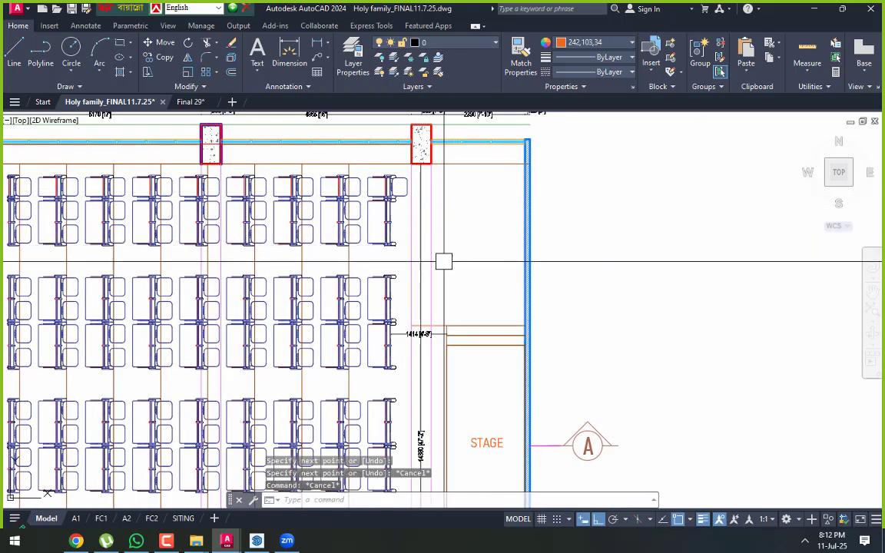
# Draw a vertical line between the two dotted beam lines, from the upper stage extension line up to the room's top edge
pyautogui.press('Return')
pyautogui.scroll(4, 418, 323)
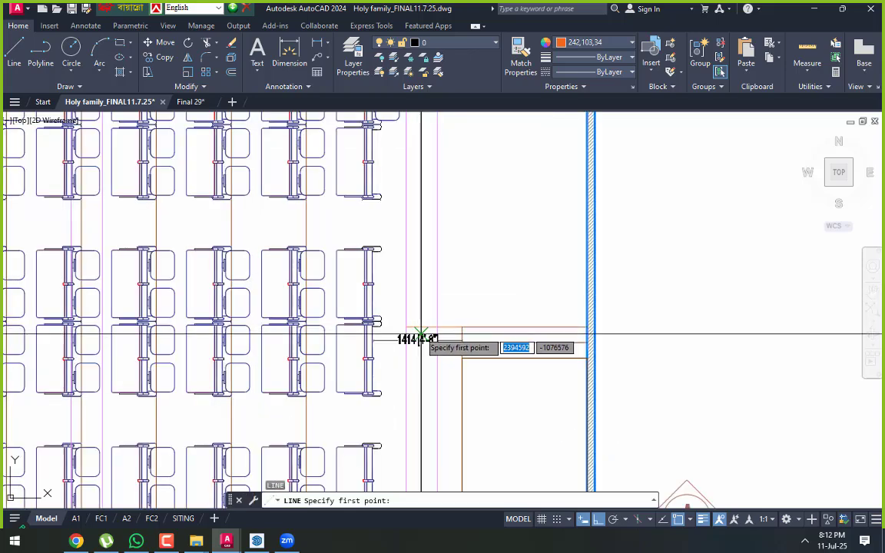
pyautogui.scroll(-4, 419, 331)
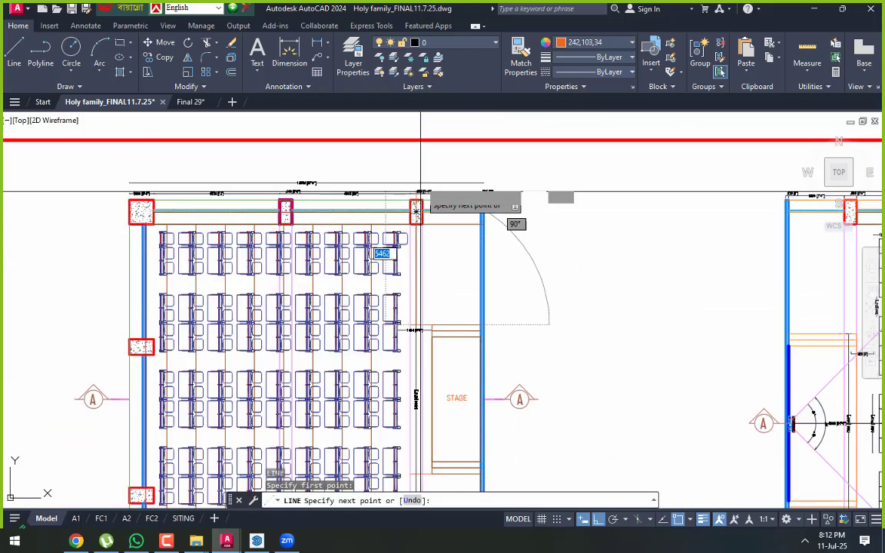
pyautogui.scroll(4, 410, 247)
pyautogui.press('Escape')
pyautogui.press('Escape')
pyautogui.scroll(-5, 414, 322)
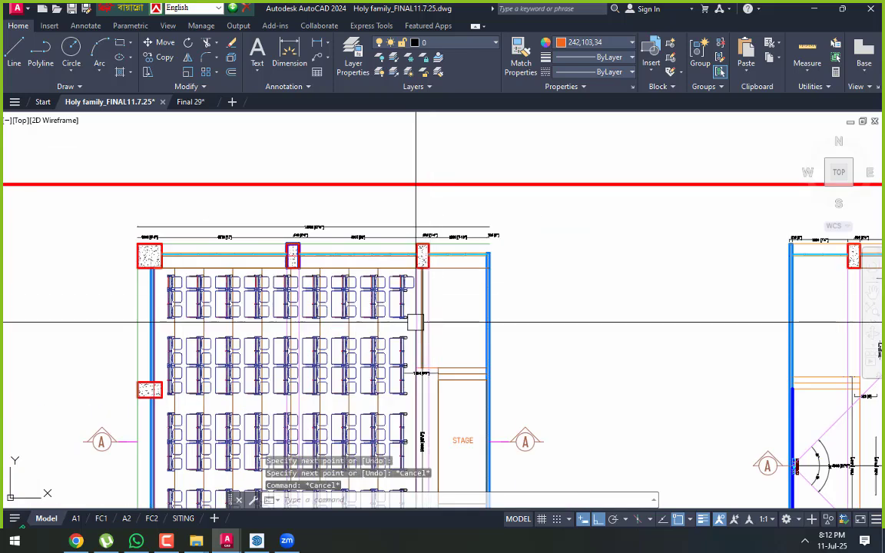
pyautogui.scroll(3, 425, 314)
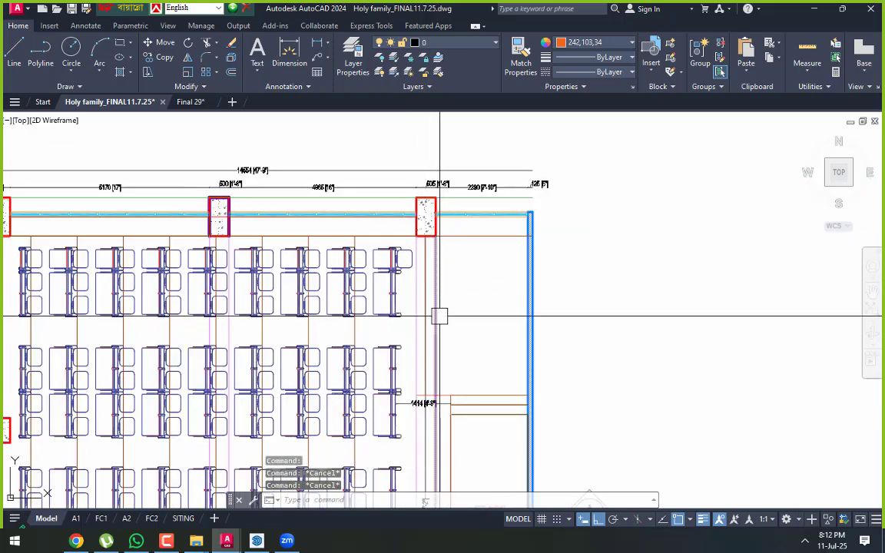
# Draw a small circle centred on the midpoint of the new vertical line to mark the device location
pyautogui.scroll(4, 435, 312)
pyautogui.write('c')
pyautogui.press('Return')
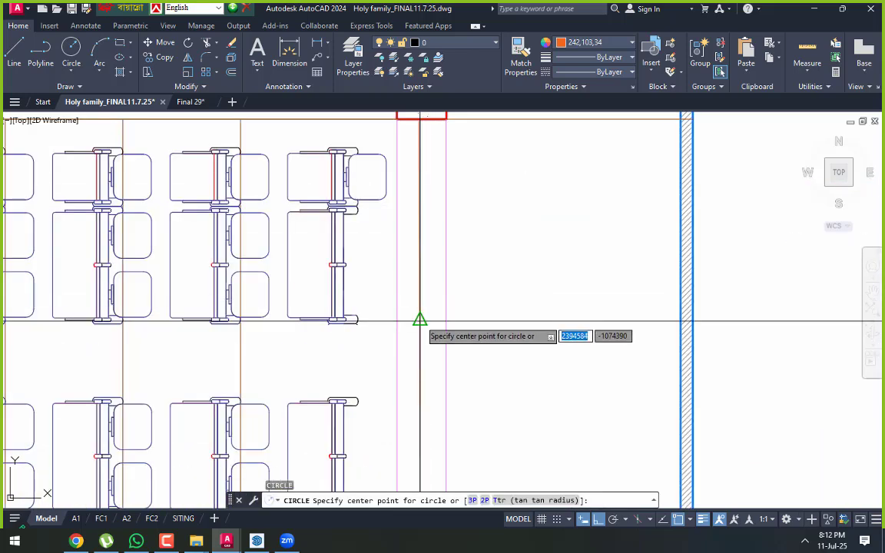
pyautogui.scroll(3, 420, 317)
pyautogui.scroll(-5, 423, 322)
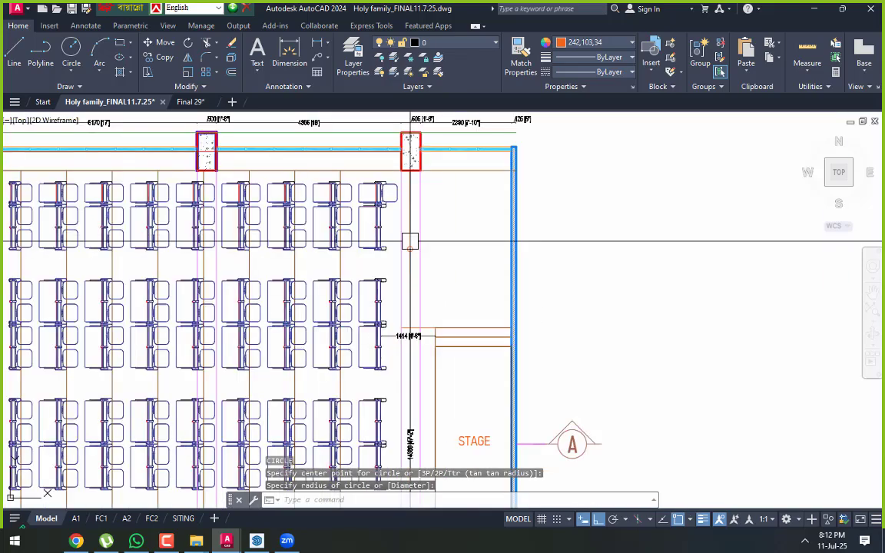
pyautogui.scroll(4, 415, 329)
pyautogui.moveTo(418, 299); pyautogui.dragTo(424, 404, button='middle')
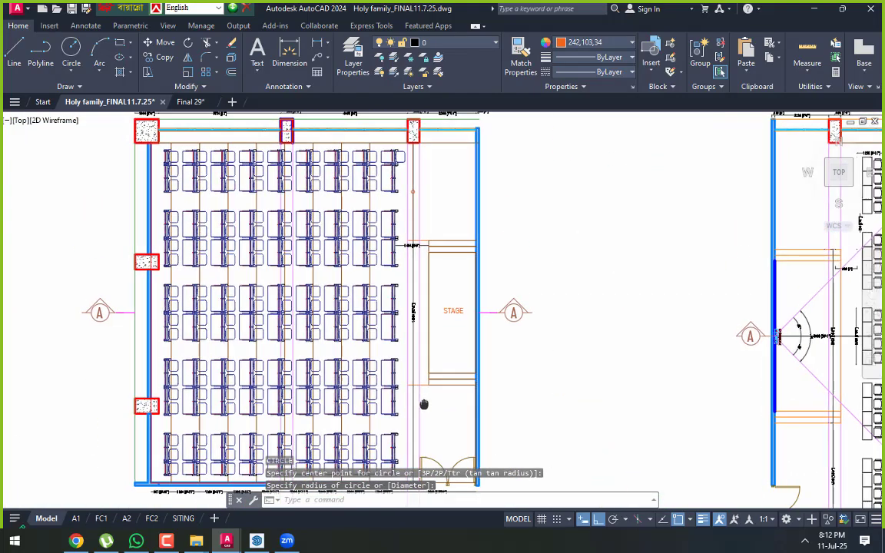
# Try to mirror the small circle about the stage's centre and erase the misplaced copy
pyautogui.scroll(5, 433, 204)
pyautogui.click(279, 128)
pyautogui.click(399, 192)
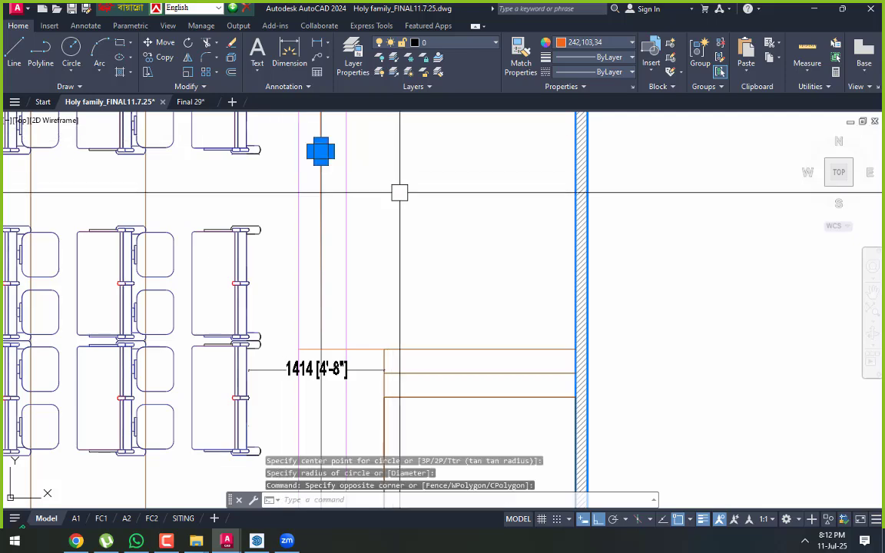
pyautogui.scroll(-2, 400, 193)
pyautogui.write('mi')
pyautogui.press('Return')
pyautogui.scroll(-5, 384, 261)
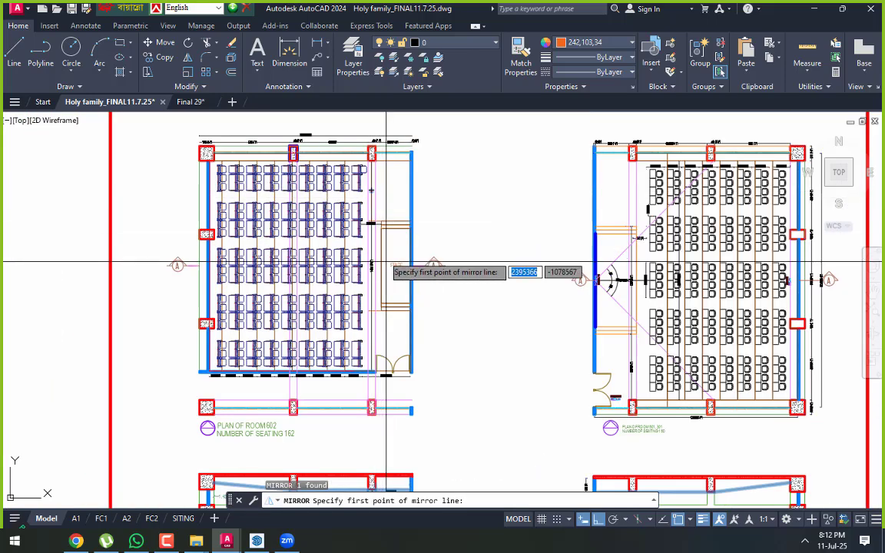
pyautogui.scroll(4, 358, 260)
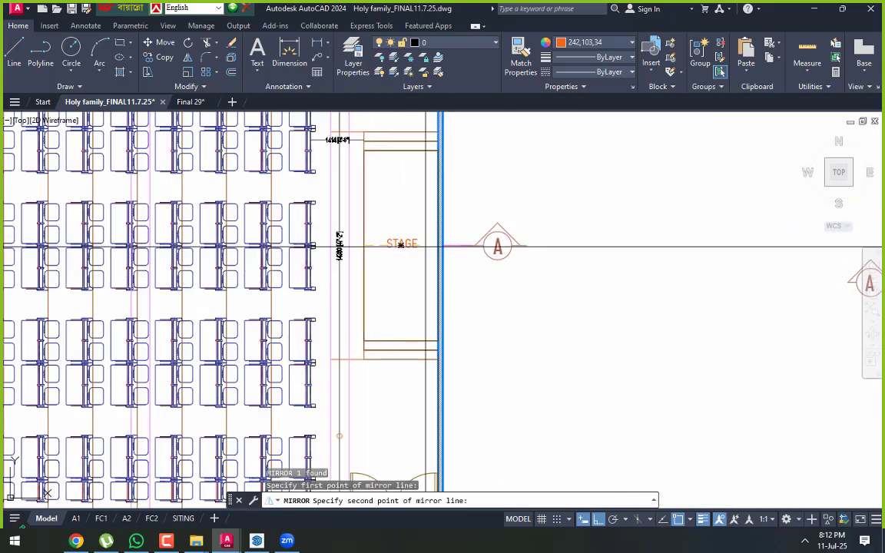
pyautogui.click(401, 244)
pyautogui.moveTo(363, 436); pyautogui.dragTo(378, 378, button='middle')
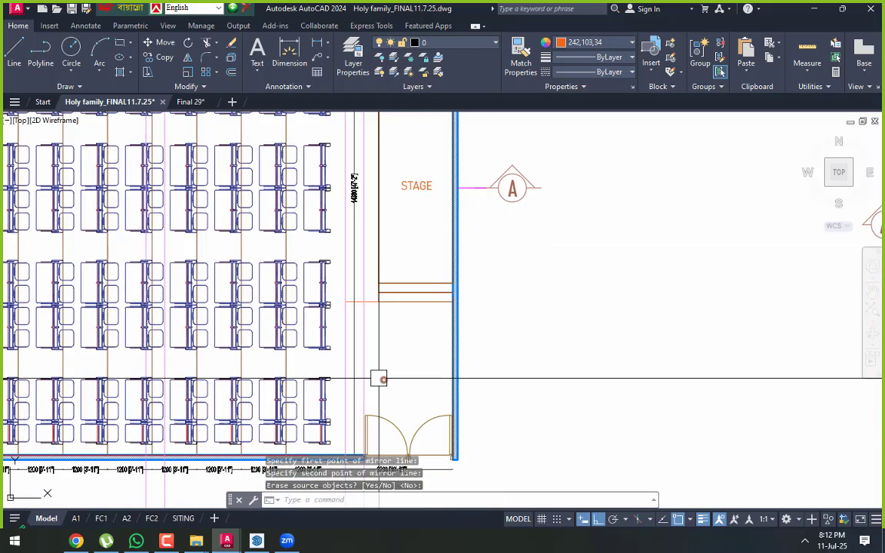
pyautogui.write('e')
pyautogui.press('Return')
# Mirror the small circle about the stage's horizontal centre line, keeping the original
pyautogui.scroll(-3, 458, 290)
pyautogui.scroll(2, 447, 212)
pyautogui.scroll(5, 398, 135)
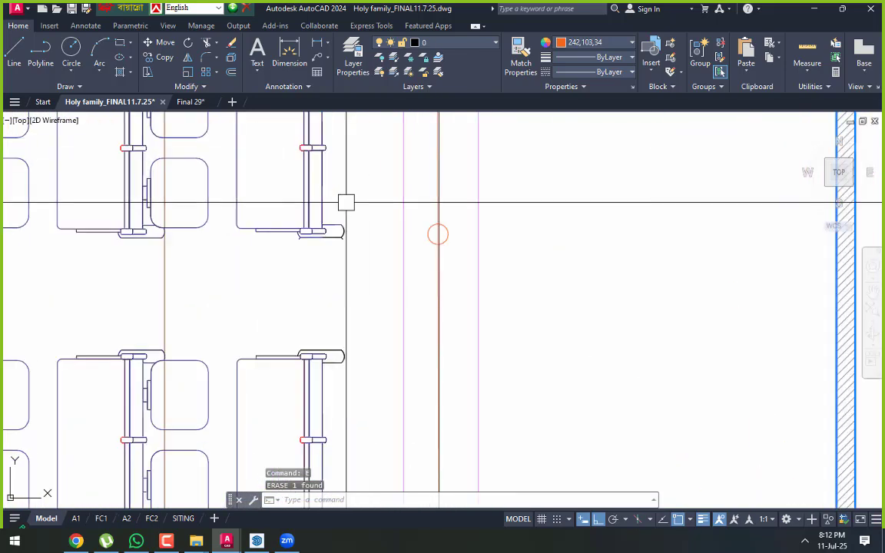
pyautogui.scroll(-4, 437, 234)
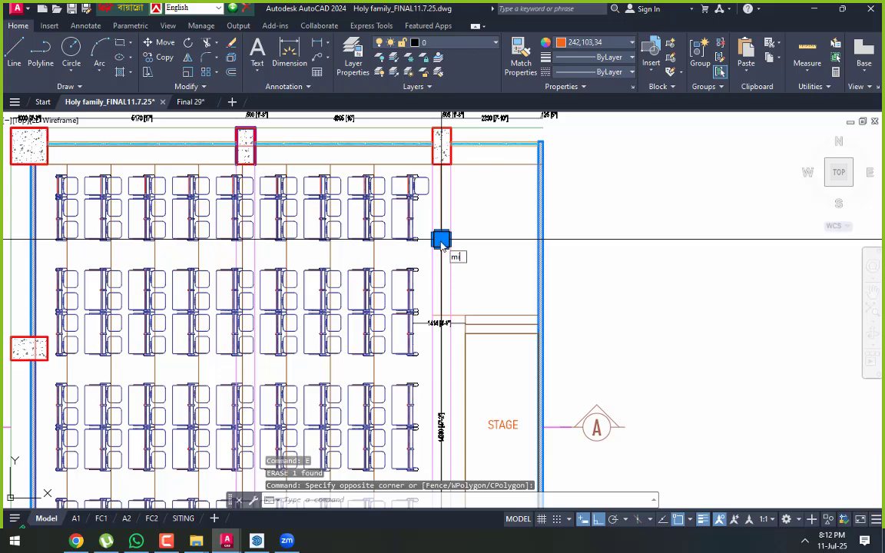
pyautogui.write('mi')
pyautogui.press('Return')
pyautogui.scroll(-3, 450, 281)
pyautogui.scroll(5, 444, 253)
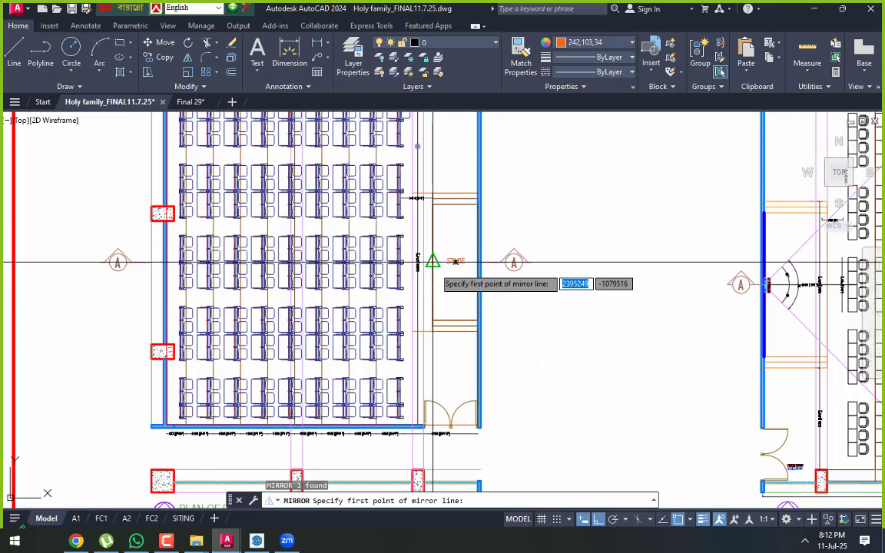
pyautogui.click(584, 263)
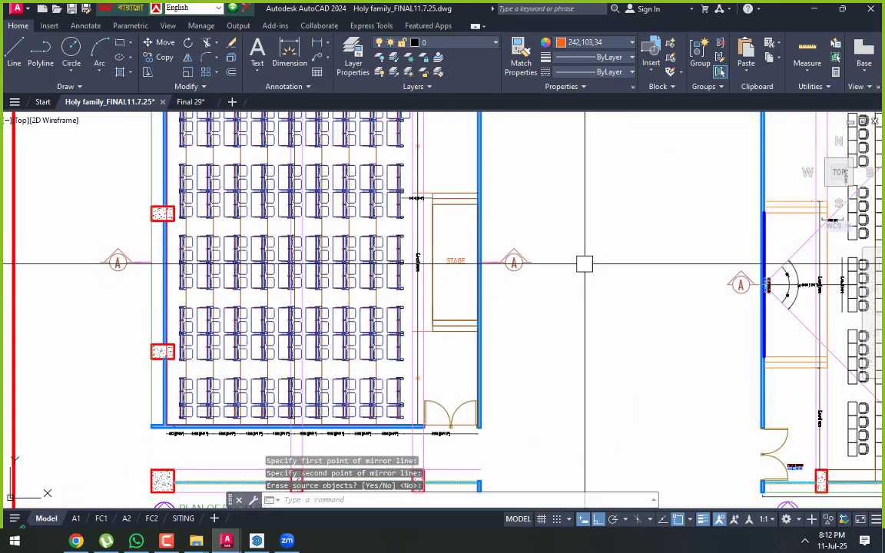
pyautogui.click(584, 263)
# Try erasing the vertical room dimension that runs through the lower circle, and undo the deletion
pyautogui.scroll(-3, 537, 261)
pyautogui.scroll(6, 491, 275)
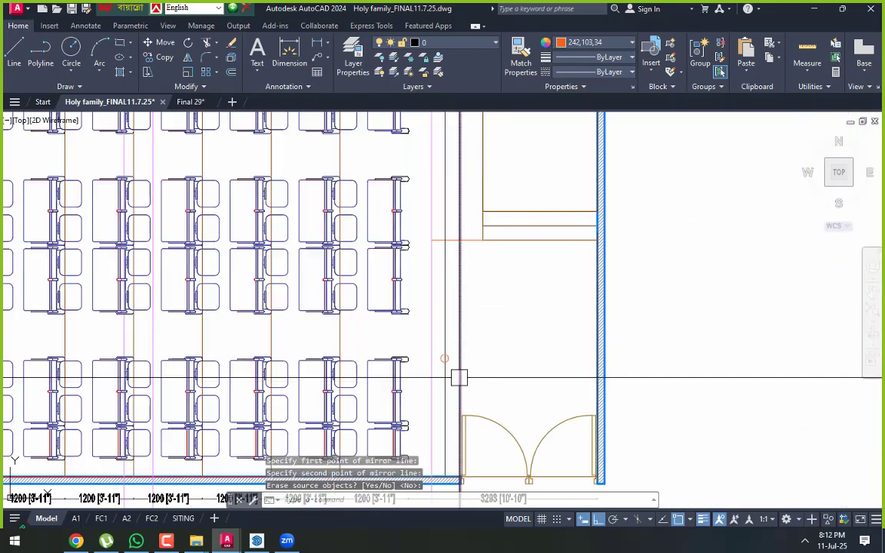
pyautogui.click(428, 289)
pyautogui.write('e')
pyautogui.press('Return')
pyautogui.scroll(-4, 468, 319)
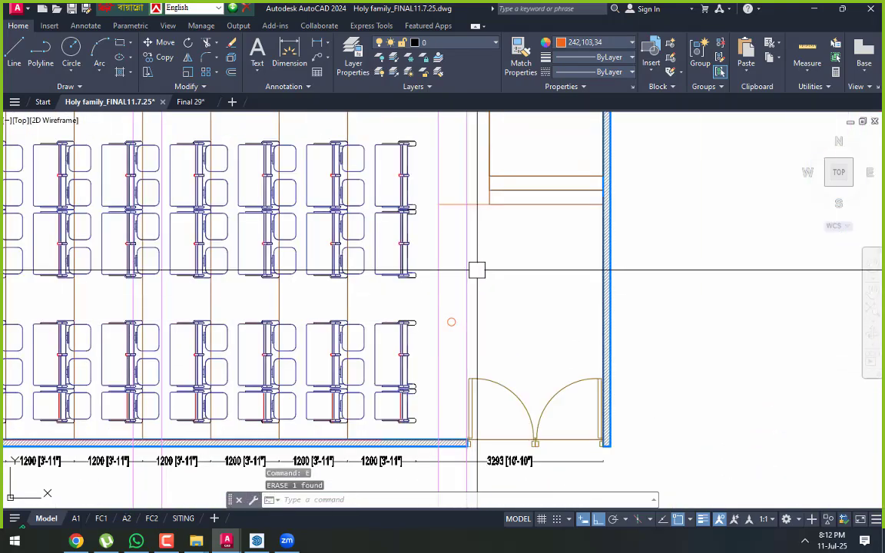
pyautogui.moveTo(476, 269); pyautogui.dragTo(494, 358, button='middle')
pyautogui.scroll(-2, 494, 358)
pyautogui.write('u')
pyautogui.press('Return')
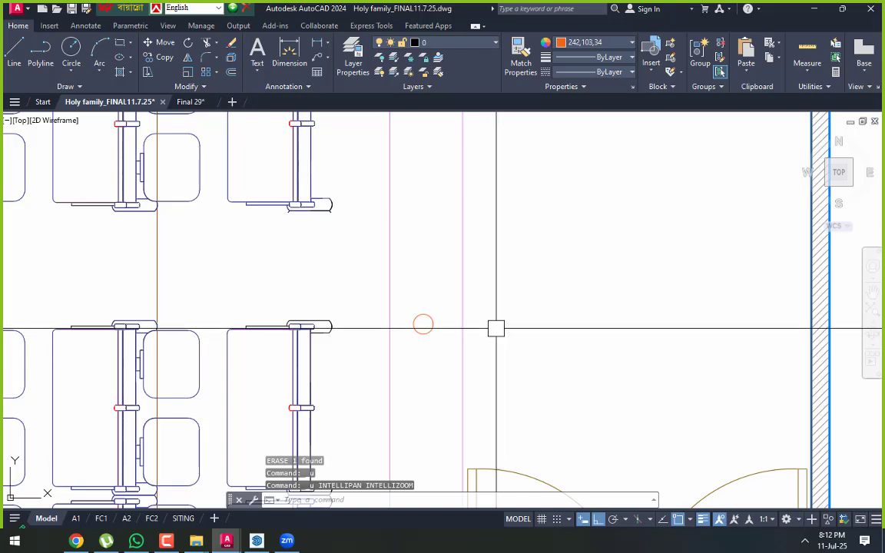
# Try erasing the horizontal extension line at the stage's lower corner, and undo the deletion
pyautogui.scroll(-5, 488, 335)
pyautogui.scroll(7, 491, 261)
pyautogui.click(487, 180)
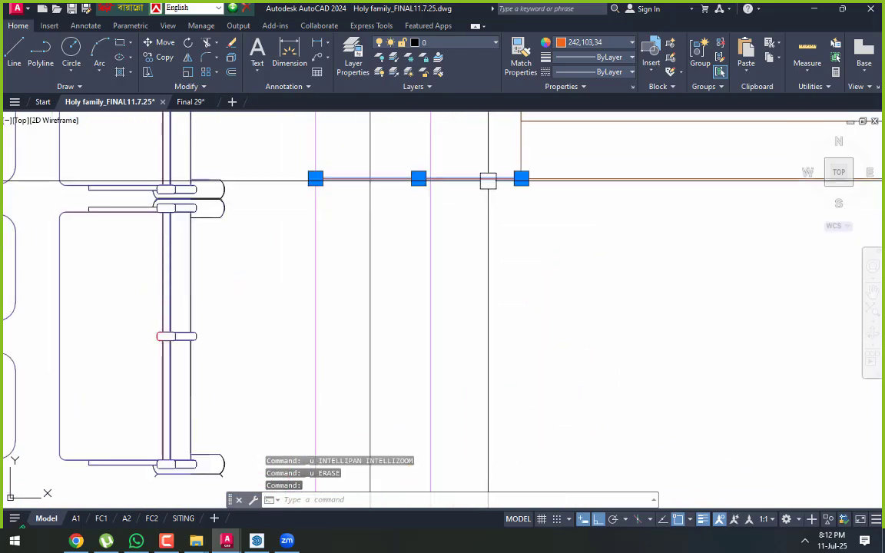
pyautogui.write('e')
pyautogui.press('Return')
pyautogui.scroll(-2, 506, 300)
pyautogui.scroll(-2, 506, 300)
pyautogui.moveTo(498, 229); pyautogui.dragTo(487, 356, button='middle')
pyautogui.scroll(-6, 487, 356)
pyautogui.scroll(4, 476, 200)
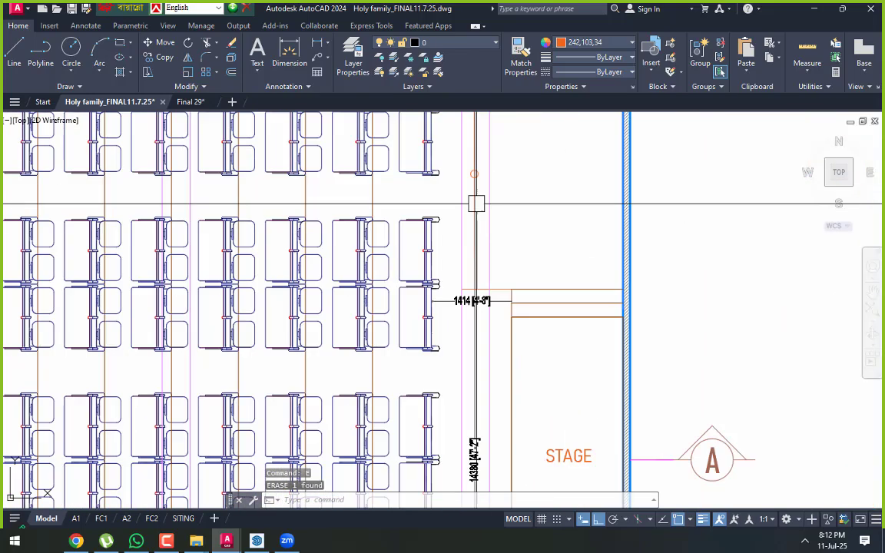
pyautogui.scroll(4, 502, 305)
pyautogui.hotkey('ctrl', 'z')
pyautogui.hotkey('ctrl', 'z')
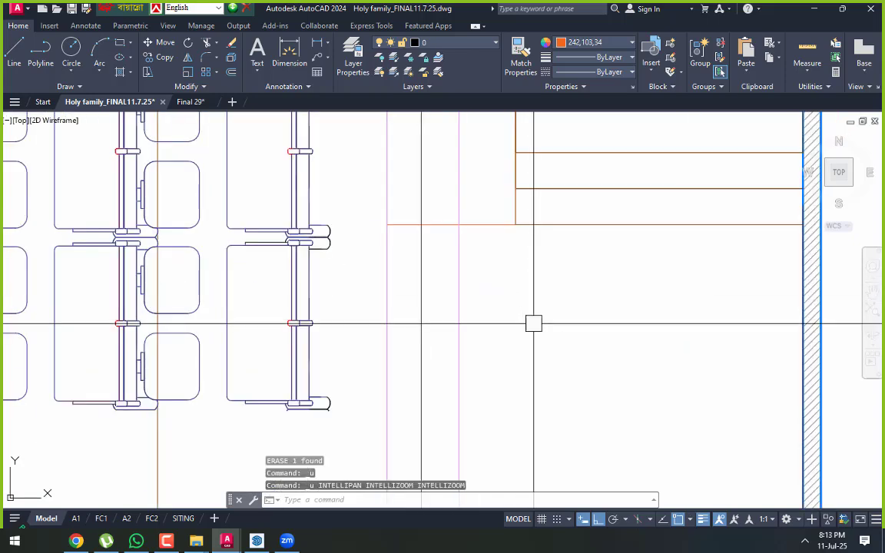
# Match the properties of the dotted beam line onto both horizontal extension lines at the stage corners
pyautogui.scroll(-4, 534, 329)
pyautogui.press('Return')
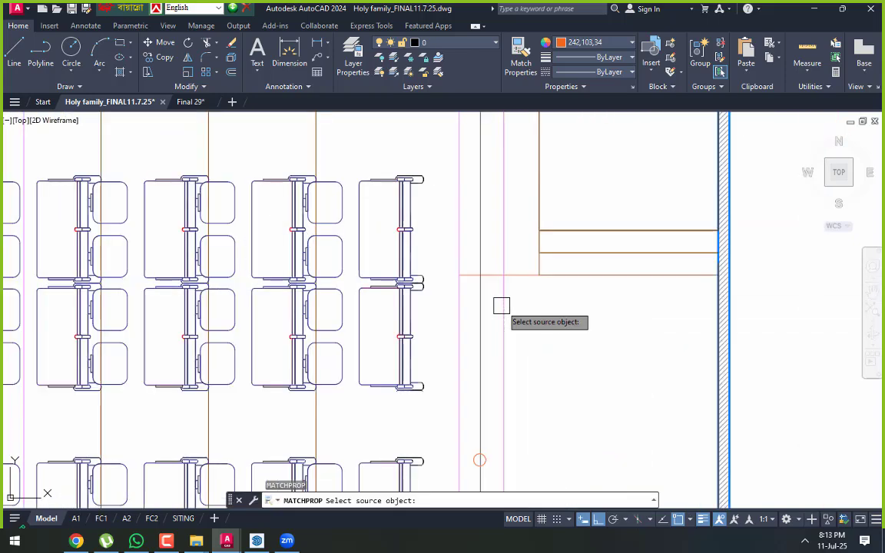
pyautogui.click(513, 287)
pyautogui.scroll(-5, 527, 246)
pyautogui.scroll(5, 511, 256)
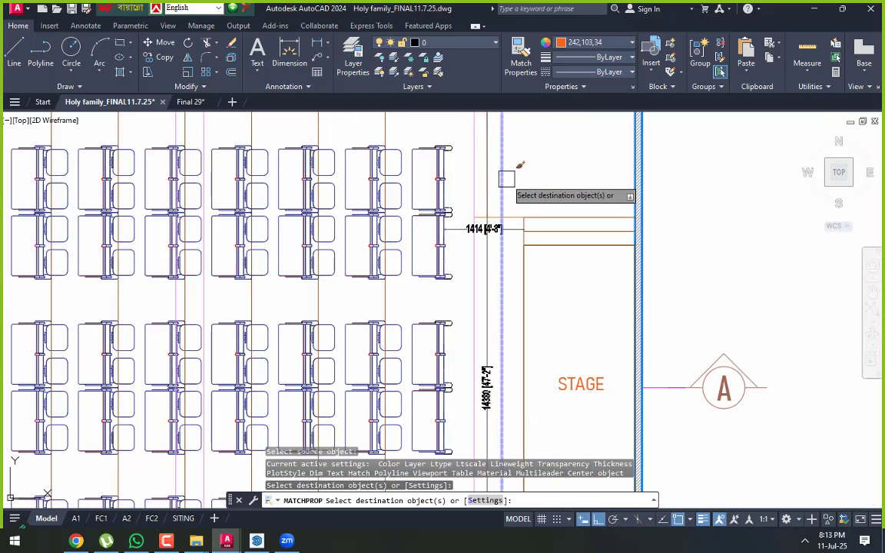
pyautogui.scroll(-5, 597, 231)
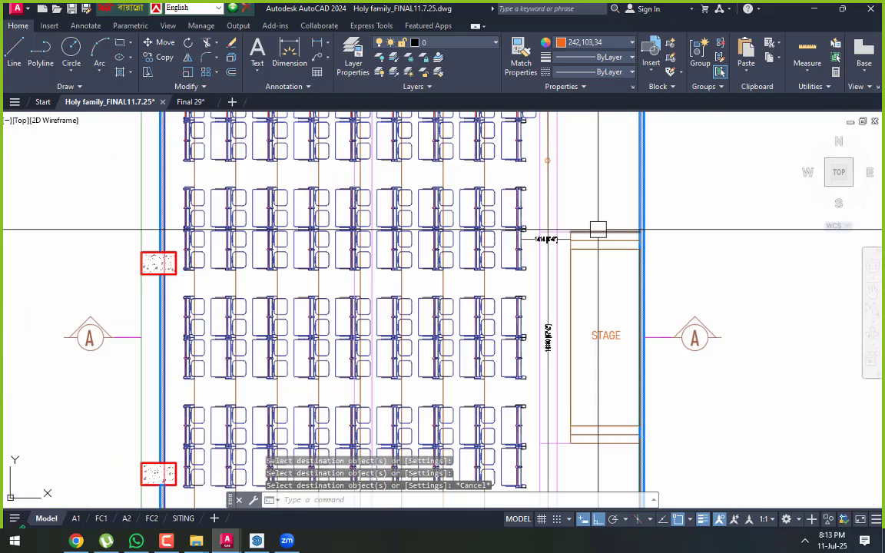
pyautogui.scroll(5, 574, 255)
pyautogui.press('Escape')
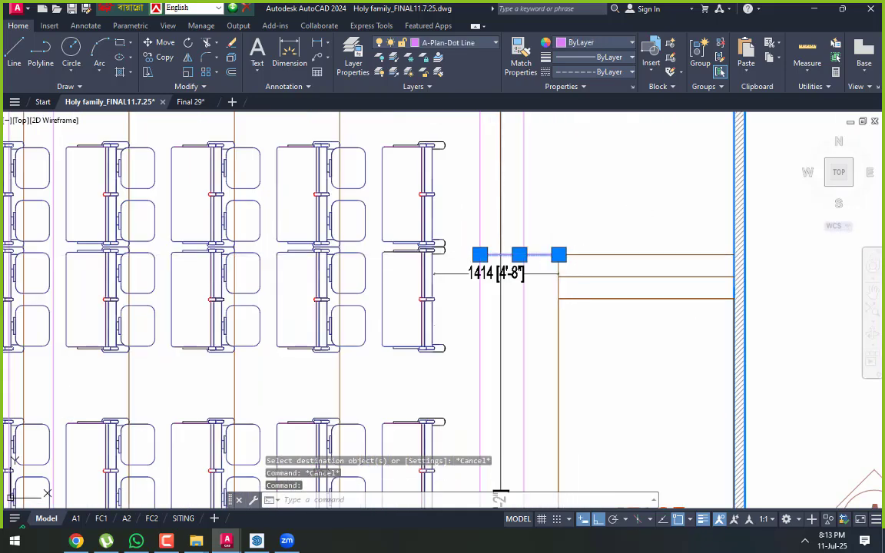
# Shorten the upper extension line so it ends at the dotted beam line nearer the stage
pyautogui.click(558, 254)
pyautogui.scroll(4, 536, 255)
pyautogui.click(502, 258)
pyautogui.scroll(-6, 555, 211)
pyautogui.press('Escape')
# Shorten the lower extension line to 500 so it ends at the dotted beam line nearer the stage
pyautogui.moveTo(575, 364); pyautogui.dragTo(573, 196, button='middle')
pyautogui.scroll(4, 557, 398)
pyautogui.click(549, 370)
pyautogui.click(567, 367)
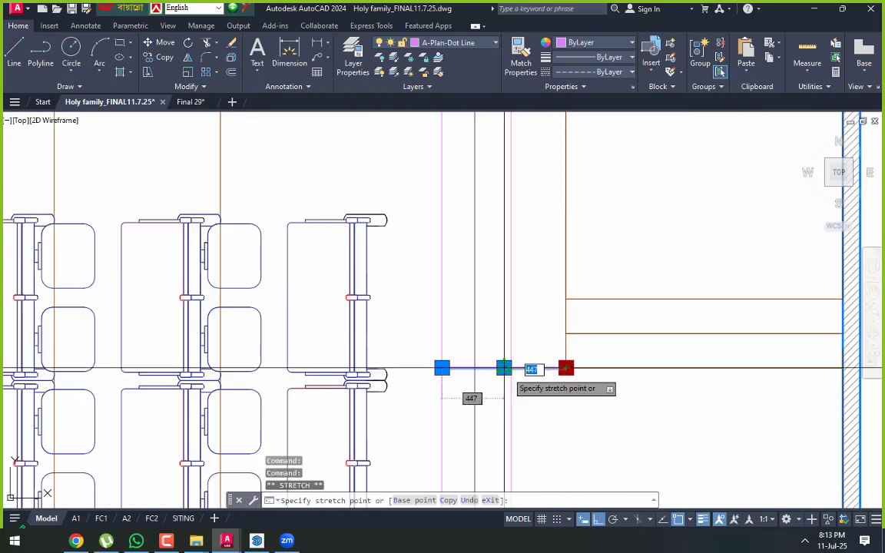
pyautogui.click(505, 367)
pyautogui.scroll(4, 504, 373)
pyautogui.click(508, 356)
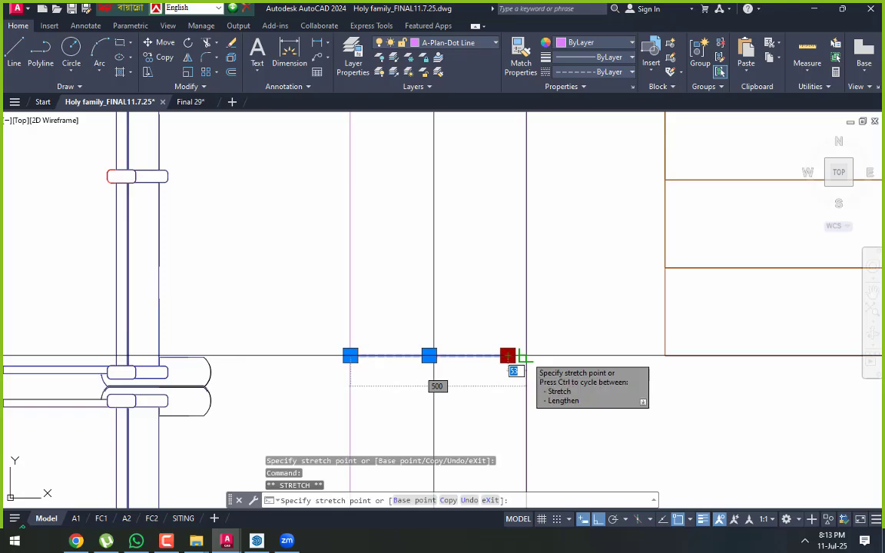
pyautogui.click(526, 355)
pyautogui.press('Escape')
pyautogui.press('Escape')
pyautogui.scroll(-9, 552, 278)
pyautogui.moveTo(551, 334); pyautogui.dragTo(543, 293, button='middle')
pyautogui.scroll(6, 543, 292)
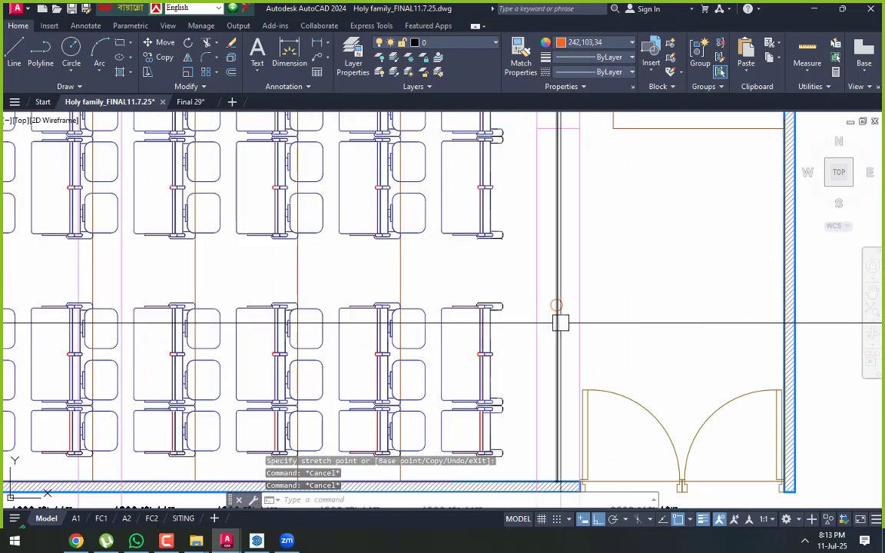
# Add a vertical dimension from the lower device circle to the horizontal extension line at the stage's lower corner
pyautogui.click(275, 26)
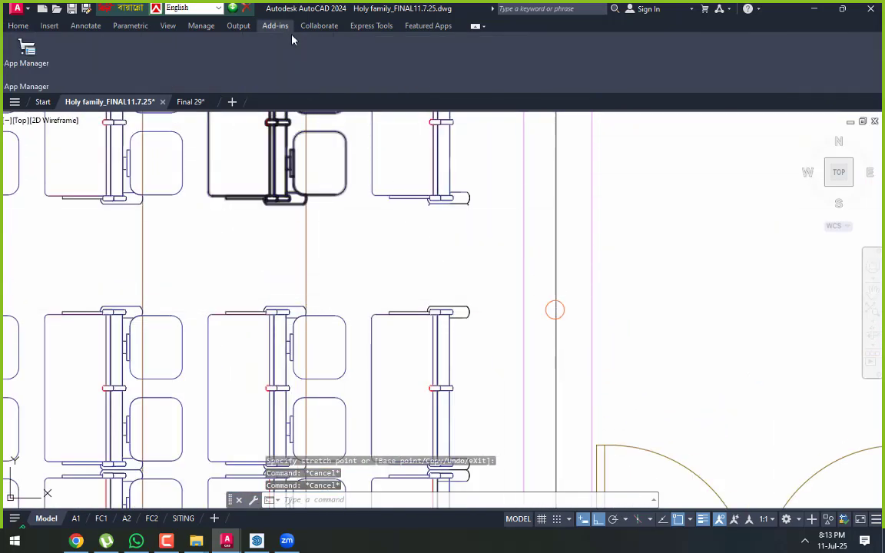
pyautogui.click(18, 25)
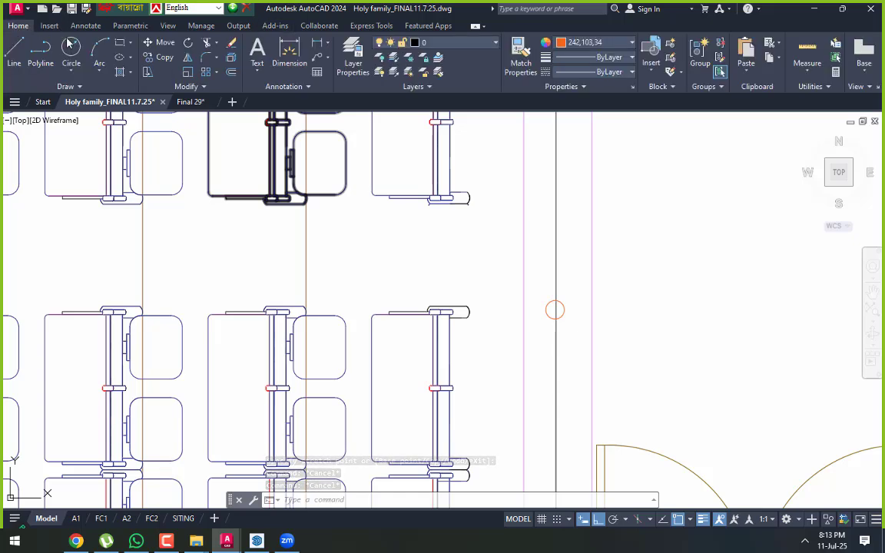
pyautogui.click(289, 52)
pyautogui.scroll(2, 541, 298)
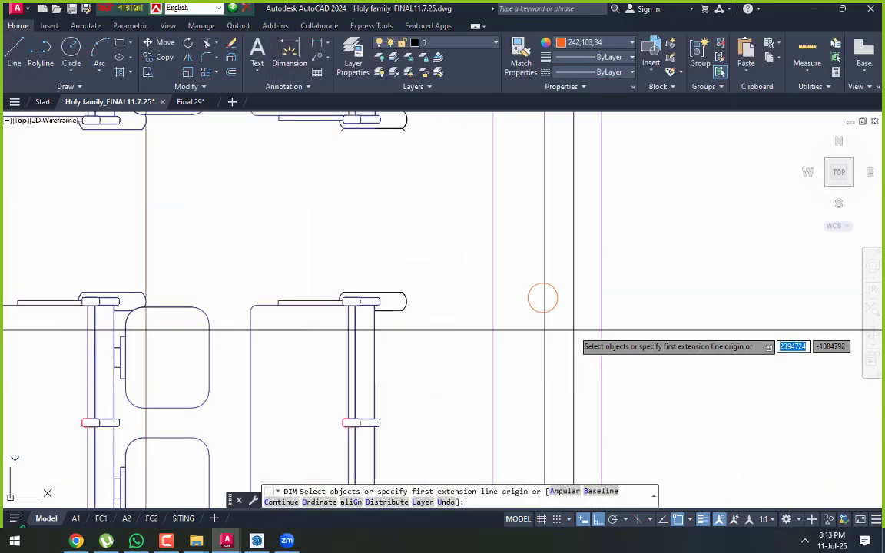
pyautogui.click(542, 297)
pyautogui.scroll(-2, 553, 341)
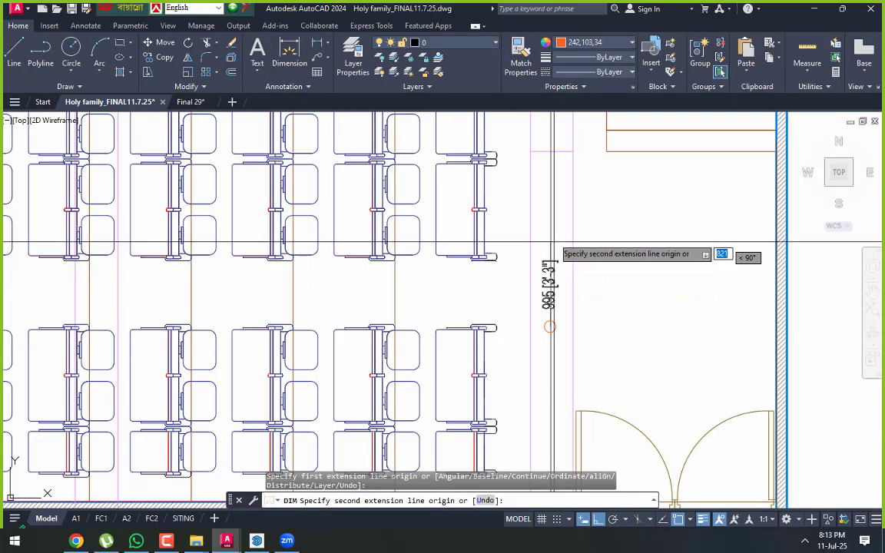
pyautogui.click(545, 152)
pyautogui.click(583, 158)
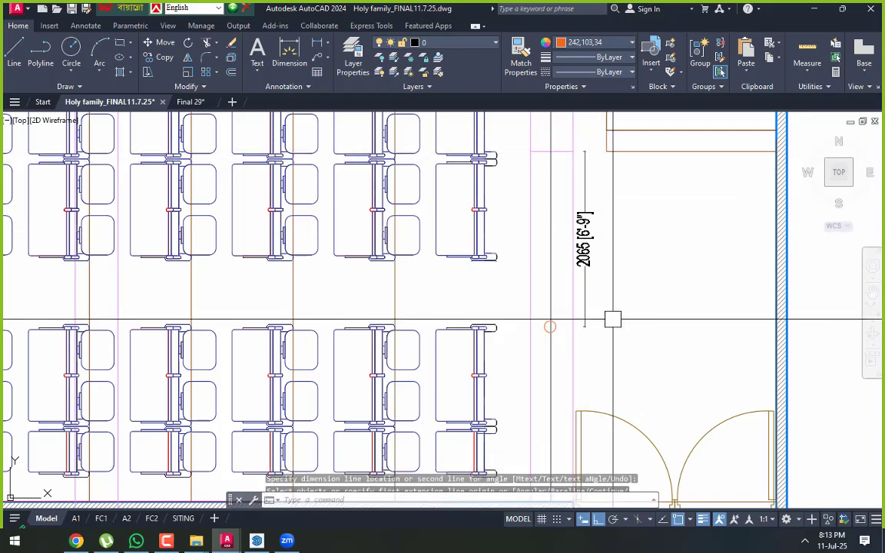
# Continue the vertical dimension from the lower device circle down to the hall's lower wall
pyautogui.moveTo(612, 318); pyautogui.dragTo(564, 260, button='middle')
pyautogui.write('dco')
pyautogui.press('space')
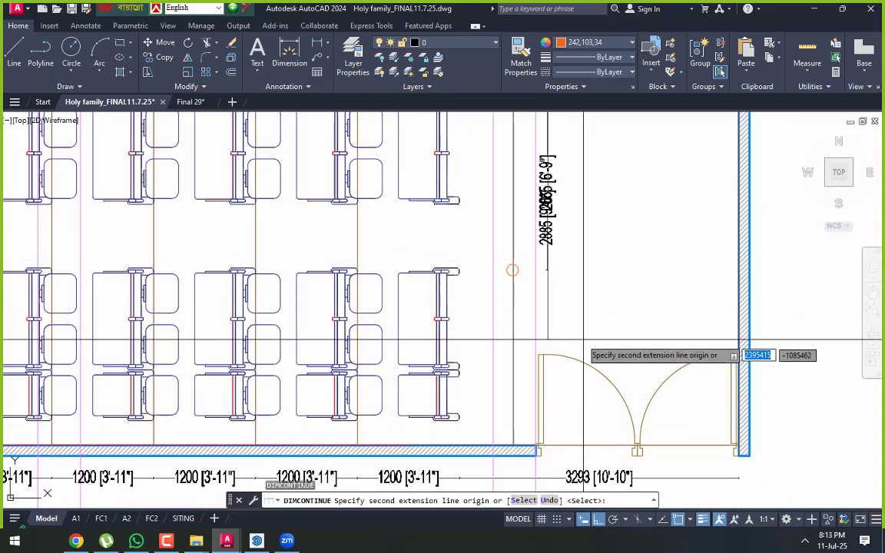
pyautogui.press('space')
pyautogui.click(553, 265)
pyautogui.scroll(4, 556, 388)
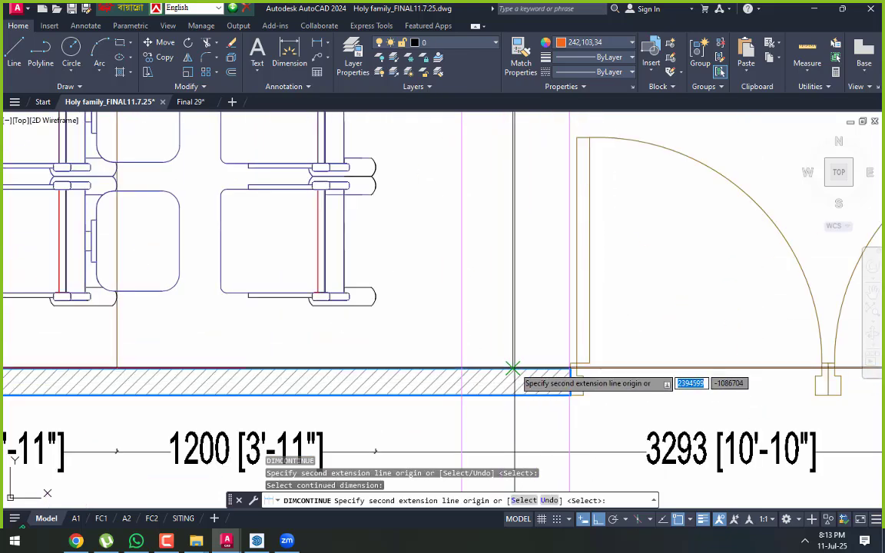
pyautogui.scroll(-4, 542, 383)
pyautogui.press('Escape')
# Continue the dimension chain from the stage's lower extension line up to the stage's upper extension line
pyautogui.moveTo(587, 203); pyautogui.dragTo(581, 373, button='middle')
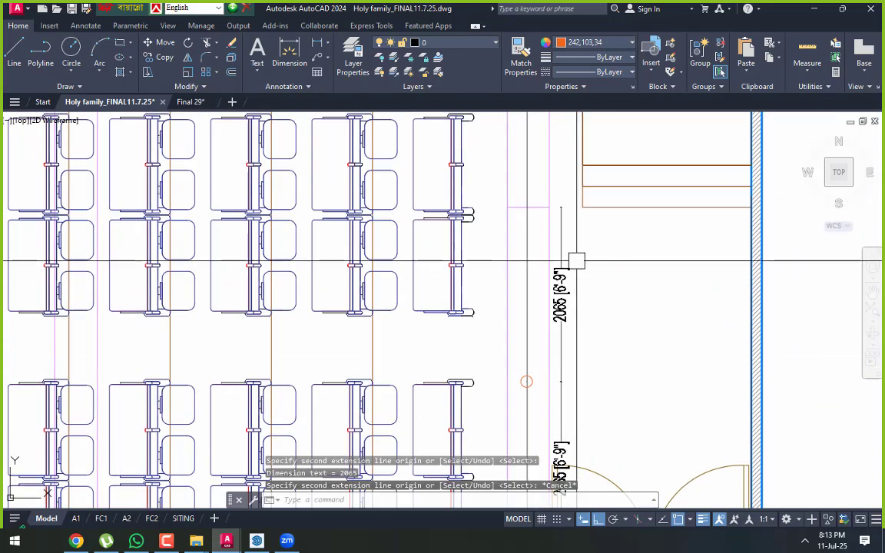
pyautogui.press('space')
pyautogui.press('space')
pyautogui.click(559, 208)
pyautogui.moveTo(557, 167); pyautogui.dragTo(517, 445, button='middle')
pyautogui.moveTo(499, 284); pyautogui.dragTo(484, 438, button='middle')
pyautogui.scroll(5, 459, 255)
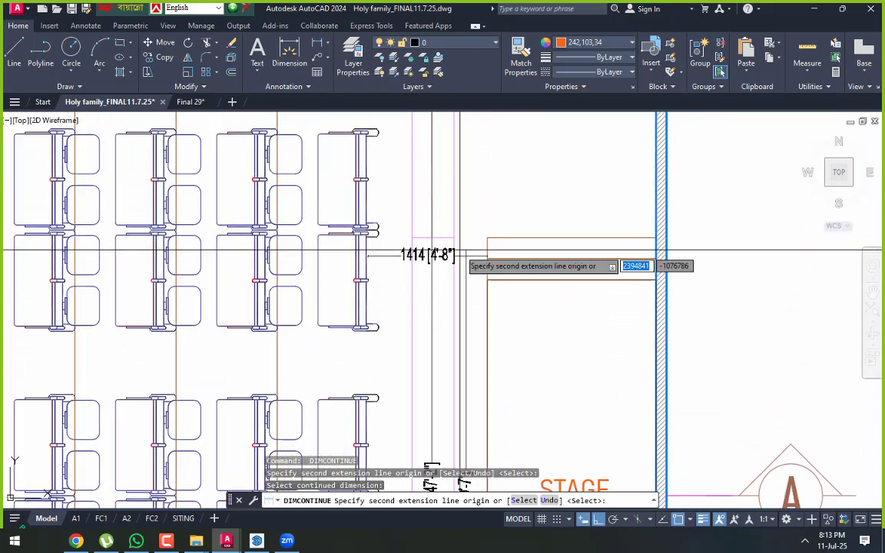
pyautogui.scroll(-6, 493, 270)
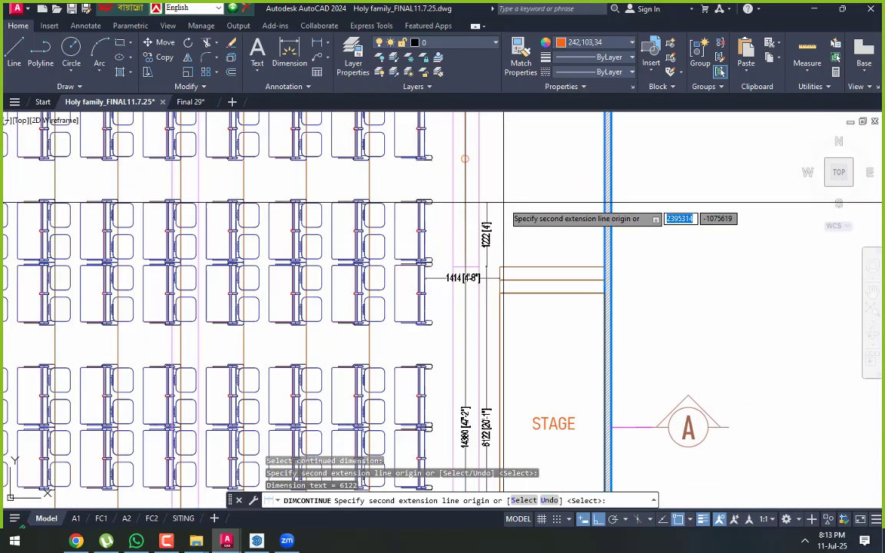
# Continue the dimension chain up to the upper device circle's centre and on to the face of the upper column
pyautogui.moveTo(504, 153); pyautogui.dragTo(504, 251, button='middle')
pyautogui.scroll(6, 486, 250)
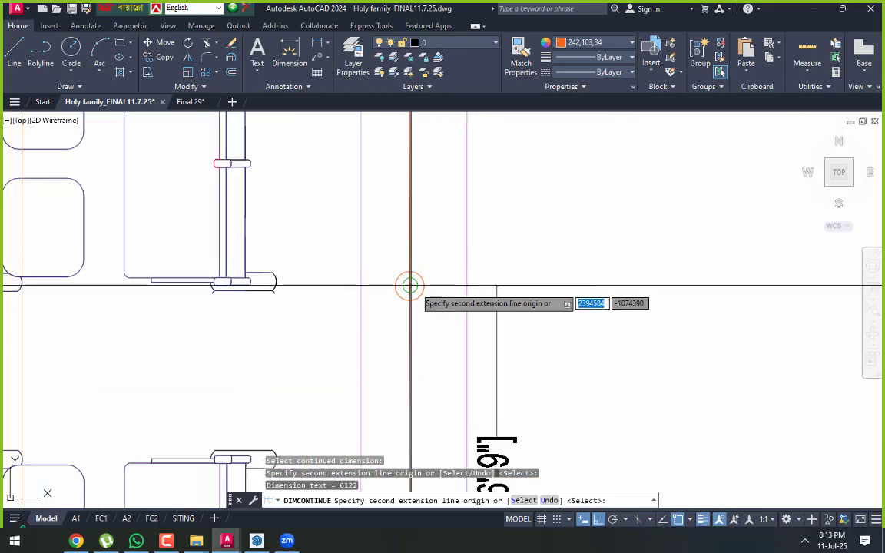
pyautogui.click(410, 287)
pyautogui.scroll(-6, 549, 297)
pyautogui.moveTo(571, 236); pyautogui.dragTo(571, 297, button='middle')
pyautogui.scroll(2, 546, 265)
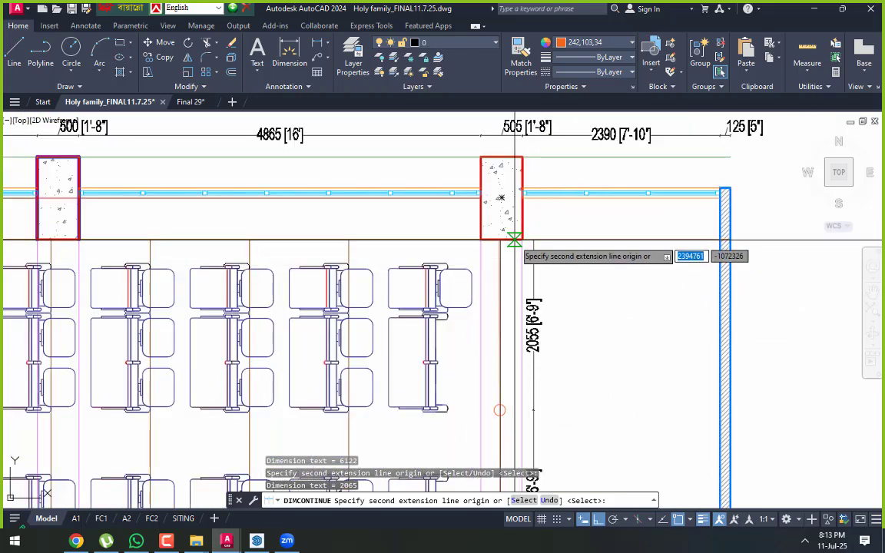
pyautogui.scroll(-6, 565, 248)
pyautogui.press('Escape')
# Draw a 45° line about 1907 long from the upper device circle's centre up toward the stage-side wall
pyautogui.scroll(5, 565, 211)
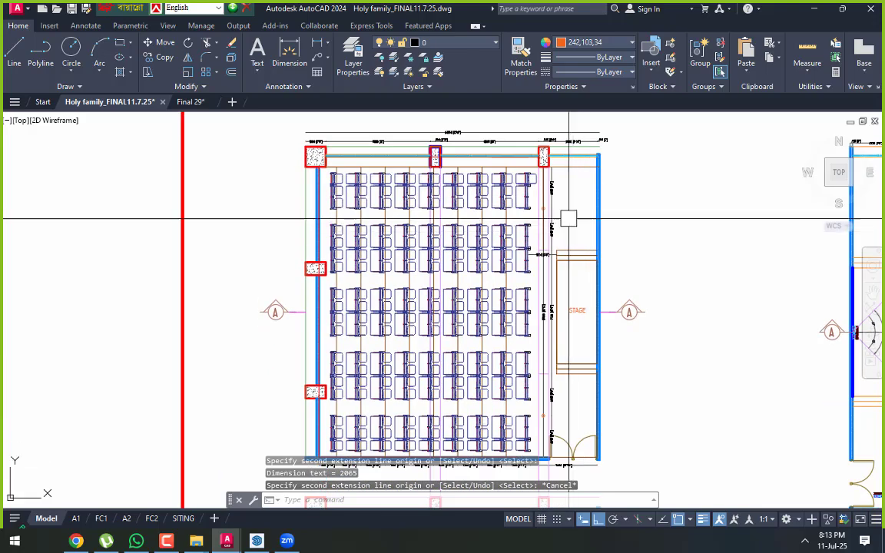
pyautogui.scroll(3, 477, 263)
pyautogui.scroll(-5, 477, 259)
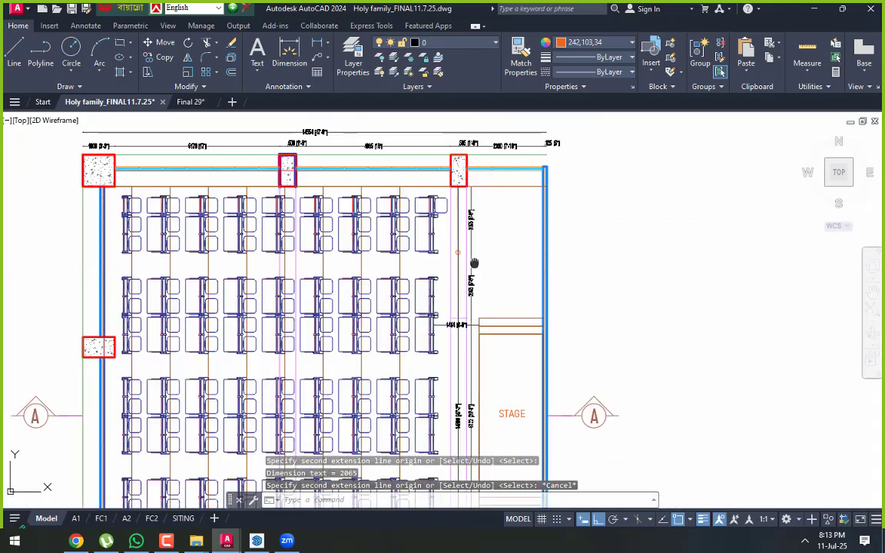
pyautogui.scroll(2, 474, 238)
pyautogui.write('l')
pyautogui.press('Return')
pyautogui.scroll(5, 435, 219)
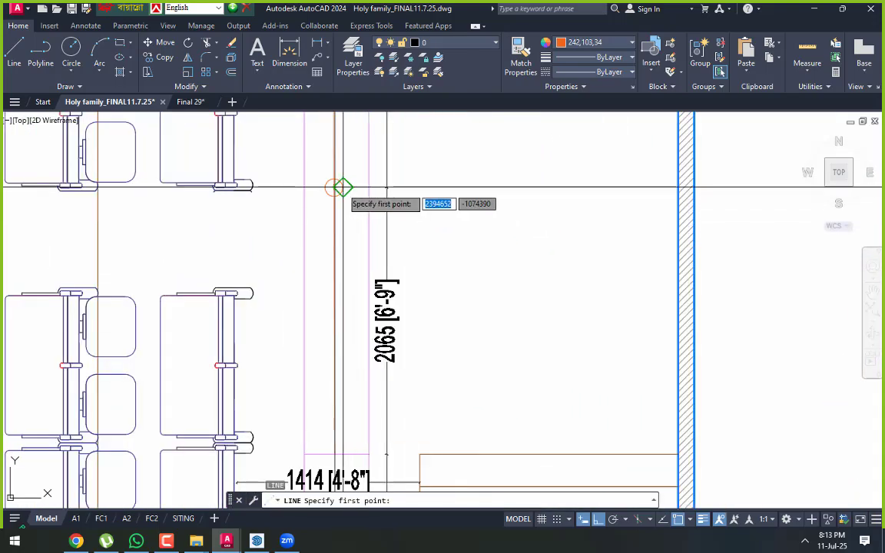
pyautogui.click(334, 187)
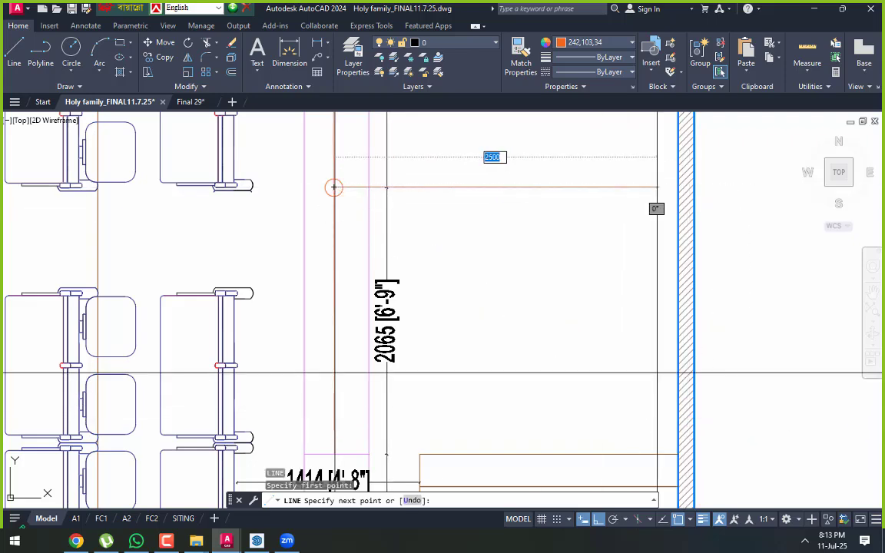
pyautogui.scroll(-5, 569, 311)
pyautogui.scroll(4, 569, 311)
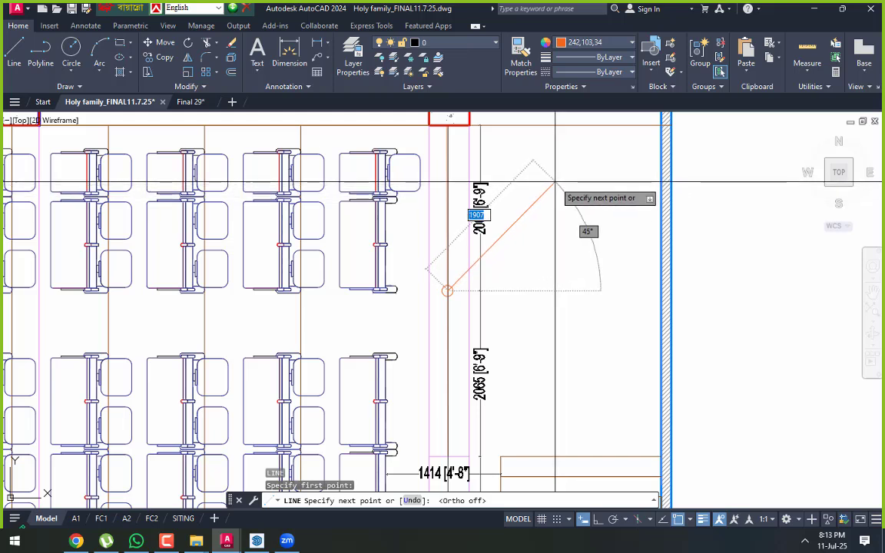
pyautogui.click(556, 185)
pyautogui.press('Escape')
# Mirror the diagonal line about a horizontal axis through the upper device circle, keeping the source line
pyautogui.click(500, 240)
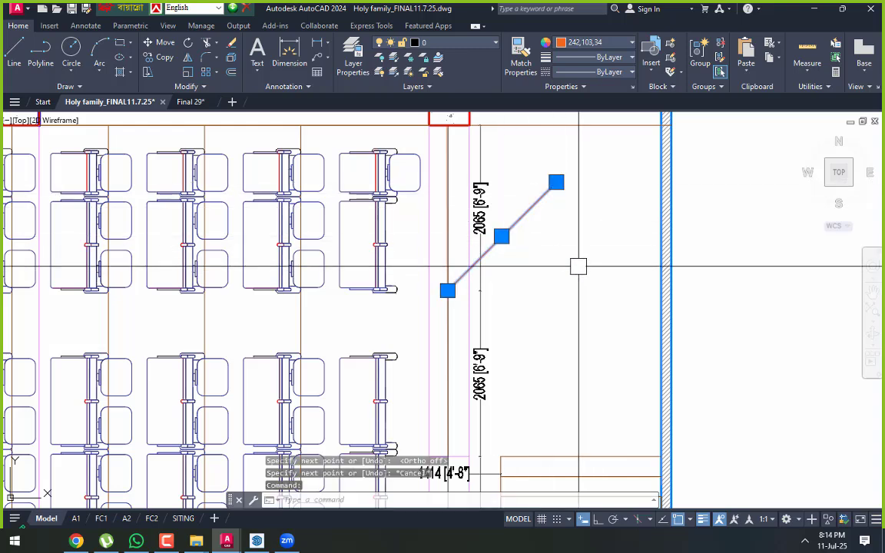
pyautogui.write('mi')
pyautogui.press('Return')
pyautogui.scroll(4, 470, 253)
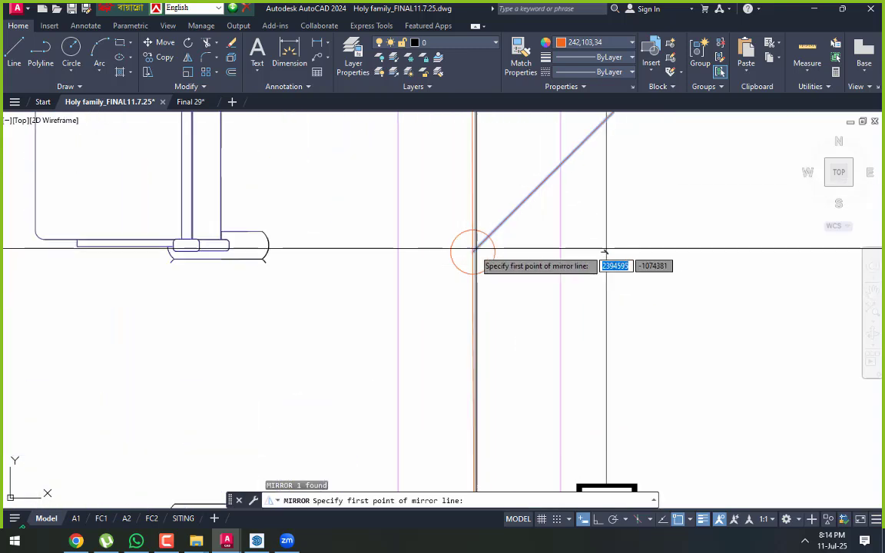
pyautogui.click(481, 247)
pyautogui.scroll(-5, 416, 265)
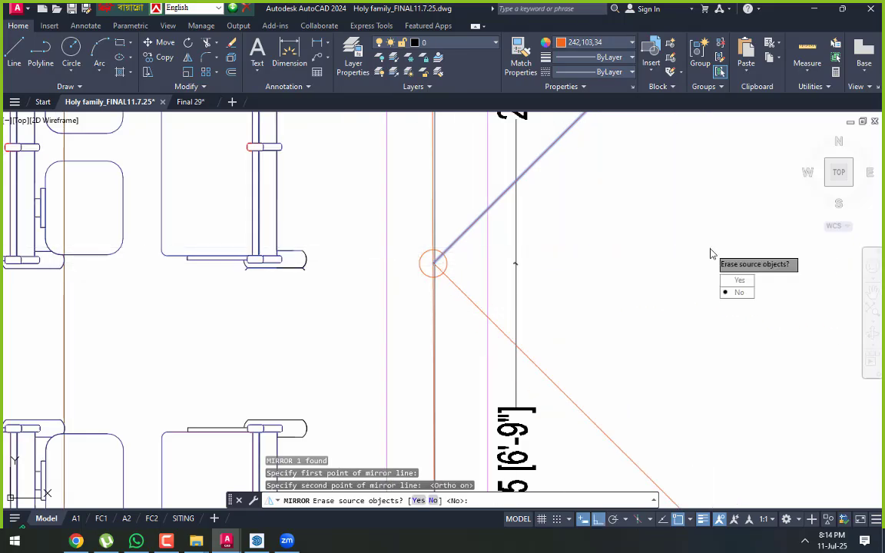
pyautogui.press('Return')
pyautogui.scroll(-5, 698, 254)
pyautogui.press('Escape')
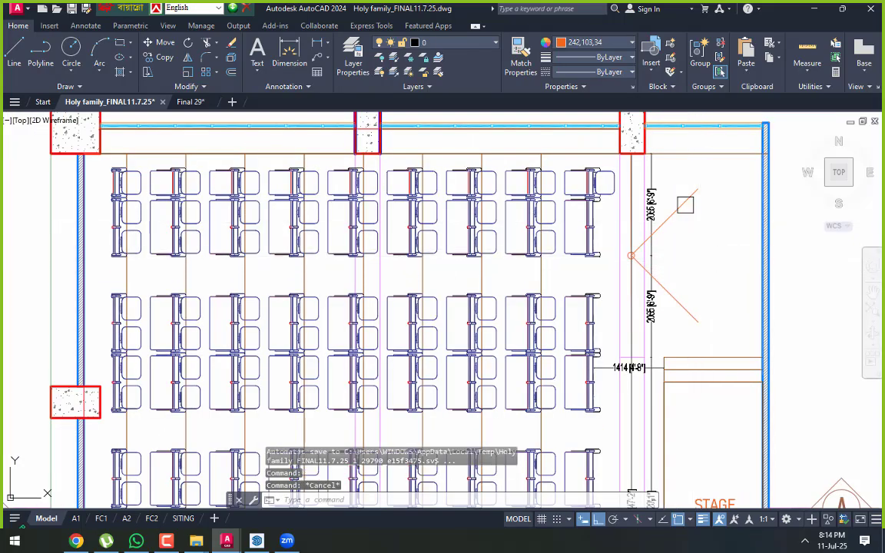
# Extend both diagonal lines from the upper device circle toward the stage-side wall
pyautogui.write('ex')
pyautogui.press('Return')
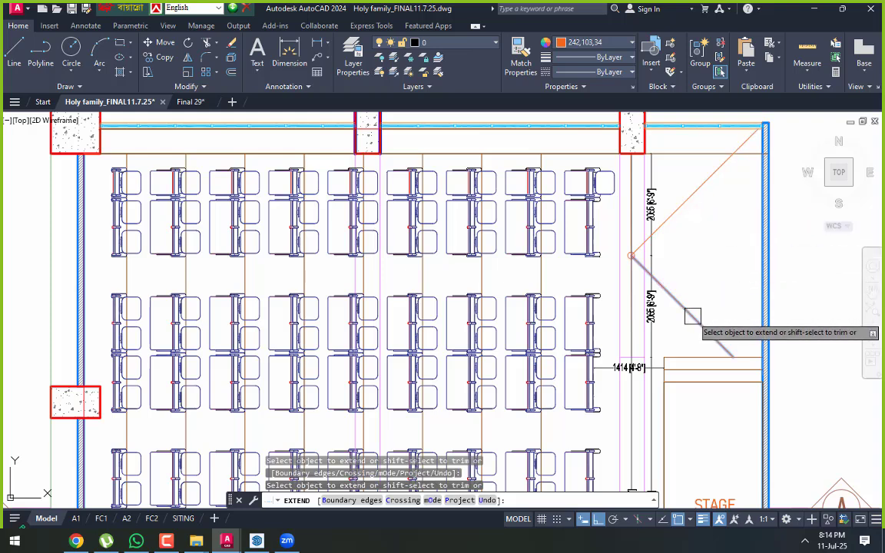
pyautogui.press('Escape')
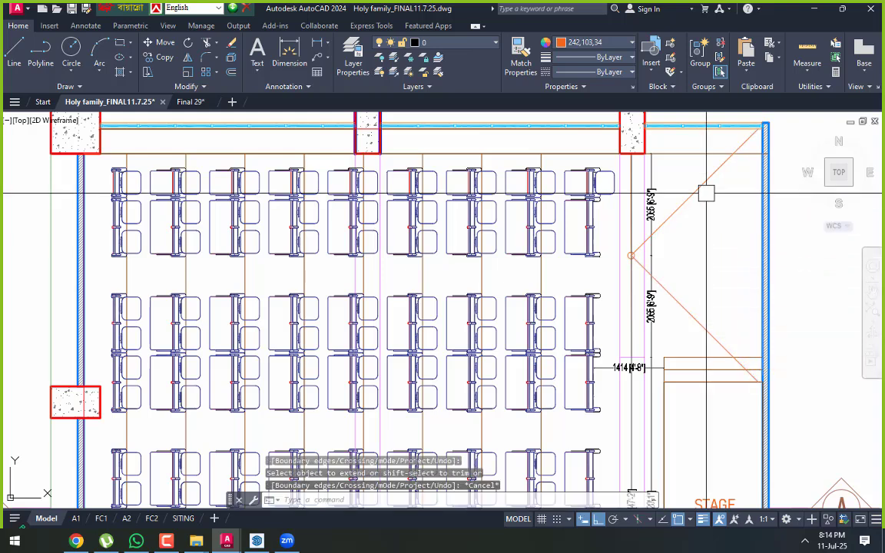
# Stretch the far ends of both diagonal lines along the stage-side wall, bringing them closer together
pyautogui.click(668, 216)
pyautogui.click(758, 129)
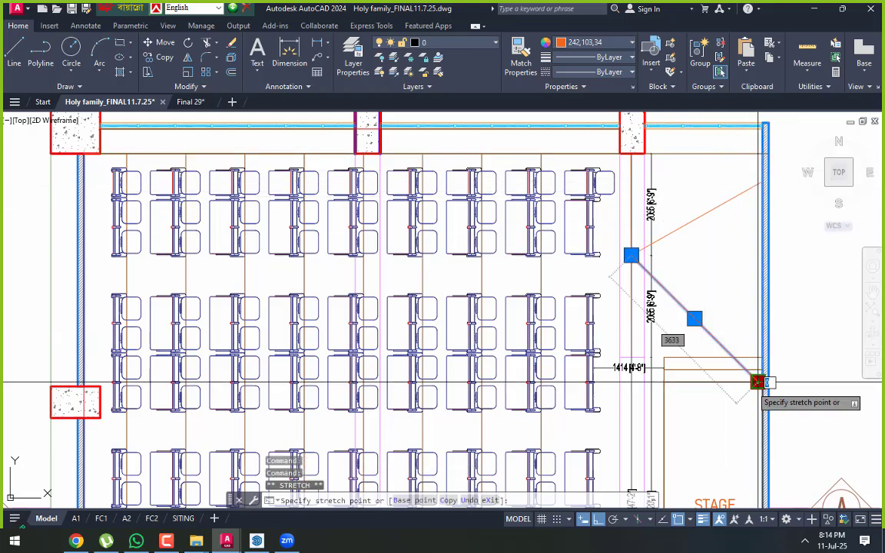
pyautogui.click(761, 327)
pyautogui.press('Escape')
pyautogui.press('Escape')
pyautogui.scroll(2, 716, 255)
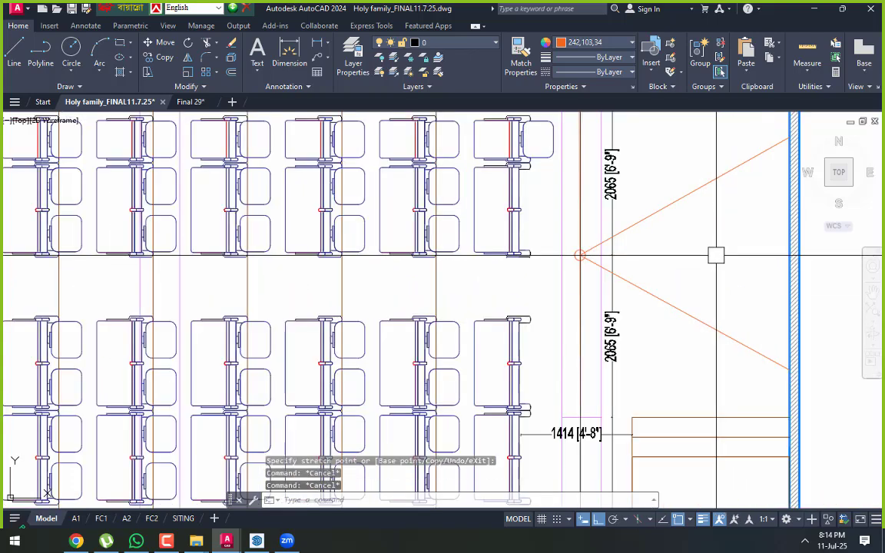
pyautogui.moveTo(738, 273)
pyautogui.mouseDown(button='middle')
pyautogui.moveTo(729, 295)
pyautogui.moveTo(713, 265)
pyautogui.mouseUp(button='middle')
pyautogui.press('Escape')
pyautogui.scroll(-4, 740, 264)
pyautogui.click(696, 232)
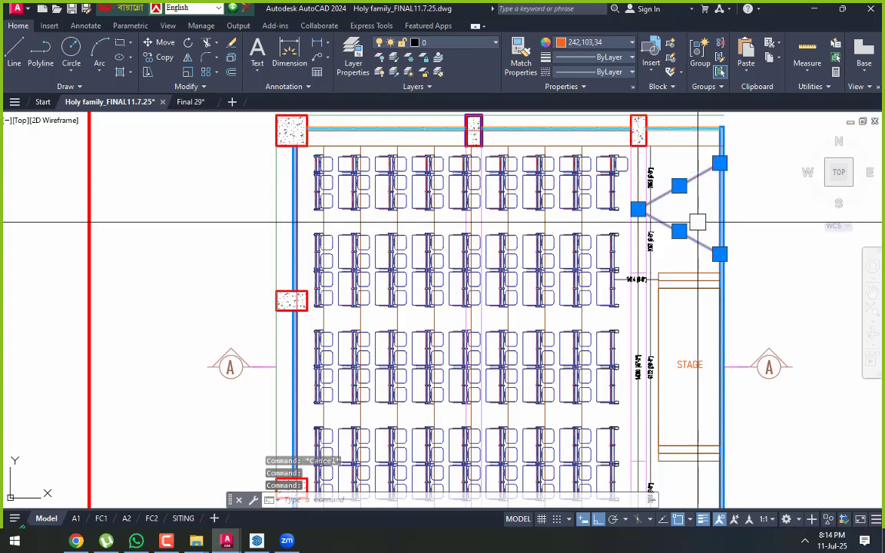
pyautogui.press('Escape')
pyautogui.press('Escape')
# Dimension the vertical distance between the two diagonal lines' ends at the stage-side wall
pyautogui.scroll(2, 696, 165)
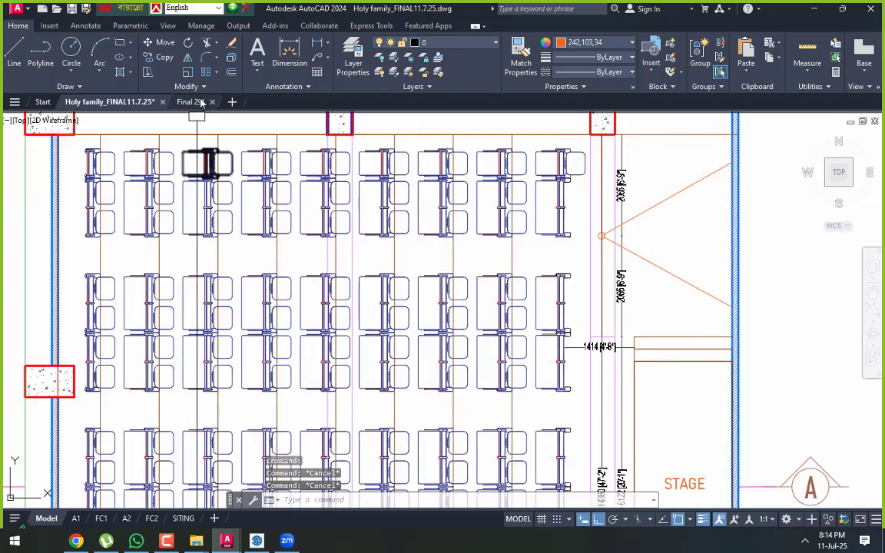
pyautogui.click(281, 56)
pyautogui.scroll(3, 612, 175)
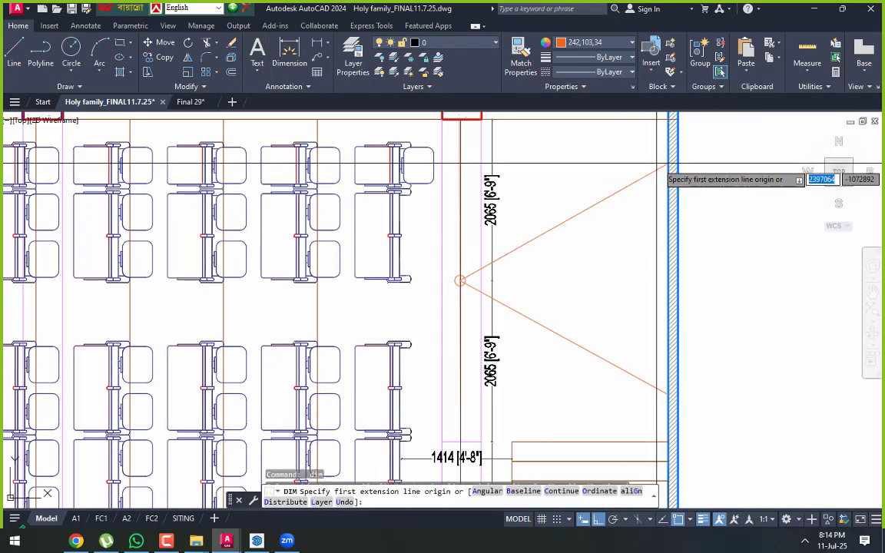
pyautogui.click(668, 165)
pyautogui.click(667, 394)
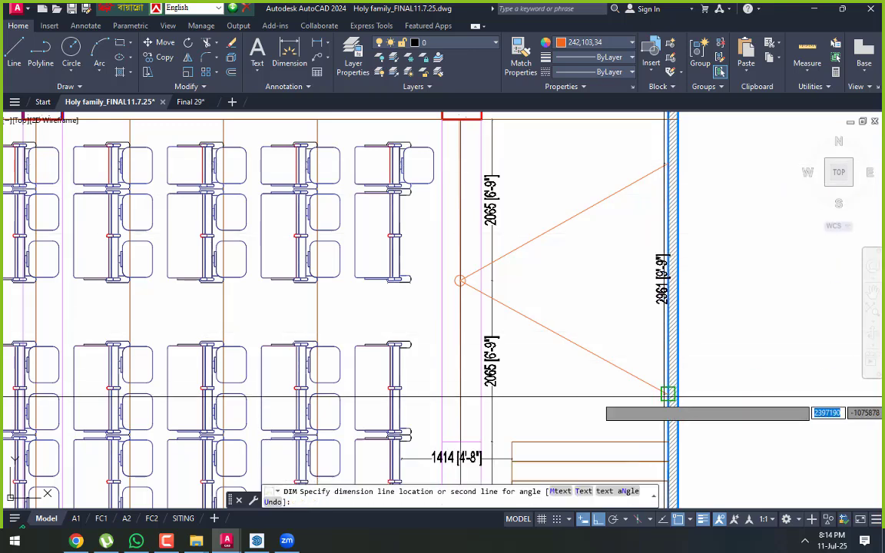
pyautogui.click(643, 394)
pyautogui.press('Return')
# Stretch the upper diagonal line's wall end down along the stage-side wall by about 294
pyautogui.click(659, 170)
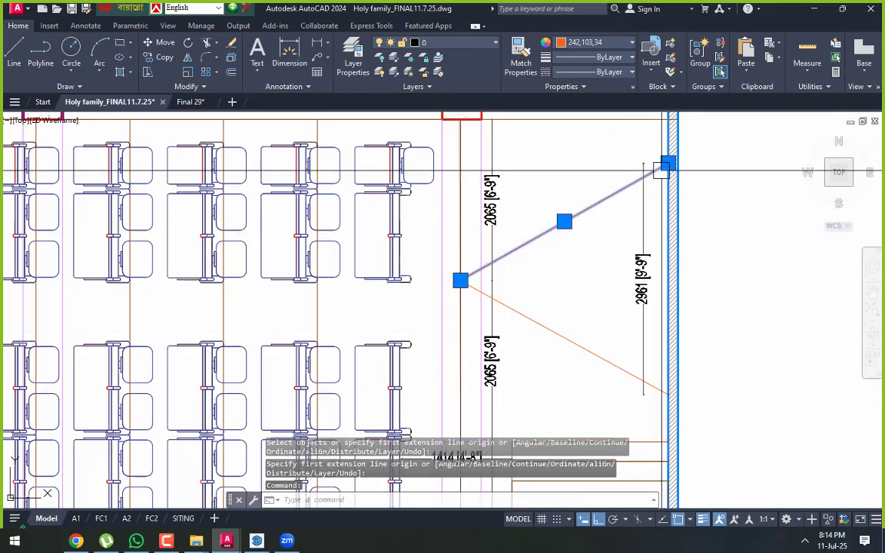
pyautogui.scroll(4, 659, 171)
pyautogui.click(676, 152)
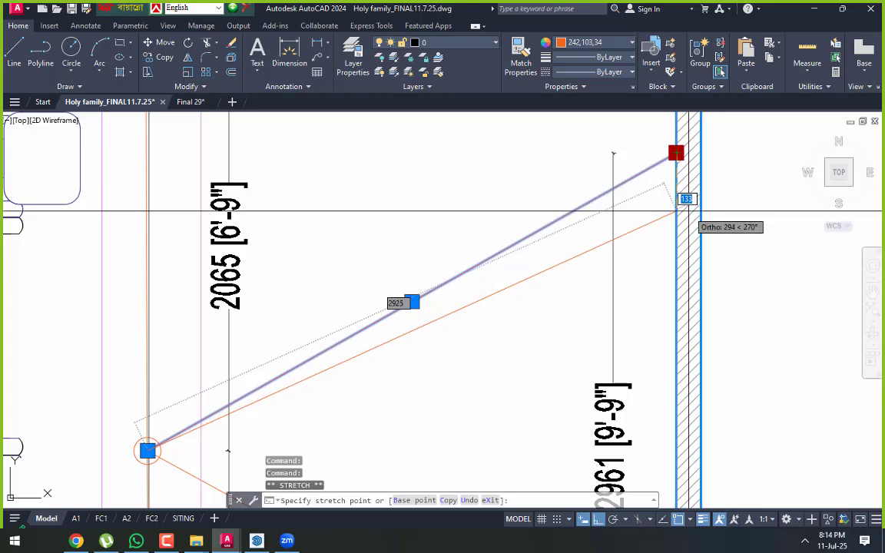
pyautogui.scroll(-4, 691, 234)
pyautogui.press('Escape')
pyautogui.press('Escape')
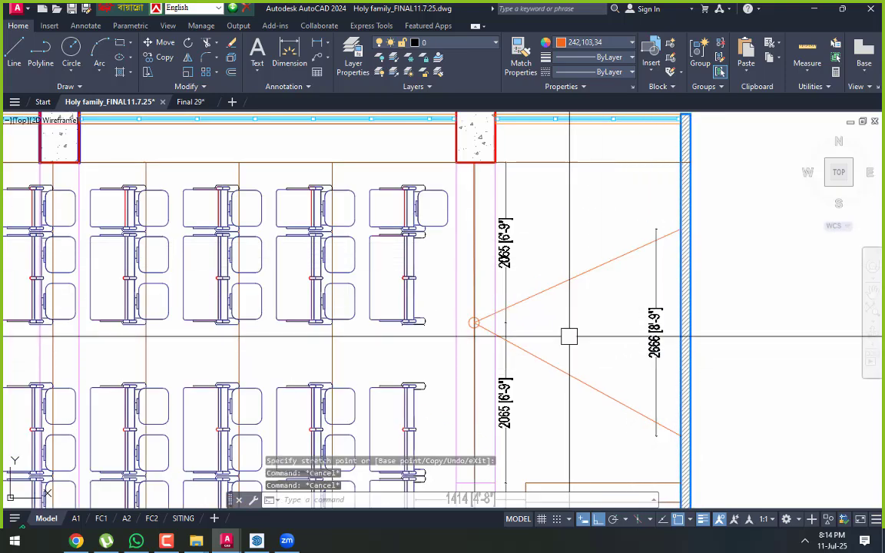
# Draw a horizontal line from the upper device circle's centre toward the stage-side wall
pyautogui.write('l')
pyautogui.press('Return')
pyautogui.scroll(4, 527, 316)
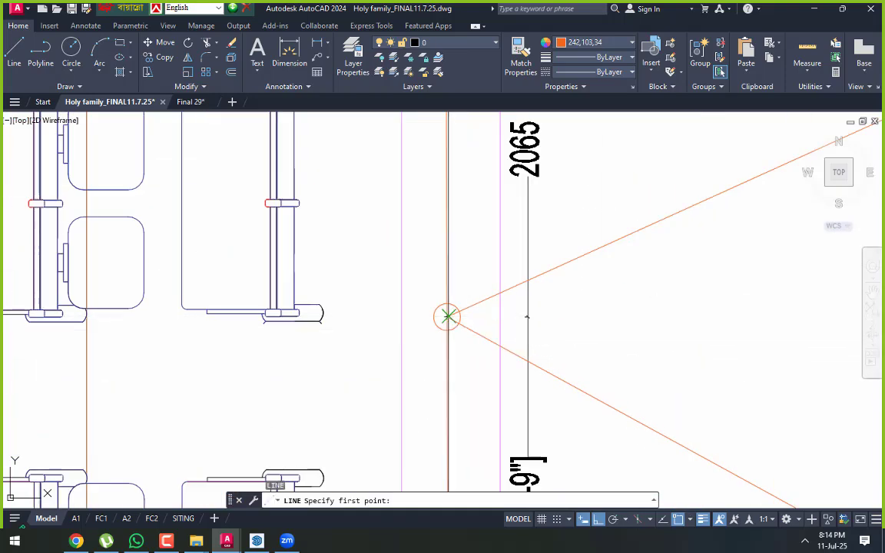
pyautogui.click(447, 317)
pyautogui.scroll(-4, 607, 335)
pyautogui.press('Escape')
# Erase the 14380 vertical dimension that overlaps the vertical line through the upper device circle
pyautogui.scroll(4, 561, 236)
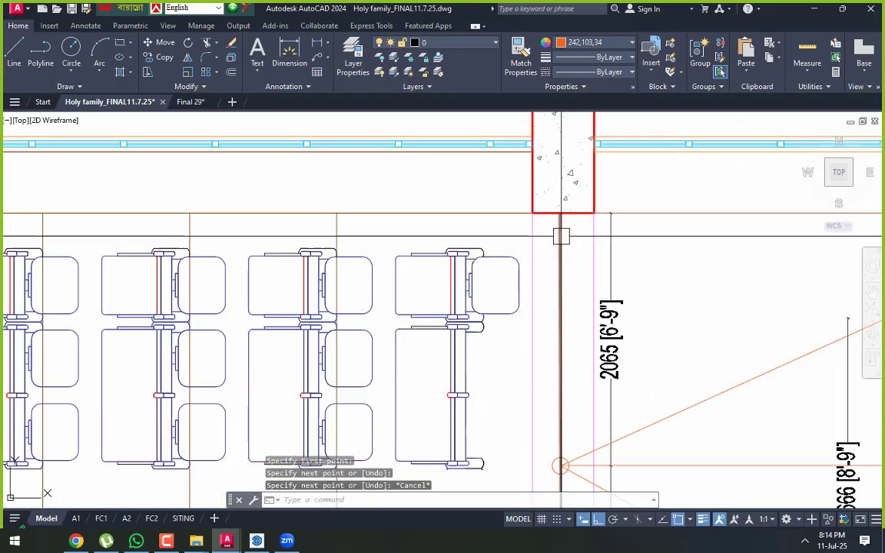
pyautogui.scroll(2, 561, 235)
pyautogui.press('Escape')
pyautogui.press('Escape')
pyautogui.click(552, 226)
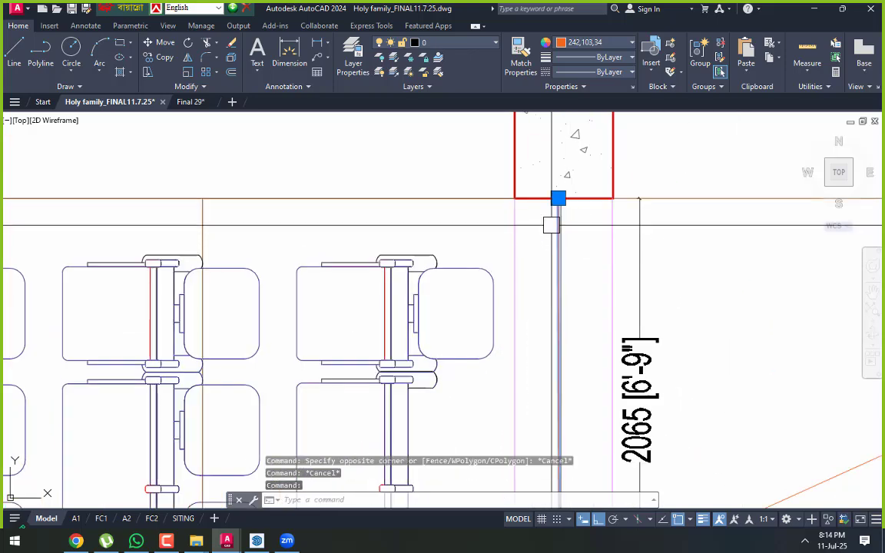
pyautogui.scroll(-8, 573, 226)
pyautogui.scroll(6, 667, 304)
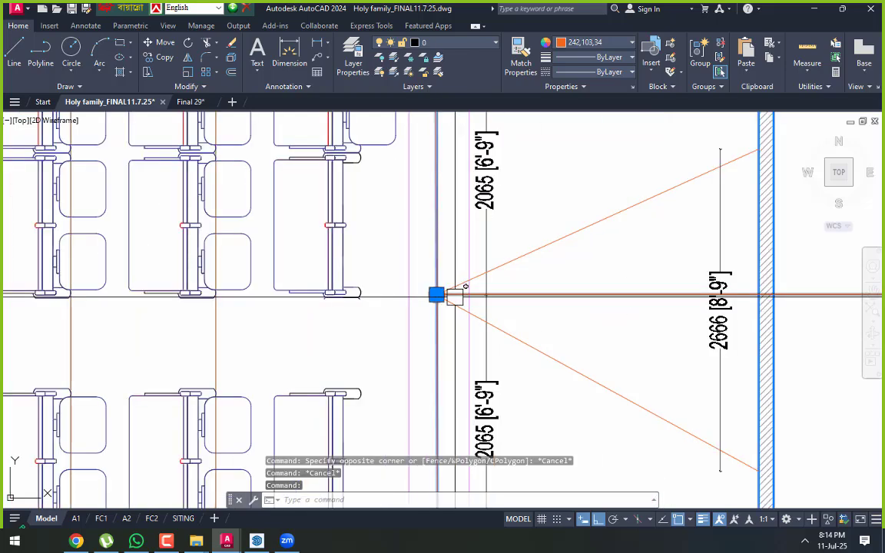
pyautogui.moveTo(618, 314); pyautogui.dragTo(619, 321, button='middle')
pyautogui.scroll(-4, 581, 319)
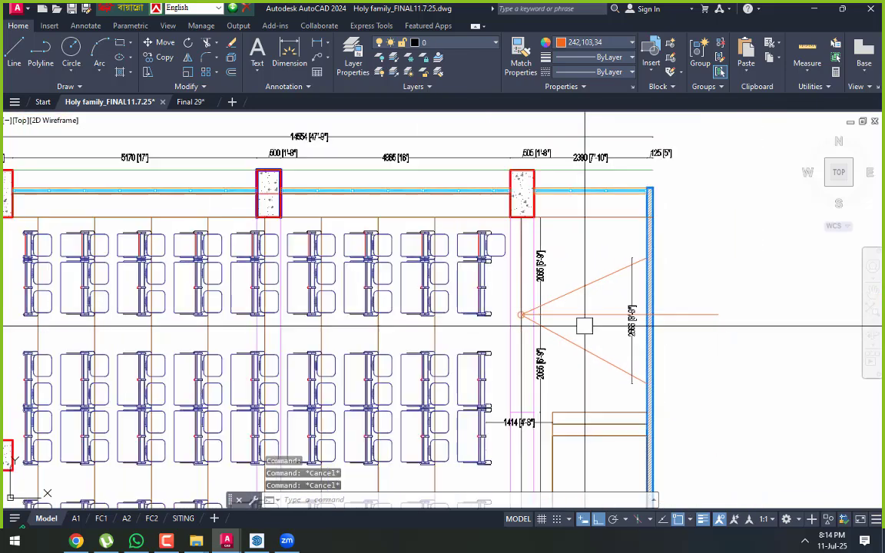
pyautogui.moveTo(571, 367); pyautogui.dragTo(550, 254, button='middle')
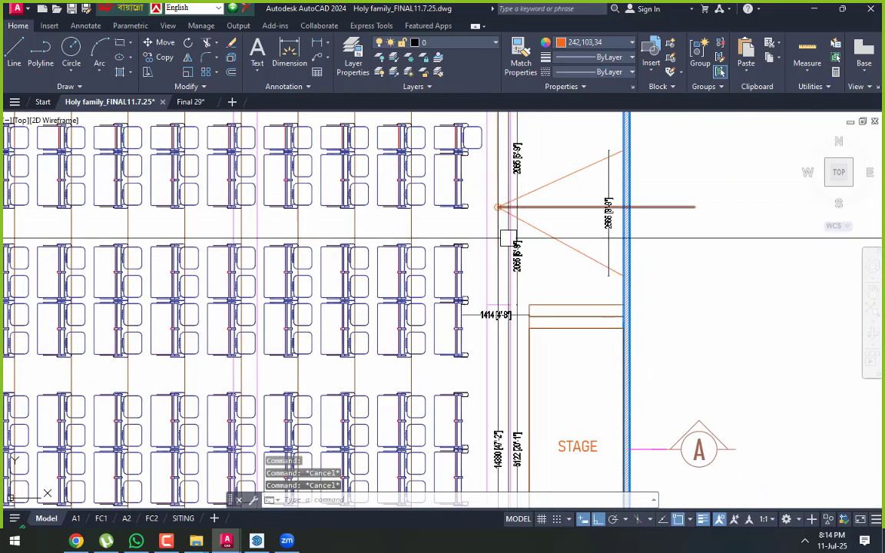
pyautogui.scroll(8, 507, 239)
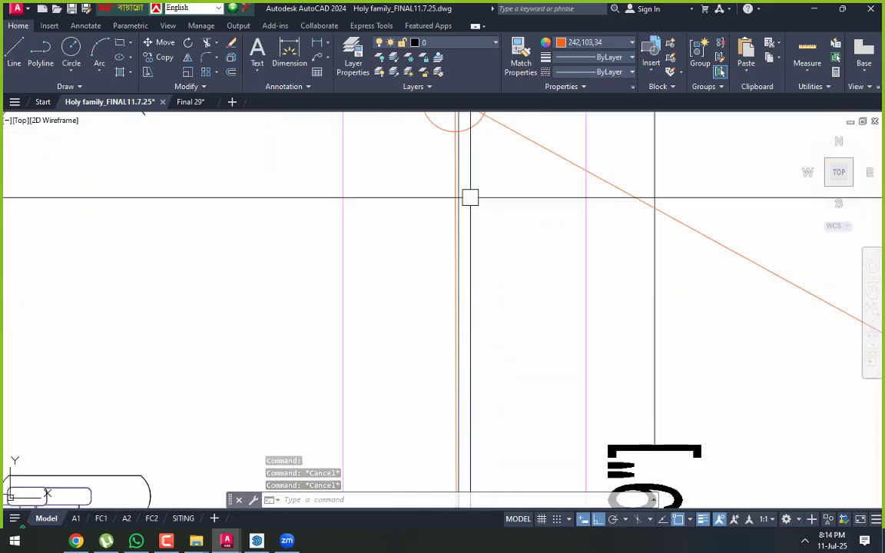
pyautogui.write('e')
pyautogui.press('space')
# Dimension the horizontal distance from the midpoint of the short magenta line below the stage to the stage-side wall
pyautogui.scroll(-10, 507, 239)
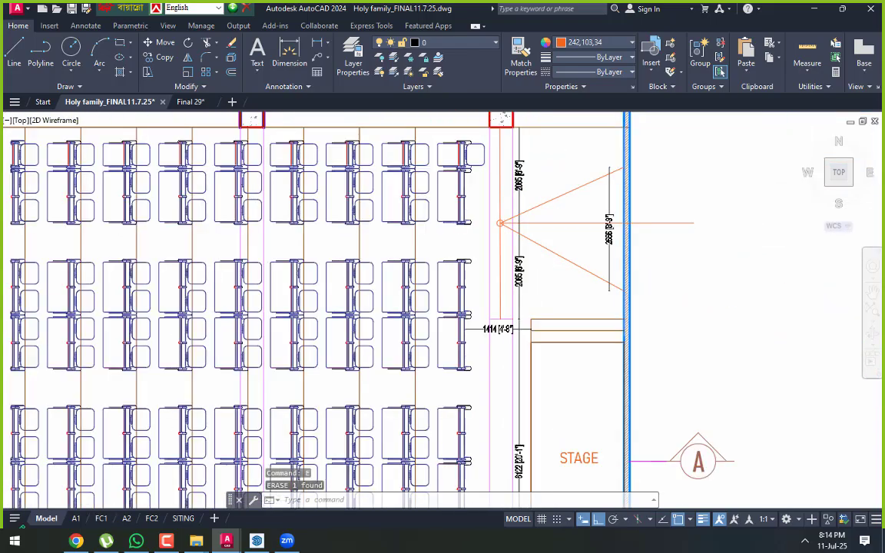
pyautogui.moveTo(528, 322)
pyautogui.mouseDown(button='middle')
pyautogui.moveTo(514, 214)
pyautogui.moveTo(513, 290)
pyautogui.mouseUp(button='middle')
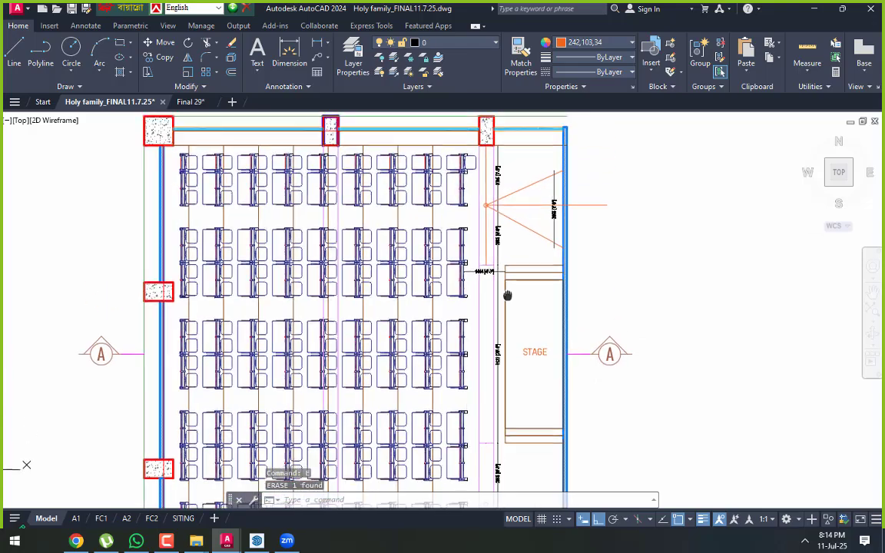
pyautogui.scroll(4, 492, 230)
pyautogui.scroll(-8, 499, 239)
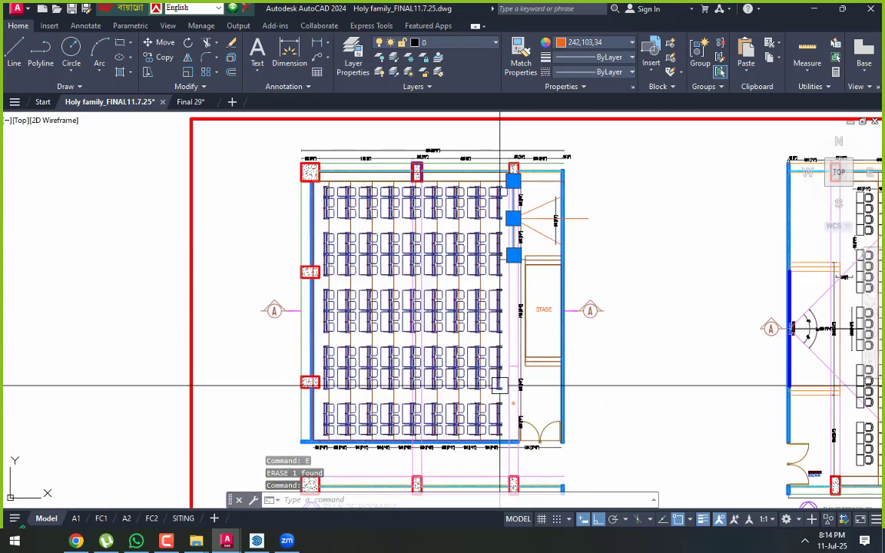
pyautogui.scroll(6, 500, 386)
pyautogui.press('Escape')
pyautogui.press('Escape')
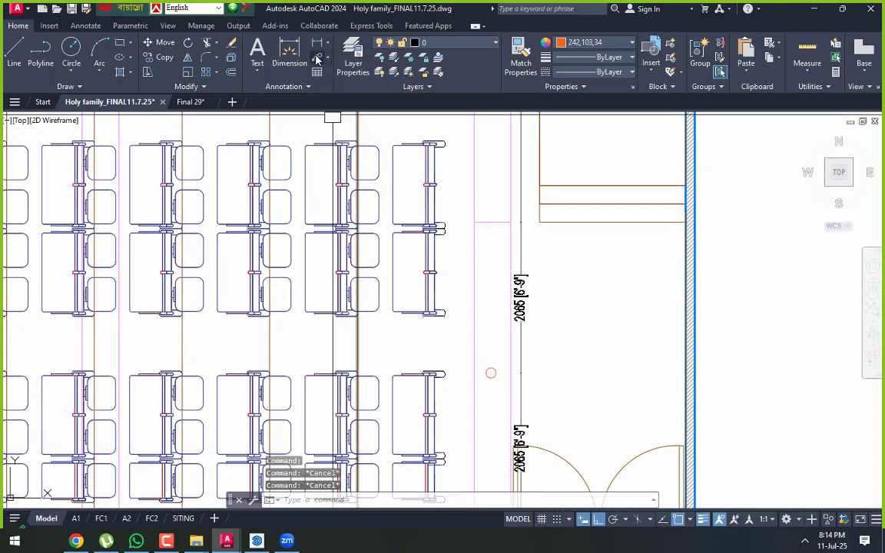
pyautogui.click(298, 49)
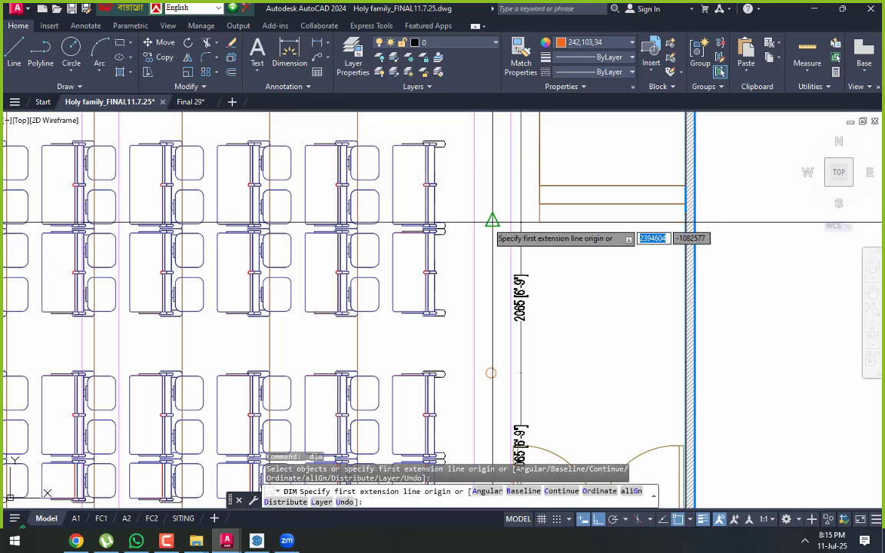
pyautogui.click(492, 222)
pyautogui.click(686, 221)
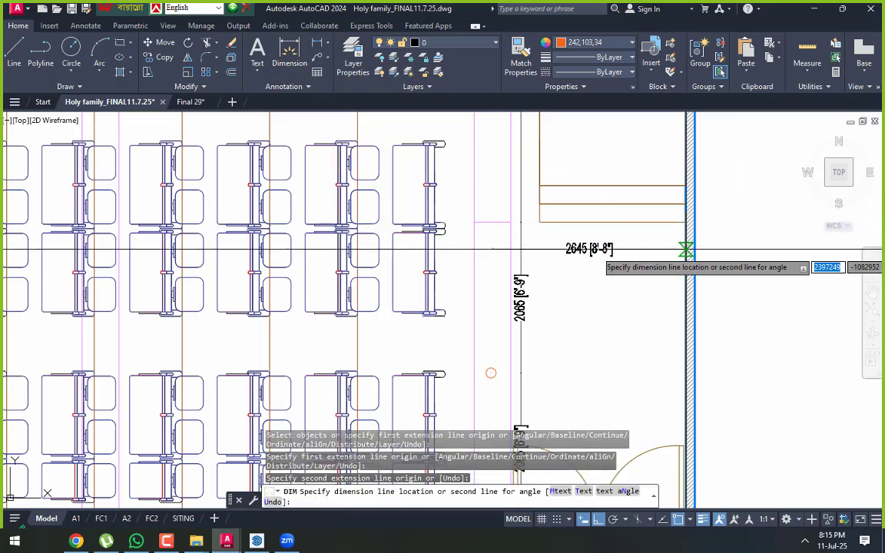
pyautogui.click(685, 252)
pyautogui.press('Escape')
# Examine where the horizontal wall dimension starts relative to the short magenta line's midpoint and the lower device circle
pyautogui.scroll(2, 510, 267)
pyautogui.click(492, 247)
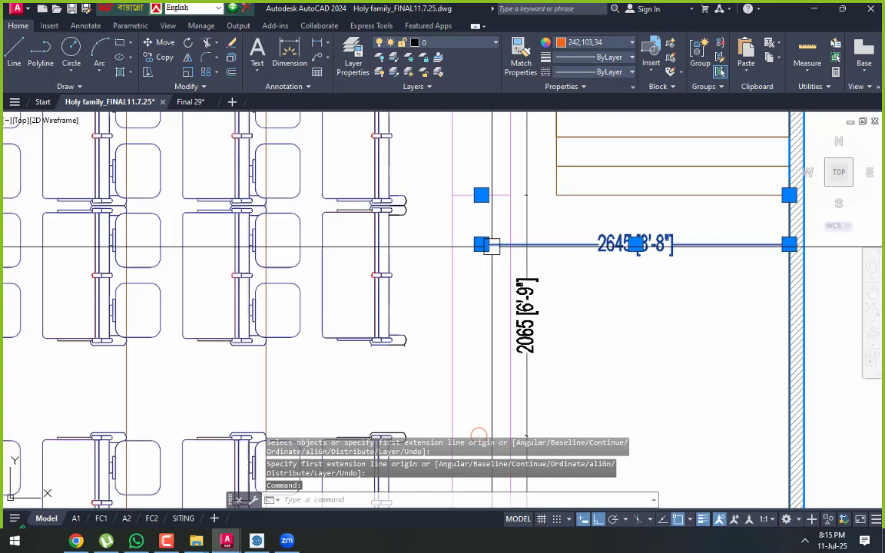
pyautogui.scroll(2, 487, 203)
pyautogui.press('Escape')
pyautogui.click(481, 196)
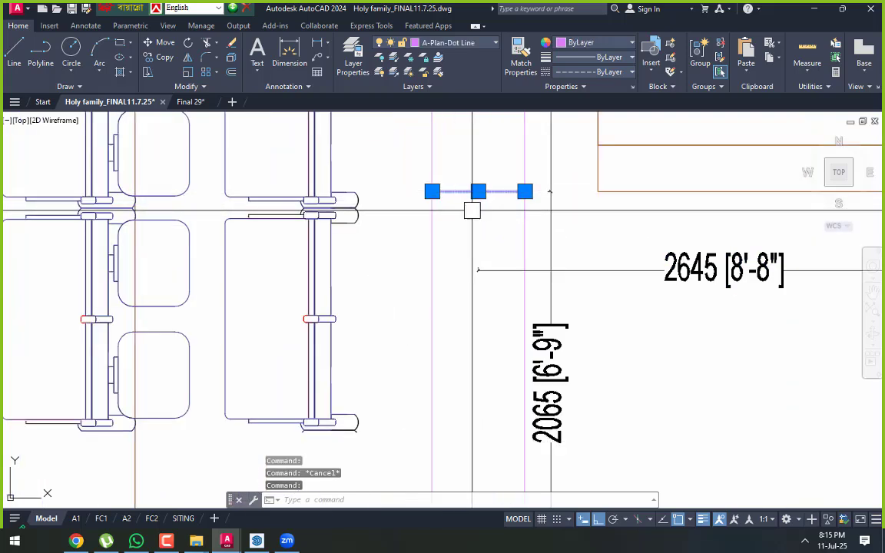
pyautogui.scroll(3, 477, 201)
pyautogui.scroll(-3, 485, 196)
pyautogui.press('Escape')
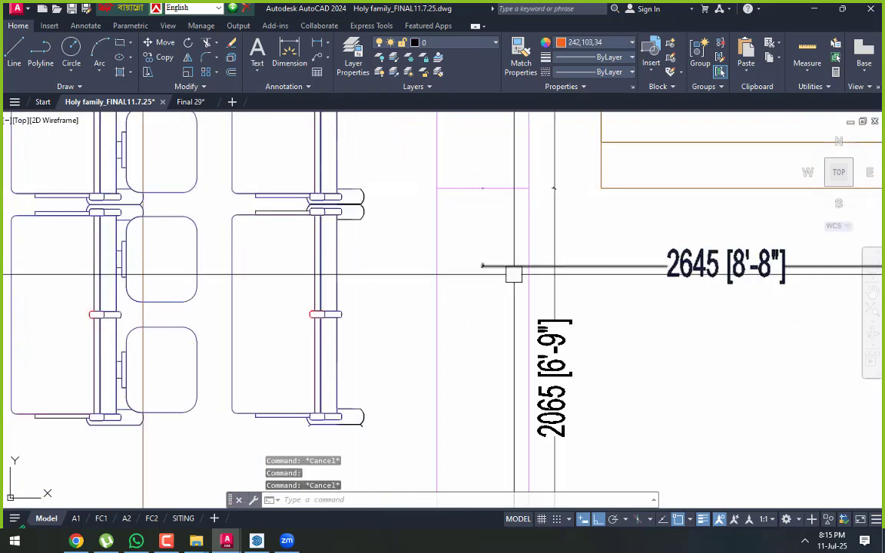
pyautogui.click(508, 269)
pyautogui.scroll(-3, 493, 228)
pyautogui.press('Escape')
pyautogui.press('Escape')
pyautogui.scroll(2, 491, 311)
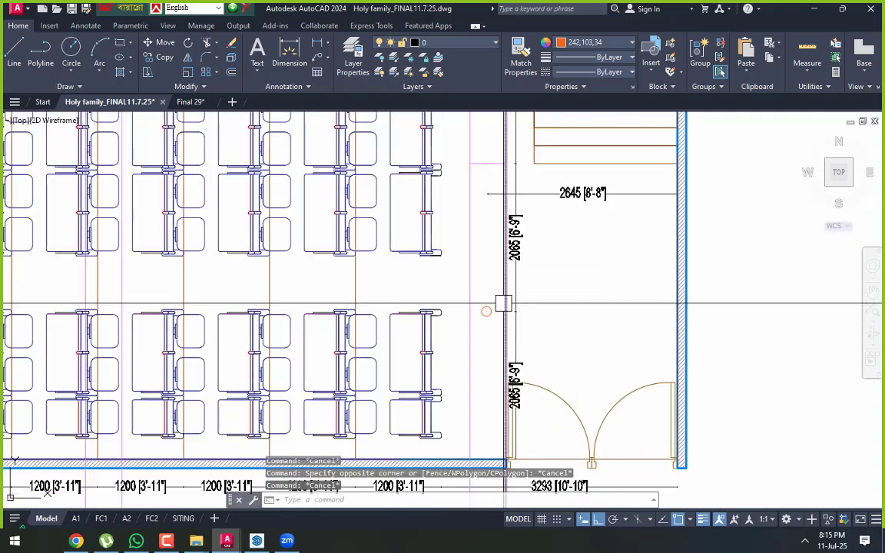
# Draw a vertical construction line through the midpoint of the short magenta line below the stage
pyautogui.write('xl')
pyautogui.press('Return')
pyautogui.scroll(2, 479, 152)
pyautogui.click(487, 163)
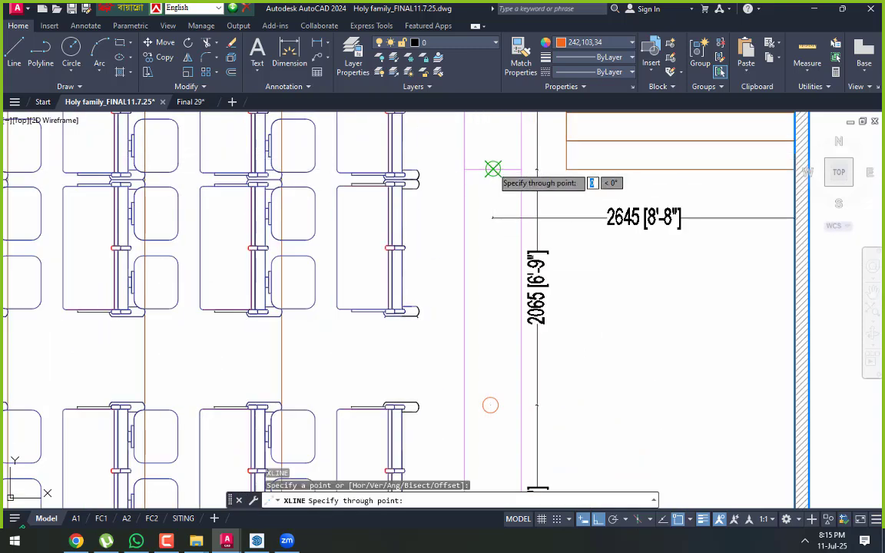
pyautogui.click(484, 322)
pyautogui.press('Return')
# Move the lower device circle horizontally so its centre sits on the vertical construction line
pyautogui.scroll(6, 481, 407)
pyautogui.moveTo(476, 412); pyautogui.dragTo(480, 308, button='middle')
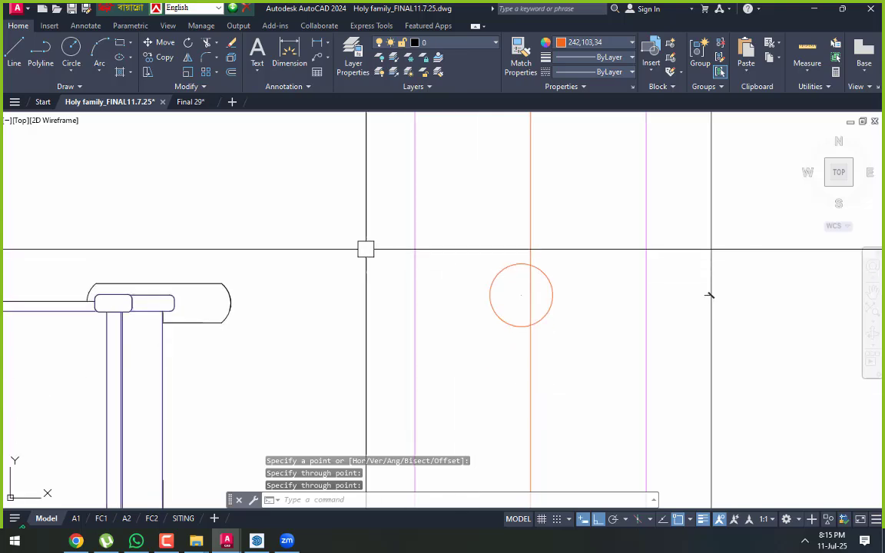
pyautogui.click(363, 227)
pyautogui.click(622, 327)
pyautogui.write('m')
pyautogui.press('Return')
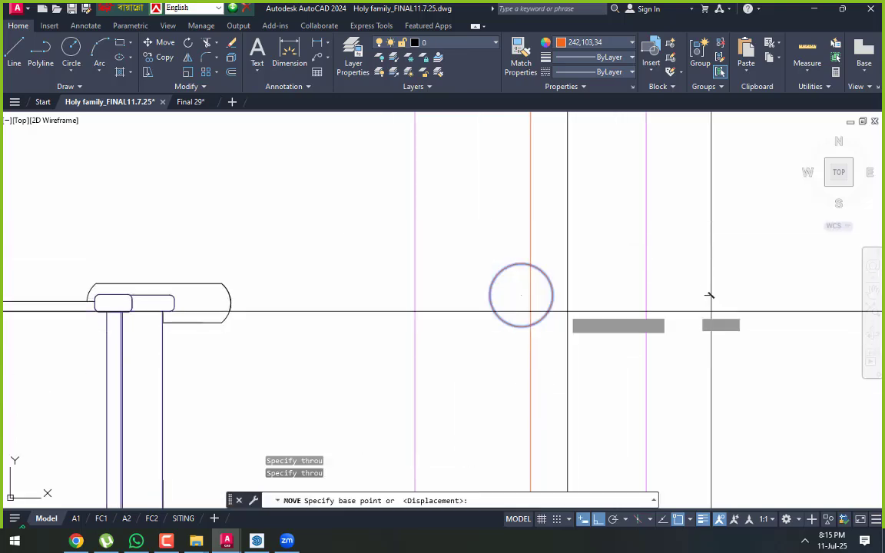
pyautogui.click(521, 295)
pyautogui.click(533, 297)
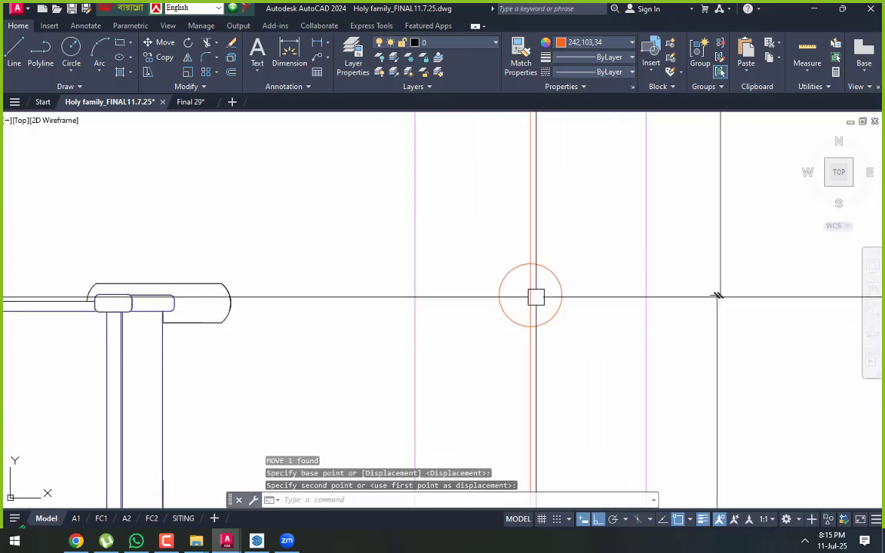
# Move the upper device circle horizontally so its centre sits on the vertical construction line
pyautogui.scroll(-8, 533, 296)
pyautogui.scroll(4, 591, 269)
pyautogui.scroll(-6, 592, 330)
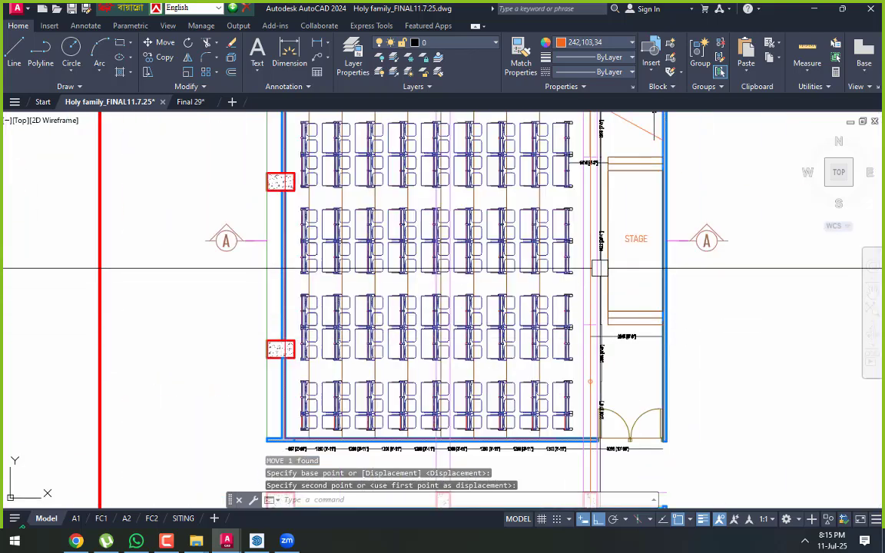
pyautogui.moveTo(599, 172); pyautogui.dragTo(591, 298, button='middle')
pyautogui.scroll(8, 568, 269)
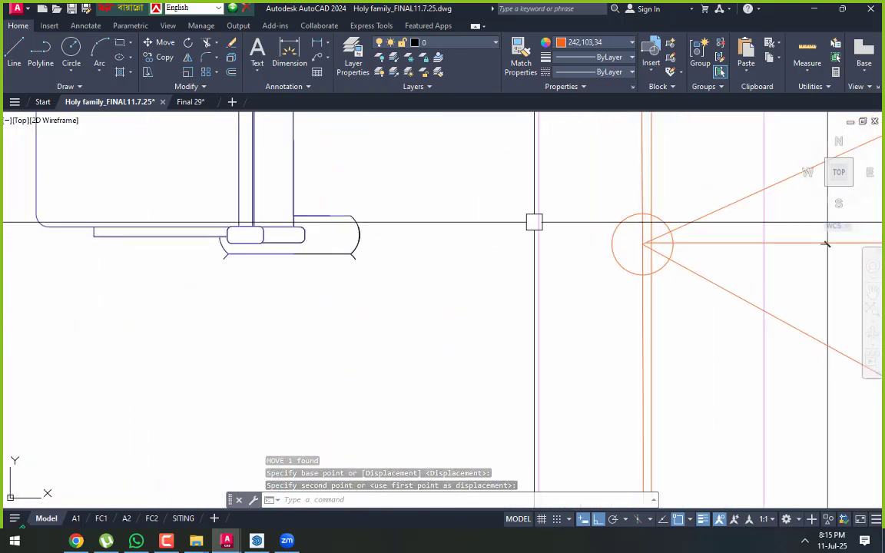
pyautogui.click(524, 188)
pyautogui.click(712, 311)
pyautogui.write('m')
pyautogui.press('Return')
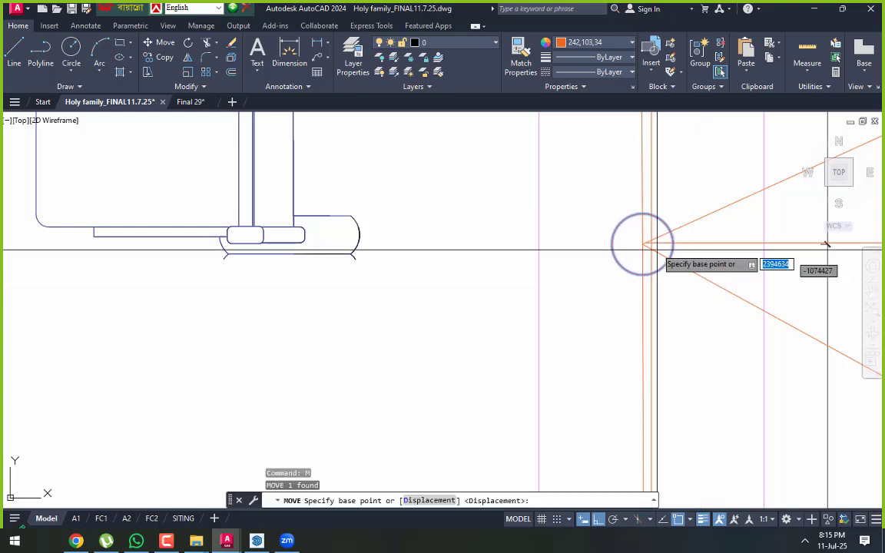
pyautogui.scroll(4, 619, 238)
pyautogui.click(618, 237)
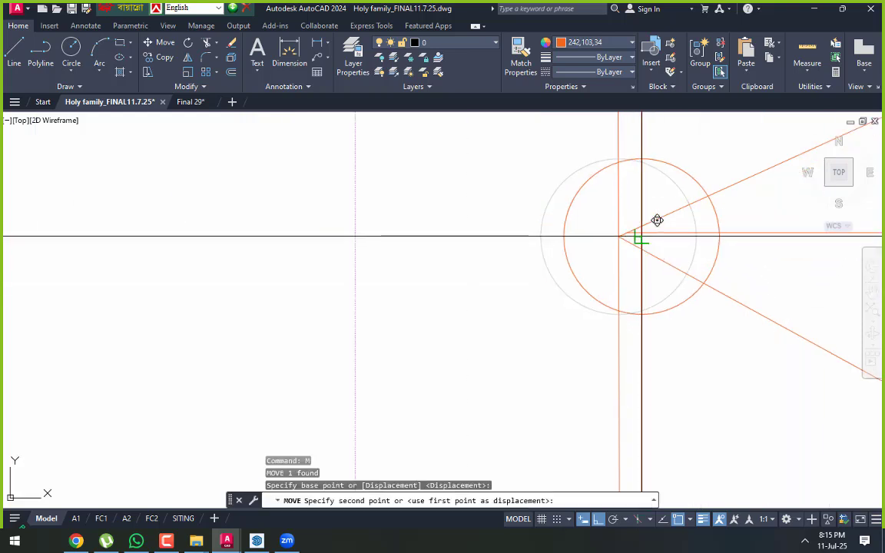
pyautogui.press('Escape')
pyautogui.press('Escape')
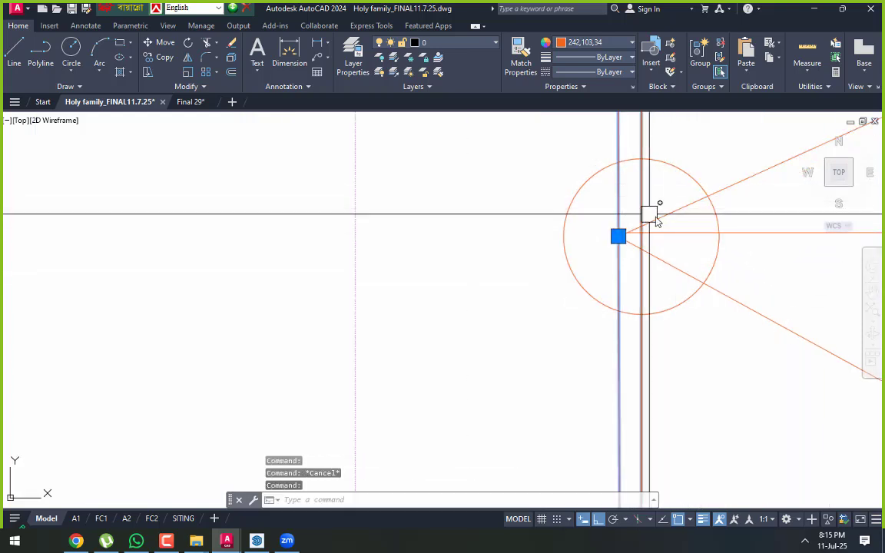
# Erase the old vertical line beside the construction line and move the diagonal coverage lines' apex to the upper circle's centre
pyautogui.write('e')
pyautogui.press('Return')
pyautogui.scroll(2, 629, 229)
pyautogui.click(627, 209)
pyautogui.click(598, 271)
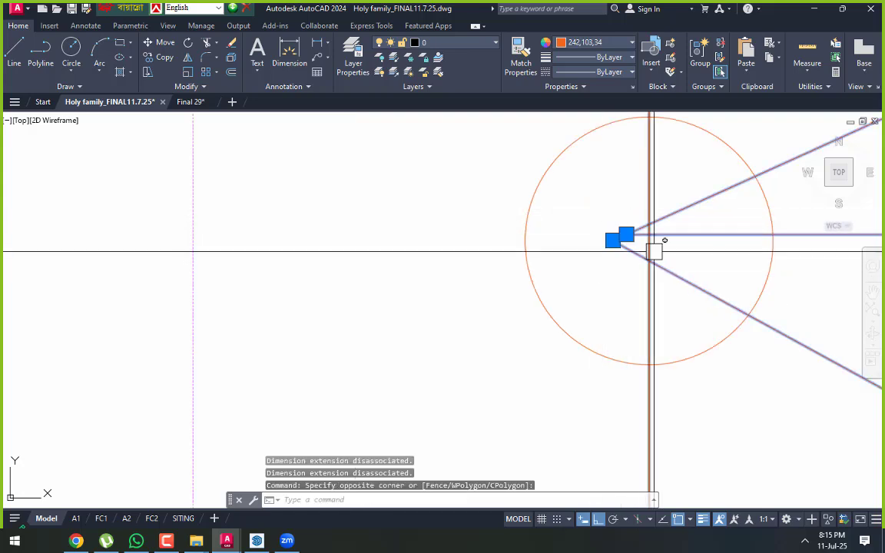
pyautogui.write('m')
pyautogui.press('Return')
pyautogui.click(615, 239)
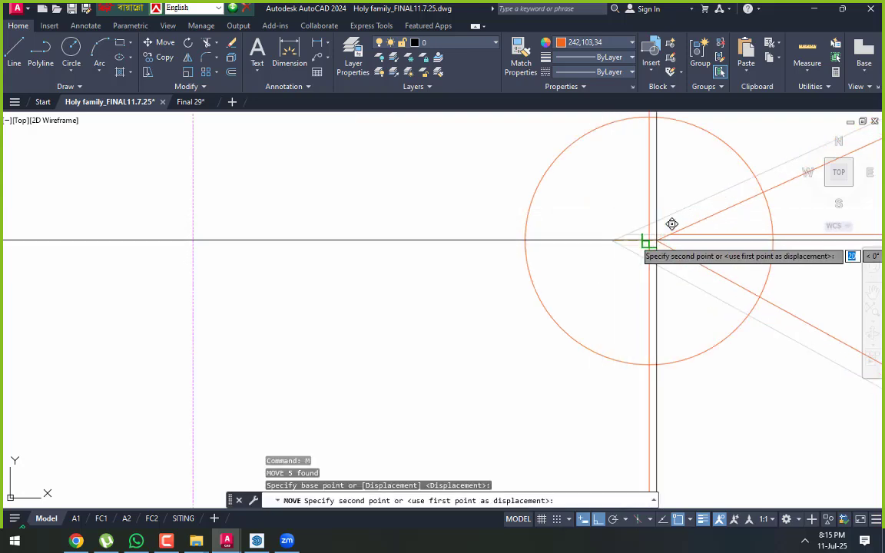
pyautogui.click(653, 240)
# Erase the old horizontal line running from the upper device circle toward the stage-side wall
pyautogui.press('Escape')
pyautogui.scroll(-4, 522, 267)
pyautogui.write('e')
pyautogui.press('Return')
pyautogui.scroll(-5, 509, 286)
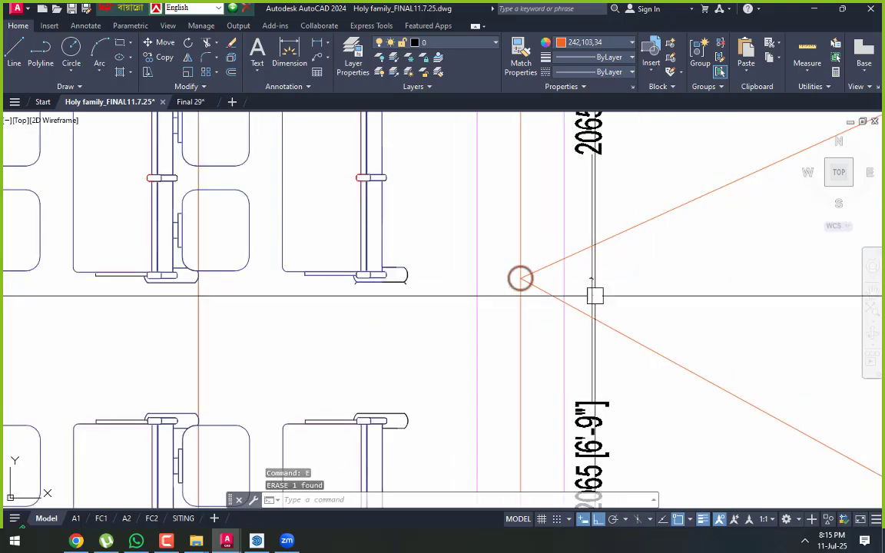
# Draw a new horizontal line from the upper device circle's centre past the stage-side wall
pyautogui.moveTo(667, 306)
pyautogui.mouseDown(button='middle')
pyautogui.moveTo(496, 251)
pyautogui.moveTo(508, 233)
pyautogui.mouseUp(button='middle')
pyautogui.scroll(-5, 496, 250)
pyautogui.scroll(4, 546, 206)
pyautogui.click(430, 258)
pyautogui.press('Escape')
pyautogui.press('Escape')
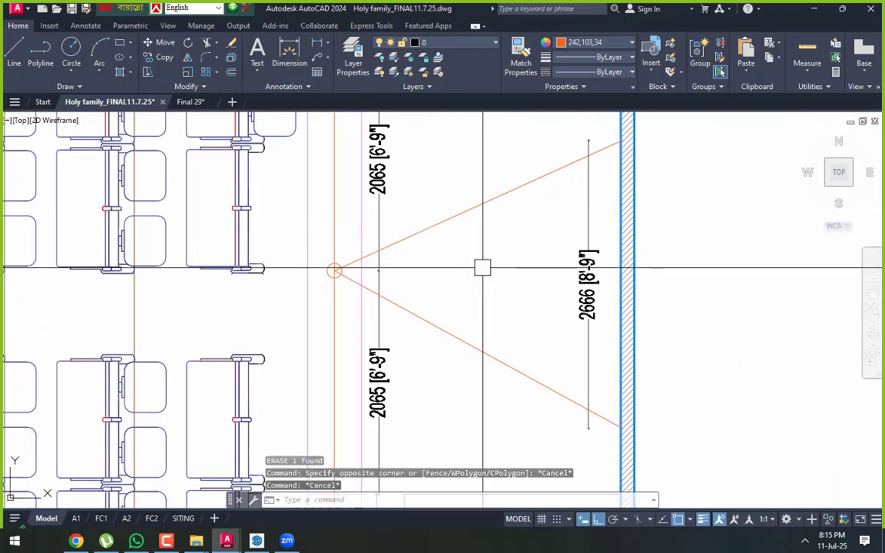
pyautogui.write('l')
pyautogui.press('Return')
pyautogui.scroll(3, 356, 290)
pyautogui.click(321, 258)
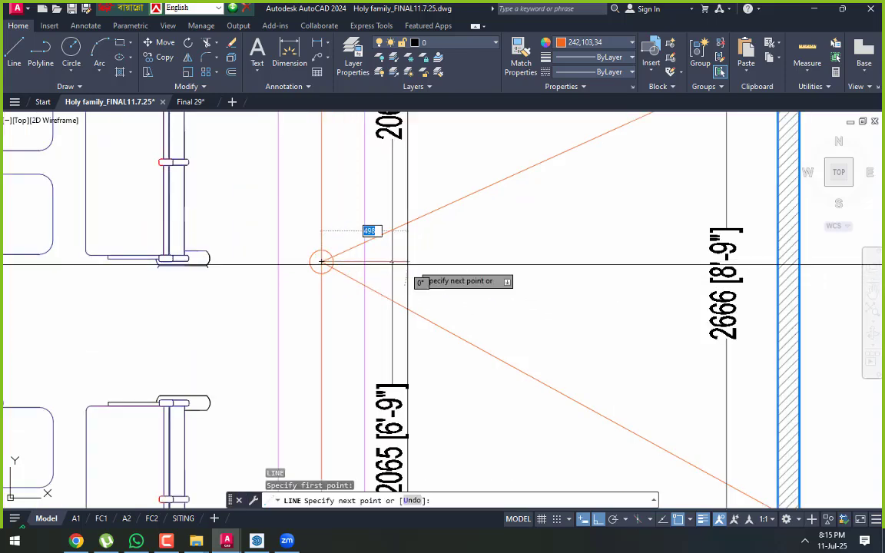
pyautogui.scroll(-5, 438, 272)
pyautogui.press('Escape')
pyautogui.press('Escape')
pyautogui.scroll(2, 487, 270)
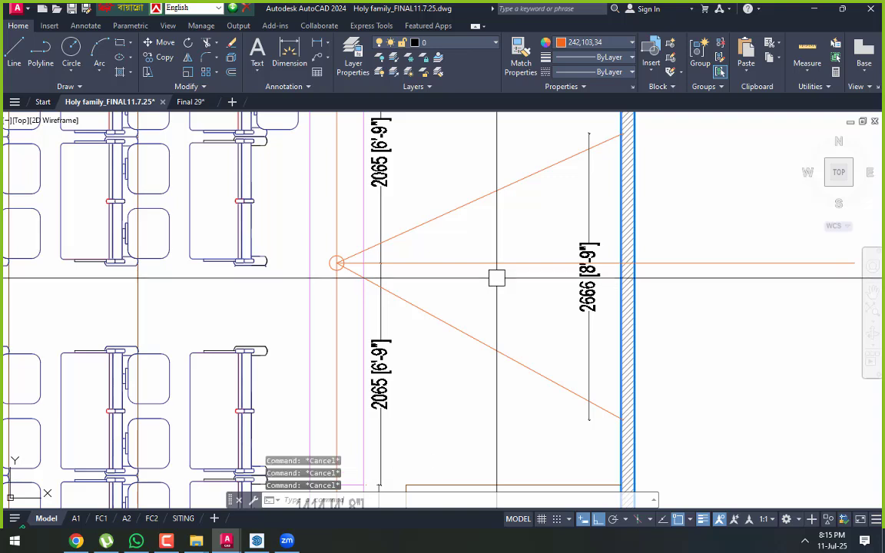
pyautogui.write('o')
pyautogui.press('Return')
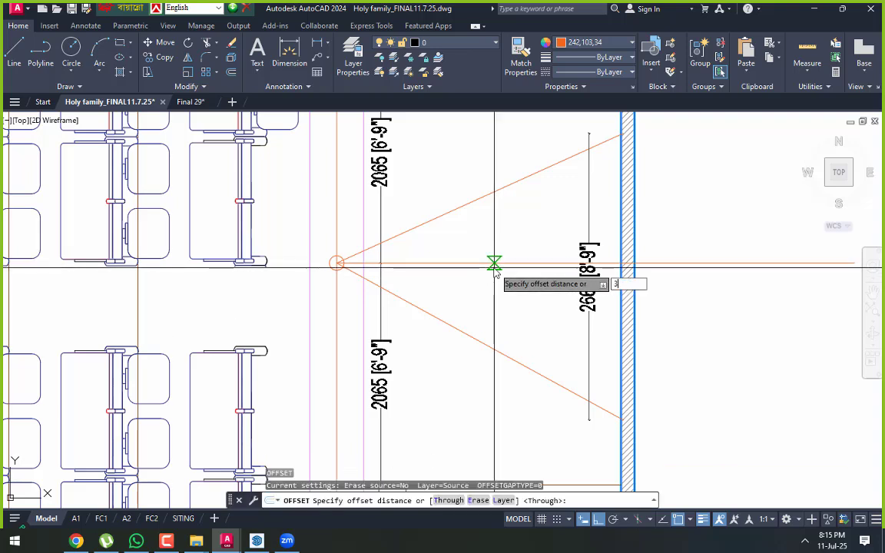
pyautogui.write("3'")
pyautogui.press('Return')
pyautogui.press('Escape')
pyautogui.press('Escape')
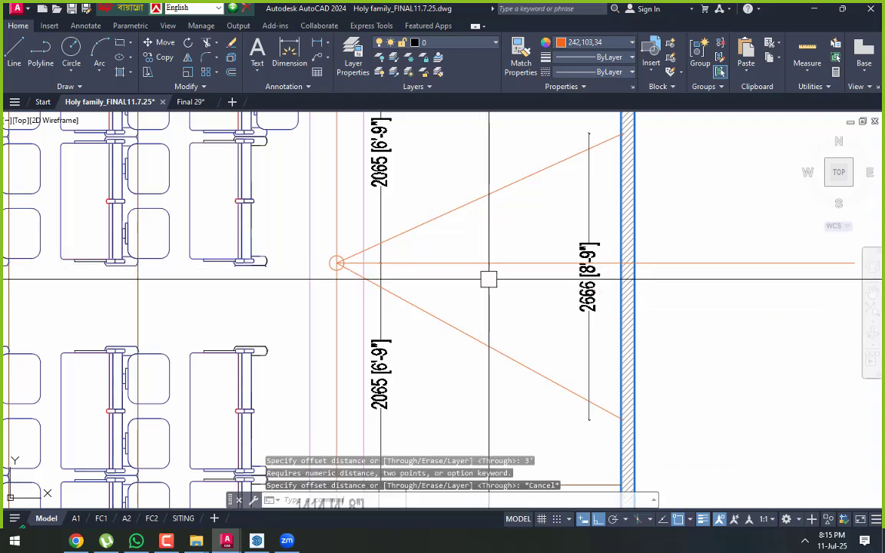
pyautogui.press('Return')
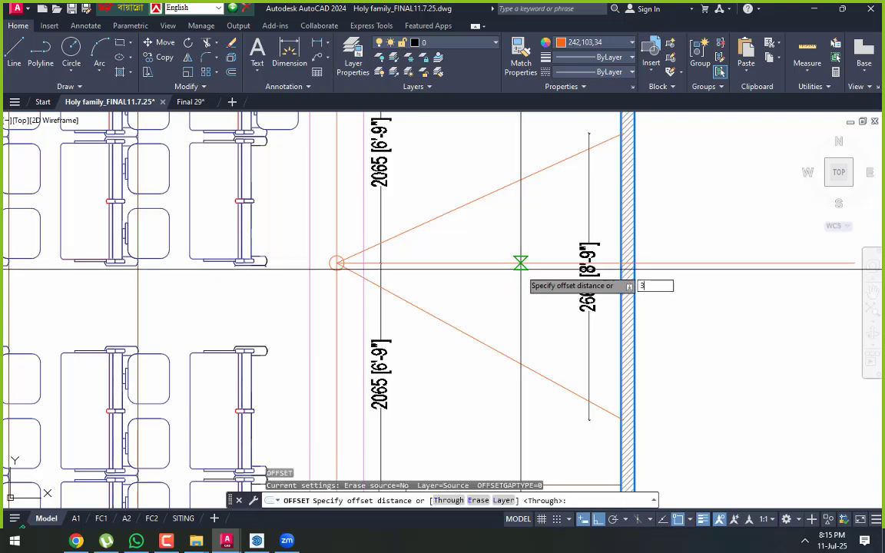
pyautogui.write("3'")
pyautogui.press('Return')
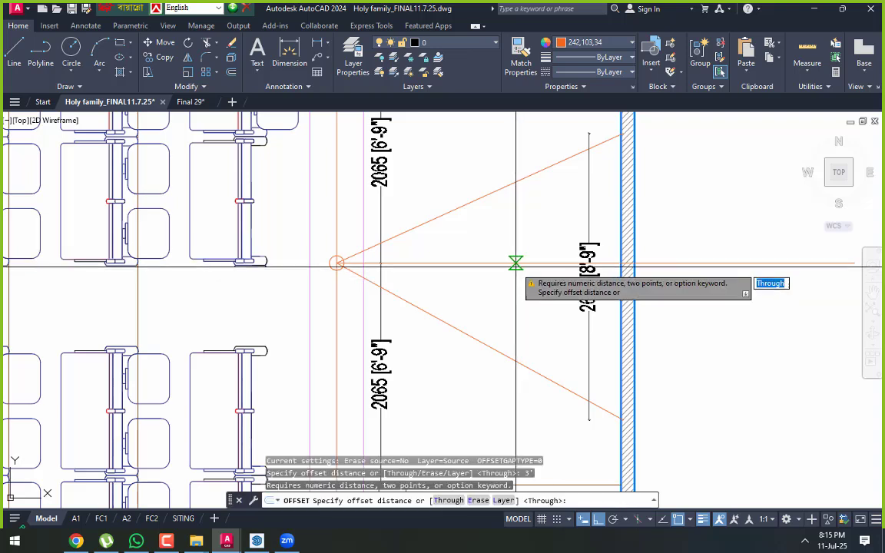
pyautogui.press('Escape')
pyautogui.press('Escape')
pyautogui.press('Escape')
pyautogui.press('Escape')
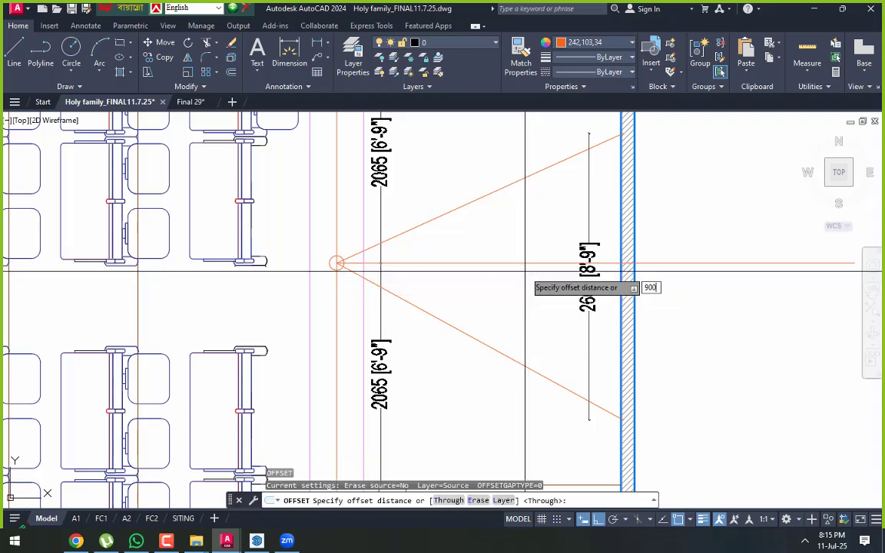
# Try to offset the horizontal line from the upper device circle by 9000
pyautogui.click(519, 262)
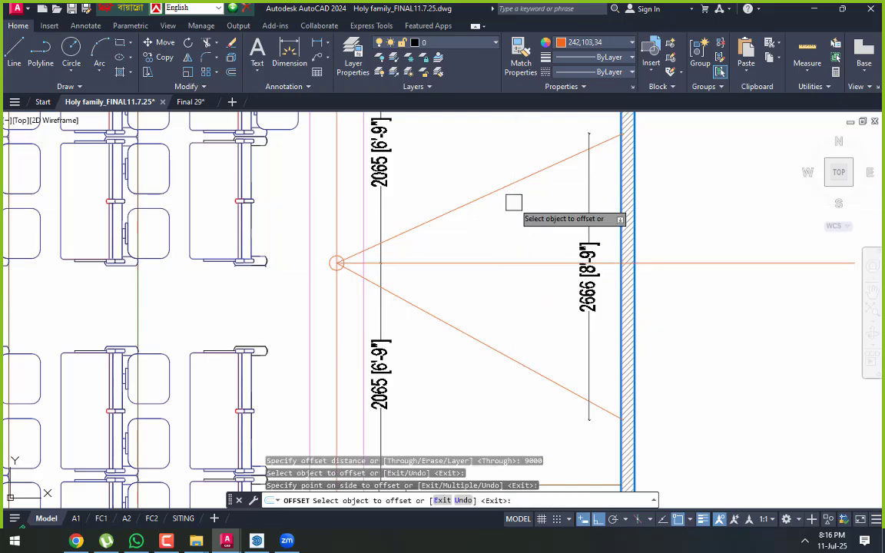
pyautogui.scroll(-3, 507, 226)
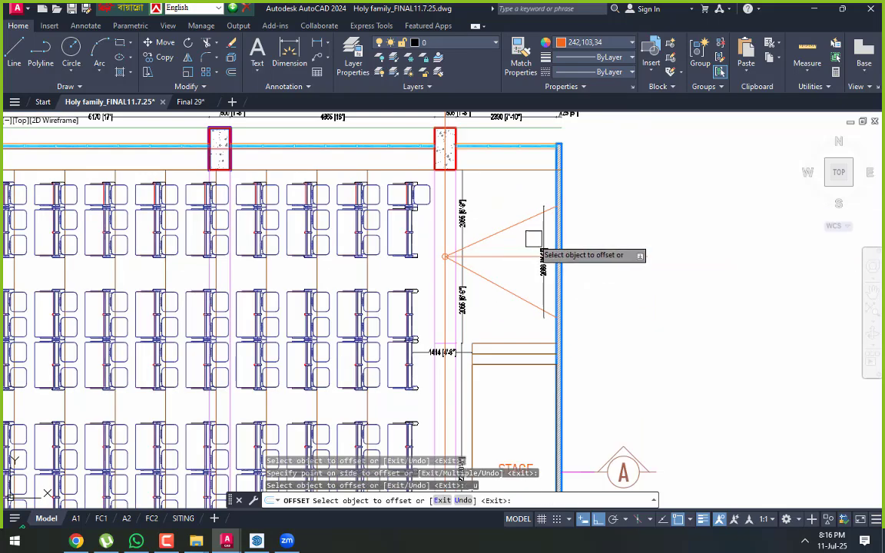
pyautogui.press('Escape')
pyautogui.scroll(-5, 541, 271)
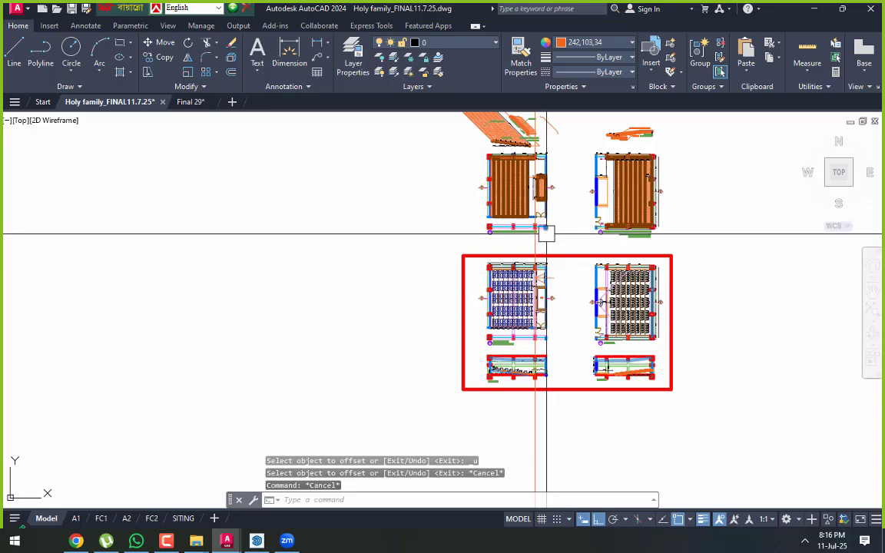
pyautogui.scroll(5, 546, 232)
pyautogui.scroll(-7, 545, 232)
pyautogui.scroll(3, 547, 237)
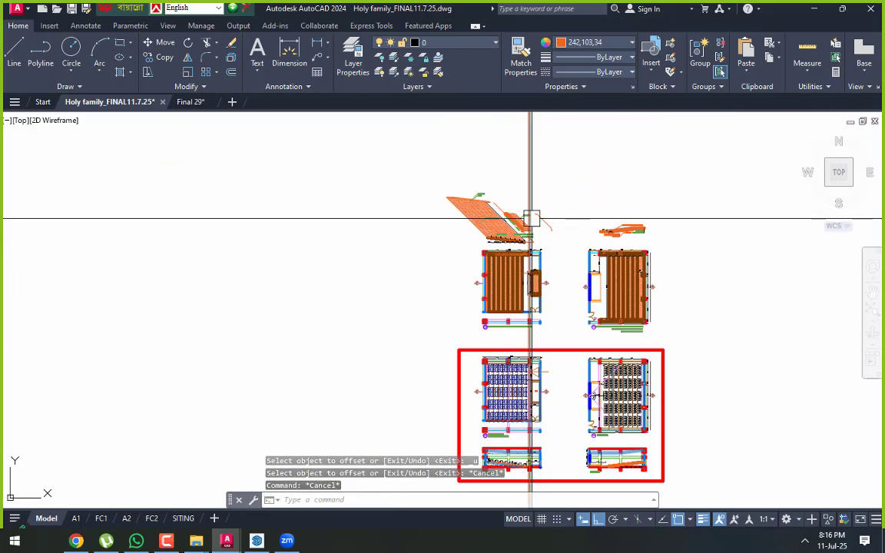
pyautogui.scroll(-4, 529, 215)
pyautogui.scroll(12, 525, 264)
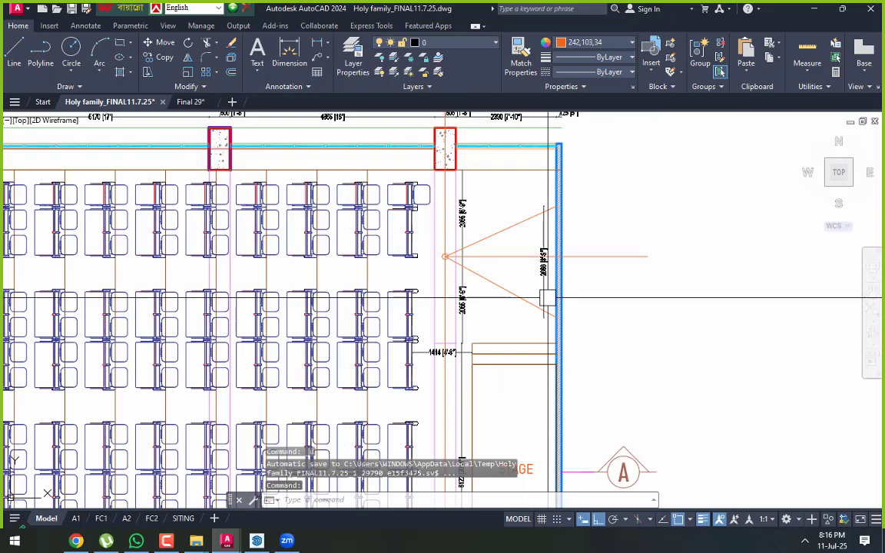
# Undo the offset attempt and the horizontal line drawn from the upper device circle
pyautogui.hotkey('ctrl', 'z')
pyautogui.hotkey('ctrl', 'z')
pyautogui.hotkey('ctrl', 'z')
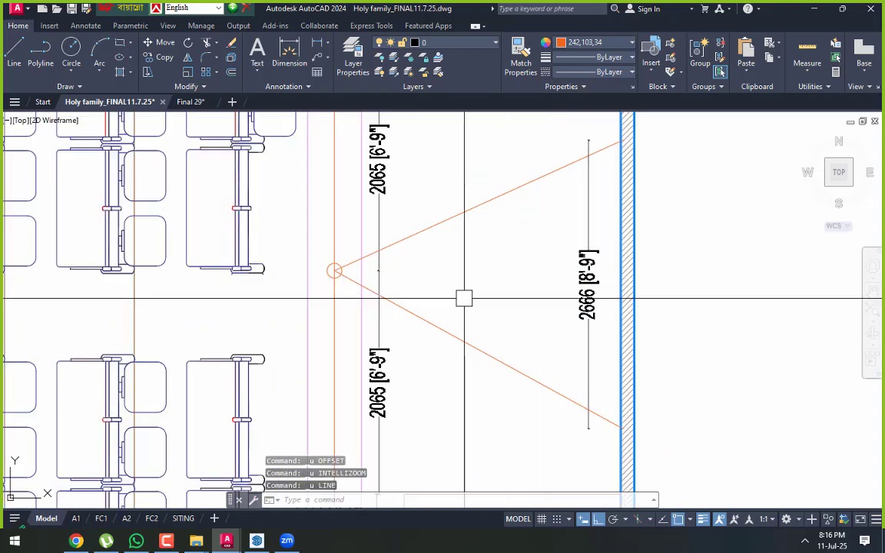
# Draw a horizontal line from the upper device circle's centre to a point beyond the stage-side wall
pyautogui.press('Escape')
pyautogui.press('Escape')
pyautogui.write('l')
pyautogui.press('Return')
pyautogui.scroll(3, 482, 264)
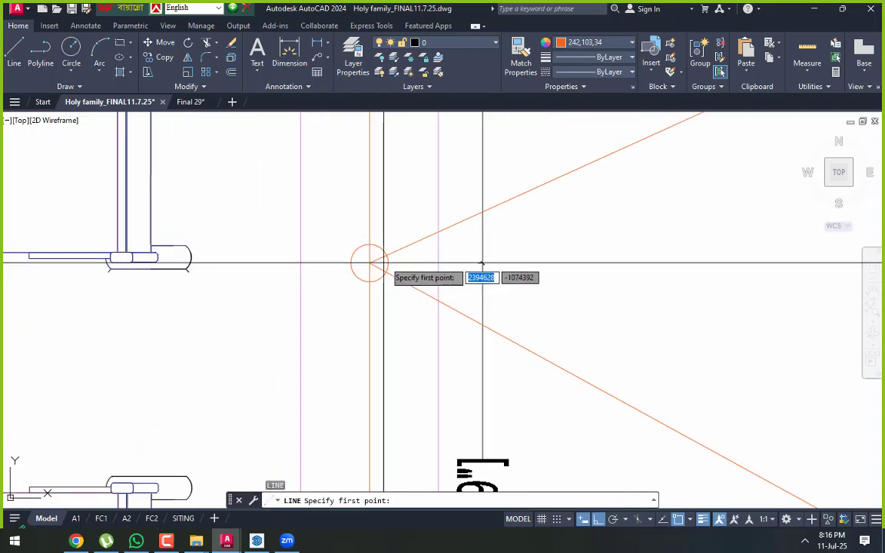
pyautogui.scroll(-4, 386, 289)
pyautogui.moveTo(645, 298); pyautogui.dragTo(498, 298, button='middle')
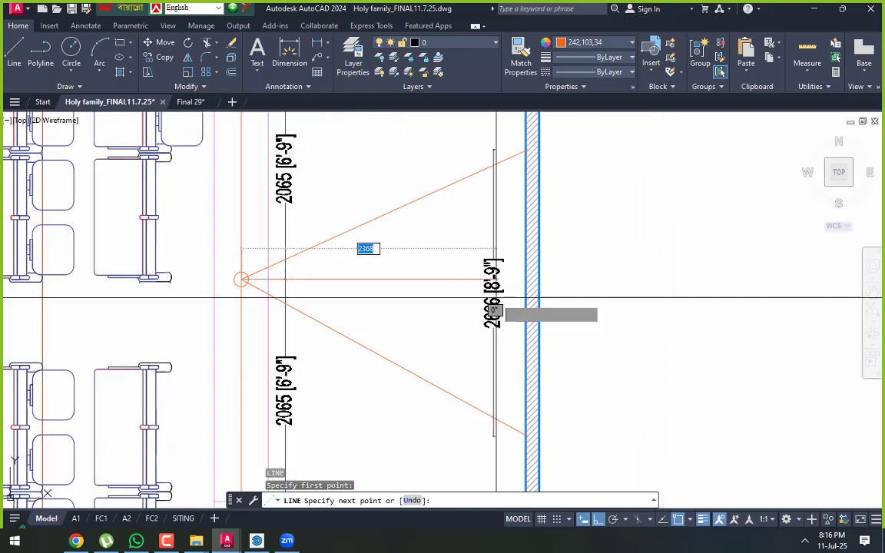
pyautogui.click(634, 301)
pyautogui.press('Escape')
pyautogui.press('Escape')
pyautogui.press('Escape')
# Offset the horizontal line by 1000 both above and below itself
pyautogui.write('o')
pyautogui.press('Return')
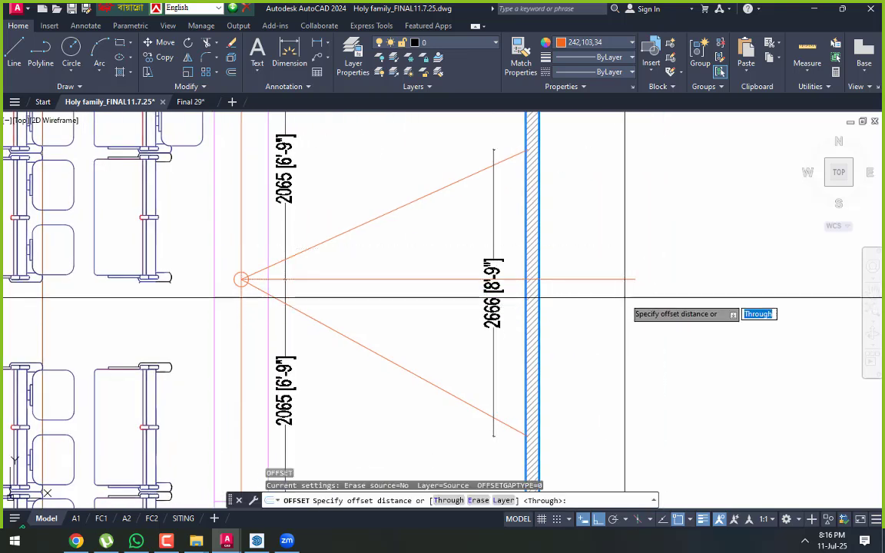
pyautogui.write('1')
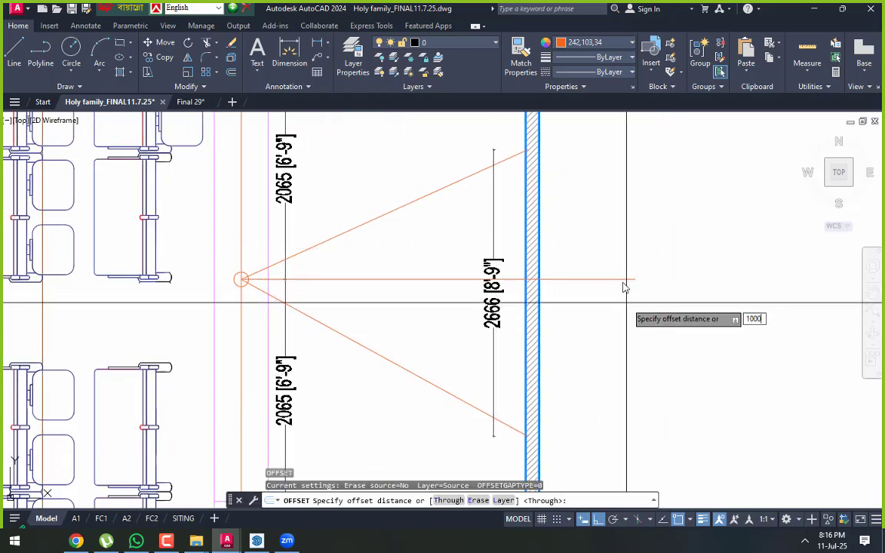
pyautogui.write('000')
pyautogui.press('Return')
pyautogui.click(624, 280)
pyautogui.click(602, 206)
pyautogui.click(589, 280)
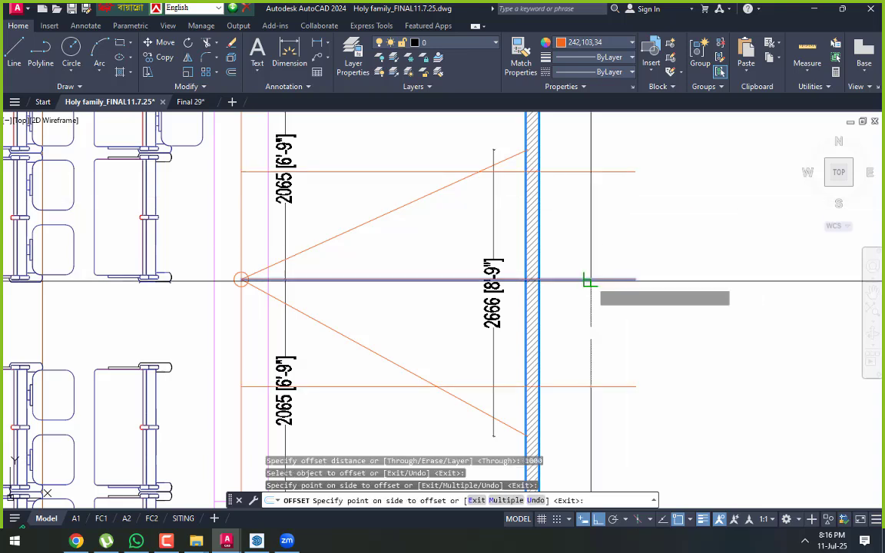
pyautogui.click(590, 337)
pyautogui.press('Escape')
pyautogui.press('Escape')
# Stretch the upper diagonal coverage line's wall end to where the upper offset line meets the wall's inner face
pyautogui.click(443, 206)
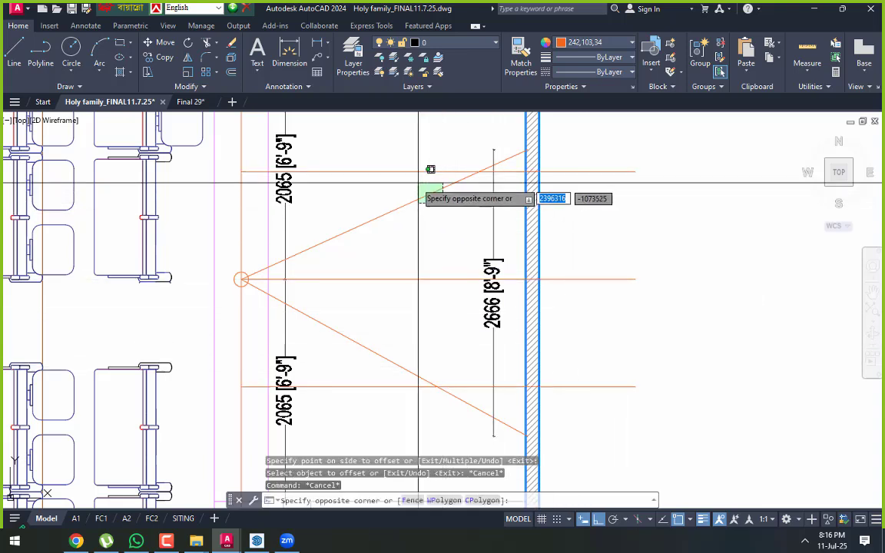
pyautogui.click(417, 181)
pyautogui.scroll(2, 518, 153)
pyautogui.click(531, 149)
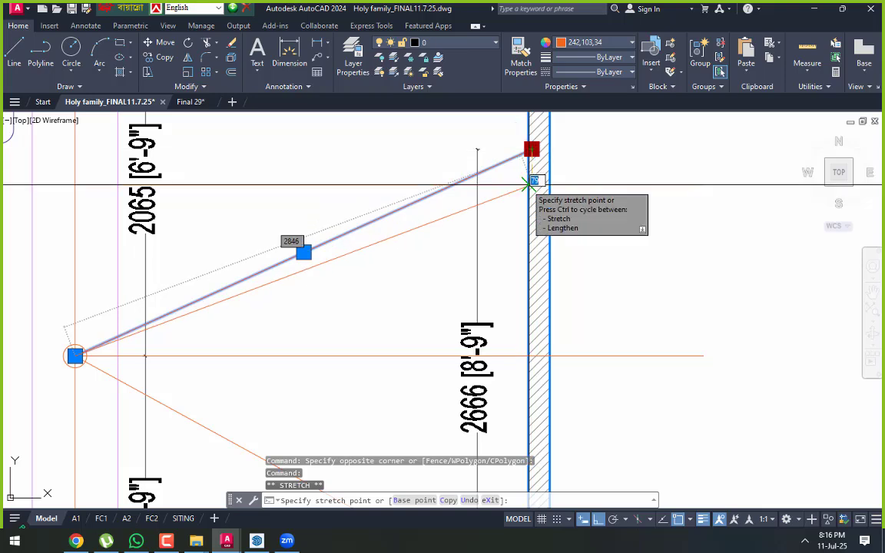
pyautogui.click(530, 184)
pyautogui.scroll(-4, 382, 229)
pyautogui.press('Escape')
# Stretch the lower diagonal coverage line's wall end to where the lower offset line meets the wall's inner face
pyautogui.click(364, 329)
pyautogui.scroll(4, 456, 373)
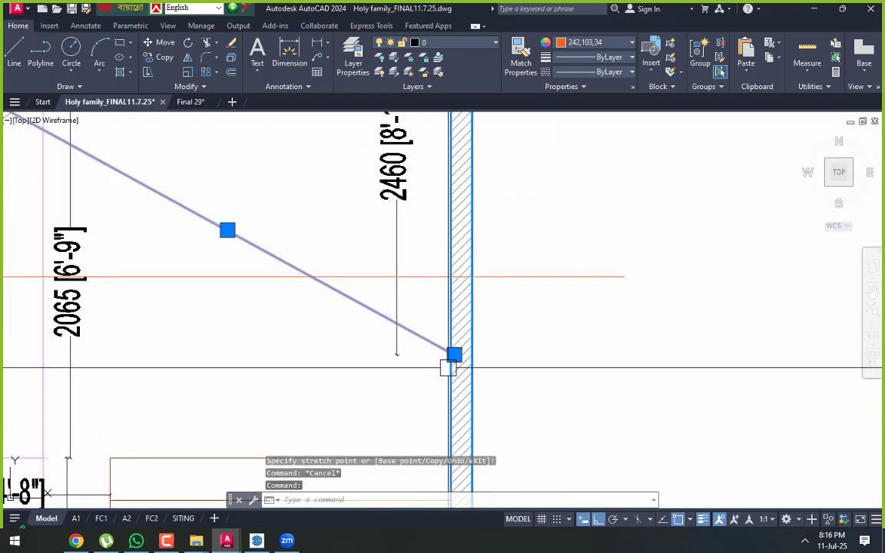
pyautogui.click(454, 355)
pyautogui.click(452, 276)
pyautogui.press('Escape')
pyautogui.scroll(-4, 534, 305)
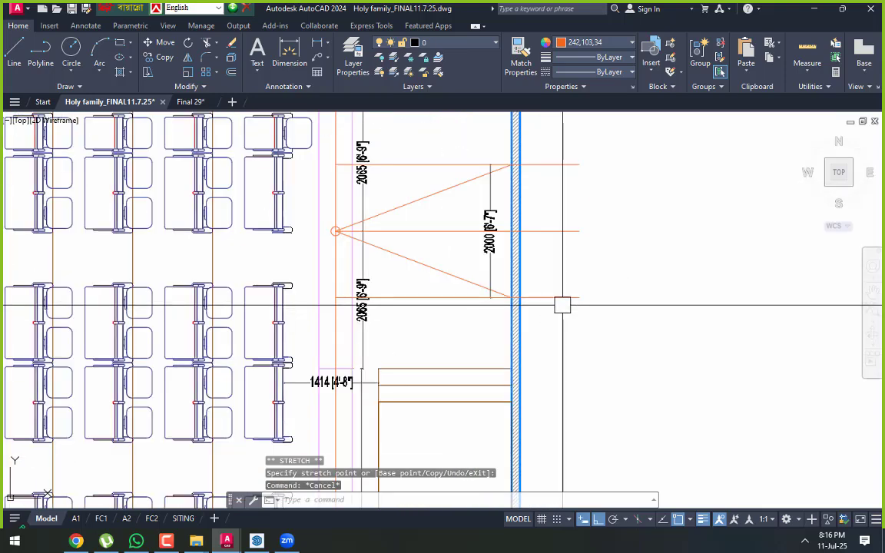
# Erase the three horizontal construction lines crossing the stage-side wall
pyautogui.click(561, 298)
pyautogui.click(574, 163)
pyautogui.click(546, 314)
pyautogui.write('e')
pyautogui.press('Return')
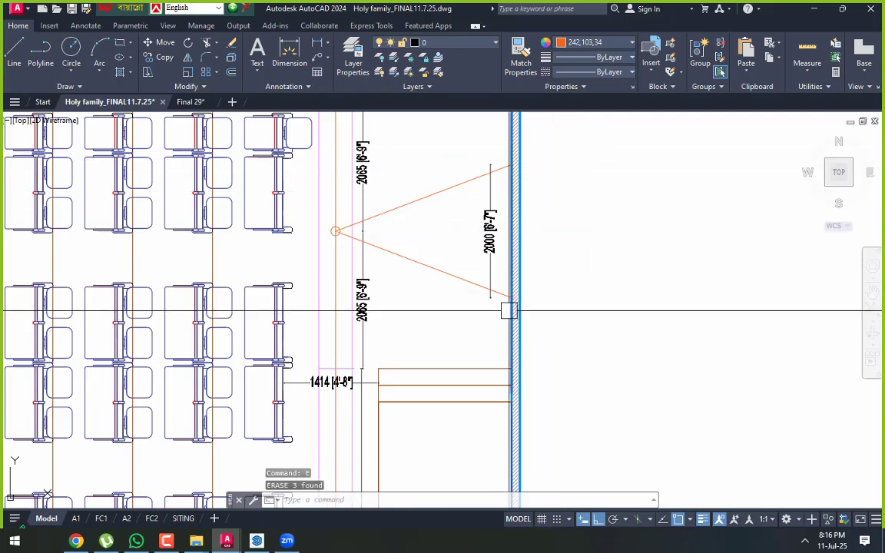
# Match the magenta beam line's properties onto the two diagonal coverage lines and the upper device circle
pyautogui.moveTo(506, 302); pyautogui.dragTo(522, 300, button='middle')
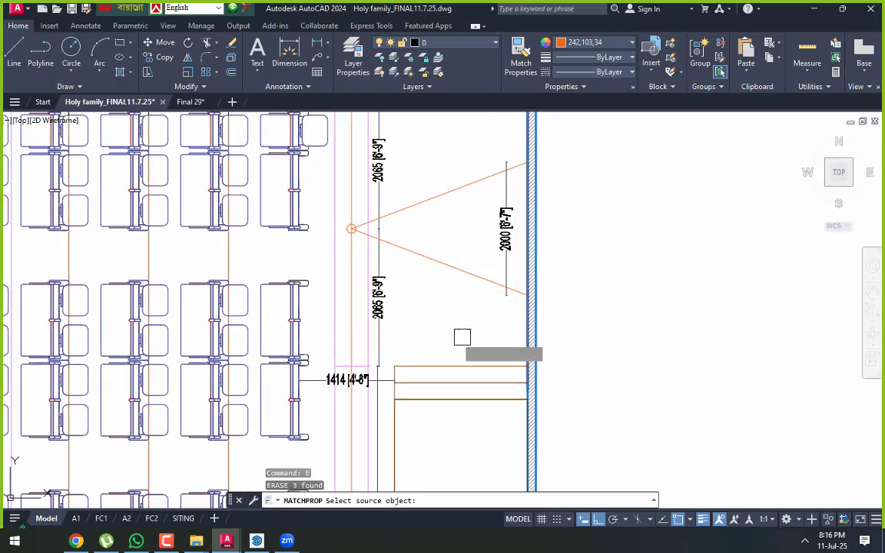
pyautogui.click(339, 289)
pyautogui.click(444, 192)
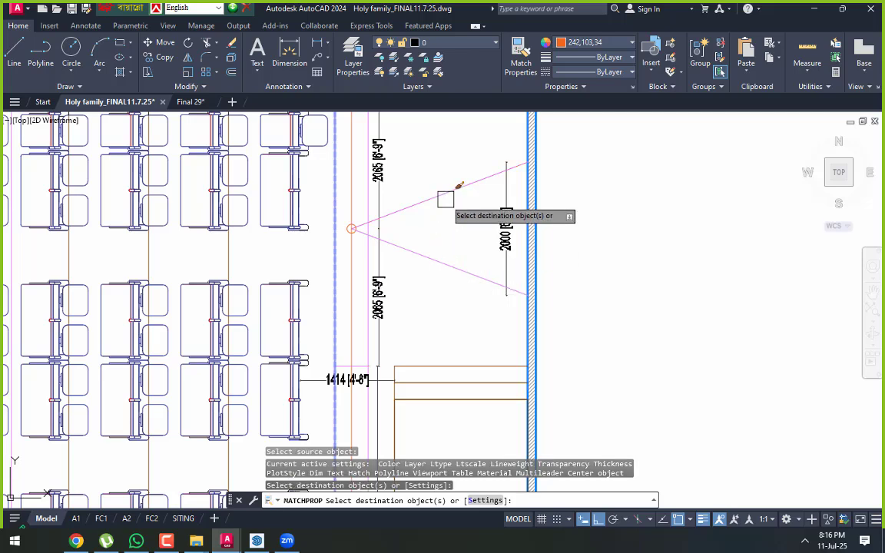
pyautogui.scroll(4, 330, 215)
pyautogui.click(310, 217)
pyautogui.click(433, 279)
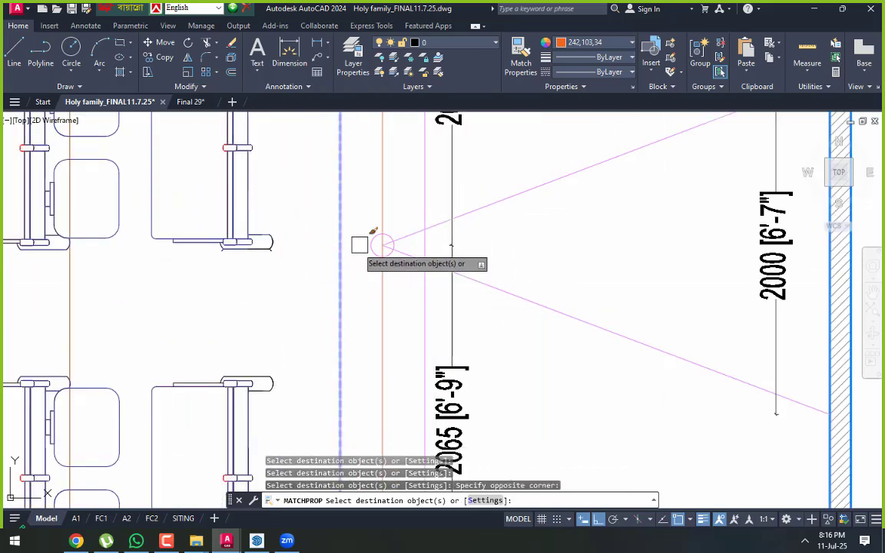
pyautogui.click(381, 205)
pyautogui.scroll(-4, 383, 246)
pyautogui.press('Escape')
# Erase the vertical construction line running through the upper device circle
pyautogui.moveTo(385, 319); pyautogui.dragTo(403, 221, button='middle')
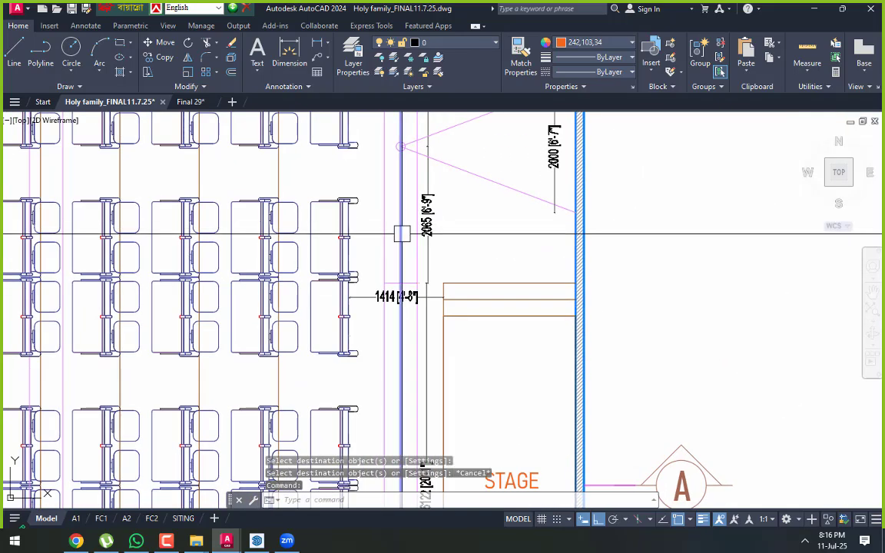
pyautogui.press('Escape')
pyautogui.press('space')
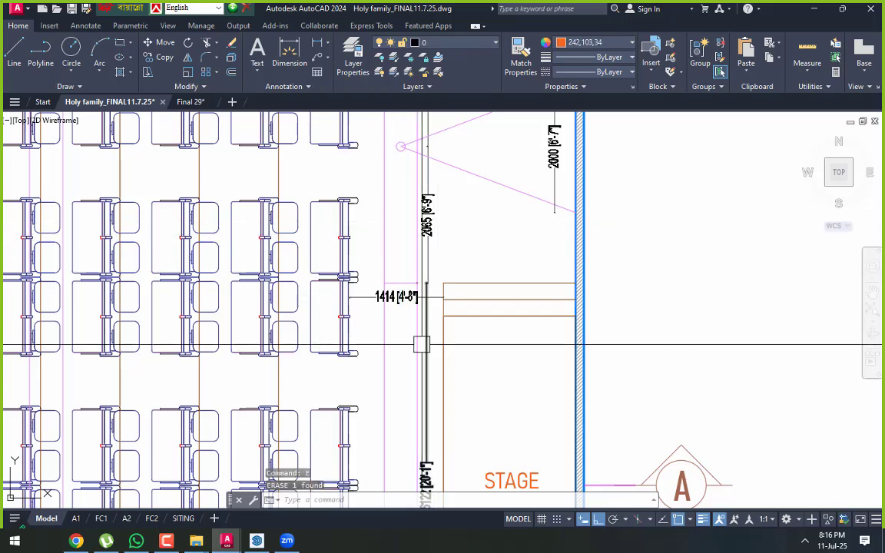
# Move the coverage width's vertical dimension line horizontally to the outside of the stage-side wall
pyautogui.moveTo(425, 341); pyautogui.dragTo(435, 428, button='middle')
pyautogui.moveTo(439, 268); pyautogui.dragTo(438, 330, button='middle')
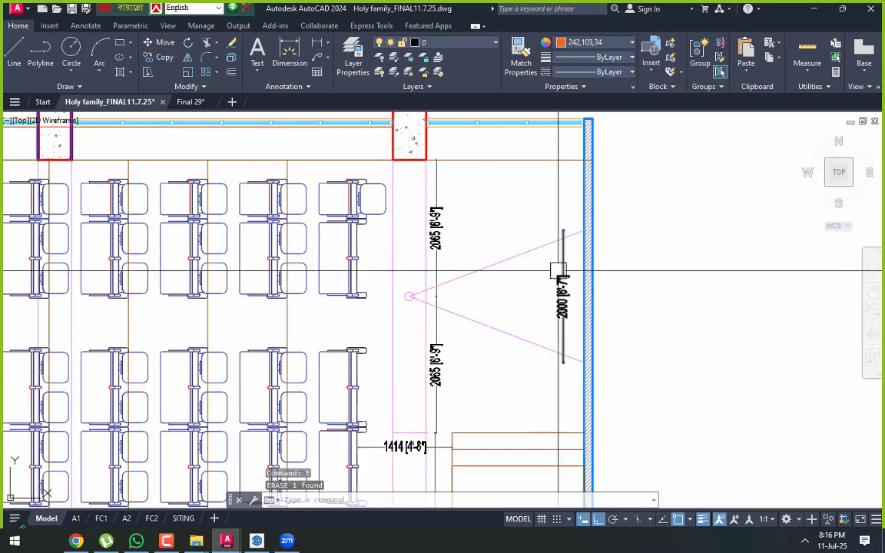
pyautogui.click(562, 270)
pyautogui.scroll(2, 561, 230)
pyautogui.click(558, 232)
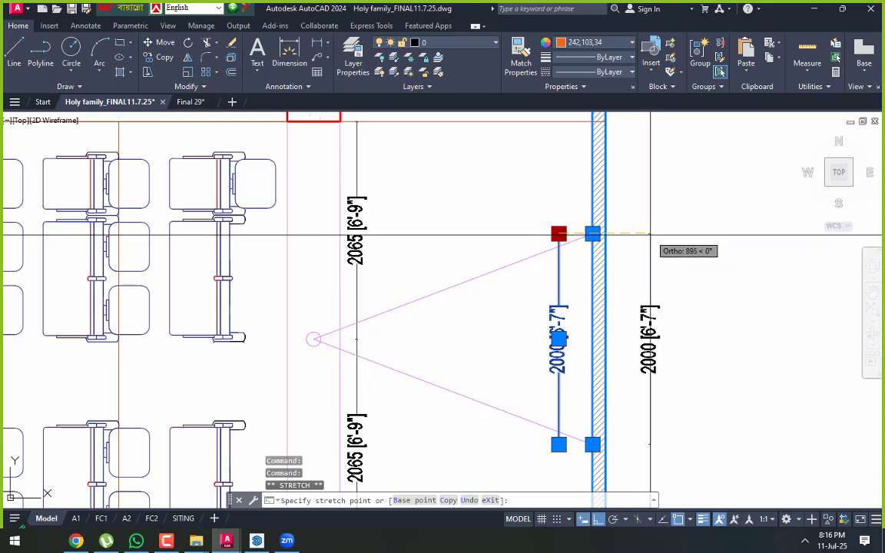
pyautogui.click(635, 236)
pyautogui.press('Escape')
pyautogui.press('Escape')
# Add a vertical dimension from the upper device circle's centre to the column's lower edge, in line with the circle
pyautogui.moveTo(374, 237); pyautogui.dragTo(389, 269, button='middle')
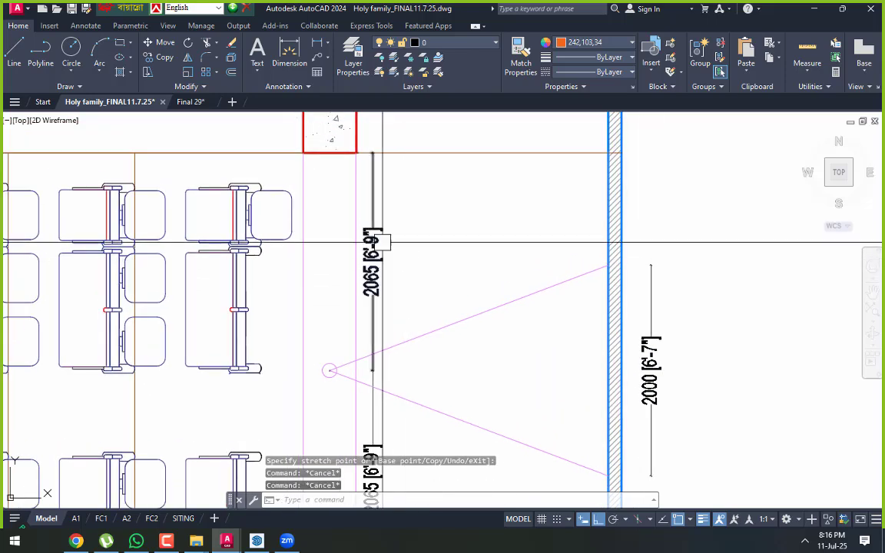
pyautogui.click(301, 66)
pyautogui.scroll(6, 325, 354)
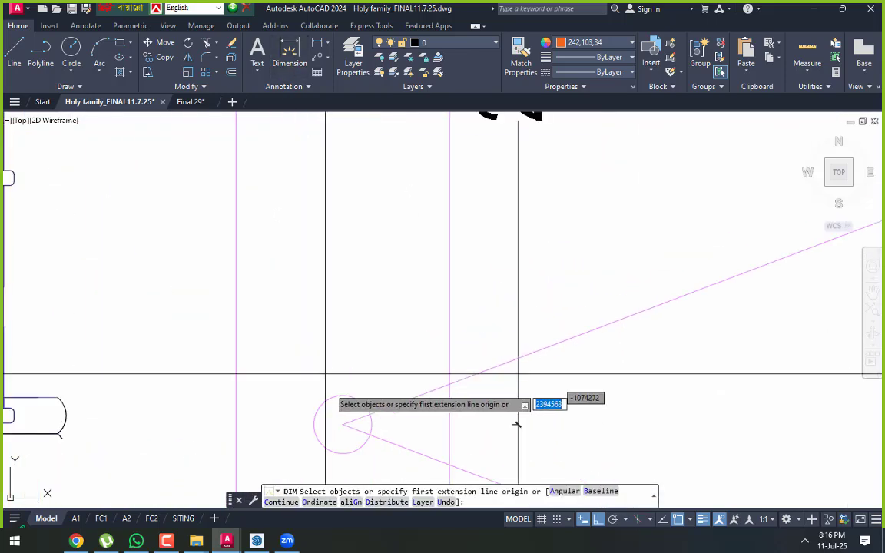
pyautogui.click(343, 424)
pyautogui.scroll(-5, 517, 424)
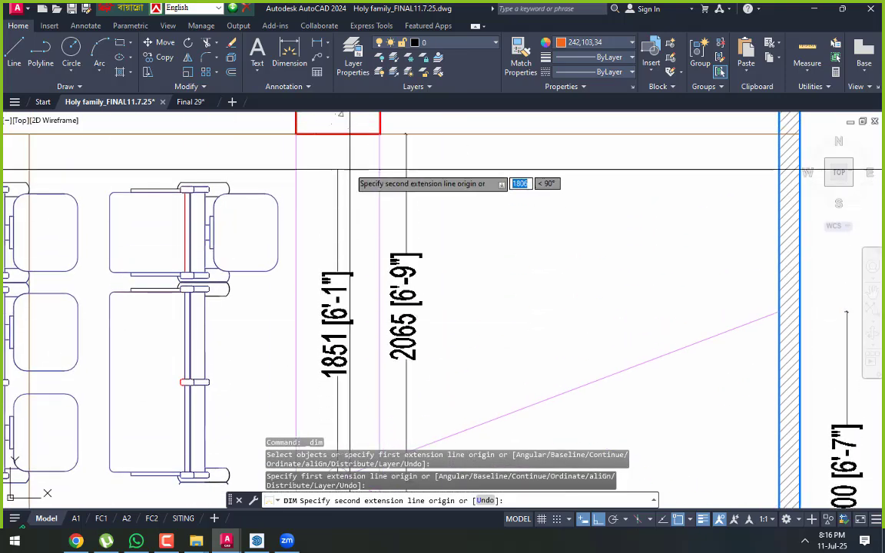
pyautogui.click(335, 135)
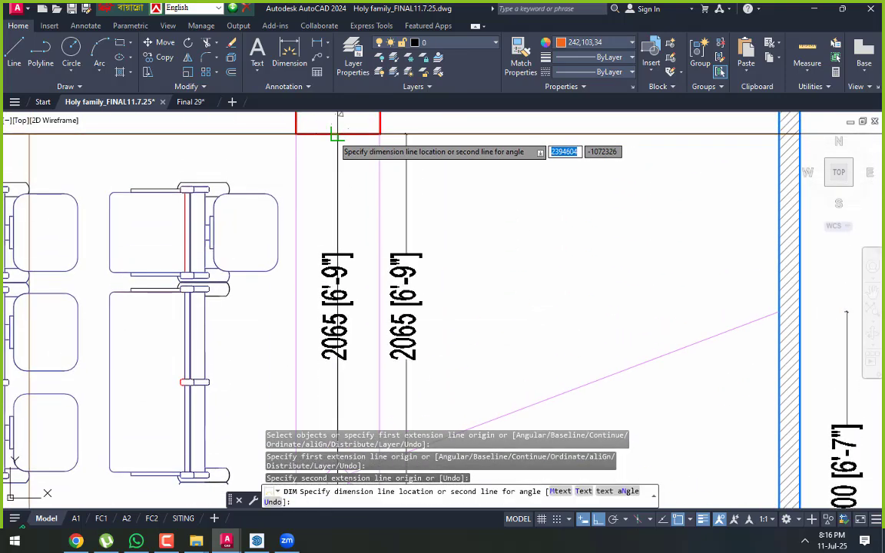
pyautogui.click(334, 142)
pyautogui.press('Escape')
# Add a horizontal dimension from the upper device circle's centre to the stage-side wall's inner face, in line with the centre
pyautogui.scroll(-4, 346, 215)
pyautogui.scroll(4, 364, 271)
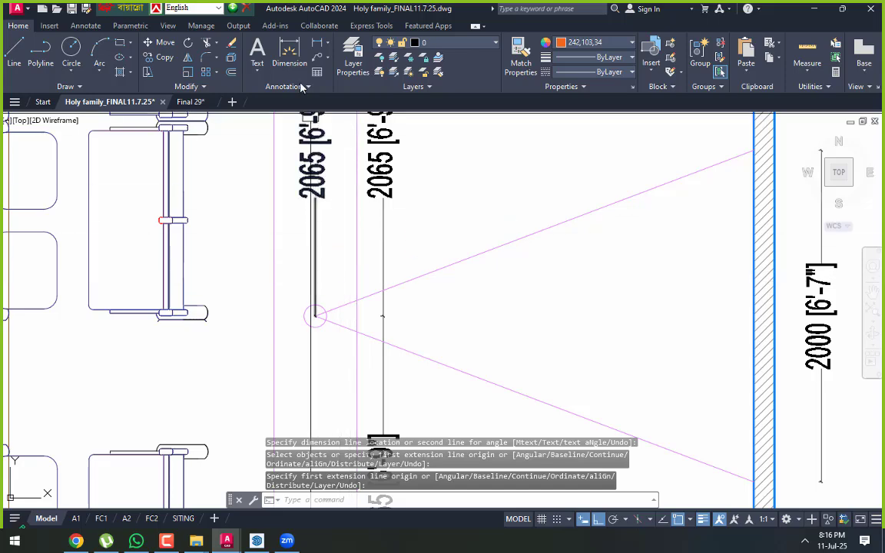
pyautogui.click(288, 50)
pyautogui.scroll(5, 315, 315)
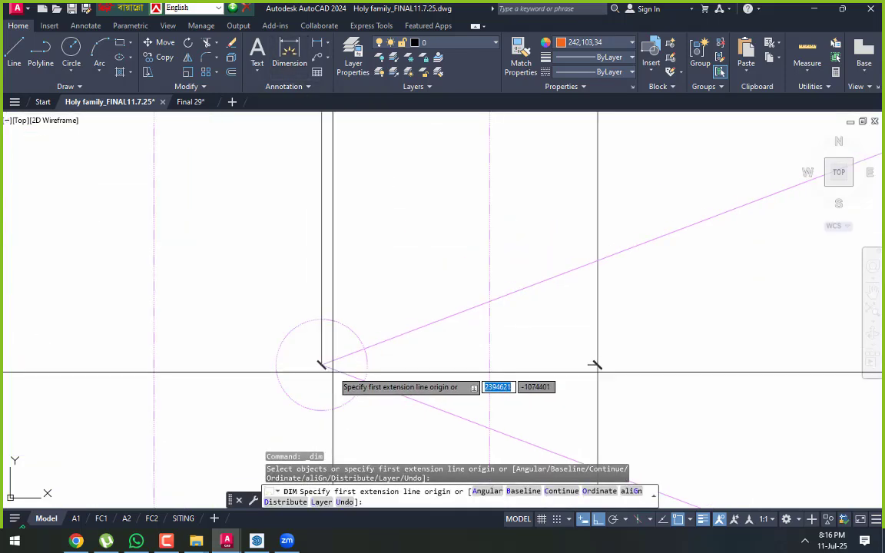
pyautogui.click(303, 356)
pyautogui.scroll(-10, 216, 371)
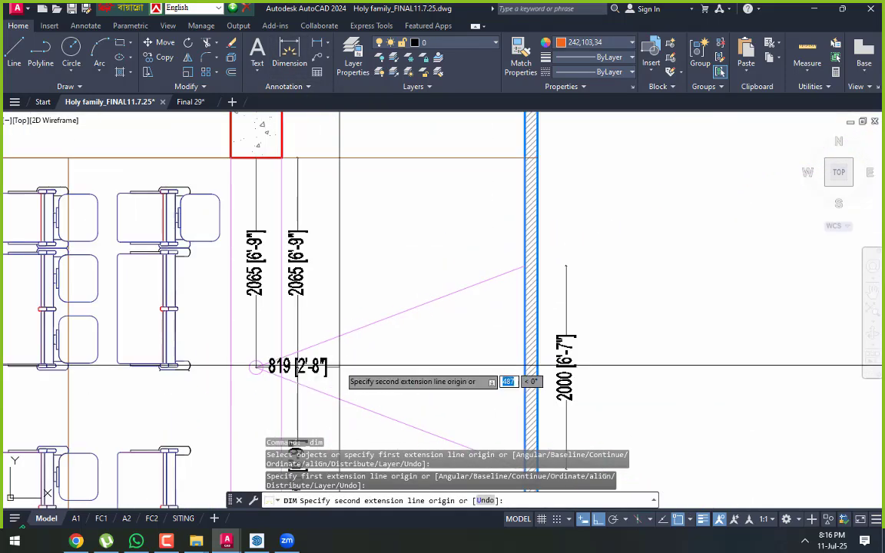
pyautogui.click(519, 366)
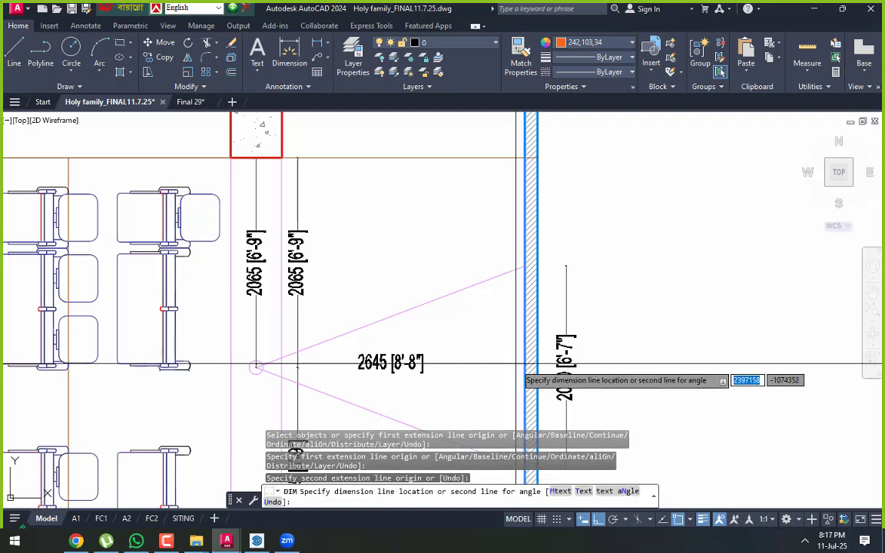
pyautogui.scroll(2, 230, 376)
pyautogui.scroll(3, 274, 366)
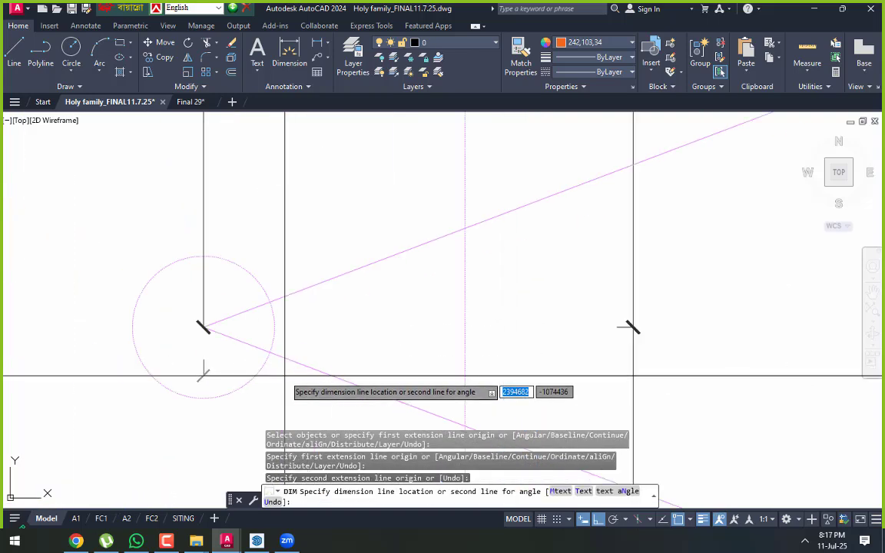
pyautogui.click(204, 327)
pyautogui.scroll(-5, 204, 328)
pyautogui.press('Escape')
pyautogui.scroll(1, 353, 231)
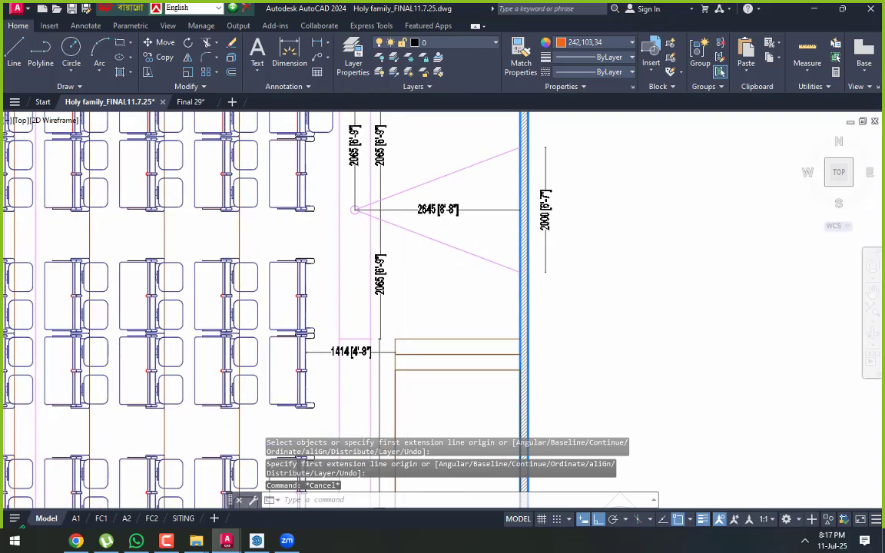
pyautogui.scroll(-4, 353, 230)
pyautogui.scroll(4, 421, 277)
pyautogui.scroll(1, 391, 312)
pyautogui.moveTo(391, 311); pyautogui.dragTo(392, 270, button='middle')
pyautogui.scroll(5, 398, 278)
pyautogui.write('l')
pyautogui.press('Return')
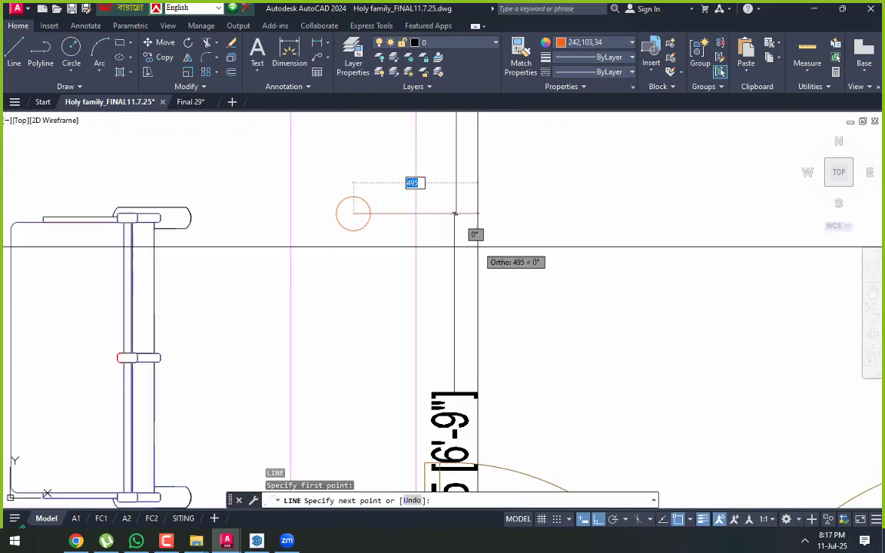
pyautogui.scroll(-5, 476, 246)
pyautogui.press('Escape')
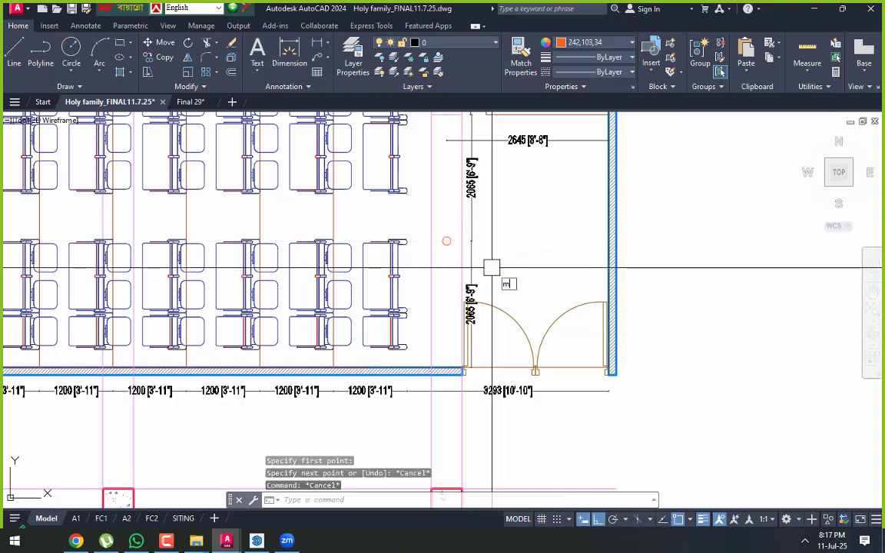
# Match the magenta beam line's properties onto the lower device circle
pyautogui.scroll(5, 448, 235)
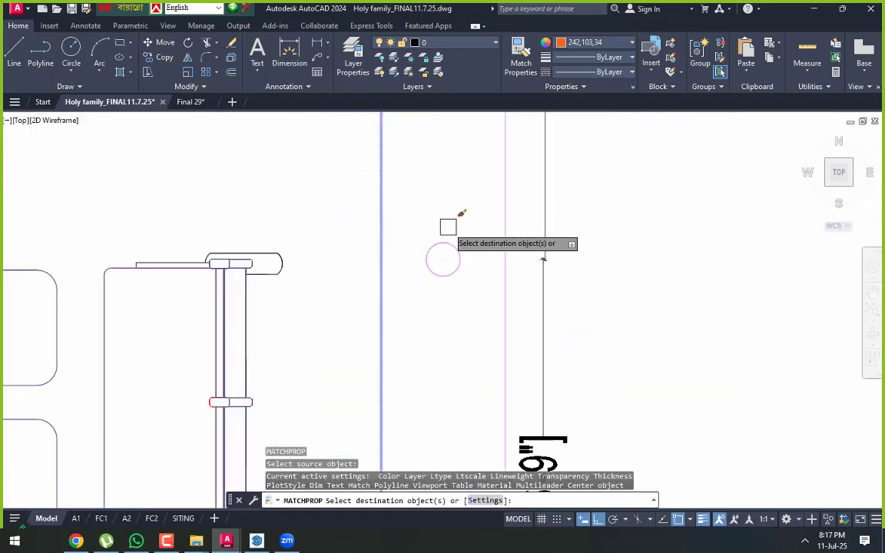
pyautogui.click(460, 215)
pyautogui.click(412, 302)
pyautogui.press('Escape')
pyautogui.scroll(-5, 470, 269)
pyautogui.press('Escape')
# Mirror the upper device circle, its two coverage lines and wall-distance dimension about the stage's horizontal centreline, keeping the originals
pyautogui.moveTo(544, 313); pyautogui.dragTo(495, 337, button='middle')
pyautogui.scroll(-5, 465, 308)
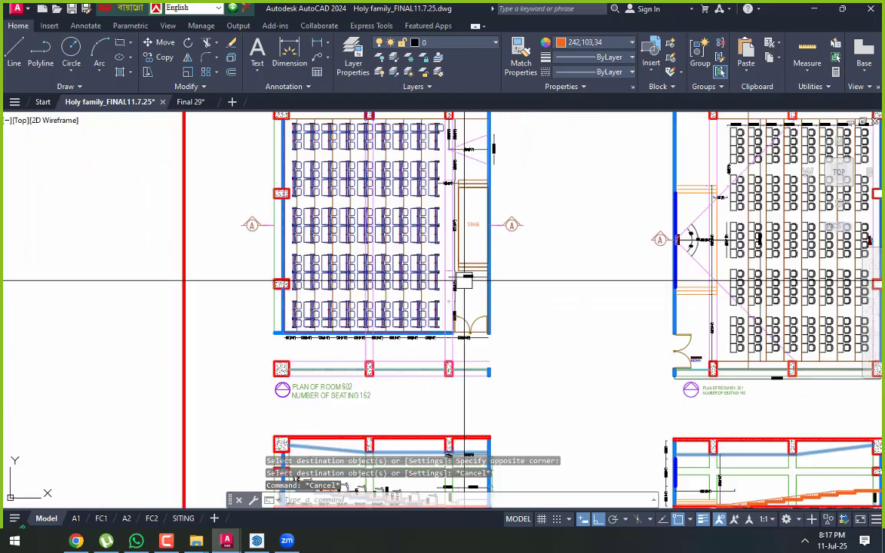
pyautogui.moveTo(453, 200); pyautogui.dragTo(453, 255, button='middle')
pyautogui.scroll(7, 470, 183)
pyautogui.click(472, 133)
pyautogui.click(395, 302)
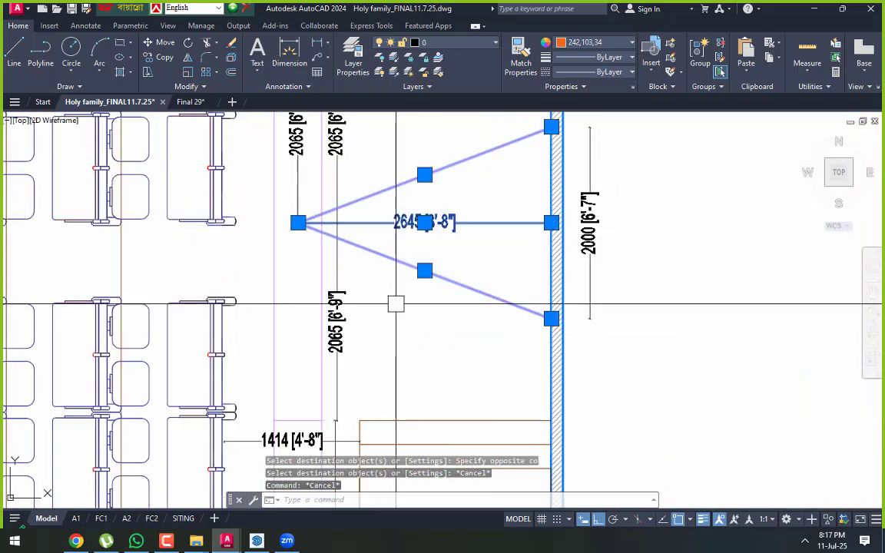
pyautogui.scroll(2, 306, 195)
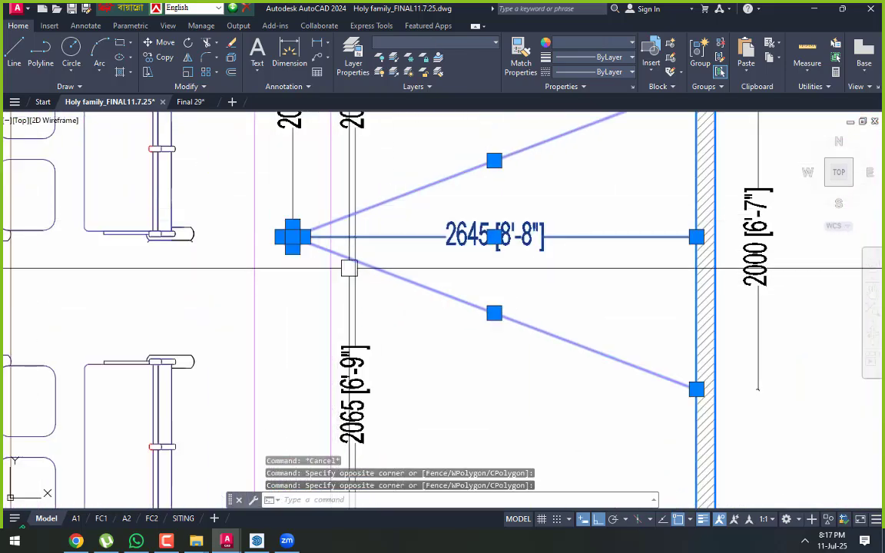
pyautogui.scroll(-2, 355, 261)
pyautogui.moveTo(407, 367); pyautogui.dragTo(424, 168, button='middle')
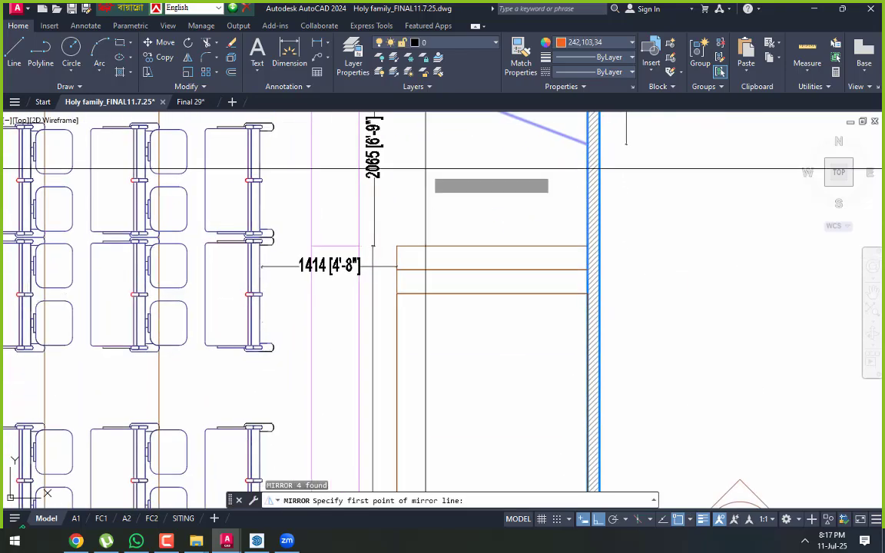
pyautogui.scroll(-6, 414, 271)
pyautogui.scroll(4, 413, 331)
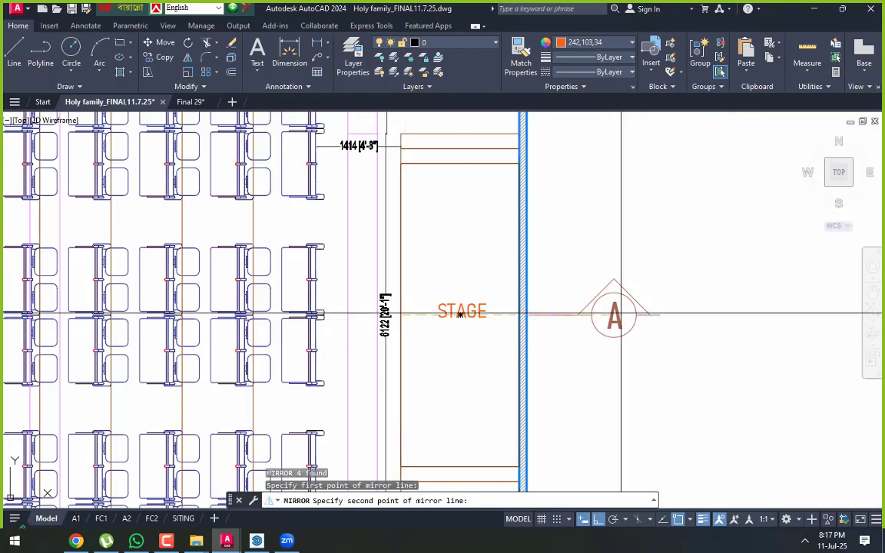
pyautogui.press('Return')
pyautogui.scroll(-3, 606, 256)
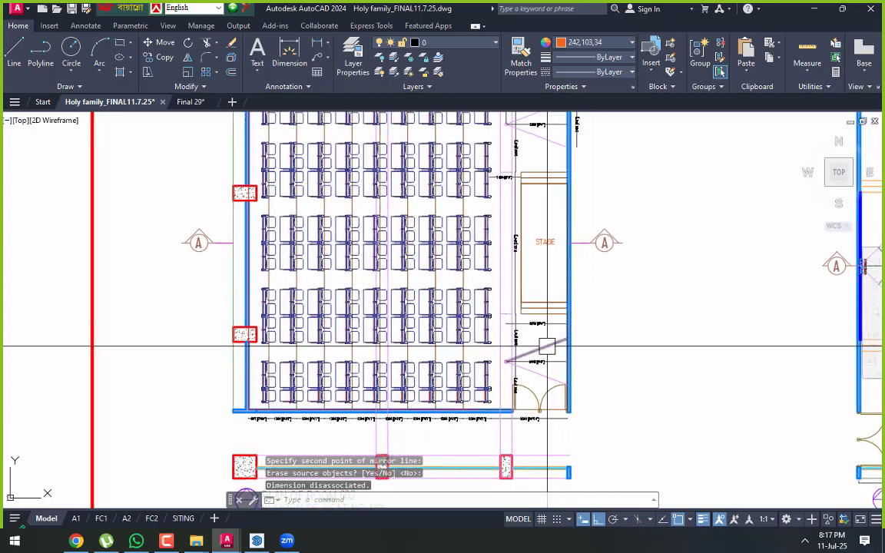
pyautogui.scroll(4, 538, 330)
pyautogui.press('Escape')
pyautogui.press('Escape')
# Align the vertical dimension line just below the stage with the dimension line running alongside the stage
pyautogui.scroll(-2, 472, 322)
pyautogui.scroll(7, 450, 309)
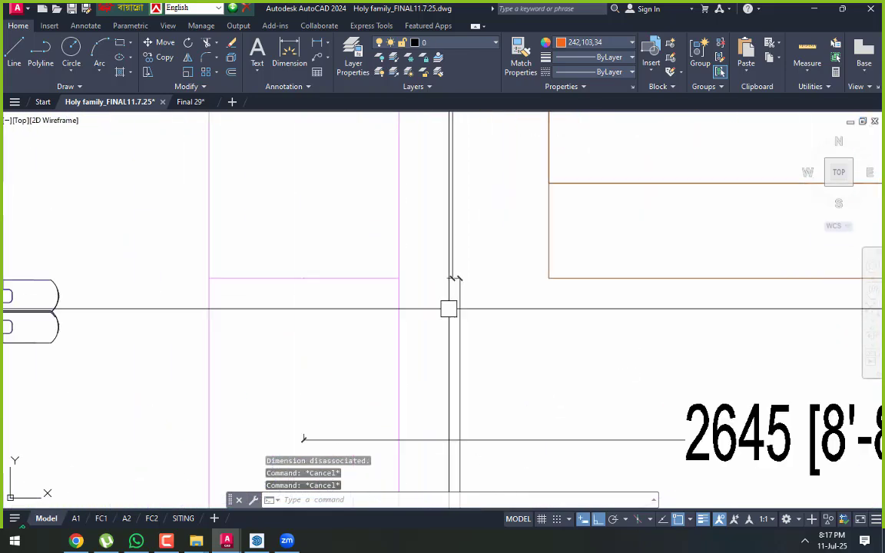
pyautogui.scroll(5, 461, 297)
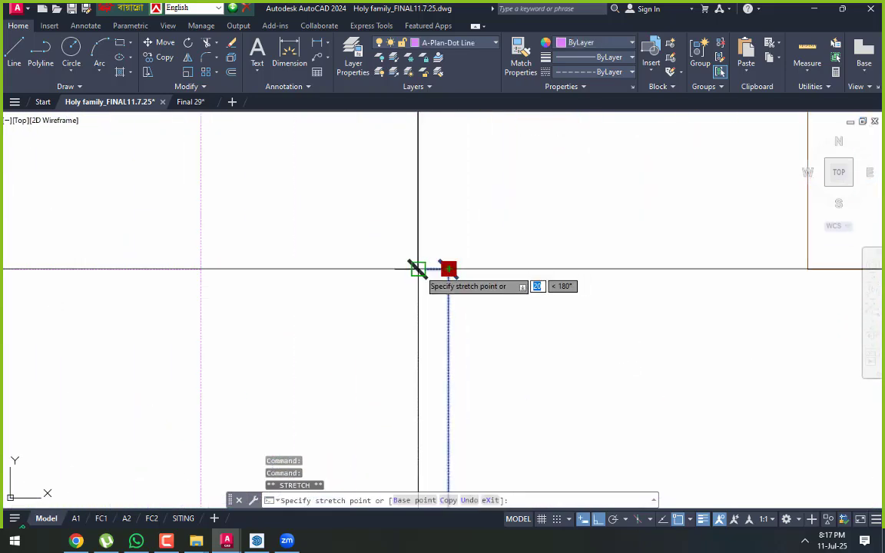
pyautogui.press('Escape')
pyautogui.scroll(-5, 408, 312)
# Align the lowest vertical dimension line, beside the double door, with the dimension line directly above it
pyautogui.scroll(3, 476, 338)
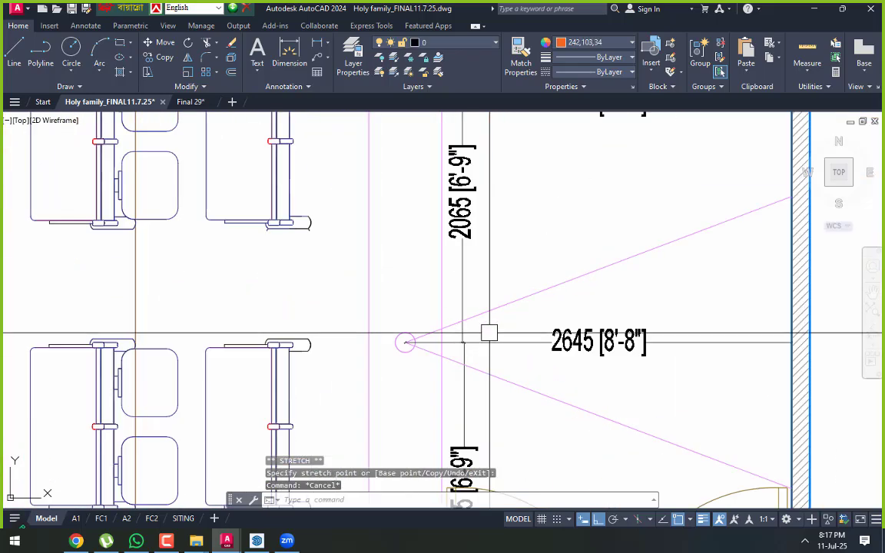
pyautogui.scroll(6, 465, 354)
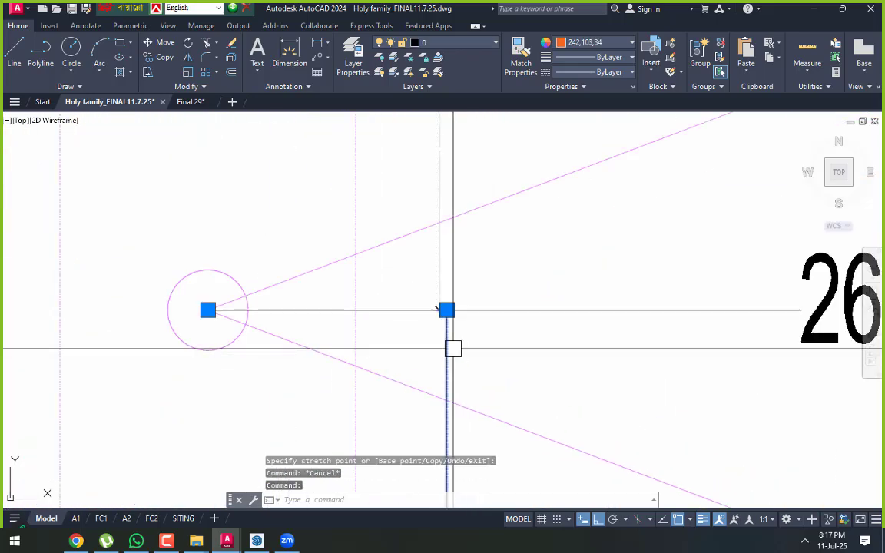
pyautogui.scroll(4, 451, 309)
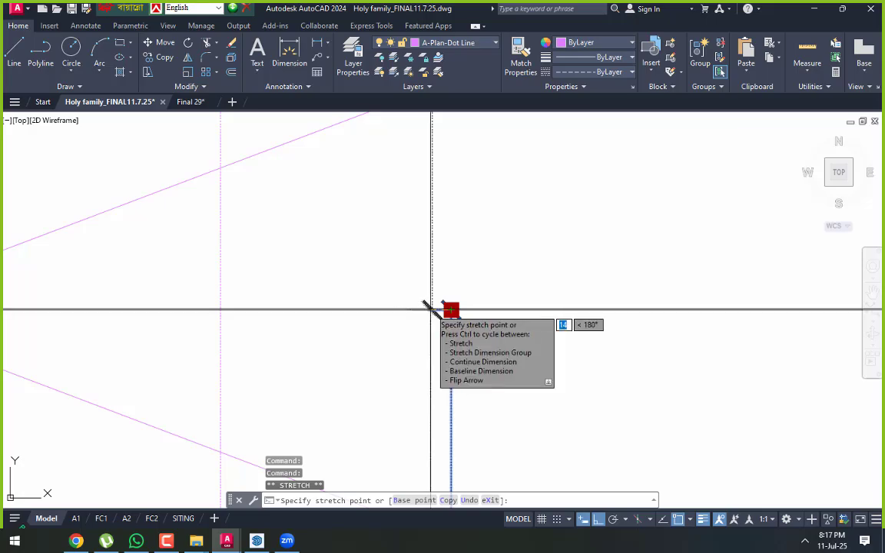
pyautogui.press('Escape')
pyautogui.press('Escape')
pyautogui.scroll(-8, 426, 304)
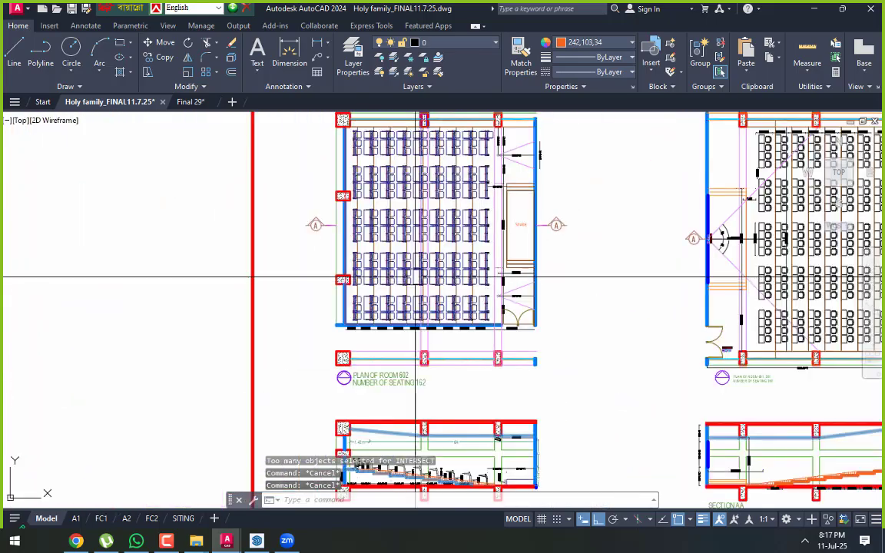
# Examine the device layout in the plan of room 602 and compare it with the ceiling device's position in Section AA
pyautogui.scroll(4, 421, 300)
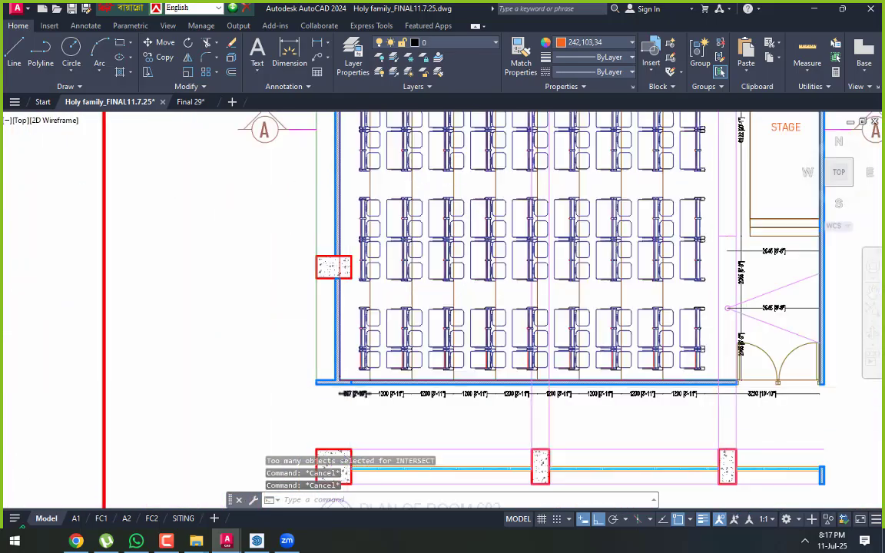
pyautogui.scroll(-4, 628, 394)
pyautogui.scroll(4, 664, 182)
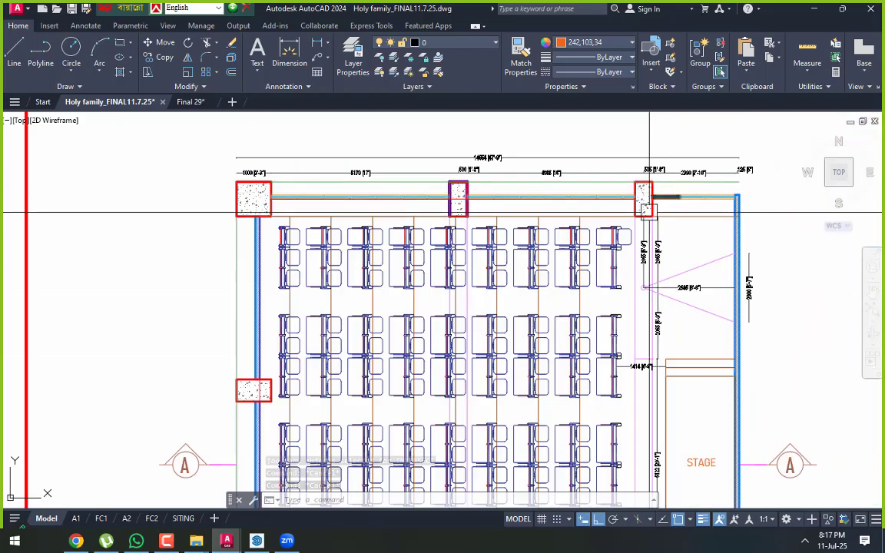
pyautogui.scroll(-7, 450, 270)
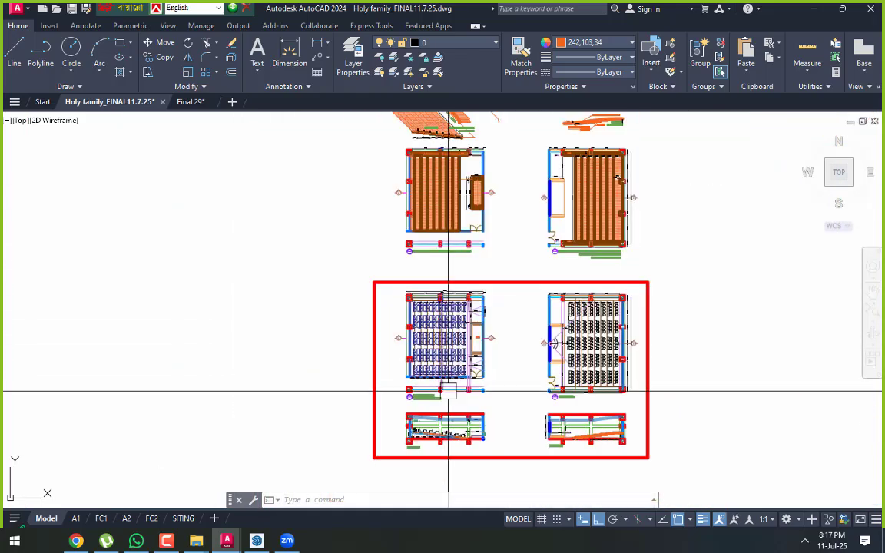
pyautogui.scroll(8, 450, 415)
pyautogui.moveTo(449, 379); pyautogui.dragTo(429, 307, button='middle')
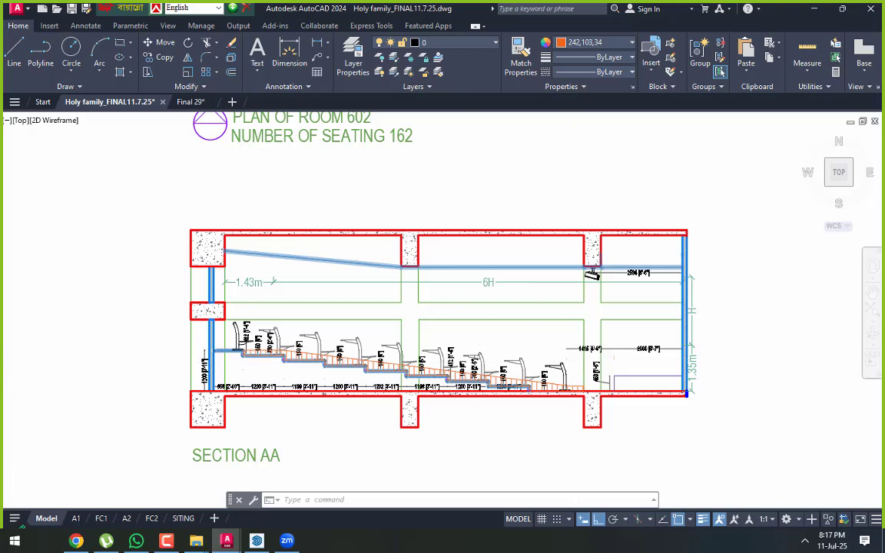
pyautogui.scroll(3, 592, 351)
pyautogui.moveTo(594, 347); pyautogui.dragTo(416, 380, button='middle')
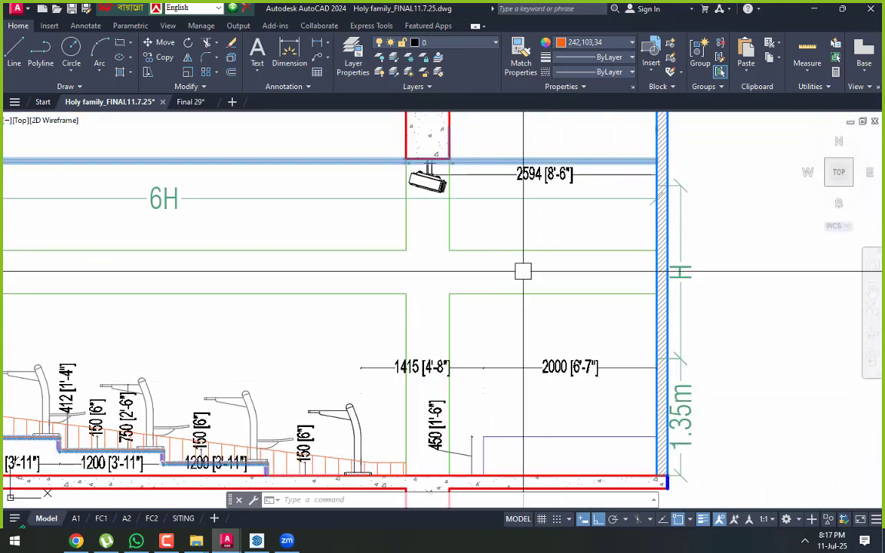
pyautogui.scroll(-4, 516, 278)
pyautogui.moveTo(400, 274); pyautogui.dragTo(408, 411, button='middle')
pyautogui.scroll(-4, 444, 326)
pyautogui.moveTo(469, 228); pyautogui.dragTo(462, 401, button='middle')
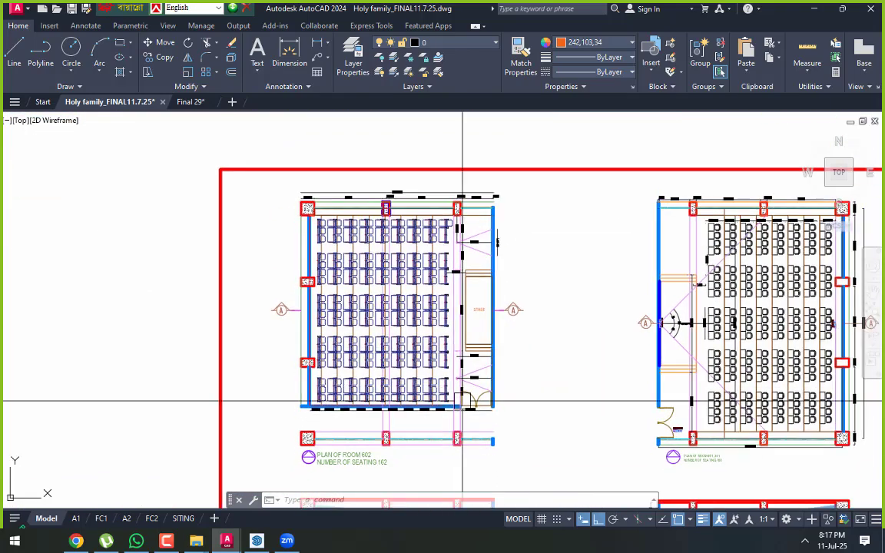
pyautogui.scroll(4, 474, 247)
pyautogui.moveTo(512, 318); pyautogui.dragTo(514, 337, button='middle')
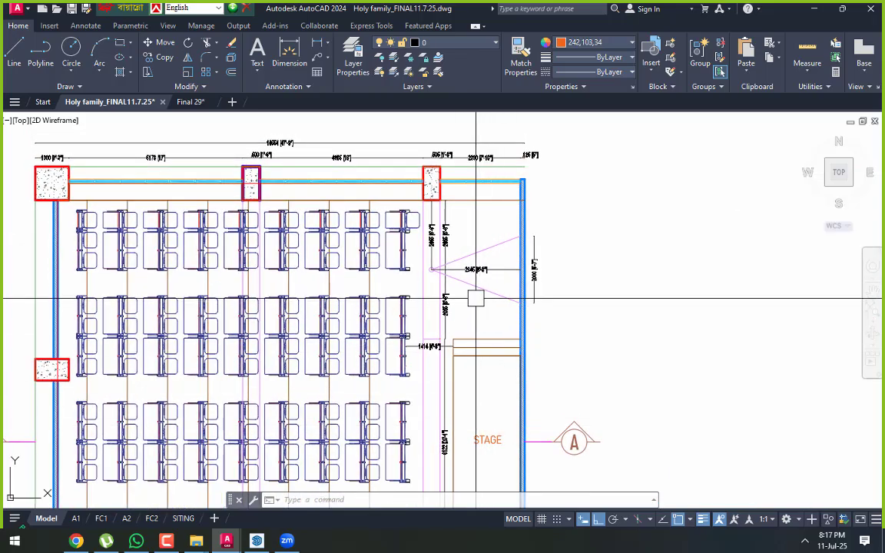
pyautogui.scroll(2, 422, 281)
pyautogui.moveTo(422, 281); pyautogui.dragTo(463, 253, button='middle')
pyautogui.scroll(-5, 462, 252)
pyautogui.moveTo(470, 355); pyautogui.dragTo(478, 290, button='middle')
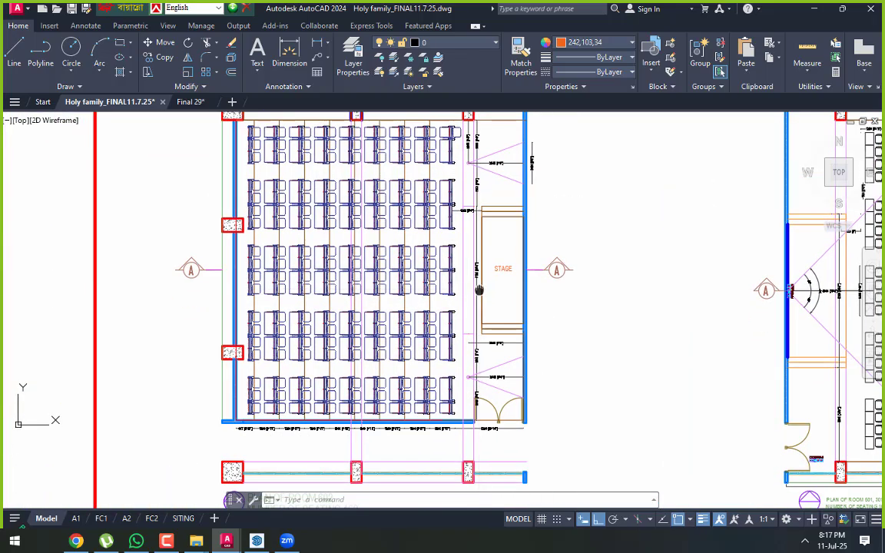
# Add a vertical dimension across the outermost step at the stage's upper end, between its two horizontal edges
pyautogui.scroll(2, 511, 242)
pyautogui.click(289, 55)
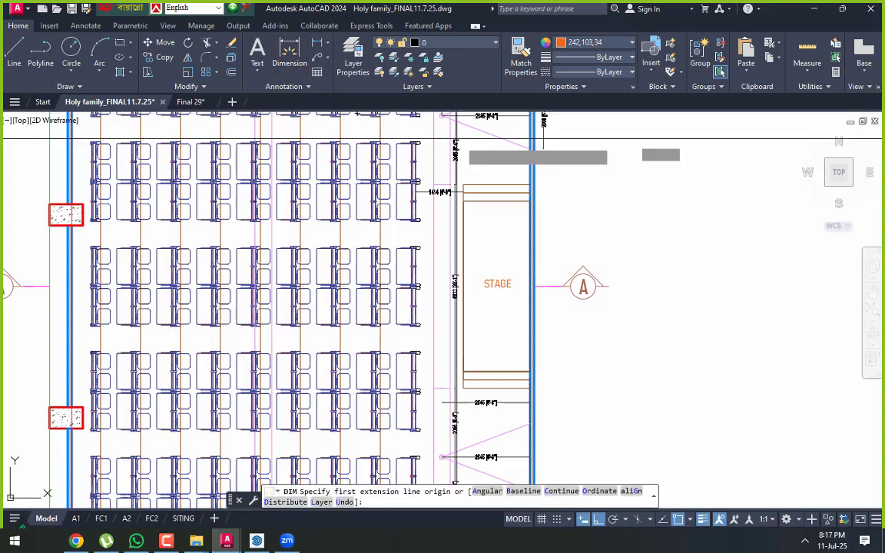
pyautogui.scroll(3, 468, 149)
pyautogui.click(715, 307)
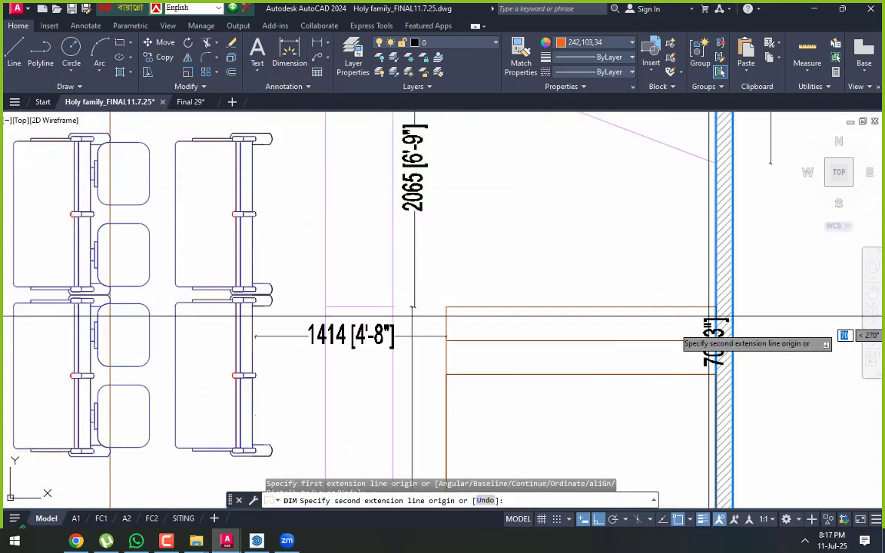
pyautogui.click(715, 341)
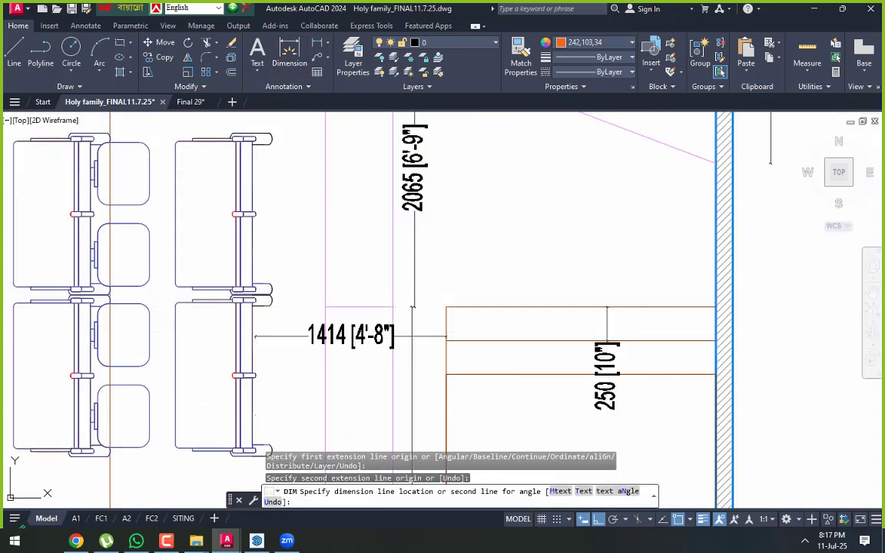
pyautogui.click(607, 360)
pyautogui.press('Escape')
# Move the text of the outermost step's dimension clear of the stage steps with a leader, just above their upper edge
pyautogui.click(607, 376)
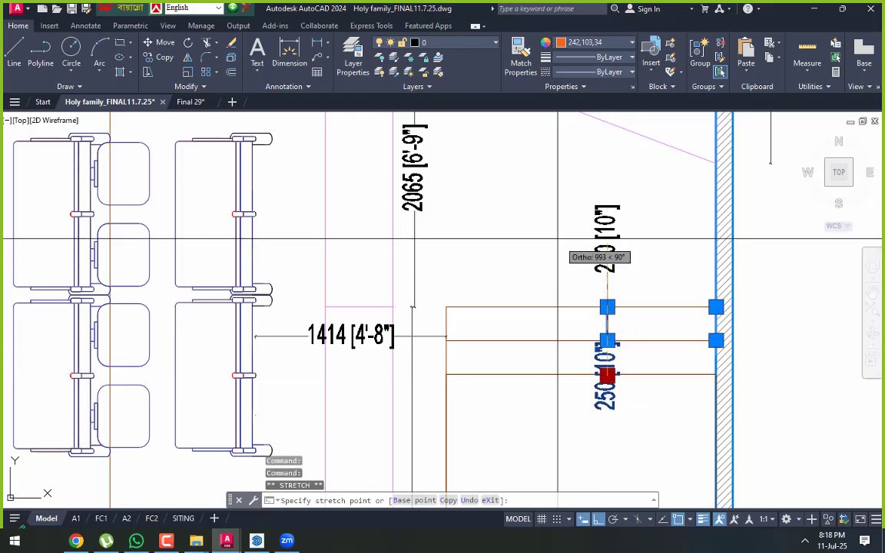
pyautogui.scroll(2, 599, 258)
pyautogui.click(637, 260)
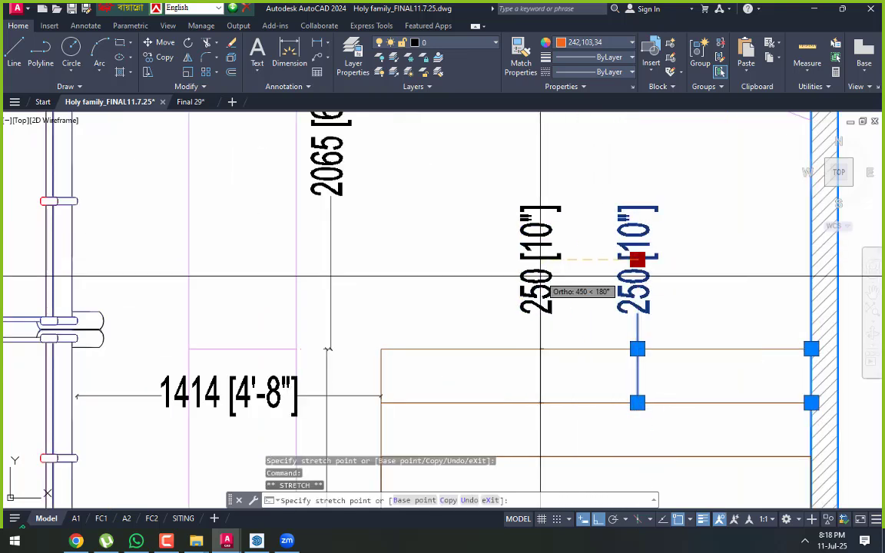
pyautogui.rightClick(540, 276)
pyautogui.click(586, 352)
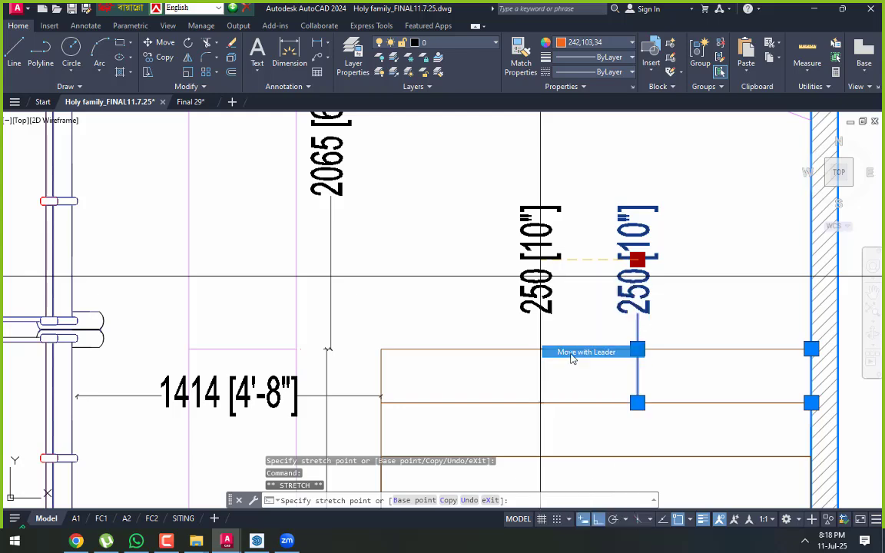
pyautogui.click(535, 338)
pyautogui.click(534, 348)
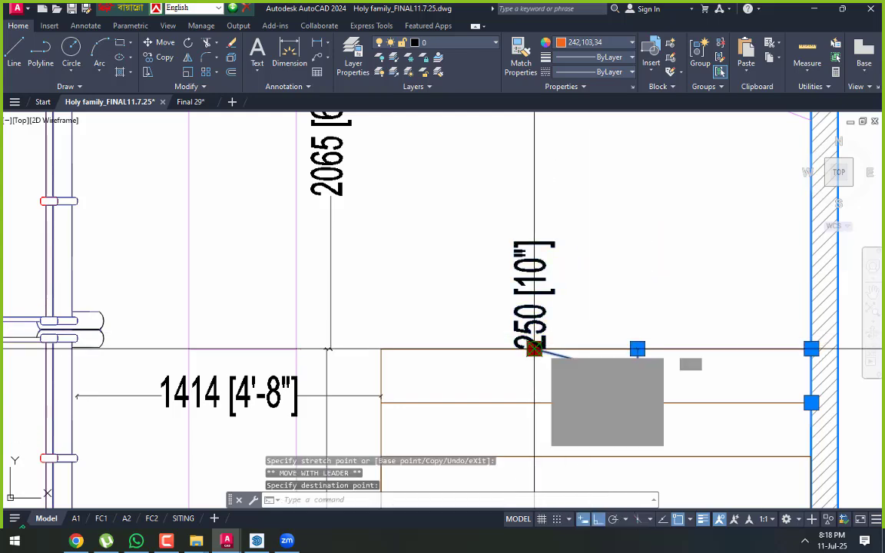
pyautogui.click(534, 348)
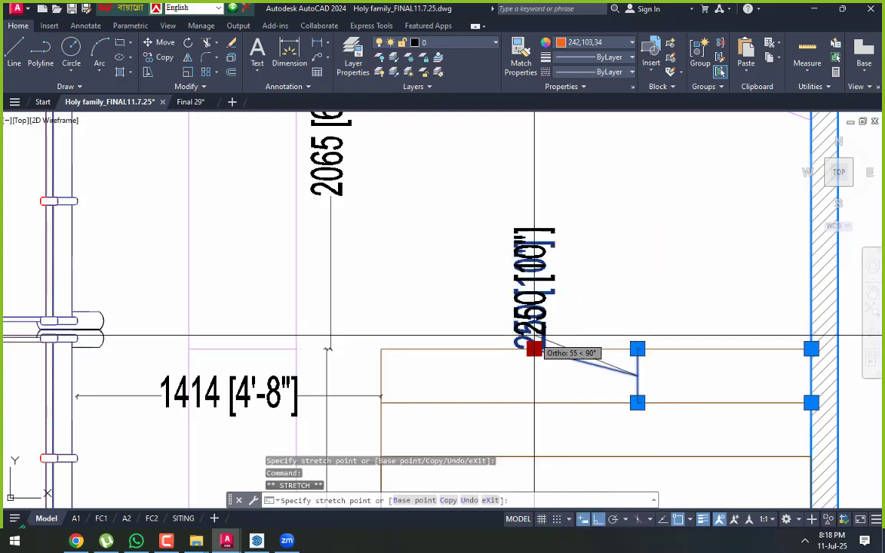
pyautogui.click(533, 326)
pyautogui.moveTo(590, 372); pyautogui.dragTo(573, 276, button='middle')
pyautogui.press('Escape')
pyautogui.press('Escape')
# Copy the outermost step's leader dimension down one tread so that it spans the second step
pyautogui.click(688, 300)
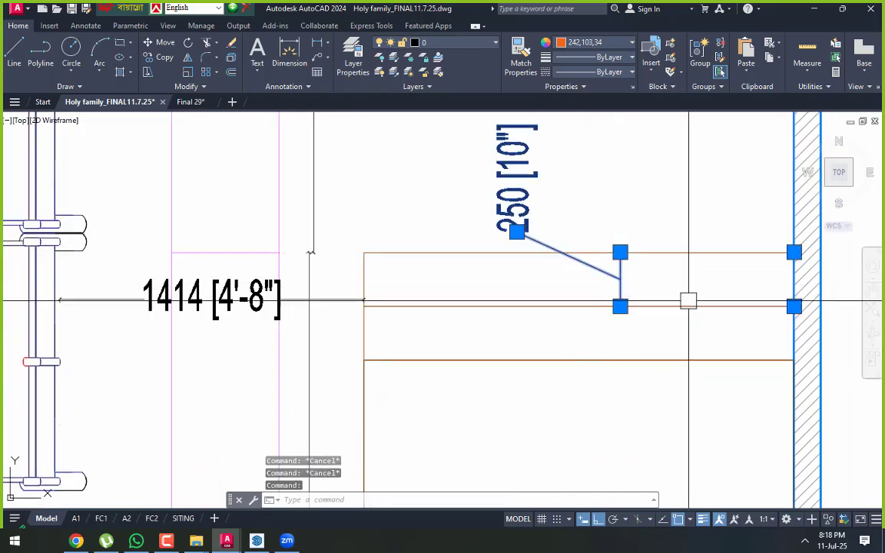
pyautogui.press('Return')
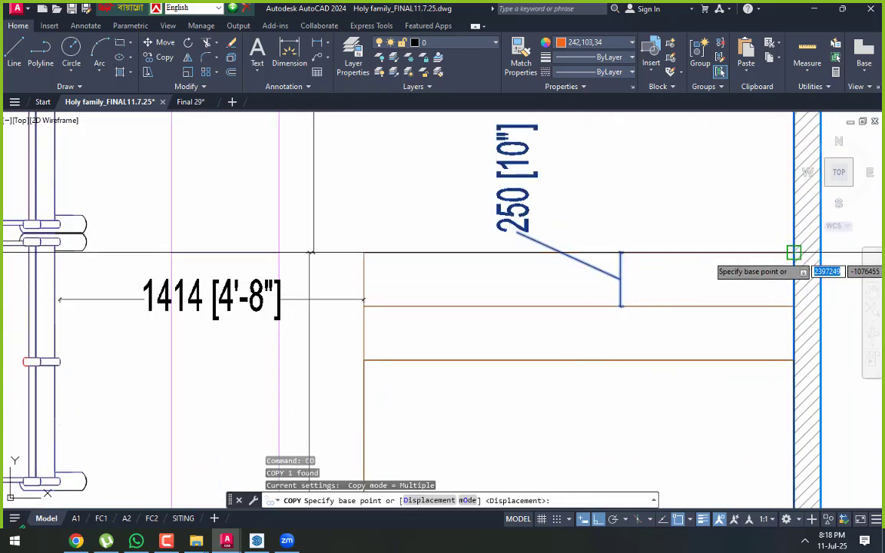
pyautogui.click(793, 253)
pyautogui.click(793, 307)
pyautogui.press('Escape')
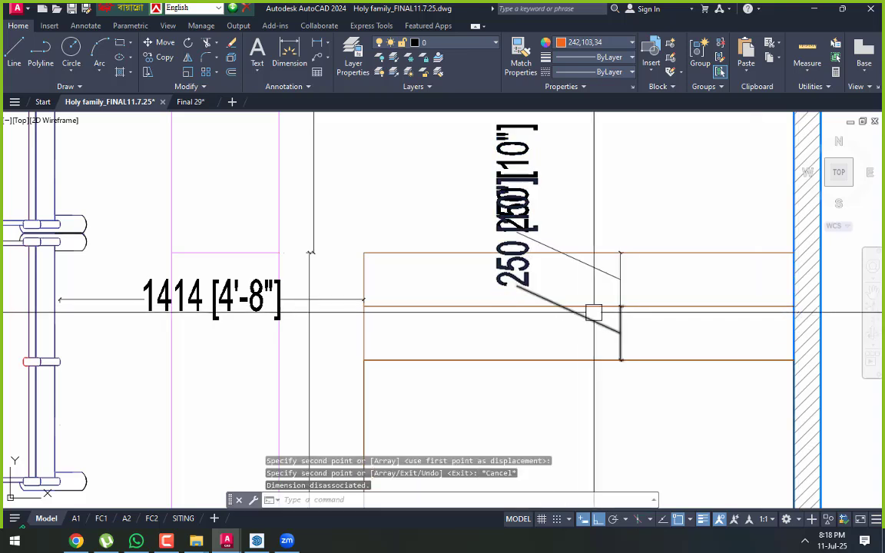
pyautogui.click(650, 310)
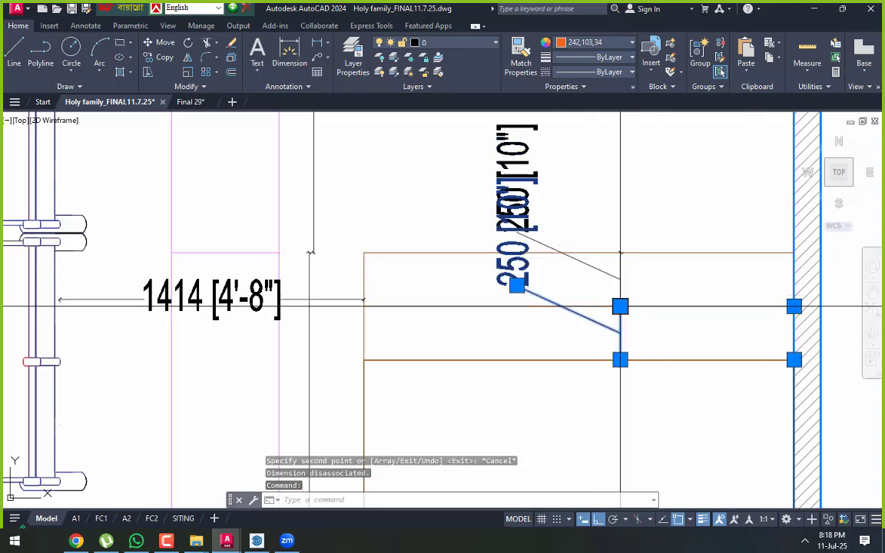
pyautogui.click(620, 306)
pyautogui.press('Escape')
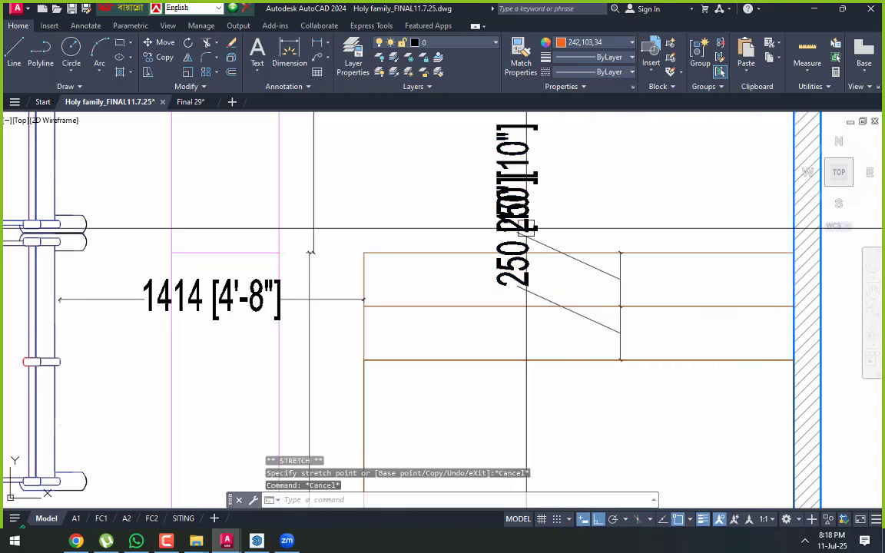
# Move the outermost step's dimension horizontally away from the wall, towards the free end of the steps
pyautogui.click(595, 260)
pyautogui.write('m')
pyautogui.press('Return')
pyautogui.click(677, 188)
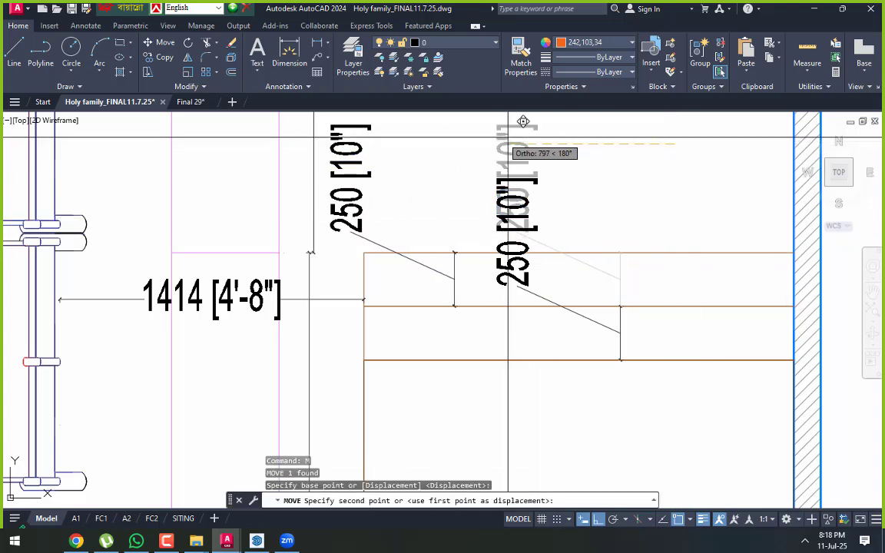
pyautogui.click(548, 128)
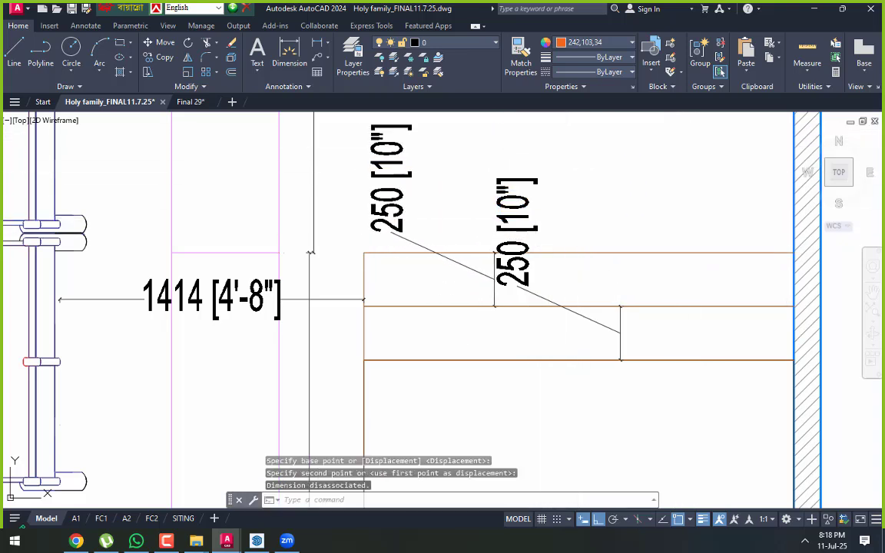
pyautogui.press('Escape')
# Move the second step's dimension horizontally towards the wall to separate it from the outermost step's dimension
pyautogui.click(553, 296)
pyautogui.write('m')
pyautogui.press('Return')
pyautogui.click(649, 158)
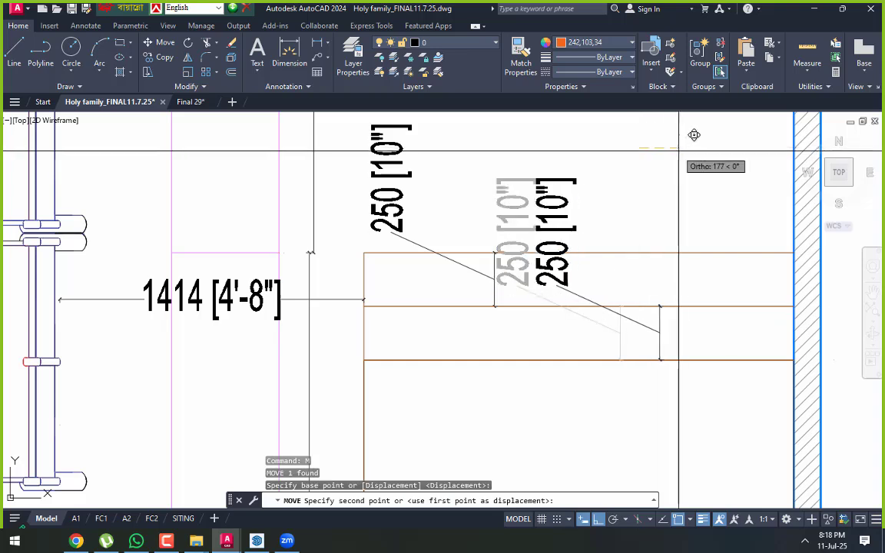
# Shift the outermost step's dimension slightly back towards the wall, keeping it clear of the second step's dimension
pyautogui.click(431, 196)
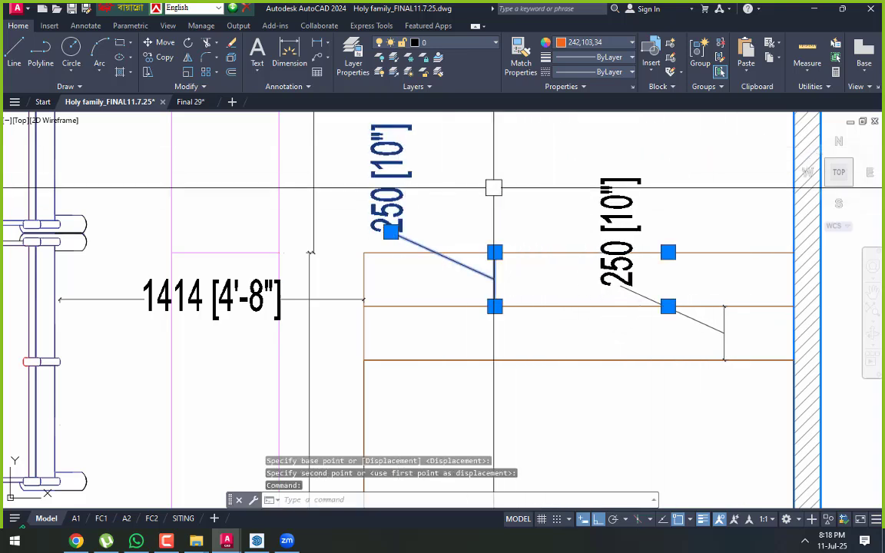
pyautogui.press('Return')
pyautogui.moveTo(495, 187); pyautogui.dragTo(439, 282, button='middle')
pyautogui.click(486, 186)
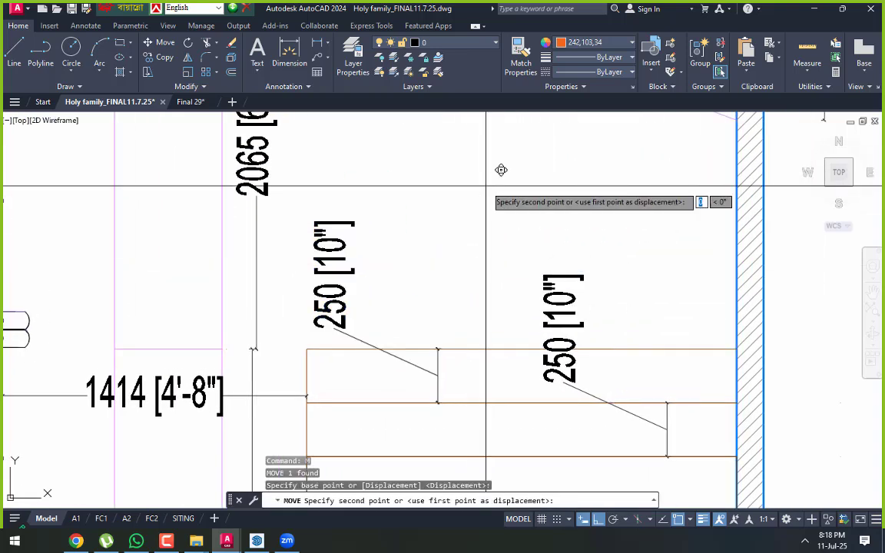
pyautogui.click(539, 186)
pyautogui.press('Escape')
# Try to lower the STAGE label by copying it straight down inside the stage and erasing the original
pyautogui.scroll(-5, 540, 186)
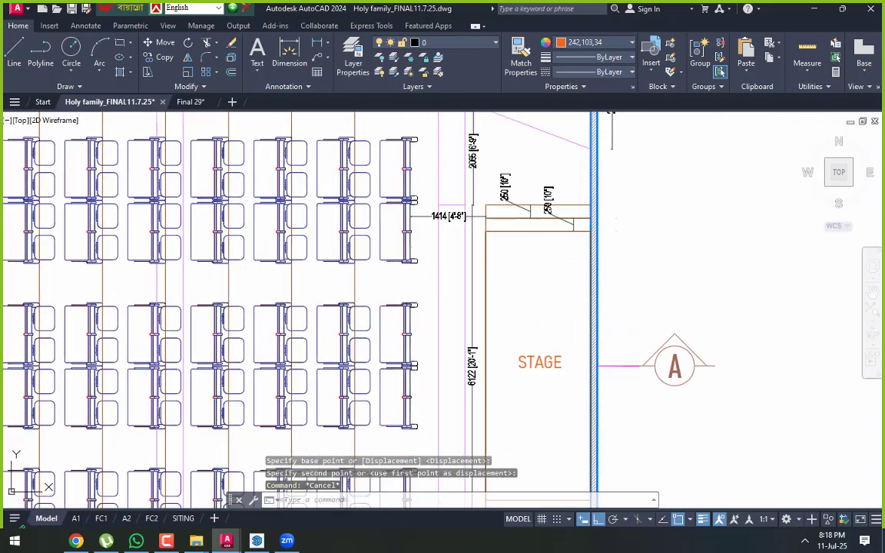
pyautogui.scroll(-3, 521, 300)
pyautogui.scroll(6, 517, 339)
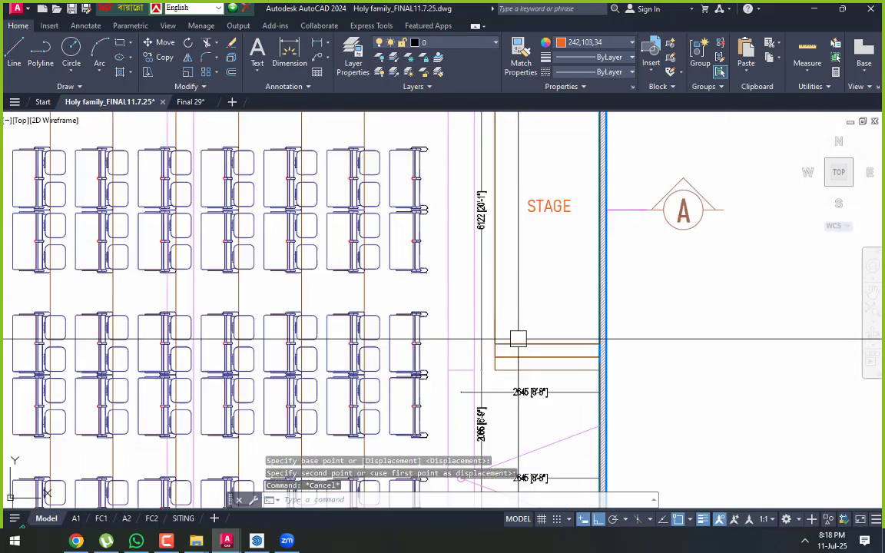
pyautogui.moveTo(514, 367); pyautogui.dragTo(519, 421, button='middle')
pyautogui.click(559, 170)
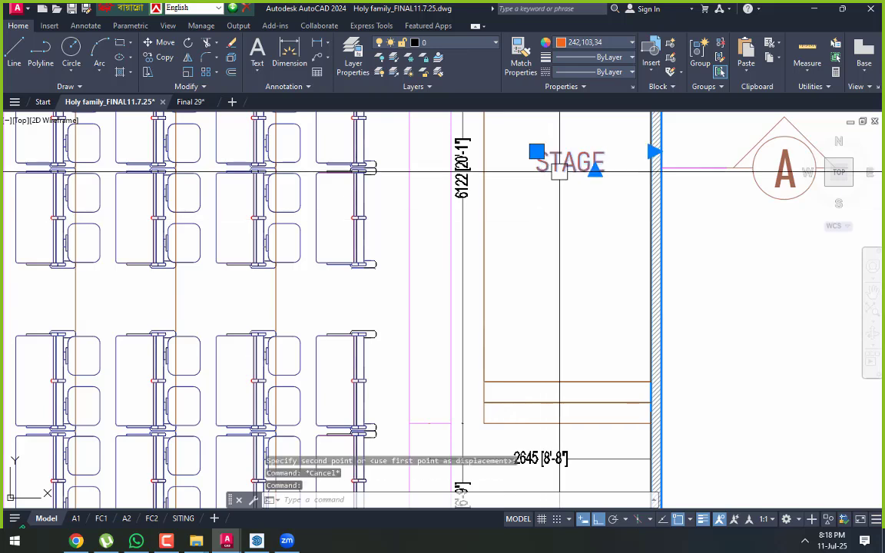
pyautogui.write('co')
pyautogui.press('Return')
pyautogui.click(559, 257)
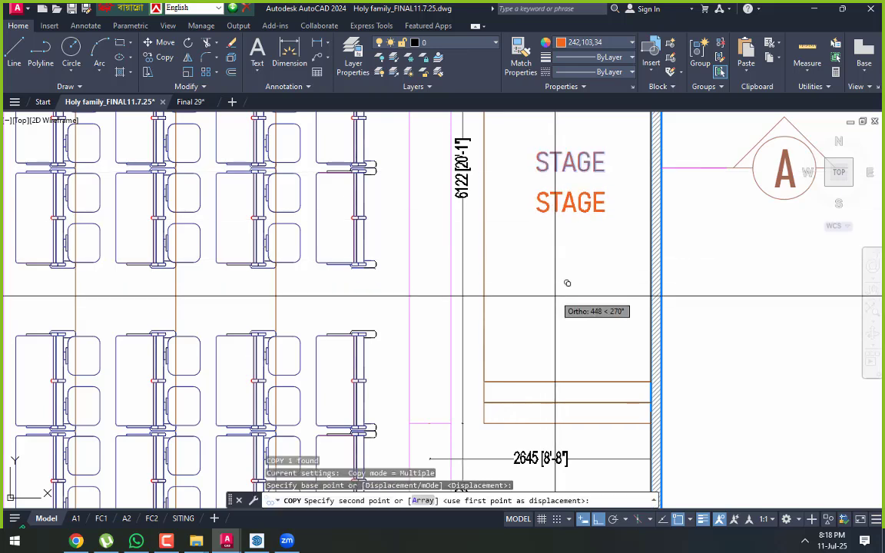
pyautogui.click(556, 304)
pyautogui.press('Escape')
pyautogui.press('Escape')
pyautogui.click(564, 155)
pyautogui.write('e')
pyautogui.press('Return')
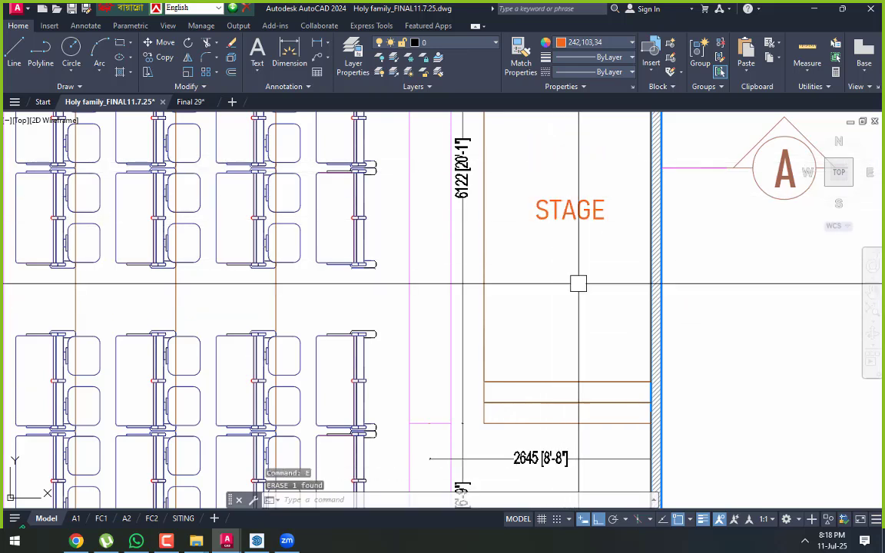
# Undo the relocation of the STAGE label
pyautogui.scroll(-5, 586, 402)
pyautogui.write('u')
pyautogui.press('Return')
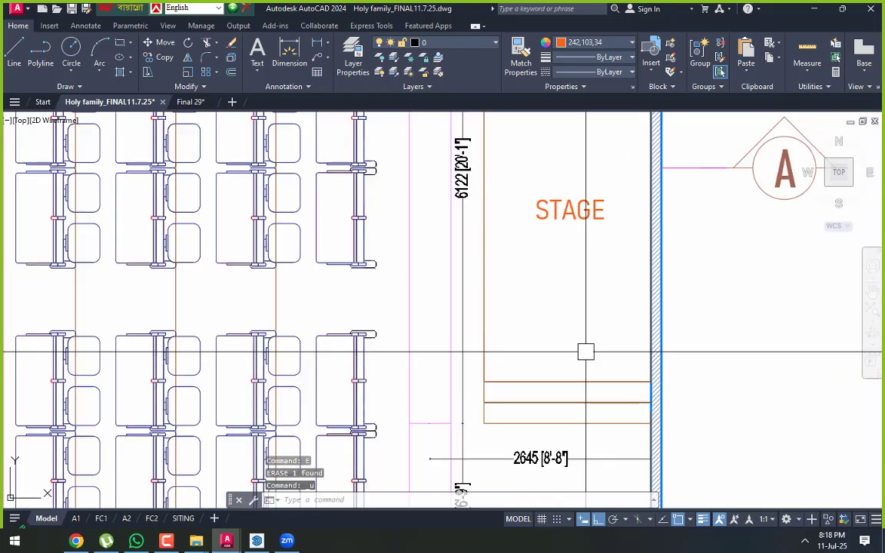
# Examine the stage's height and distance dimensions and the ceiling device's position in Section AA of room 602
pyautogui.scroll(-5, 565, 258)
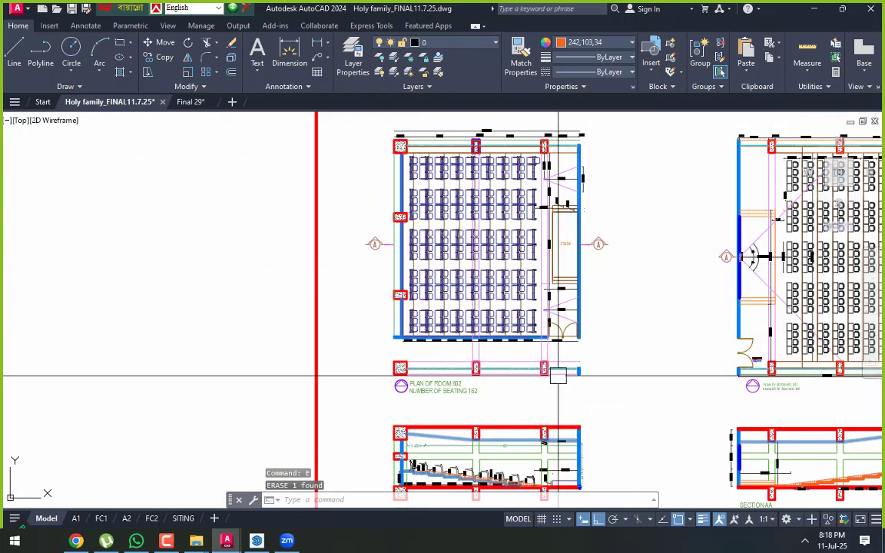
pyautogui.moveTo(560, 374); pyautogui.dragTo(543, 307, button='middle')
pyautogui.scroll(8, 543, 307)
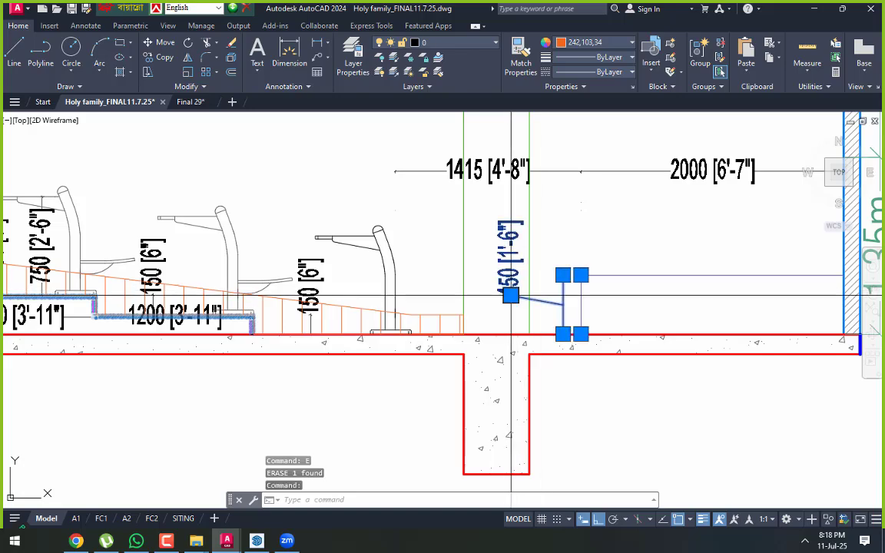
pyautogui.scroll(3, 511, 296)
pyautogui.scroll(-5, 550, 286)
pyautogui.press('Escape')
pyautogui.press('Escape')
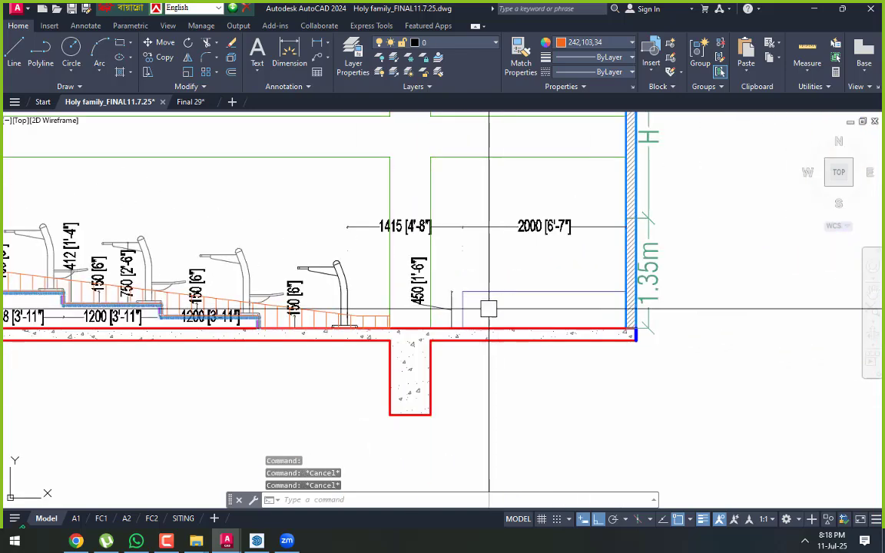
pyautogui.moveTo(488, 308)
pyautogui.mouseDown(button='middle')
pyautogui.moveTo(550, 275)
pyautogui.moveTo(604, 294)
pyautogui.moveTo(604, 307)
pyautogui.mouseUp(button='middle')
pyautogui.press('Escape')
pyautogui.scroll(-4, 598, 274)
pyautogui.scroll(2, 355, 311)
pyautogui.scroll(4, 648, 311)
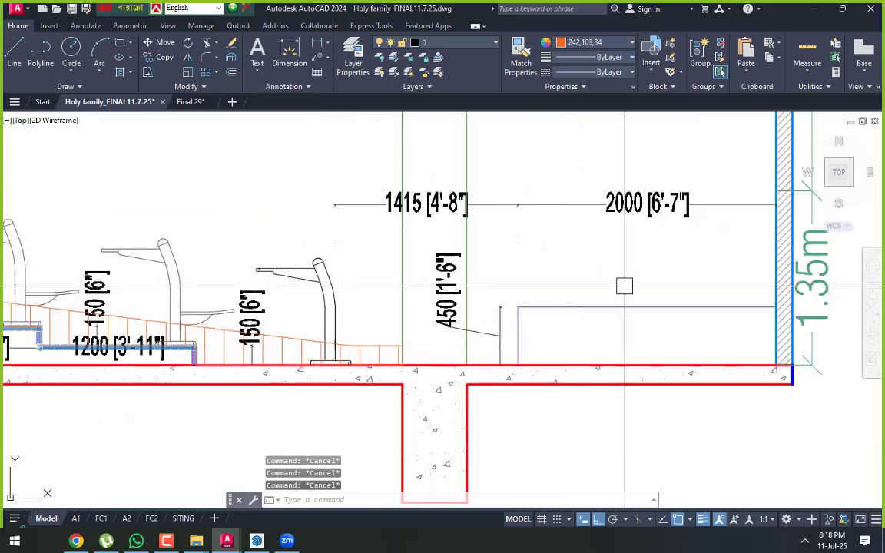
pyautogui.scroll(-6, 648, 312)
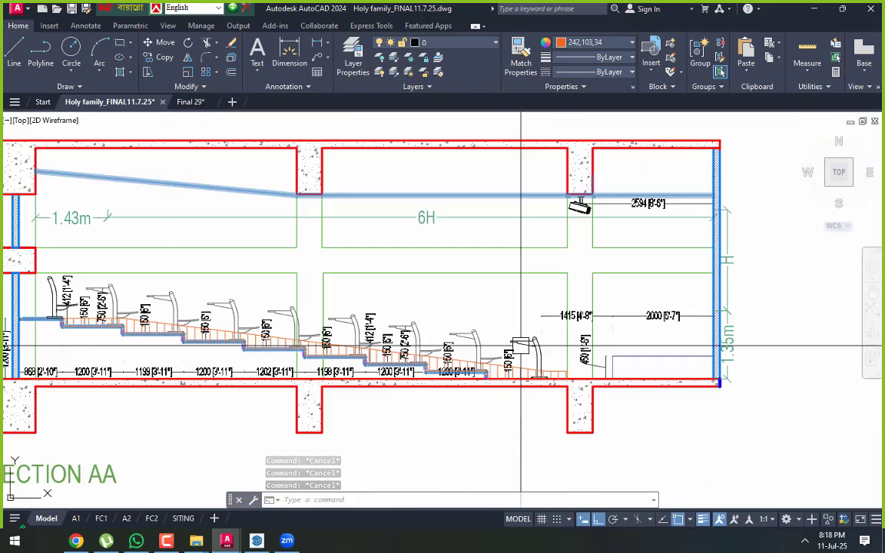
pyautogui.scroll(2, 622, 345)
pyautogui.scroll(-4, 411, 305)
# Examine the wood surface area calculations and step dimensions in the drawings above the room 602 plan
pyautogui.moveTo(455, 296); pyautogui.dragTo(407, 429, button='middle')
pyautogui.moveTo(395, 288); pyautogui.dragTo(381, 393, button='middle')
pyautogui.scroll(-4, 342, 298)
pyautogui.scroll(-4, 344, 264)
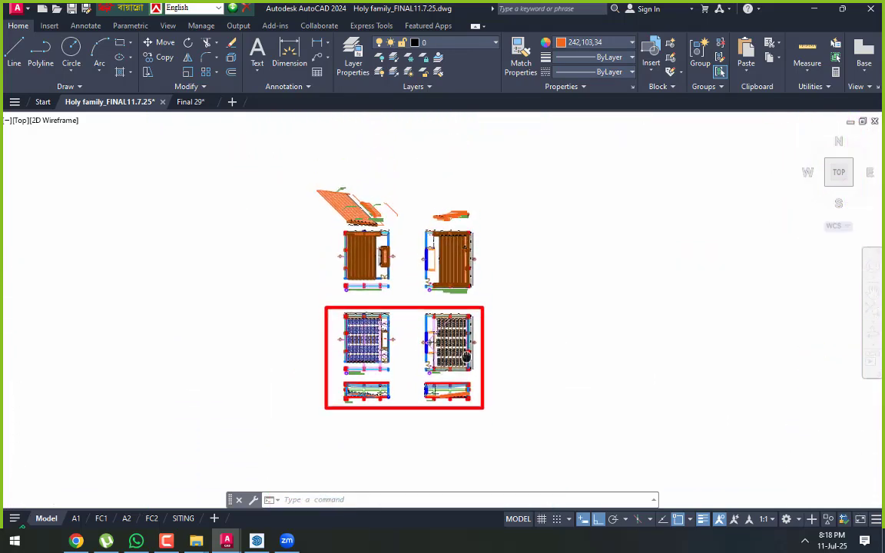
pyautogui.scroll(9, 372, 232)
pyautogui.moveTo(329, 224)
pyautogui.mouseDown(button='middle')
pyautogui.moveTo(338, 321)
pyautogui.moveTo(361, 407)
pyautogui.mouseUp(button='middle')
pyautogui.scroll(2, 467, 170)
pyautogui.scroll(3, 405, 177)
pyautogui.scroll(4, 608, 215)
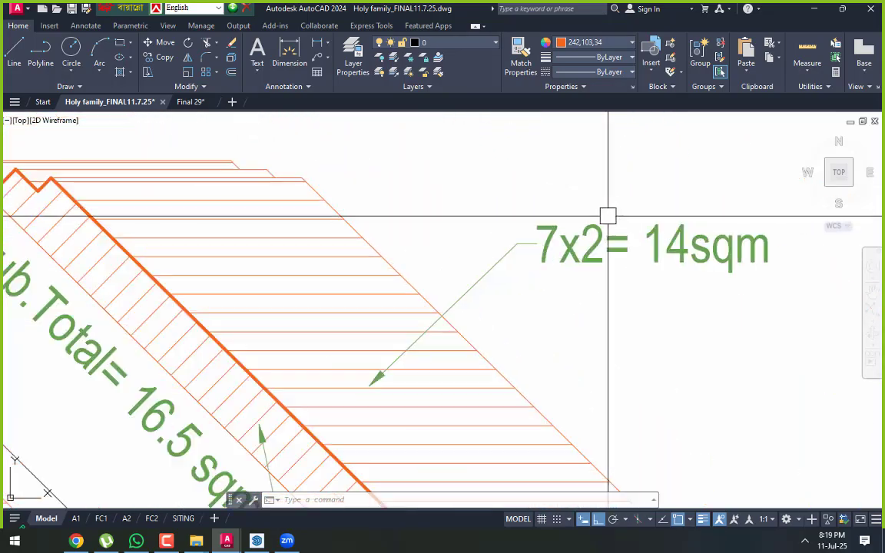
pyautogui.scroll(-4, 445, 206)
pyautogui.moveTo(470, 308); pyautogui.dragTo(616, 287, button='middle')
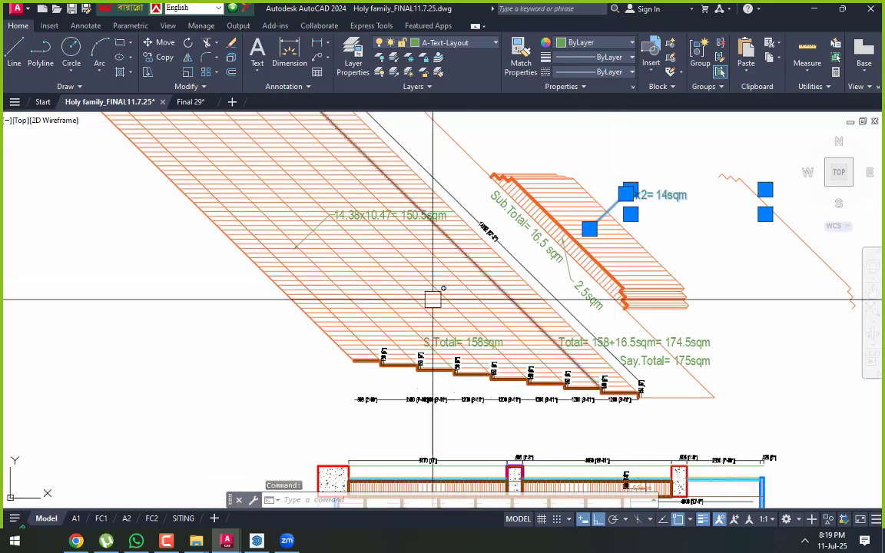
pyautogui.scroll(-2, 402, 311)
pyautogui.scroll(3, 407, 328)
pyautogui.scroll(2, 392, 337)
pyautogui.moveTo(392, 339); pyautogui.dragTo(346, 321, button='middle')
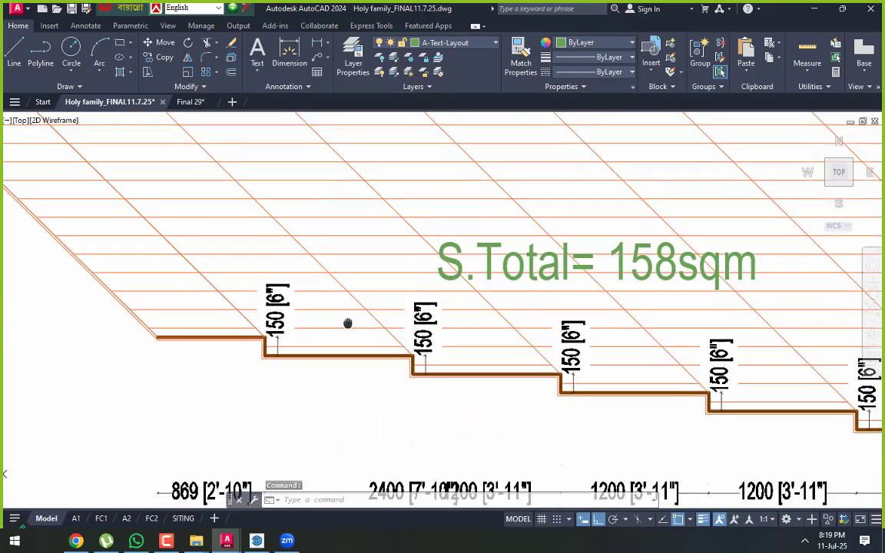
pyautogui.scroll(-1, 454, 316)
pyautogui.scroll(-5, 377, 311)
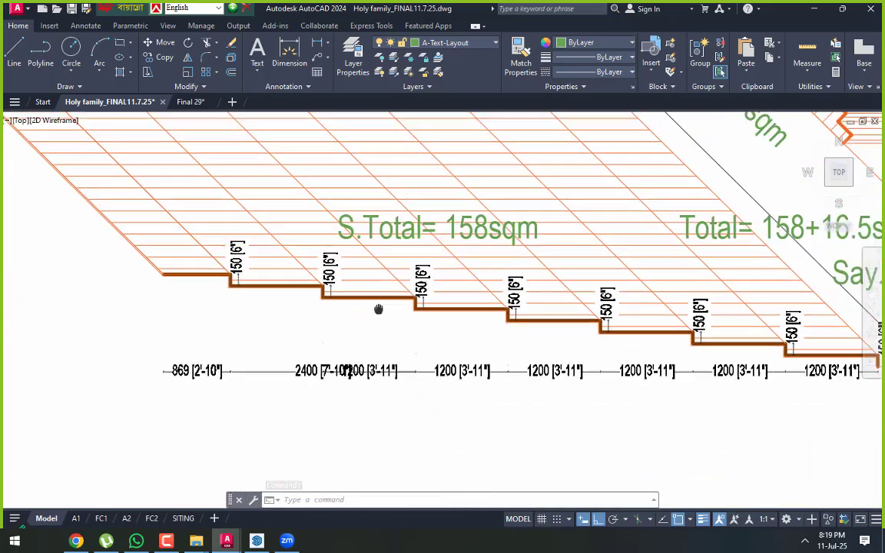
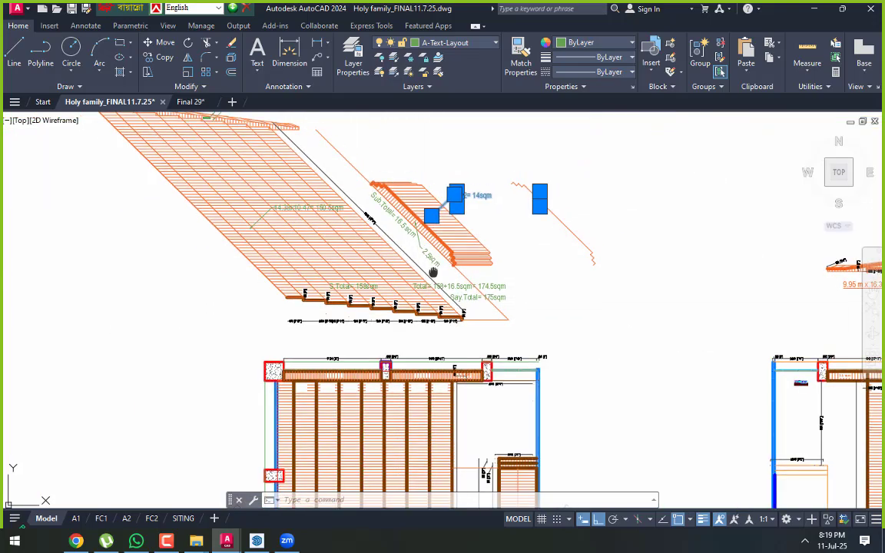
# Compare room 602's wood work estimation plan, including its stage step dimensions, with the seating plan below
pyautogui.moveTo(430, 273)
pyautogui.mouseDown(button='middle')
pyautogui.moveTo(412, 311)
pyautogui.moveTo(438, 279)
pyautogui.mouseUp(button='middle')
pyautogui.scroll(3, 413, 311)
pyautogui.scroll(2, 415, 314)
pyautogui.scroll(-8, 490, 285)
pyautogui.moveTo(474, 413); pyautogui.dragTo(449, 311, button='middle')
pyautogui.scroll(4, 448, 311)
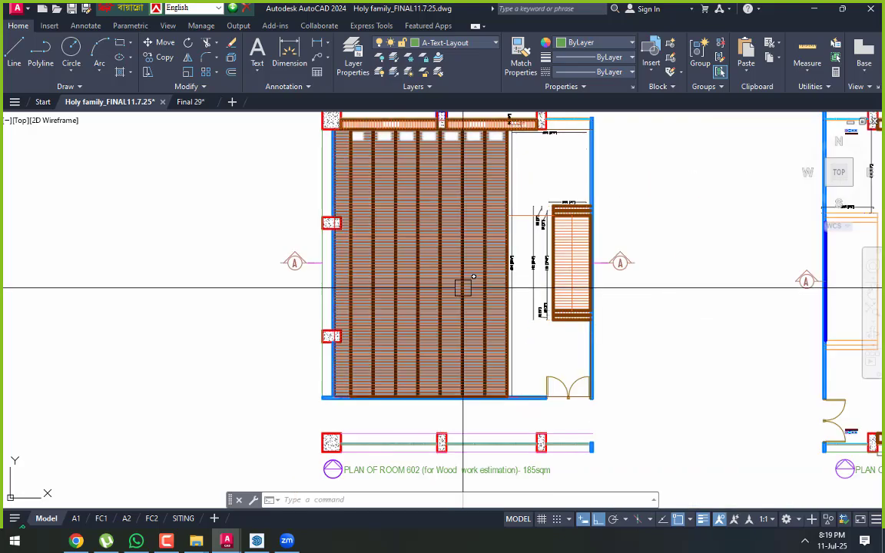
pyautogui.scroll(-5, 445, 266)
pyautogui.scroll(6, 459, 403)
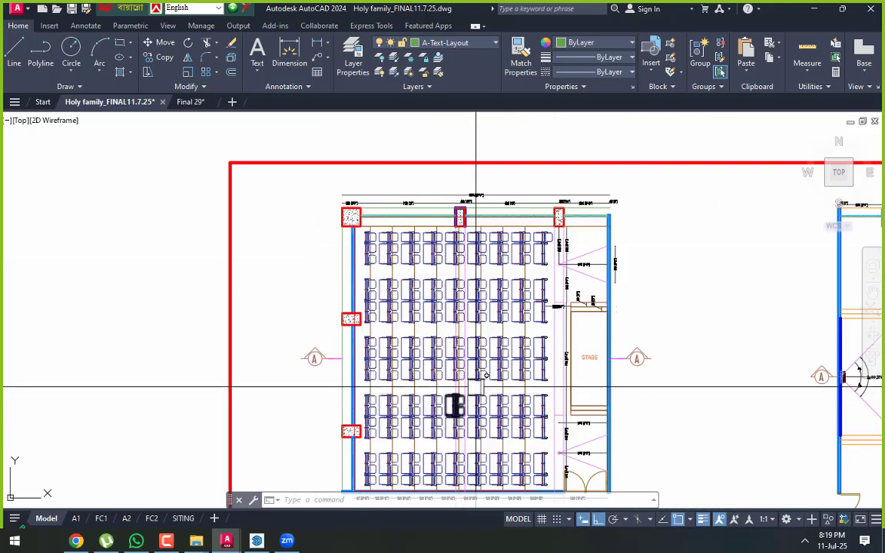
pyautogui.scroll(-4, 476, 361)
pyautogui.scroll(5, 479, 297)
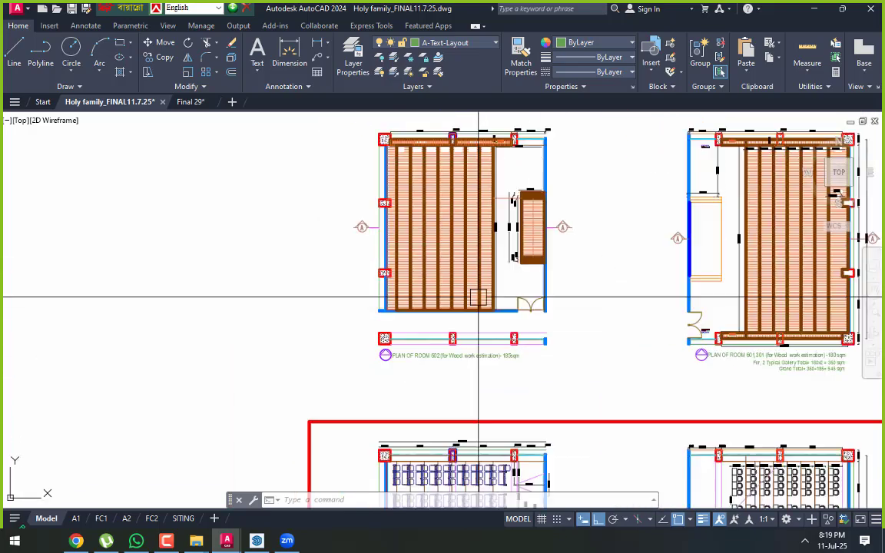
# Examine the stepped floor's riser and tread dimensions and the gallery area calculations above room 602's wood work estimation plan
pyautogui.scroll(4, 482, 275)
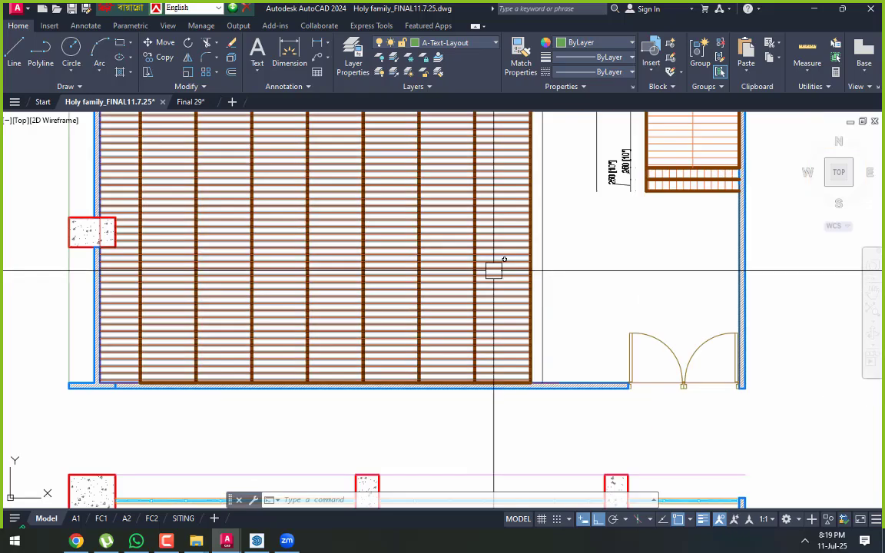
pyautogui.scroll(-3, 493, 270)
pyautogui.moveTo(411, 288); pyautogui.dragTo(411, 353, button='middle')
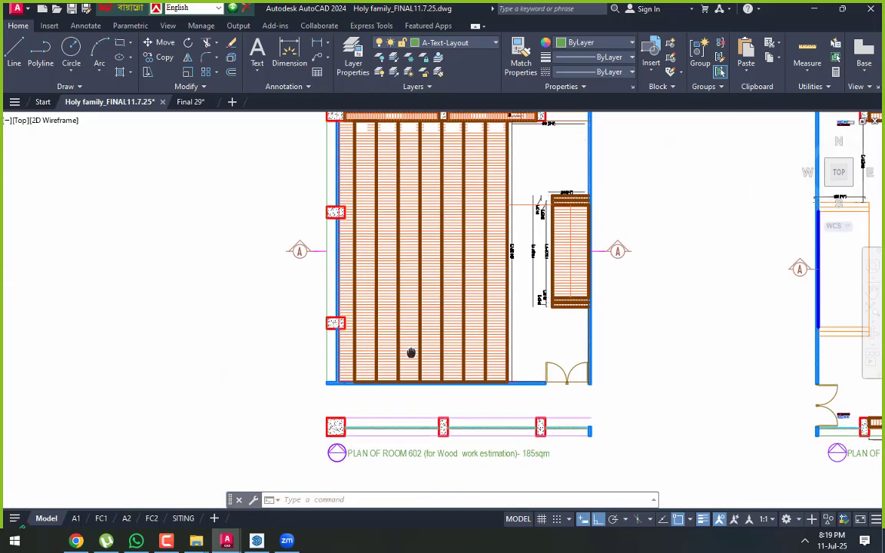
pyautogui.moveTo(457, 271)
pyautogui.mouseDown(button='middle')
pyautogui.moveTo(437, 350)
pyautogui.moveTo(442, 407)
pyautogui.mouseUp(button='middle')
pyautogui.scroll(4, 350, 250)
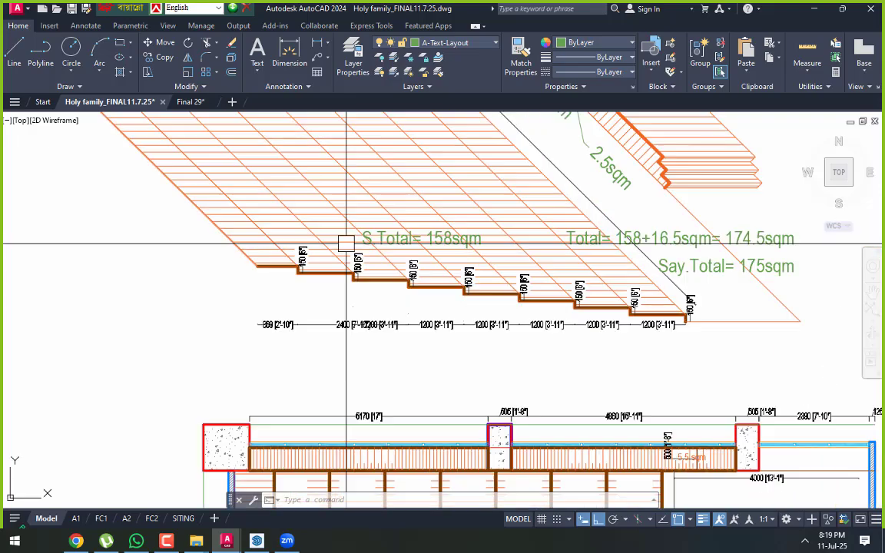
pyautogui.scroll(2, 387, 258)
pyautogui.moveTo(380, 269); pyautogui.dragTo(273, 276, button='middle')
pyautogui.scroll(-2, 267, 275)
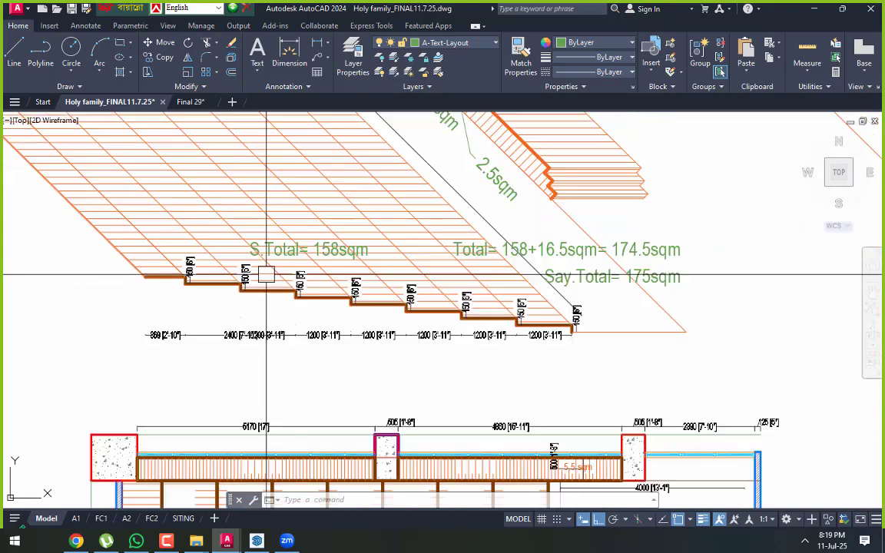
pyautogui.moveTo(338, 312); pyautogui.dragTo(349, 342, button='middle')
pyautogui.scroll(-7, 350, 330)
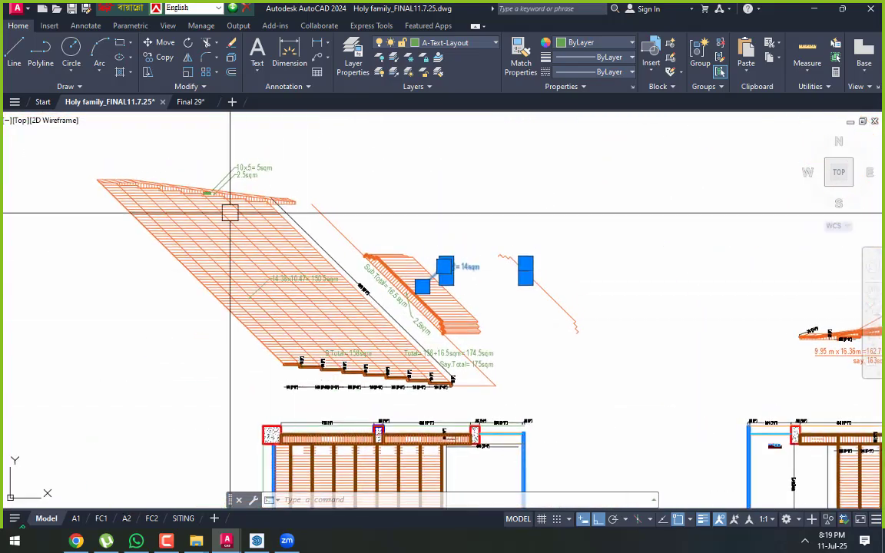
pyautogui.scroll(4, 219, 203)
pyautogui.moveTo(215, 202); pyautogui.dragTo(215, 213, button='middle')
pyautogui.scroll(-4, 312, 204)
pyautogui.moveTo(393, 277); pyautogui.dragTo(404, 222, button='middle')
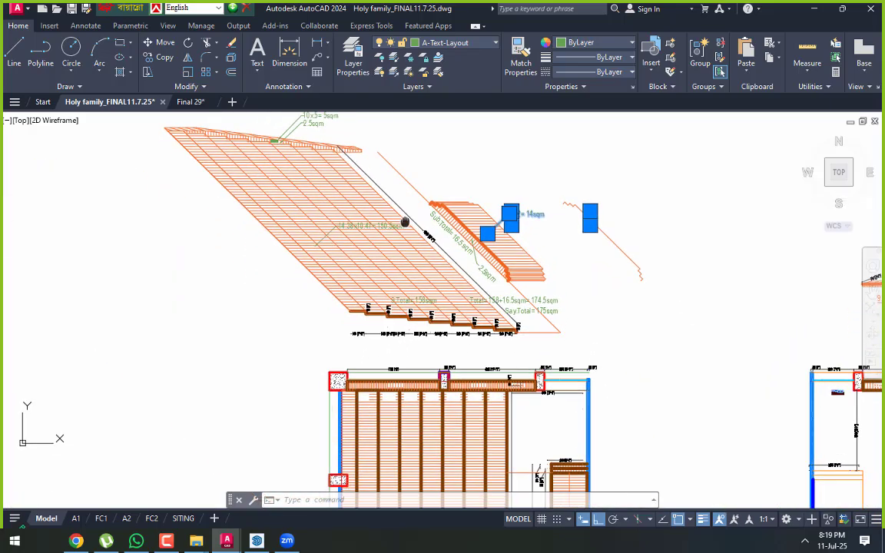
# Examine the stage's wood area labels and subtotal beside the gallery drawing for room 602
pyautogui.moveTo(645, 229)
pyautogui.mouseDown(button='middle')
pyautogui.moveTo(455, 199)
pyautogui.moveTo(459, 136)
pyautogui.mouseUp(button='middle')
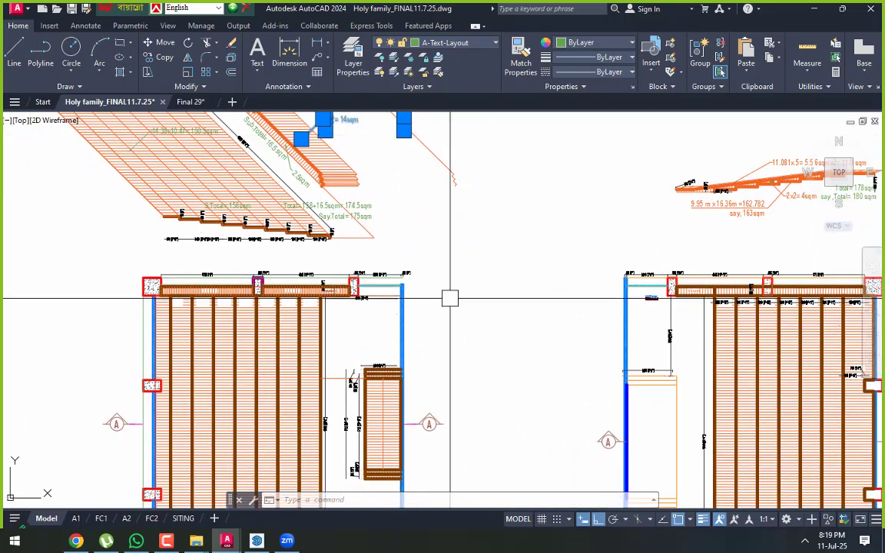
pyautogui.scroll(6, 376, 294)
pyautogui.moveTo(371, 276)
pyautogui.mouseDown(button='middle')
pyautogui.moveTo(452, 290)
pyautogui.moveTo(480, 391)
pyautogui.mouseUp(button='middle')
pyautogui.scroll(2, 471, 280)
pyautogui.scroll(-6, 470, 280)
pyautogui.moveTo(405, 171); pyautogui.dragTo(398, 258, button='middle')
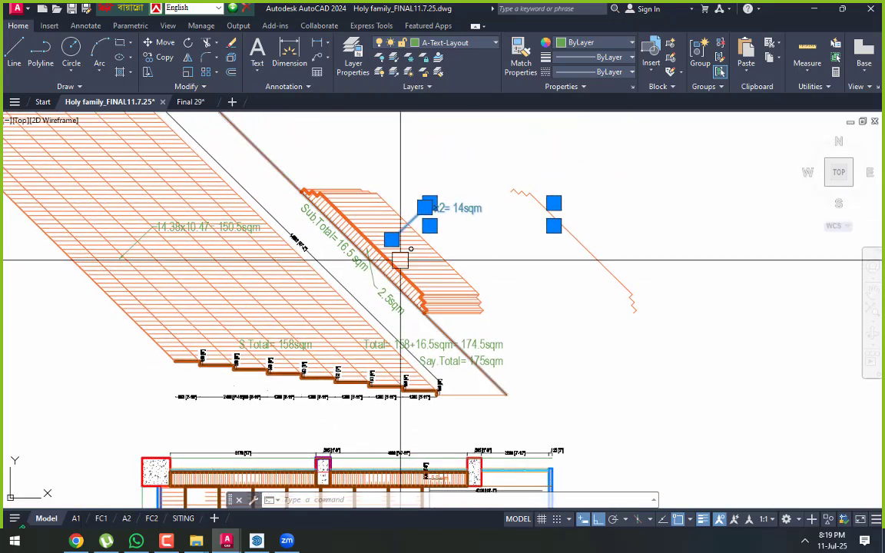
pyautogui.scroll(4, 395, 221)
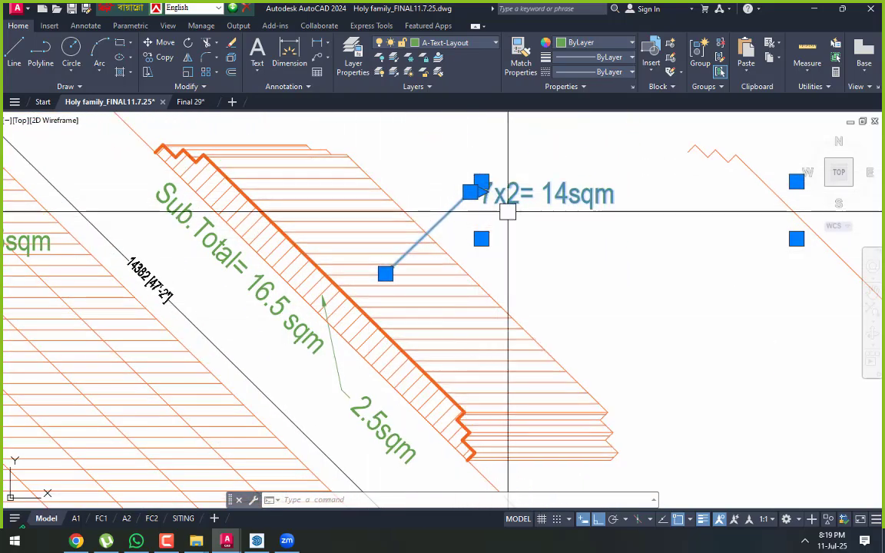
pyautogui.scroll(-3, 492, 219)
pyautogui.scroll(3, 369, 261)
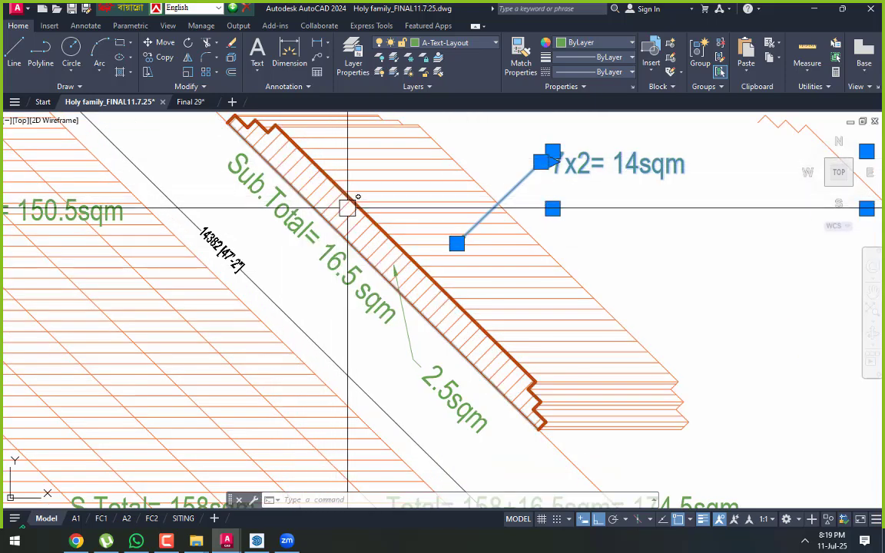
pyautogui.moveTo(394, 272); pyautogui.dragTo(443, 320, button='middle')
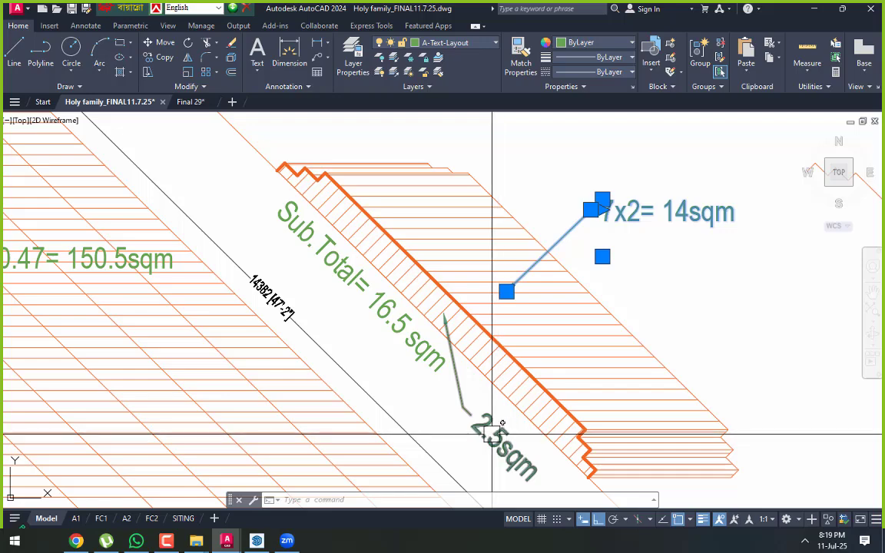
pyautogui.scroll(-5, 499, 316)
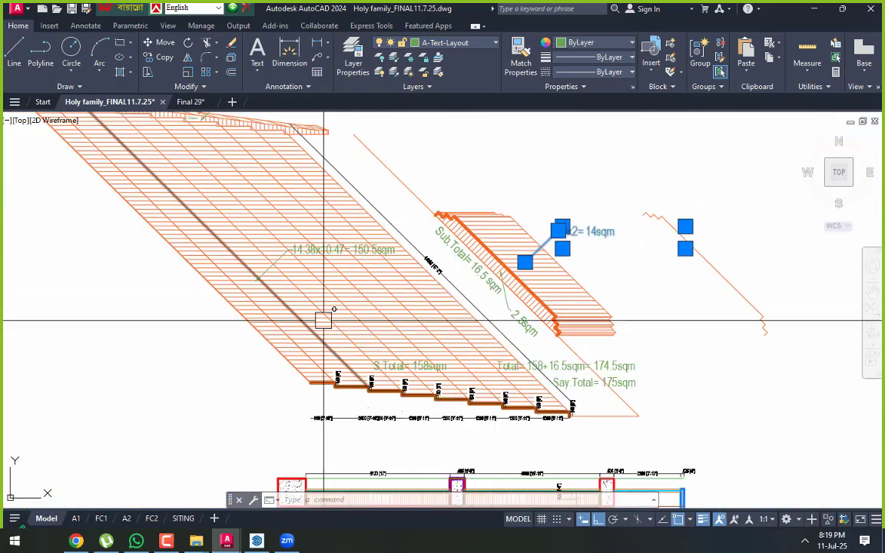
# Check the gallery's wood area subtotal against the area labels along the upper edge of its drawing
pyautogui.scroll(5, 311, 379)
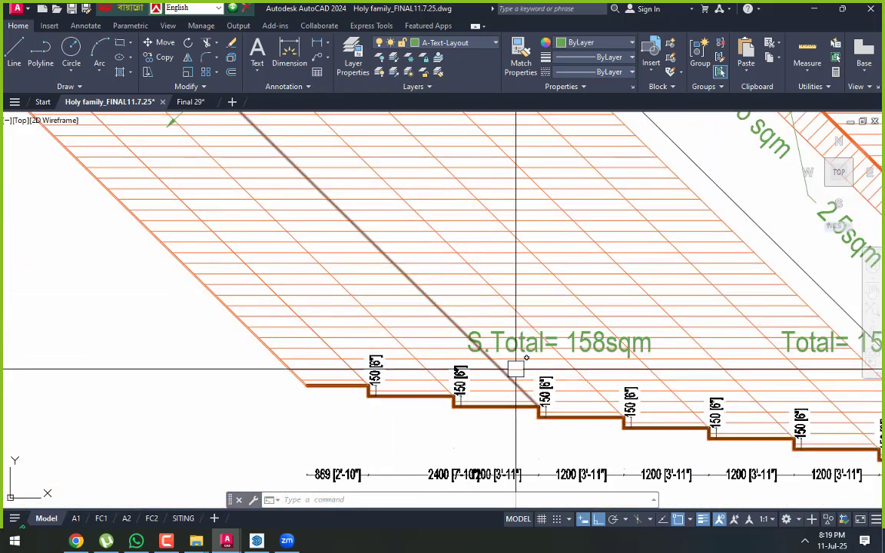
pyautogui.scroll(-5, 516, 369)
pyautogui.scroll(5, 497, 361)
pyautogui.scroll(2, 573, 367)
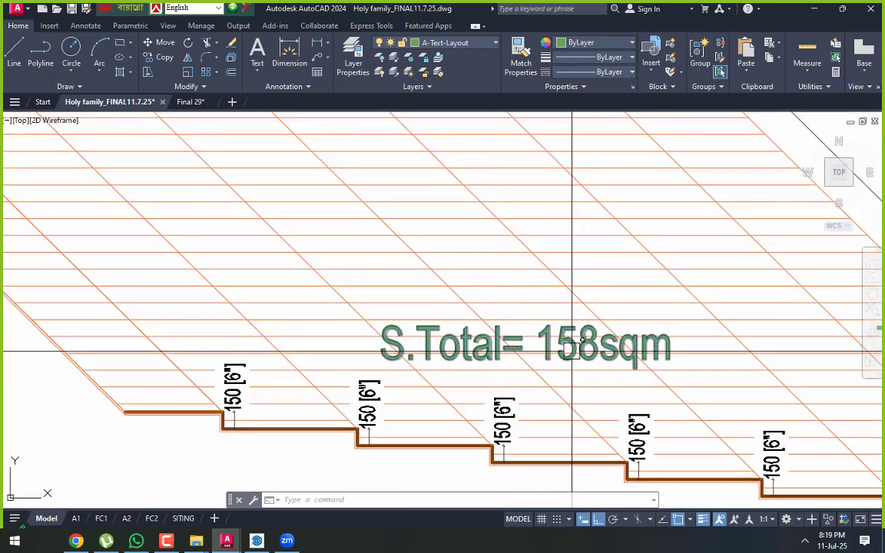
pyautogui.scroll(-4, 573, 367)
pyautogui.scroll(-3, 450, 260)
pyautogui.scroll(2, 509, 257)
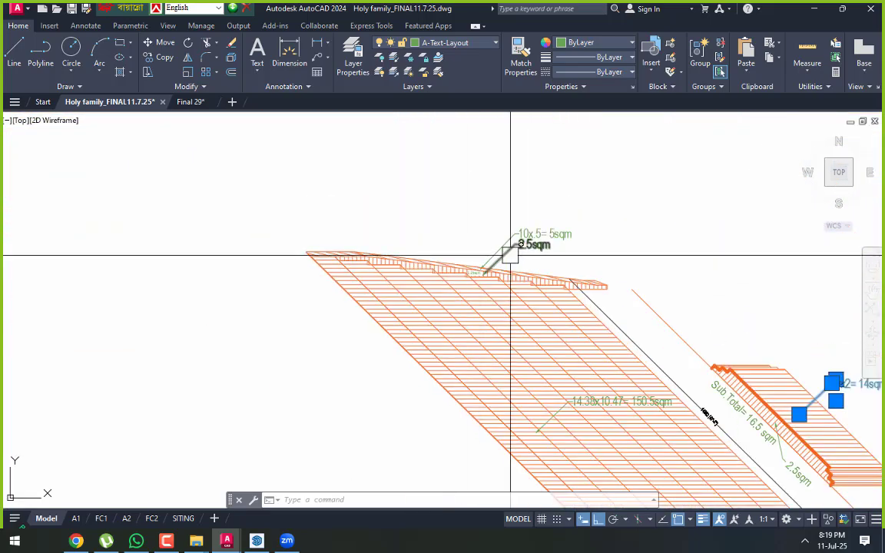
pyautogui.scroll(4, 300, 312)
pyautogui.scroll(-1, 411, 327)
pyautogui.scroll(-2, 539, 345)
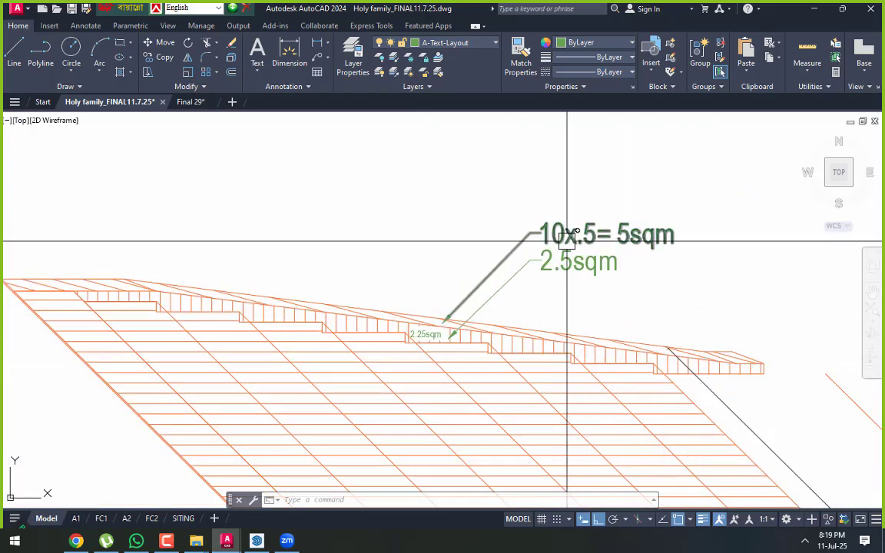
pyautogui.scroll(-4, 633, 270)
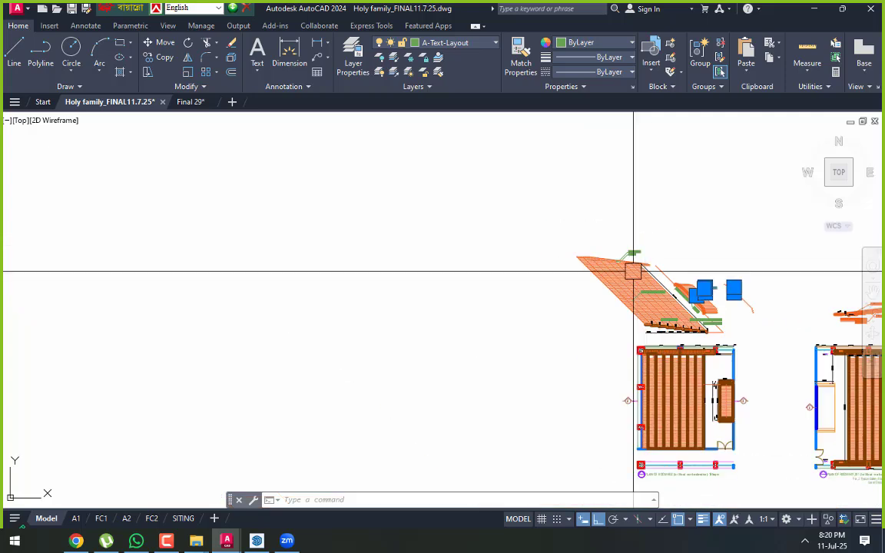
# Switch to SketchUp and inspect the stepped seating, desks and stage inside the sectioned lecture hall model
pyautogui.click(258, 541)
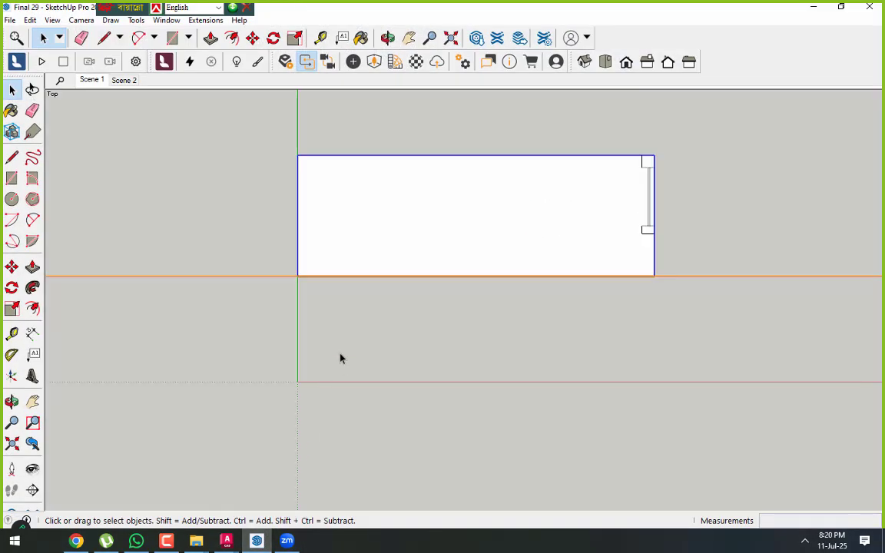
pyautogui.scroll(2, 435, 225)
pyautogui.moveTo(435, 225); pyautogui.dragTo(508, 77, button='middle')
pyautogui.scroll(6, 420, 288)
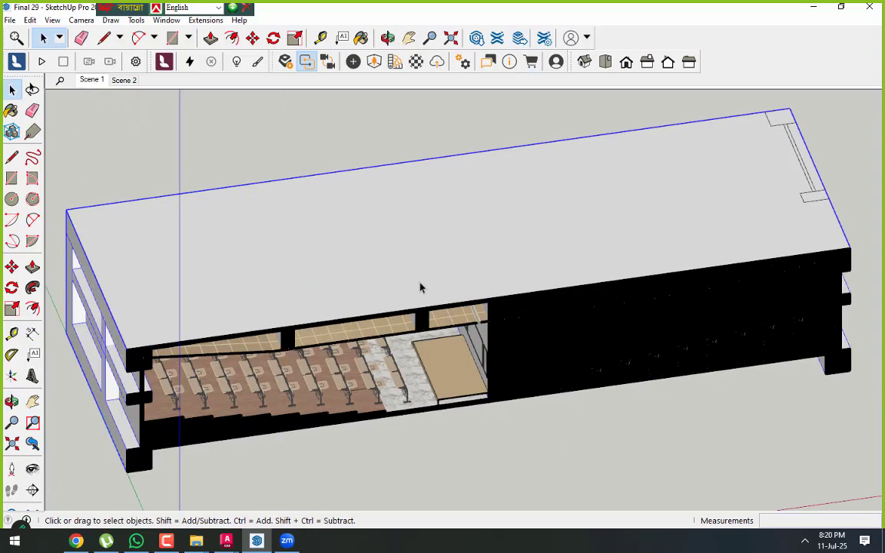
pyautogui.moveTo(398, 346)
pyautogui.mouseDown(button='middle')
pyautogui.moveTo(395, 185)
pyautogui.moveTo(423, 227)
pyautogui.mouseUp(button='middle')
pyautogui.scroll(6, 461, 232)
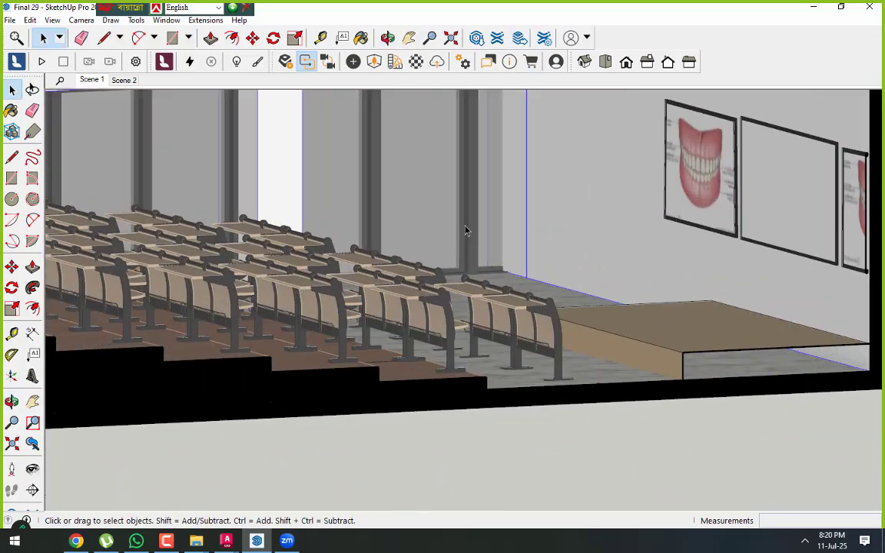
pyautogui.moveTo(447, 265)
pyautogui.mouseDown(button='middle')
pyautogui.moveTo(436, 273)
pyautogui.moveTo(237, 282)
pyautogui.mouseUp(button='middle')
pyautogui.scroll(7, 192, 214)
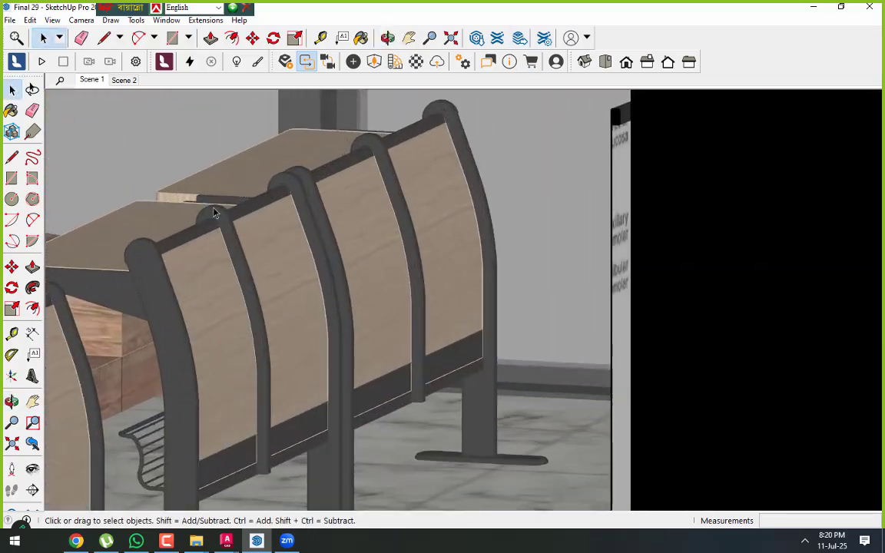
pyautogui.moveTo(490, 281); pyautogui.dragTo(357, 376, button='middle')
pyautogui.moveTo(357, 376); pyautogui.dragTo(668, 198)
# Show the model in isometric view and hide the section plane around the lecture hall
pyautogui.press('space')
pyautogui.click(606, 68)
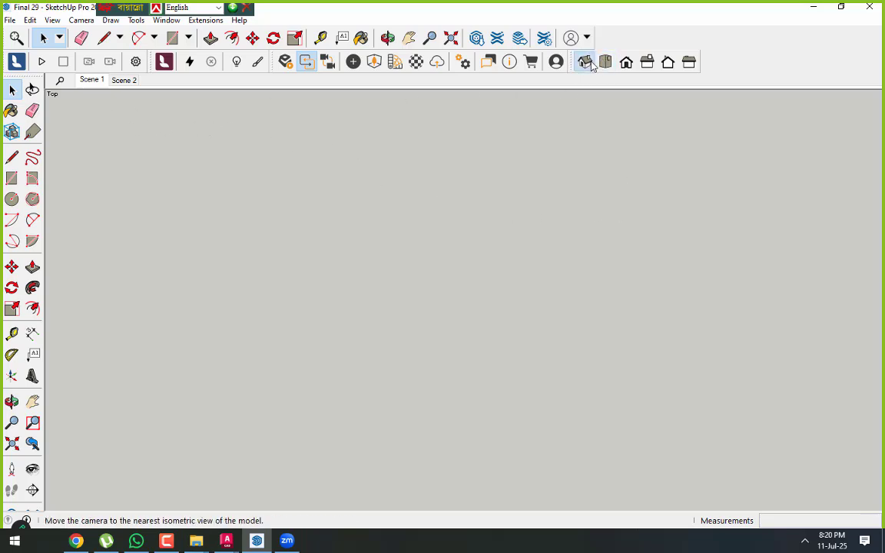
pyautogui.scroll(-5, 493, 233)
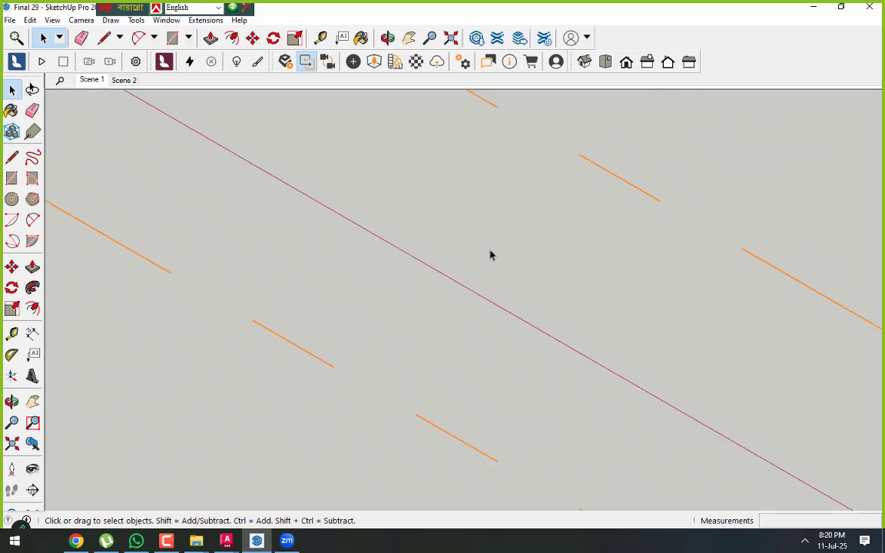
pyautogui.click(505, 243)
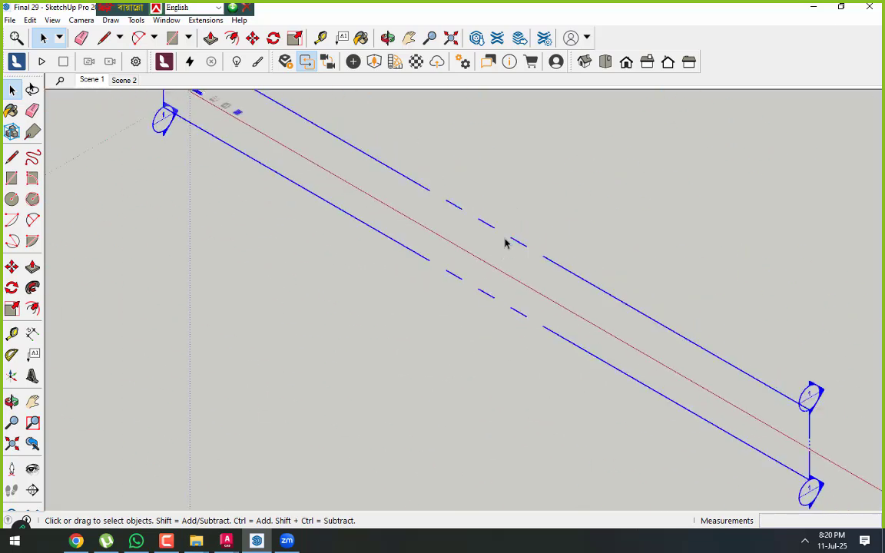
pyautogui.rightClick(505, 243)
pyautogui.click(525, 270)
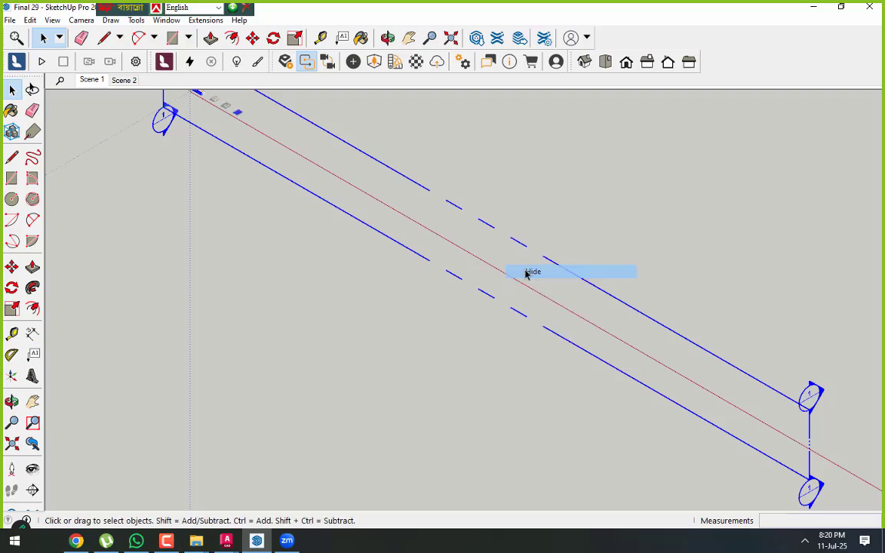
pyautogui.scroll(8, 353, 206)
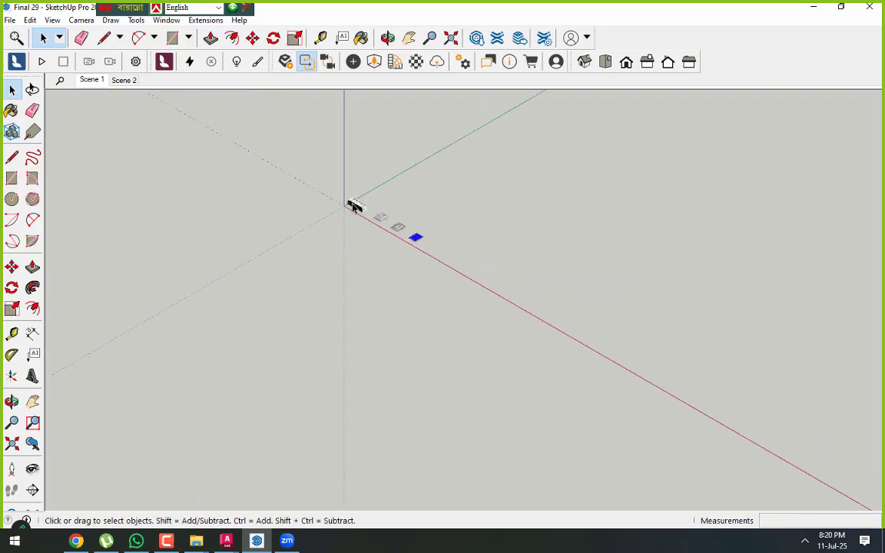
# Open the wooden stepped platform group beside the front-row seats for editing in the sectioned auditorium model
pyautogui.scroll(10, 351, 217)
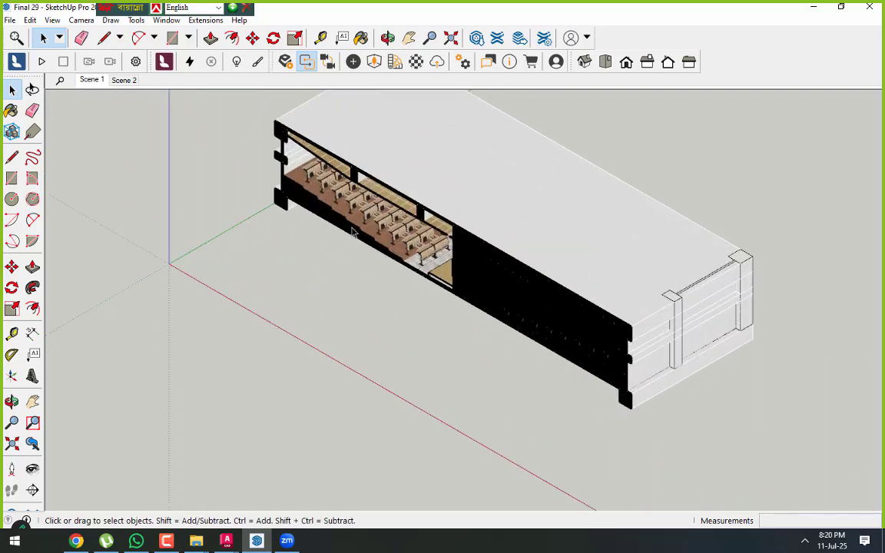
pyautogui.moveTo(355, 237); pyautogui.dragTo(507, 107, button='middle')
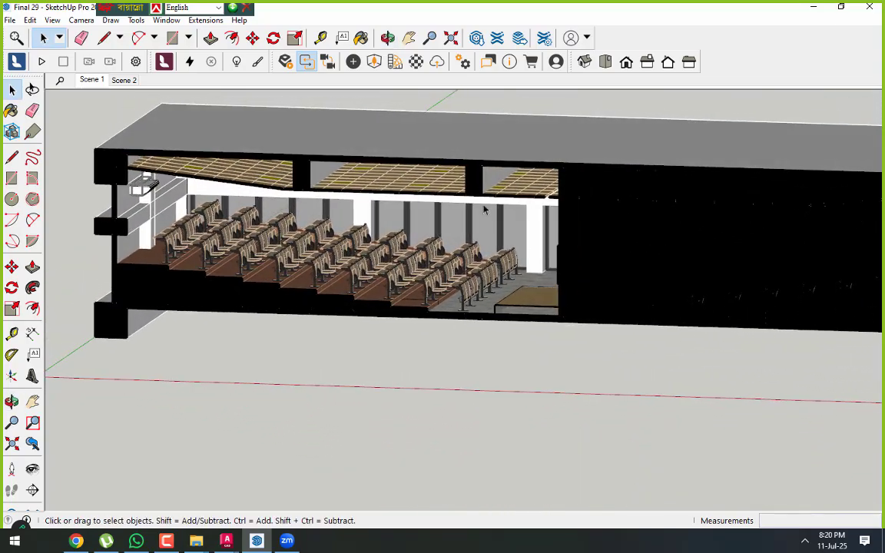
pyautogui.scroll(8, 465, 313)
pyautogui.moveTo(465, 314); pyautogui.dragTo(511, 326, button='middle')
pyautogui.scroll(5, 183, 313)
pyautogui.moveTo(551, 286); pyautogui.dragTo(523, 293, button='middle')
pyautogui.scroll(5, 691, 325)
pyautogui.moveTo(691, 325); pyautogui.dragTo(709, 350, button='middle')
pyautogui.scroll(2, 706, 350)
pyautogui.click(705, 349)
pyautogui.doubleClick(705, 350)
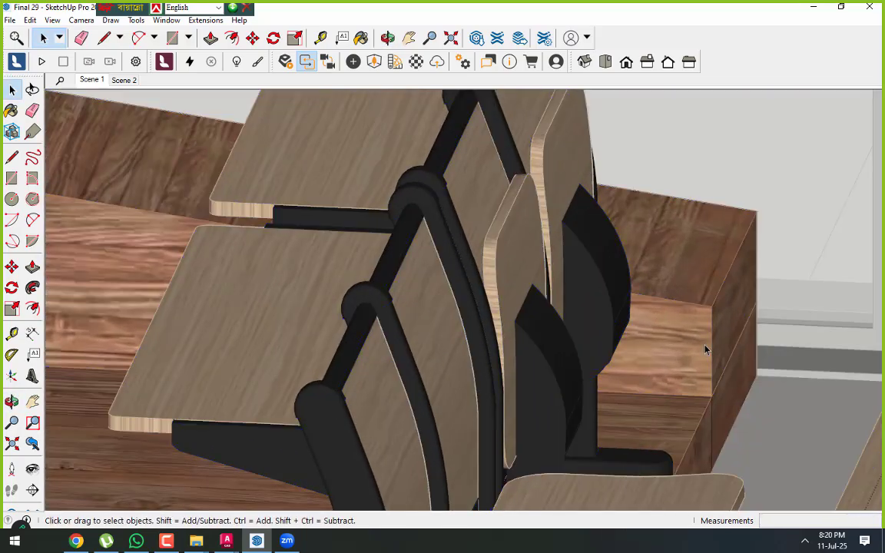
pyautogui.tripleClick(705, 349)
# Push/Pull the upper and lower end faces of the wooden side ledge along the window wall about 1228 mm, out to the white column
pyautogui.click(730, 332)
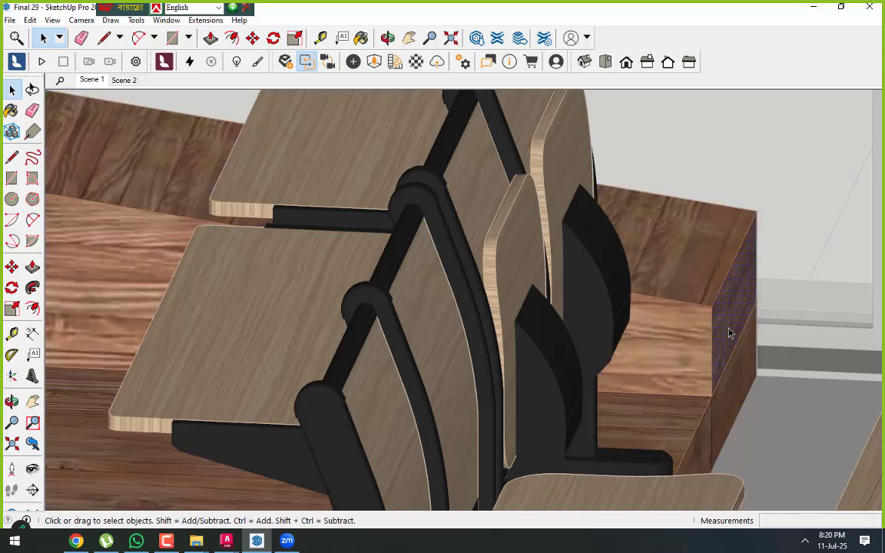
pyautogui.click(218, 38)
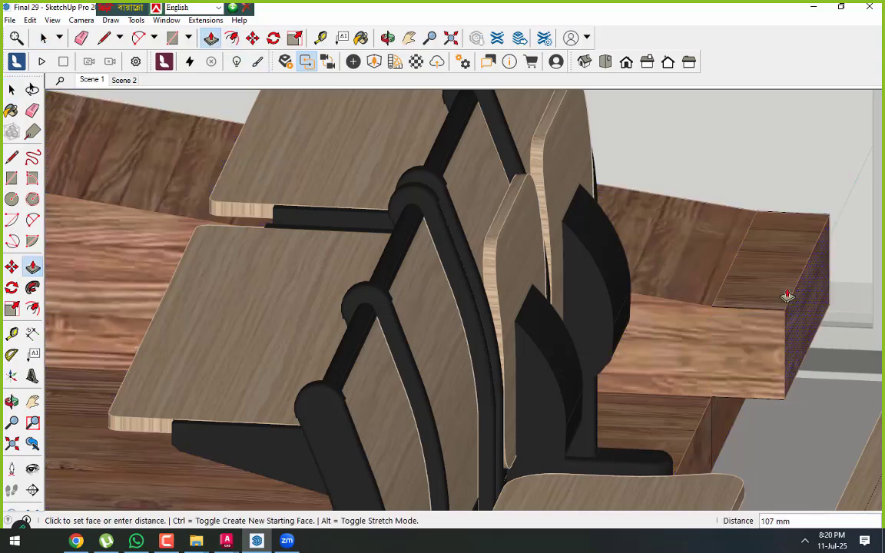
pyautogui.moveTo(786, 297); pyautogui.dragTo(530, 255, button='middle')
pyautogui.scroll(-4, 464, 281)
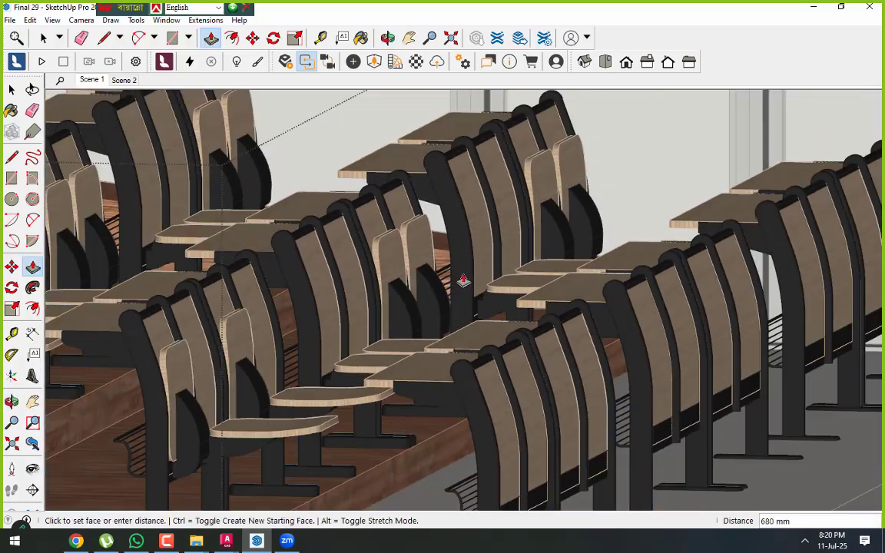
pyautogui.moveTo(464, 280); pyautogui.dragTo(510, 331, button='middle')
pyautogui.scroll(2, 511, 330)
pyautogui.scroll(-5, 561, 326)
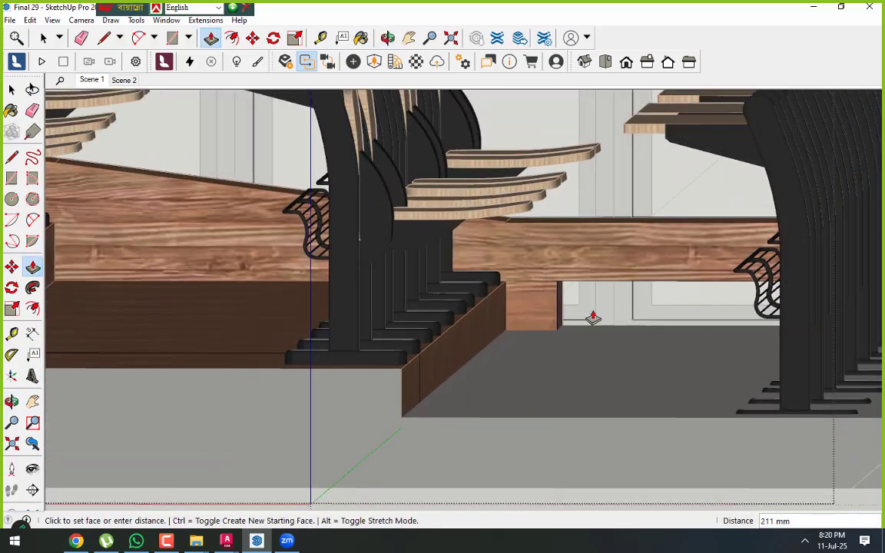
pyautogui.moveTo(574, 306); pyautogui.dragTo(723, 312, button='middle')
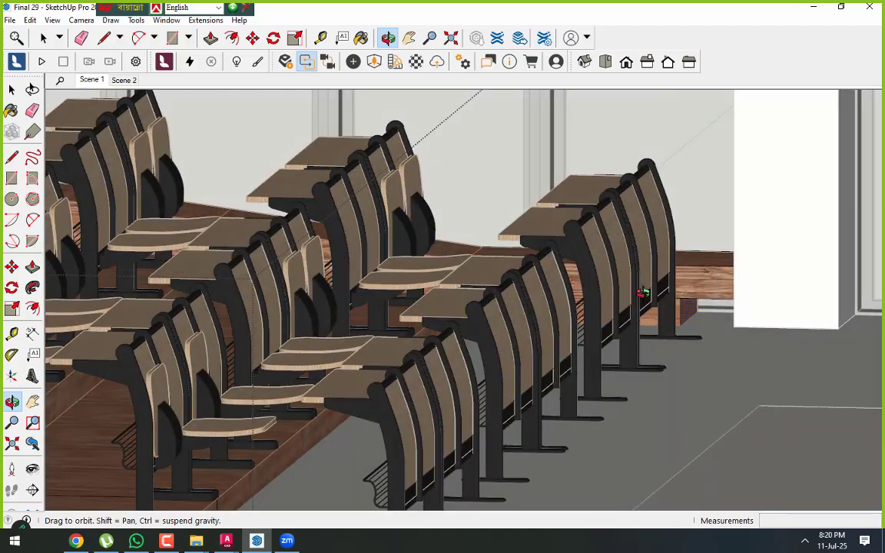
pyautogui.scroll(-2, 735, 326)
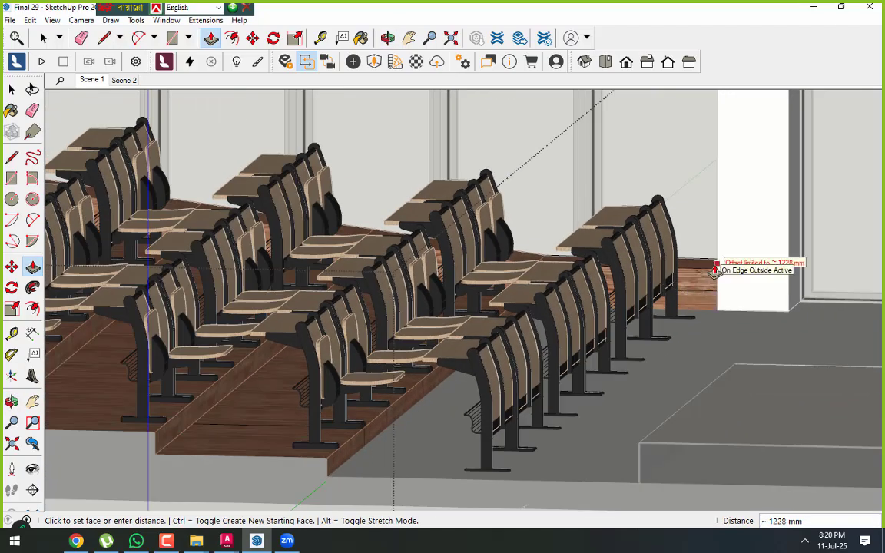
pyautogui.scroll(-2, 742, 278)
pyautogui.moveTo(742, 278)
pyautogui.mouseDown(button='middle')
pyautogui.moveTo(756, 253)
pyautogui.moveTo(753, 239)
pyautogui.moveTo(703, 265)
pyautogui.moveTo(737, 270)
pyautogui.moveTo(739, 284)
pyautogui.moveTo(705, 255)
pyautogui.moveTo(705, 273)
pyautogui.moveTo(553, 280)
pyautogui.moveTo(725, 305)
pyautogui.mouseUp(button='middle')
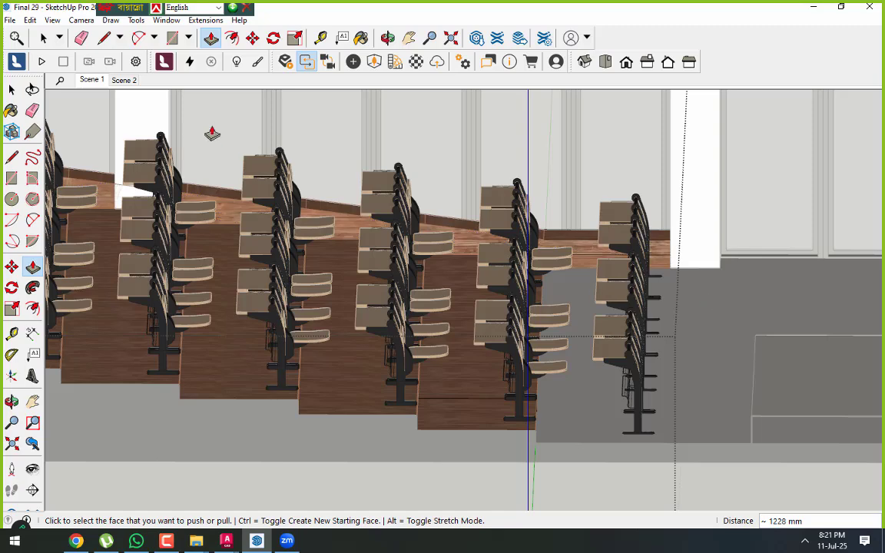
# Switch the camera from parallel projection to perspective and frame the auditorium interior through the section cut
pyautogui.click(81, 20)
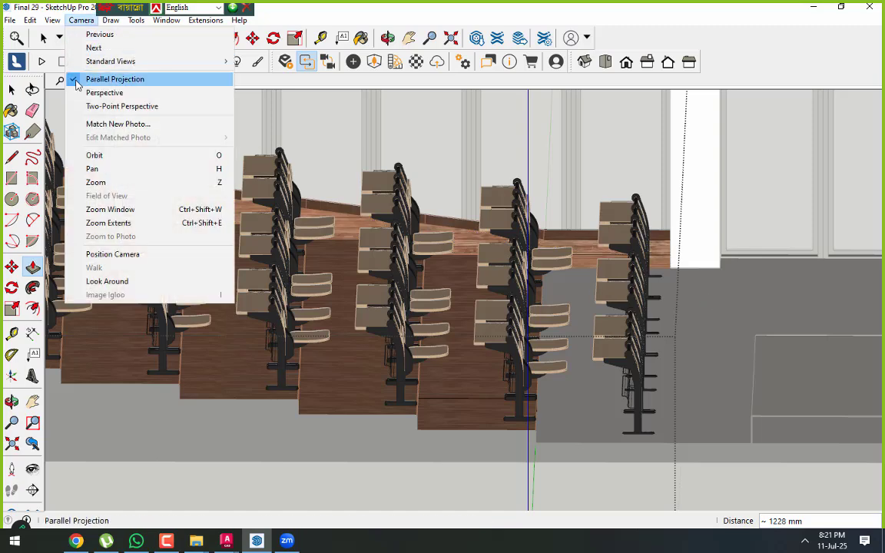
pyautogui.click(100, 93)
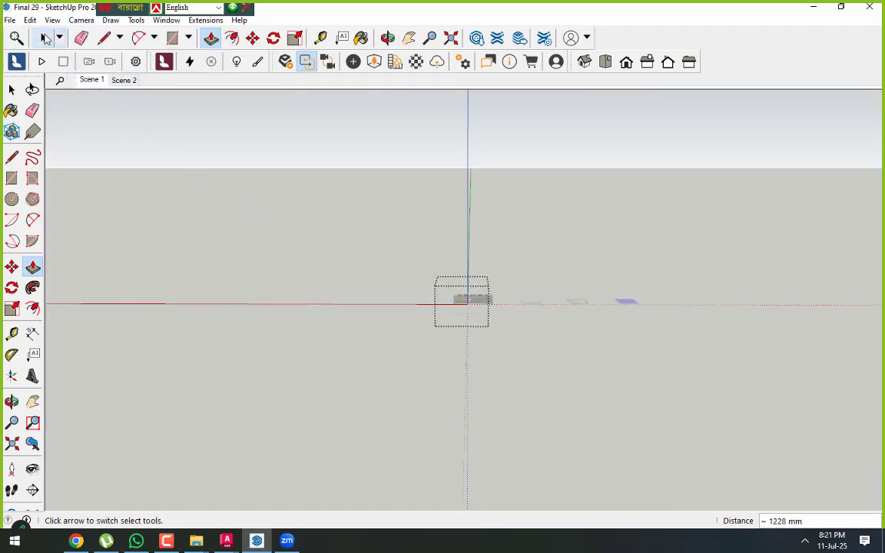
pyautogui.click(44, 38)
pyautogui.scroll(3, 453, 306)
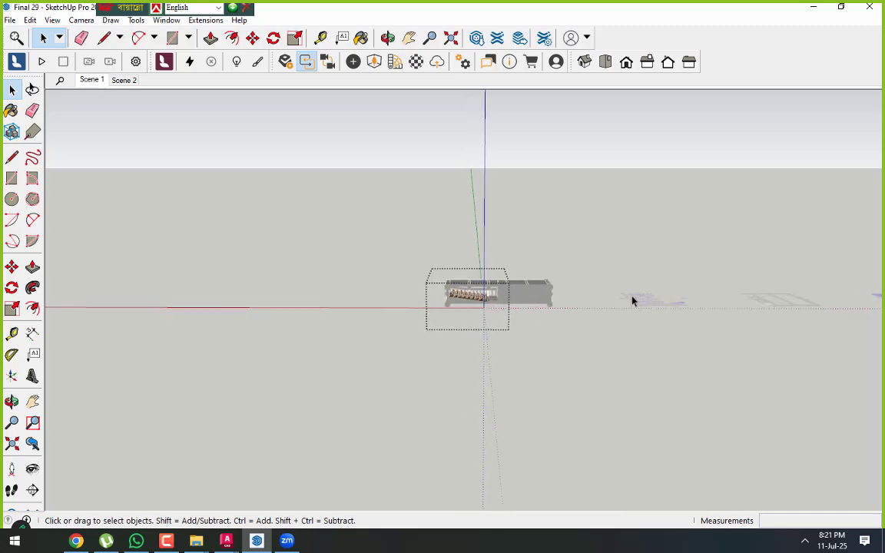
pyautogui.scroll(6, 584, 263)
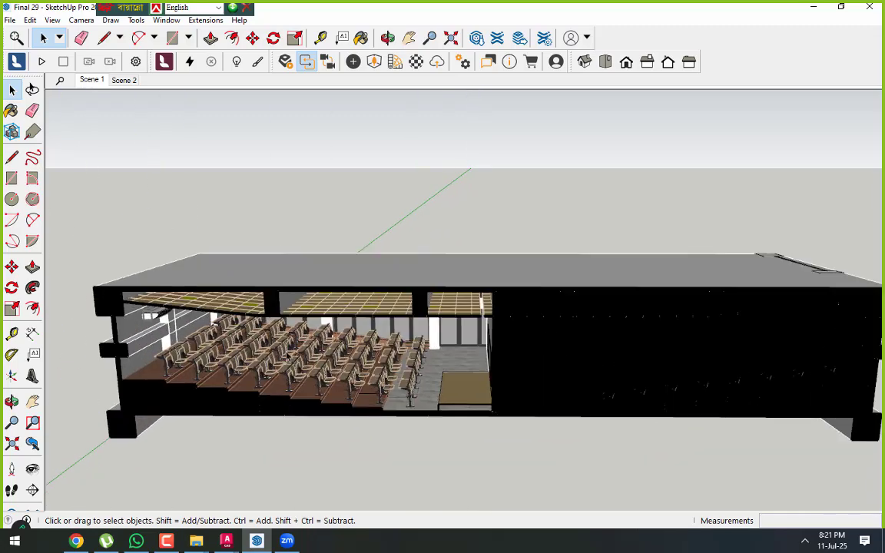
pyautogui.scroll(3, 288, 355)
pyautogui.moveTo(288, 355); pyautogui.dragTo(290, 327, button='middle')
pyautogui.scroll(3, 371, 321)
pyautogui.moveTo(374, 308); pyautogui.dragTo(264, 260, button='middle')
pyautogui.scroll(5, 282, 308)
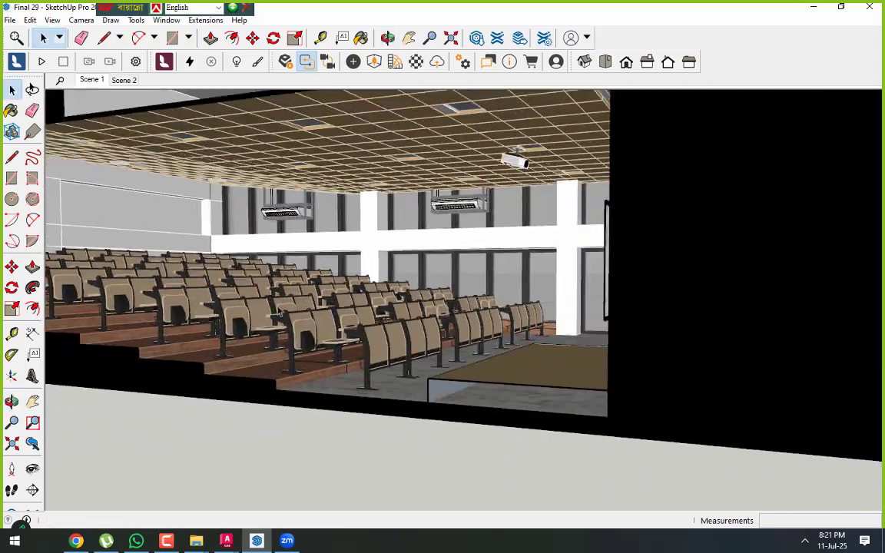
# Look over the Holy family_FINAL11.7.25 drawing in AutoCAD and return to the Final 29 model in a maximized SketchUp window
pyautogui.click(814, 7)
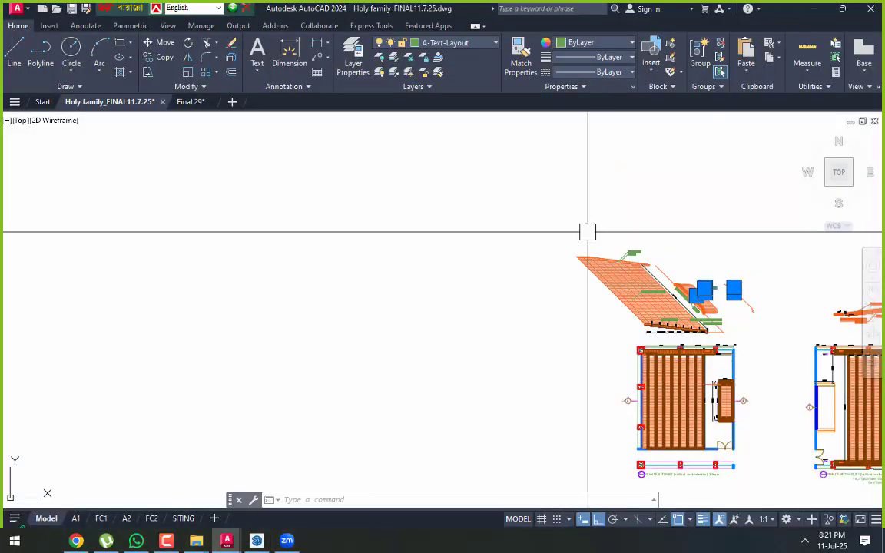
pyautogui.scroll(-5, 415, 245)
pyautogui.moveTo(496, 275); pyautogui.dragTo(418, 270, button='middle')
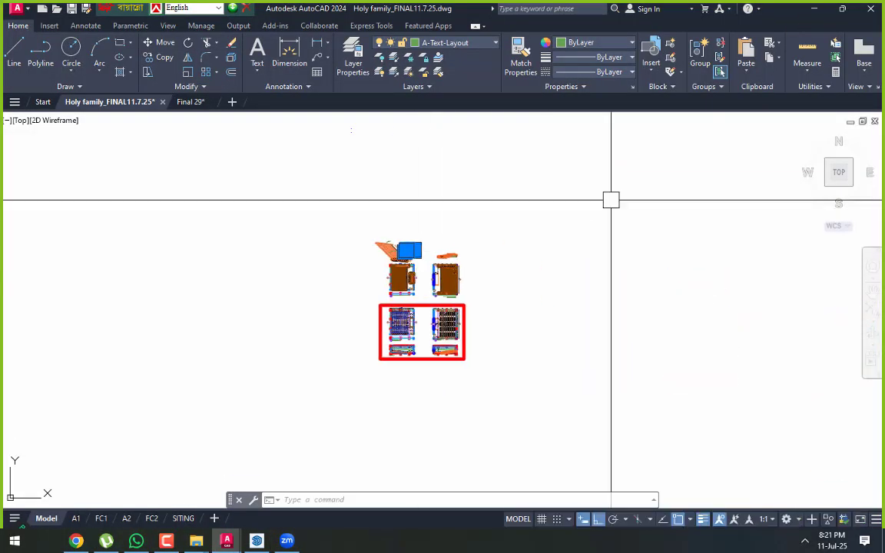
pyautogui.click(814, 8)
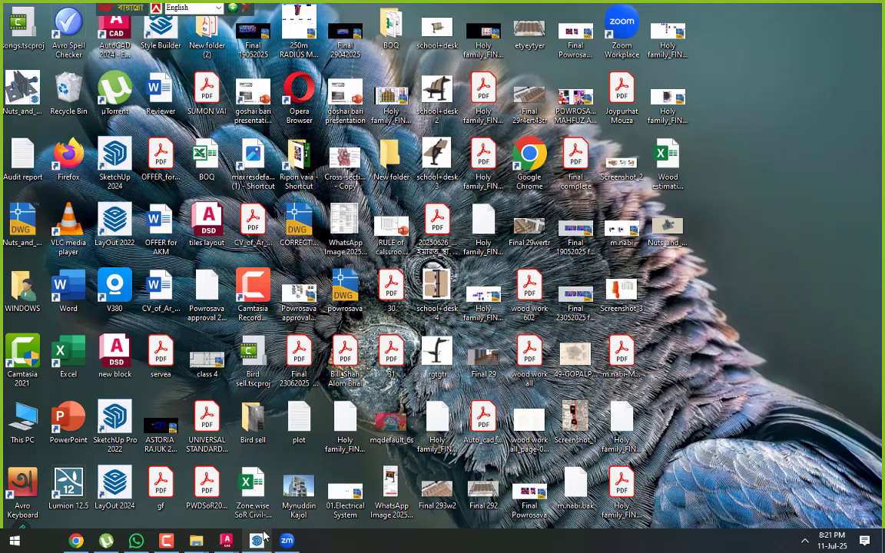
pyautogui.moveTo(257, 540)
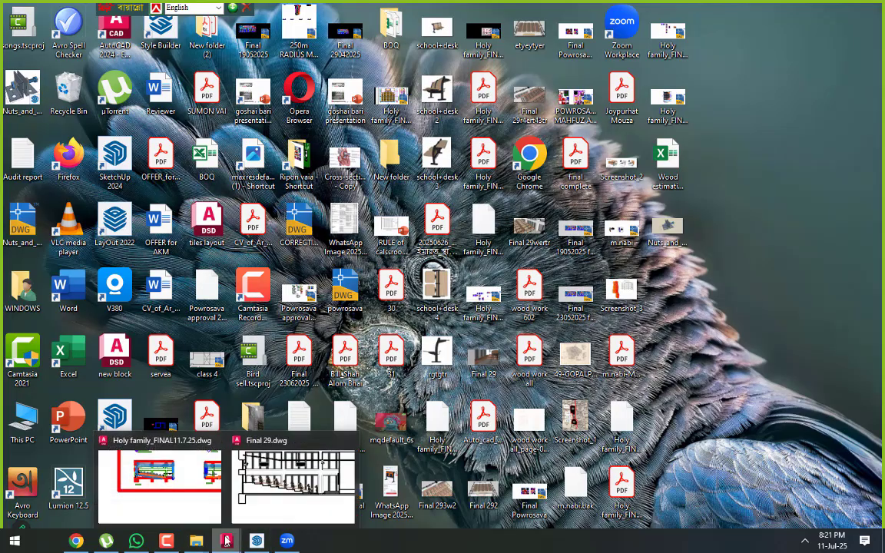
pyautogui.click(249, 501)
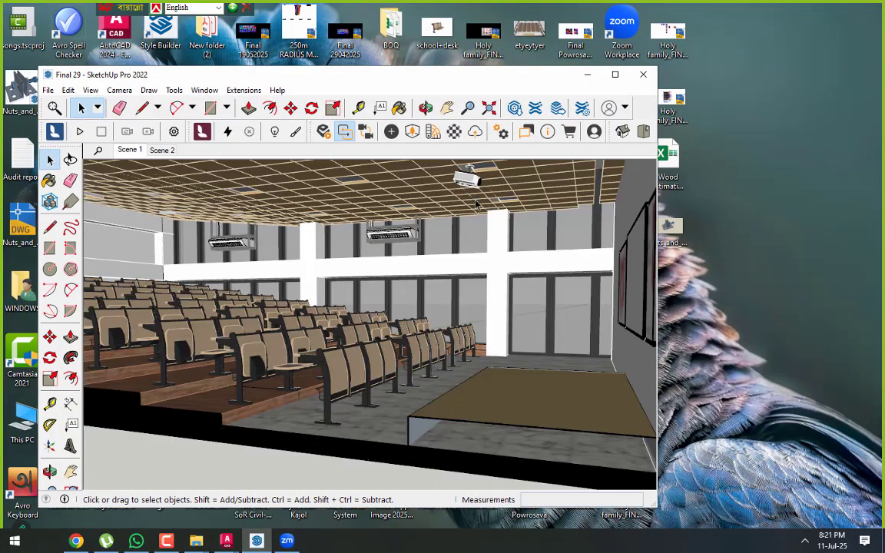
pyautogui.click(615, 74)
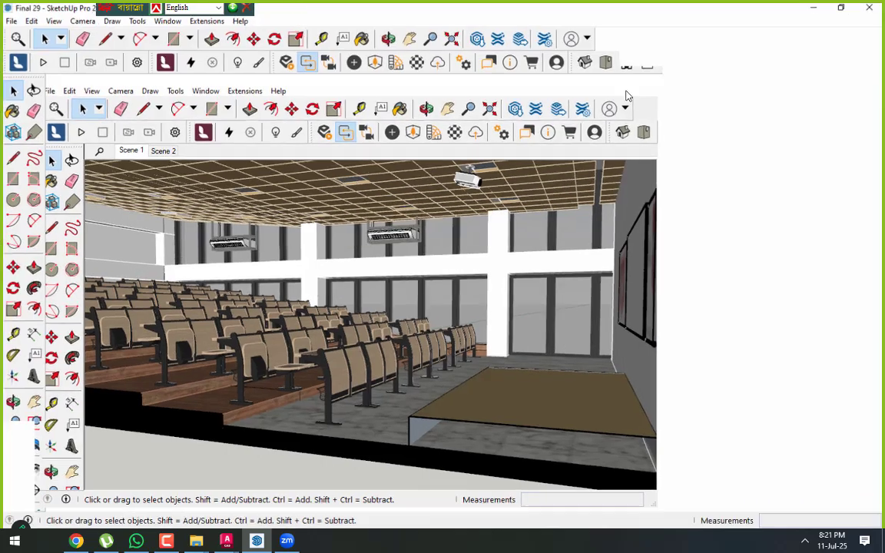
# Bring up the Nuts_and_Bolts model in its own SketchUp window and accept the file version notice
pyautogui.click(10, 20)
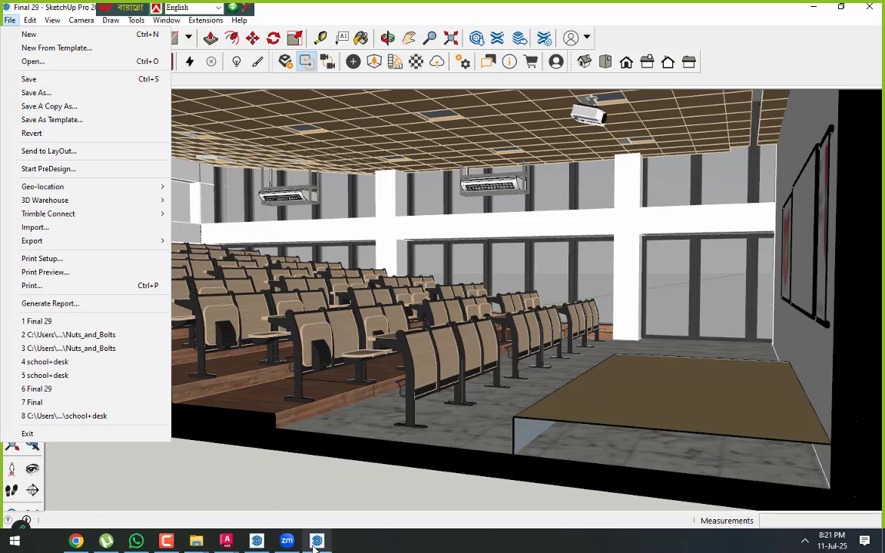
pyautogui.click(314, 542)
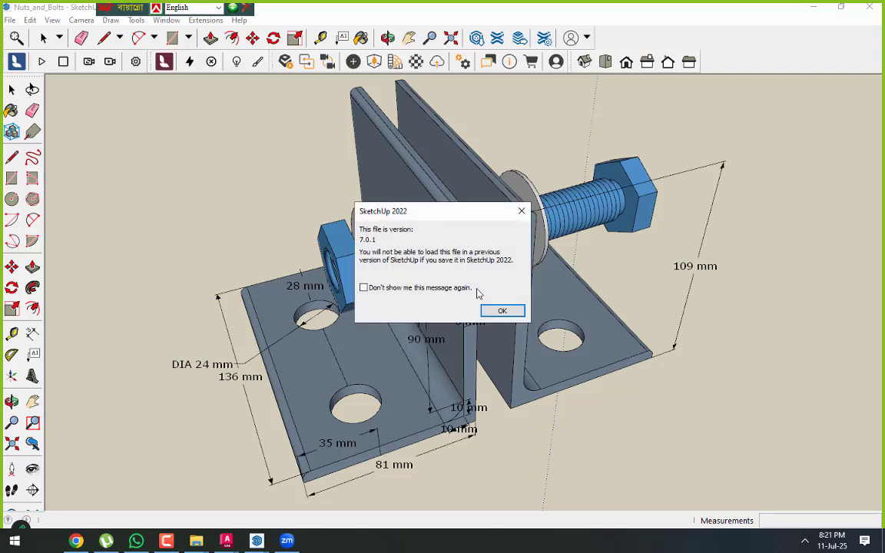
pyautogui.click(507, 310)
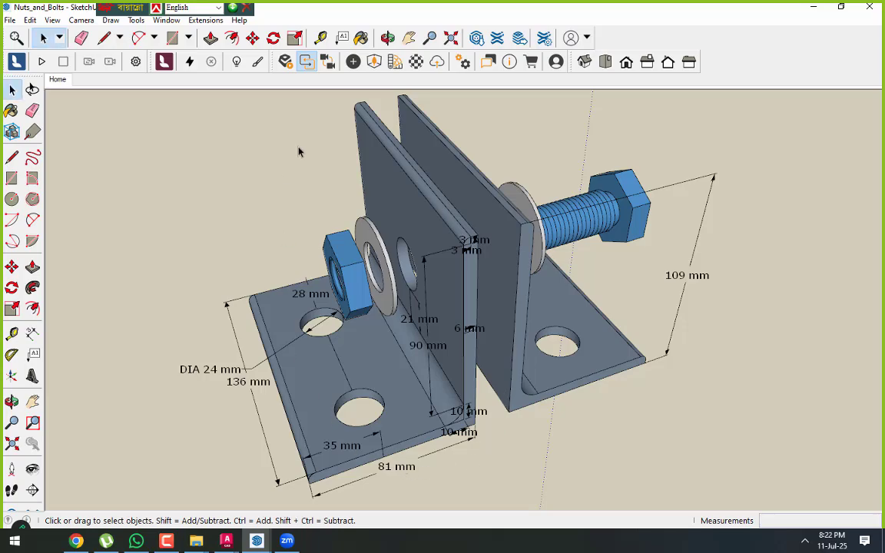
# Examine the twin angle brackets with their nut, washers, bolt, holes and dimensions from several angles and distances
pyautogui.moveTo(602, 451); pyautogui.dragTo(430, 367, button='middle')
pyautogui.scroll(-3, 529, 321)
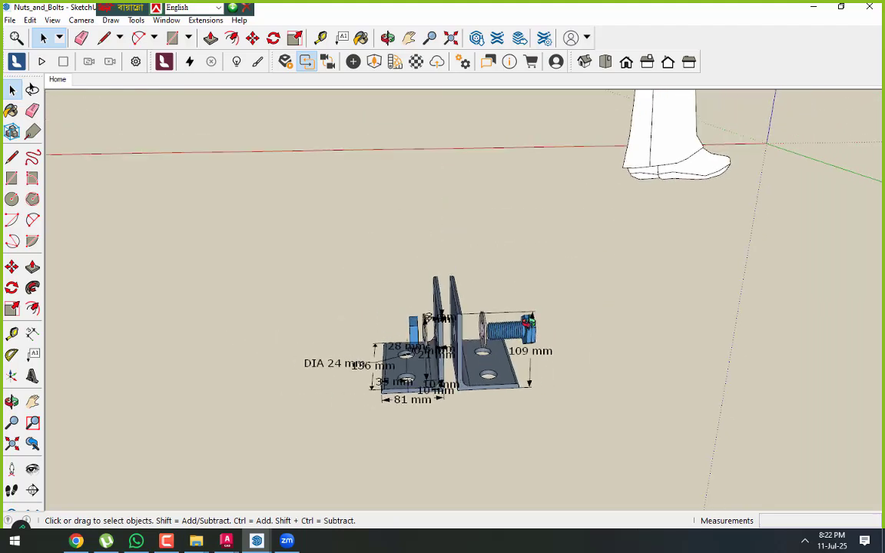
pyautogui.scroll(5, 446, 417)
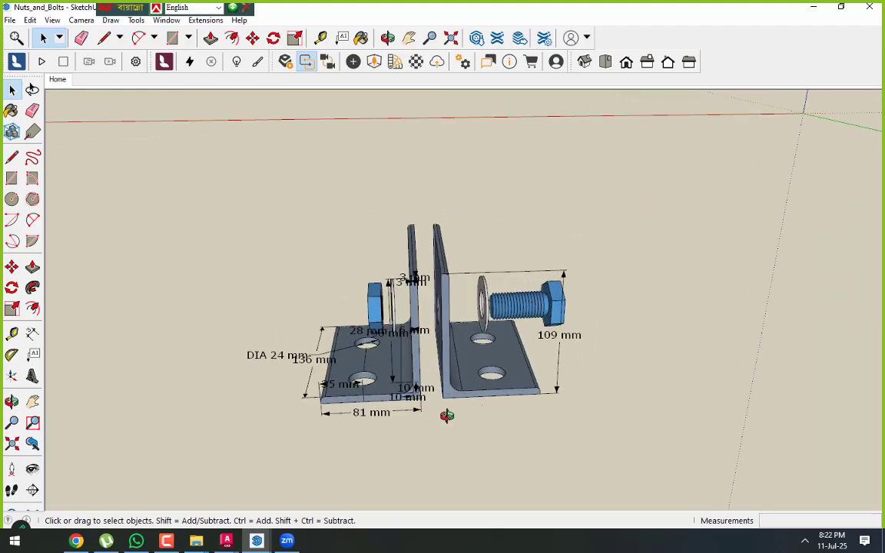
pyautogui.moveTo(411, 411); pyautogui.dragTo(454, 448, button='middle')
pyautogui.scroll(3, 367, 407)
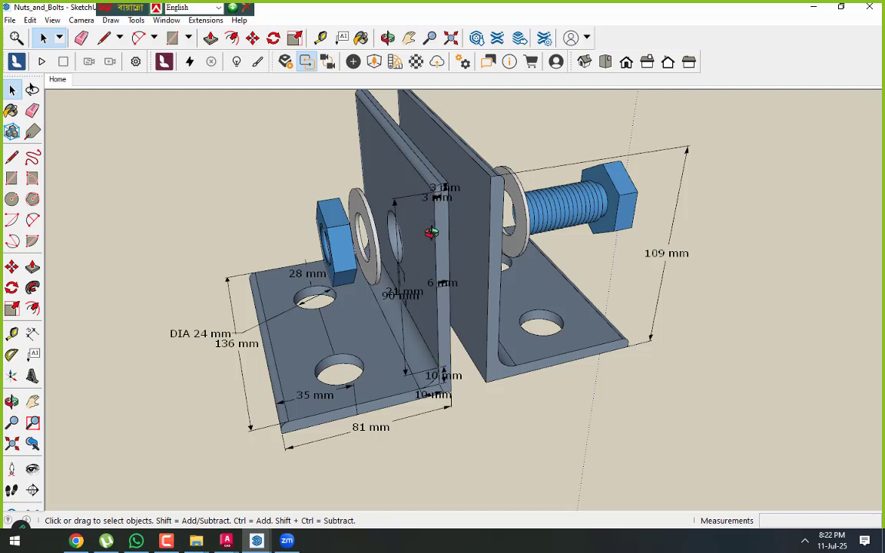
pyautogui.moveTo(512, 238); pyautogui.dragTo(619, 214, button='middle')
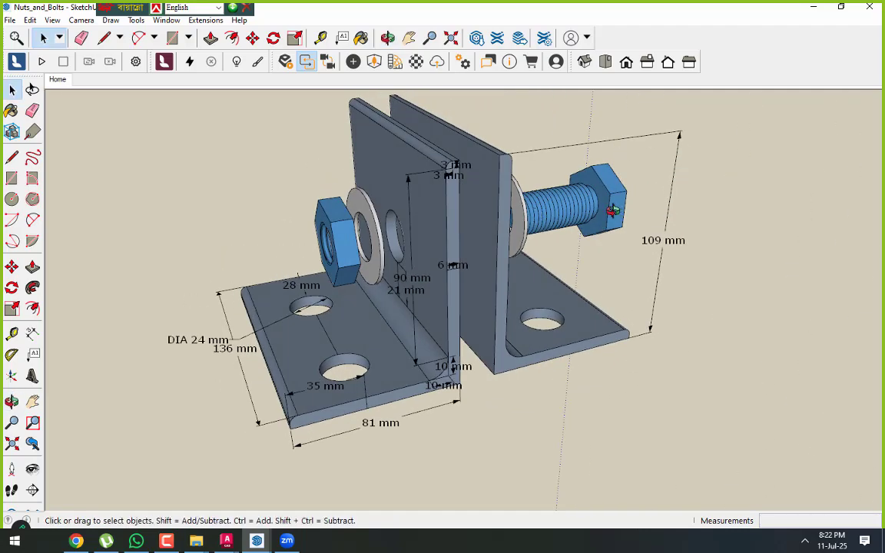
pyautogui.scroll(3, 609, 221)
pyautogui.scroll(-3, 614, 253)
pyautogui.moveTo(511, 310); pyautogui.dragTo(503, 349, button='middle')
pyautogui.scroll(3, 335, 417)
pyautogui.scroll(-4, 334, 414)
pyautogui.moveTo(334, 404); pyautogui.dragTo(332, 394, button='middle')
pyautogui.scroll(2, 381, 381)
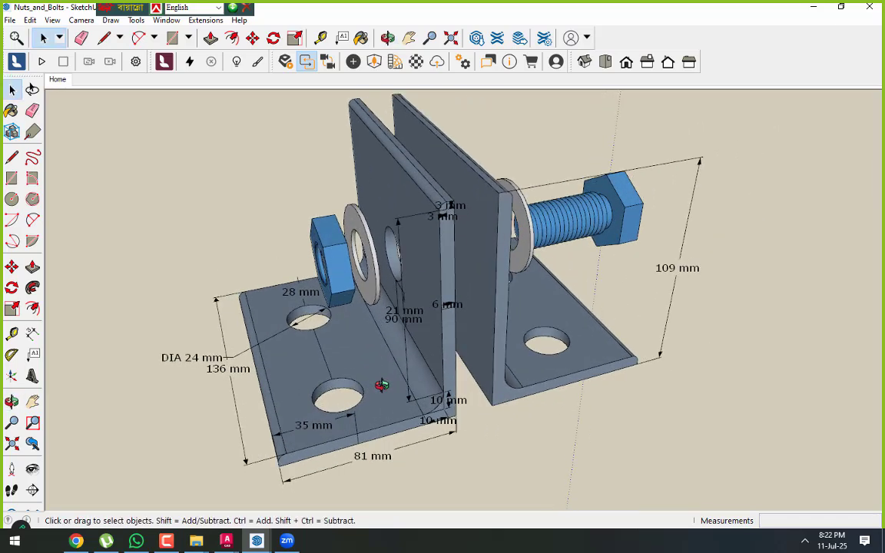
pyautogui.scroll(-2, 380, 384)
pyautogui.moveTo(369, 381); pyautogui.dragTo(422, 445, button='middle')
pyautogui.scroll(3, 366, 414)
pyautogui.scroll(-3, 365, 416)
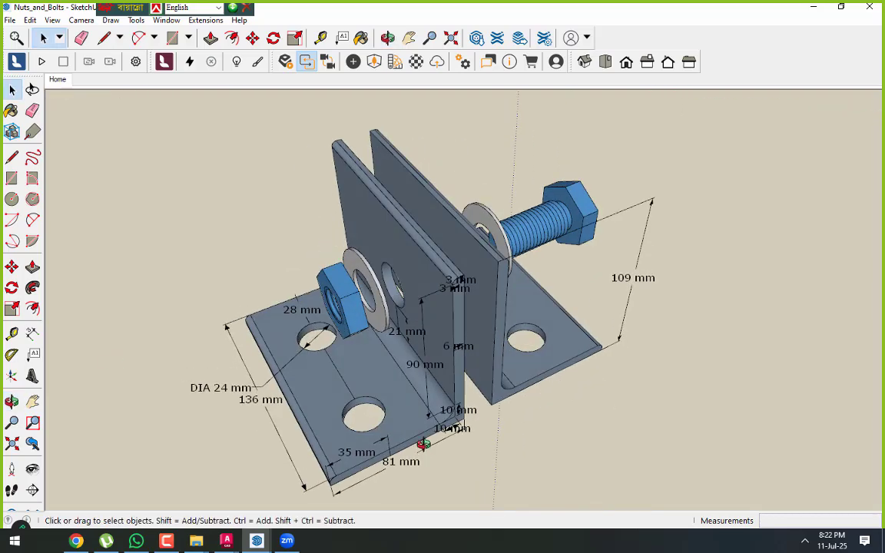
pyautogui.scroll(4, 423, 445)
pyautogui.scroll(-3, 423, 444)
pyautogui.scroll(2, 358, 457)
pyautogui.scroll(-2, 323, 465)
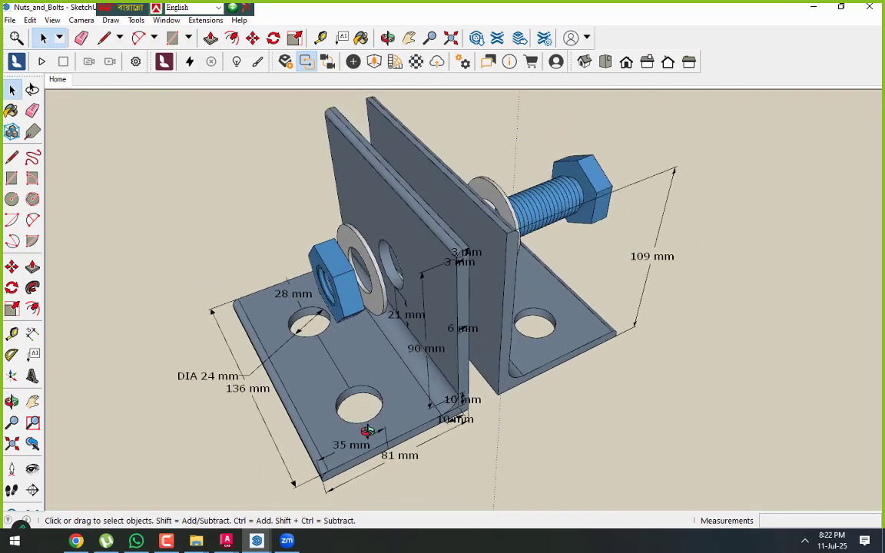
pyautogui.scroll(-2, 568, 322)
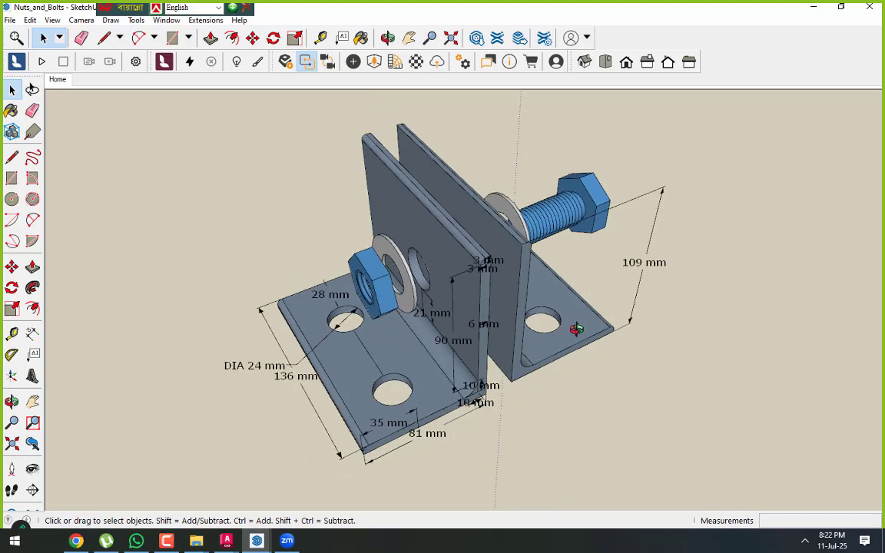
pyautogui.moveTo(568, 322); pyautogui.dragTo(569, 323, button='middle')
pyautogui.scroll(1, 568, 323)
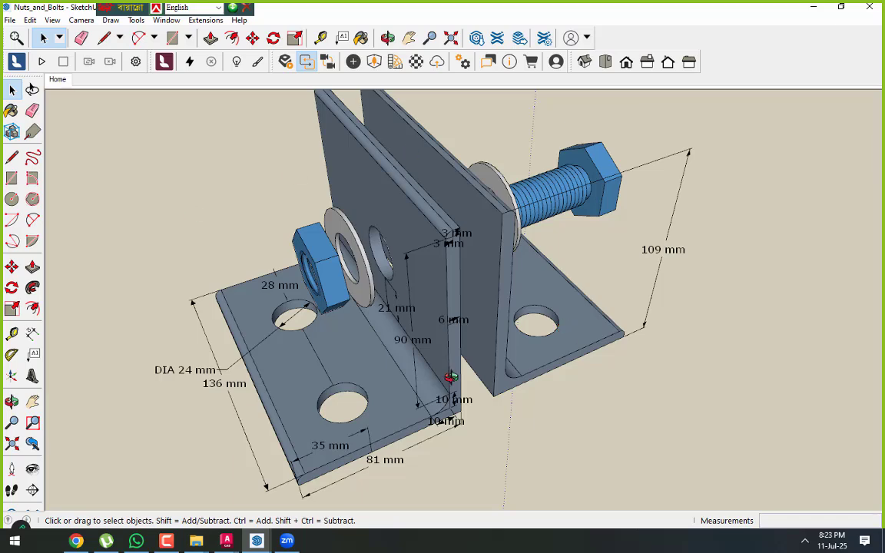
pyautogui.moveTo(406, 340); pyautogui.dragTo(450, 376, button='middle')
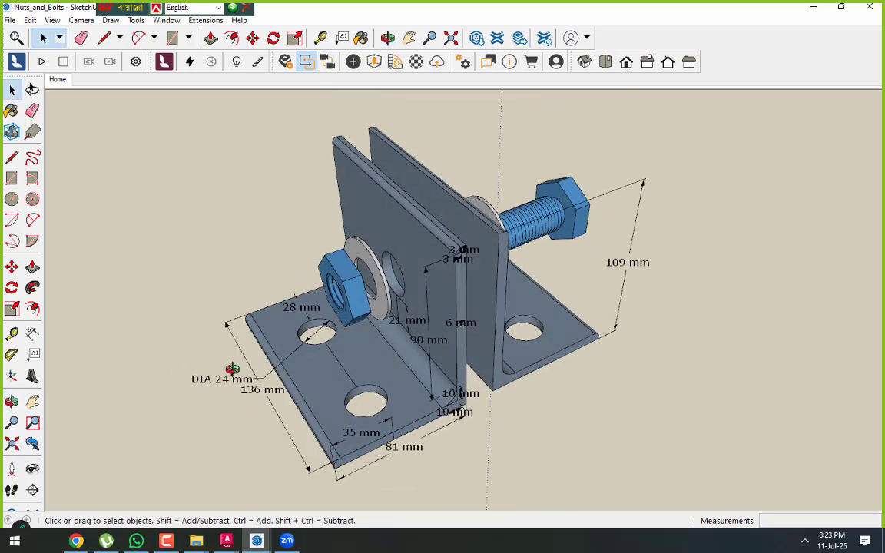
pyautogui.scroll(2, 411, 362)
pyautogui.scroll(-2, 306, 310)
pyautogui.moveTo(394, 353)
pyautogui.mouseDown(button='middle')
pyautogui.moveTo(376, 374)
pyautogui.moveTo(383, 361)
pyautogui.mouseUp(button='middle')
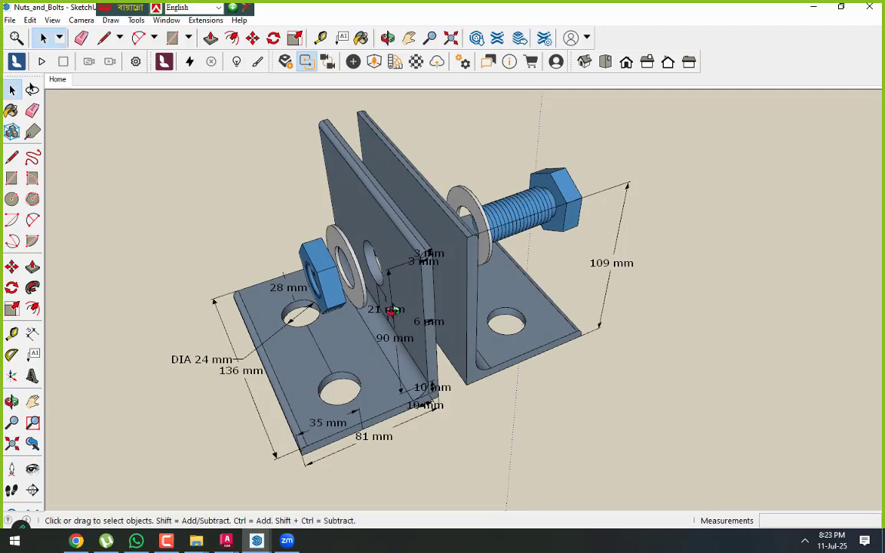
# Examine the front bracket's rounded edge, plate thickness and hole dimensions up close and from slightly different angles
pyautogui.scroll(6, 430, 246)
pyautogui.scroll(-6, 446, 246)
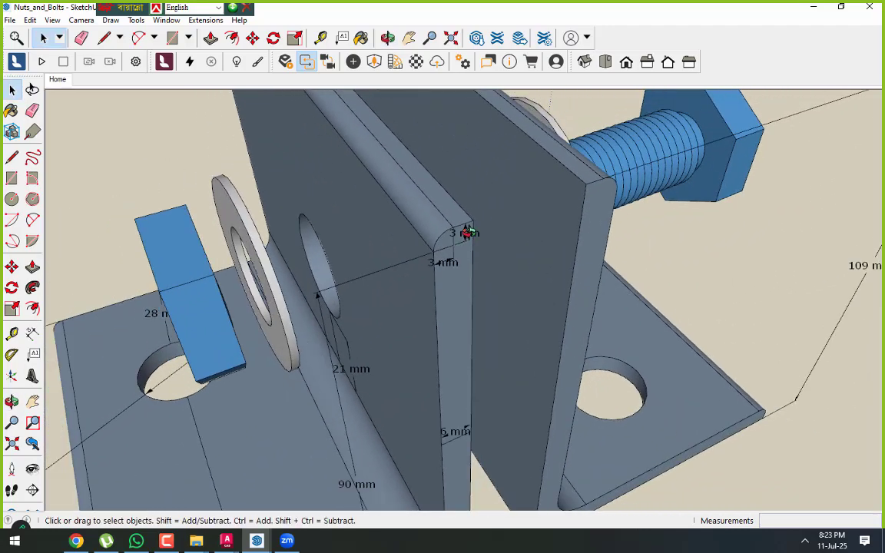
pyautogui.scroll(1, 376, 359)
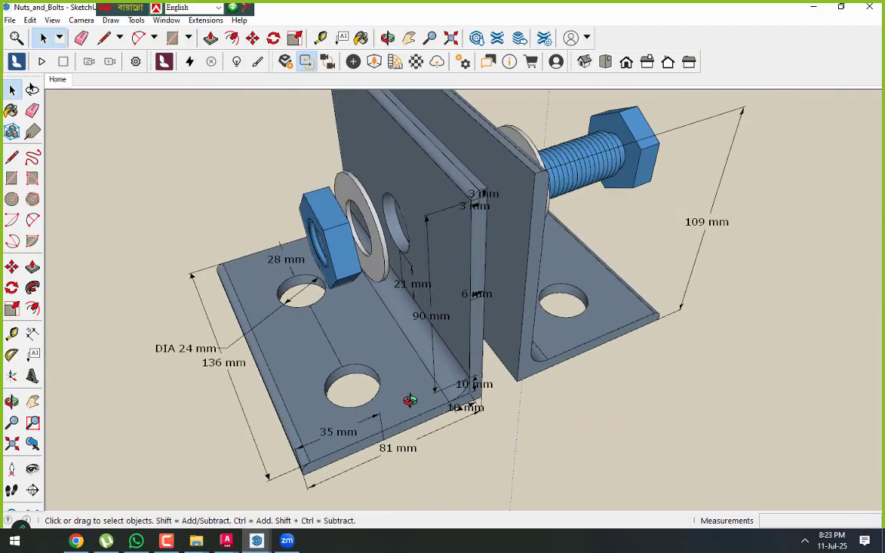
pyautogui.scroll(-2, 367, 361)
pyautogui.moveTo(366, 359); pyautogui.dragTo(402, 367, button='middle')
pyautogui.scroll(2, 402, 368)
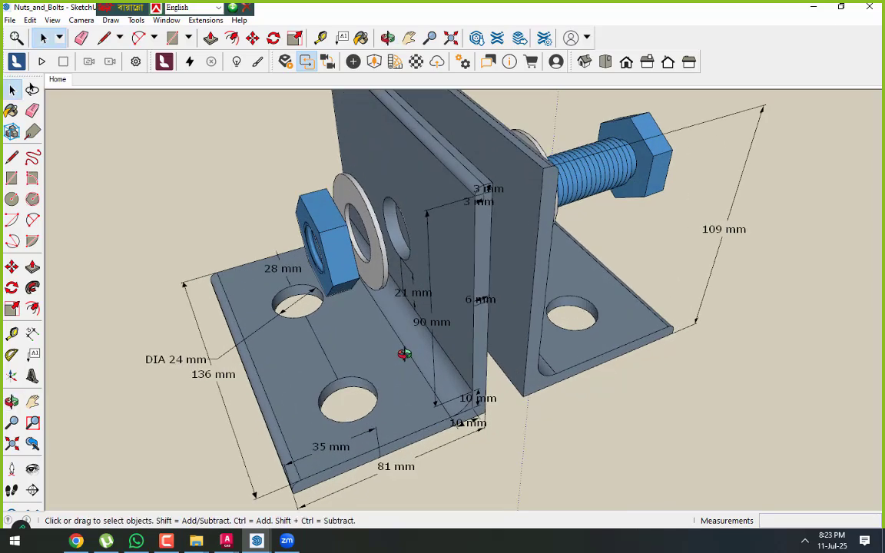
pyautogui.scroll(-2, 405, 356)
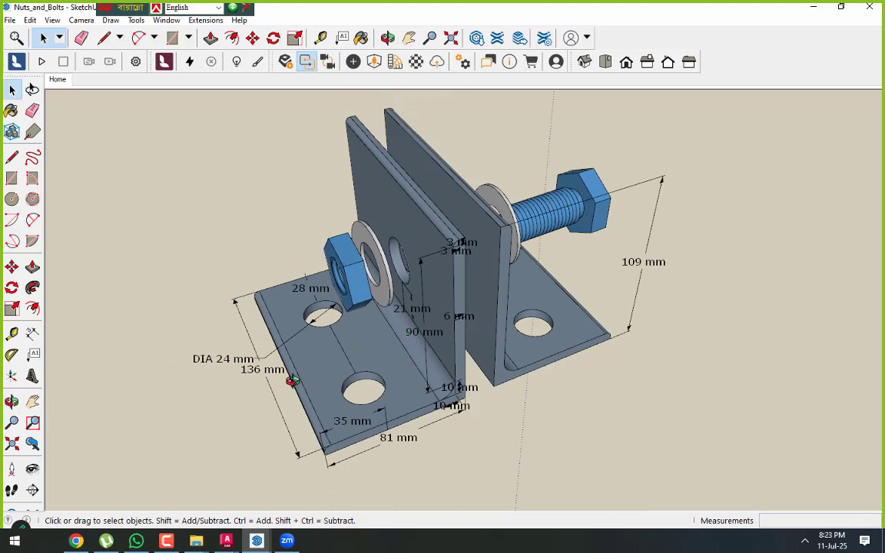
pyautogui.scroll(2, 511, 417)
pyautogui.scroll(1, 419, 356)
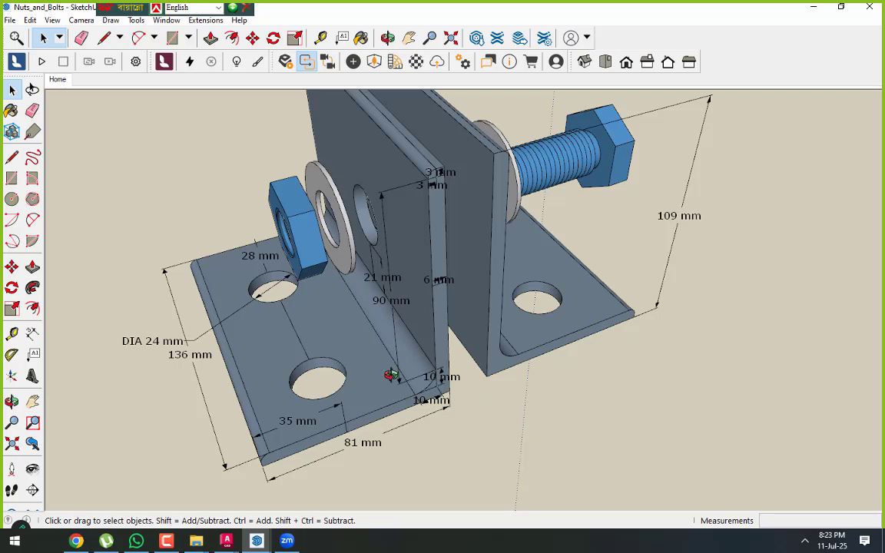
pyautogui.scroll(-2, 360, 366)
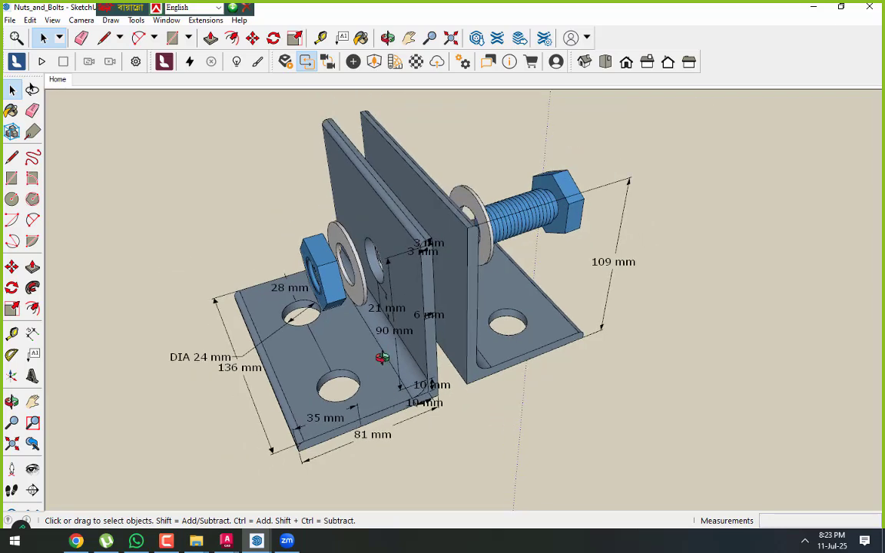
pyautogui.moveTo(350, 286)
pyautogui.mouseDown(button='middle')
pyautogui.moveTo(409, 307)
pyautogui.moveTo(417, 300)
pyautogui.moveTo(409, 300)
pyautogui.mouseUp(button='middle')
pyautogui.scroll(2, 410, 301)
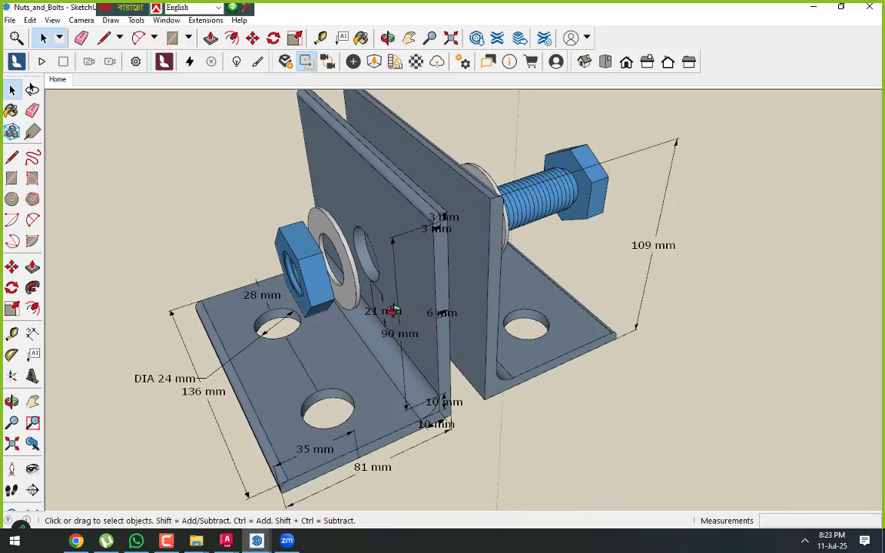
pyautogui.scroll(1, 410, 319)
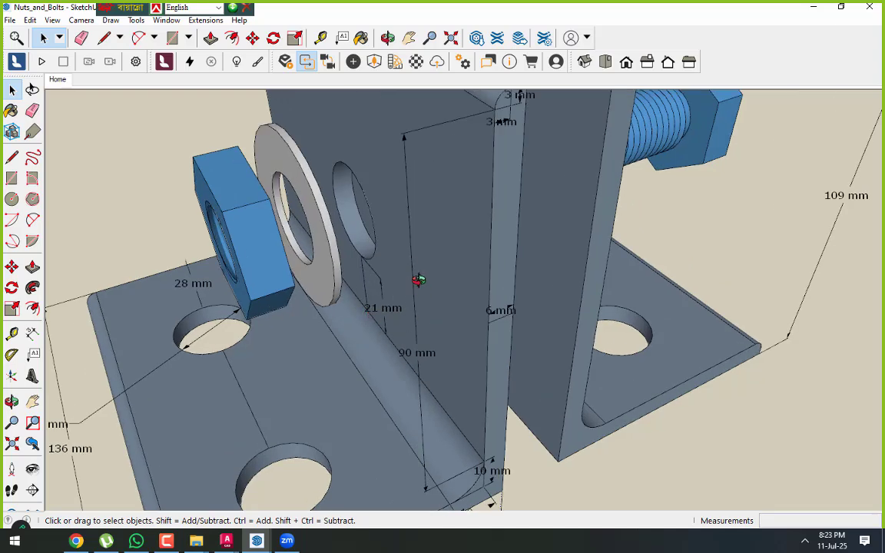
# Move the front bracket's 90 mm height dimension about 10 mm toward the vertical plate's outer edge
pyautogui.click(407, 255)
pyautogui.click(410, 253)
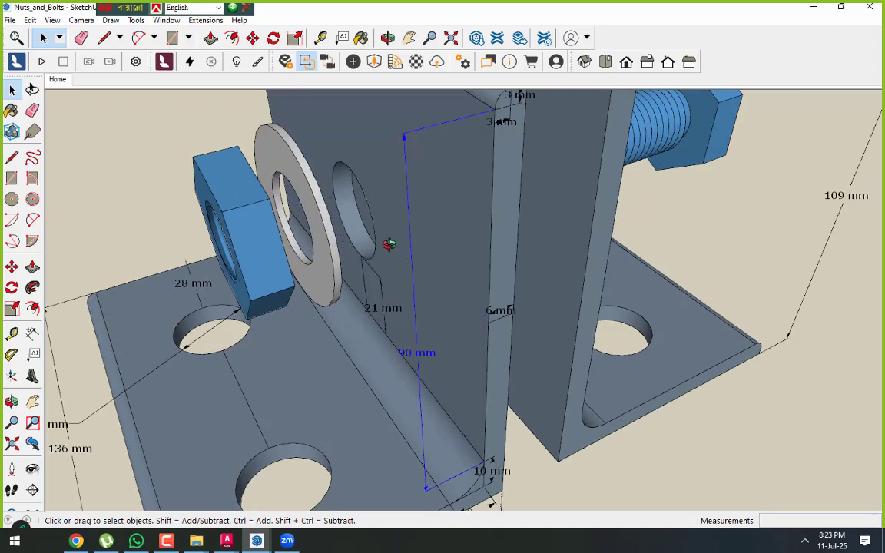
pyautogui.click(252, 38)
pyautogui.scroll(-2, 522, 368)
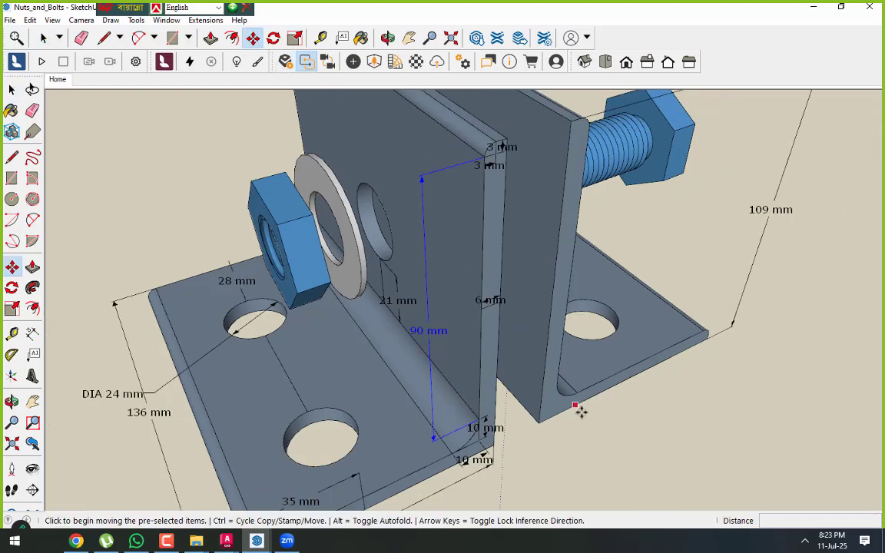
pyautogui.click(644, 435)
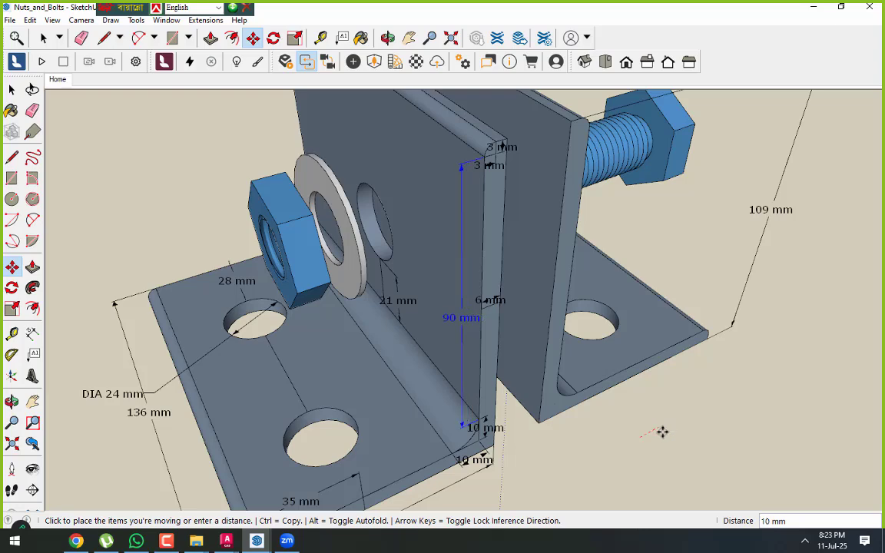
pyautogui.click(664, 428)
# Move the 90 mm height dimension back about 4 mm, away from the front plate's outer edge
pyautogui.moveTo(634, 385); pyautogui.dragTo(586, 390, button='middle')
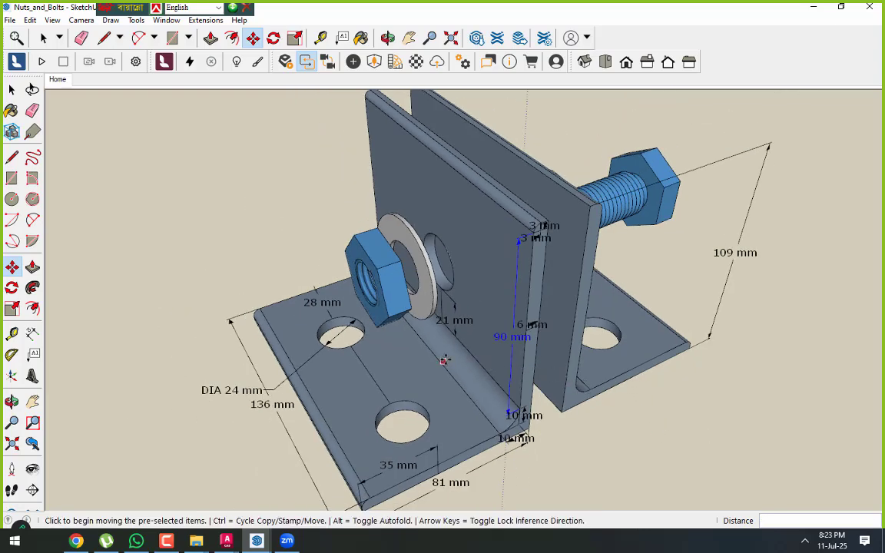
pyautogui.scroll(-2, 300, 314)
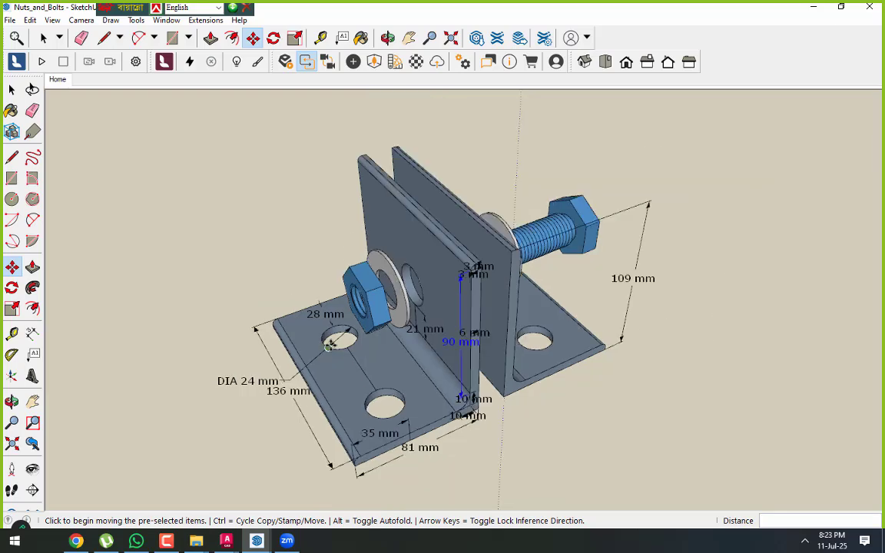
pyautogui.scroll(1, 384, 353)
pyautogui.moveTo(416, 400); pyautogui.dragTo(408, 381, button='middle')
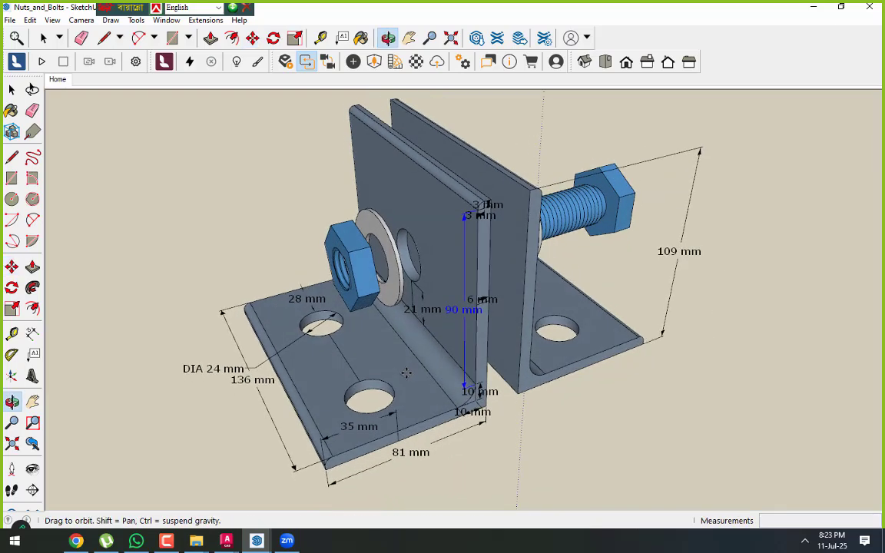
pyautogui.click(43, 38)
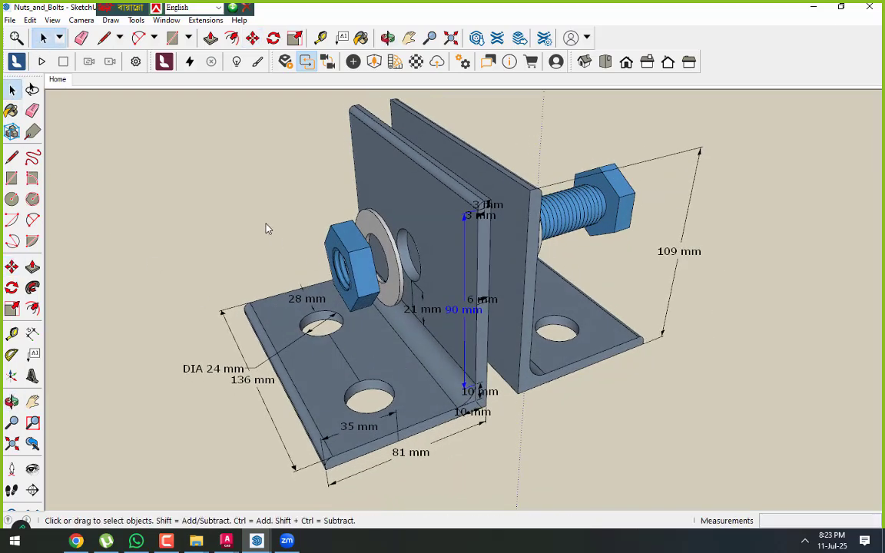
pyautogui.scroll(2, 472, 315)
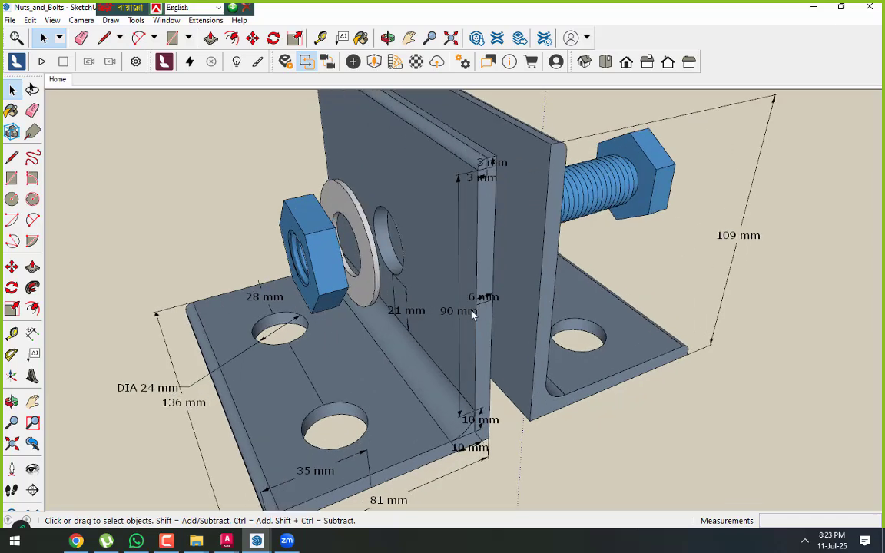
pyautogui.click(460, 299)
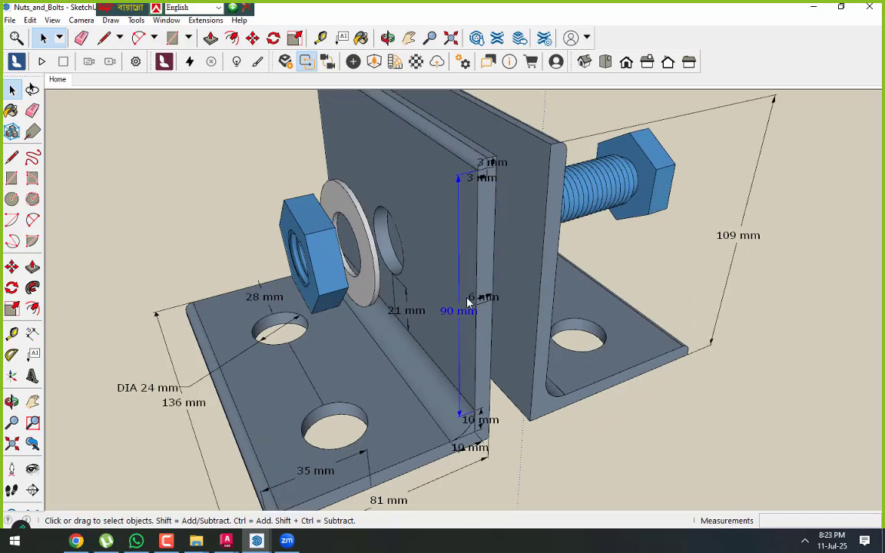
pyautogui.click(254, 38)
pyautogui.click(756, 406)
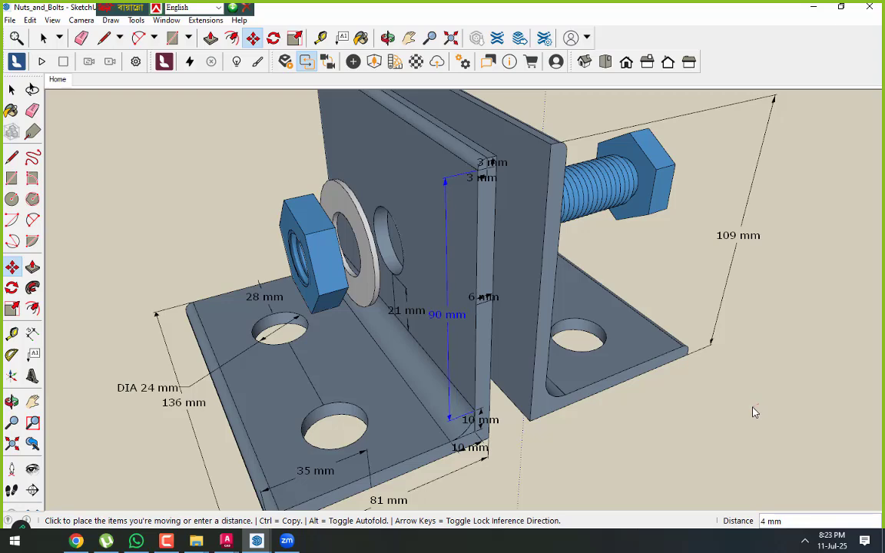
pyautogui.click(754, 413)
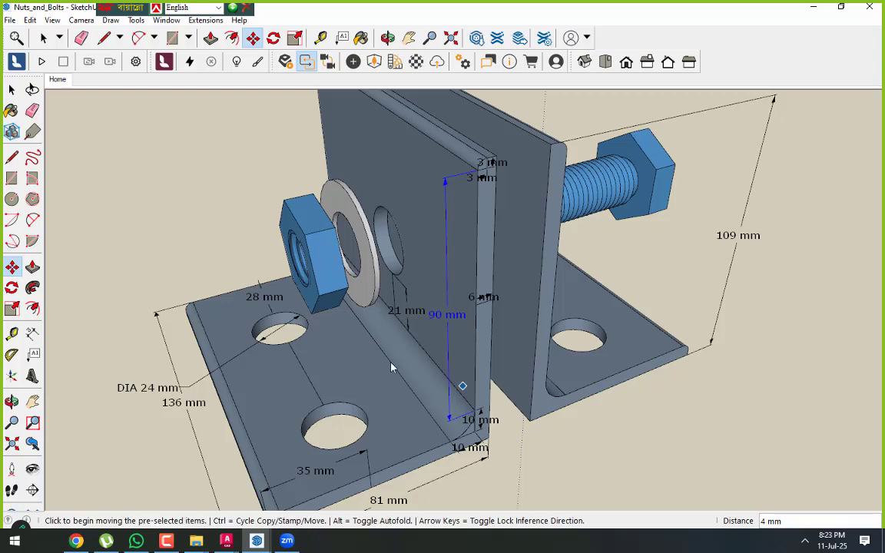
pyautogui.click(43, 38)
# Move the rear bracket's 109 mm height dimension 92 mm so it lies along the plate's front vertical edge
pyautogui.scroll(-2, 281, 261)
pyautogui.scroll(-2, 380, 314)
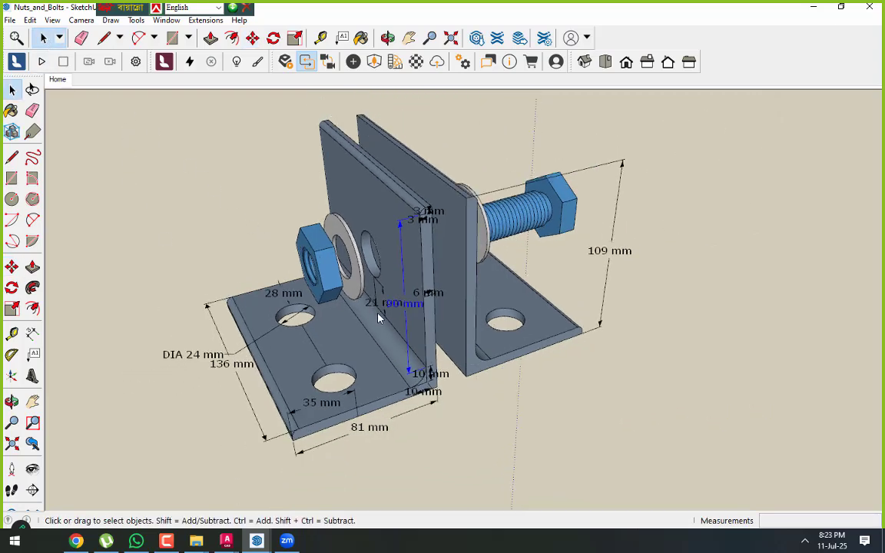
pyautogui.scroll(1, 377, 317)
pyautogui.moveTo(380, 321); pyautogui.dragTo(386, 340, button='middle')
pyautogui.scroll(1, 301, 323)
pyautogui.scroll(-2, 301, 322)
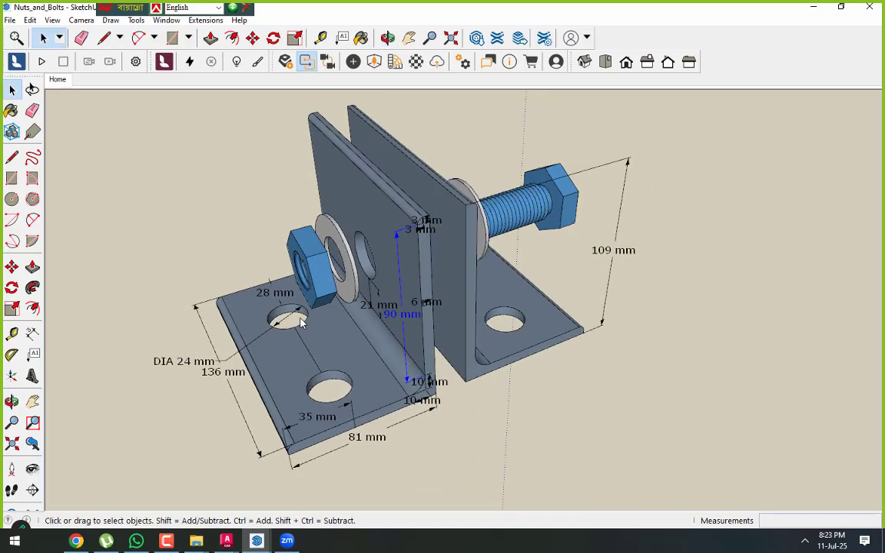
pyautogui.scroll(1, 269, 284)
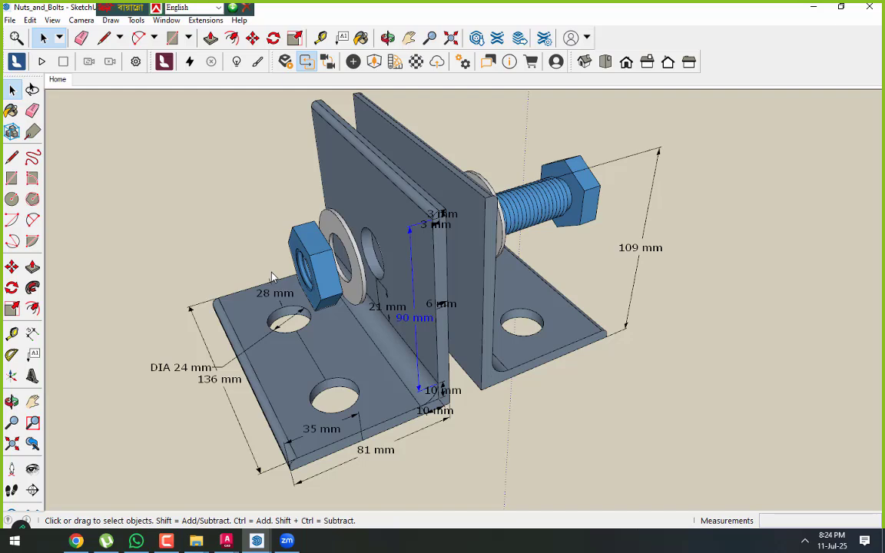
pyautogui.click(647, 159)
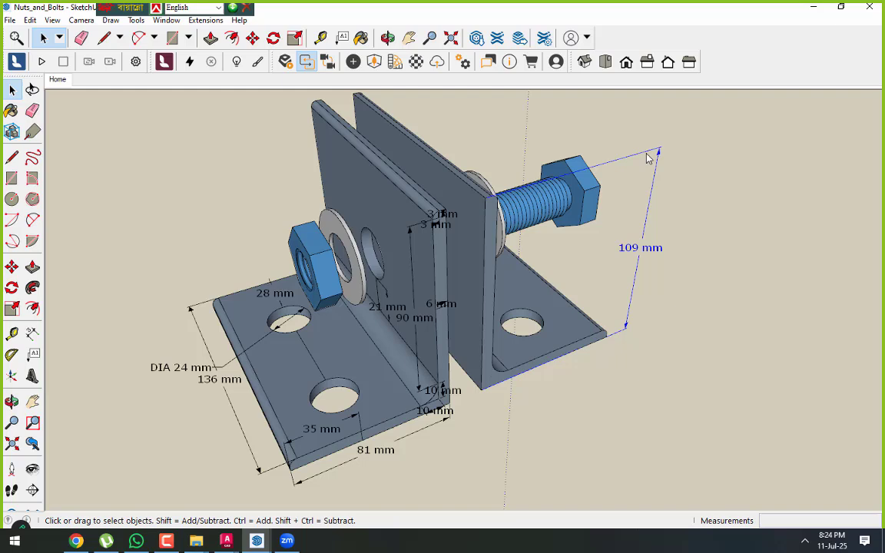
pyautogui.click(253, 38)
pyautogui.click(748, 125)
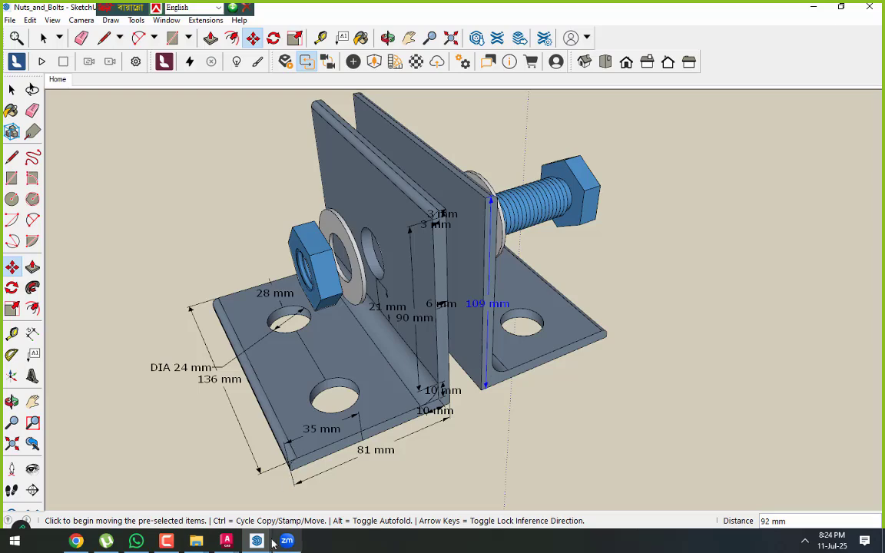
# Bring up the Final 29 auditorium model and minimize its window to return to the Nuts_and_Bolts model
pyautogui.moveTo(261, 541)
pyautogui.click(191, 455)
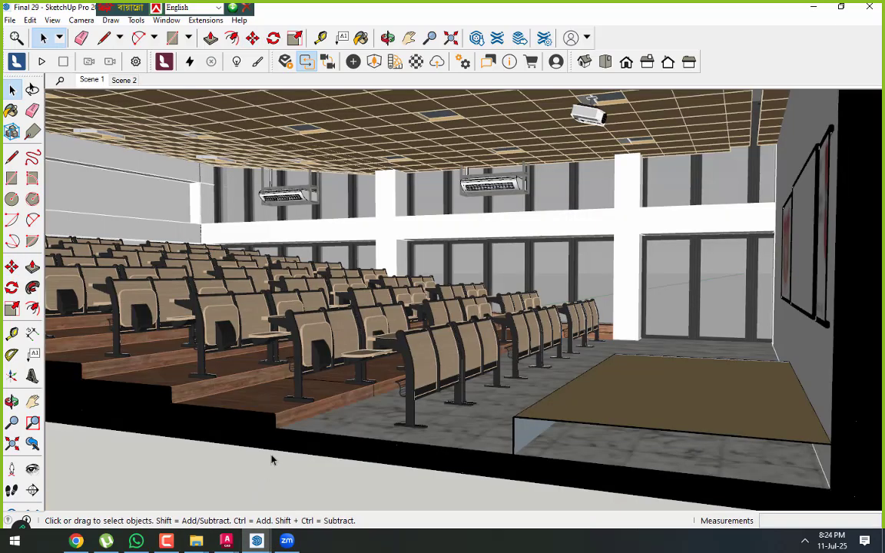
pyautogui.click(813, 10)
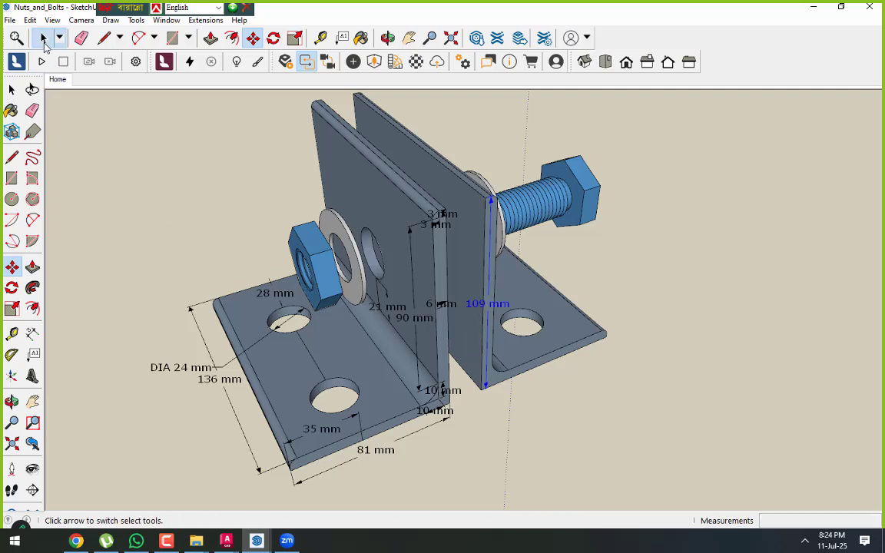
# Review the placement of the 90 mm and 109 mm height dimensions against both brackets from different angles
pyautogui.click(44, 43)
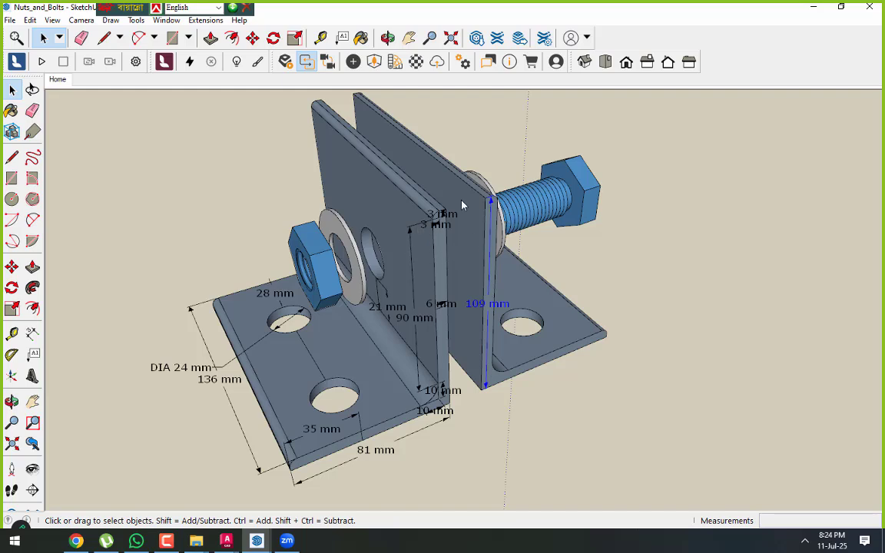
pyautogui.moveTo(461, 213); pyautogui.dragTo(438, 240, button='middle')
pyautogui.scroll(-1, 432, 300)
pyautogui.scroll(2, 453, 245)
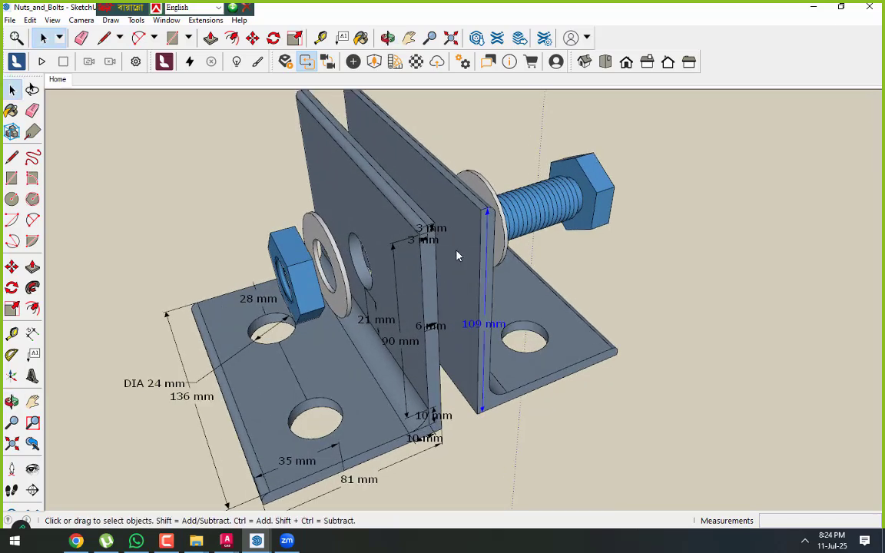
pyautogui.scroll(-1, 346, 354)
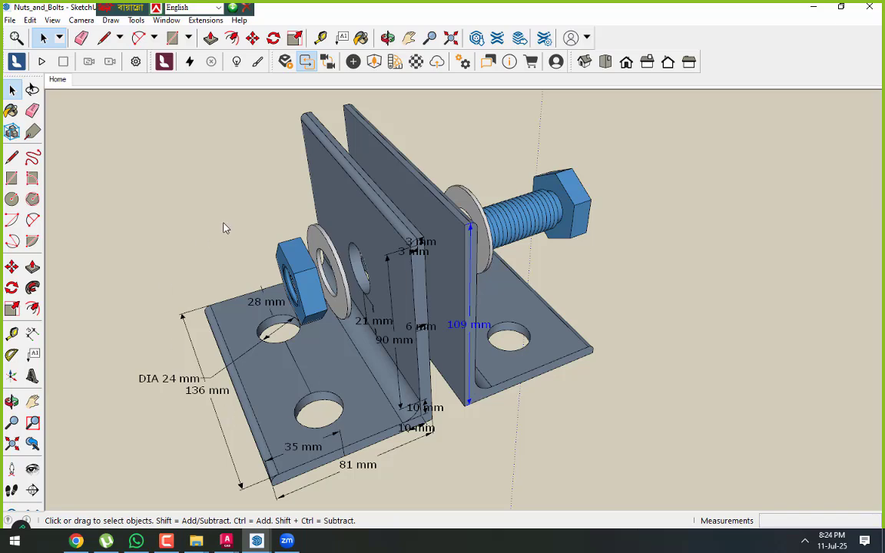
pyautogui.moveTo(240, 361); pyautogui.dragTo(240, 350, button='middle')
pyautogui.scroll(-1, 238, 349)
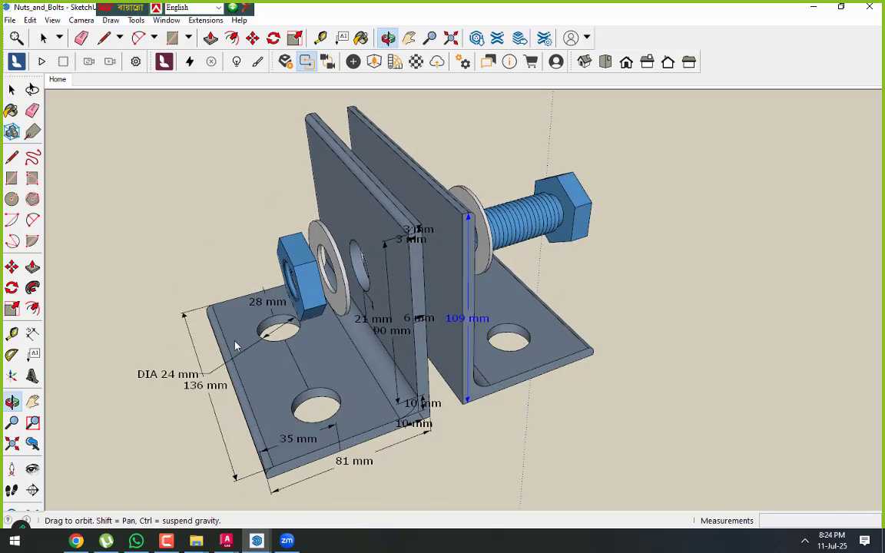
pyautogui.scroll(3, 162, 332)
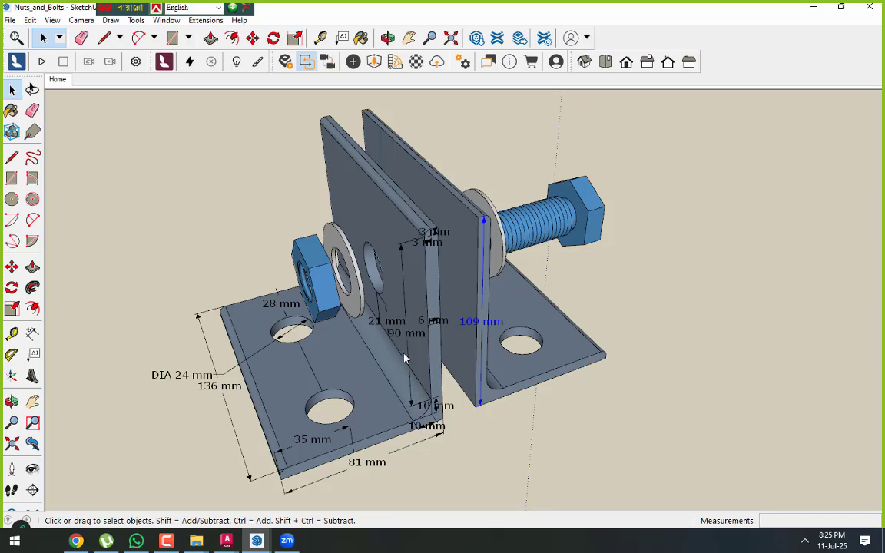
pyautogui.scroll(-1, 404, 354)
pyautogui.scroll(2, 297, 453)
pyautogui.scroll(-1, 527, 374)
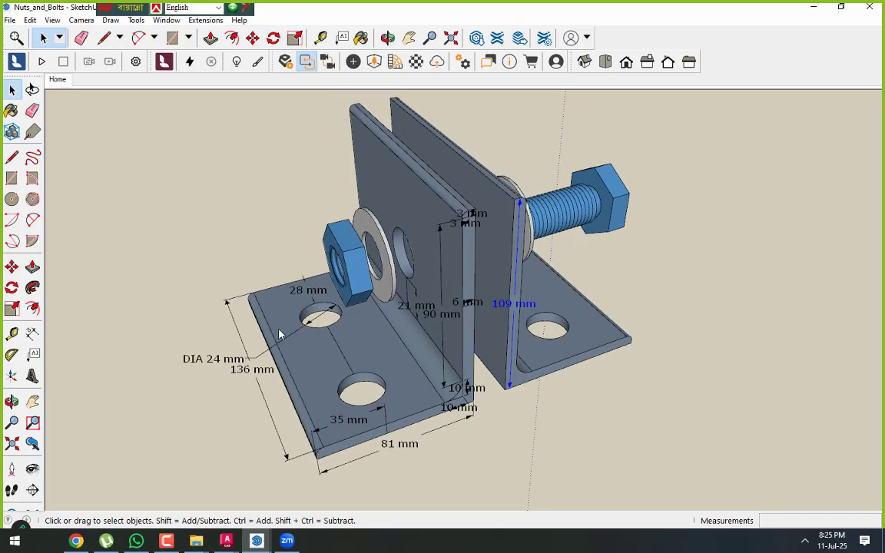
# Select the 90 mm height dimension on the front bracket's vertical plate
pyautogui.scroll(1, 279, 334)
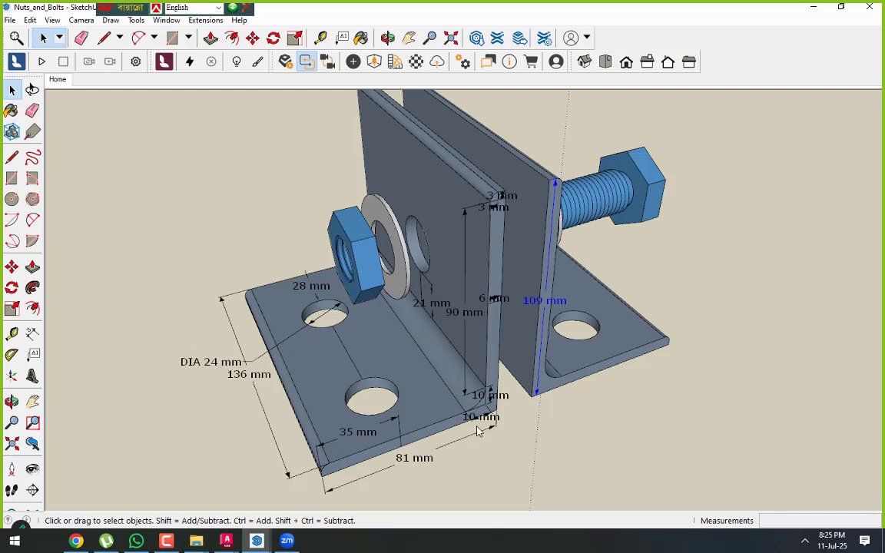
pyautogui.scroll(-2, 355, 323)
pyautogui.scroll(2, 493, 321)
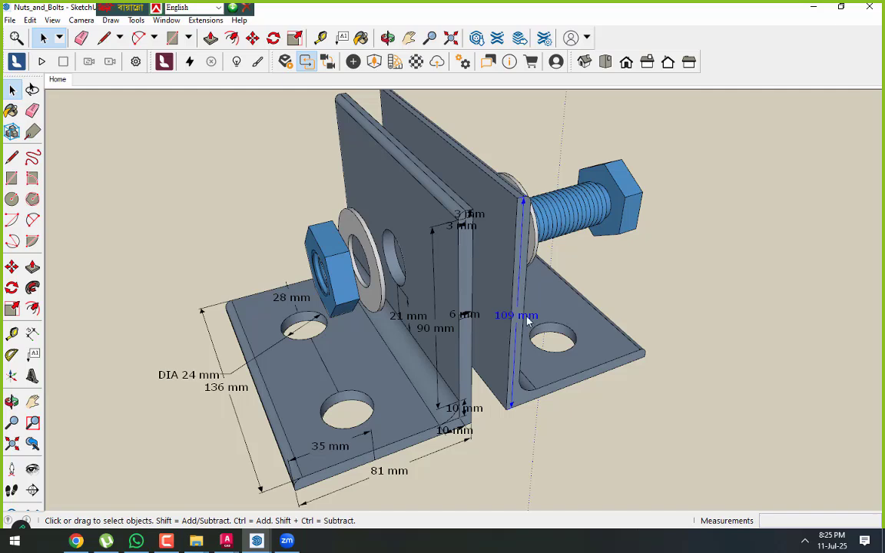
pyautogui.click(434, 277)
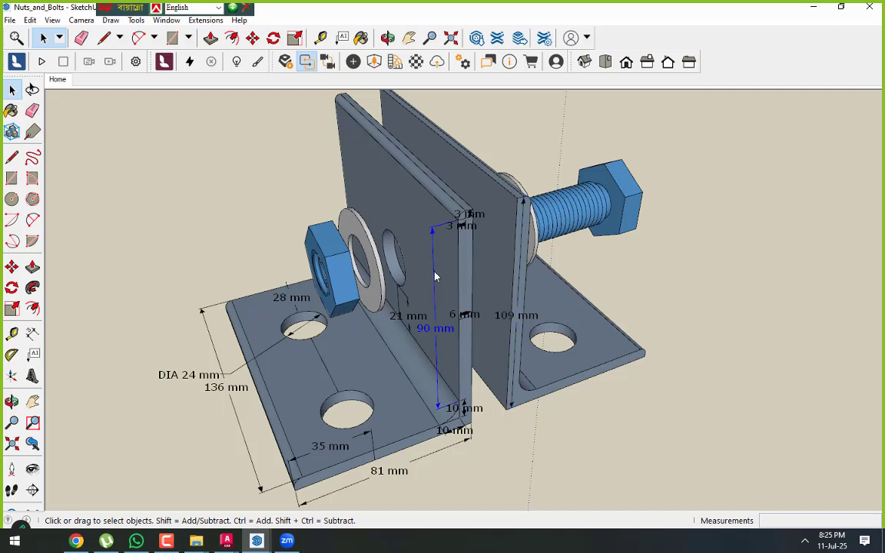
# Delete the selected 90 mm height dimension from the front bracket
pyautogui.press('Delete')
pyautogui.scroll(2, 453, 452)
pyautogui.scroll(-3, 489, 357)
pyautogui.scroll(1, 437, 409)
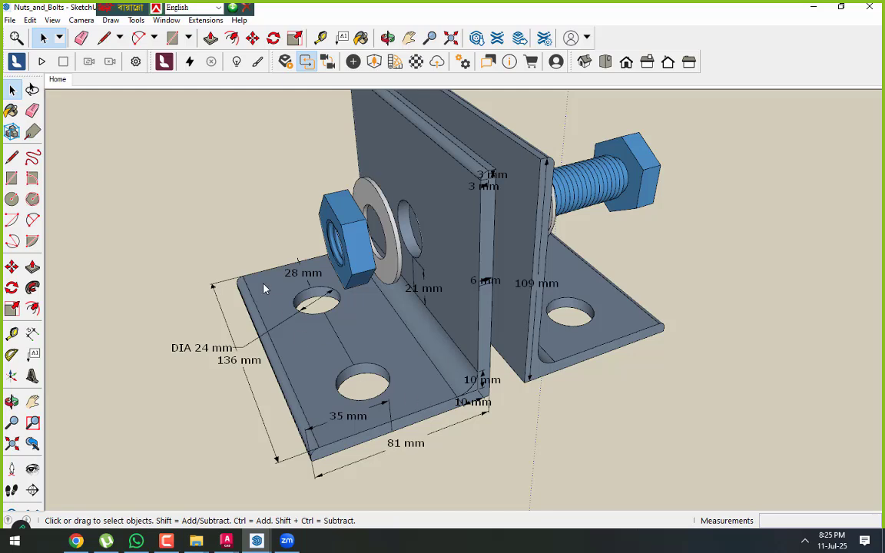
pyautogui.scroll(-2, 396, 350)
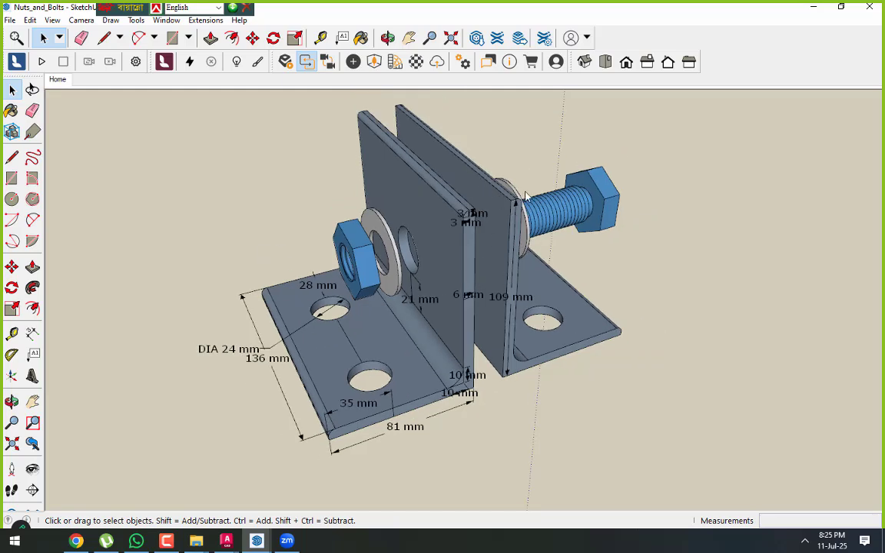
pyautogui.scroll(1, 525, 196)
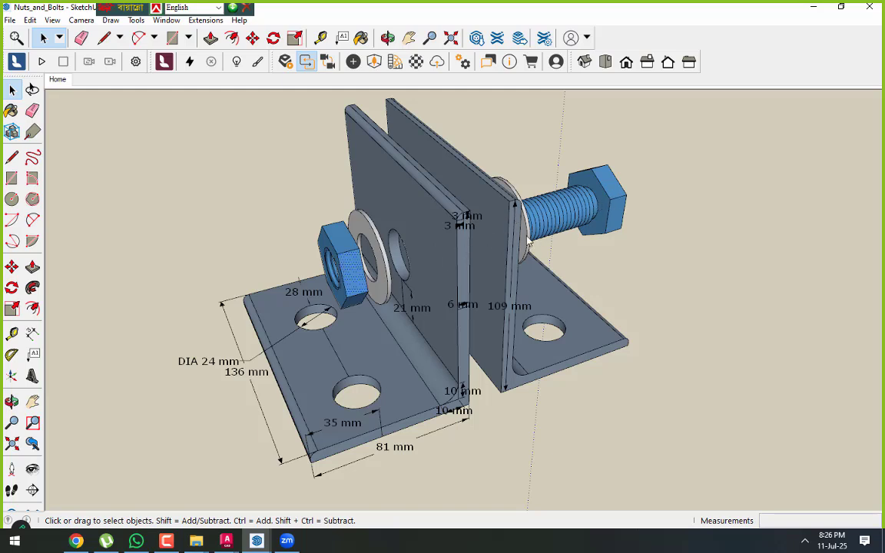
# Make the washer beside the nut and the washer beside the bolt into separate groups
pyautogui.rightClick(381, 271)
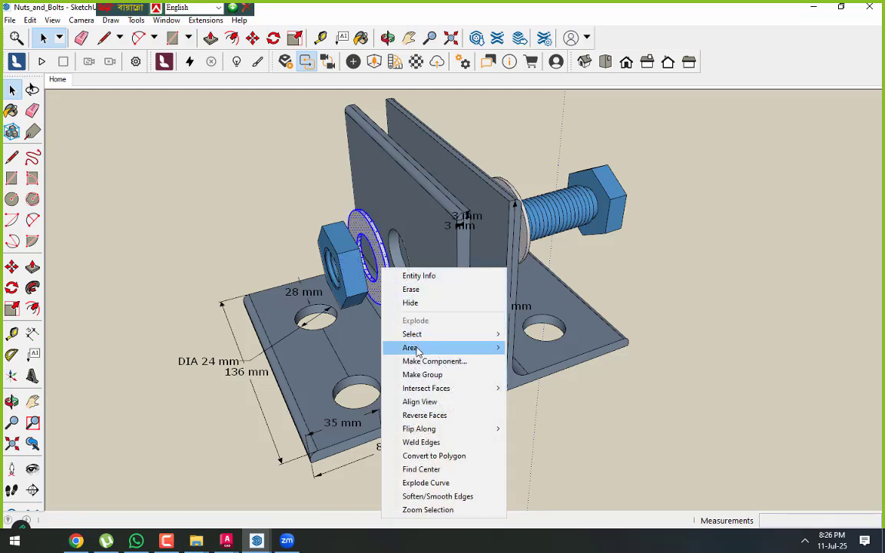
pyautogui.click(429, 374)
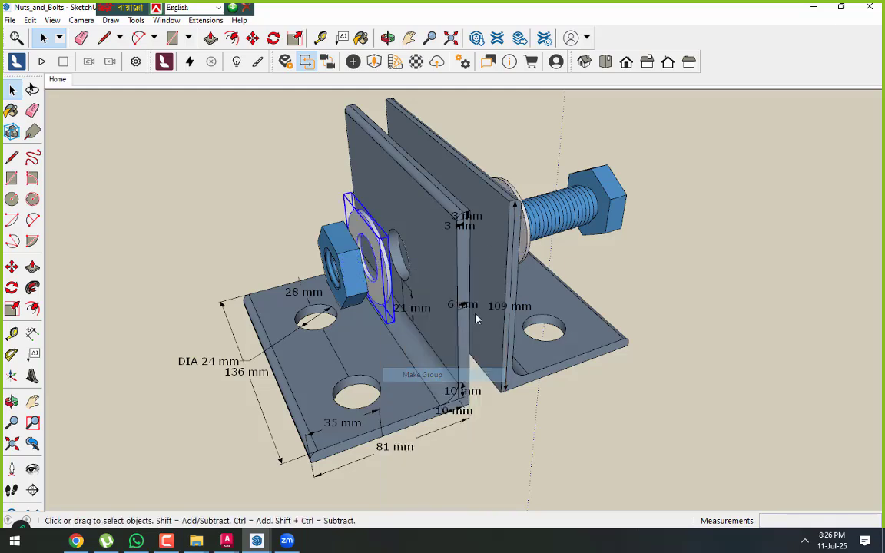
pyautogui.rightClick(529, 239)
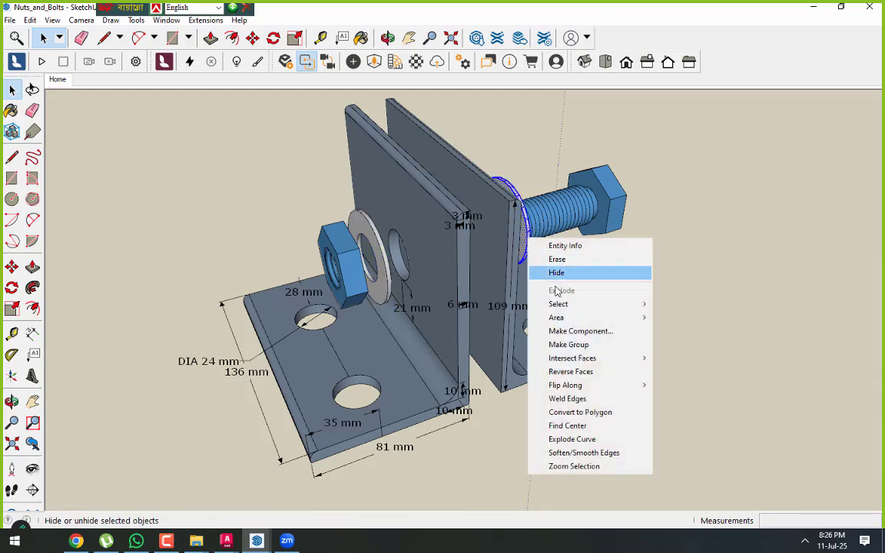
pyautogui.click(569, 345)
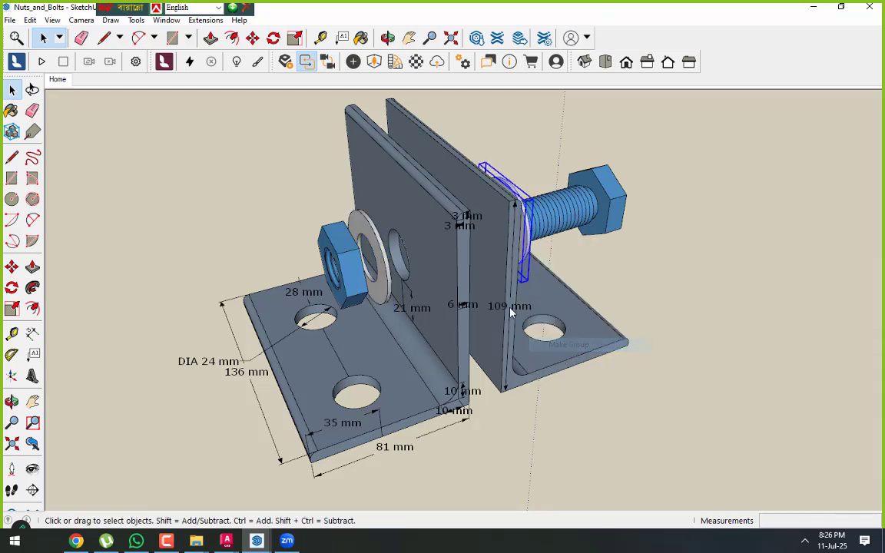
# Group all the geometry of the hex nut, and group the threaded bolt with its head
pyautogui.tripleClick(346, 254)
pyautogui.rightClick(344, 249)
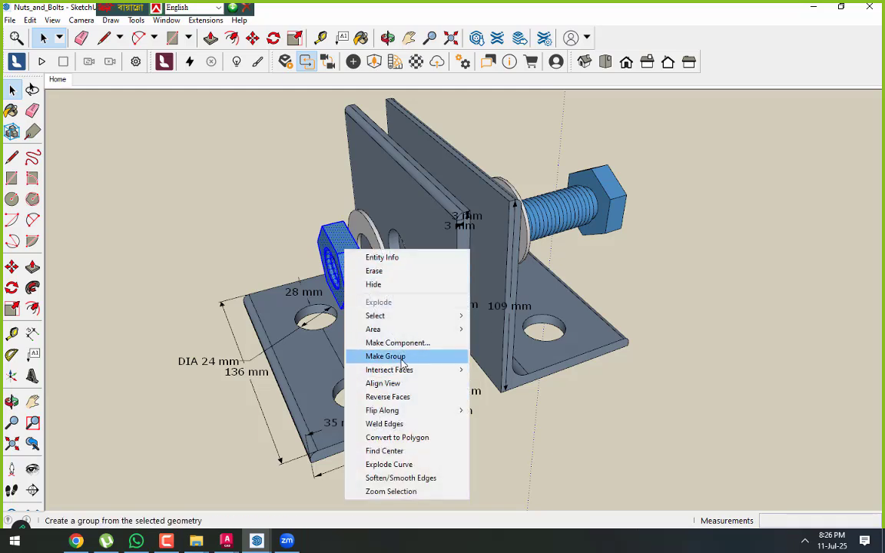
pyautogui.click(401, 362)
pyautogui.tripleClick(553, 223)
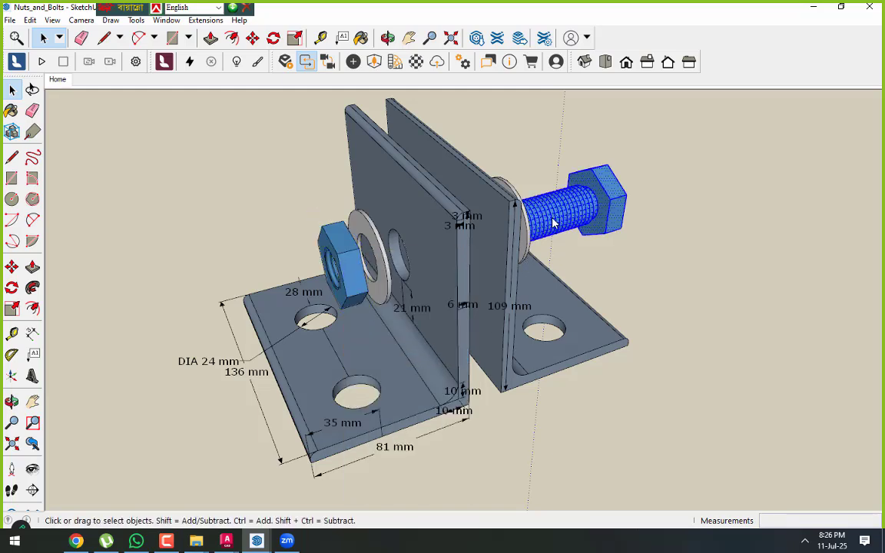
pyautogui.rightClick(553, 223)
pyautogui.click(592, 323)
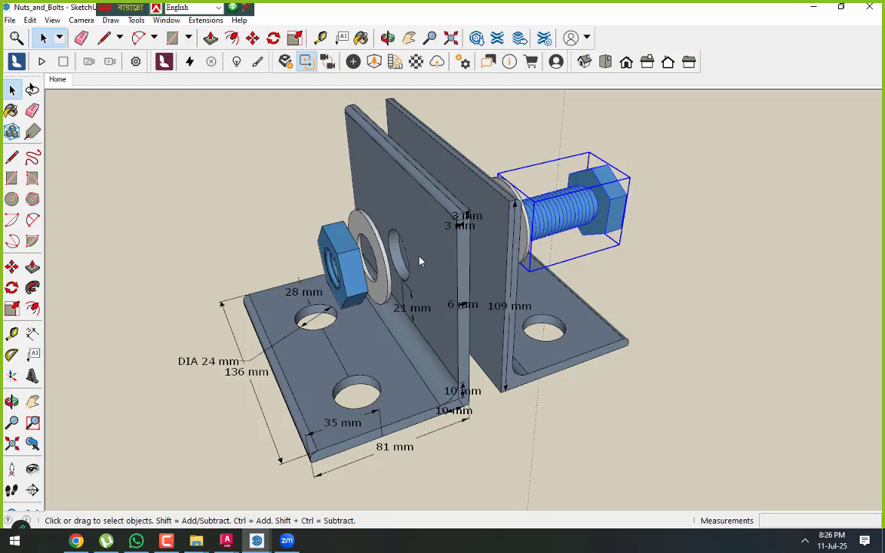
# Check that the rear washer, bolt and nut can each be selected as a single object
pyautogui.click(524, 241)
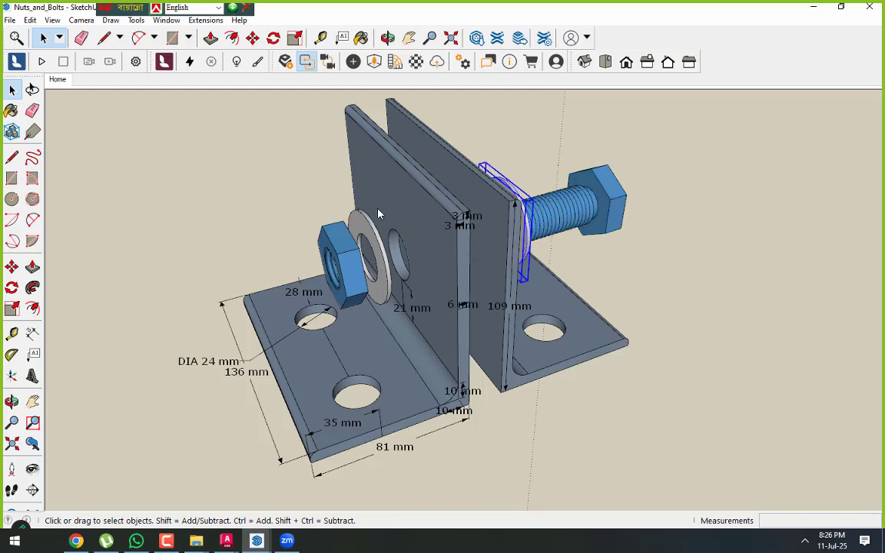
pyautogui.click(657, 227)
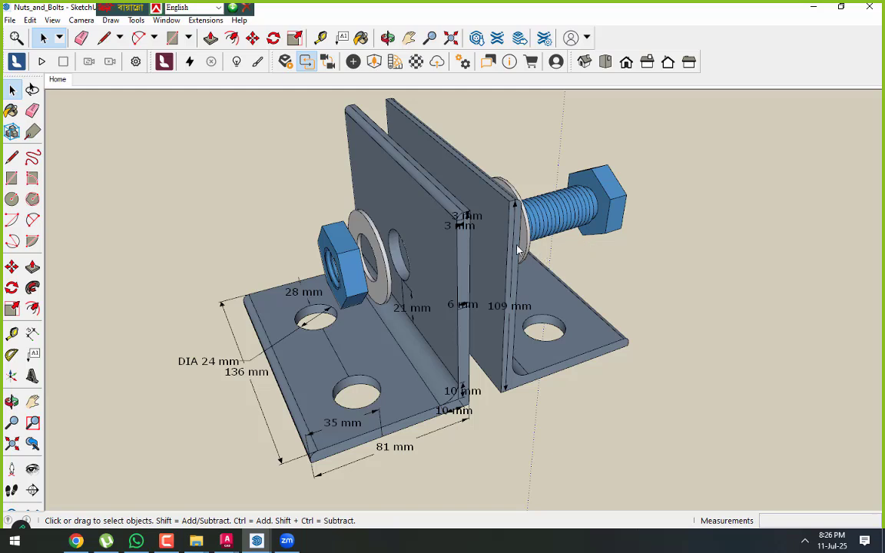
pyautogui.click(513, 198)
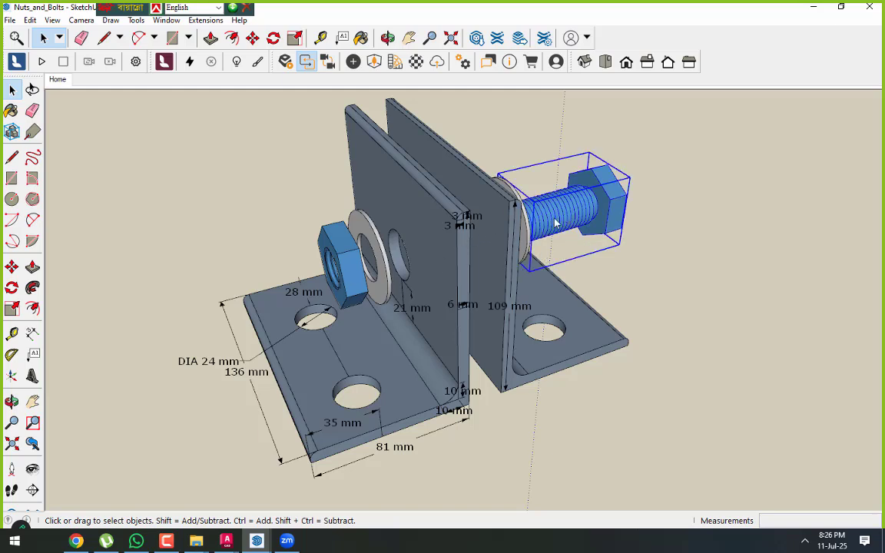
pyautogui.click(353, 267)
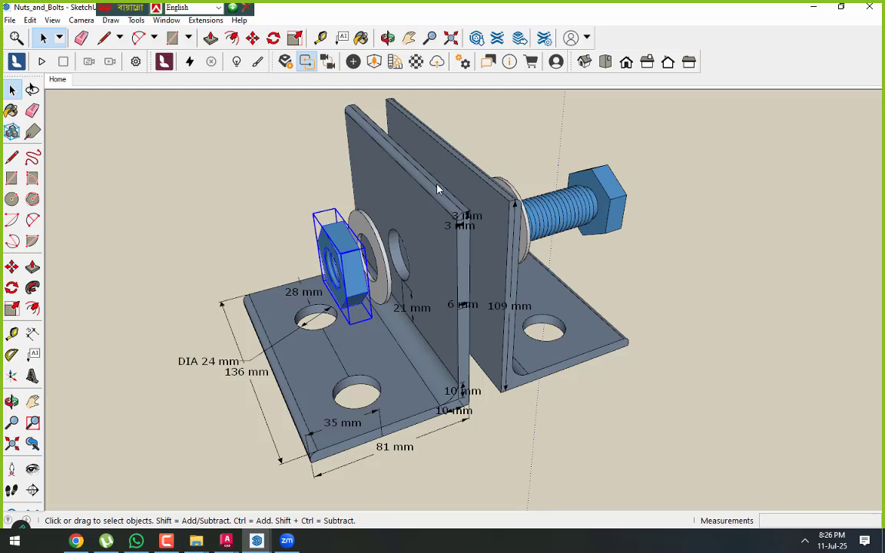
pyautogui.click(213, 368)
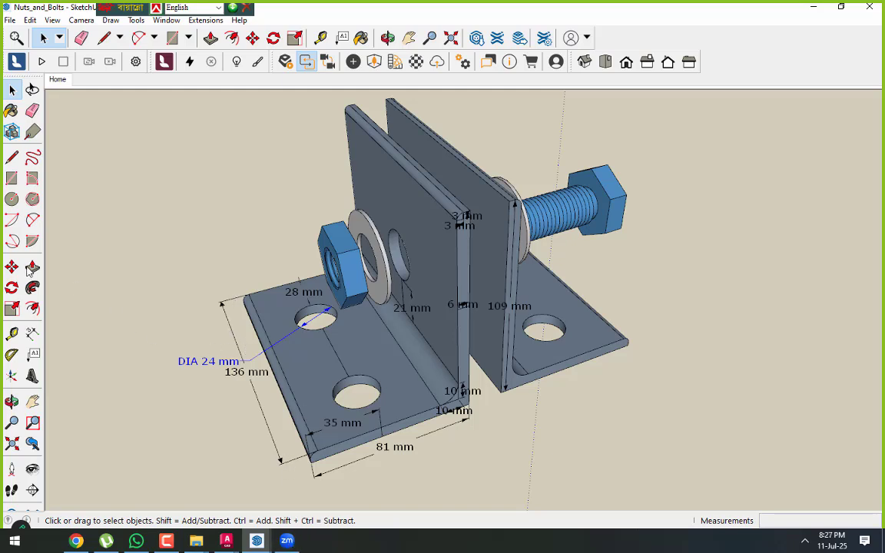
# Export the view as a 2D AutoCAD DWG named Nuts_and_Bolts to the Desktop, replacing the existing file
pyautogui.click(10, 20)
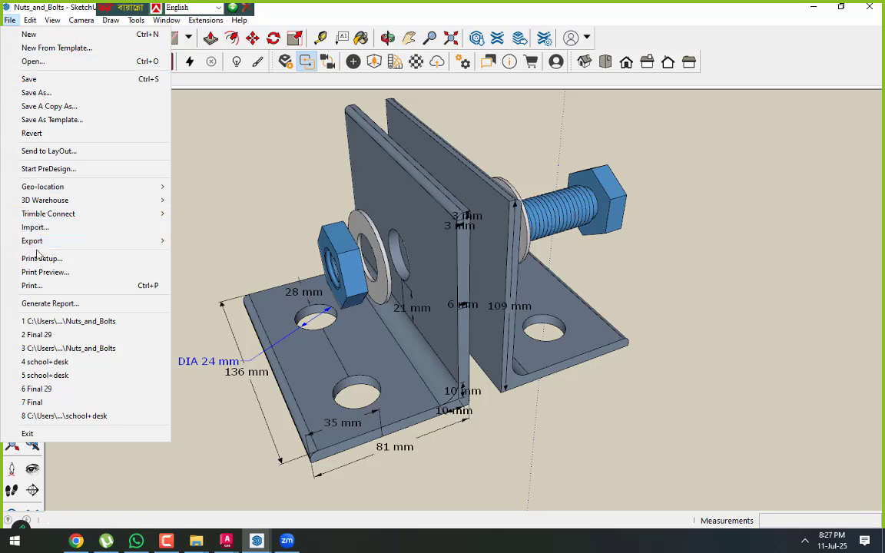
pyautogui.moveTo(65, 242)
pyautogui.click(204, 255)
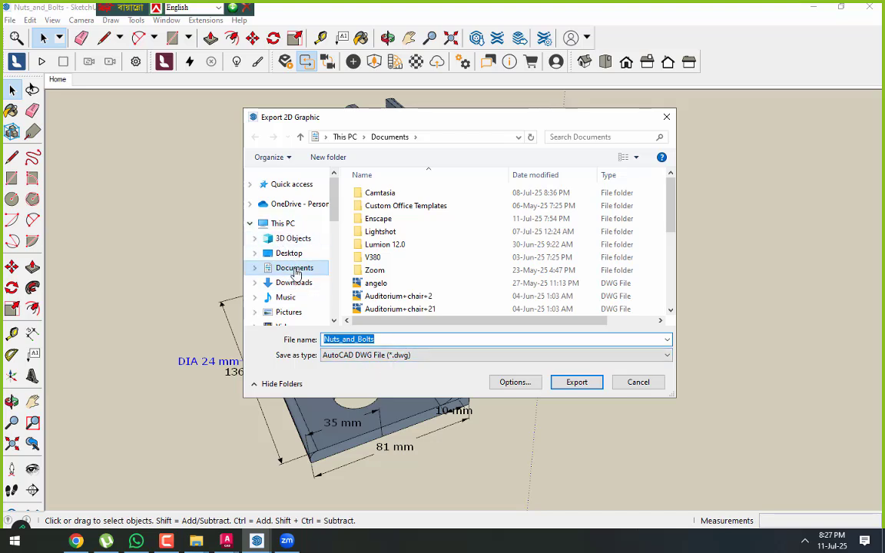
pyautogui.click(288, 253)
pyautogui.click(568, 381)
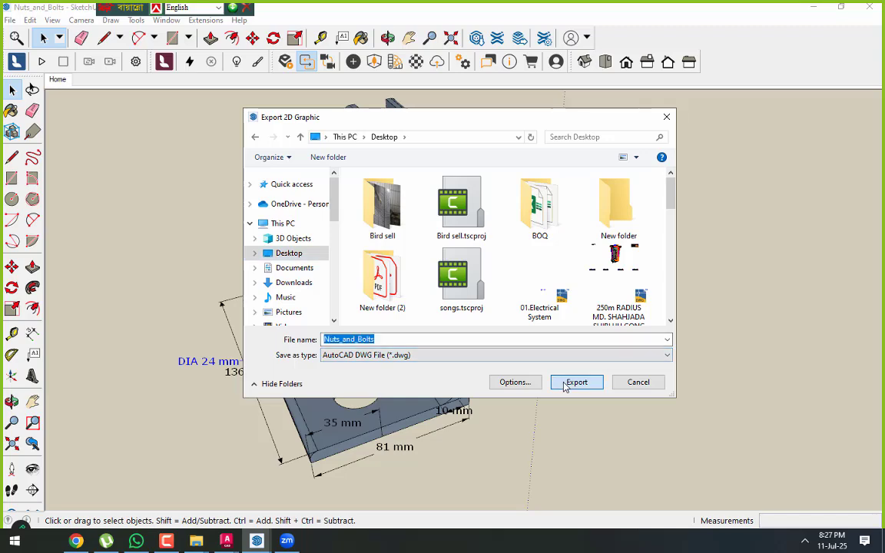
pyautogui.click(467, 271)
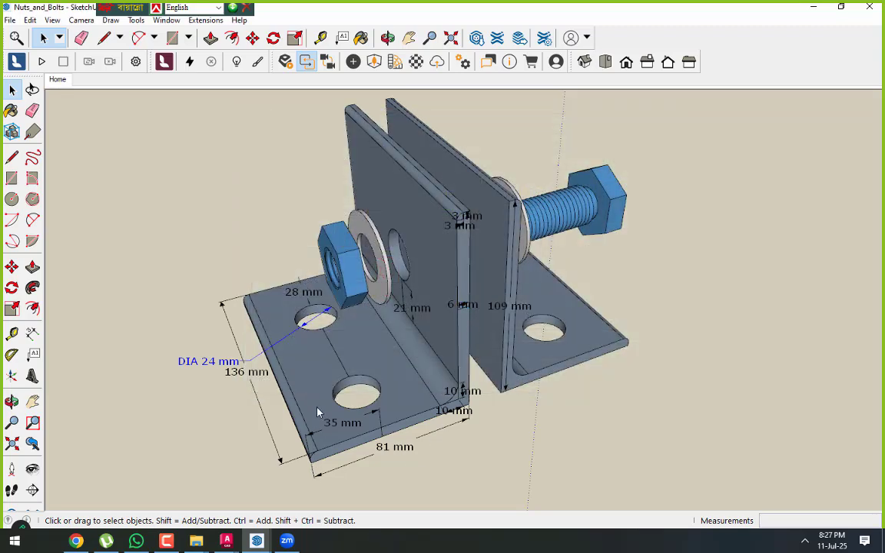
# Export the view as a 2D JPEG image named Nuts_and_Bolts to the Desktop, replacing the existing file
pyautogui.click(9, 20)
pyautogui.moveTo(46, 241)
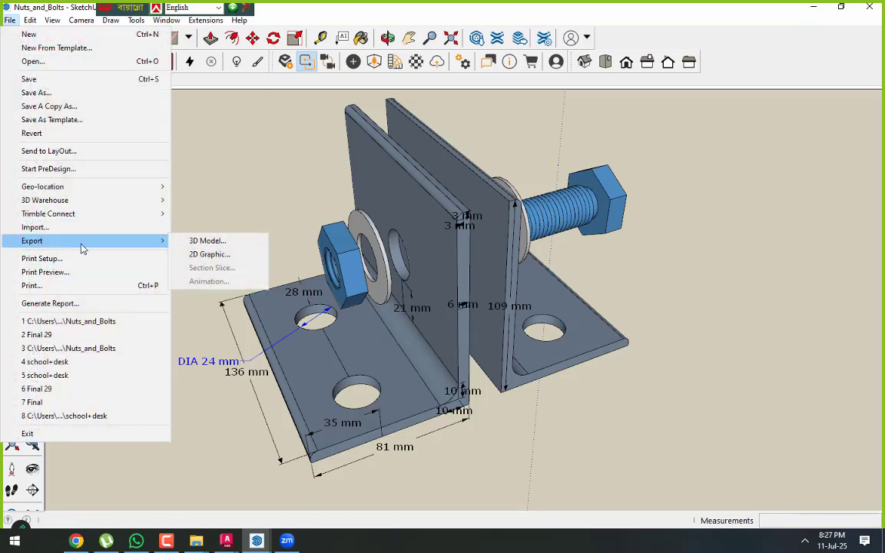
pyautogui.click(203, 253)
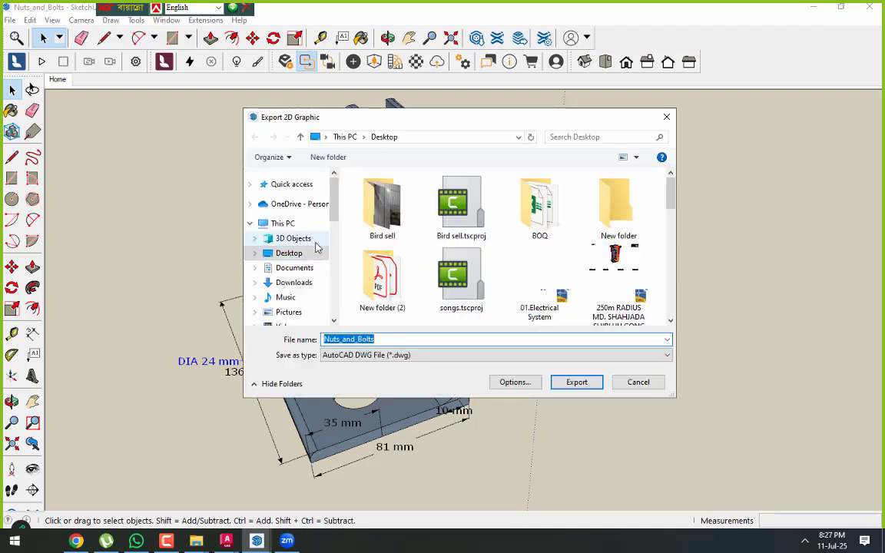
pyautogui.click(393, 355)
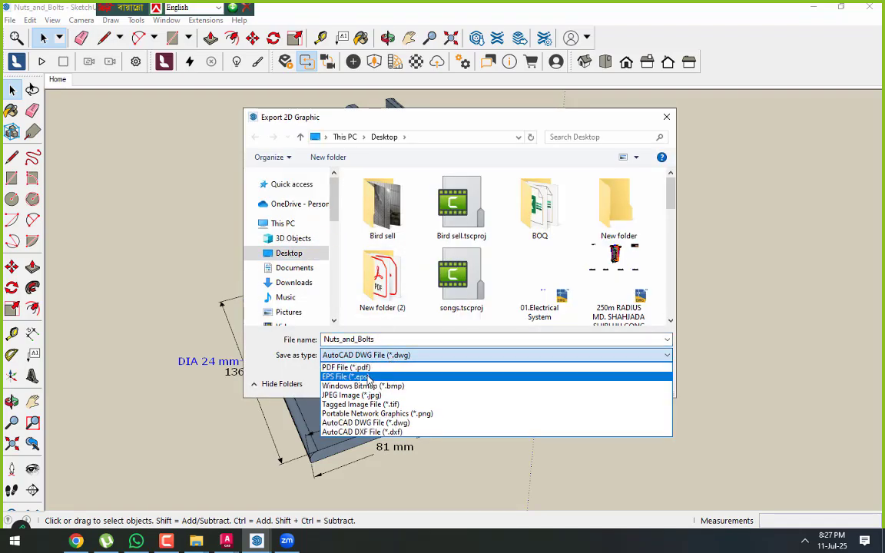
pyautogui.click(430, 393)
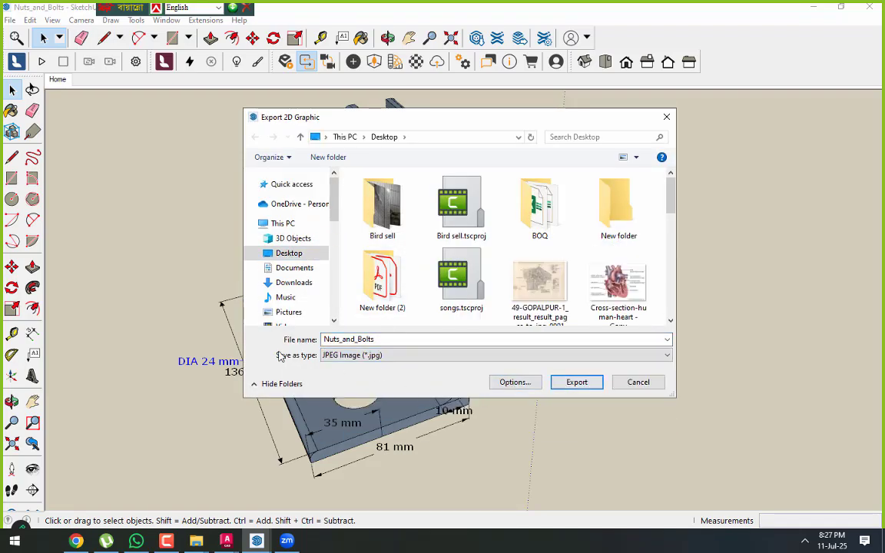
pyautogui.click(577, 384)
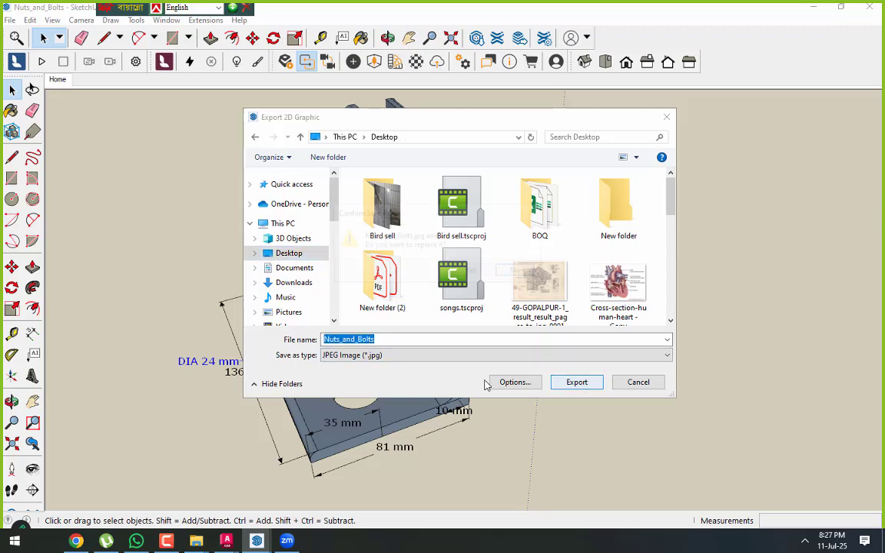
pyautogui.click(459, 273)
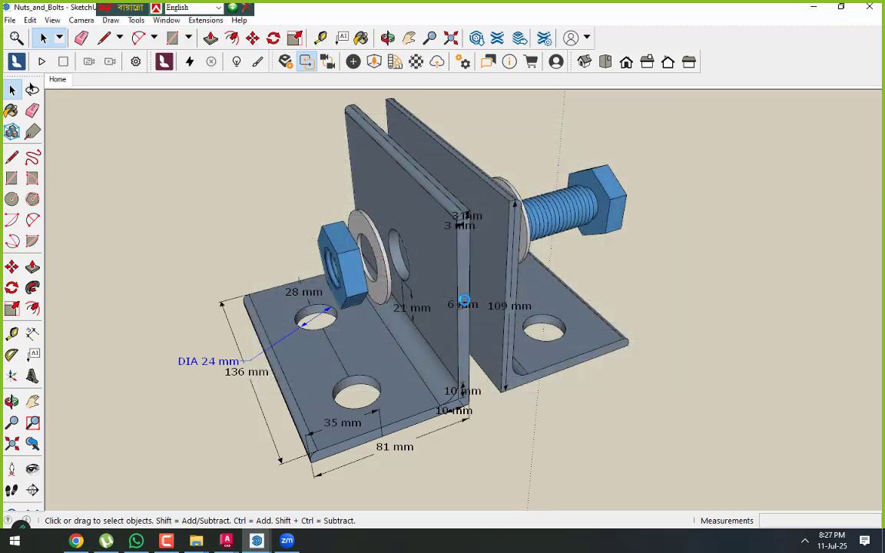
# Minimize the bracket model and switch to AutoCAD with the Holy family_FINAL11.7.25 drawing, maximizing its window
pyautogui.click(814, 9)
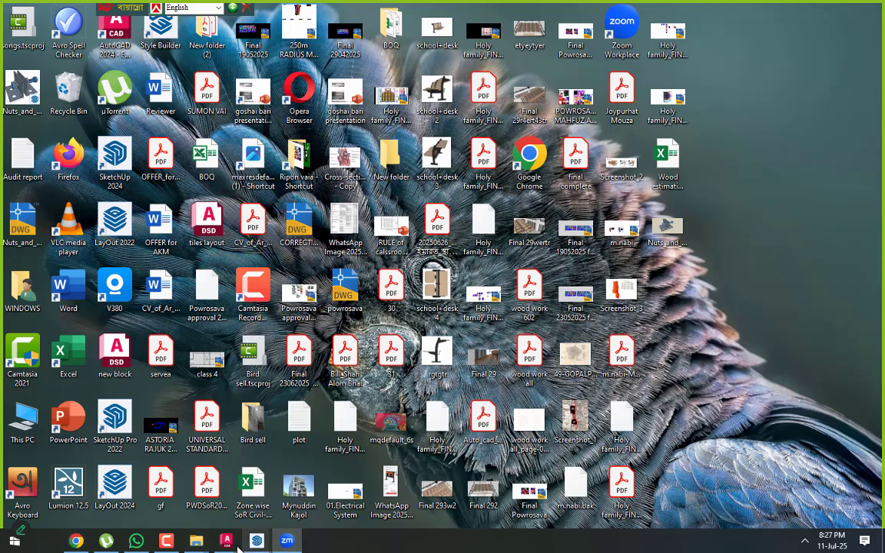
pyautogui.moveTo(233, 542)
pyautogui.click(172, 435)
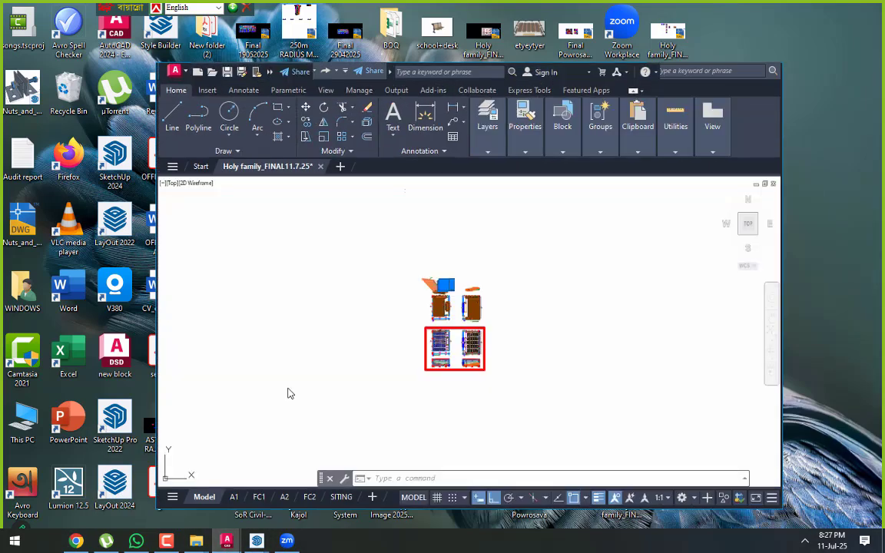
pyautogui.doubleClick(661, 72)
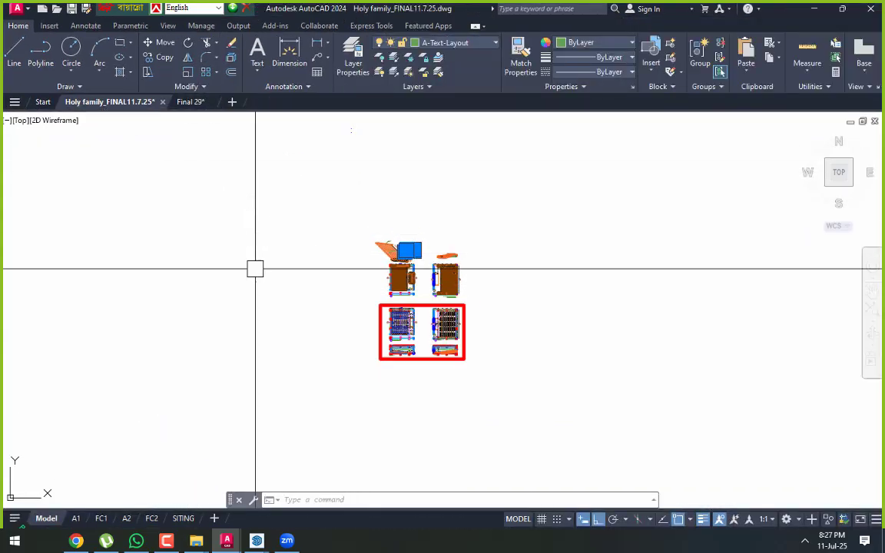
# Lengthen the horizontal landing of the 7x2= 14sqm leader by stretching its text end away from the elbow
pyautogui.scroll(2, 404, 375)
pyautogui.scroll(2, 406, 373)
pyautogui.moveTo(412, 238); pyautogui.dragTo(387, 412, button='middle')
pyautogui.scroll(2, 390, 221)
pyautogui.moveTo(390, 221); pyautogui.dragTo(368, 449, button='middle')
pyautogui.scroll(-3, 369, 448)
pyautogui.scroll(-2, 368, 442)
pyautogui.scroll(8, 373, 415)
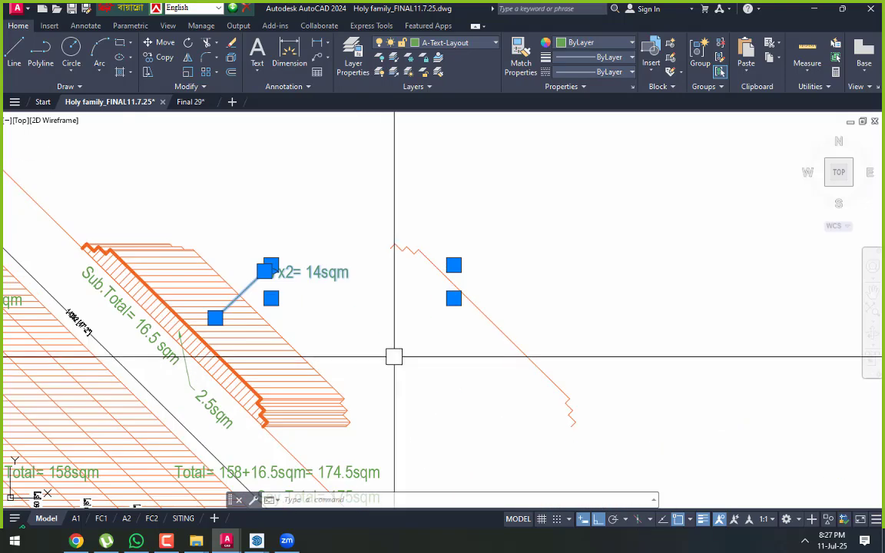
pyautogui.moveTo(394, 356); pyautogui.dragTo(467, 363, button='middle')
pyautogui.scroll(4, 387, 297)
pyautogui.scroll(4, 430, 322)
pyautogui.moveTo(430, 322); pyautogui.dragTo(418, 263, button='middle')
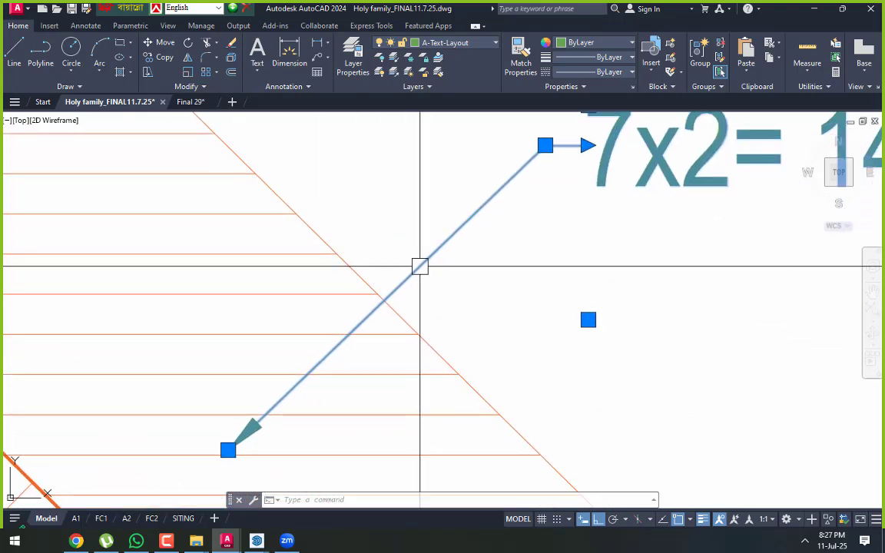
pyautogui.scroll(-4, 419, 262)
pyautogui.scroll(2, 486, 246)
pyautogui.click(486, 208)
pyautogui.click(549, 208)
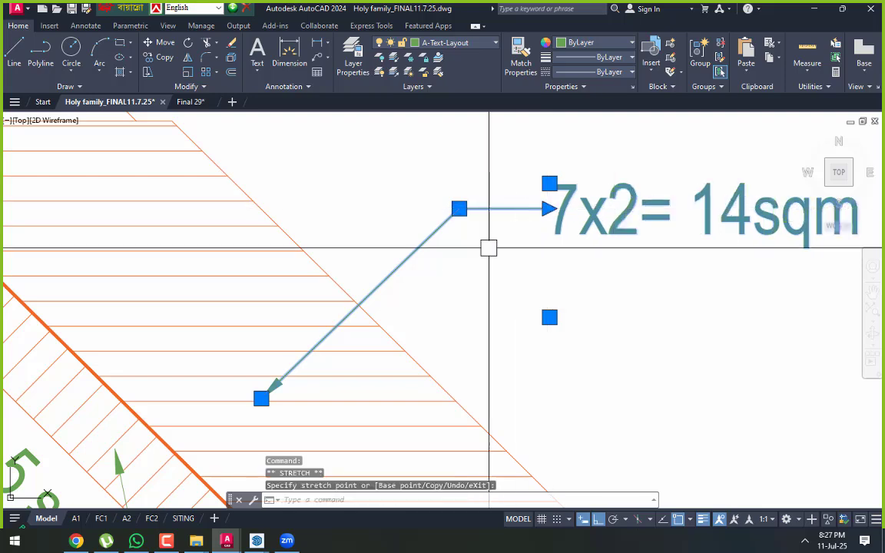
pyautogui.scroll(-2, 440, 276)
pyautogui.press('Escape')
# Inspect the 7x2= 14sqm leader and its text against the hatched strip, leaving it deselected
pyautogui.scroll(2, 332, 356)
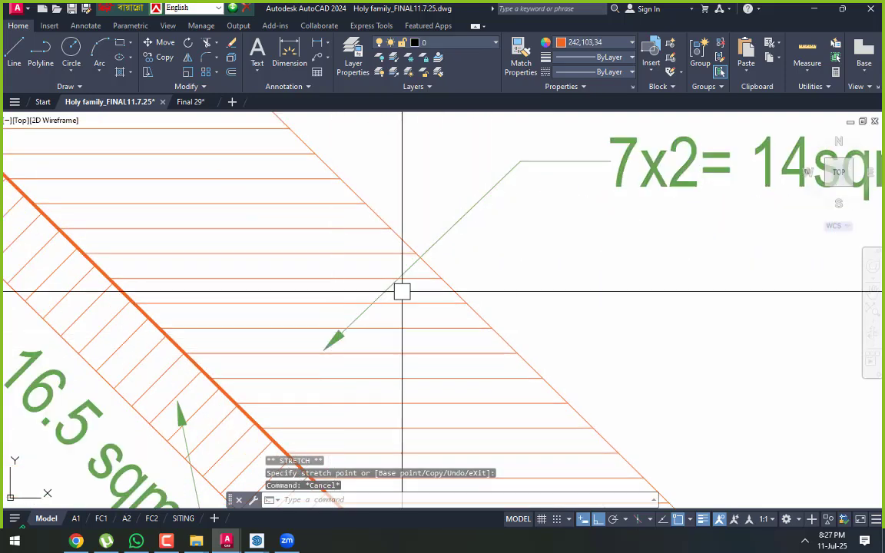
pyautogui.scroll(-2, 583, 187)
pyautogui.click(529, 203)
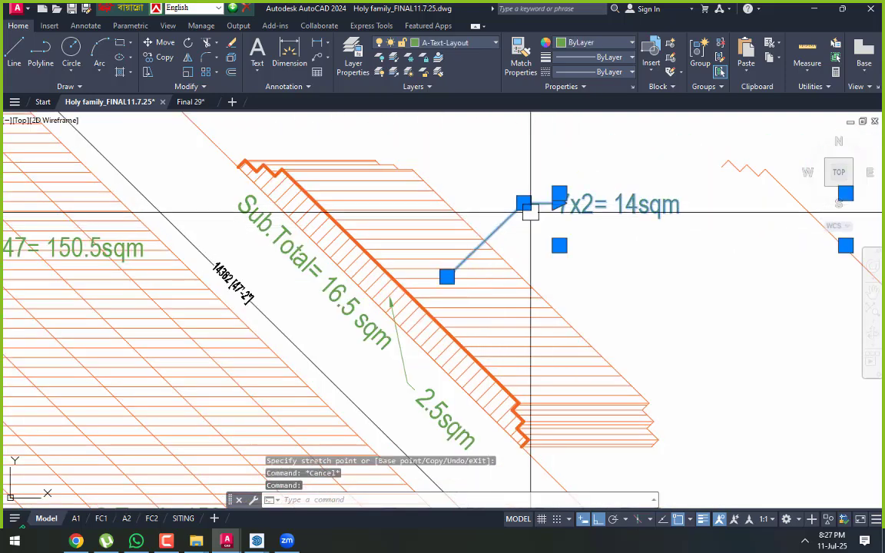
pyautogui.scroll(2, 559, 204)
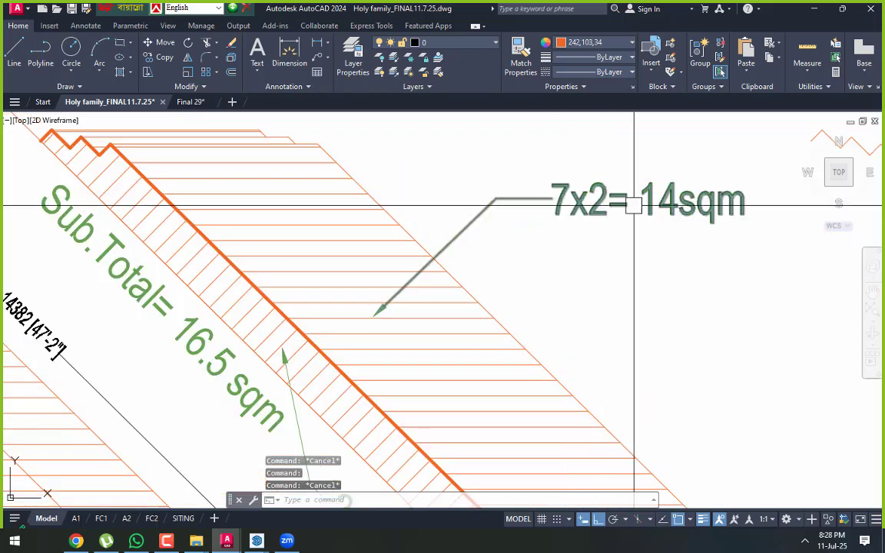
pyautogui.press('Escape')
# Place a multileader in the empty area above the hatched strip, with its landing point straight above the arrowhead point
pyautogui.scroll(-4, 503, 307)
pyautogui.moveTo(521, 349)
pyautogui.mouseDown(button='middle')
pyautogui.moveTo(502, 385)
pyautogui.moveTo(281, 338)
pyautogui.mouseUp(button='middle')
pyautogui.click(316, 58)
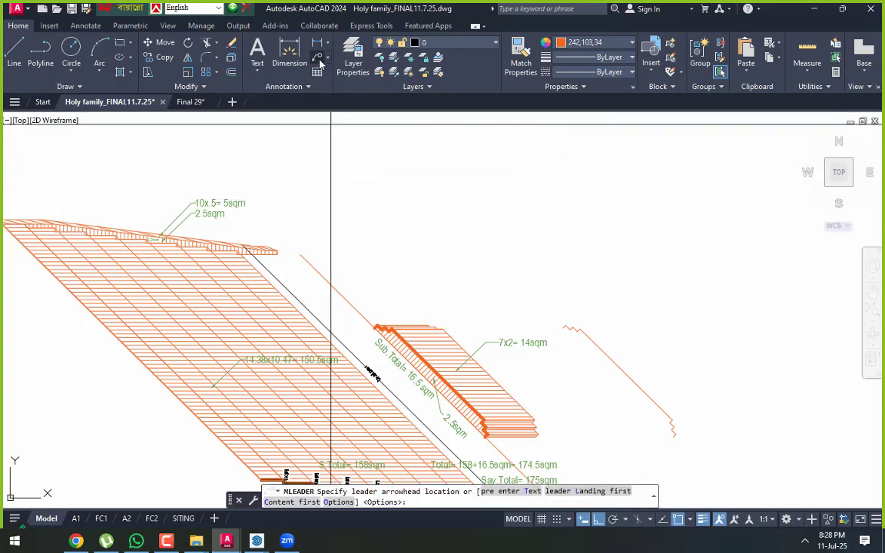
pyautogui.press('Escape')
pyautogui.click(327, 60)
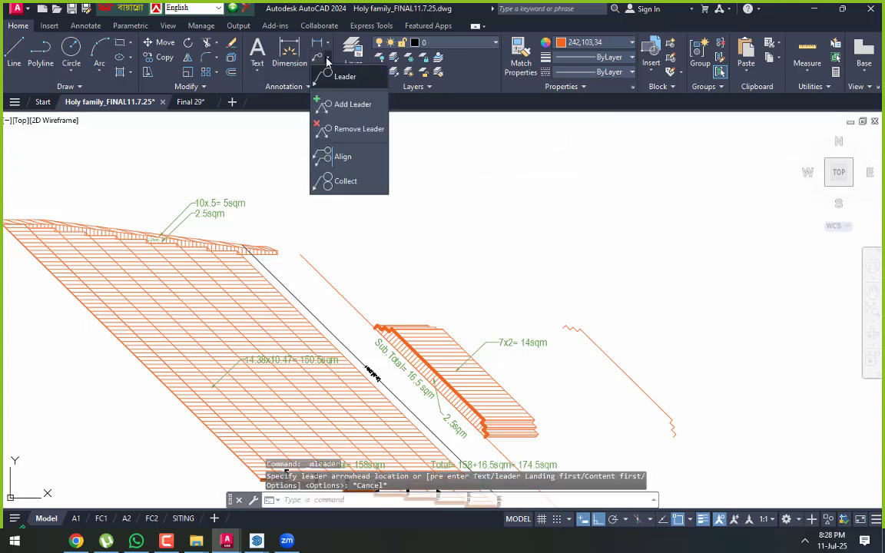
pyautogui.click(332, 75)
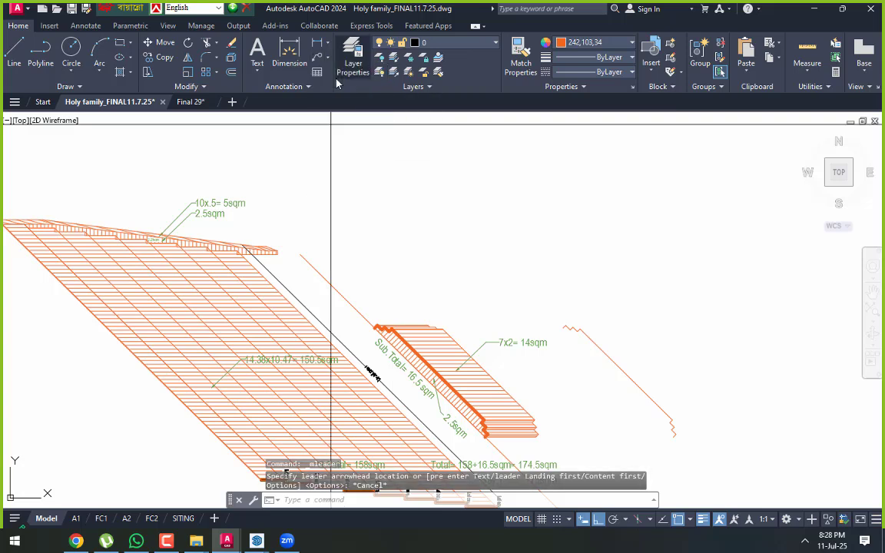
pyautogui.click(370, 253)
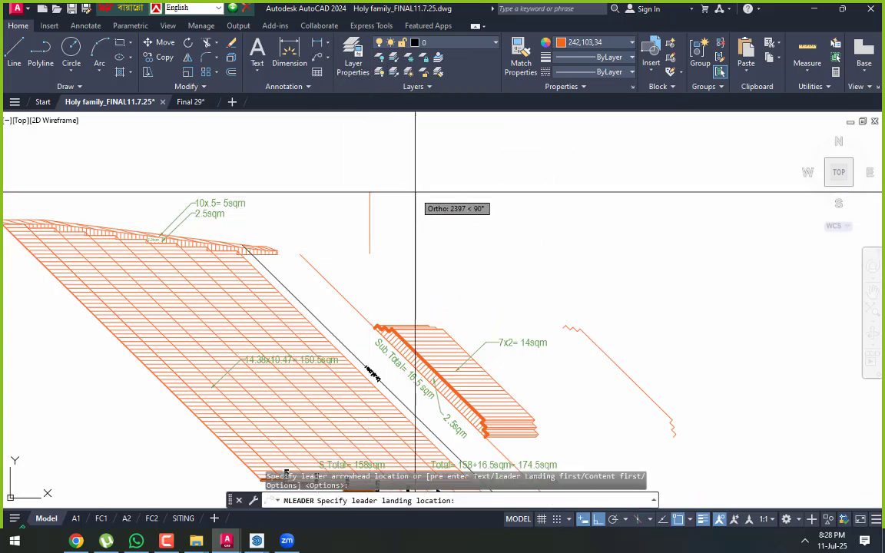
pyautogui.scroll(4, 392, 246)
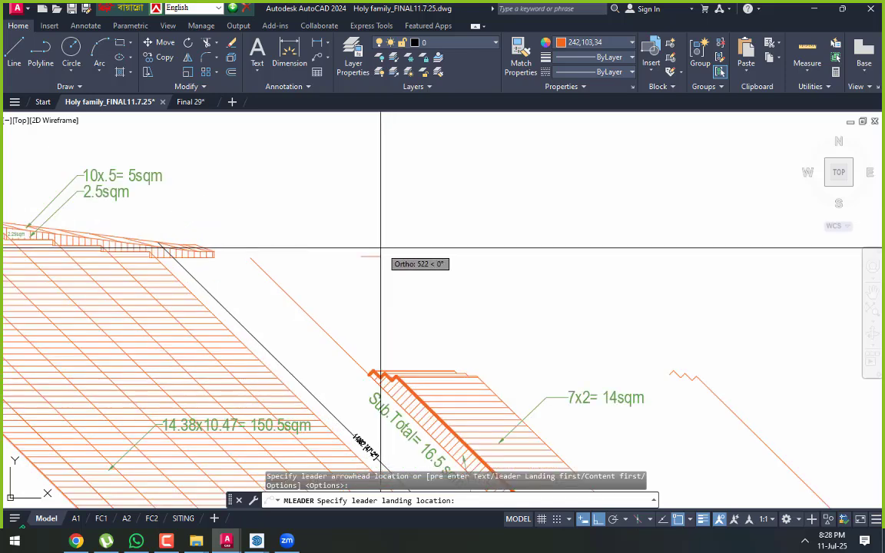
pyautogui.scroll(-5, 361, 198)
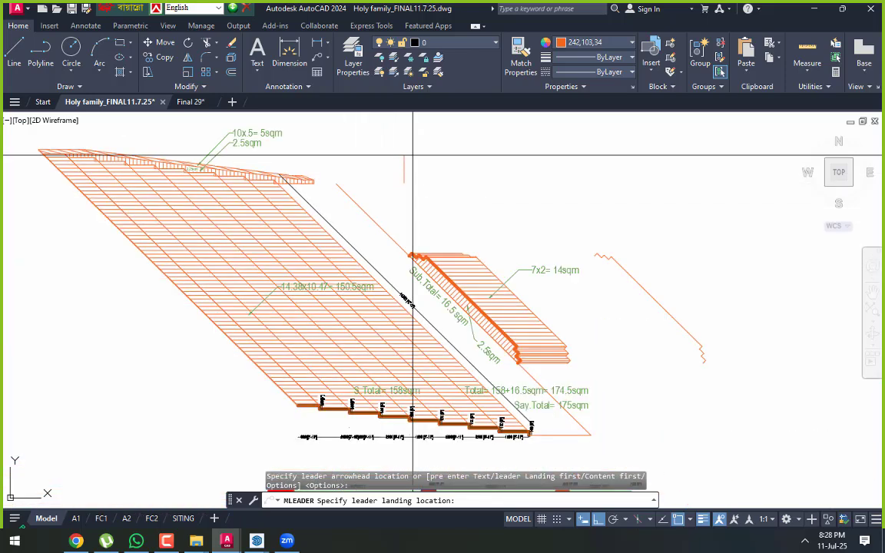
pyautogui.click(414, 156)
# Set the leader's text height to 150, enter Salam as its text and finish the text editing
pyautogui.scroll(10, 405, 160)
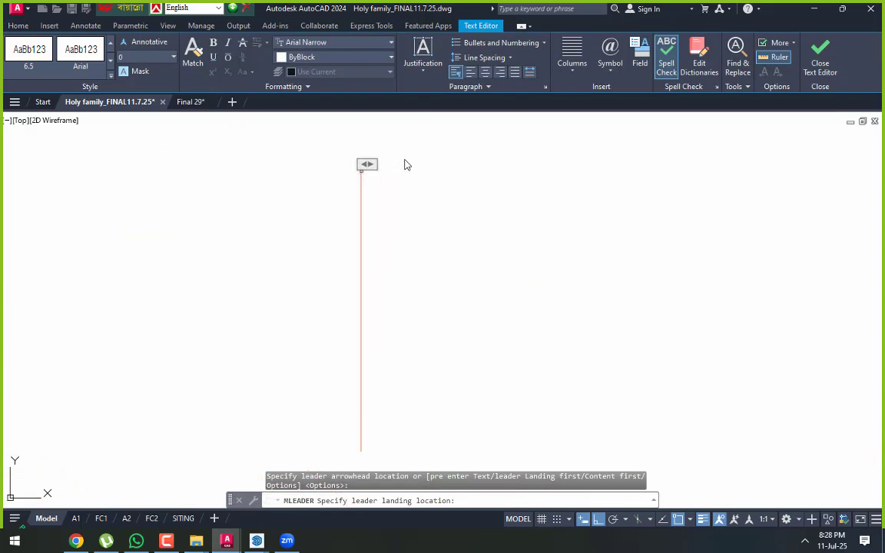
pyautogui.scroll(15, 347, 171)
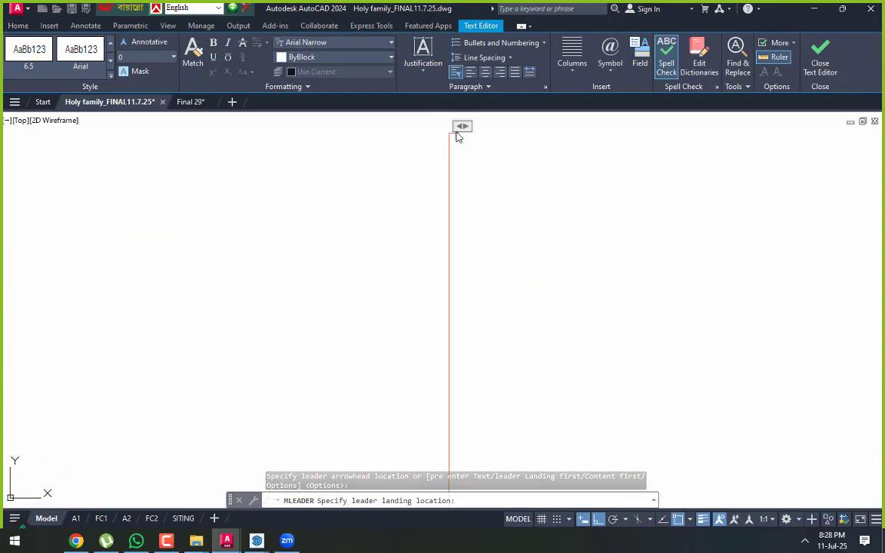
pyautogui.scroll(6, 456, 154)
pyautogui.scroll(-10, 452, 177)
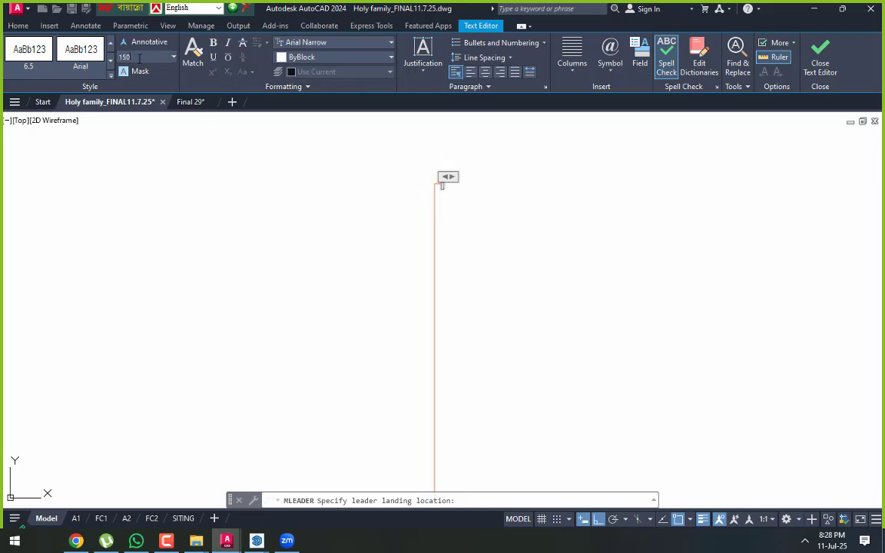
pyautogui.press('Return')
pyautogui.scroll(-7, 368, 161)
pyautogui.scroll(-8, 447, 202)
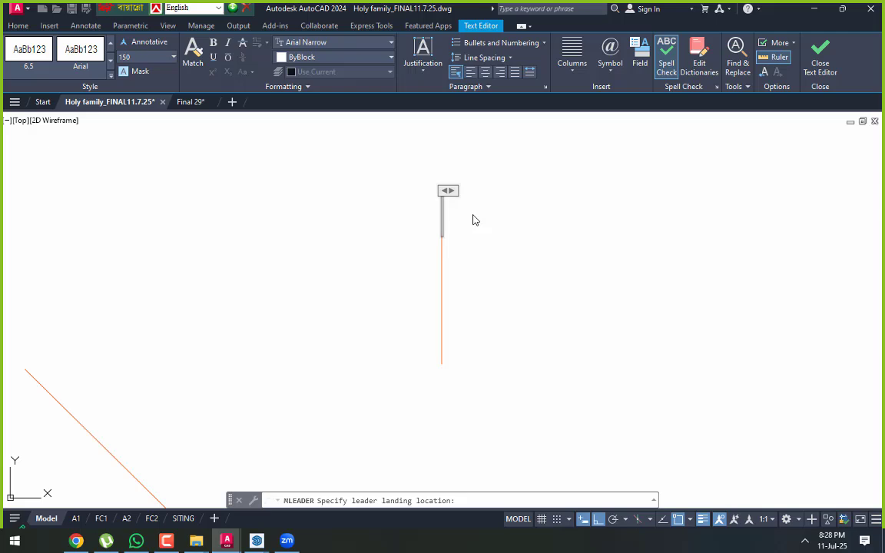
pyautogui.write('Sa')
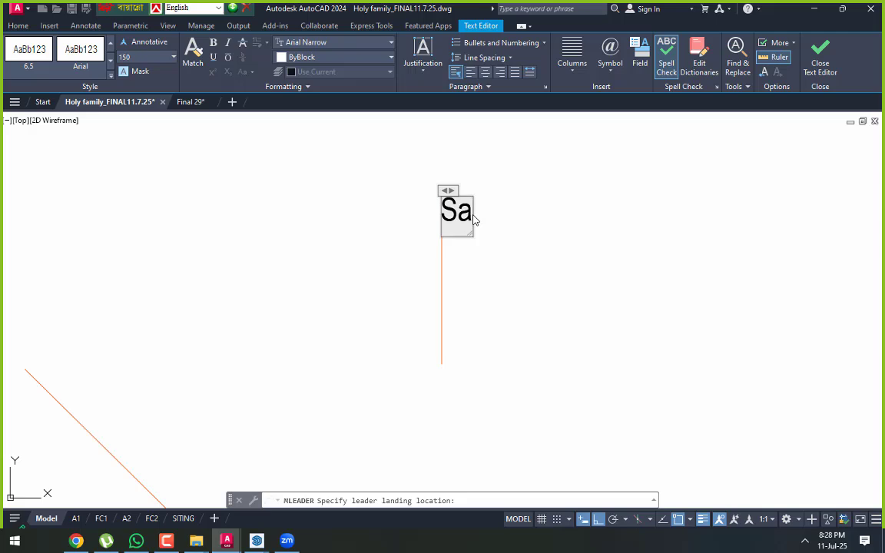
pyautogui.write('lam')
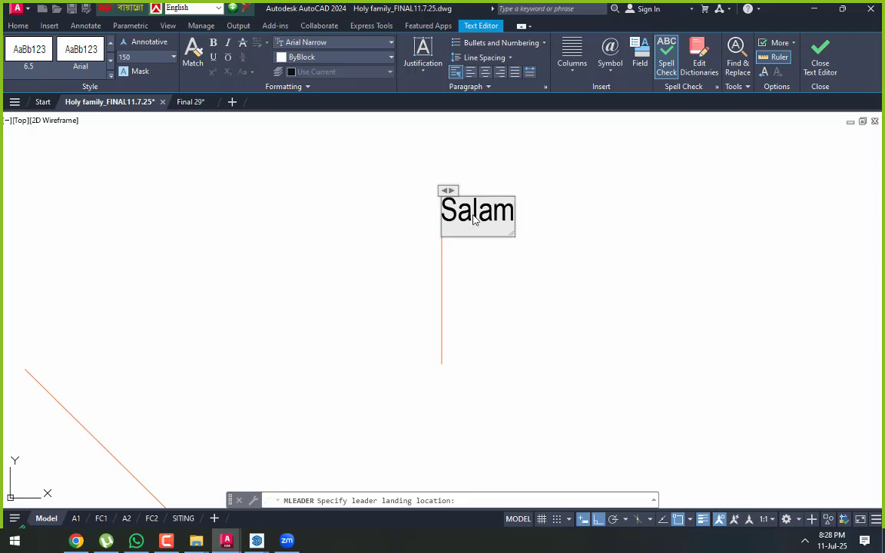
pyautogui.click(572, 292)
# Shift the Salam leader's text sideways away from above the arrowhead point so that the leader line slants
pyautogui.click(466, 212)
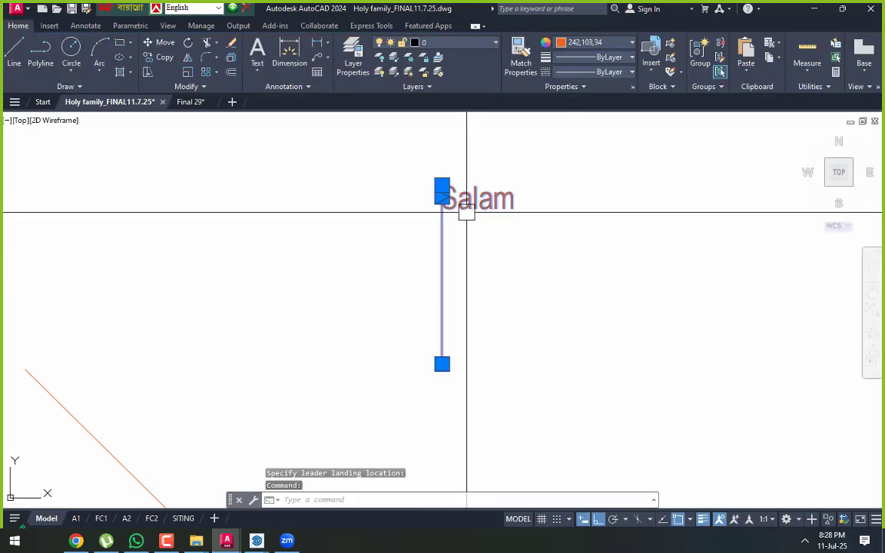
pyautogui.scroll(2, 443, 188)
pyautogui.click(443, 178)
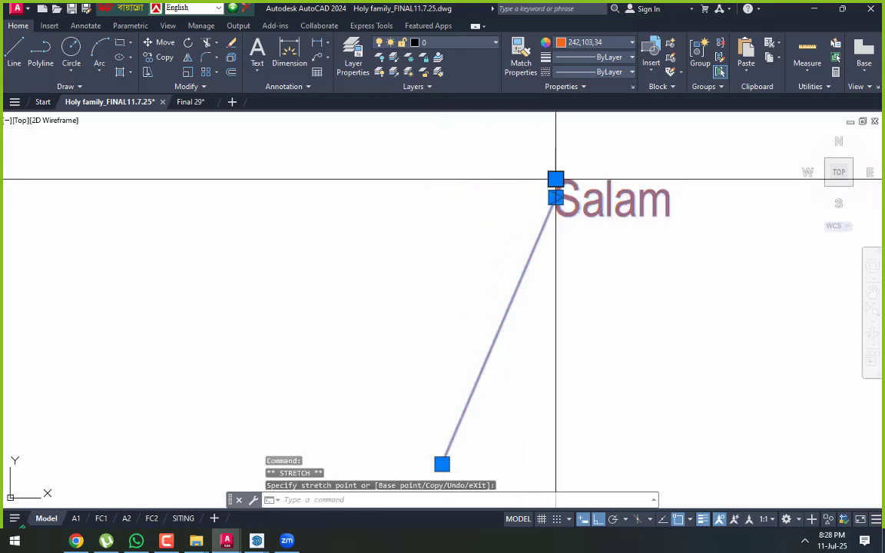
# Lengthen the Salam leader's horizontal landing to about 654 units away from the elbow and deselect the leader
pyautogui.scroll(8, 560, 196)
pyautogui.scroll(8, 485, 202)
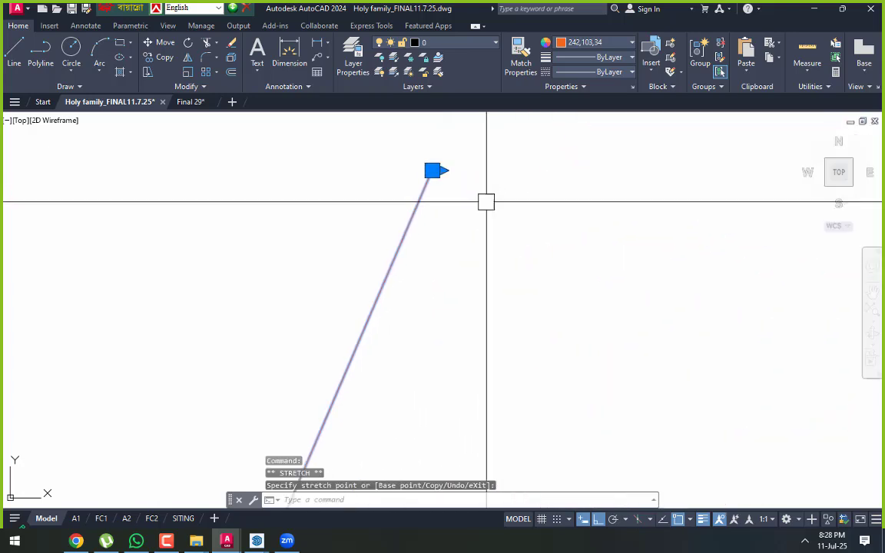
pyautogui.scroll(2, 486, 202)
pyautogui.click(415, 152)
pyautogui.scroll(-12, 538, 158)
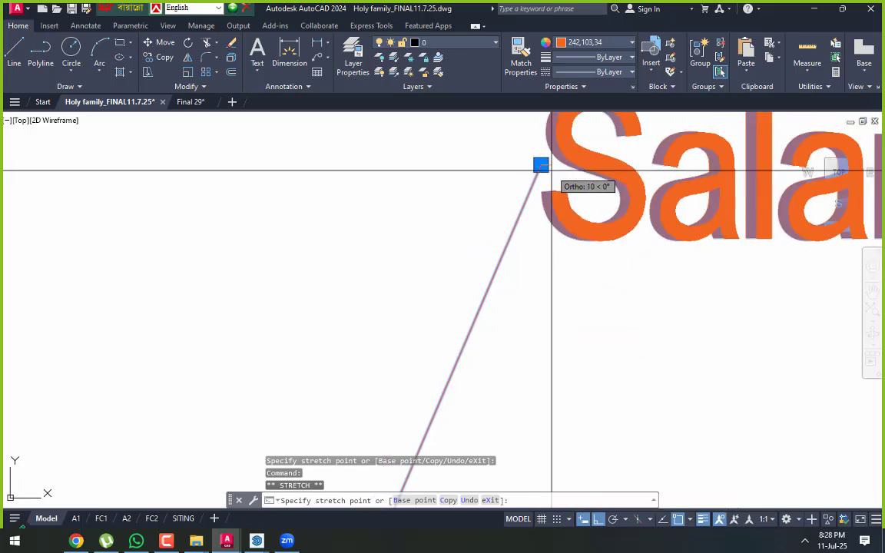
pyautogui.scroll(-8, 550, 170)
pyautogui.press('Escape')
pyautogui.press('Escape')
pyautogui.click(550, 146)
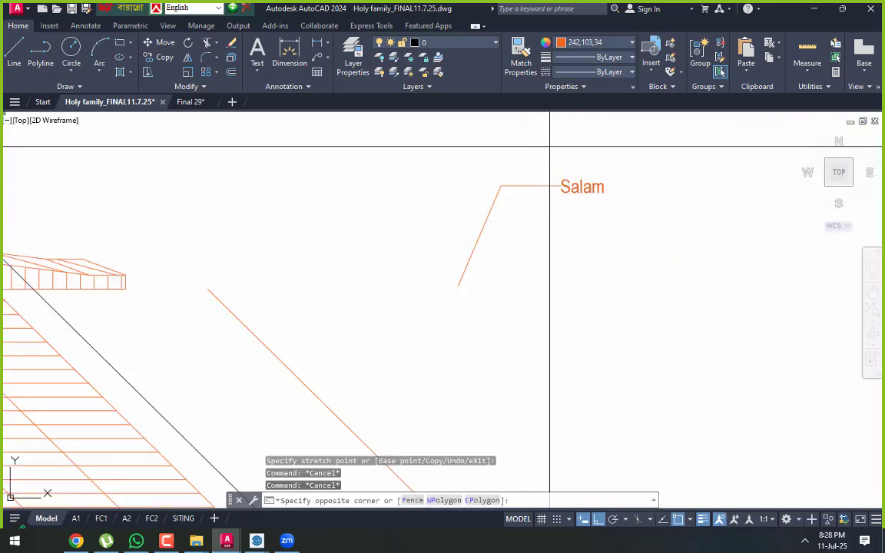
pyautogui.click(478, 252)
pyautogui.press('Escape')
# Draw a rectangle in the empty area above the Salam leader
pyautogui.scroll(-6, 450, 208)
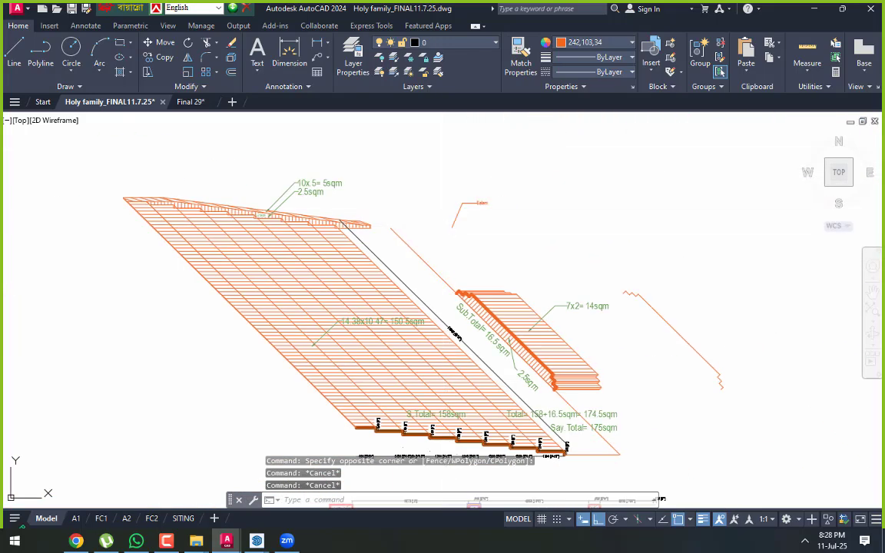
pyautogui.moveTo(447, 226); pyautogui.dragTo(456, 261, button='middle')
pyautogui.write('rec')
pyautogui.press('Return')
pyautogui.scroll(5, 441, 172)
pyautogui.moveTo(441, 172)
pyautogui.mouseDown(button='middle')
pyautogui.moveTo(454, 169)
pyautogui.moveTo(396, 402)
pyautogui.mouseUp(button='middle')
pyautogui.click(403, 209)
pyautogui.click(545, 312)
pyautogui.press('Escape')
# Copy the rectangle straight up by its own height so the two rectangles share an edge
pyautogui.scroll(-4, 476, 274)
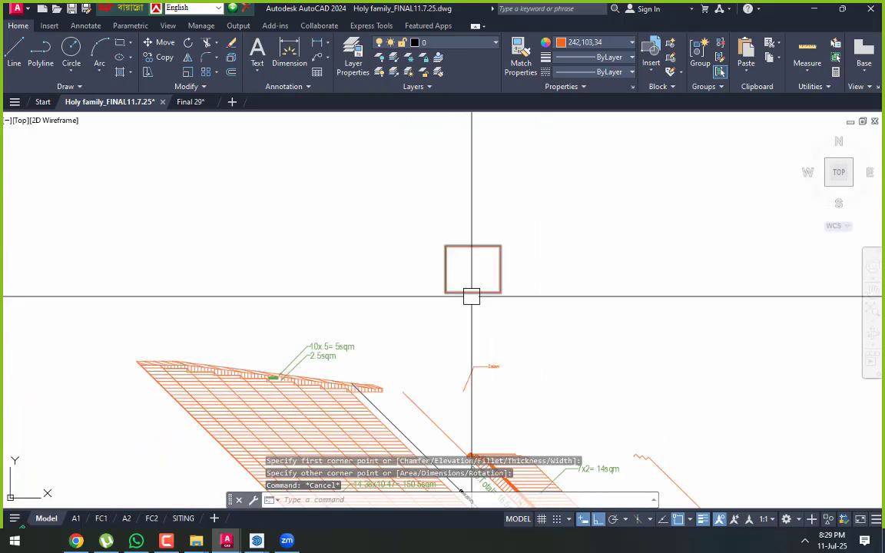
pyautogui.click(471, 293)
pyautogui.write('c')
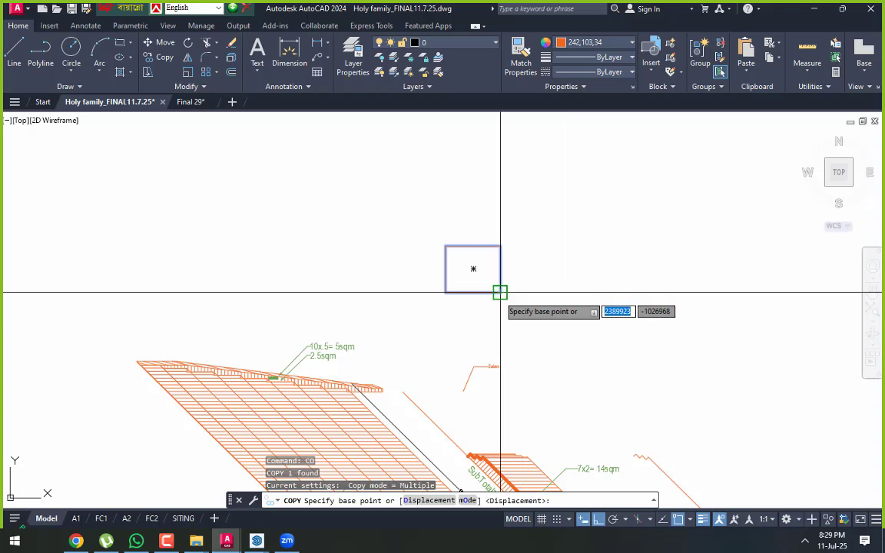
pyautogui.click(500, 292)
pyautogui.press('Escape')
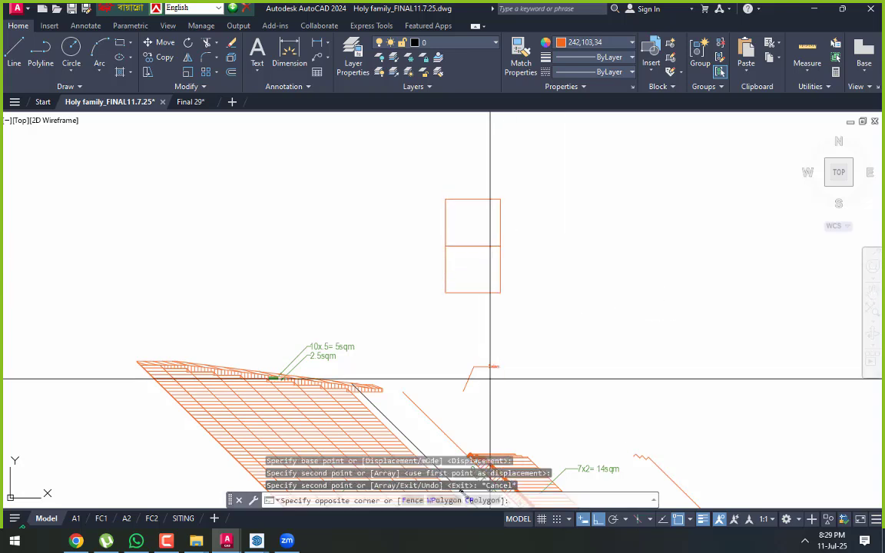
# Move the Salam leader by its arrow tip to the midpoint of the lower rectangle's right edge
pyautogui.click(467, 354)
pyautogui.press('Return')
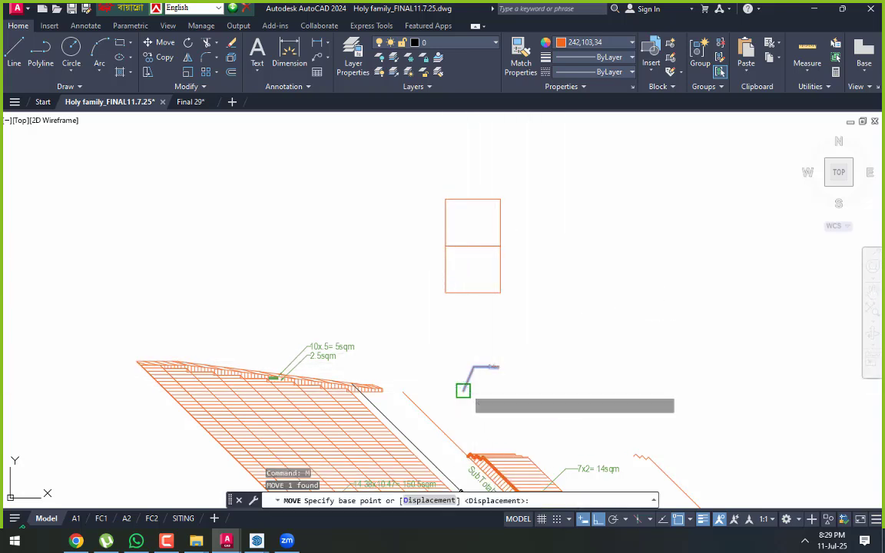
pyautogui.click(463, 391)
pyautogui.scroll(4, 508, 255)
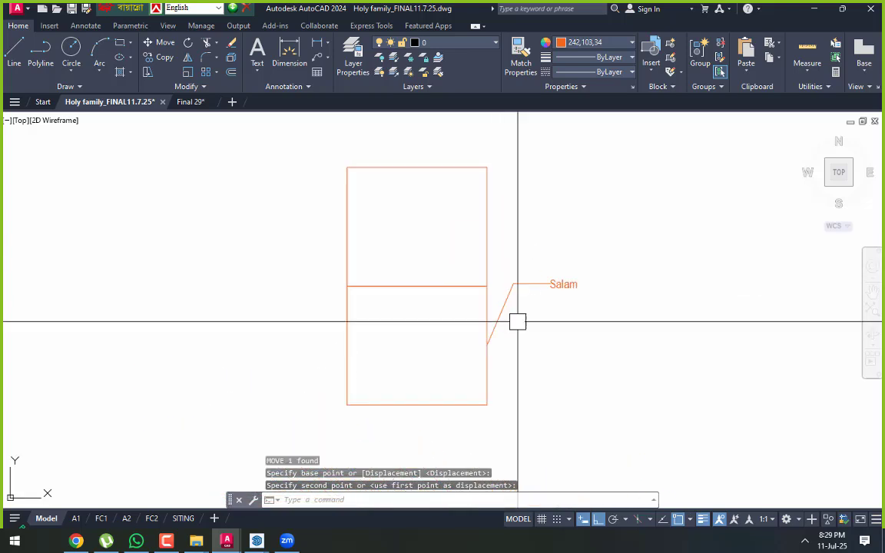
pyautogui.scroll(-2, 438, 300)
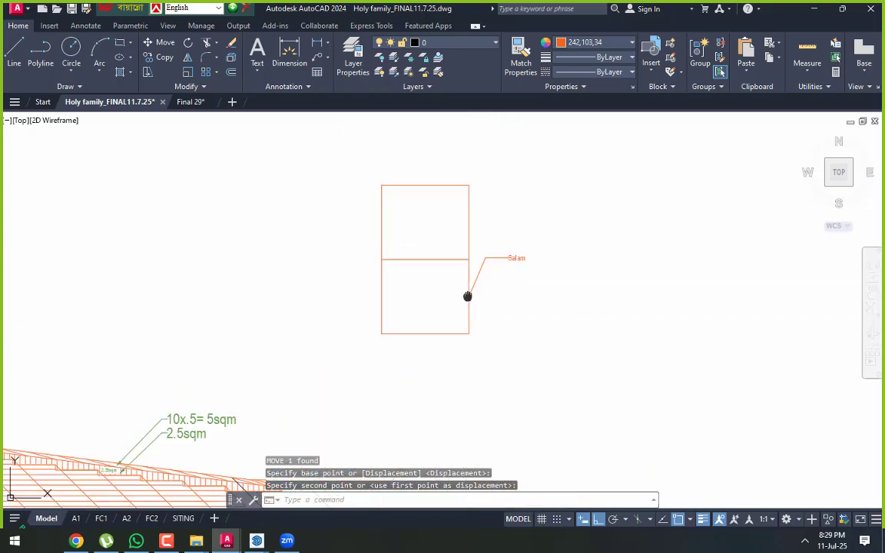
pyautogui.press('Escape')
pyautogui.press('Escape')
# Stretch the Salam leader's elbow vertically downward to flatten its slanted line, and deselect the leader
pyautogui.scroll(4, 500, 311)
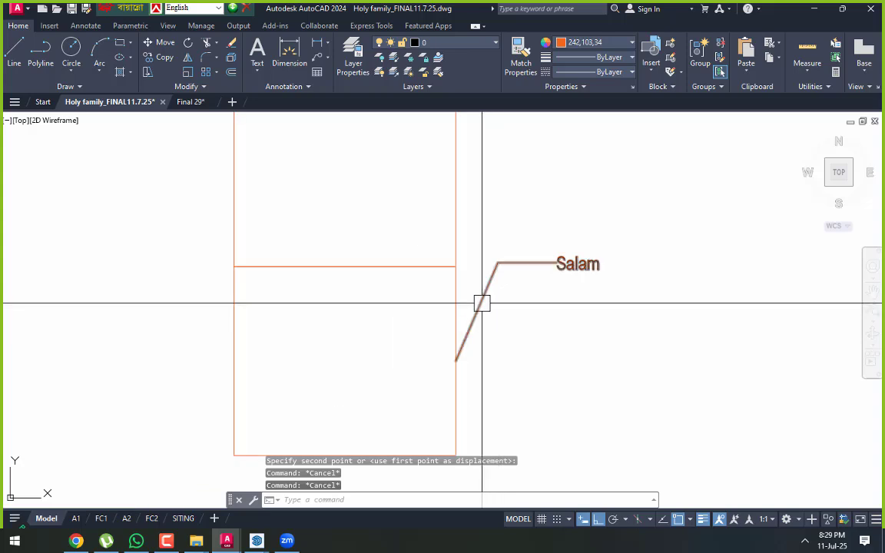
pyautogui.moveTo(483, 302); pyautogui.dragTo(476, 274, button='middle')
pyautogui.click(493, 238)
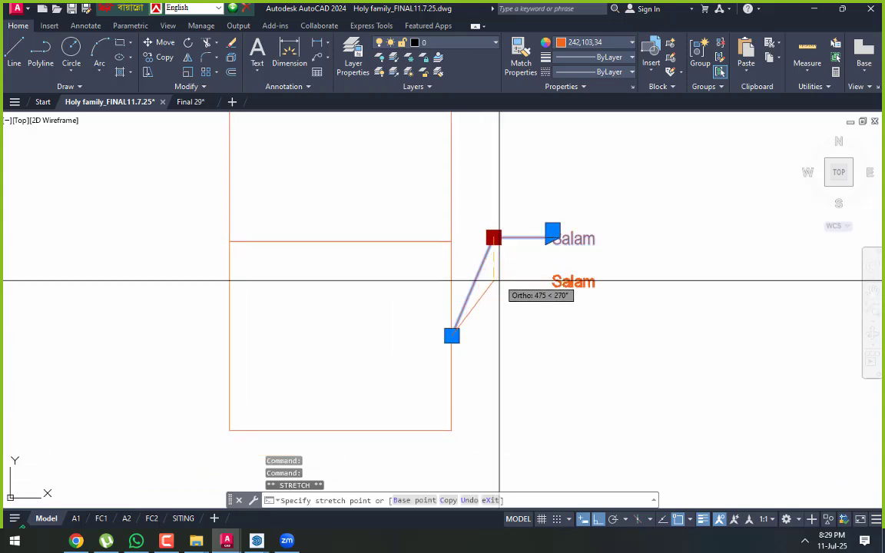
pyautogui.click(493, 277)
pyautogui.press('Escape')
pyautogui.scroll(2, 488, 318)
pyautogui.press('Escape')
pyautogui.moveTo(488, 320); pyautogui.dragTo(474, 290, button='middle')
# Open the Salam leader's properties and change its text style to ROMAN_ITALIC
pyautogui.click(444, 280)
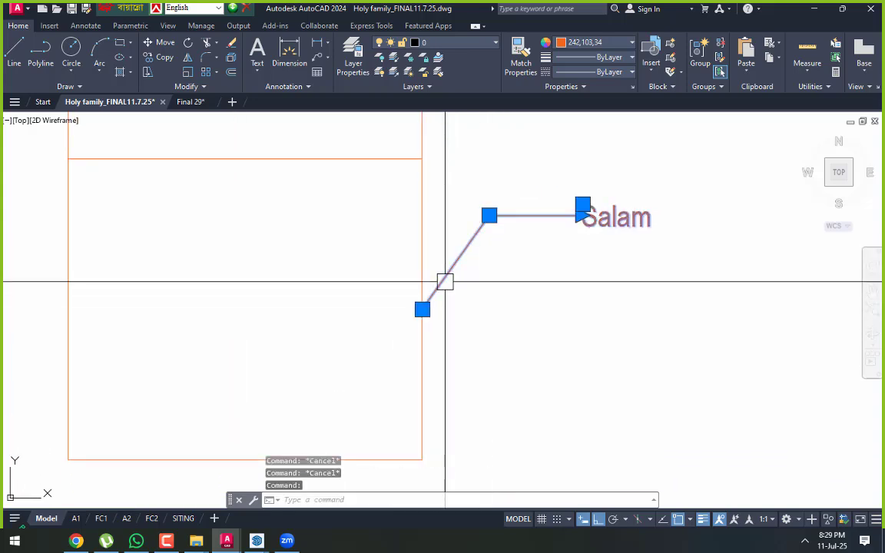
pyautogui.scroll(2, 420, 311)
pyautogui.scroll(2, 417, 278)
pyautogui.press('Escape')
pyautogui.moveTo(395, 311); pyautogui.dragTo(340, 336, button='middle')
pyautogui.click(417, 275)
pyautogui.scroll(-2, 415, 278)
pyautogui.write('m')
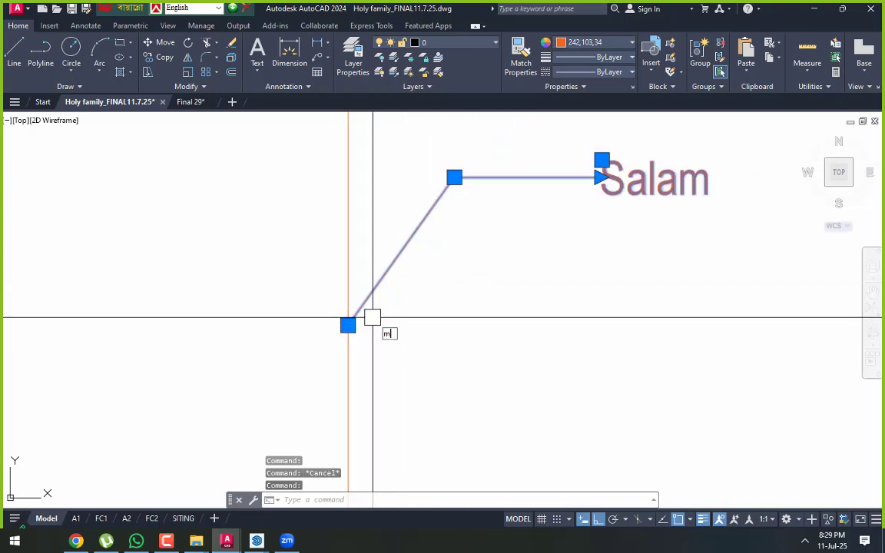
pyautogui.hotkey('ctrl', '1')
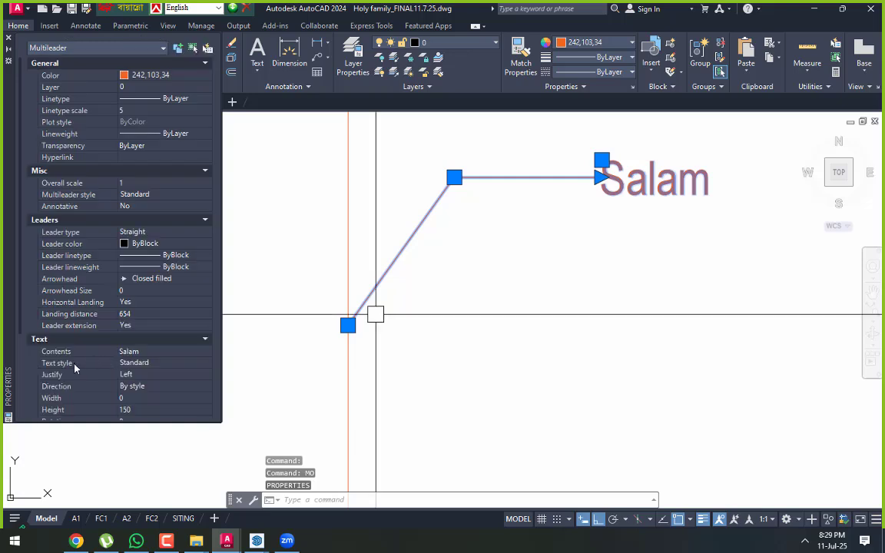
pyautogui.click(62, 365)
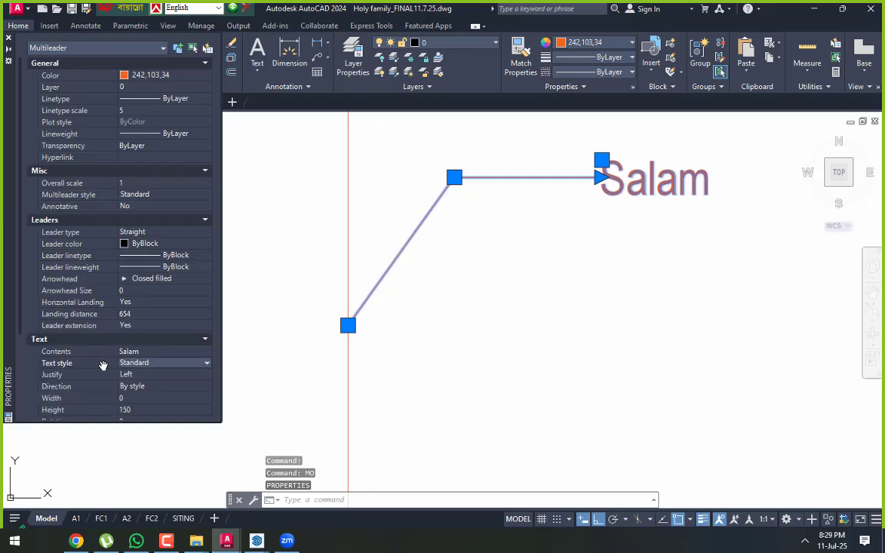
pyautogui.click(142, 367)
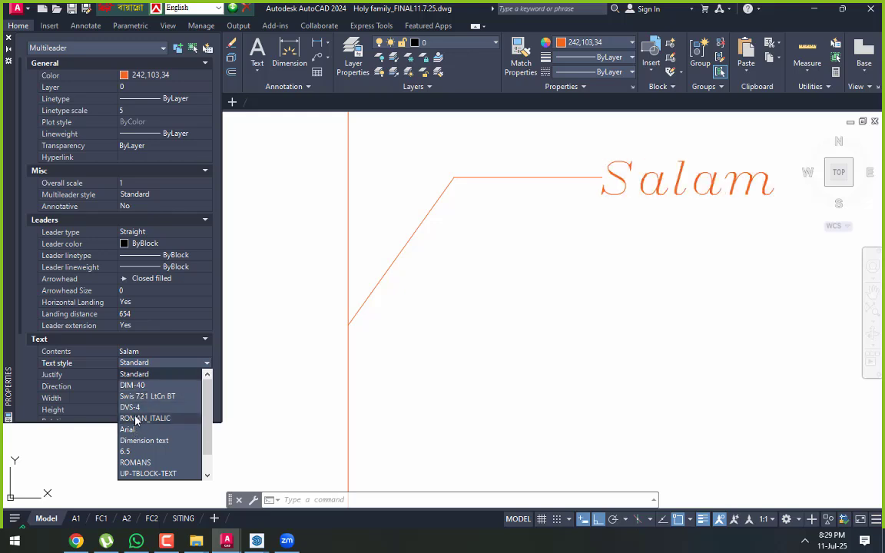
pyautogui.click(137, 419)
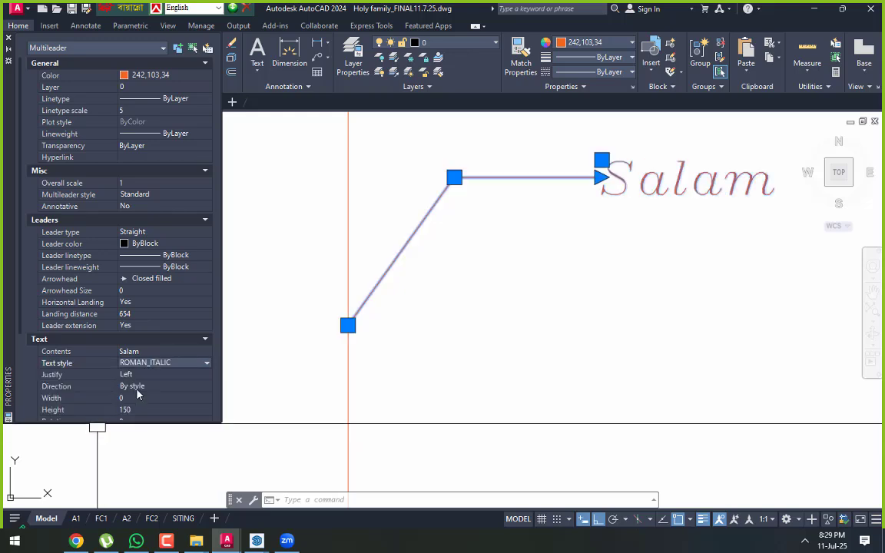
# Change the Salam leader's text style to 6.5
pyautogui.click(136, 387)
pyautogui.click(123, 398)
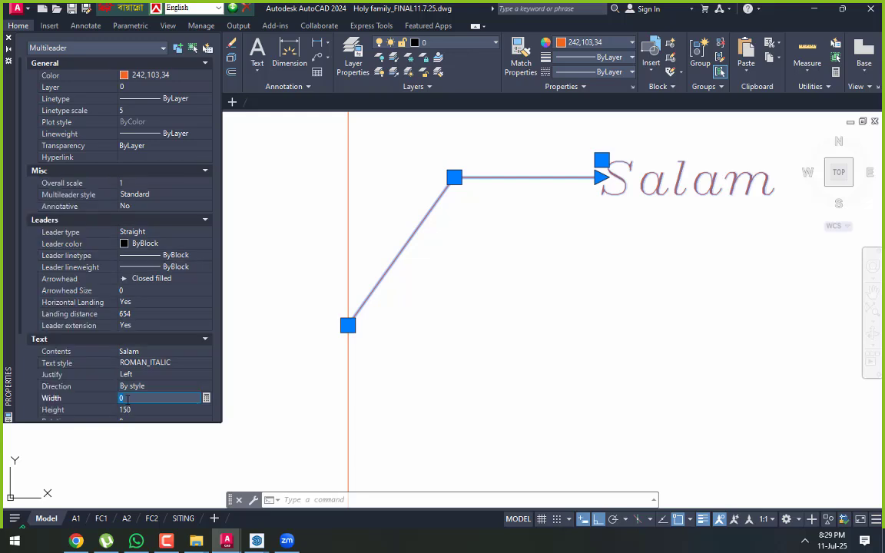
pyautogui.scroll(-2, 125, 413)
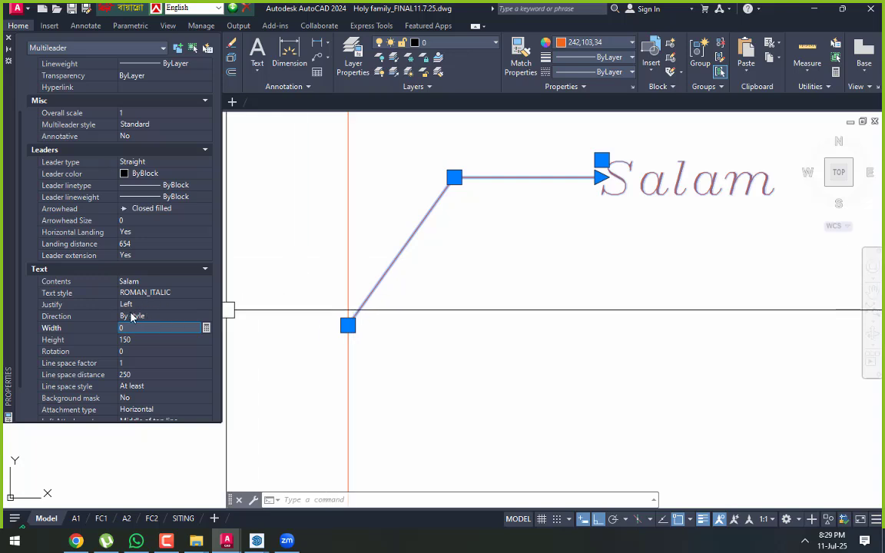
pyautogui.click(137, 283)
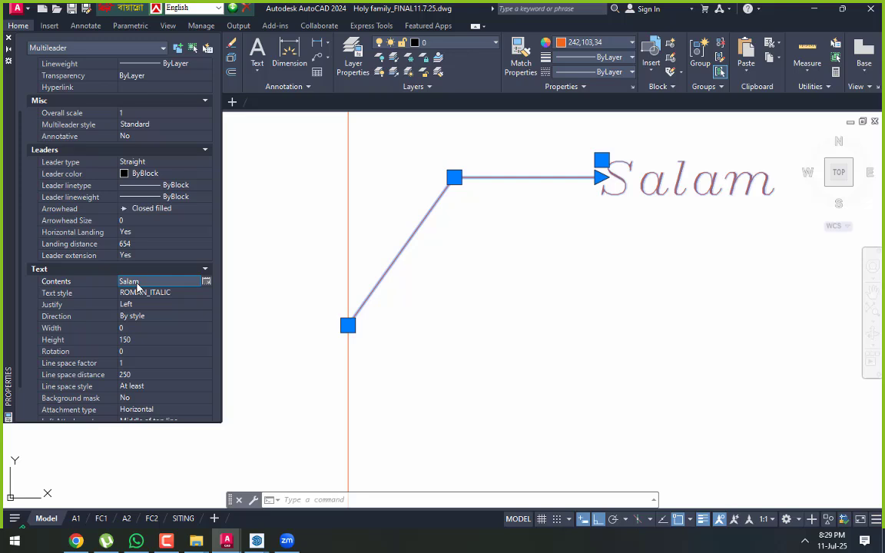
pyautogui.click(140, 292)
pyautogui.click(143, 294)
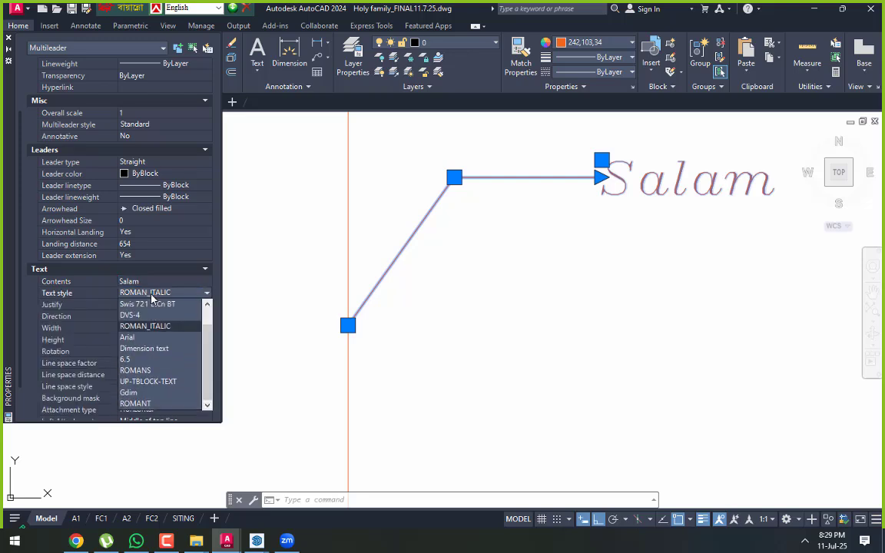
pyautogui.click(139, 360)
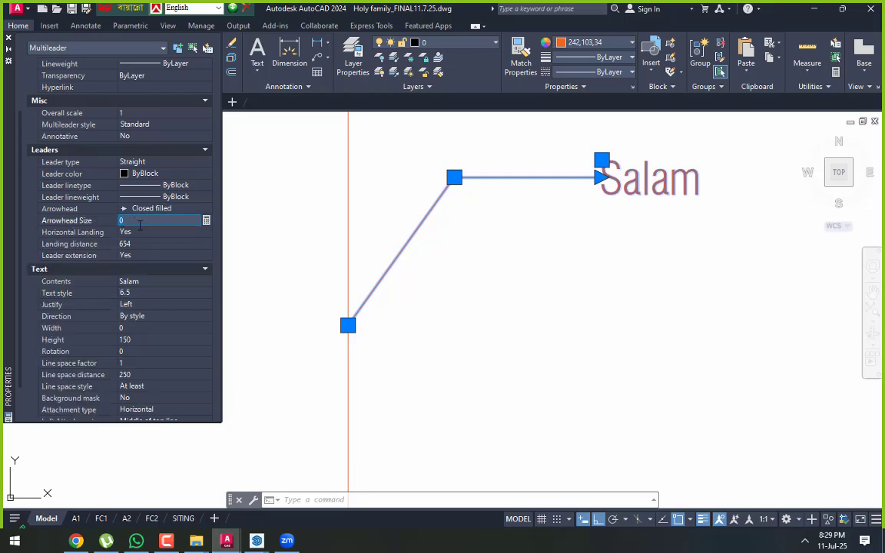
# Set the Salam leader's arrowhead size to 150 and deselect the leader
pyautogui.press('Return')
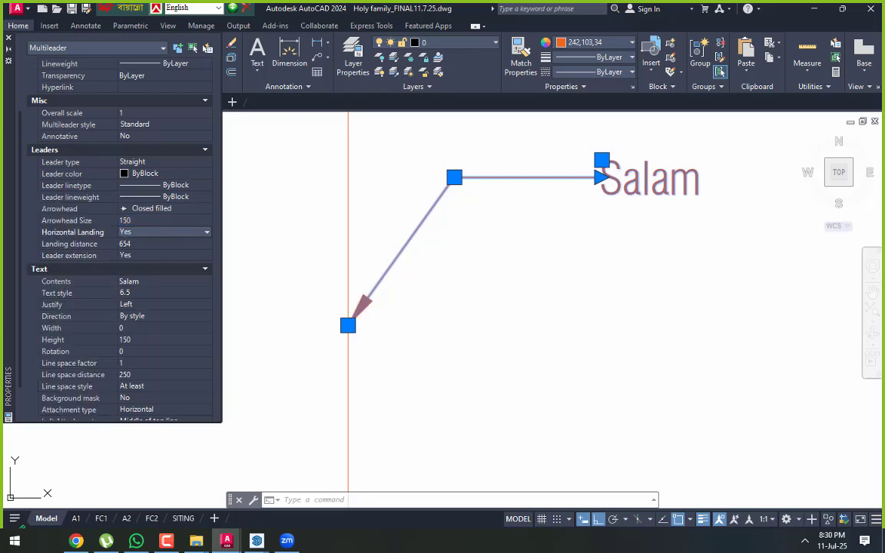
pyautogui.press('Escape')
pyautogui.click(359, 302)
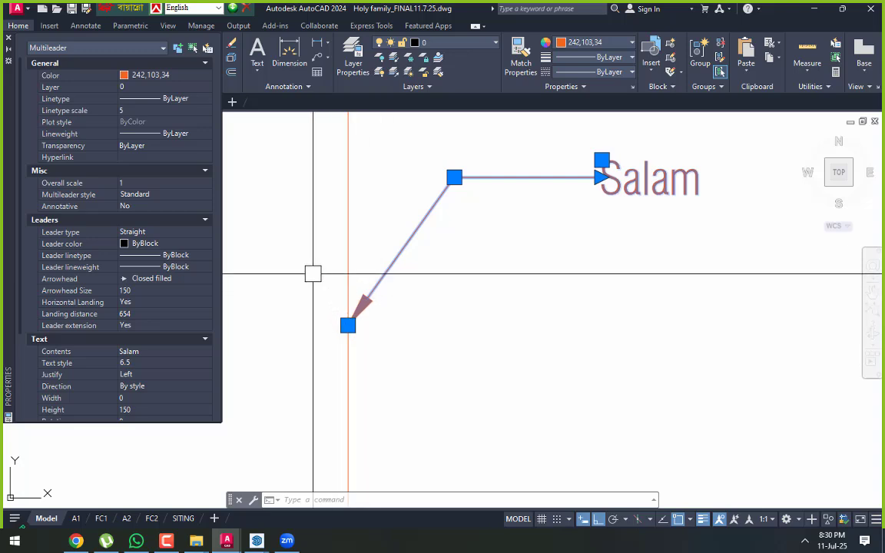
pyautogui.press('Escape')
# Set the Salam leader's landing distance to 300 and deselect the leader
pyautogui.click(376, 288)
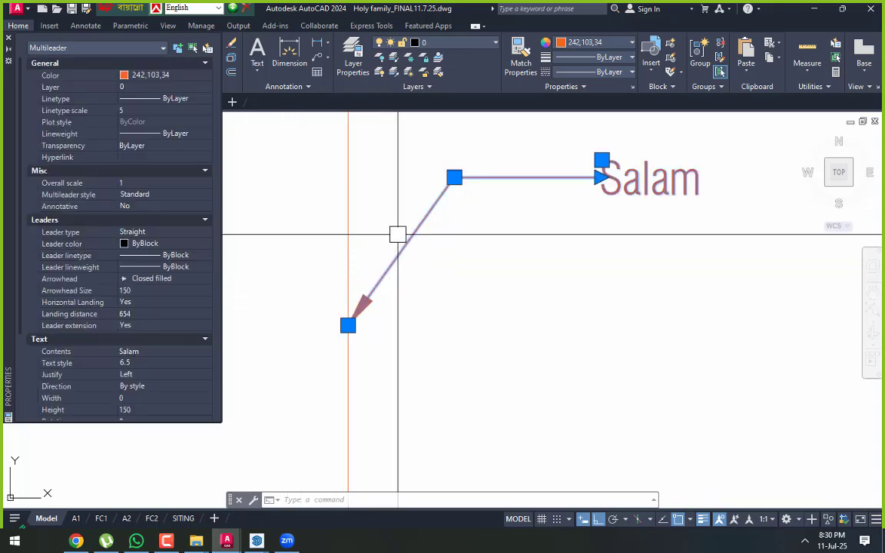
pyautogui.click(601, 160)
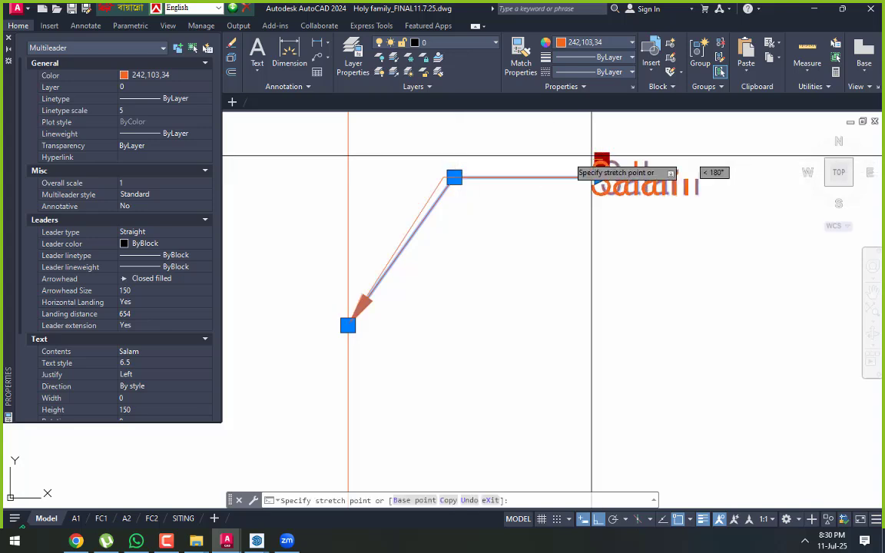
pyautogui.press('Escape')
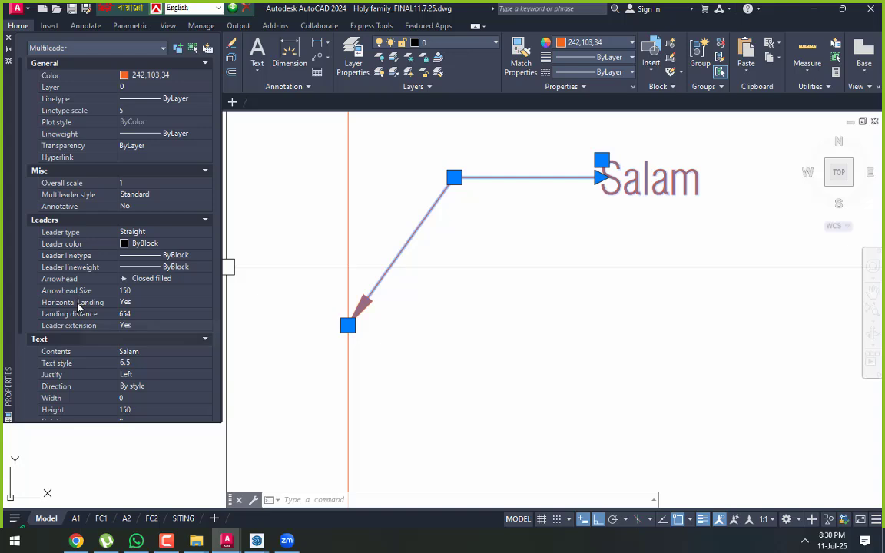
pyautogui.scroll(-3, 77, 307)
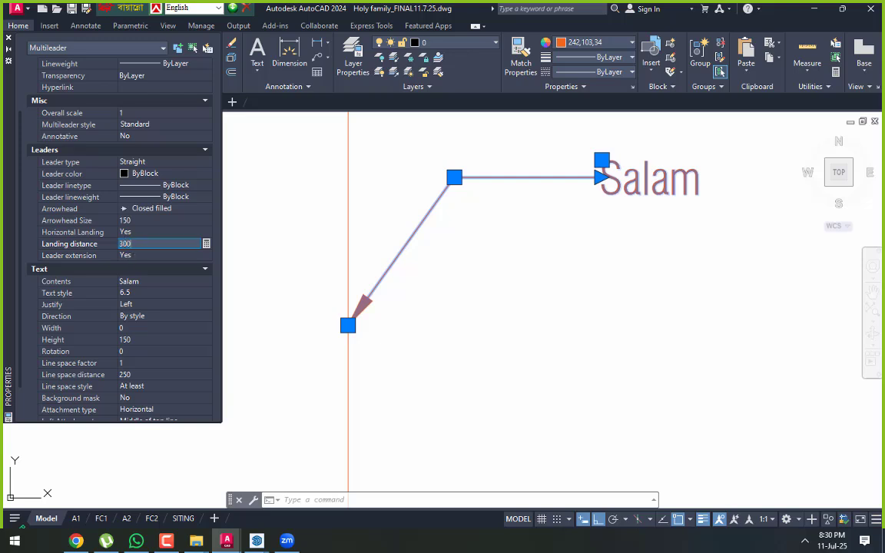
pyautogui.press('Return')
pyautogui.press('Escape')
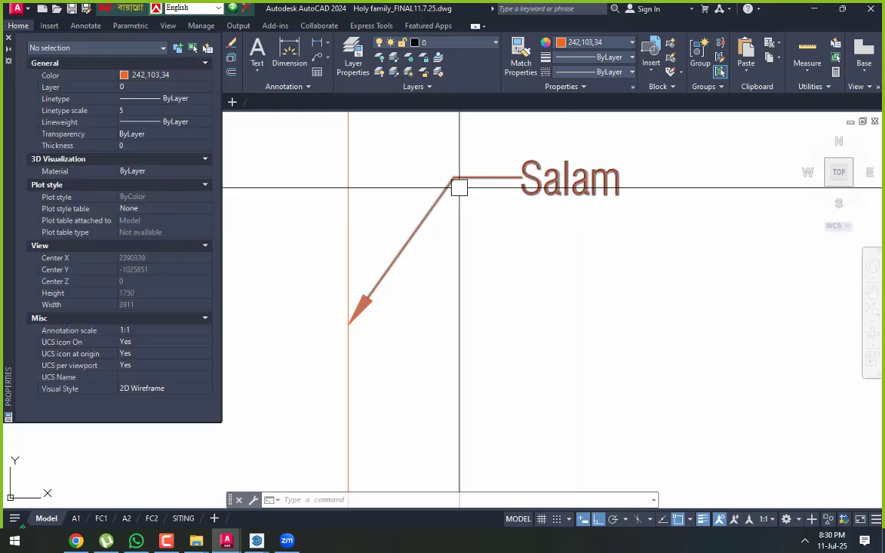
# Stretch the Salam leader's text horizontally away from the rectangles to a landing distance of about 1335
pyautogui.scroll(-3, 458, 187)
pyautogui.scroll(3, 512, 235)
pyautogui.click(507, 194)
pyautogui.scroll(1, 509, 192)
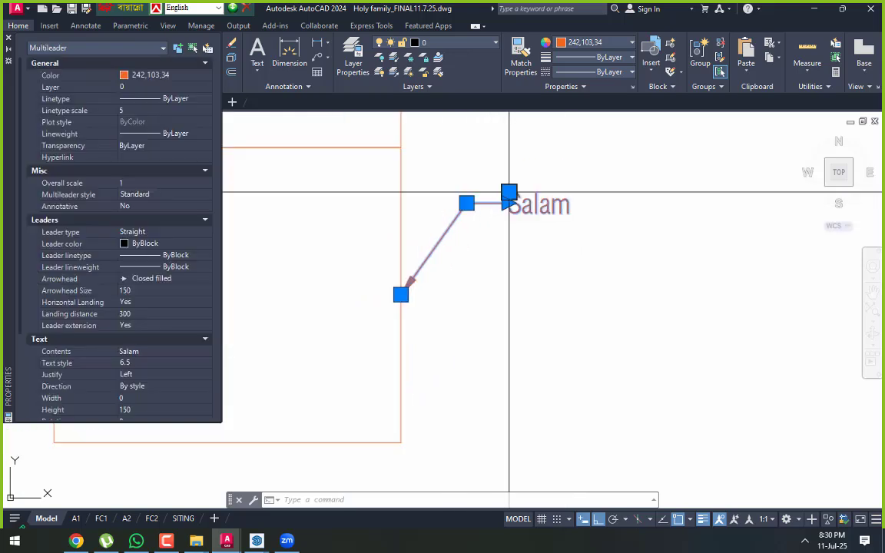
pyautogui.click(509, 191)
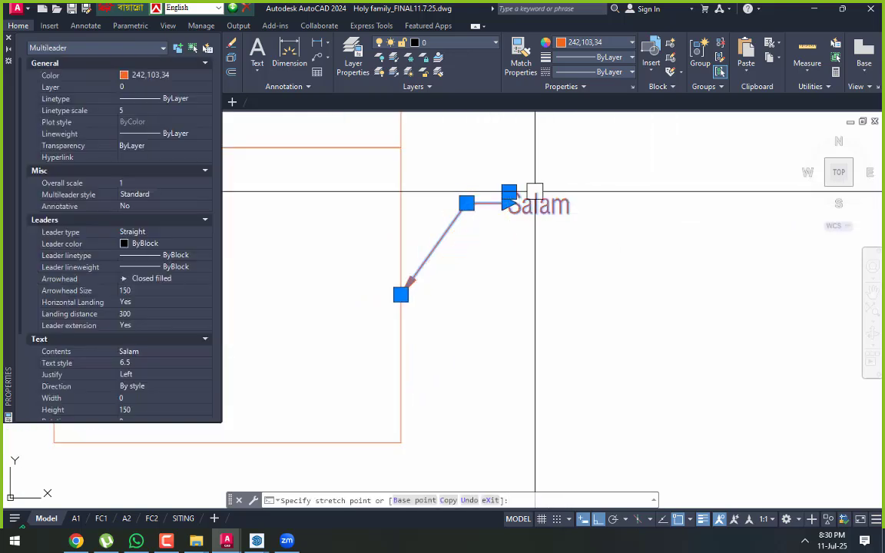
pyautogui.scroll(4, 499, 205)
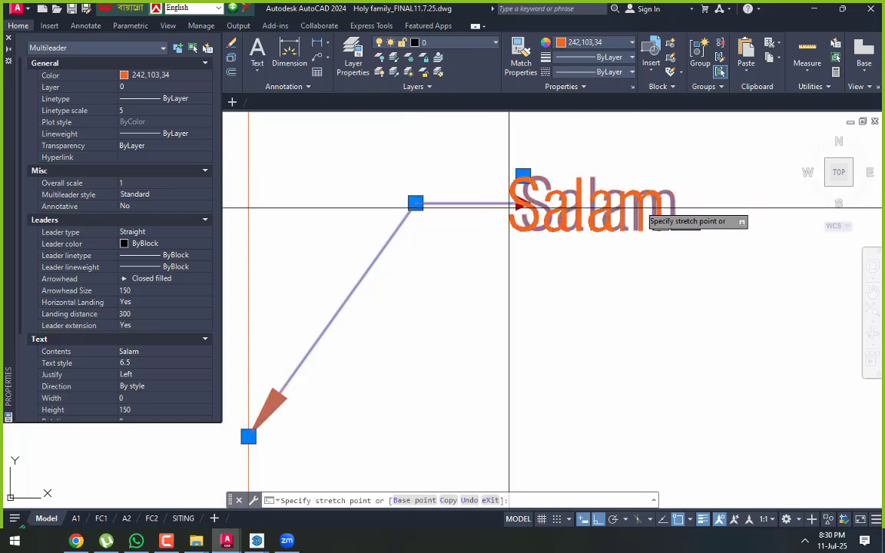
pyautogui.scroll(-2, 386, 231)
pyautogui.click(701, 246)
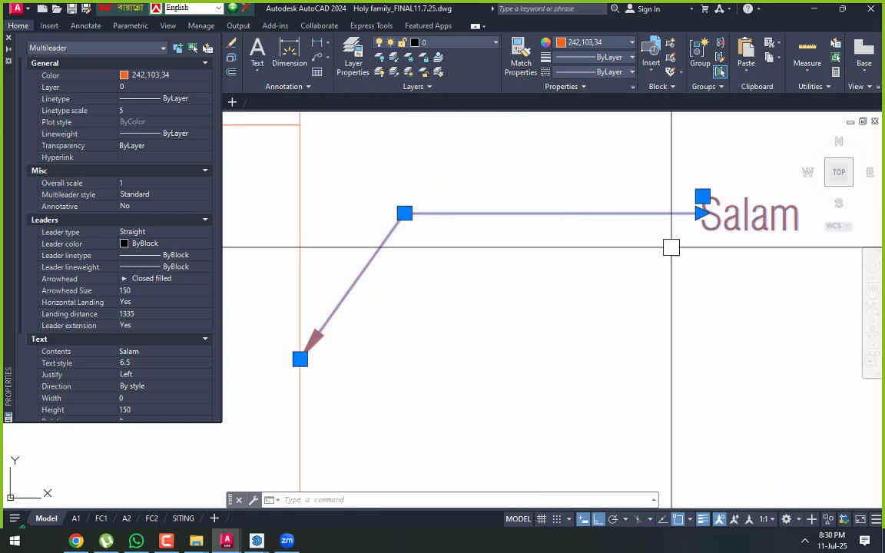
# Stretch the Salam leader's text back toward its elbow to a landing distance of about 328, and deselect the leader
pyautogui.click(702, 197)
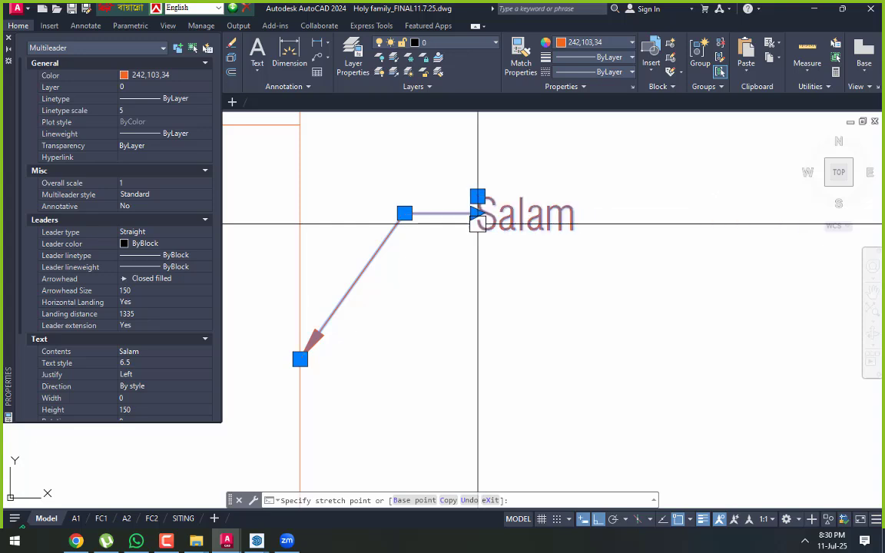
pyautogui.click(477, 224)
pyautogui.press('Escape')
# Copy the Salam leader straight up by one rectangle height, from the lower rectangle's bottom-right corner to its top-right corner
pyautogui.scroll(-2, 383, 315)
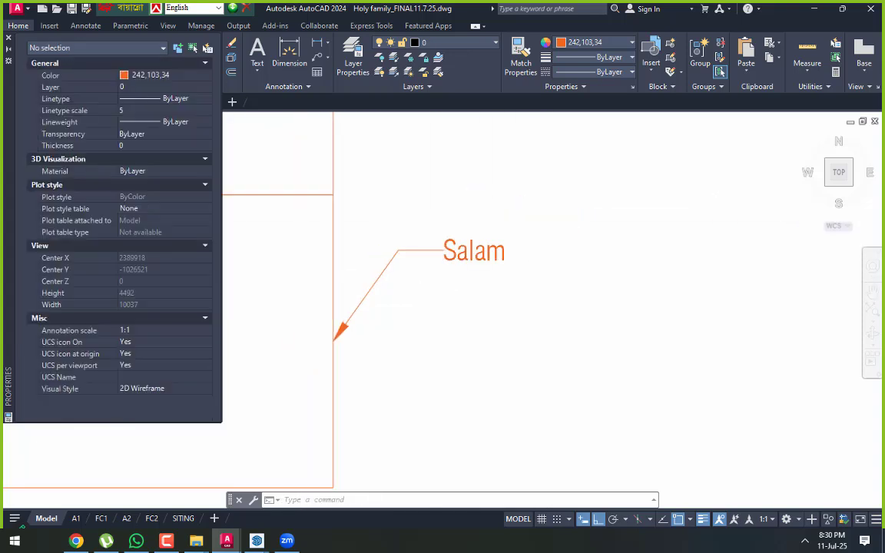
pyautogui.moveTo(376, 325); pyautogui.dragTo(432, 322, button='middle')
pyautogui.scroll(-2, 432, 295)
pyautogui.scroll(2, 434, 290)
pyautogui.click(424, 277)
pyautogui.write('co')
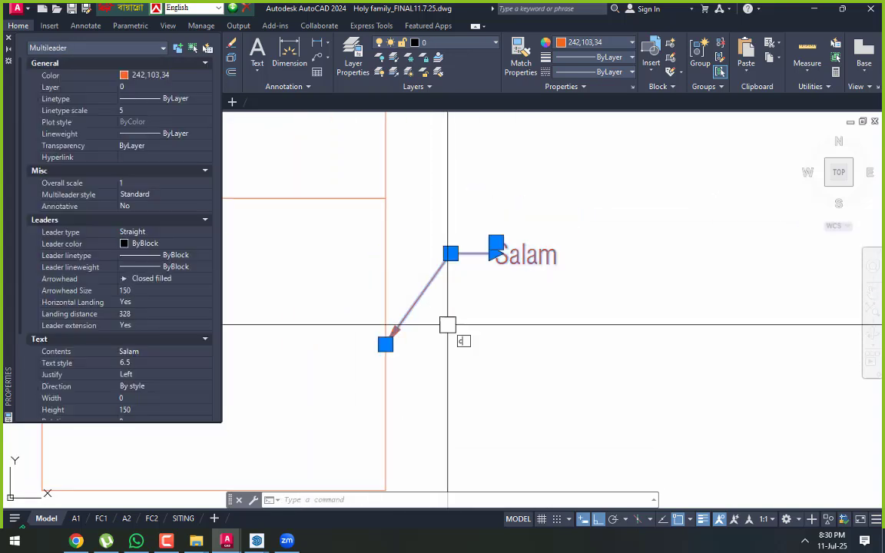
pyautogui.press('space')
pyautogui.scroll(-3, 387, 322)
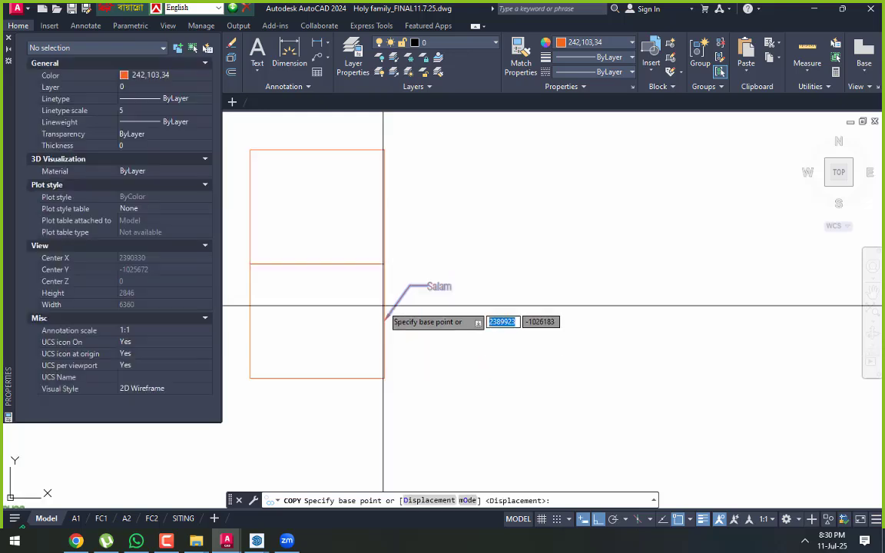
pyautogui.click(383, 376)
pyautogui.click(384, 263)
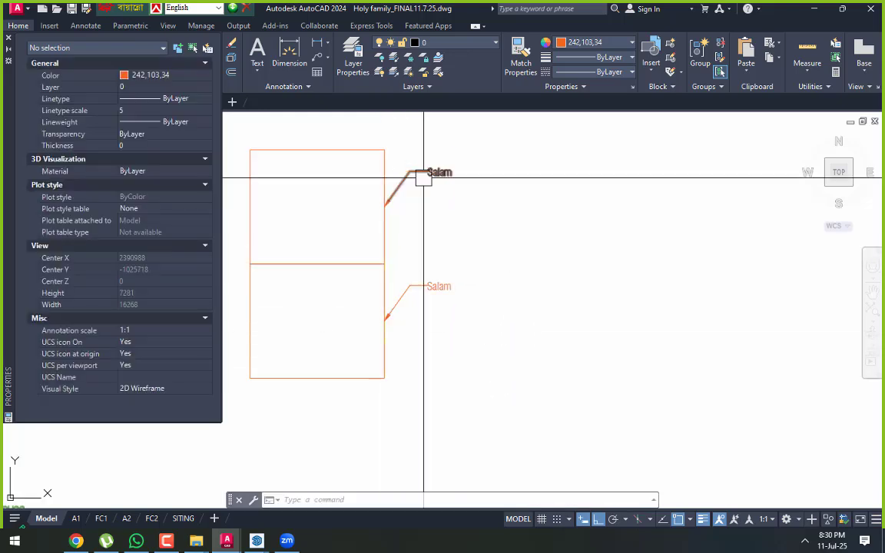
# Change the text of the copied leader at the upper rectangle to Kalam
pyautogui.scroll(4, 425, 176)
pyautogui.click(427, 166)
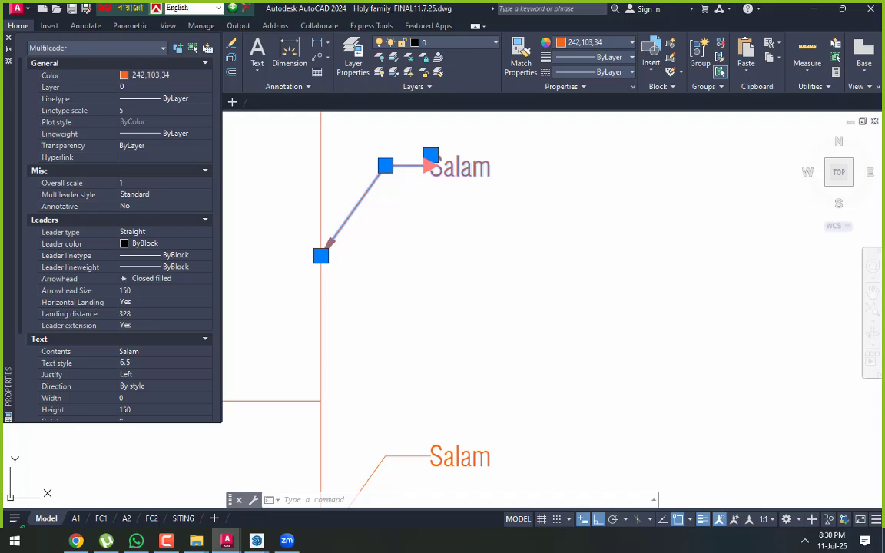
pyautogui.doubleClick(439, 171)
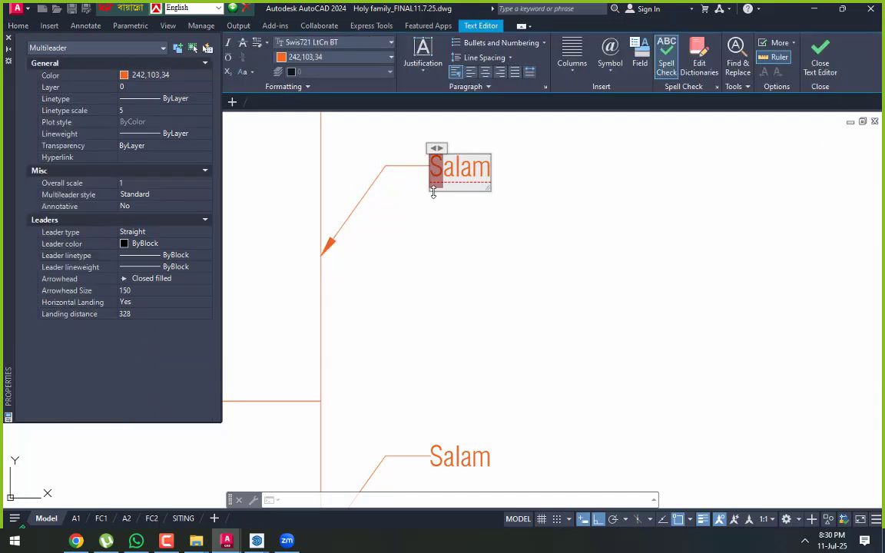
pyautogui.click(341, 170)
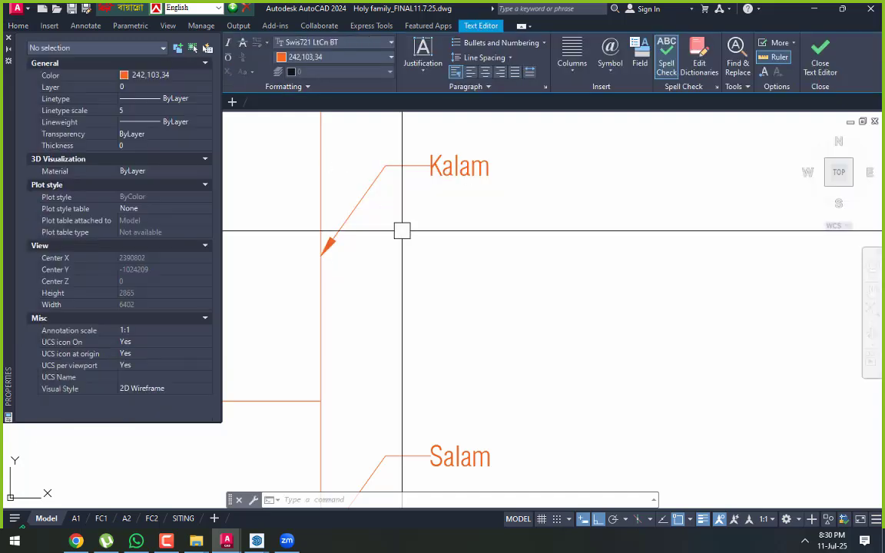
# Draw a vertical line along both rectangles' left edges, from the lower rectangle's bottom-left corner to the upper one's top-left corner
pyautogui.scroll(-3, 469, 290)
pyautogui.scroll(-8, 469, 289)
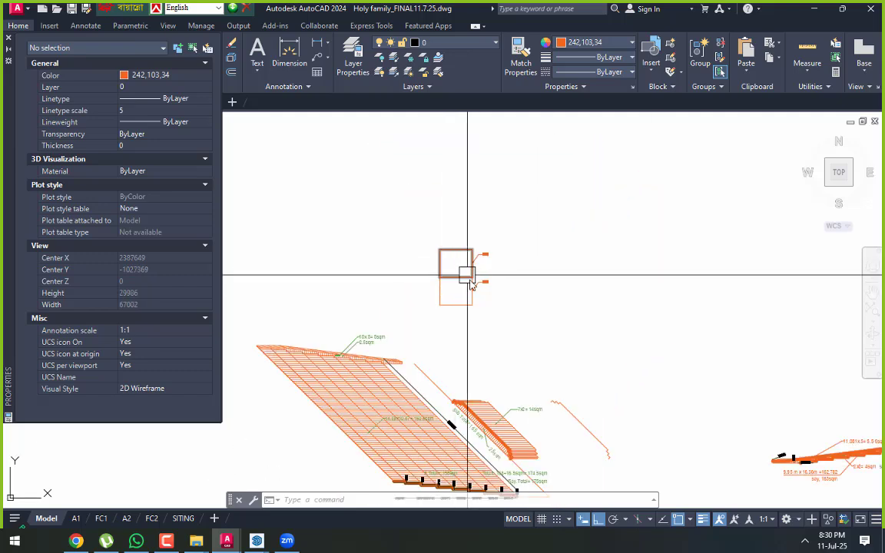
pyautogui.scroll(4, 458, 292)
pyautogui.write('l')
pyautogui.press('Return')
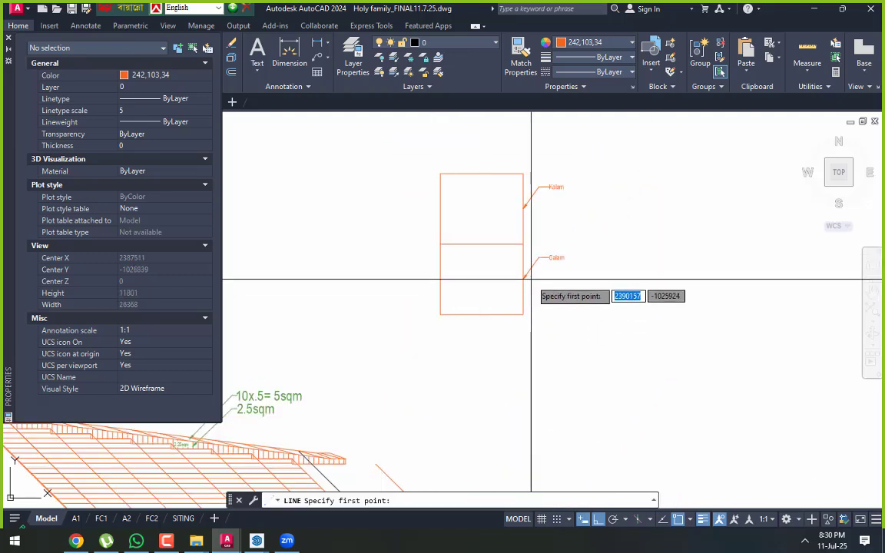
pyautogui.click(440, 315)
pyautogui.click(440, 174)
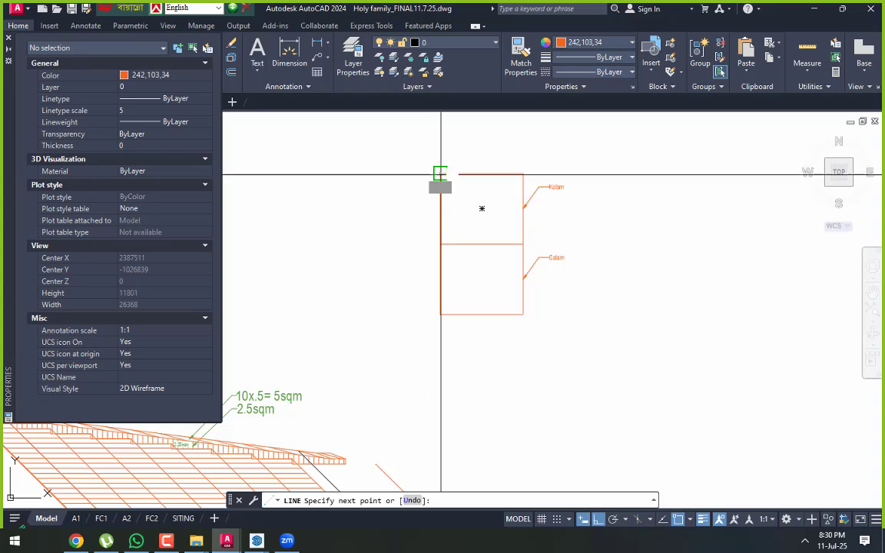
pyautogui.press('Return')
pyautogui.click(439, 214)
pyautogui.write('m')
pyautogui.press('Return')
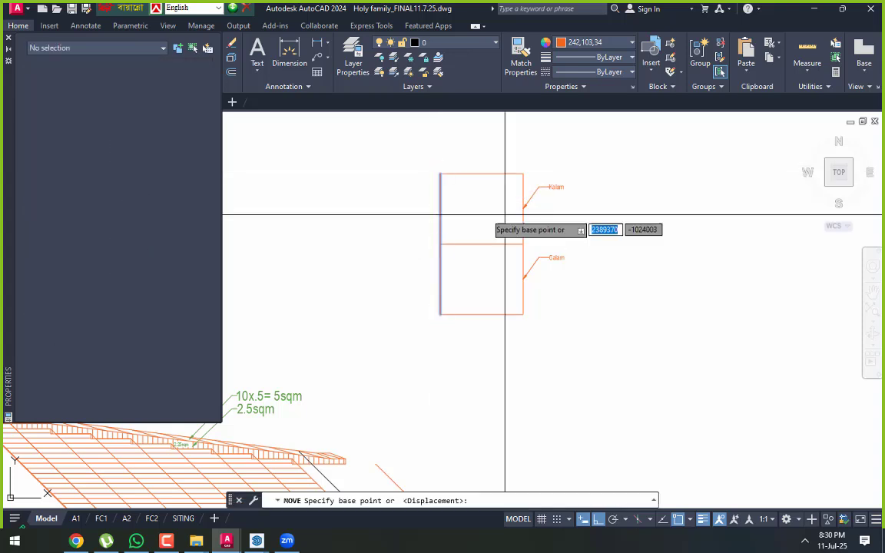
pyautogui.press('Escape')
pyautogui.click(439, 215)
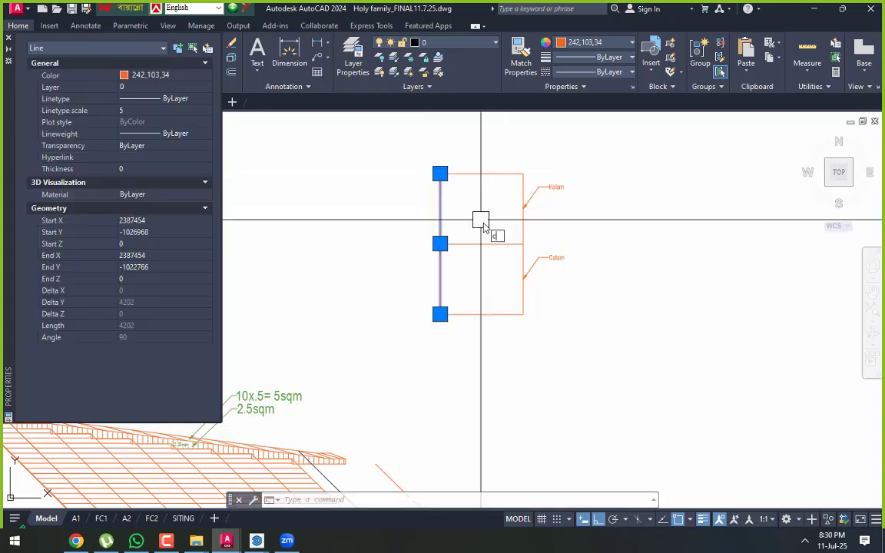
pyautogui.press('Escape')
# Copy the vertical line horizontally a short distance to the left of the two rectangles
pyautogui.click(439, 214)
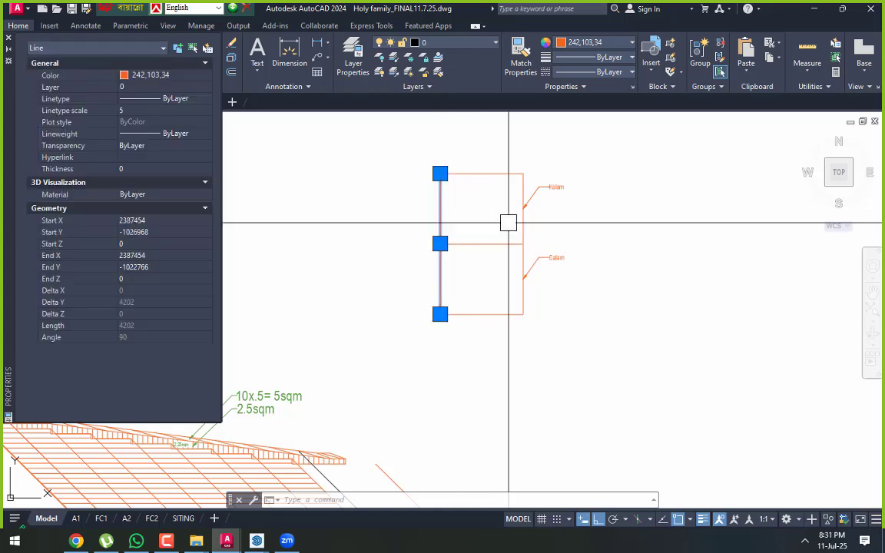
pyautogui.write('co')
pyautogui.press('Return')
pyautogui.click(515, 213)
pyautogui.scroll(2, 491, 212)
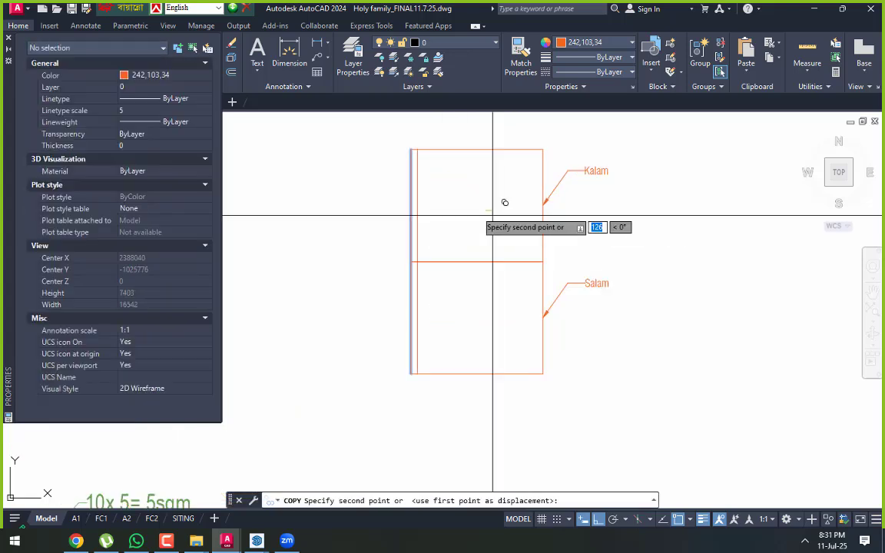
pyautogui.press('Escape')
# Add the multiline text Road at height 250 in the empty area just left of the offset vertical line
pyautogui.scroll(-3, 490, 235)
pyautogui.scroll(1, 434, 292)
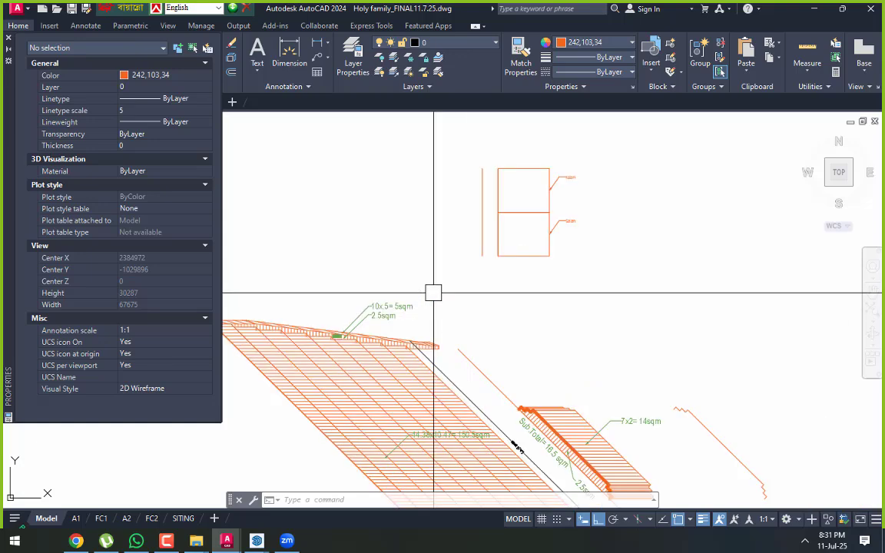
pyautogui.moveTo(462, 241); pyautogui.dragTo(460, 290, button='middle')
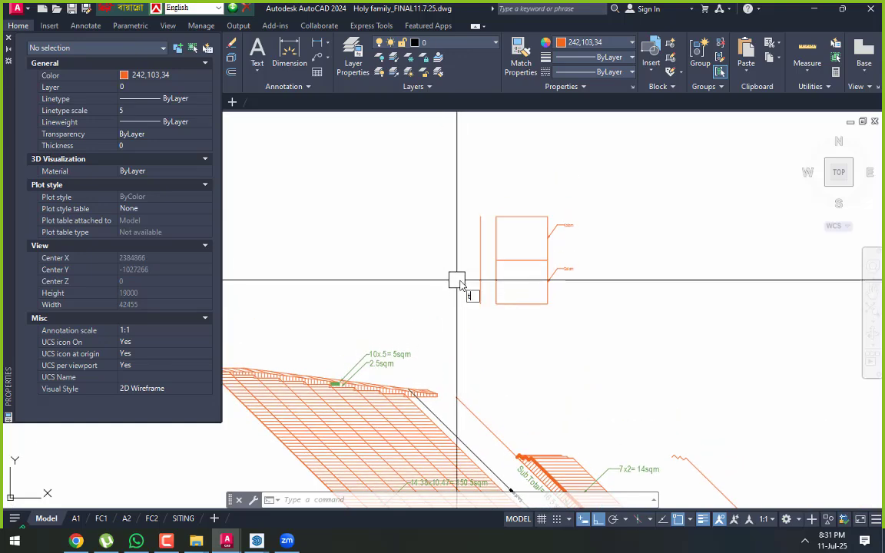
pyautogui.write('t')
pyautogui.press('Return')
pyautogui.scroll(3, 460, 281)
pyautogui.click(410, 245)
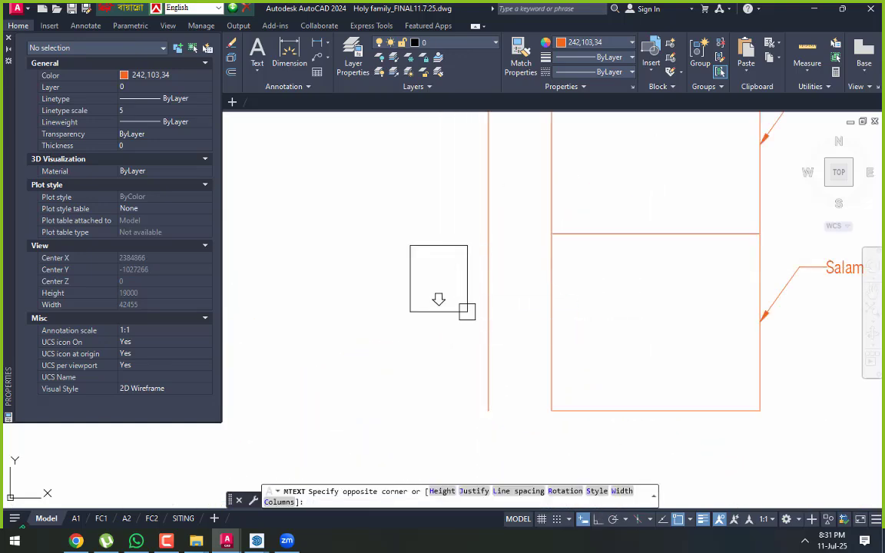
pyautogui.click(467, 311)
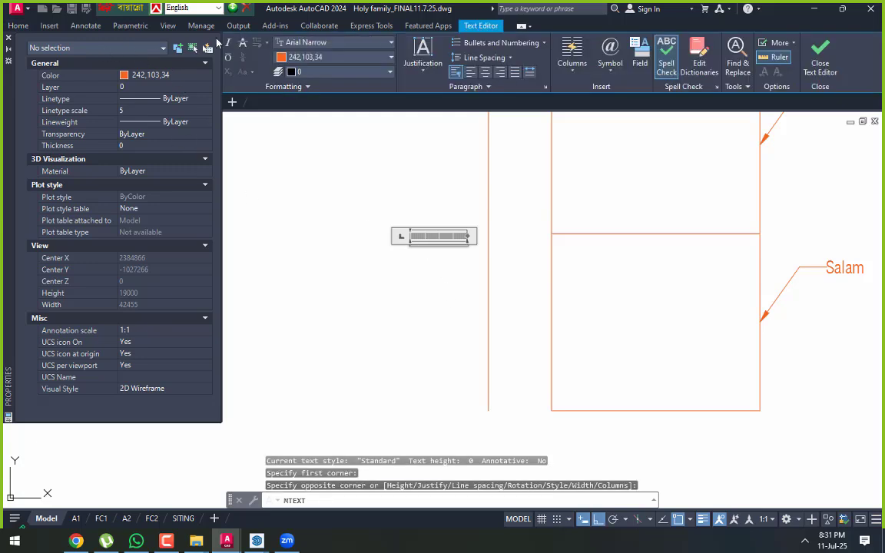
pyautogui.click(8, 38)
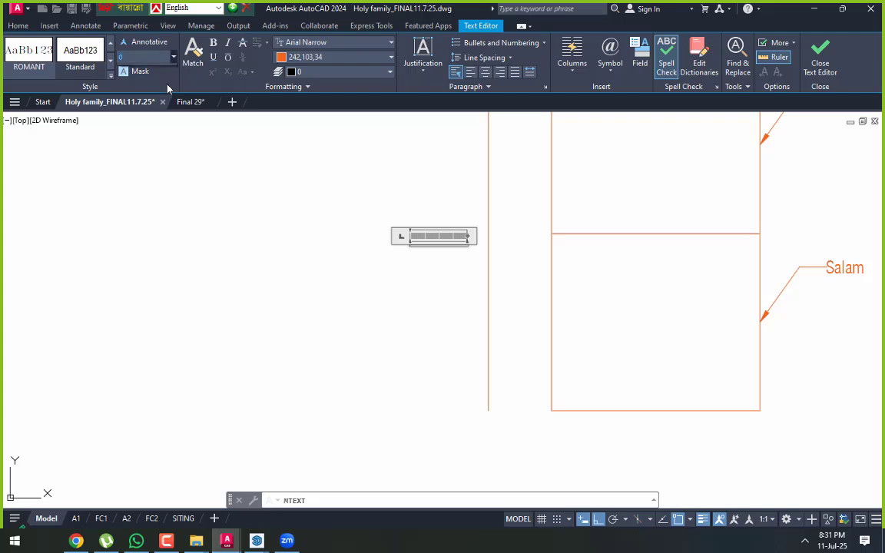
pyautogui.click(128, 98)
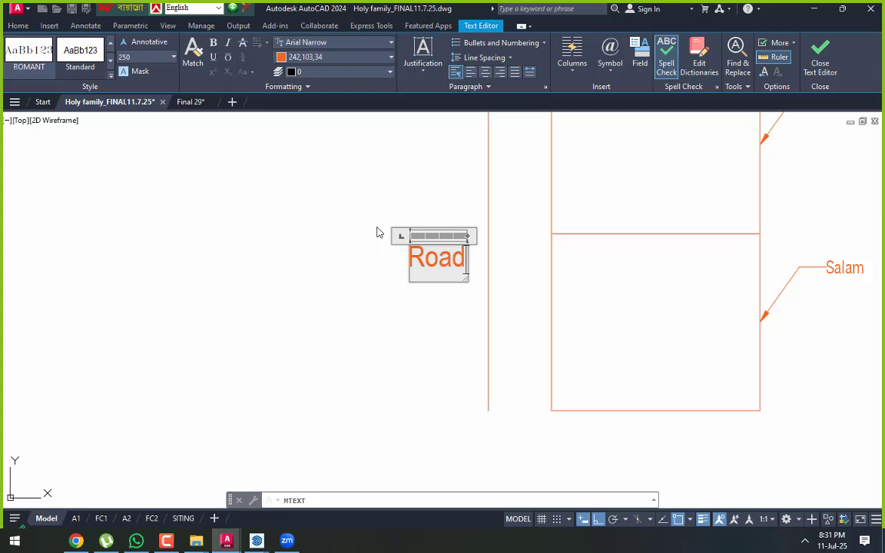
pyautogui.click(376, 317)
# Move the Road text horizontally to the right, into the gap between the vertical line and the rectangles
pyautogui.click(434, 265)
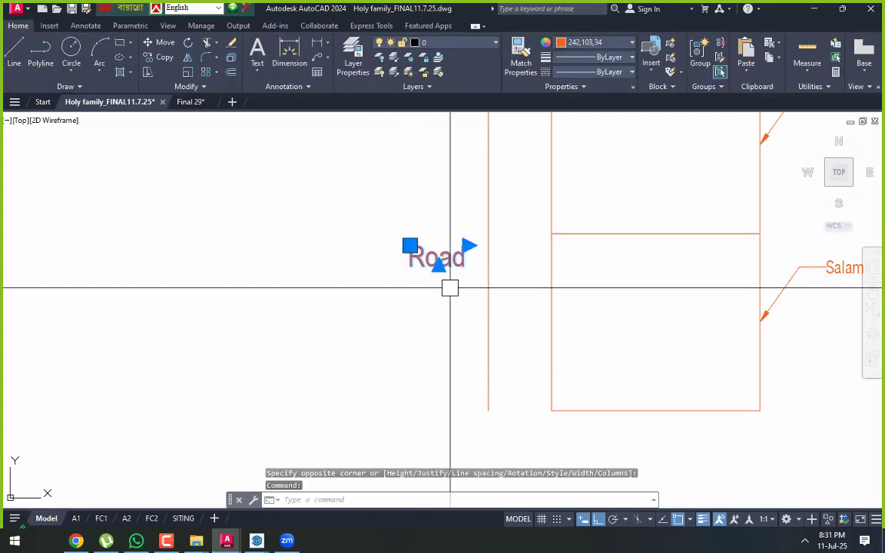
pyautogui.write('m')
pyautogui.press('space')
pyautogui.click(400, 320)
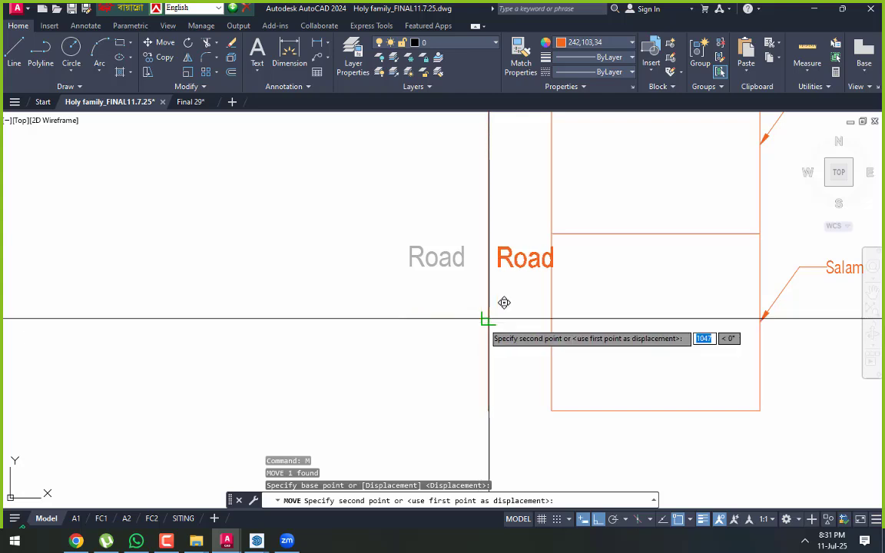
pyautogui.click(480, 322)
# Rotate the Road text 90° clockwise so it reads downward
pyautogui.click(517, 266)
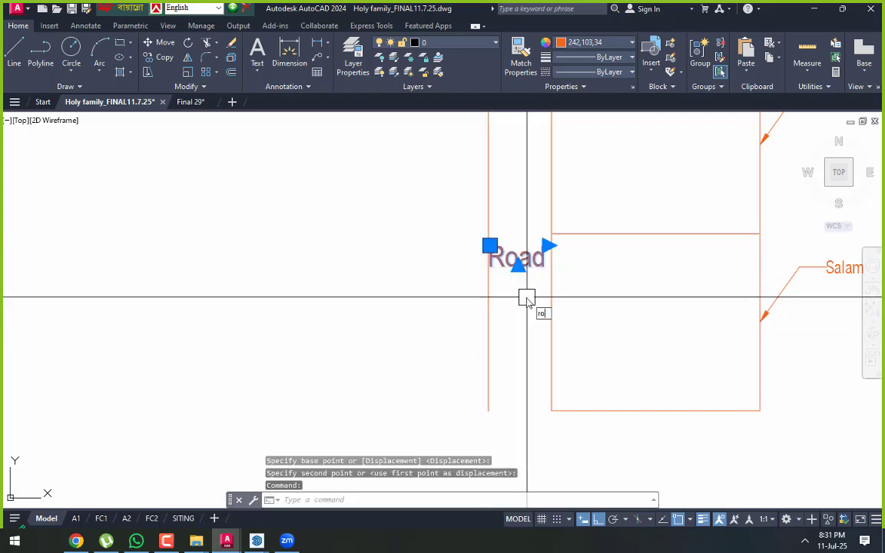
pyautogui.write('ro')
pyautogui.press('space')
pyautogui.click(378, 227)
pyautogui.click(387, 252)
pyautogui.click(359, 338)
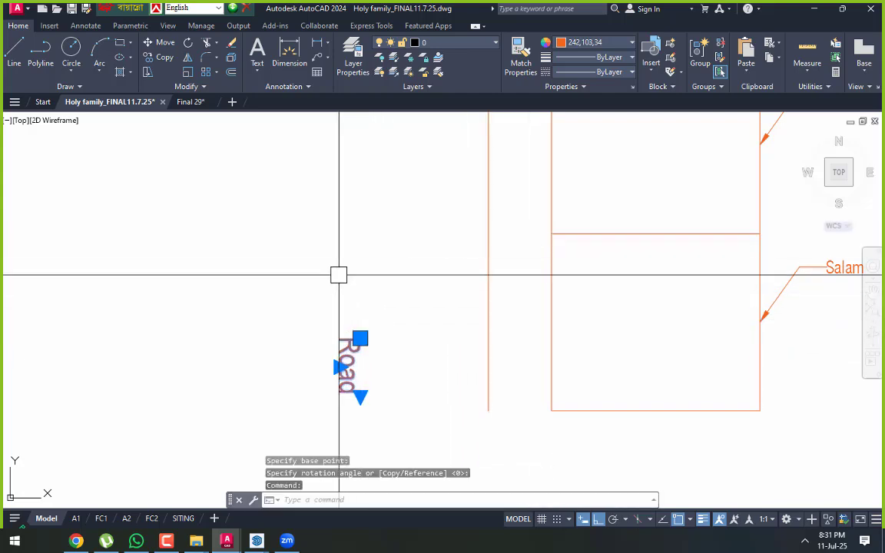
# Move the rotated Road text horizontally back between the vertical line and the lower rectangle
pyautogui.write('m')
pyautogui.press('space')
pyautogui.click(198, 272)
pyautogui.click(382, 230)
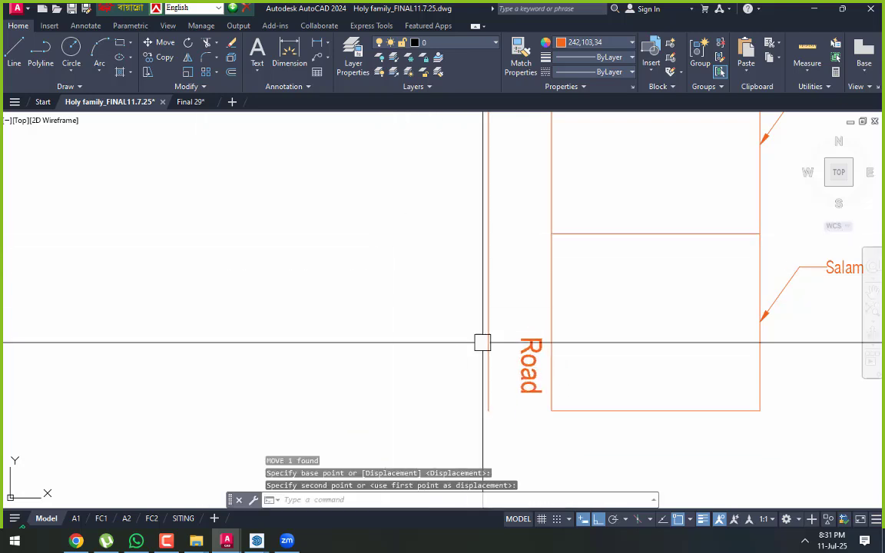
# Move the Road text straight up to the level of the boundary between the two rectangles
pyautogui.click(519, 361)
pyautogui.write('m')
pyautogui.press('space')
pyautogui.click(345, 375)
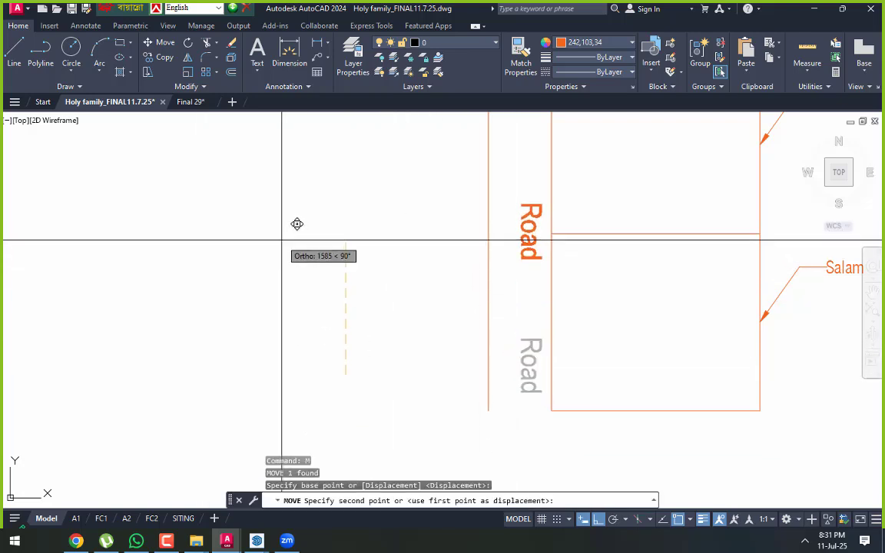
pyautogui.click(282, 238)
# Shift the Road text slightly left to centre it between the vertical line and the rectangles
pyautogui.click(528, 254)
pyautogui.write('m')
pyautogui.press('space')
pyautogui.click(536, 329)
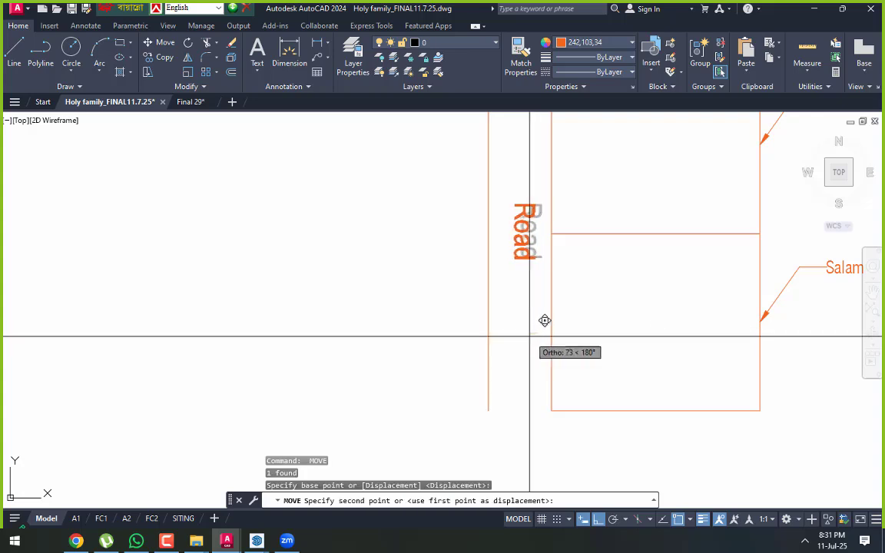
pyautogui.click(529, 336)
pyautogui.press('Escape')
pyautogui.scroll(-2, 409, 308)
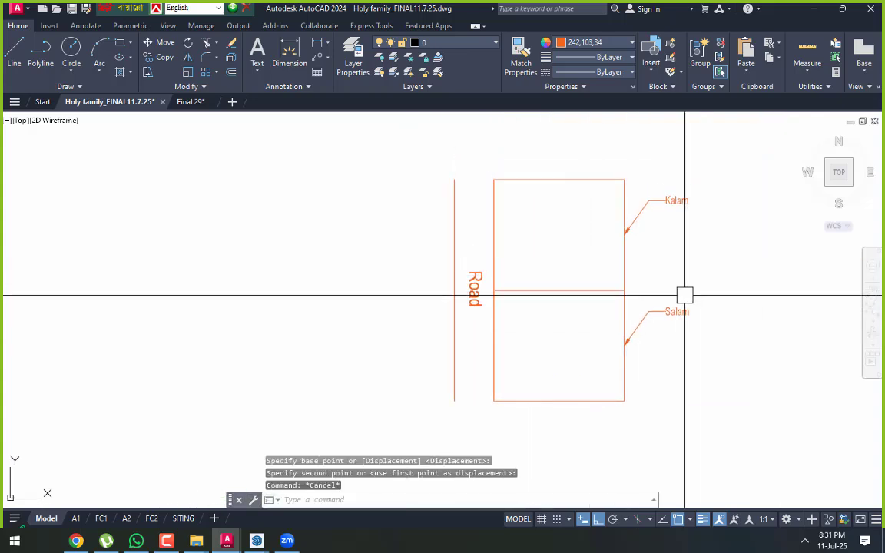
pyautogui.moveTo(555, 296)
pyautogui.mouseDown(button='middle')
pyautogui.moveTo(515, 275)
pyautogui.moveTo(527, 286)
pyautogui.mouseUp(button='middle')
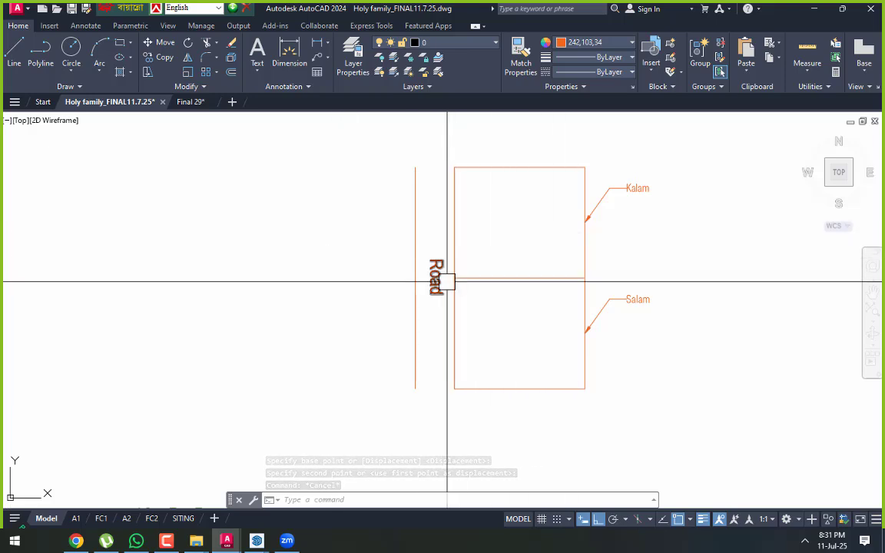
# Draw a small circle near the lower end of the road strip, between the vertical line and the rectangle
pyautogui.scroll(2, 420, 399)
pyautogui.write('c')
pyautogui.press('Return')
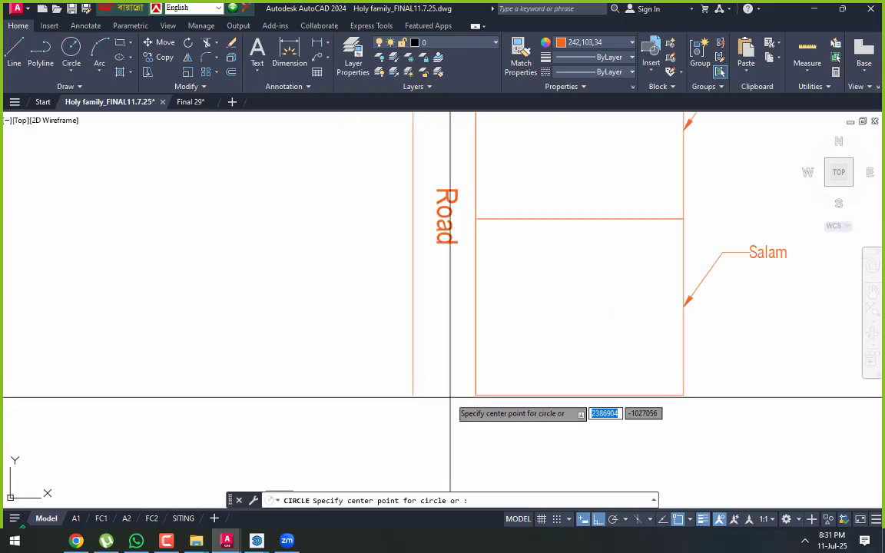
pyautogui.scroll(3, 450, 397)
pyautogui.click(413, 360)
pyautogui.press('Escape')
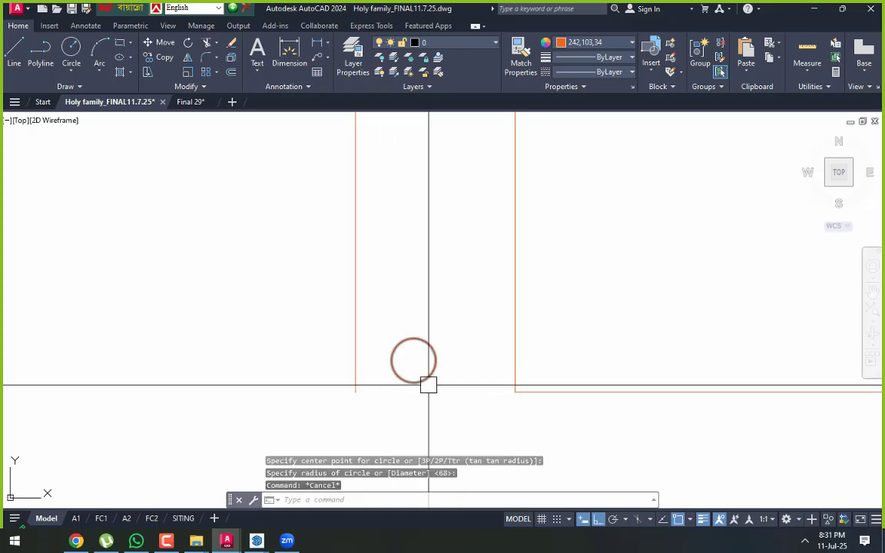
# Draw a line triangle inside the circle, with its base on the horizontal diameter and its apex at the top quadrant
pyautogui.write('l')
pyautogui.press('Return')
pyautogui.click(413, 359)
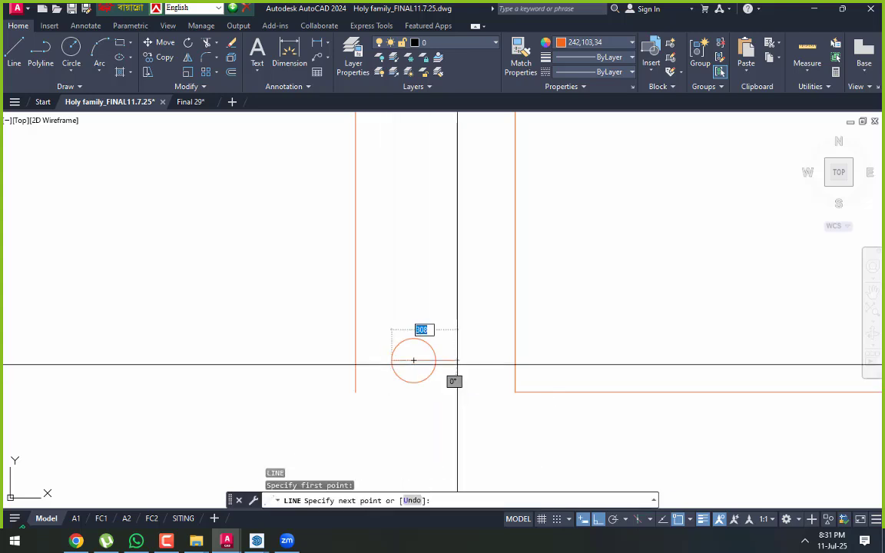
pyautogui.click(435, 359)
pyautogui.click(414, 340)
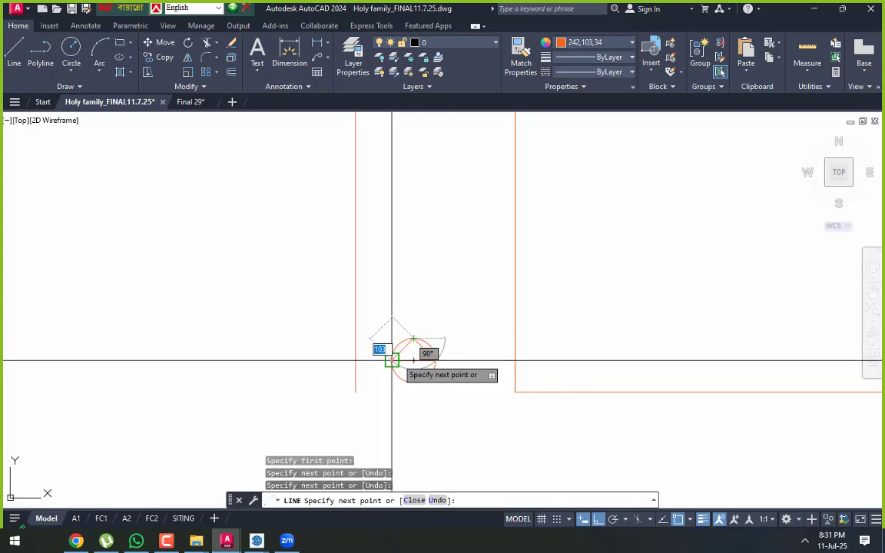
pyautogui.press('Escape')
pyautogui.scroll(-2, 392, 359)
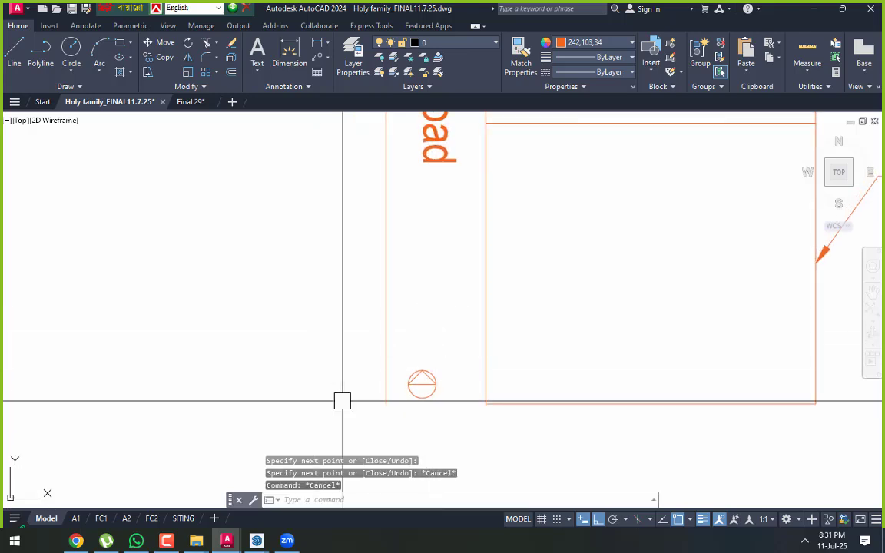
pyautogui.scroll(-1, 569, 397)
pyautogui.moveTo(598, 392); pyautogui.dragTo(509, 383, button='middle')
pyautogui.press('Escape')
pyautogui.press('Escape')
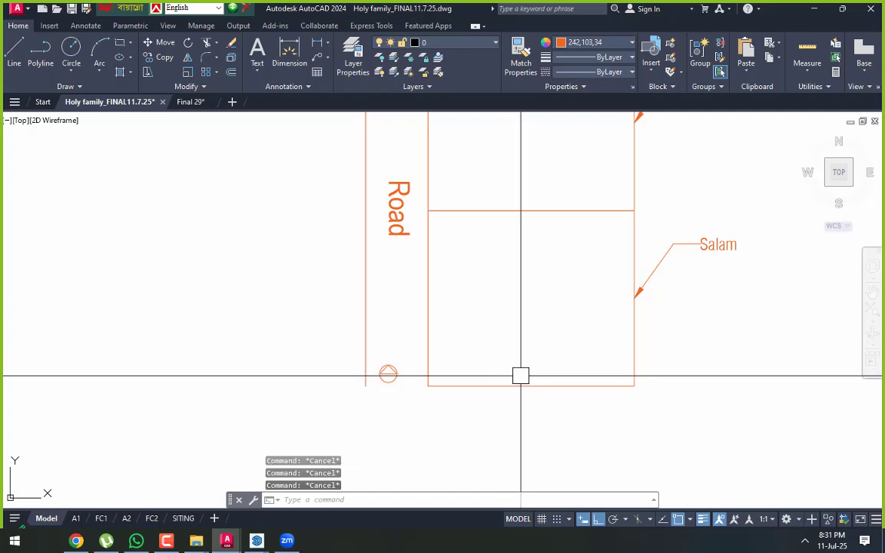
# Add a second arrow to the upper rectangle's leader, pointing at the rectangle's right edge above the existing arrowhead
pyautogui.scroll(-5, 510, 354)
pyautogui.moveTo(501, 345); pyautogui.dragTo(468, 300, button='middle')
pyautogui.scroll(3, 468, 301)
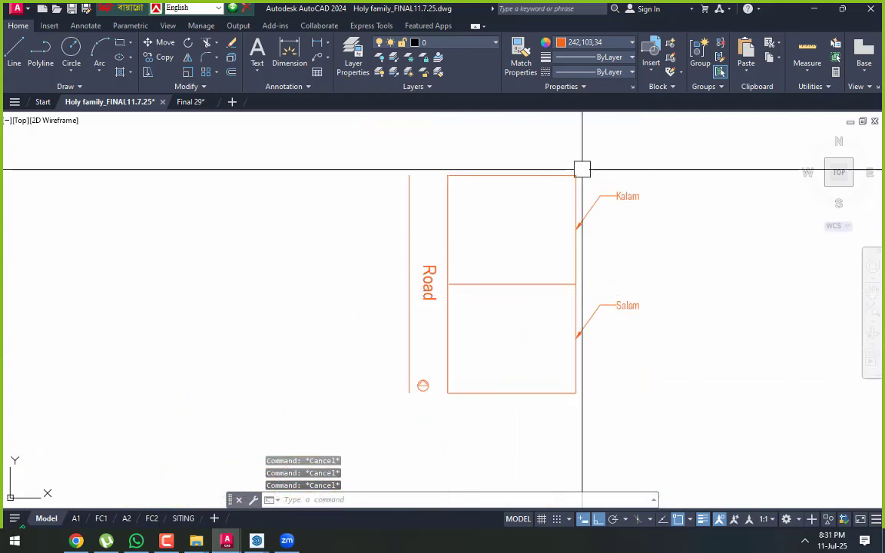
pyautogui.scroll(3, 581, 167)
pyautogui.click(652, 239)
pyautogui.press('Escape')
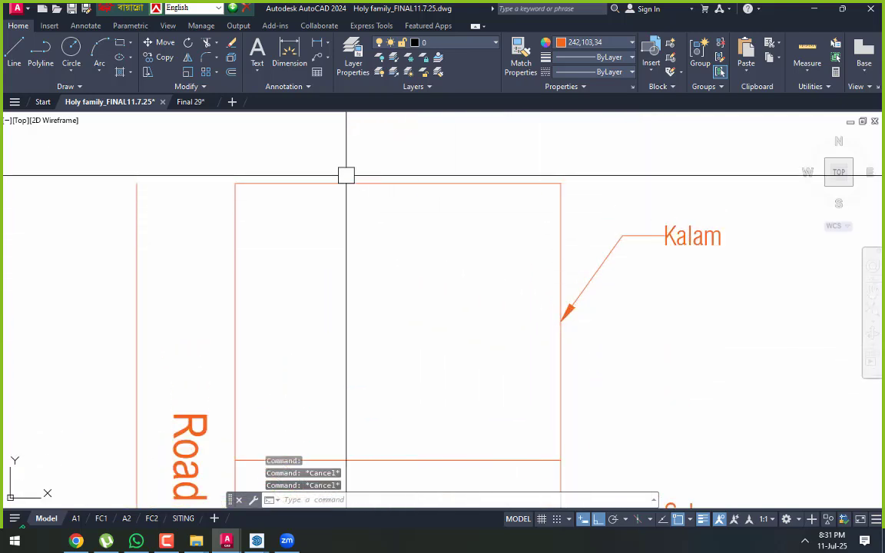
pyautogui.moveTo(578, 291); pyautogui.dragTo(504, 255, button='middle')
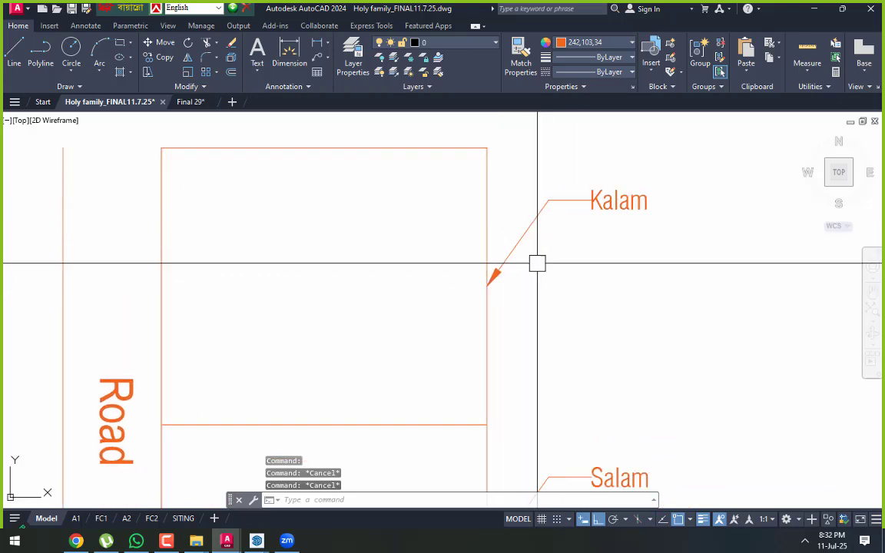
pyautogui.click(327, 59)
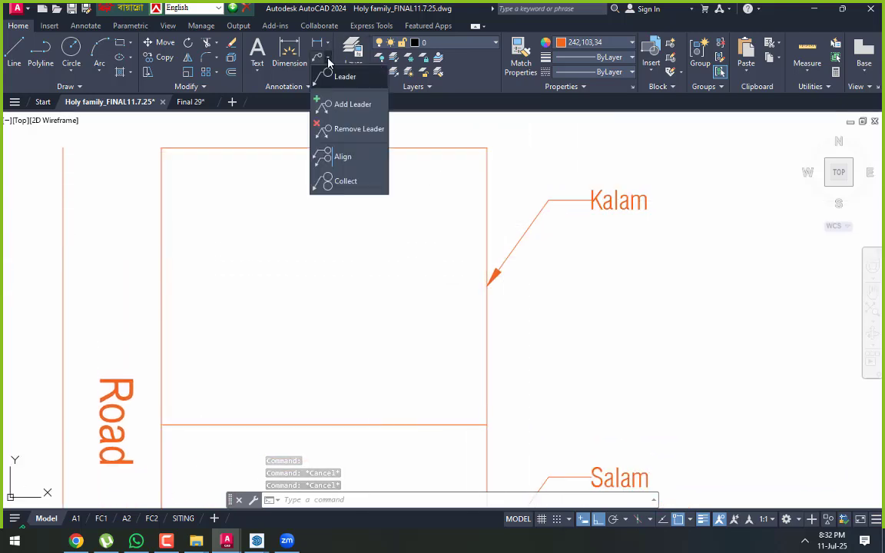
pyautogui.click(329, 103)
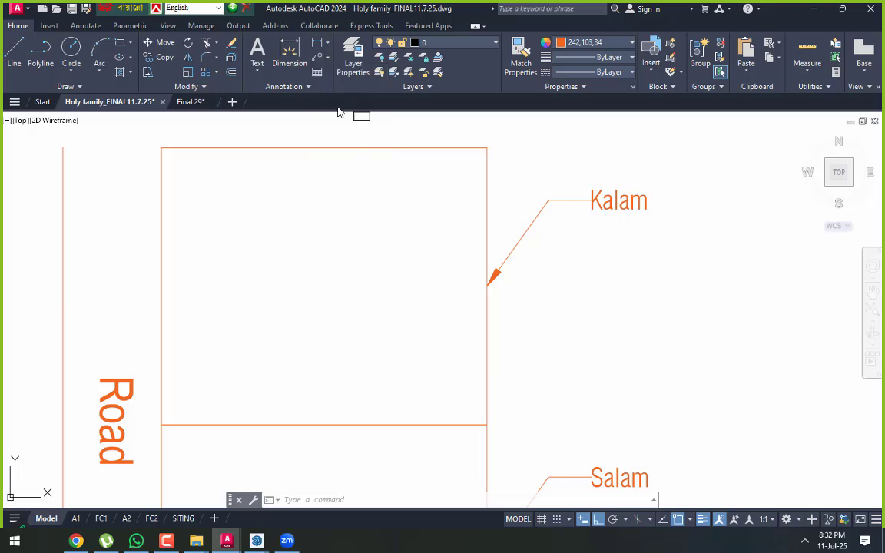
pyautogui.click(535, 217)
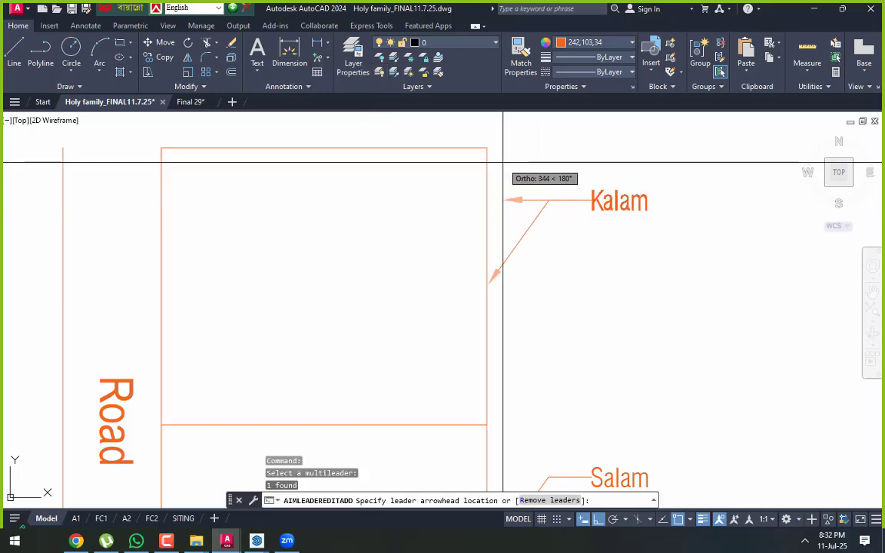
pyautogui.click(491, 190)
pyautogui.press('Escape')
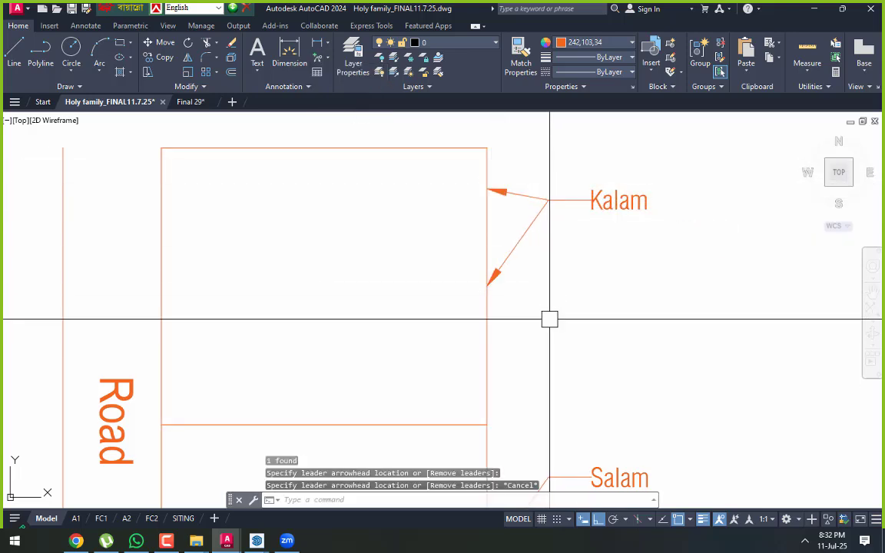
# Add a third arrow to the upper rectangle's leader, pointing at the right edge below the other two arrowheads
pyautogui.moveTo(550, 318)
pyautogui.mouseDown(button='middle')
pyautogui.moveTo(536, 282)
pyautogui.moveTo(542, 323)
pyautogui.mouseUp(button='middle')
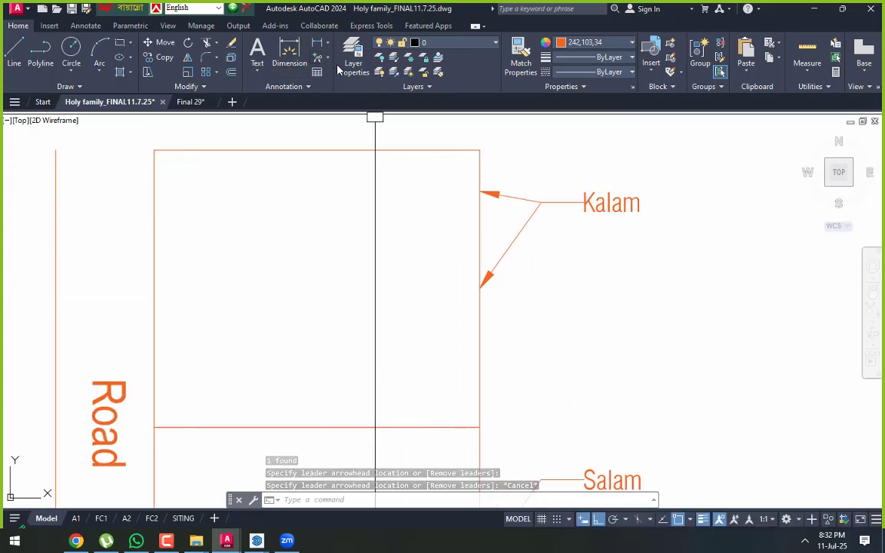
pyautogui.press('Return')
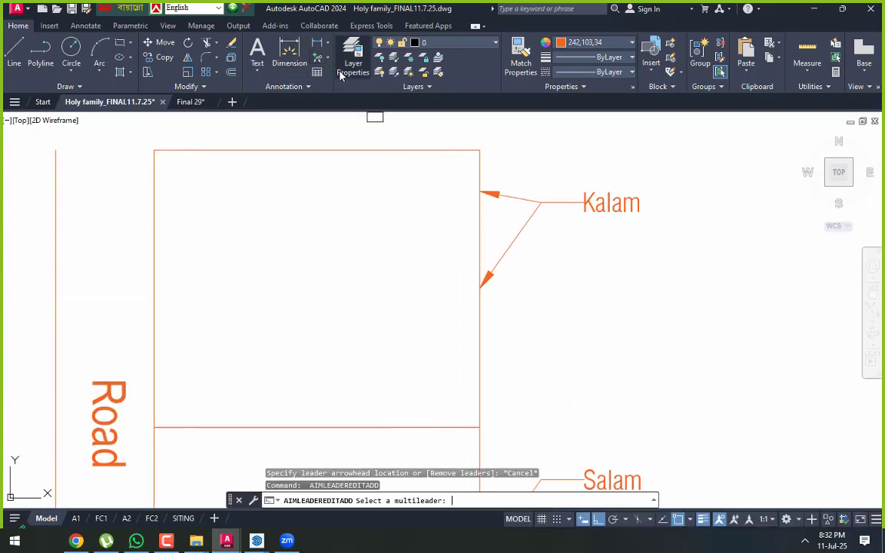
pyautogui.click(525, 233)
pyautogui.click(483, 345)
pyautogui.press('Escape')
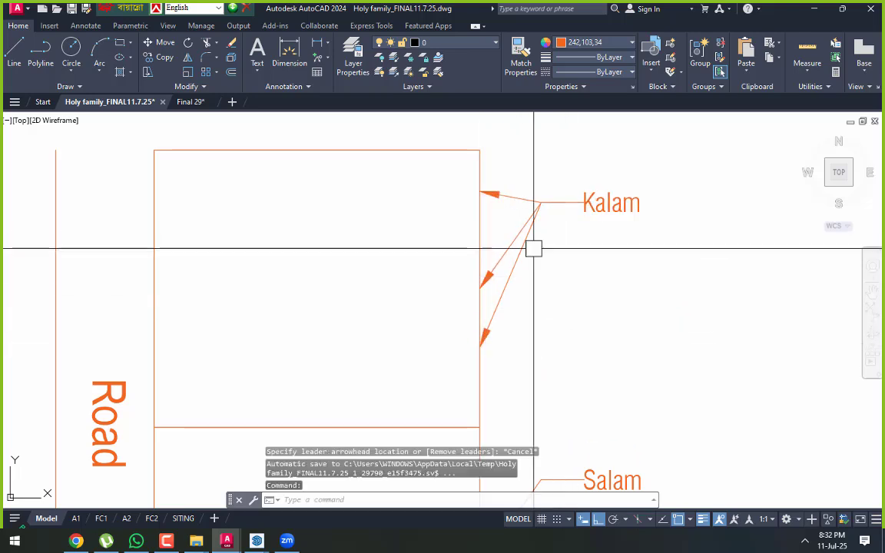
pyautogui.click(327, 59)
pyautogui.press('Escape')
# Copy the upper rectangle horizontally to the right, beyond the leader labels, using its top-right corner as base point
pyautogui.scroll(-6, 409, 296)
pyautogui.click(410, 249)
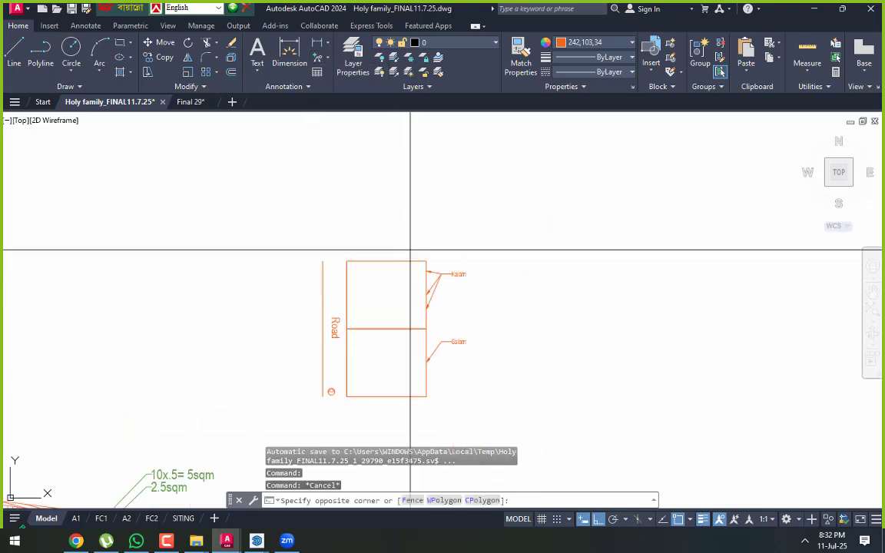
pyautogui.click(376, 276)
pyautogui.press('Return')
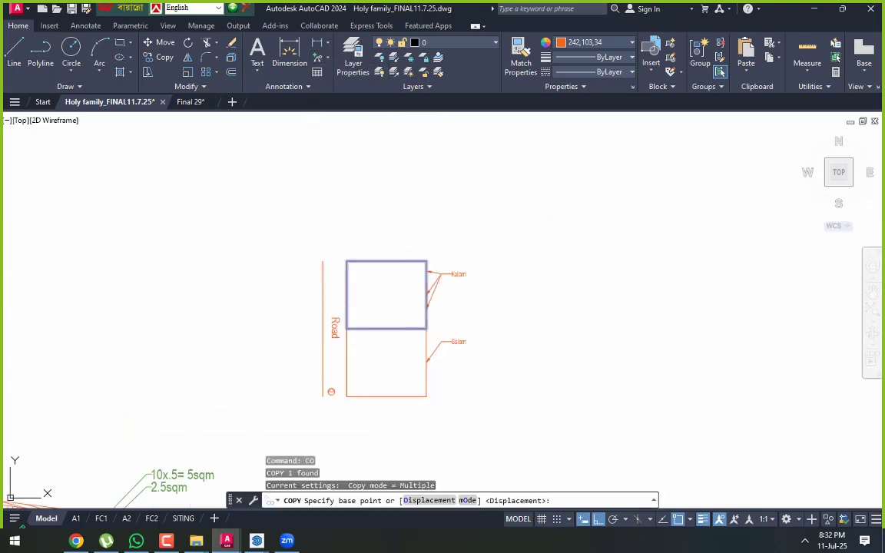
pyautogui.click(426, 261)
# Stretch the lowest arrow of the upper rectangle's leader horizontally onto the left edge of the copied rectangle across the gap
pyautogui.scroll(4, 444, 305)
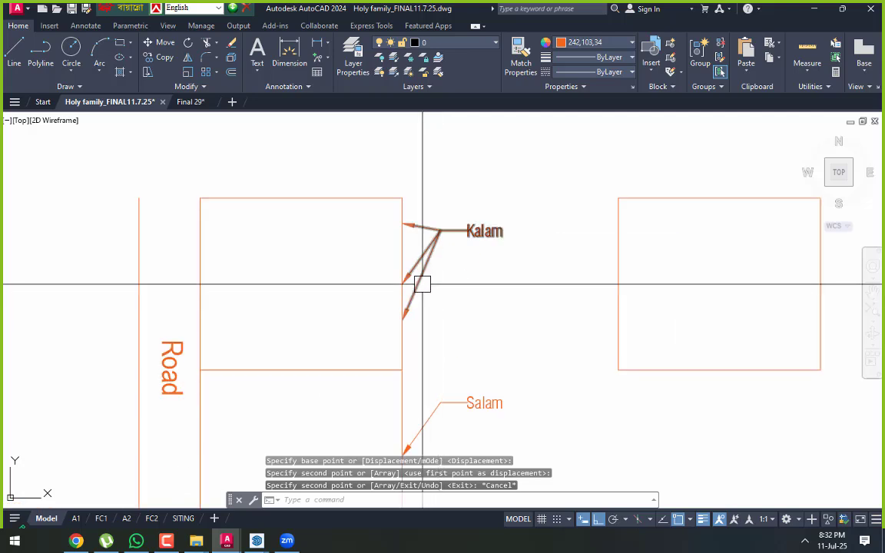
pyautogui.click(407, 307)
pyautogui.click(402, 319)
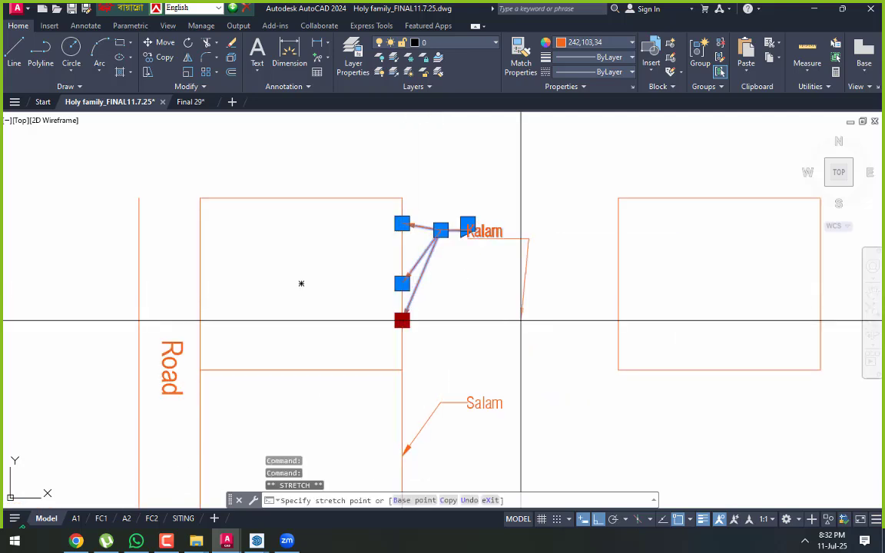
pyautogui.click(618, 319)
pyautogui.press('Escape')
pyautogui.press('Escape')
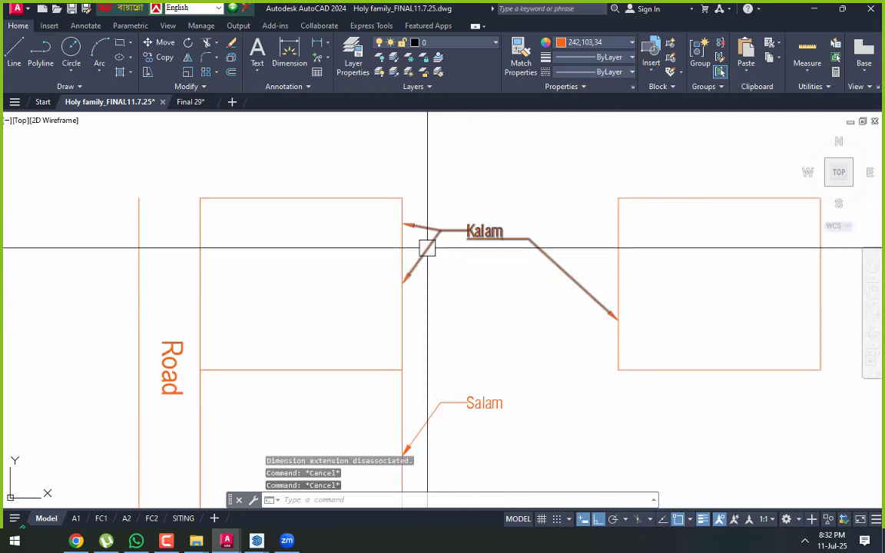
# Copy the right-hand rectangle horizontally to the left, into the gap across the upper leader label
pyautogui.moveTo(500, 247); pyautogui.dragTo(511, 316, button='middle')
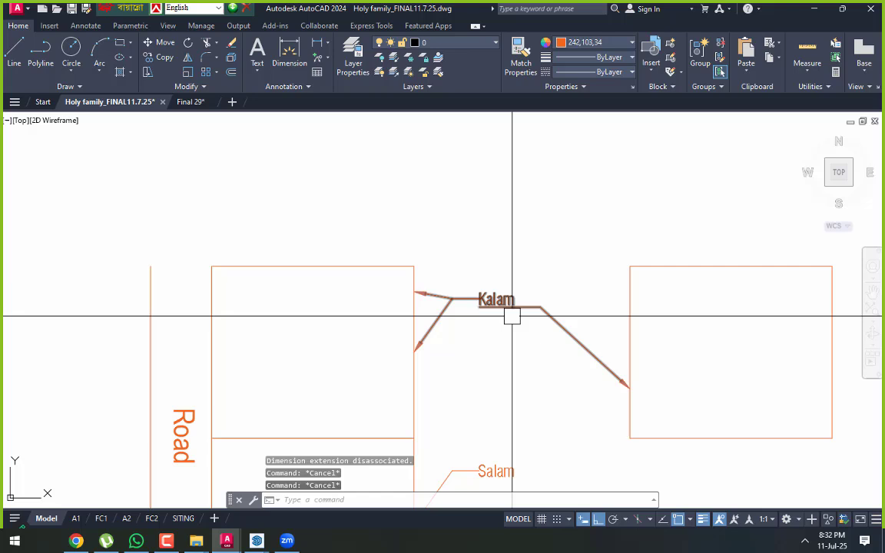
pyautogui.write('co')
pyautogui.press('Return')
pyautogui.click(665, 265)
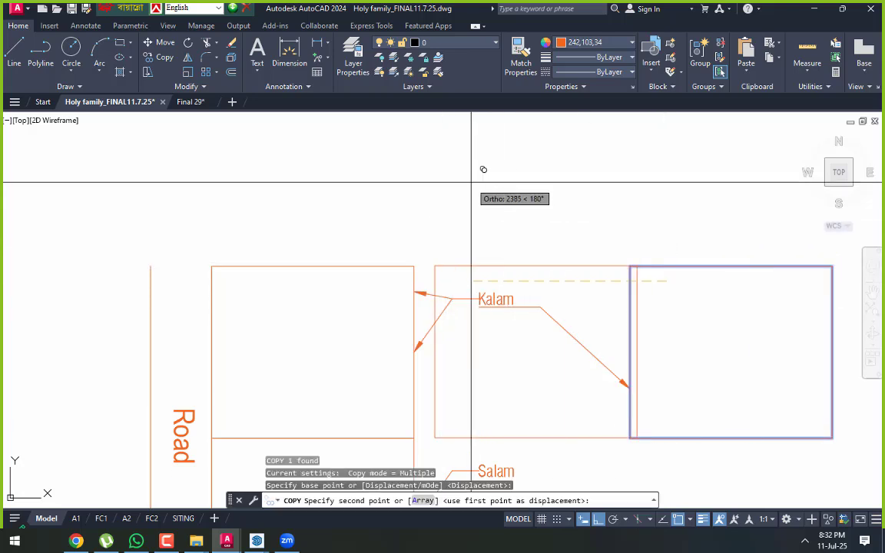
pyautogui.click(467, 175)
pyautogui.press('Escape')
# Move the new rectangle copy straight up about 2101 so its bottom edge aligns with the neighbouring rectangles' top edges
pyautogui.click(490, 267)
pyautogui.write('m')
pyautogui.press('Return')
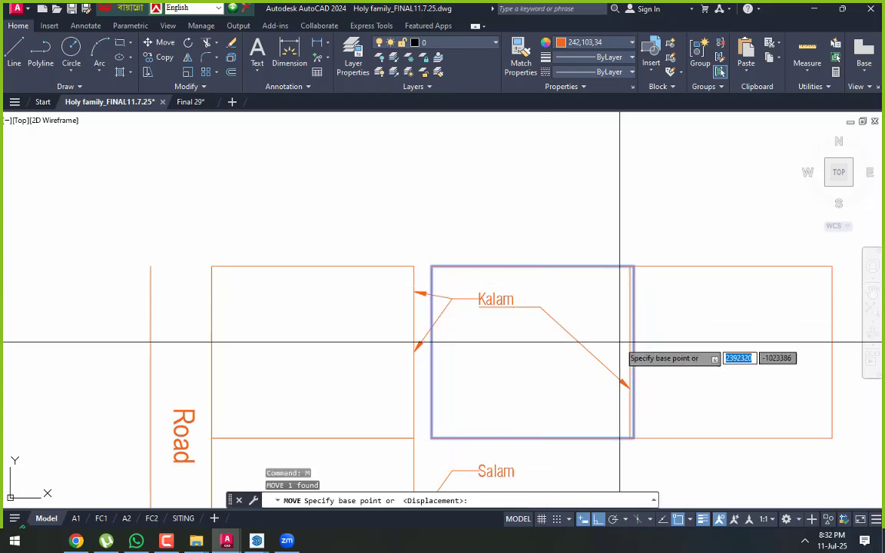
pyautogui.click(629, 437)
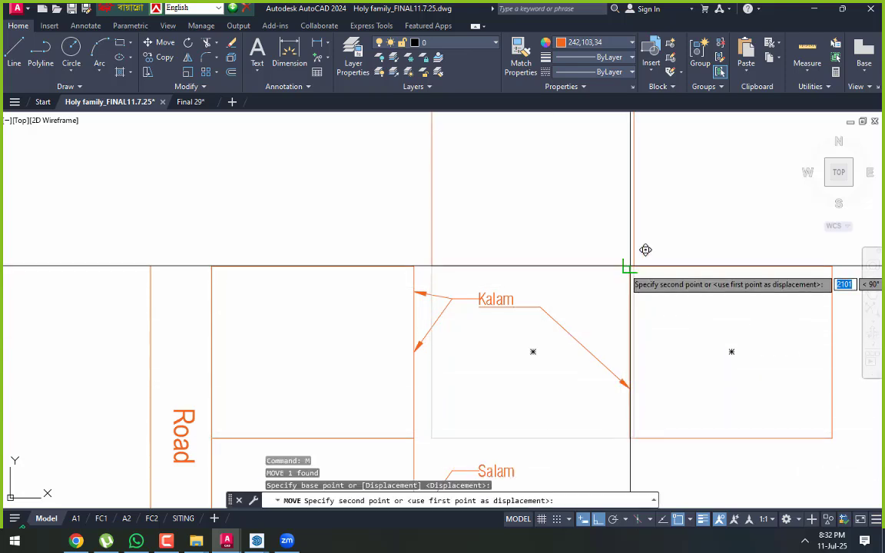
pyautogui.click(629, 267)
pyautogui.press('Escape')
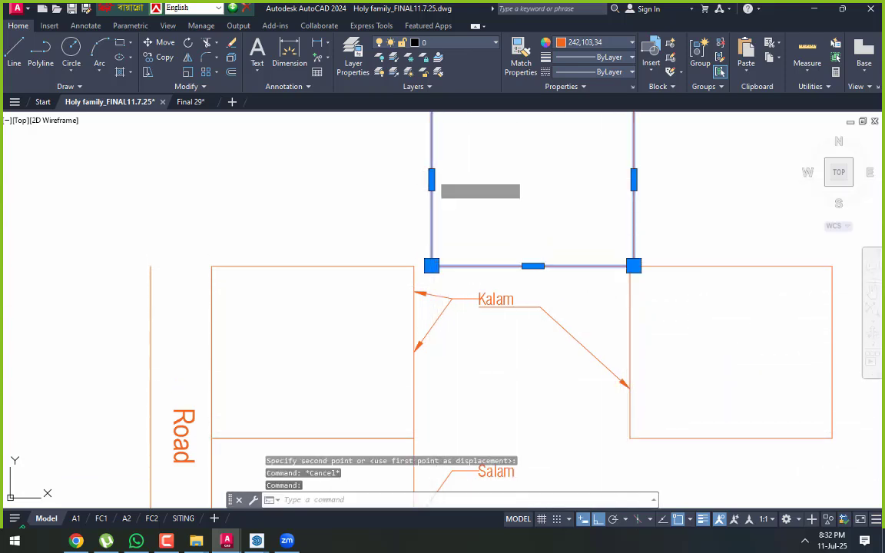
# Stretch the raised rectangle's left edge to the top-right corner of the upper stacked rectangle
pyautogui.click(431, 179)
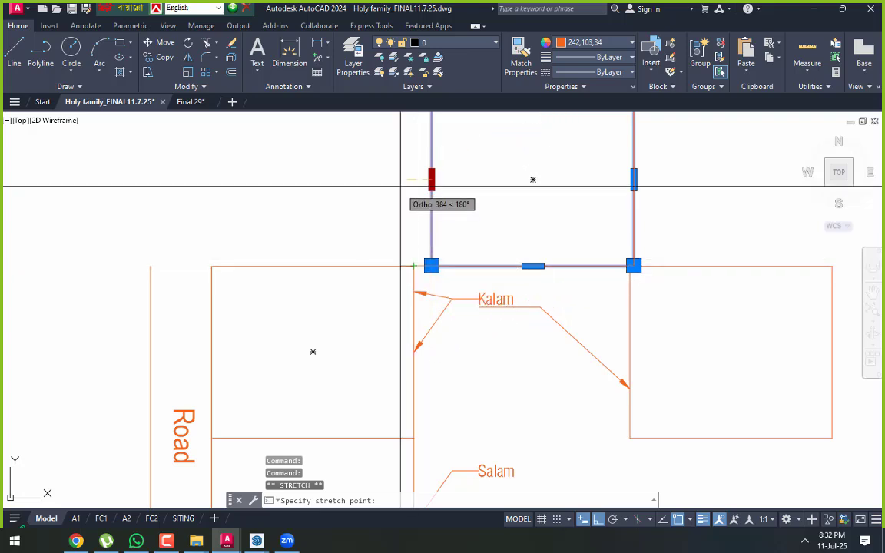
pyautogui.press('Escape')
pyautogui.press('Escape')
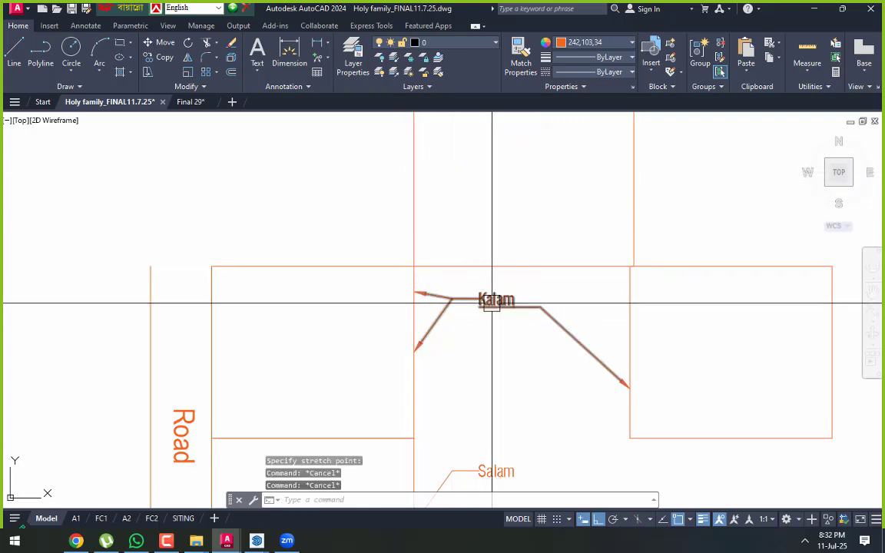
# Stretch the upper-left arrow of the three-arrow leader onto the bottom edge of the raised rectangle
pyautogui.click(413, 291)
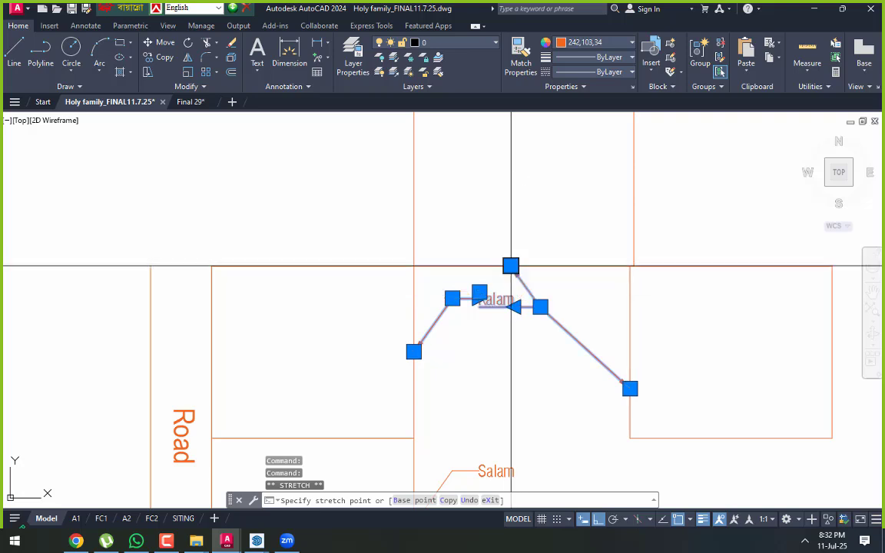
pyautogui.click(513, 265)
pyautogui.press('Escape')
pyautogui.moveTo(520, 333); pyautogui.dragTo(499, 224, button='middle')
pyautogui.scroll(2, 517, 297)
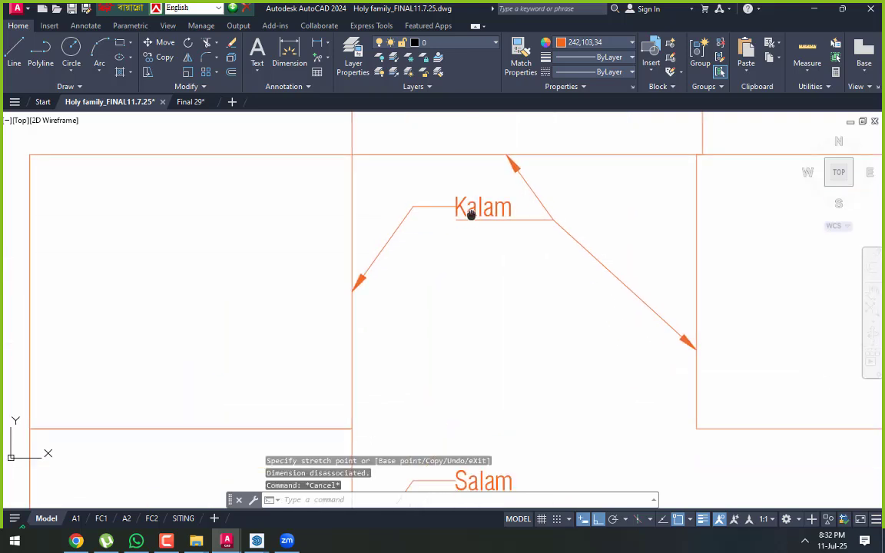
pyautogui.click(466, 198)
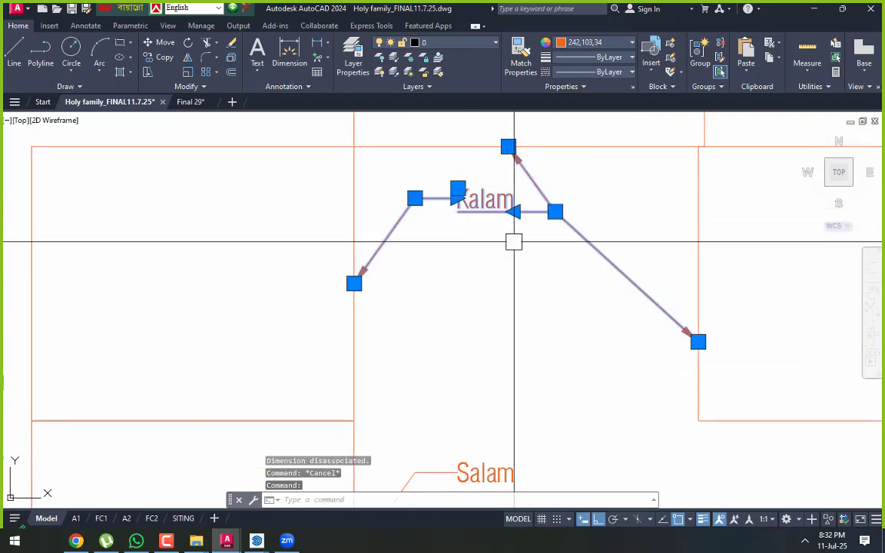
pyautogui.press('Escape')
pyautogui.scroll(-4, 468, 228)
pyautogui.moveTo(476, 319); pyautogui.dragTo(530, 332, button='middle')
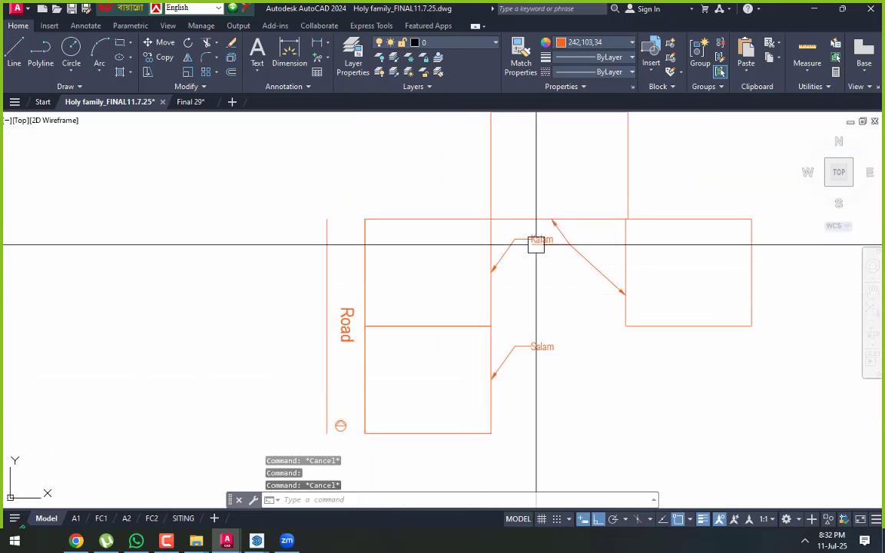
# Move the right-hand rectangle by its top-left corner to the bottom-right corner of the raised rectangle
pyautogui.scroll(2, 642, 242)
pyautogui.click(686, 245)
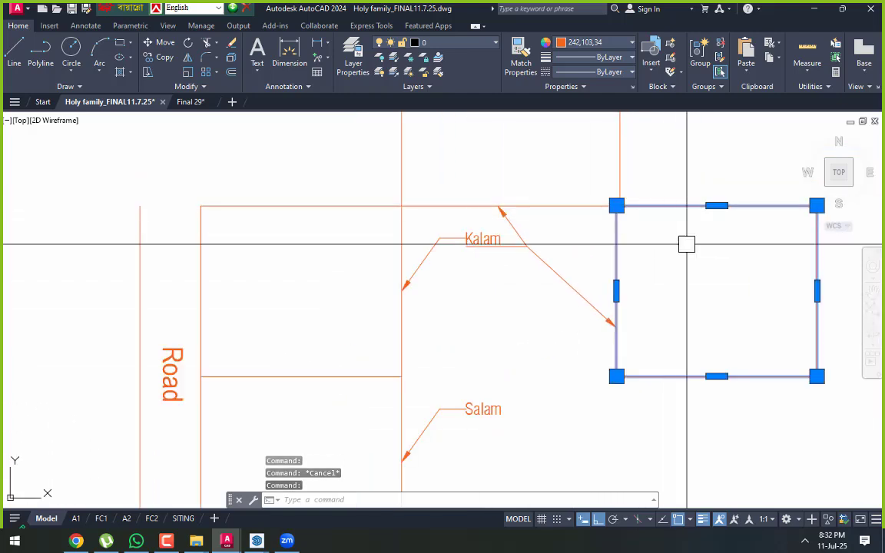
pyautogui.write('m')
pyautogui.press('Return')
pyautogui.scroll(2, 622, 210)
pyautogui.click(635, 202)
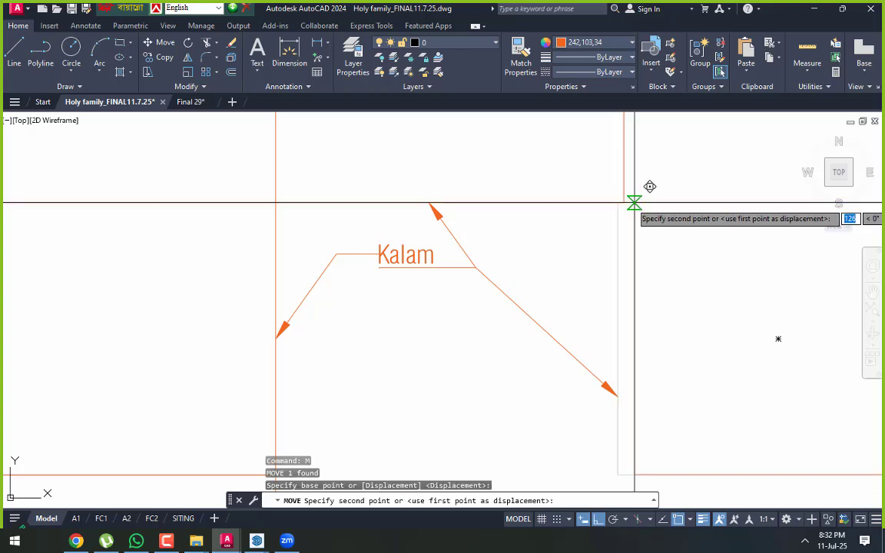
pyautogui.press('Escape')
pyautogui.press('Escape')
pyautogui.scroll(-4, 542, 200)
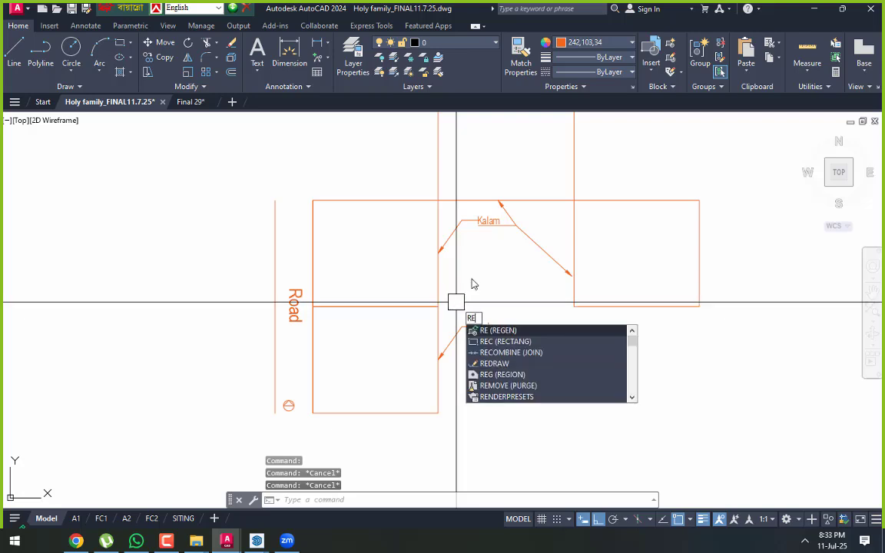
# Move the right-hand rectangle by its top-left corner to the top-right corner of the upper stacked rectangle
pyautogui.press('Escape')
pyautogui.click(627, 200)
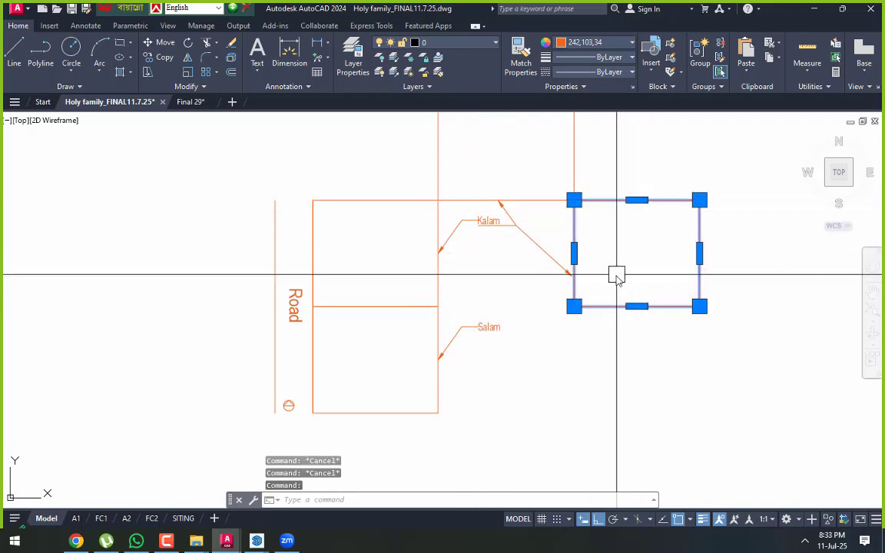
pyautogui.write('m')
pyautogui.press('Return')
pyautogui.click(574, 200)
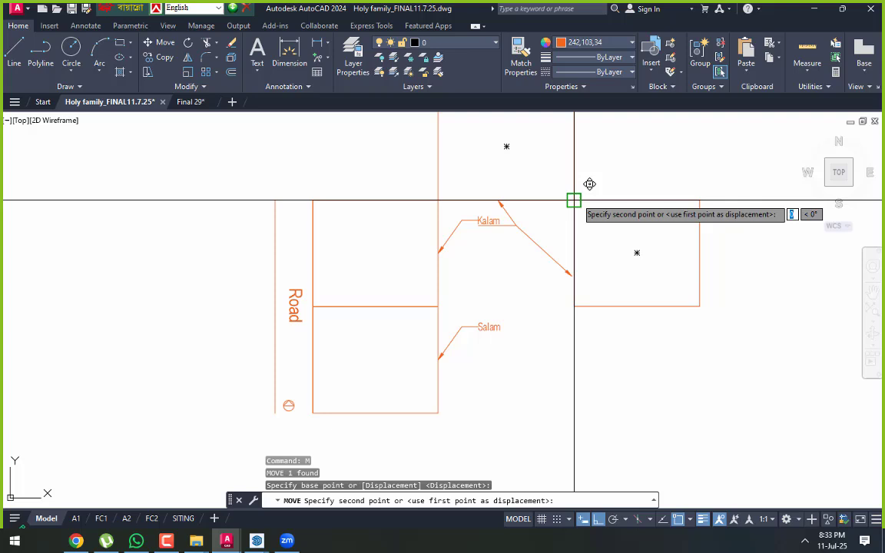
pyautogui.click(438, 201)
pyautogui.press('Escape')
# Move the three-arrow leader horizontally to the left so its label lies inside the upper stacked rectangle
pyautogui.click(527, 234)
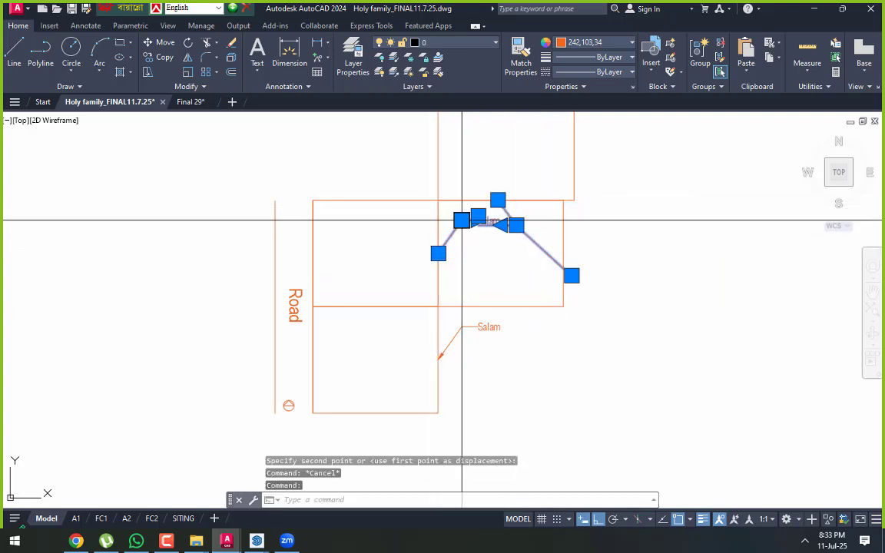
pyautogui.press('Escape')
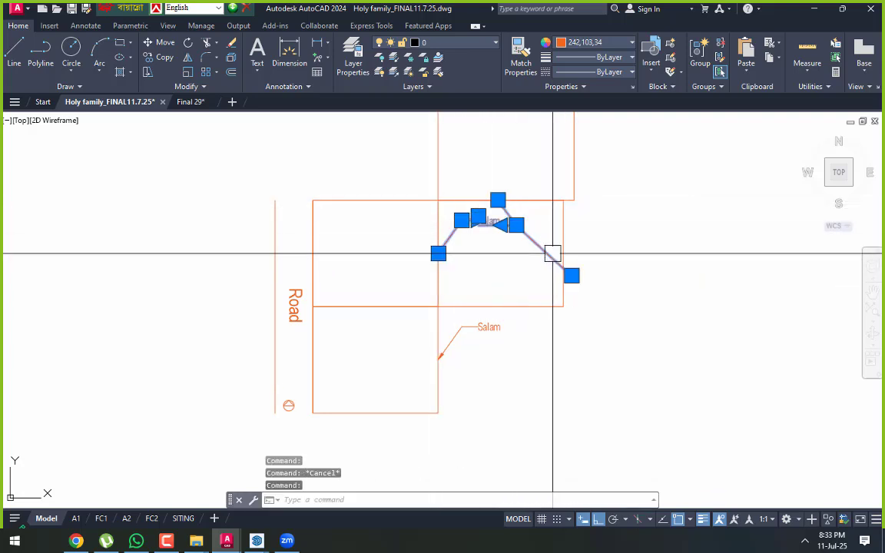
pyautogui.write('m')
pyautogui.press('Return')
pyautogui.click(489, 227)
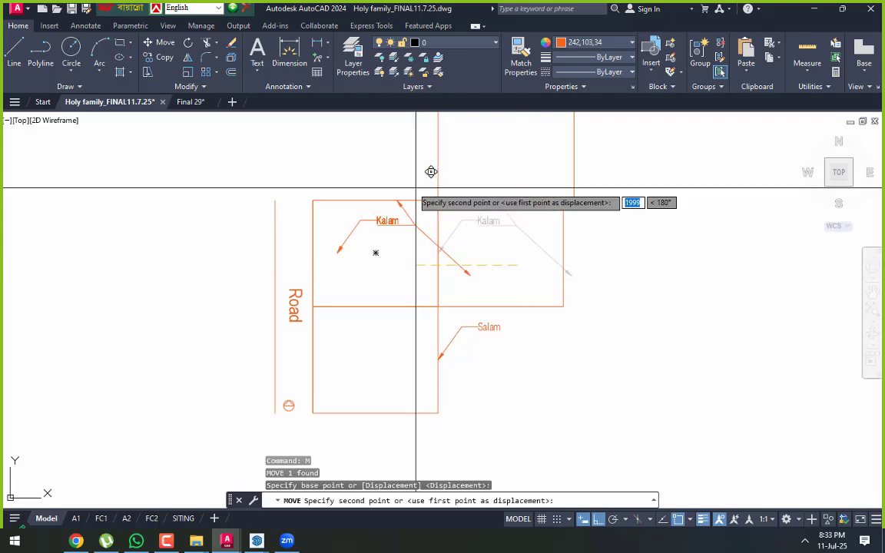
pyautogui.click(365, 224)
# Move the three-arrow leader straight up so its label sits above the upper stacked rectangle
pyautogui.moveTo(420, 258); pyautogui.dragTo(434, 288, button='middle')
pyautogui.write('m')
pyautogui.press('Return')
pyautogui.click(412, 306)
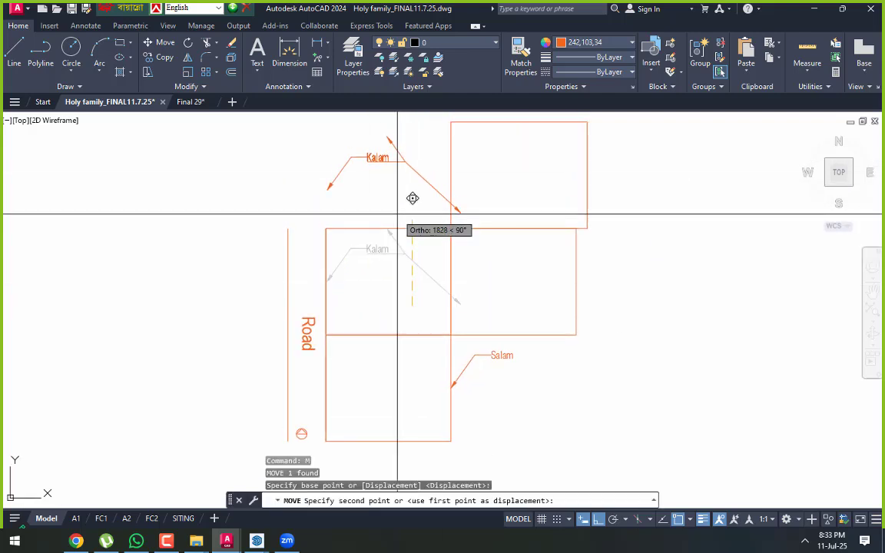
pyautogui.click(412, 199)
# Stretch the leader's left arrow down onto the upper stacked rectangle's top edge and its upper arrow onto the raised rectangle's left edge
pyautogui.click(348, 176)
pyautogui.click(327, 189)
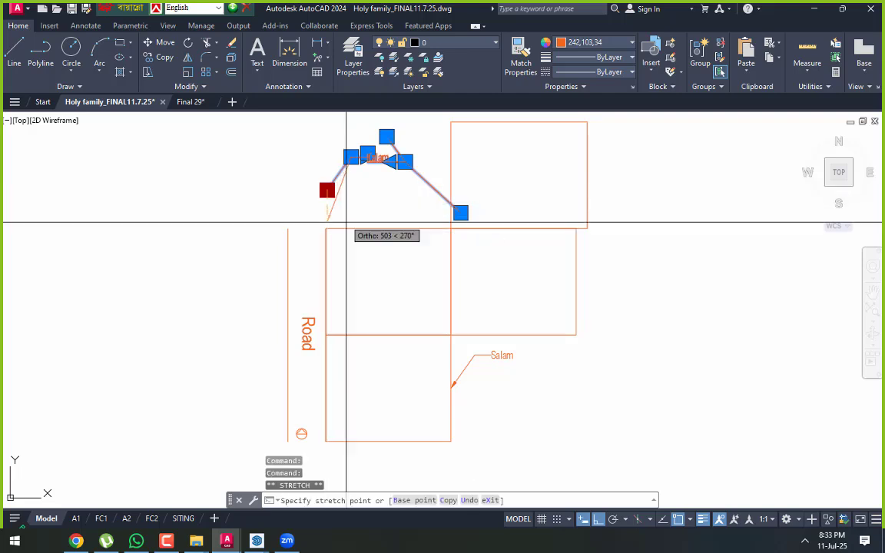
pyautogui.scroll(4, 397, 156)
pyautogui.moveTo(397, 156); pyautogui.dragTo(420, 219, button='middle')
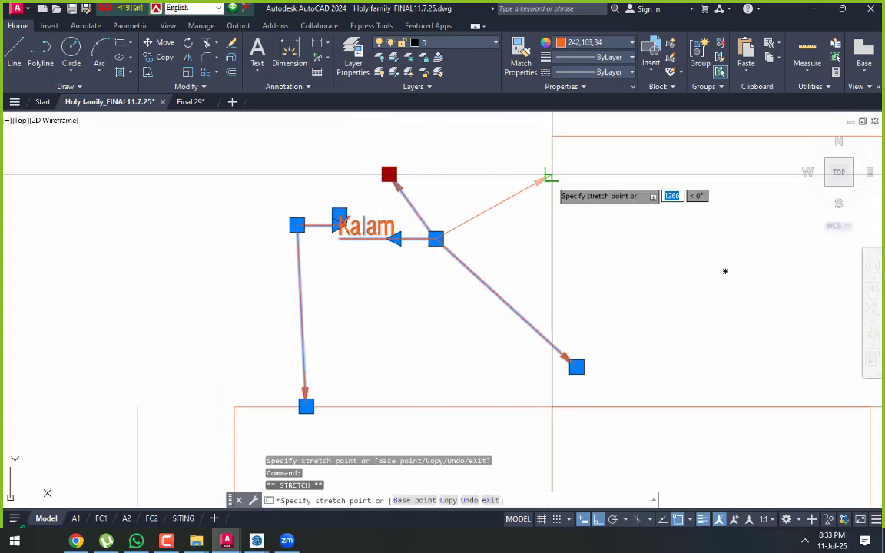
pyautogui.click(549, 174)
# Stretch the leader's lower-right arrow straight down into the rectangle adjoining the upper stacked rectangle
pyautogui.moveTo(553, 330); pyautogui.dragTo(533, 244, button='middle')
pyautogui.click(557, 282)
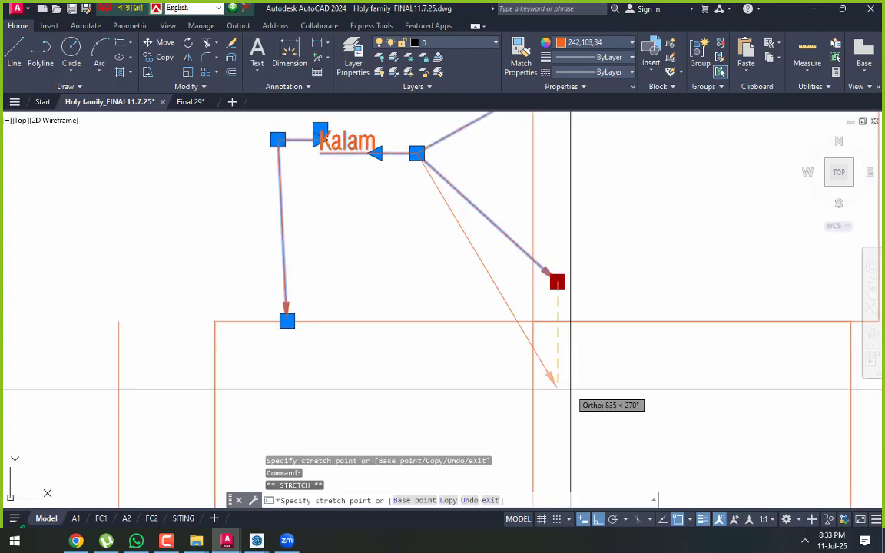
pyautogui.click(579, 378)
pyautogui.press('Escape')
# Shift the leader's label and landings to the right and down towards the rectangles, keeping the arrowheads in place
pyautogui.moveTo(290, 194); pyautogui.dragTo(329, 228, button='middle')
pyautogui.click(317, 173)
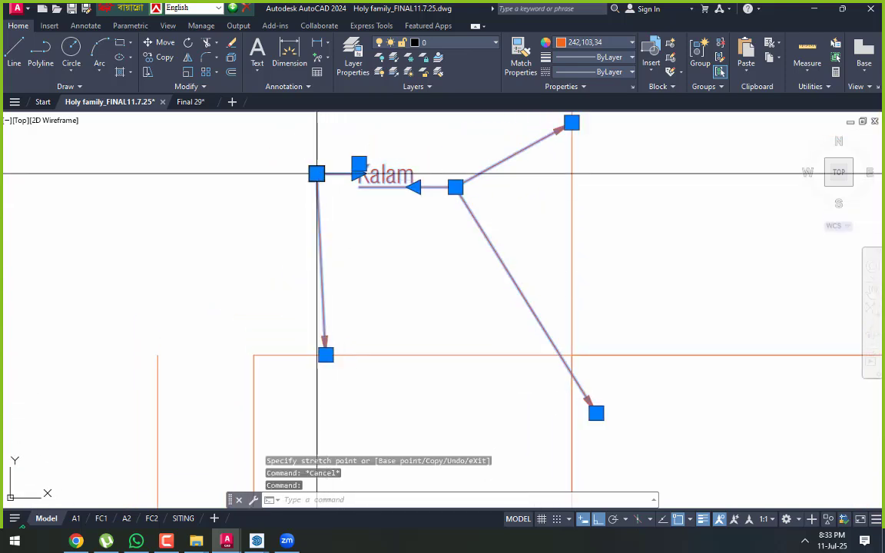
pyautogui.click(317, 173)
pyautogui.click(373, 198)
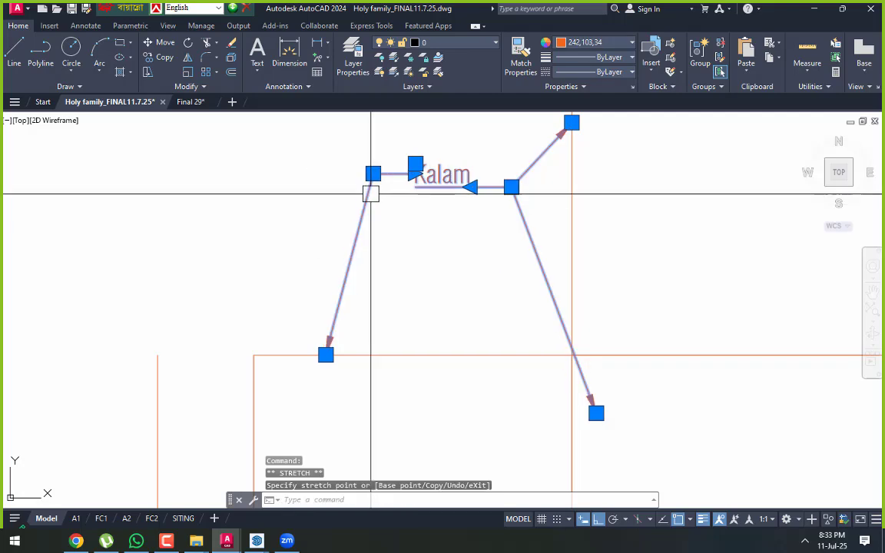
pyautogui.click(373, 260)
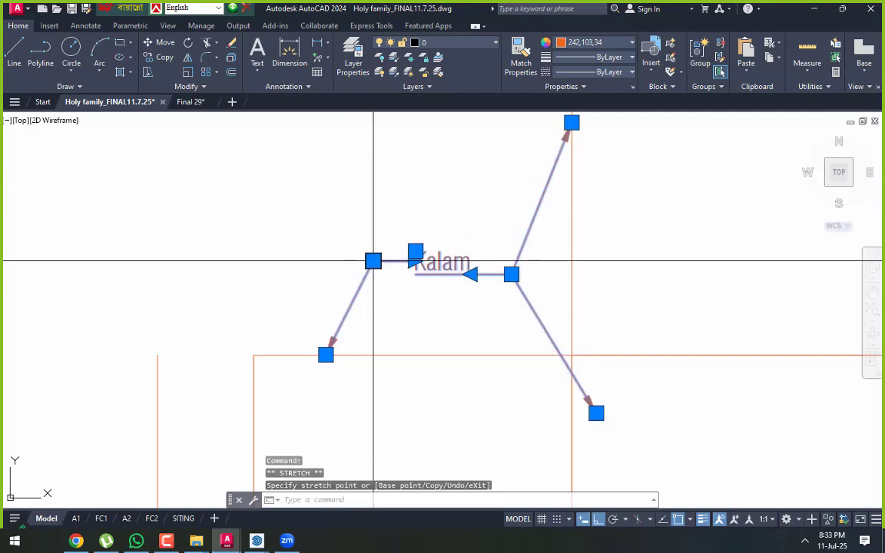
pyautogui.moveTo(400, 317); pyautogui.dragTo(398, 247, button='middle')
pyautogui.press('Escape')
pyautogui.press('Escape')
# Move the whole three-arrow leader straight down so its left arrowhead falls inside the upper stacked rectangle
pyautogui.click(354, 225)
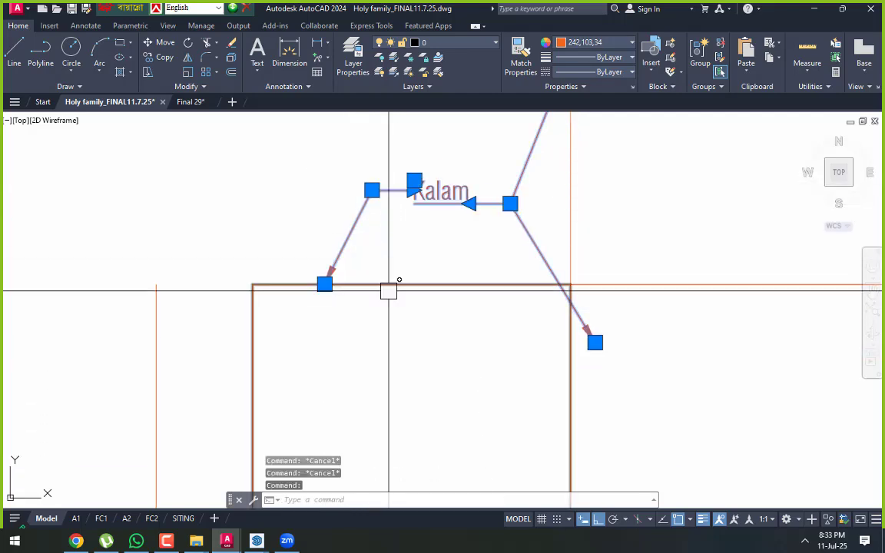
pyautogui.write('m')
pyautogui.press('Return')
pyautogui.click(343, 135)
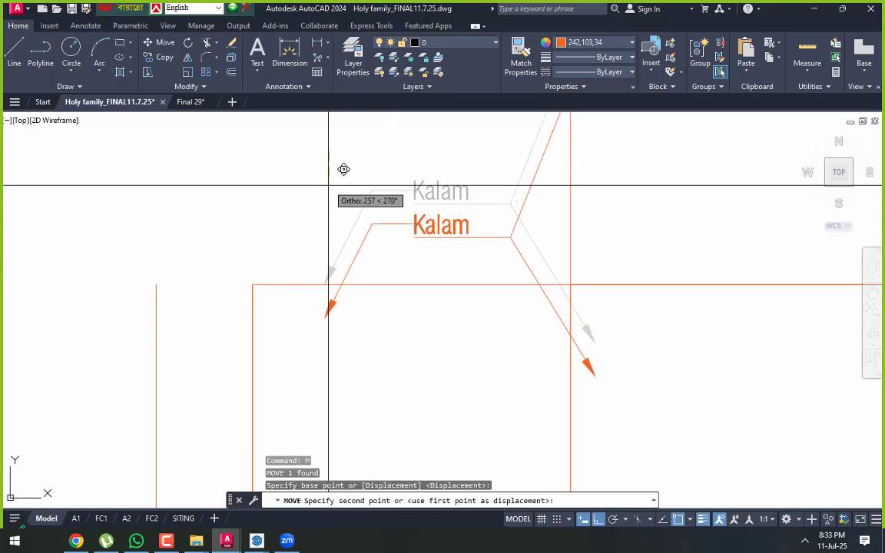
pyautogui.click(330, 203)
# Stretch the leader's upper-right arrow horizontally past the raised rectangle's left edge, into that rectangle
pyautogui.scroll(-3, 402, 274)
pyautogui.scroll(3, 453, 242)
pyautogui.click(461, 225)
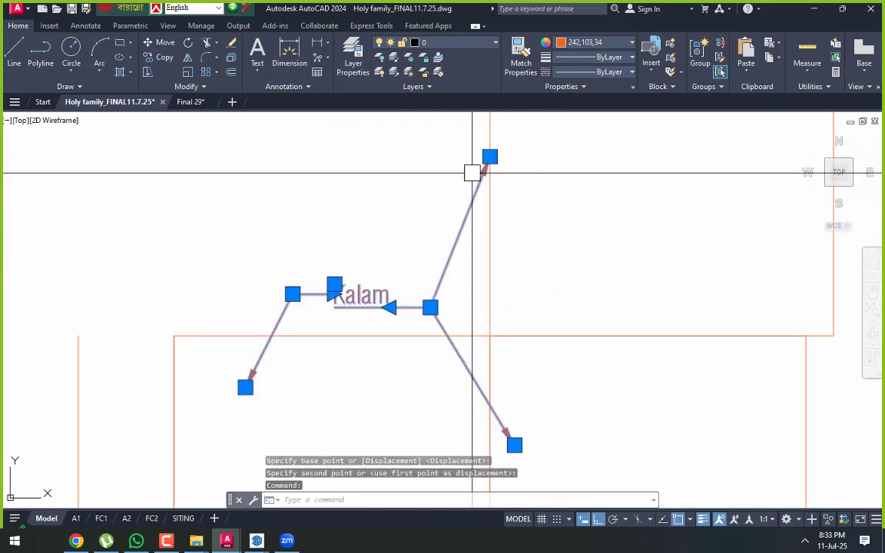
pyautogui.click(489, 156)
pyautogui.click(530, 156)
pyautogui.press('Escape')
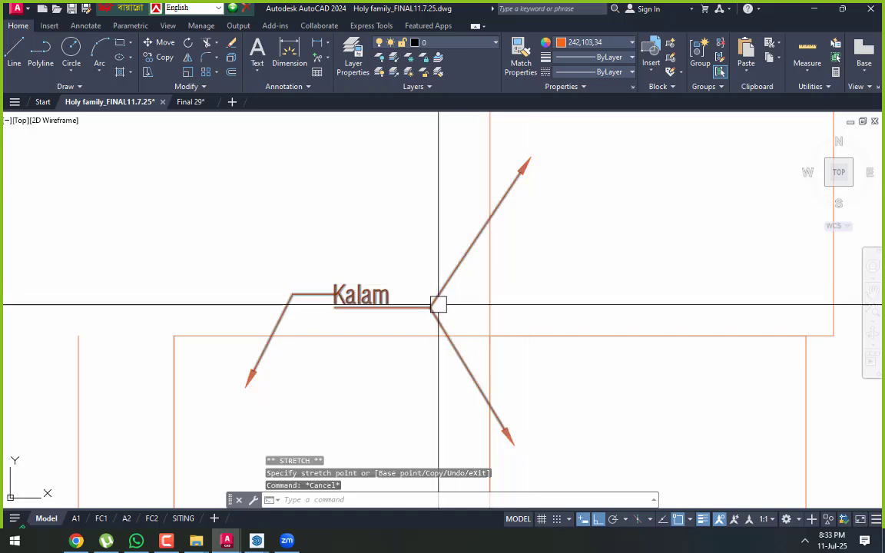
# Raise the leader's label and landings, and shorten its lower-right arrow by stretching the arrowhead straight up
pyautogui.click(439, 313)
pyautogui.click(430, 308)
pyautogui.click(430, 243)
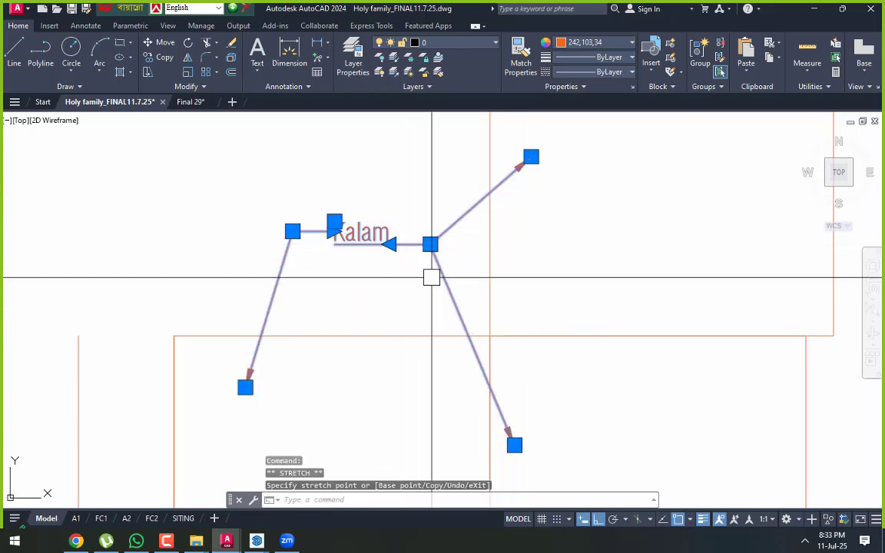
pyautogui.click(514, 445)
pyautogui.click(514, 380)
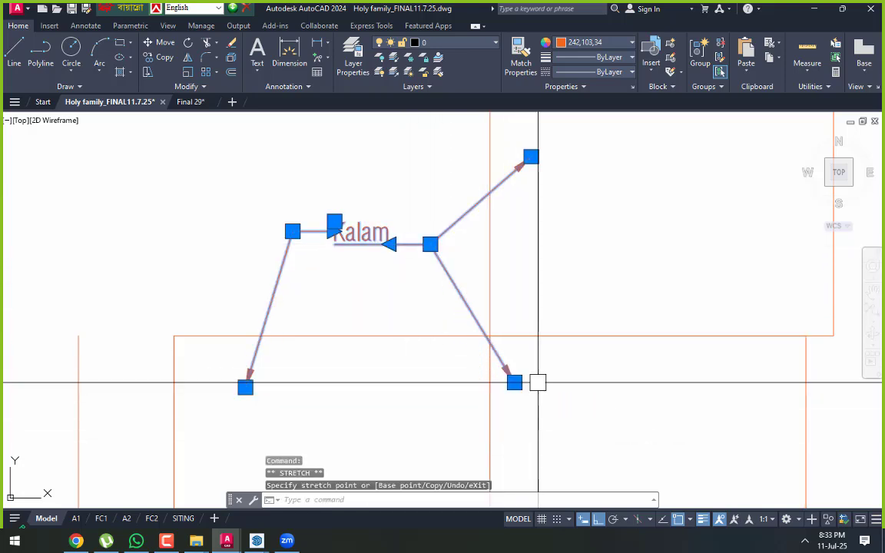
pyautogui.press('Escape')
pyautogui.moveTo(395, 404); pyautogui.dragTo(386, 374, button='middle')
pyautogui.scroll(-4, 386, 374)
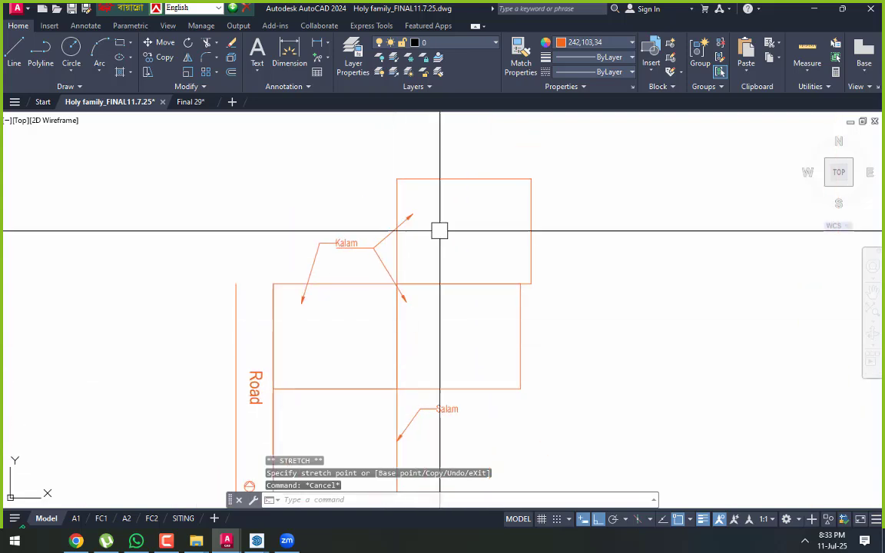
pyautogui.moveTo(380, 413); pyautogui.dragTo(378, 350, button='middle')
pyautogui.scroll(4, 332, 255)
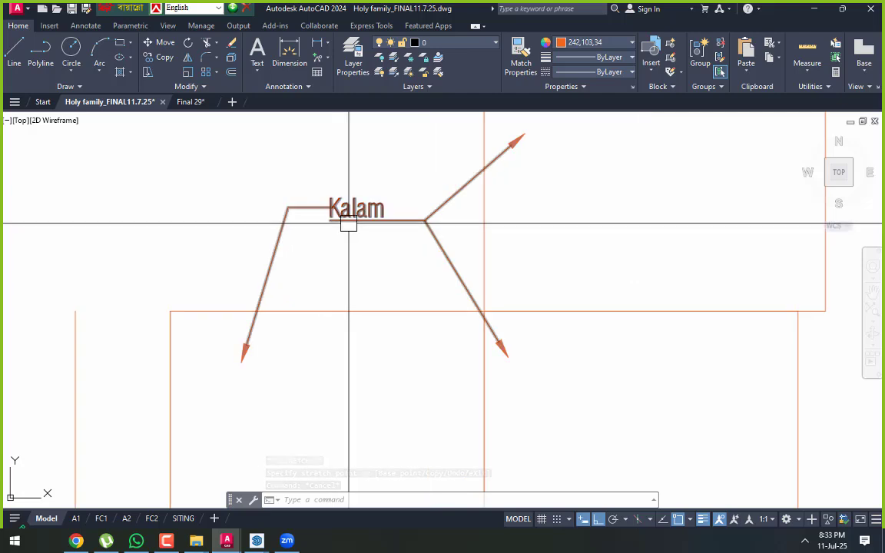
pyautogui.scroll(-5, 348, 222)
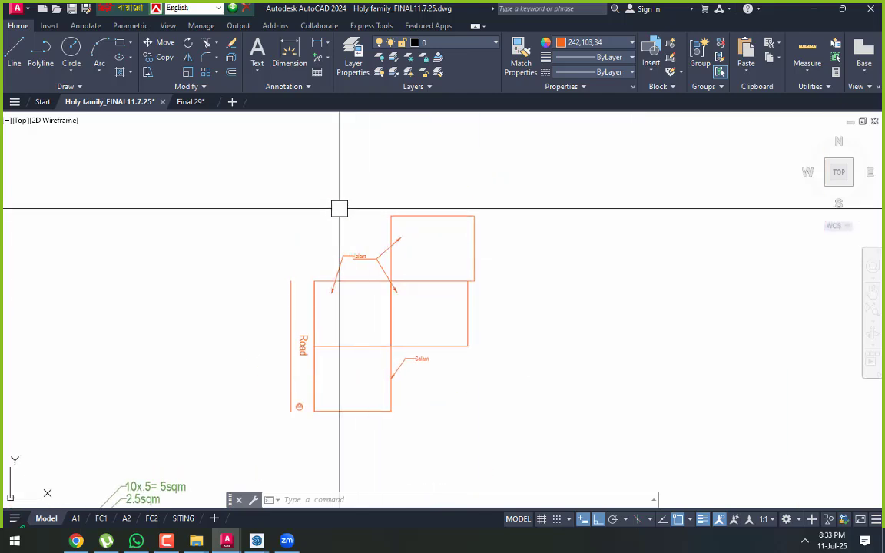
# Try to remove the upper-right arrow of the three-arrow leader with Remove Leader
pyautogui.click(328, 59)
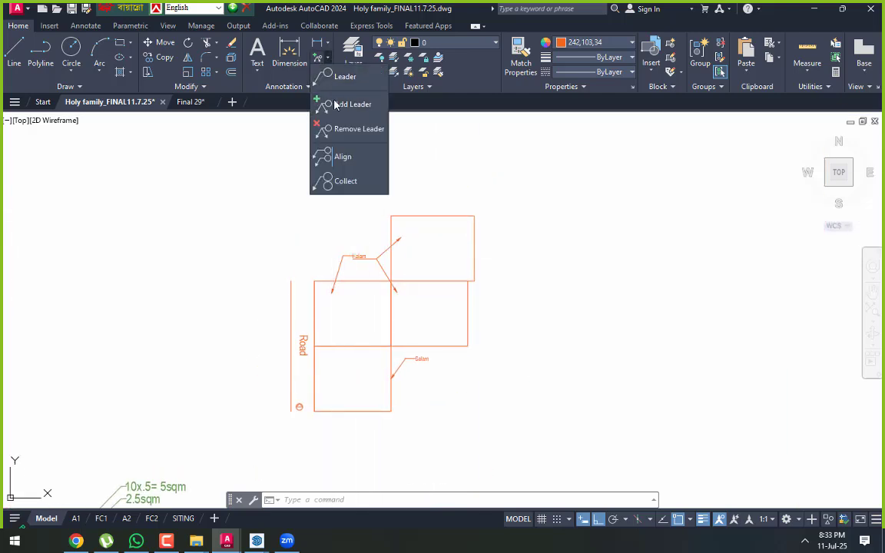
pyautogui.click(353, 137)
pyautogui.scroll(4, 377, 269)
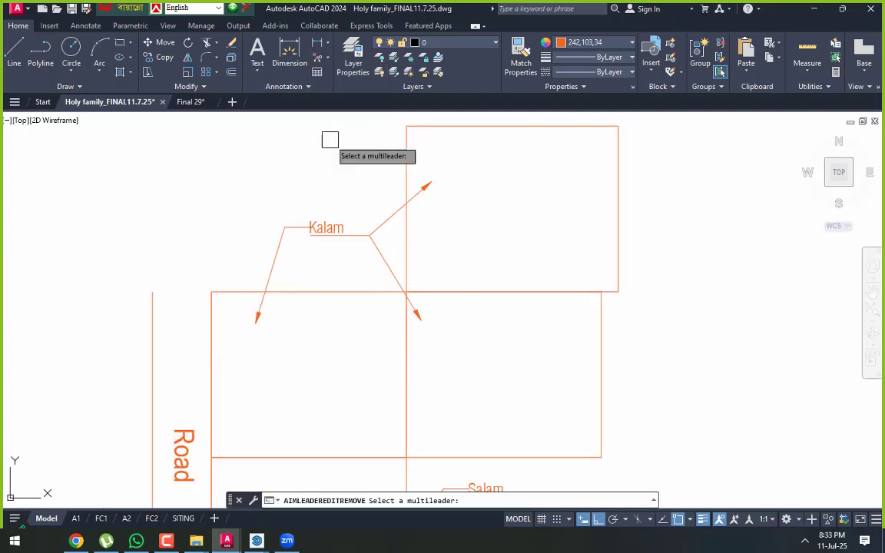
pyautogui.click(328, 59)
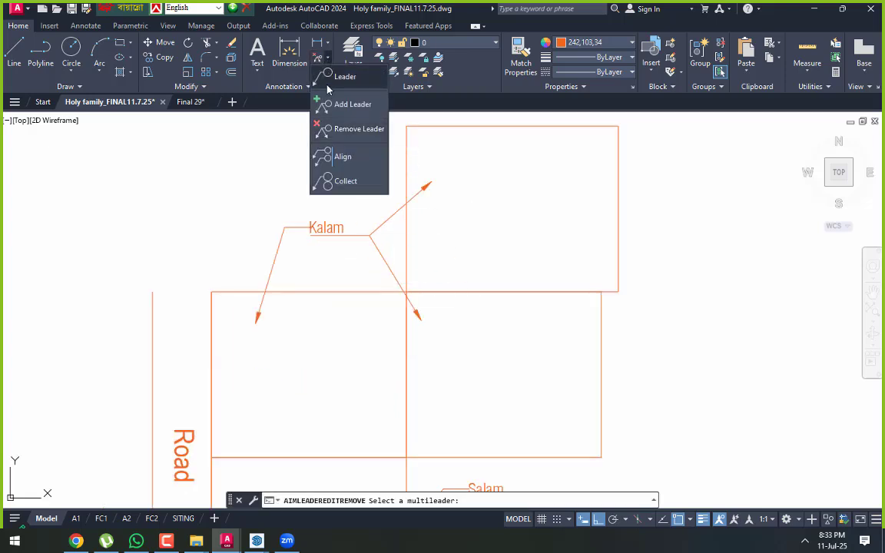
pyautogui.click(332, 137)
pyautogui.scroll(4, 311, 186)
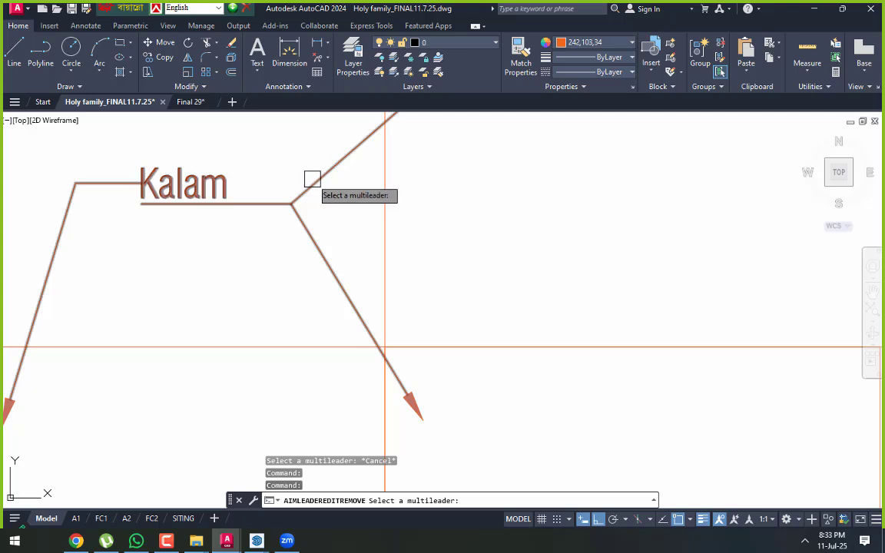
pyautogui.scroll(-4, 326, 185)
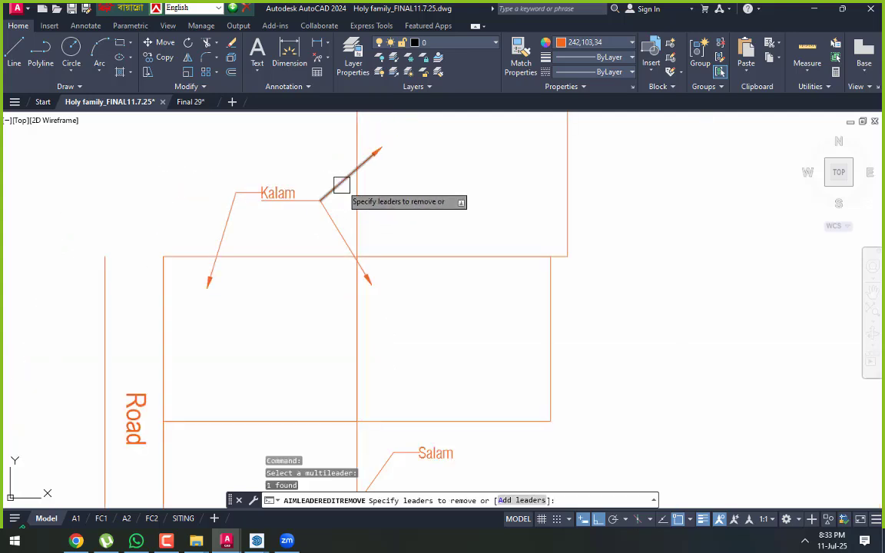
pyautogui.press('Return')
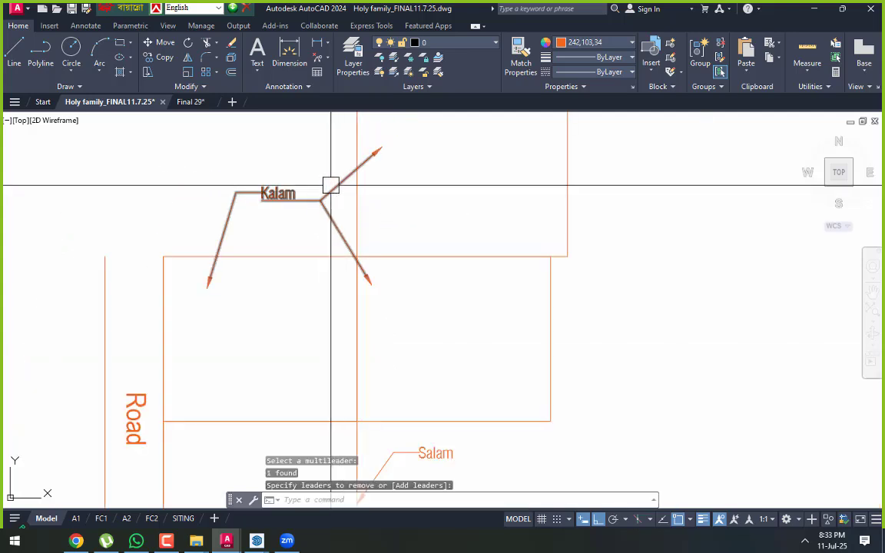
pyautogui.press('Escape')
# Remove the three-arrow leader's upper-right arrow and undo the removal
pyautogui.click(315, 61)
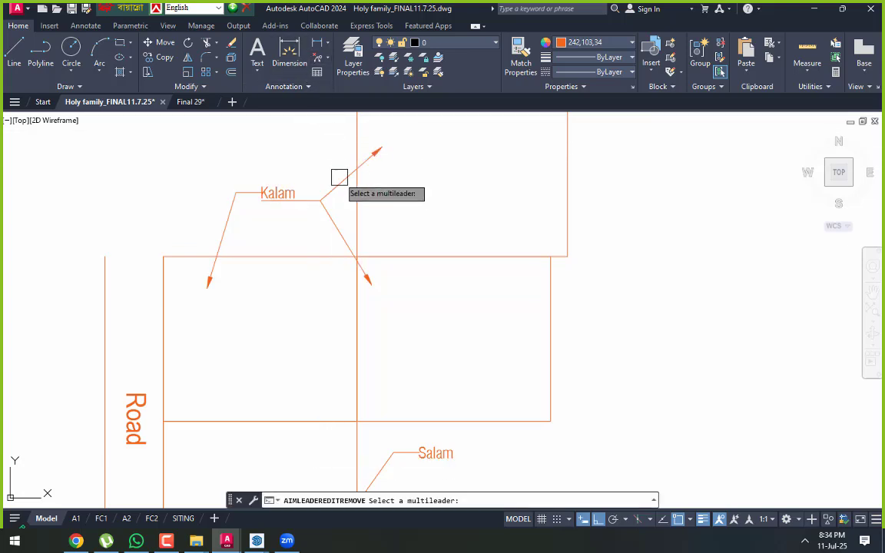
pyautogui.click(341, 181)
pyautogui.press('Return')
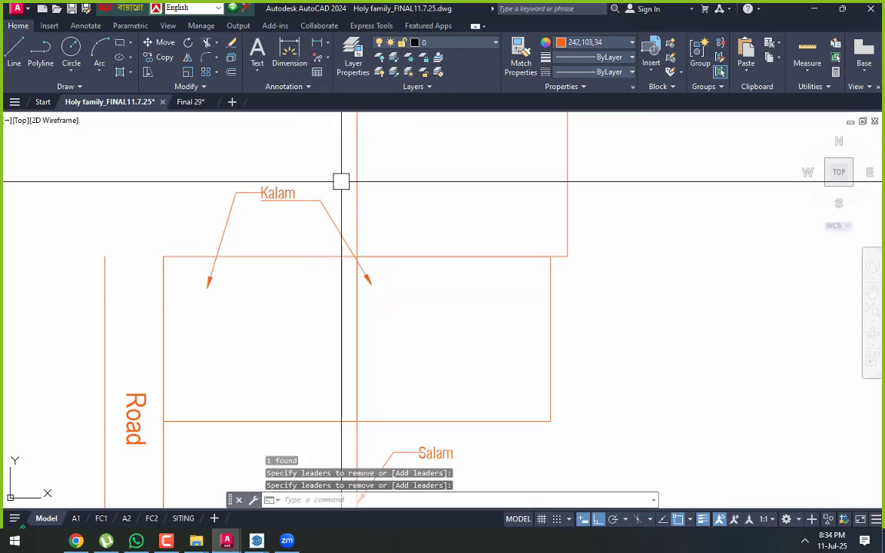
pyautogui.press('Escape')
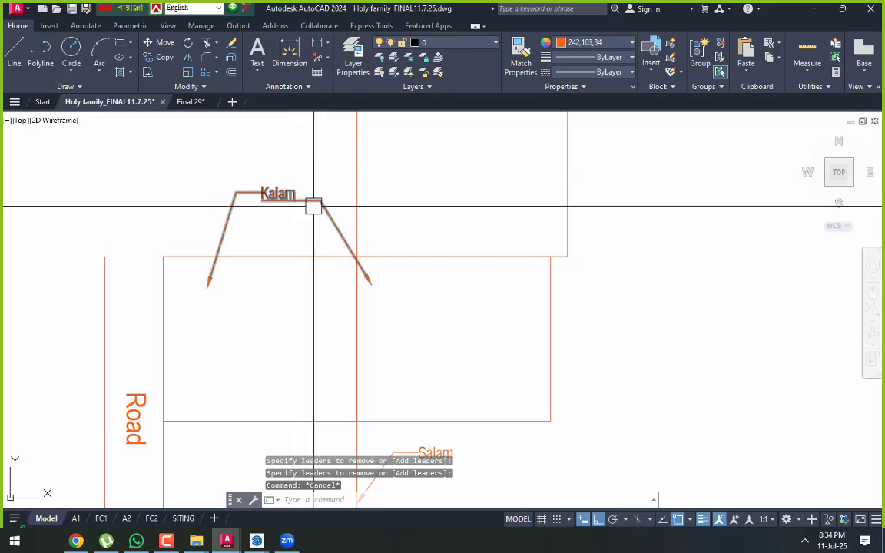
pyautogui.press('Escape')
pyautogui.scroll(2, 275, 213)
pyautogui.hotkey('ctrl', 'z')
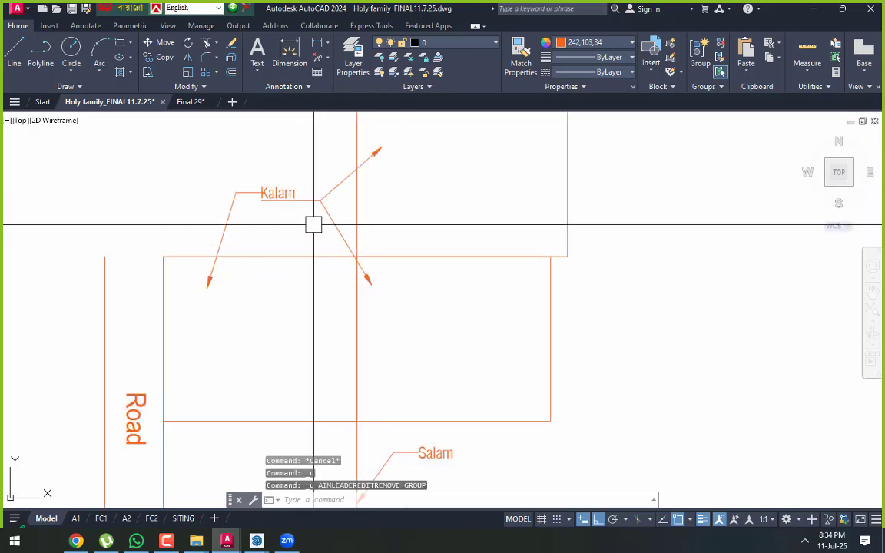
# Remove the arrow pointing into the raised rectangle from the three-arrow leader with Remove Leader
pyautogui.click(328, 192)
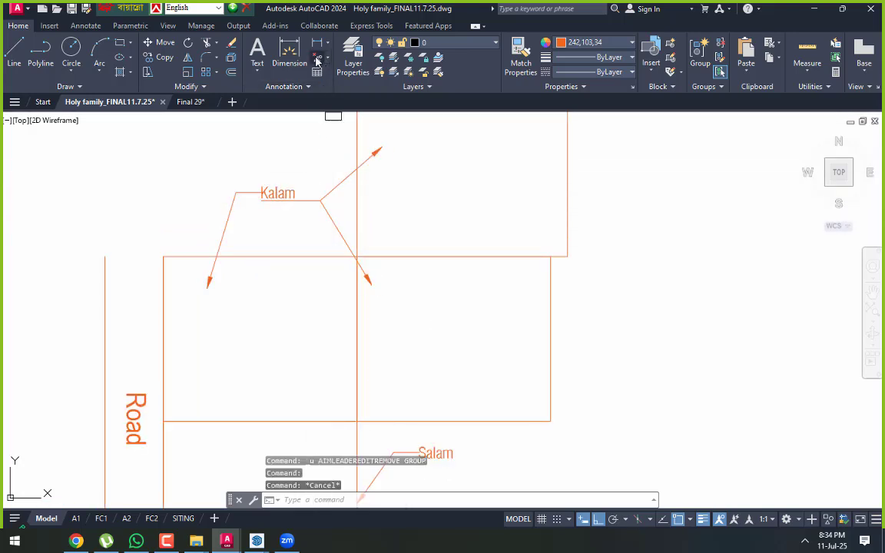
pyautogui.click(316, 60)
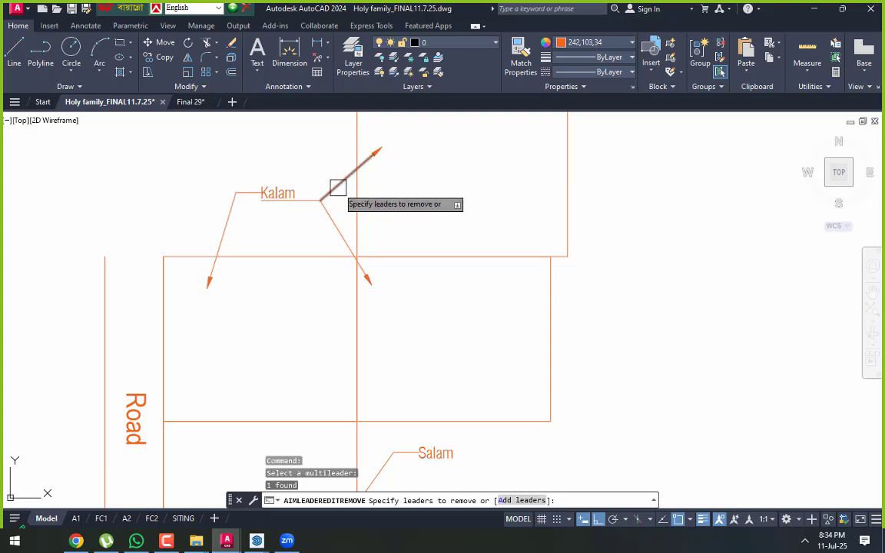
pyautogui.press('Return')
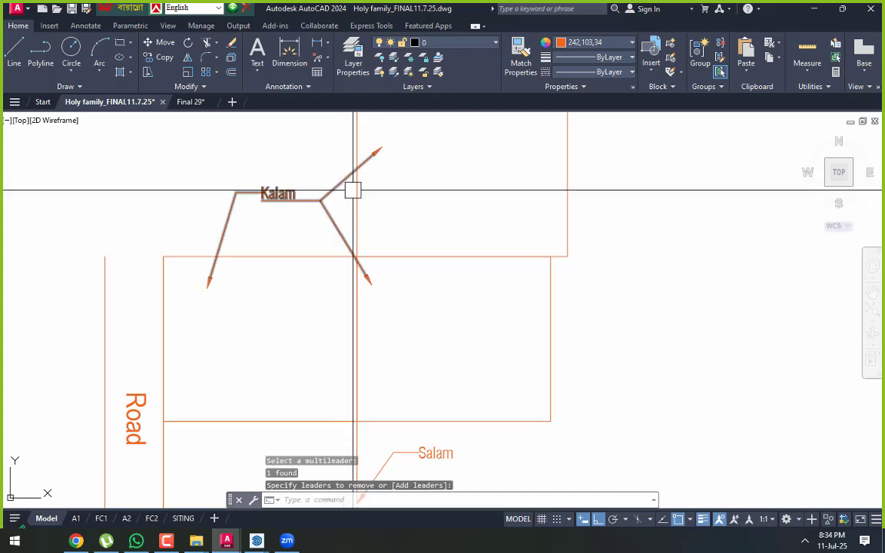
pyautogui.click(316, 61)
pyautogui.scroll(2, 329, 186)
pyautogui.click(334, 184)
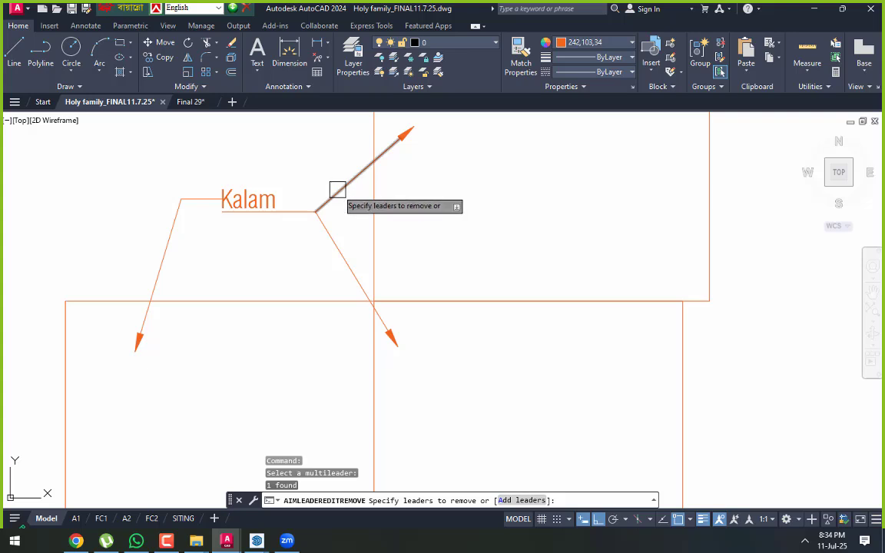
pyautogui.press('Return')
pyautogui.press('Escape')
pyautogui.press('Escape')
pyautogui.moveTo(317, 269); pyautogui.dragTo(514, 295, button='middle')
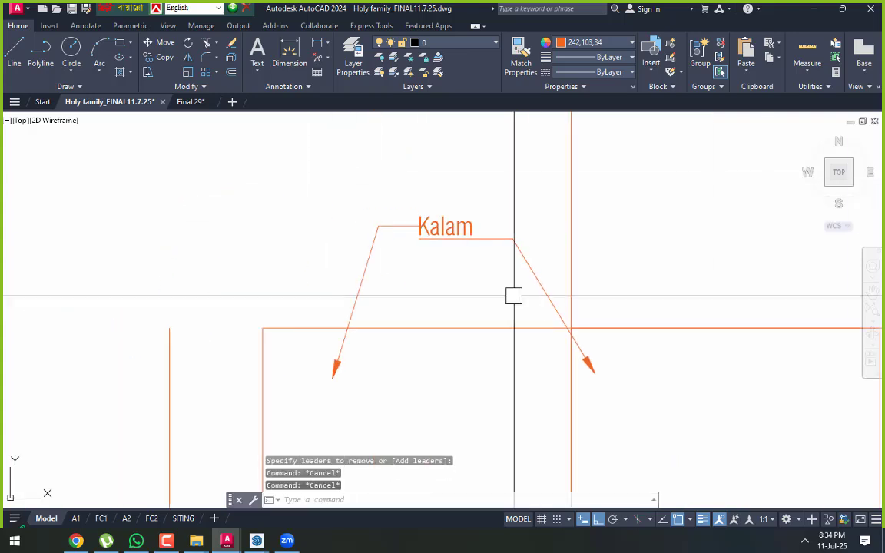
# Remove the same leader's lower-right arrow, keeping only the arrow that points into the left upper stacked rectangle
pyautogui.scroll(2, 472, 254)
pyautogui.click(519, 230)
pyautogui.press('Escape')
pyautogui.press('Escape')
pyautogui.scroll(-5, 442, 245)
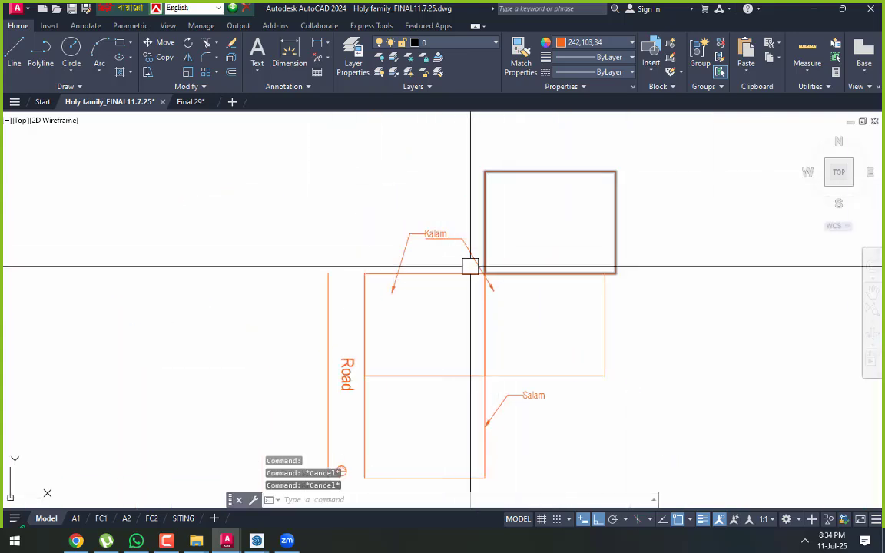
pyautogui.scroll(2, 430, 265)
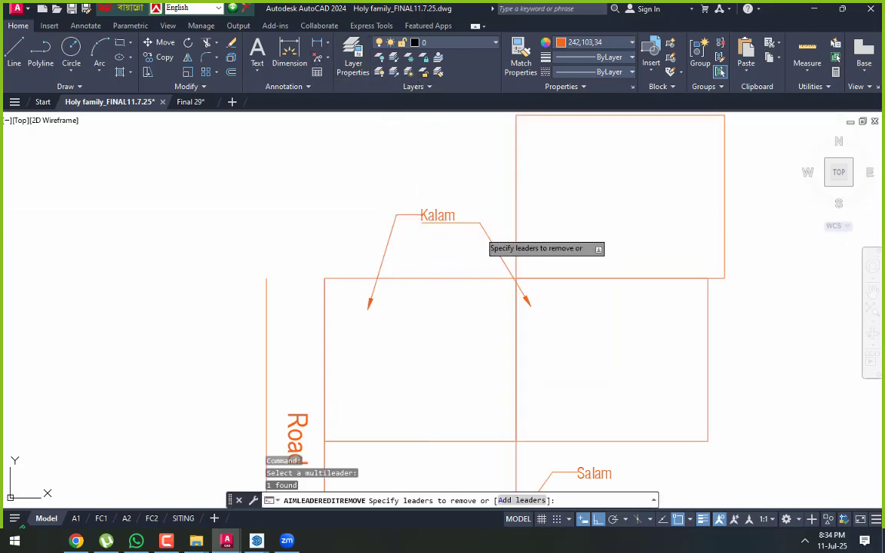
pyautogui.click(481, 235)
pyautogui.press('Return')
pyautogui.press('Escape')
pyautogui.press('Escape')
pyautogui.scroll(2, 458, 231)
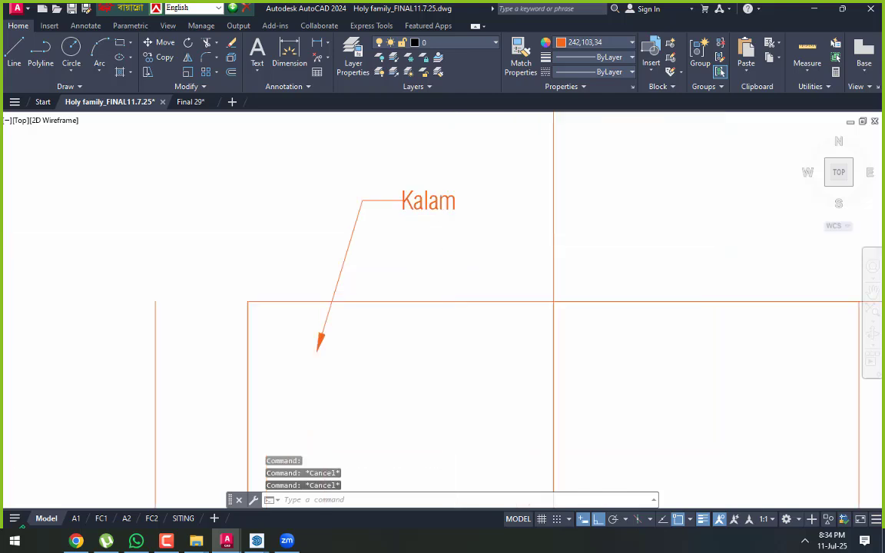
pyautogui.scroll(2, 434, 228)
pyautogui.moveTo(431, 228); pyautogui.dragTo(418, 227, button='middle')
pyautogui.scroll(-6, 300, 224)
pyautogui.moveTo(353, 284)
pyautogui.mouseDown(button='middle')
pyautogui.moveTo(309, 244)
pyautogui.moveTo(292, 273)
pyautogui.mouseUp(button='middle')
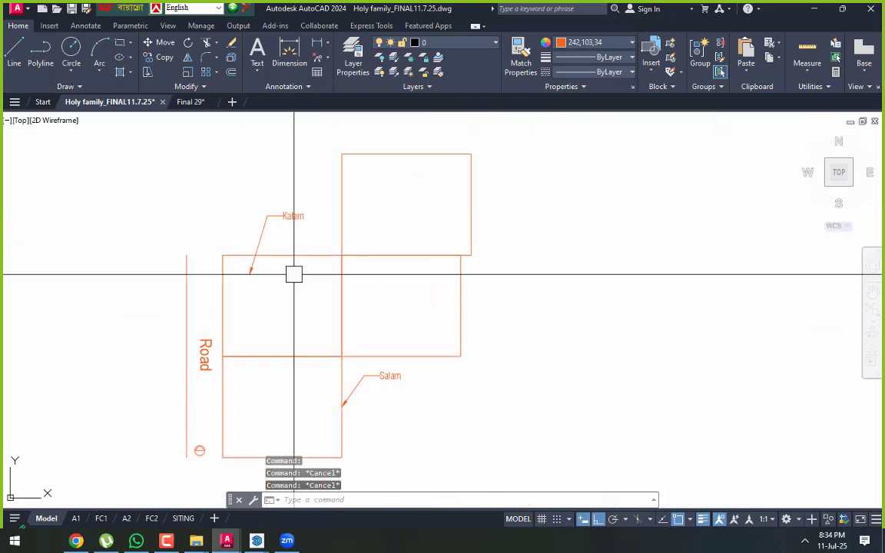
pyautogui.click(327, 58)
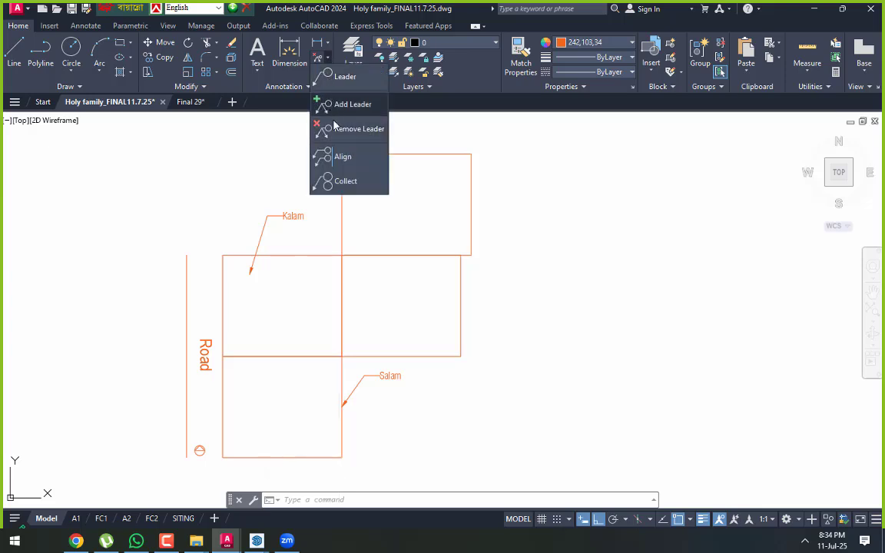
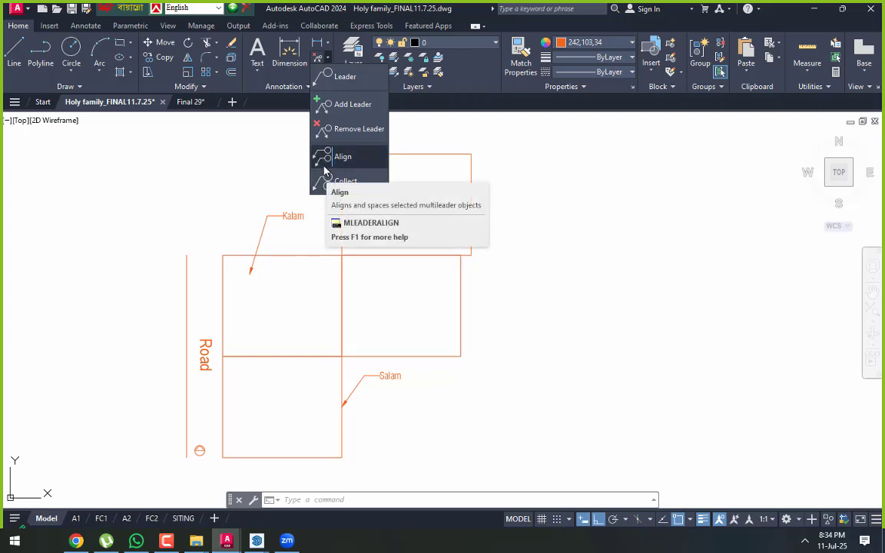
pyautogui.click(704, 268)
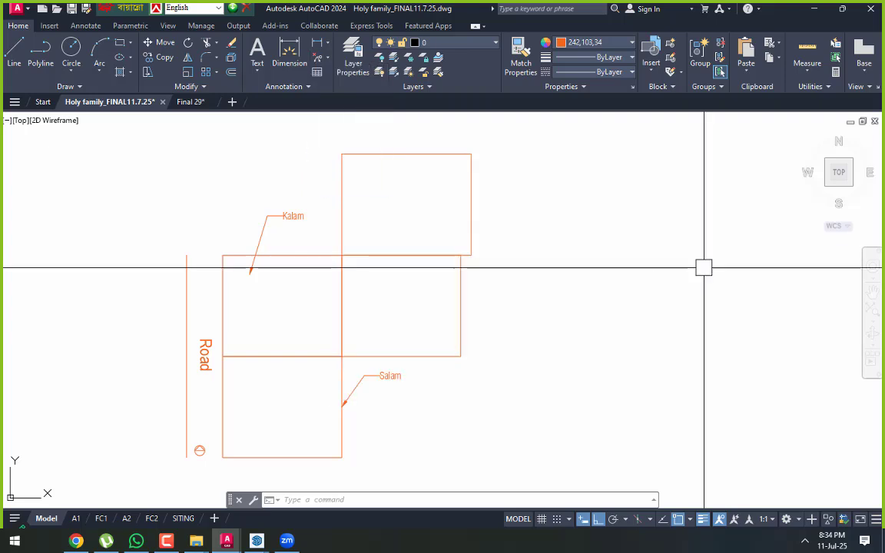
pyautogui.moveTo(472, 362); pyautogui.dragTo(471, 316, button='middle')
pyautogui.scroll(-4, 476, 316)
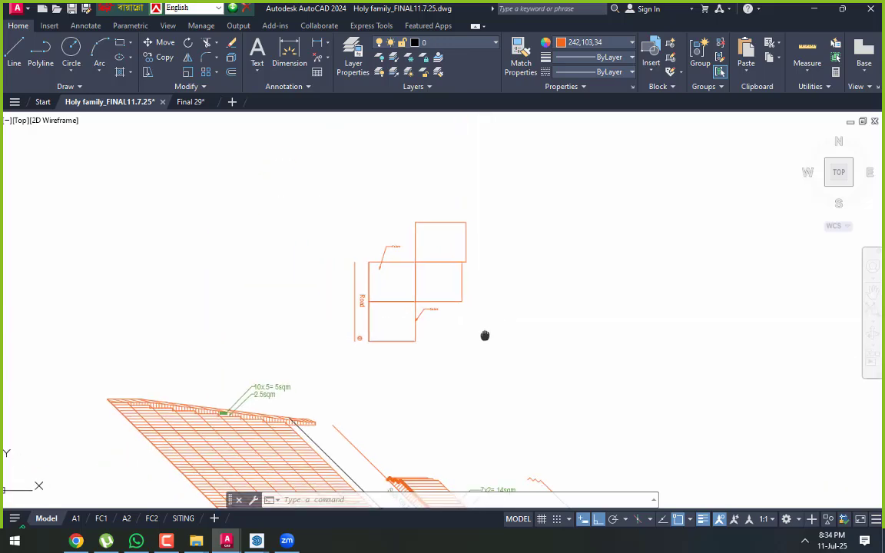
pyautogui.moveTo(394, 357); pyautogui.dragTo(381, 314, button='middle')
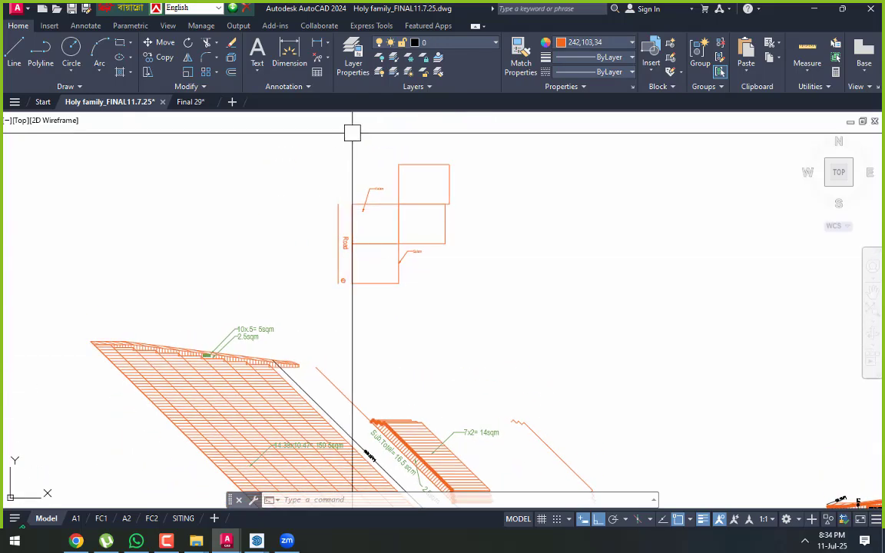
# Stretch the single-arrow leader's arrowhead straight up out of the rectangle to a point above its label
pyautogui.scroll(10, 383, 199)
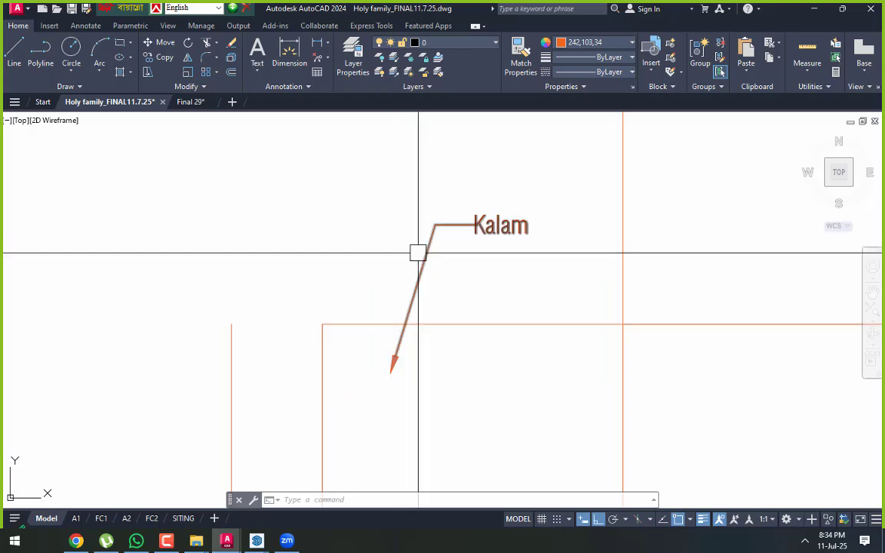
pyautogui.click(377, 362)
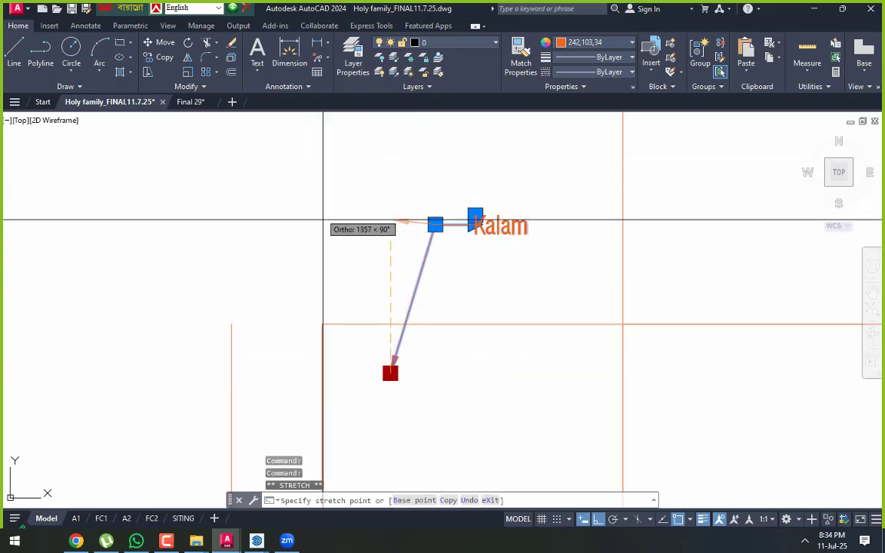
pyautogui.scroll(-3, 329, 187)
pyautogui.click(352, 172)
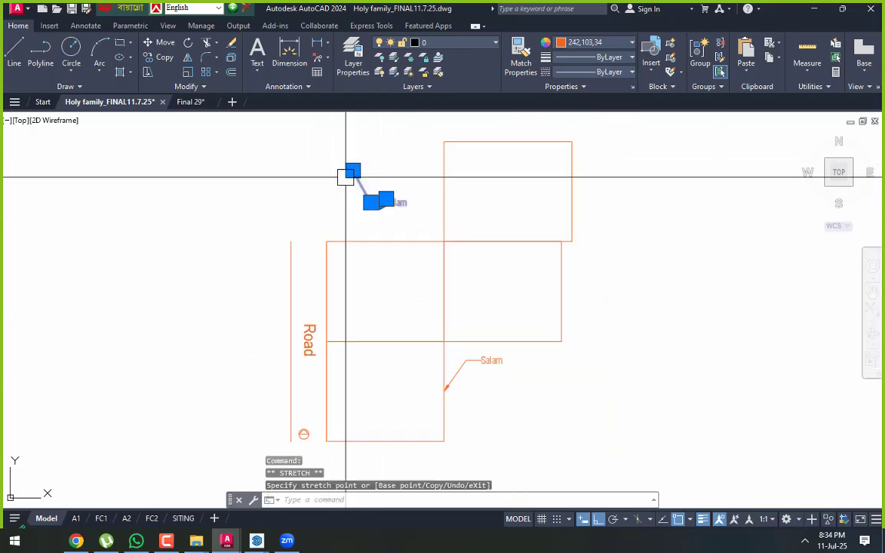
pyautogui.scroll(2, 414, 191)
pyautogui.press('Escape')
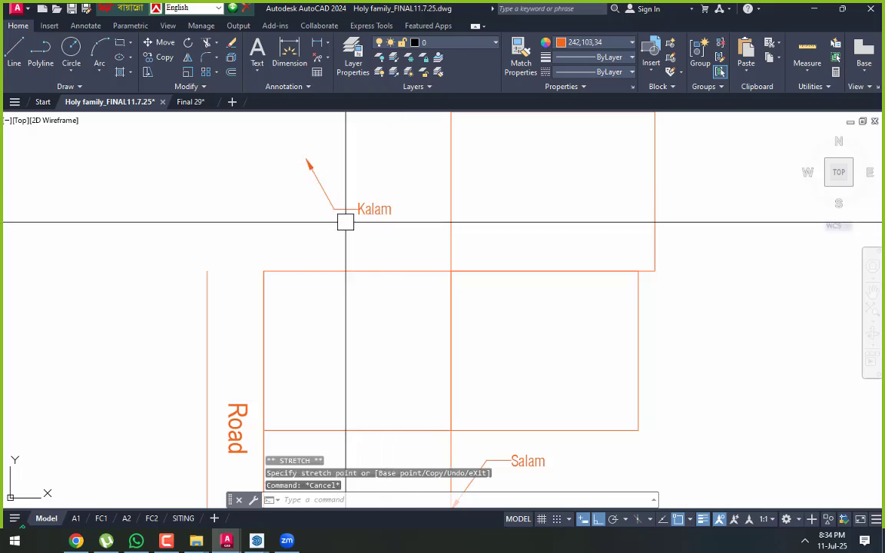
pyautogui.press('Escape')
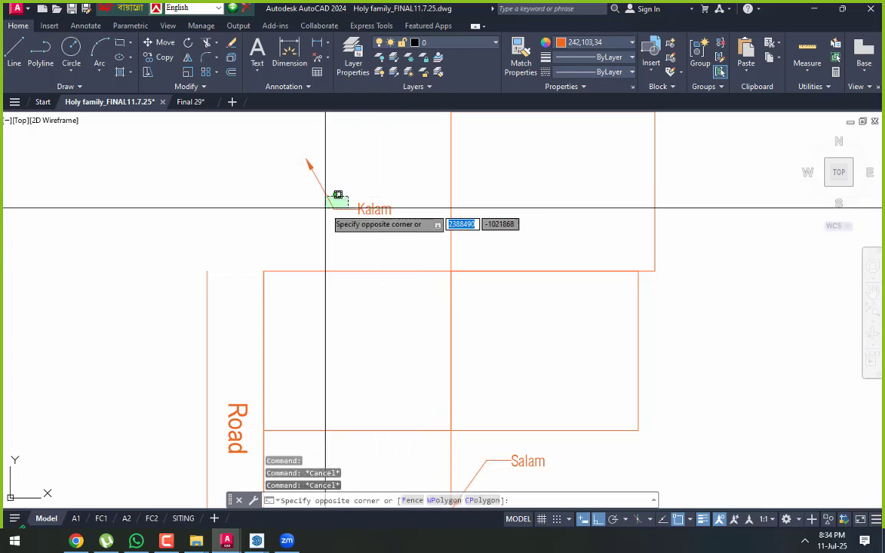
# Stretch the leader's arrowhead back down onto the top edge of the left upper stacked rectangle
pyautogui.click(338, 195)
pyautogui.click(306, 160)
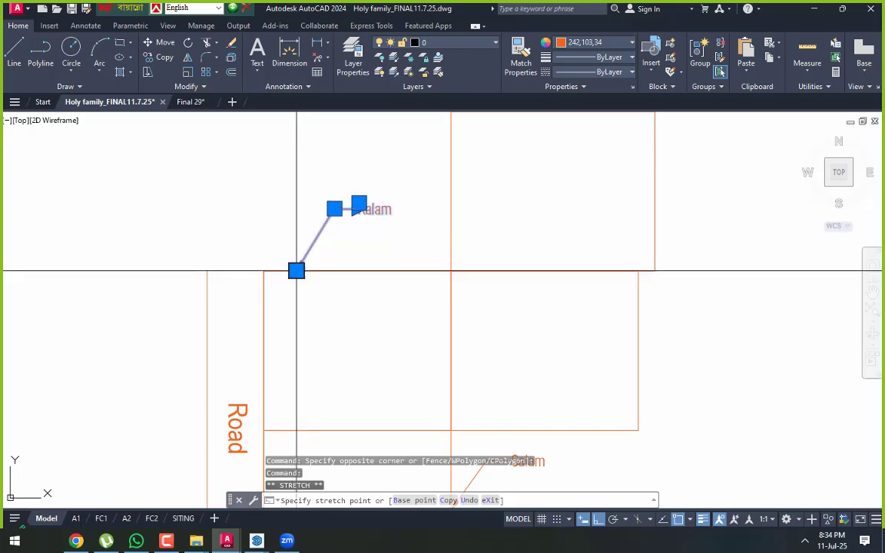
pyautogui.click(296, 271)
pyautogui.scroll(-4, 383, 270)
pyautogui.press('Escape')
pyautogui.moveTo(379, 382); pyautogui.dragTo(413, 198, button='middle')
pyautogui.scroll(-6, 415, 201)
pyautogui.moveTo(458, 308); pyautogui.dragTo(437, 247, button='middle')
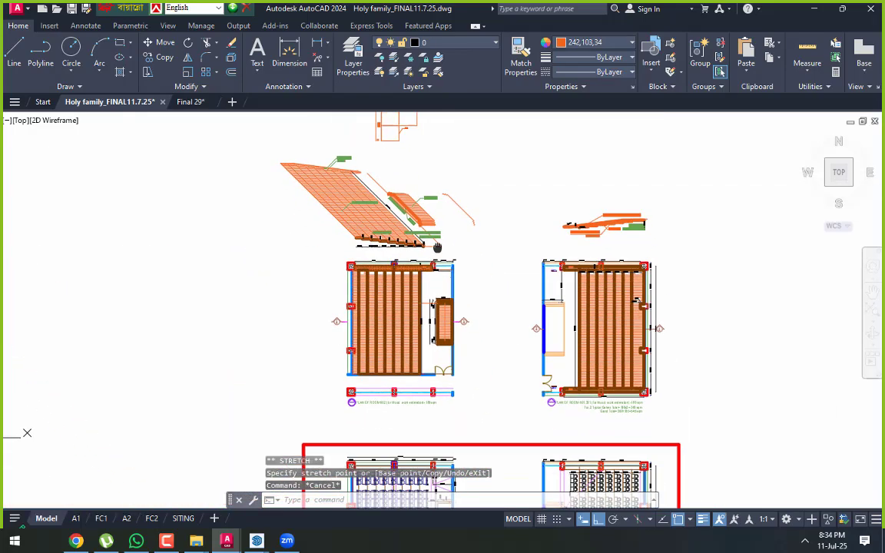
pyautogui.scroll(10, 437, 247)
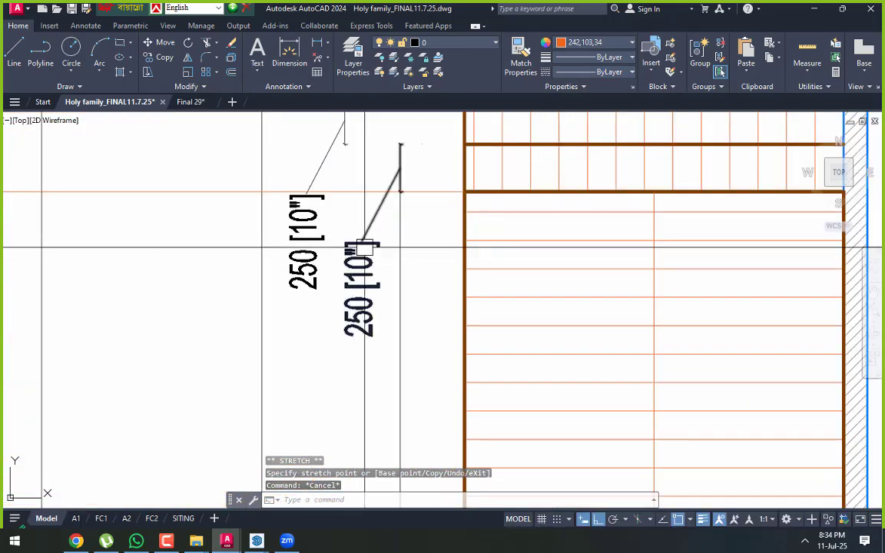
pyautogui.click(361, 247)
pyautogui.scroll(4, 358, 207)
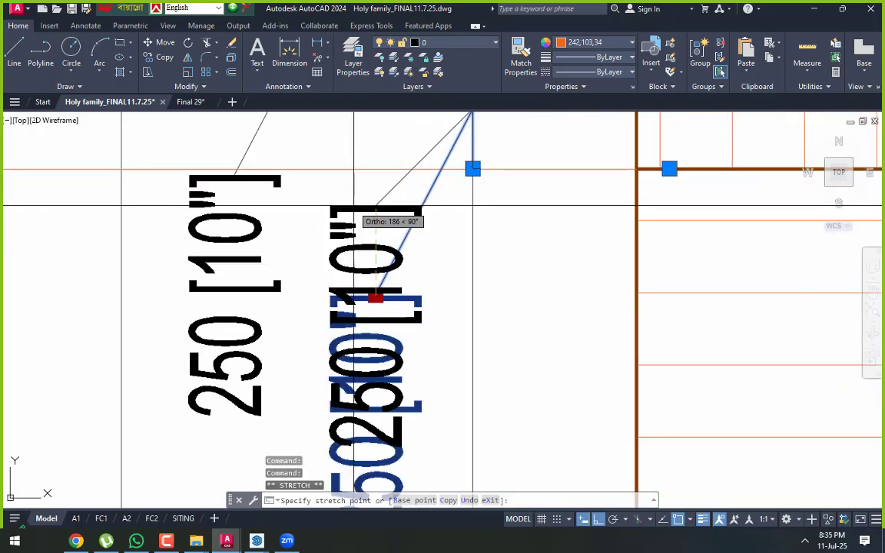
pyautogui.scroll(-8, 367, 241)
pyautogui.press('Escape')
pyautogui.scroll(2, 411, 205)
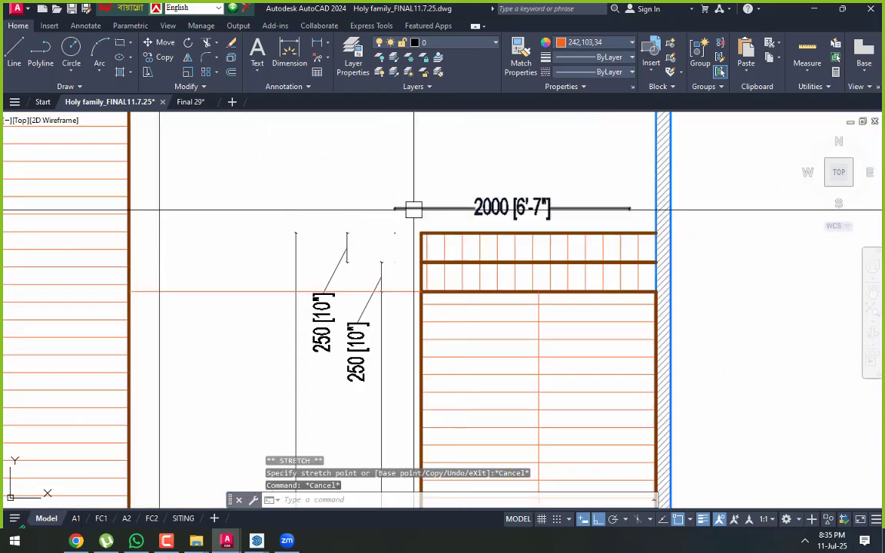
# Move the 2000 [6'-7"] dimension so its left extension origin sits on the upper-left corner of the stacked steps
pyautogui.click(411, 205)
pyautogui.scroll(2, 382, 228)
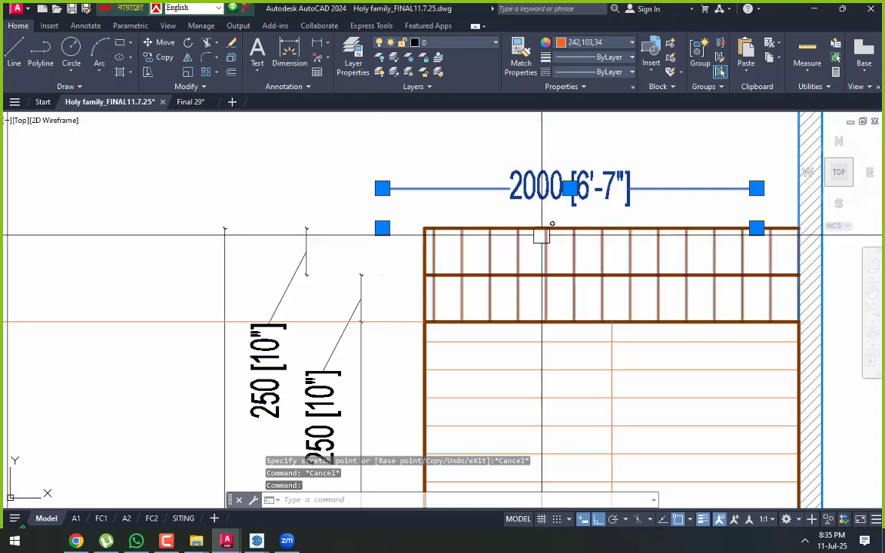
pyautogui.write('m')
pyautogui.press('Return')
pyautogui.click(383, 228)
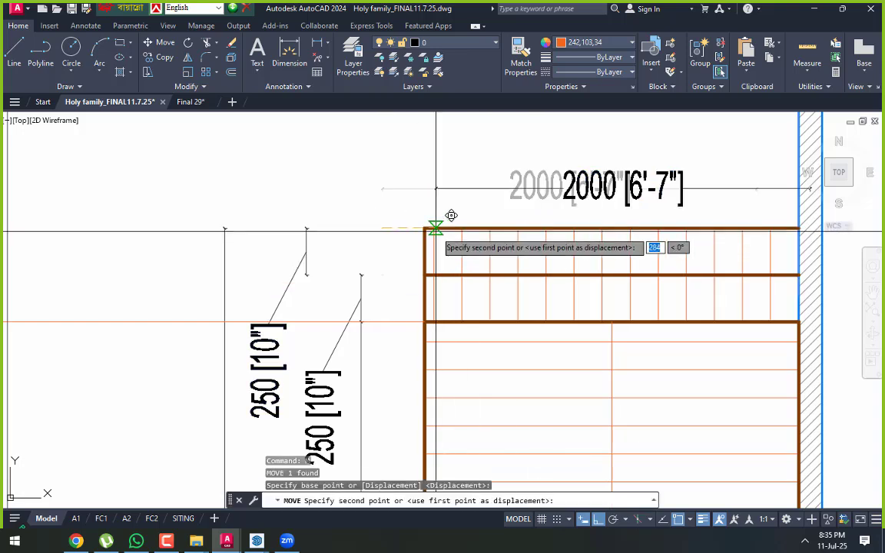
pyautogui.click(424, 228)
# Move the text of the 2000 [6'-7"] dimension with a leader to a point above its dimension line
pyautogui.click(564, 188)
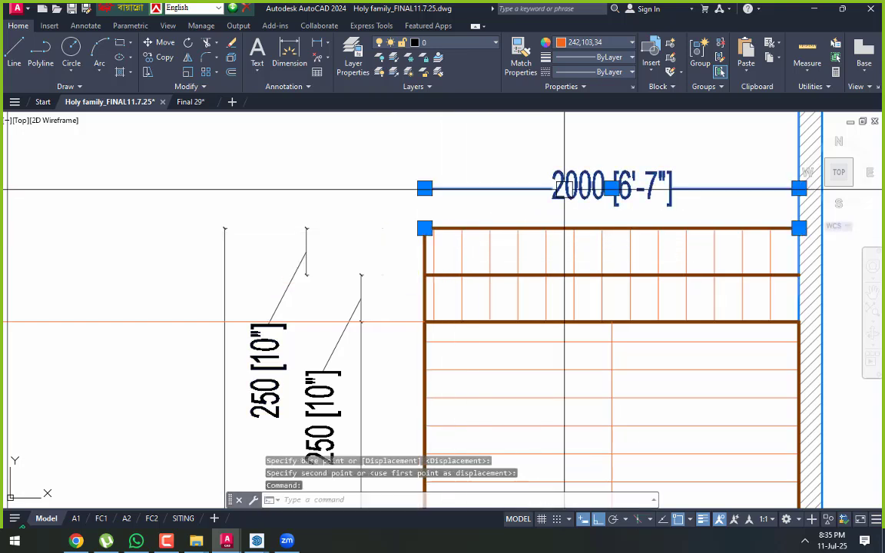
pyautogui.click(611, 189)
pyautogui.rightClick(623, 157)
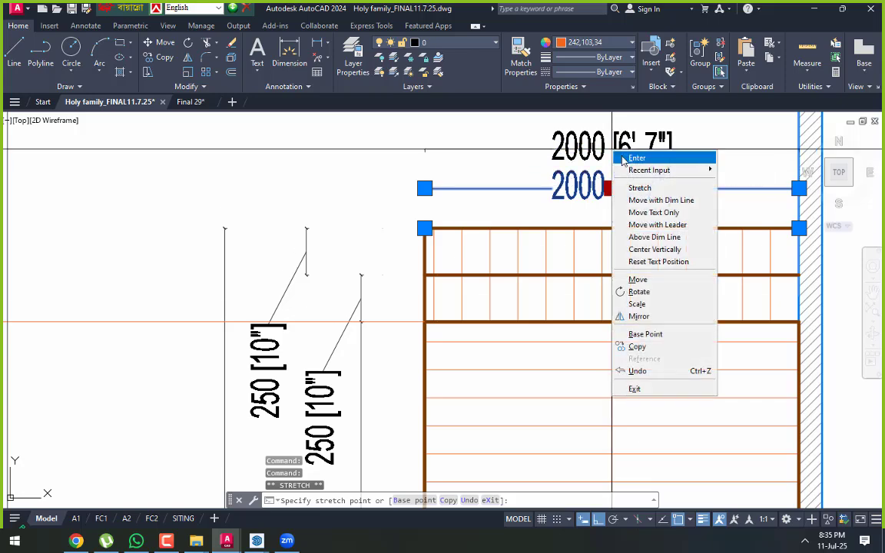
pyautogui.click(656, 224)
pyautogui.scroll(-4, 649, 229)
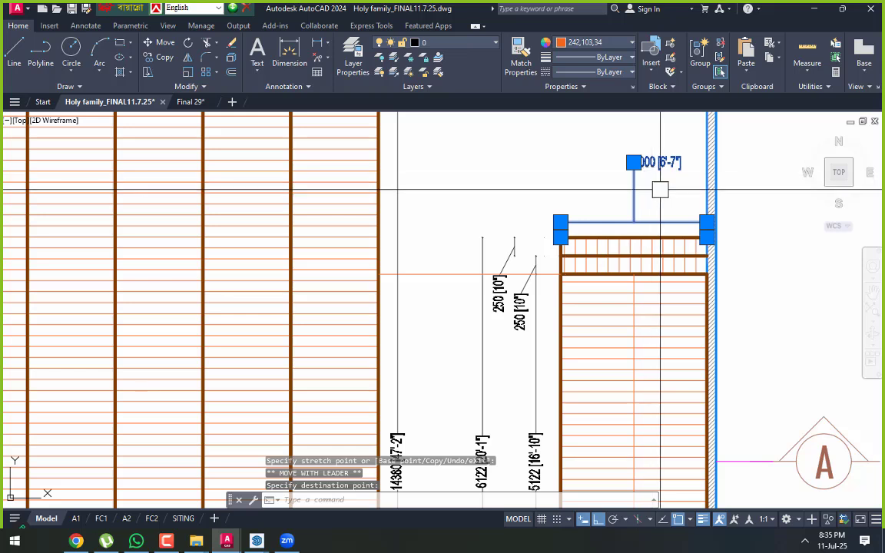
# Cut the 2000 [6'-7"] dimension above the stacked steps out of the drawing
pyautogui.hotkey('ctrl', 'x')
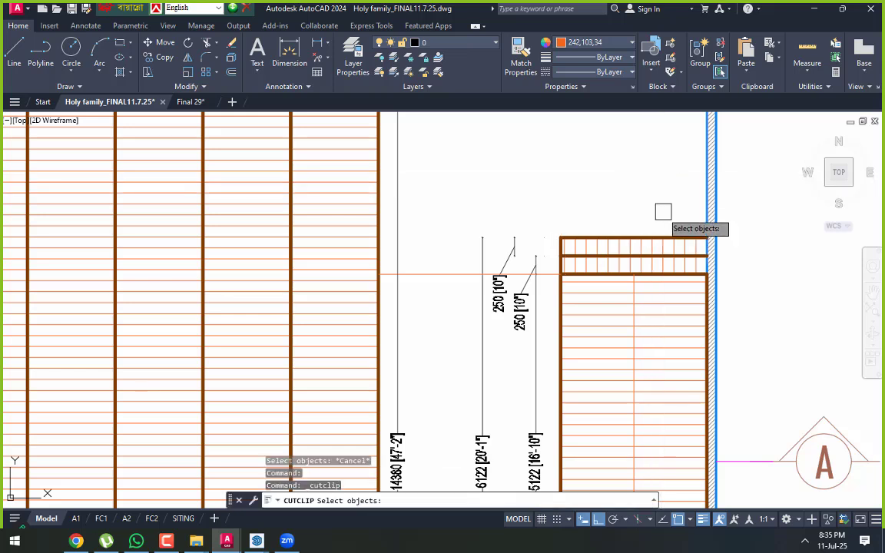
pyautogui.press('Escape')
pyautogui.press('Escape')
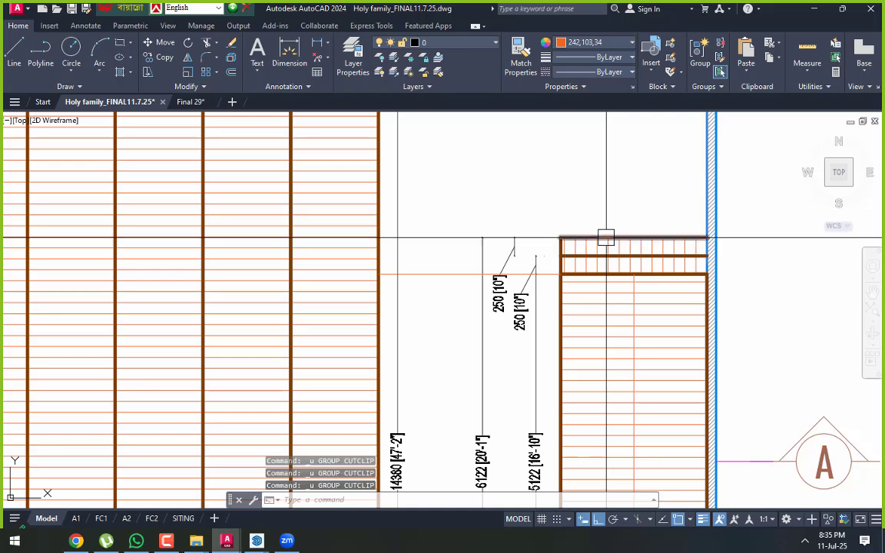
pyautogui.press('Escape')
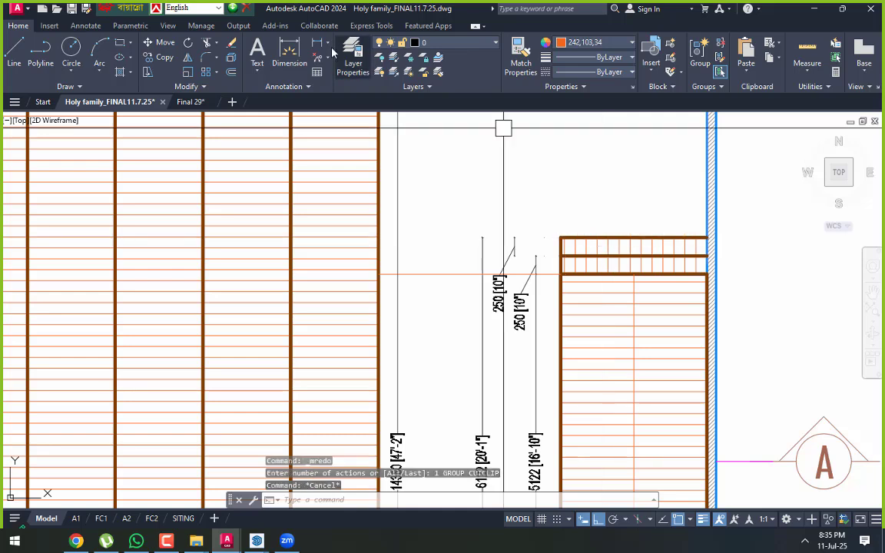
# Dimension the upper step's top edge from its left corner to the wall, placing the dimension line above the steps
pyautogui.click(283, 52)
pyautogui.scroll(2, 561, 256)
pyautogui.click(557, 226)
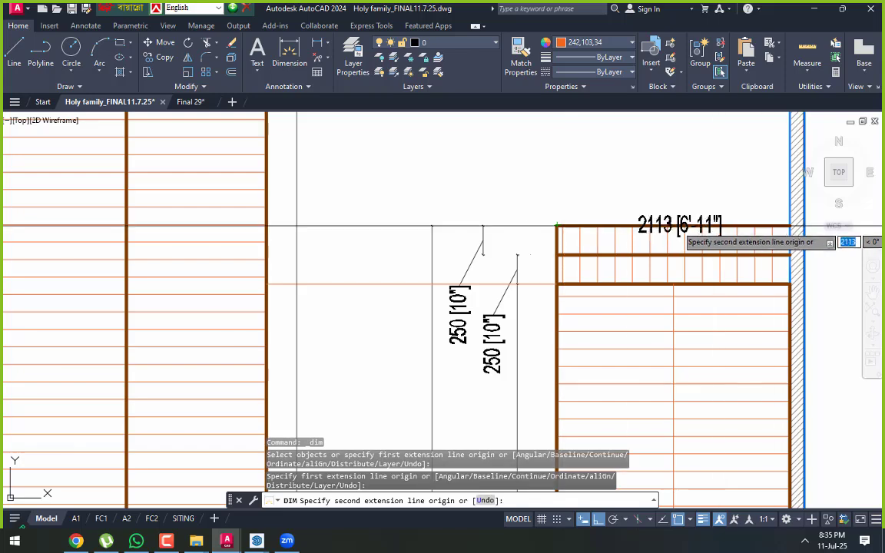
pyautogui.click(790, 226)
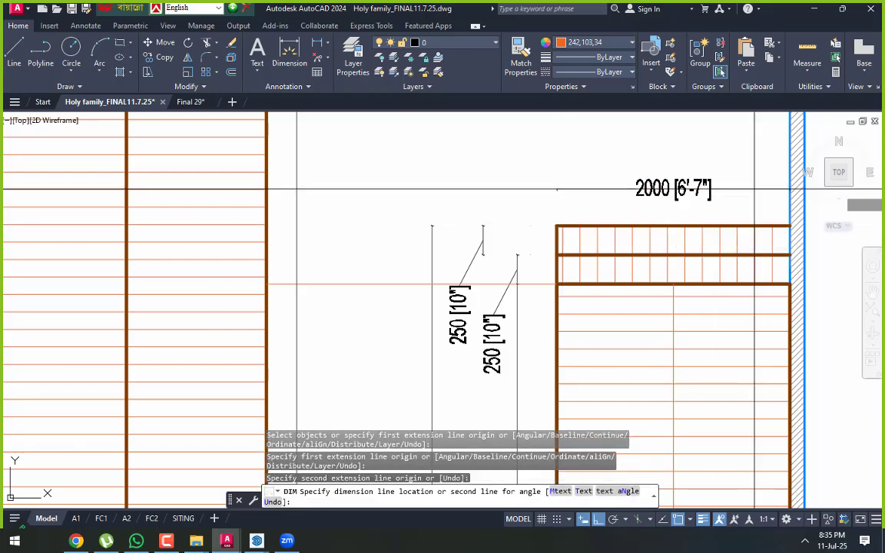
pyautogui.click(768, 188)
# Move both 250 [10"] dimensions horizontally to the right so they sit inside the two steps
pyautogui.click(487, 319)
pyautogui.click(482, 251)
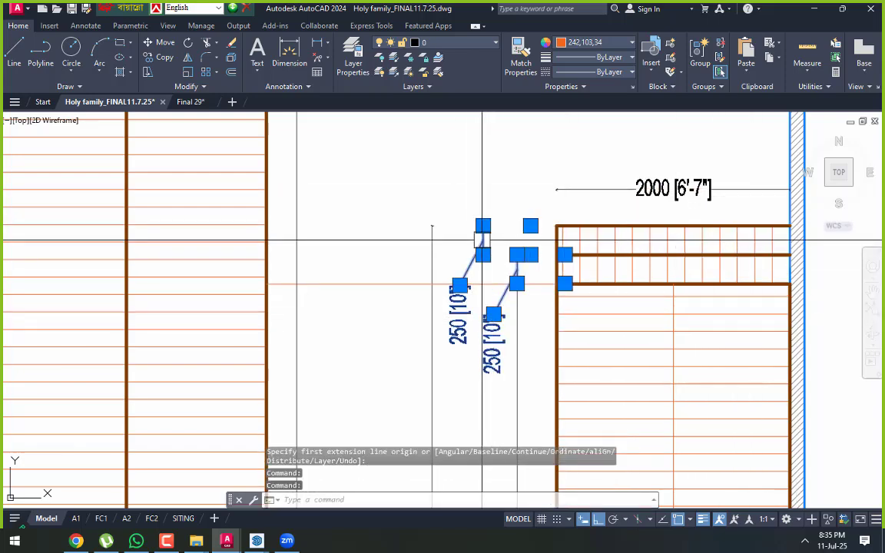
pyautogui.moveTo(483, 252); pyautogui.dragTo(352, 248, button='middle')
pyautogui.scroll(-4, 358, 247)
pyautogui.write('m')
pyautogui.press('space')
pyautogui.click(359, 183)
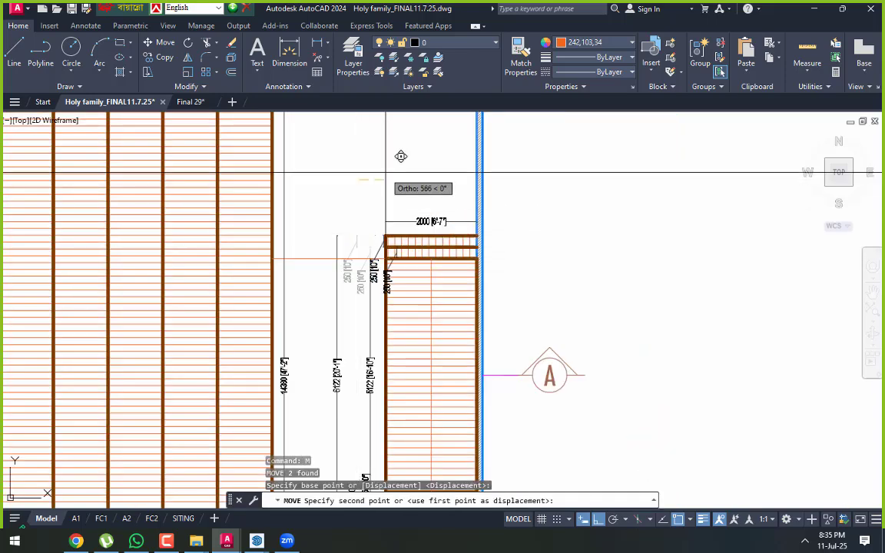
pyautogui.click(401, 167)
# Stretch the upper step's 250 [10"] dimension text above the steps and out past their left edge
pyautogui.scroll(5, 405, 278)
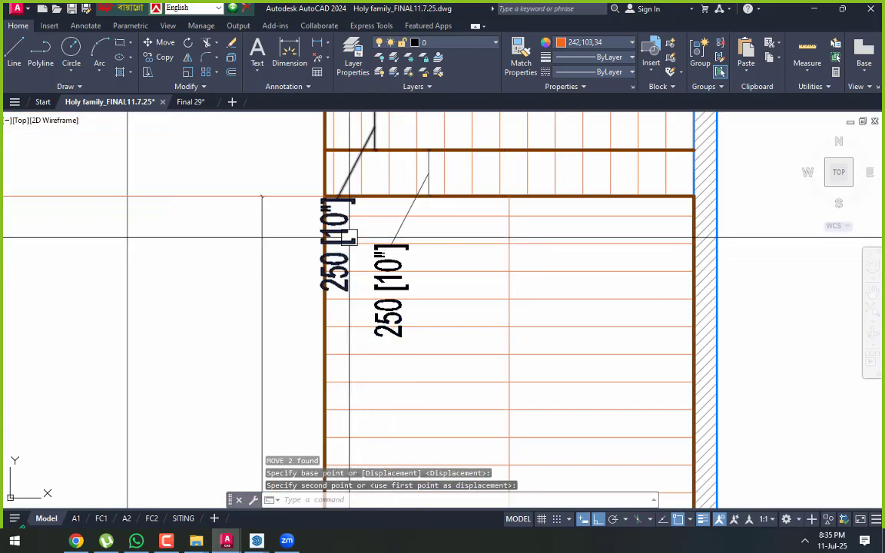
pyautogui.click(347, 237)
pyautogui.click(337, 197)
pyautogui.moveTo(338, 197); pyautogui.dragTo(332, 304, button='middle')
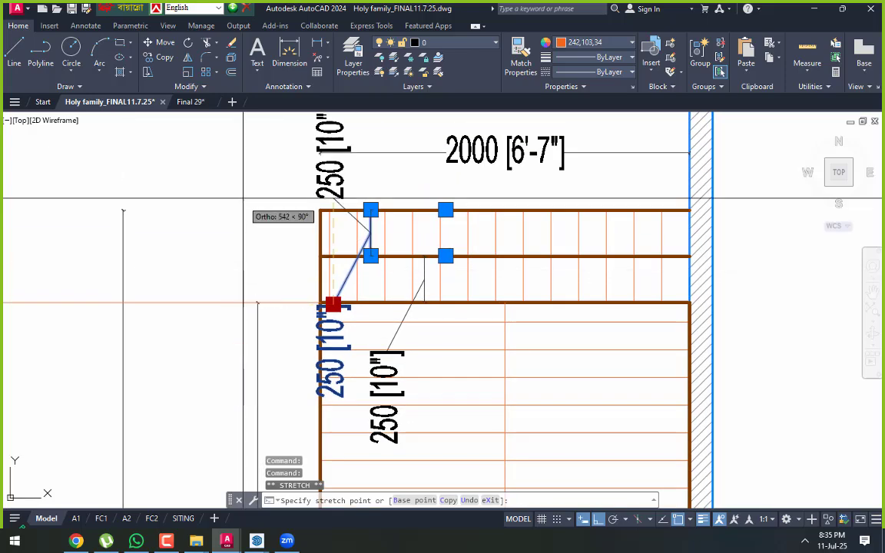
pyautogui.click(215, 175)
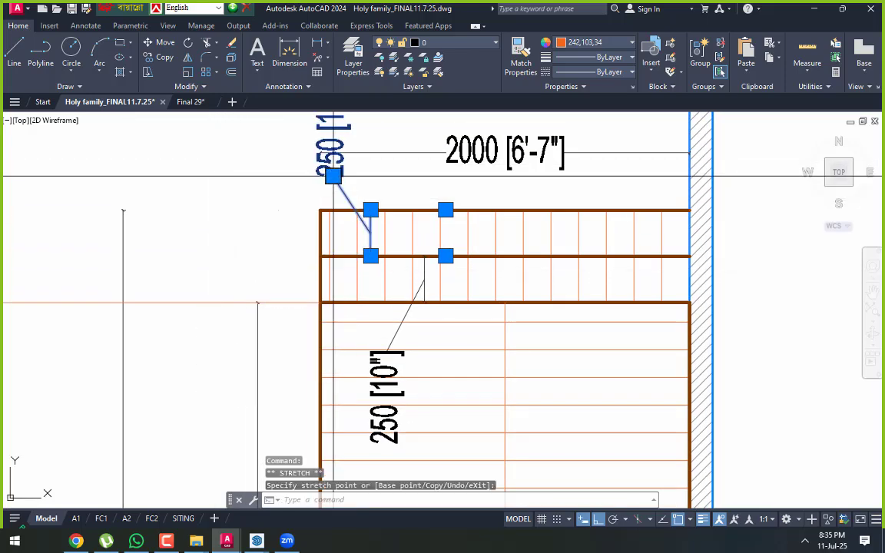
pyautogui.click(333, 176)
pyautogui.scroll(5, 358, 233)
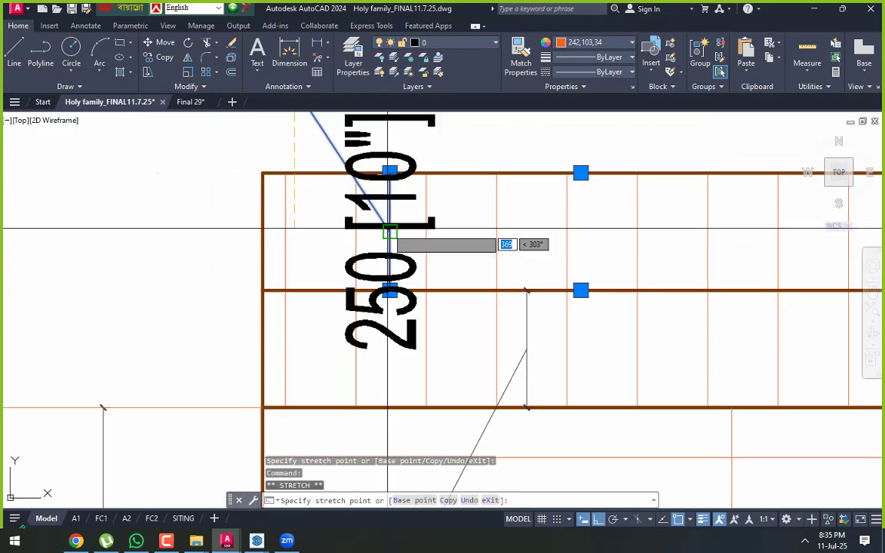
pyautogui.scroll(-4, 381, 209)
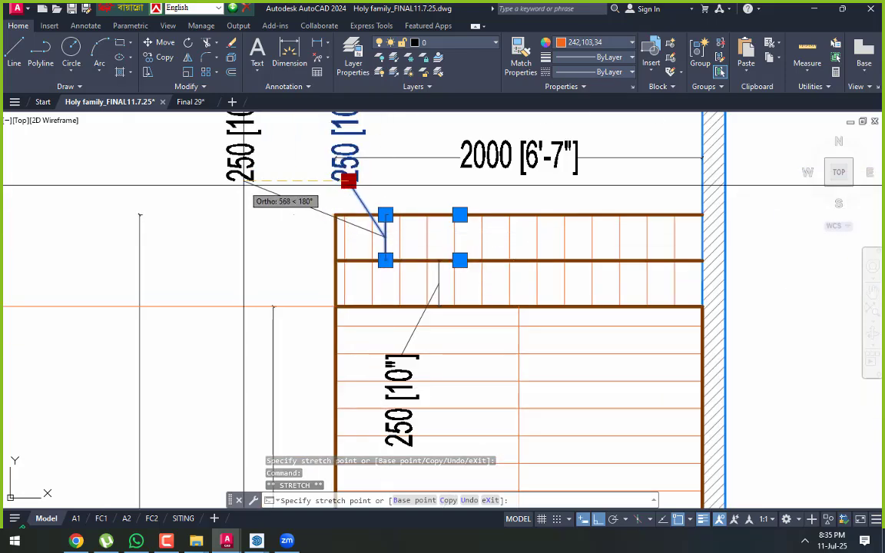
pyautogui.press('Escape')
pyautogui.press('Escape')
# Stretch the lower step's 250 [10"] dimension text above the 2000 dimension and across toward the wall
pyautogui.click(410, 329)
pyautogui.click(403, 352)
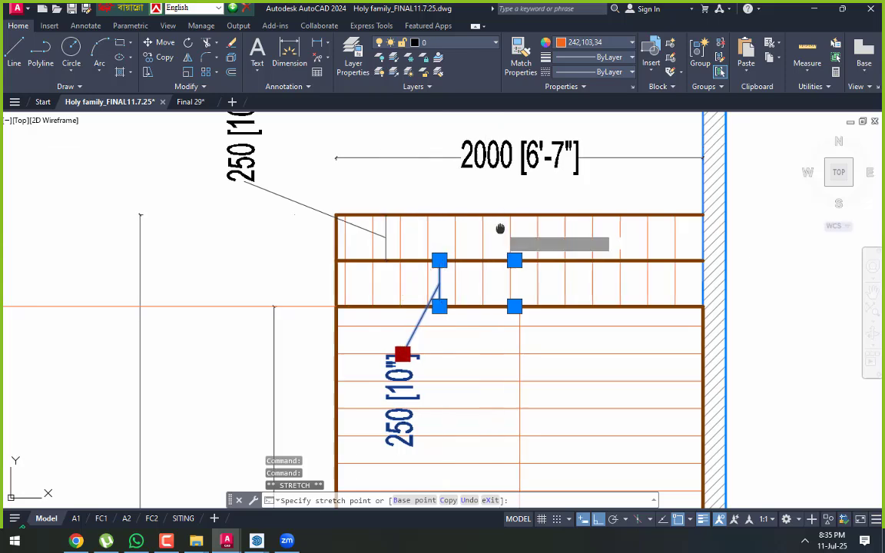
pyautogui.moveTo(500, 229); pyautogui.dragTo(450, 307, button='middle')
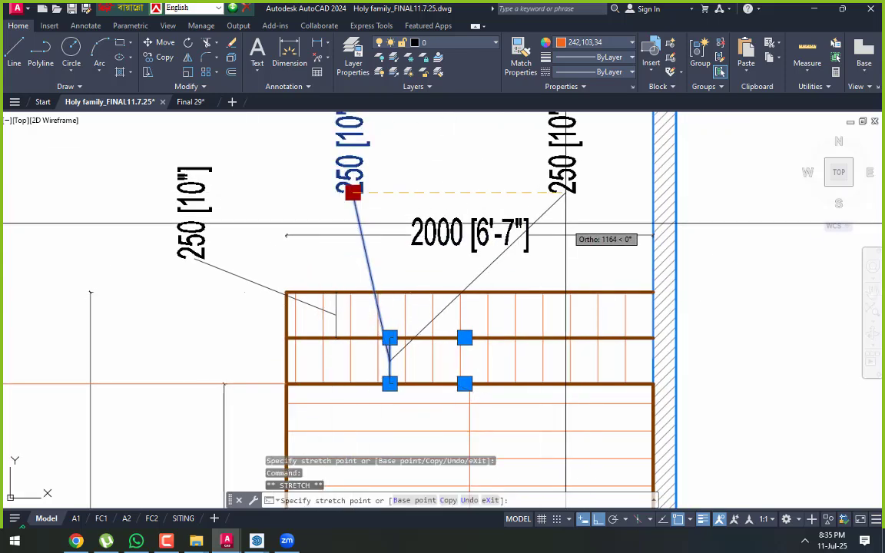
pyautogui.click(604, 234)
# Stretch the lower step's 250 [10"] dimension text down onto the line between the two steps, near the wall
pyautogui.click(604, 234)
pyautogui.scroll(2, 546, 297)
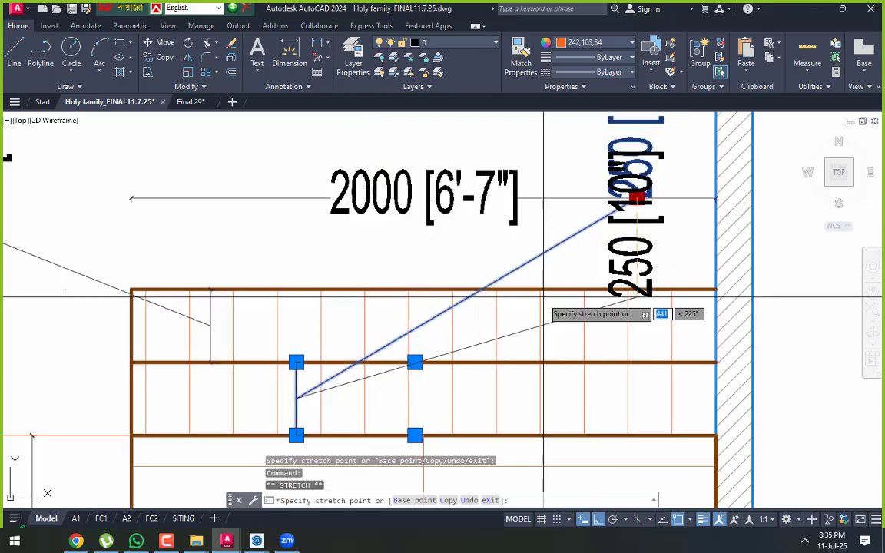
pyautogui.click(390, 362)
pyautogui.click(603, 361)
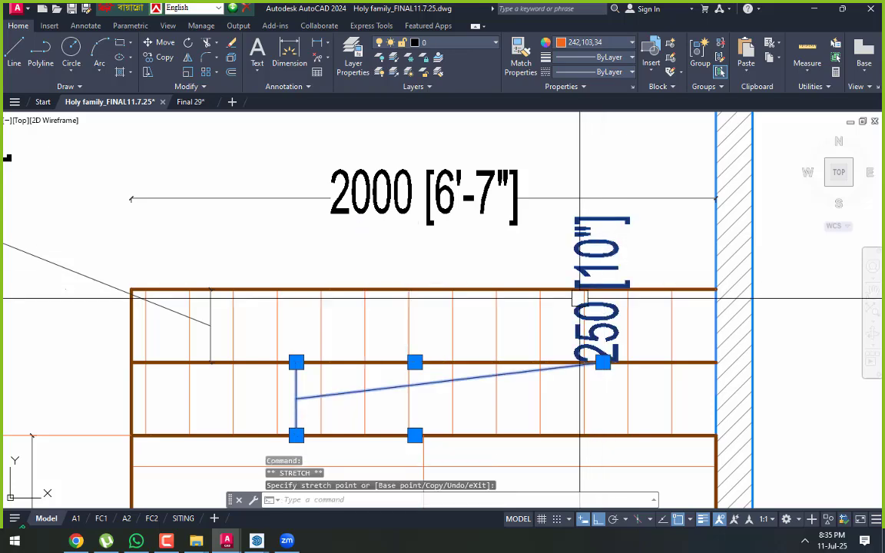
pyautogui.press('Escape')
pyautogui.press('Escape')
# Move the upper step's 250 [10"] dimension horizontally left to just outside the steps
pyautogui.scroll(-6, 316, 365)
pyautogui.scroll(-3, 415, 168)
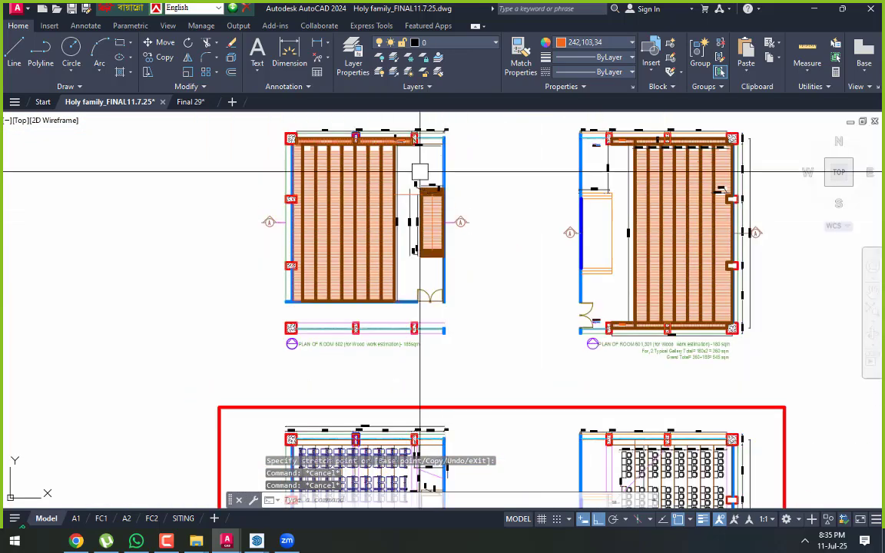
pyautogui.scroll(10, 399, 241)
pyautogui.click(404, 311)
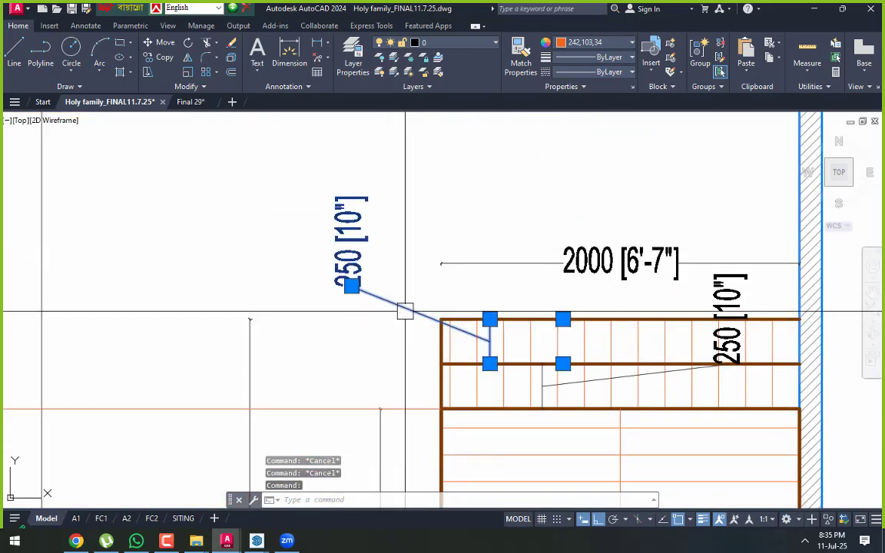
pyautogui.scroll(-6, 359, 200)
pyautogui.scroll(2, 400, 209)
pyautogui.write('m')
pyautogui.press('Return')
pyautogui.click(400, 208)
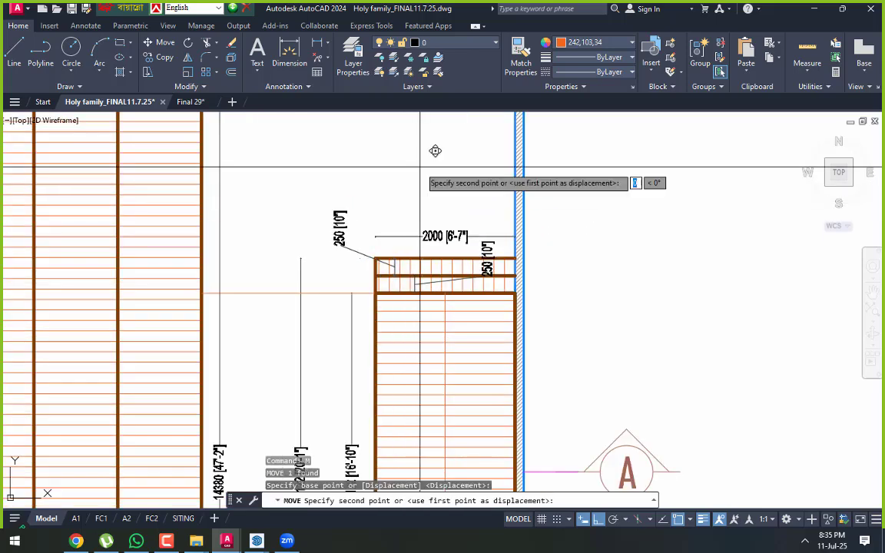
pyautogui.press('Escape')
pyautogui.scroll(3, 450, 287)
# Erase the lower step's 250 [10"] dimension
pyautogui.click(451, 288)
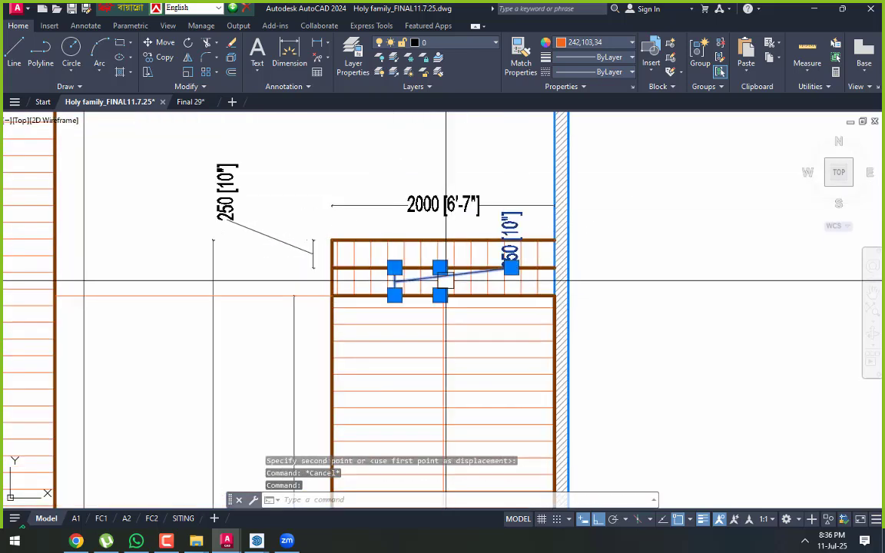
pyautogui.write('e')
pyautogui.press('Return')
# Copy the remaining 250 [10"] dimension horizontally right so the copy lies inside the upper step near its left end
pyautogui.click(333, 234)
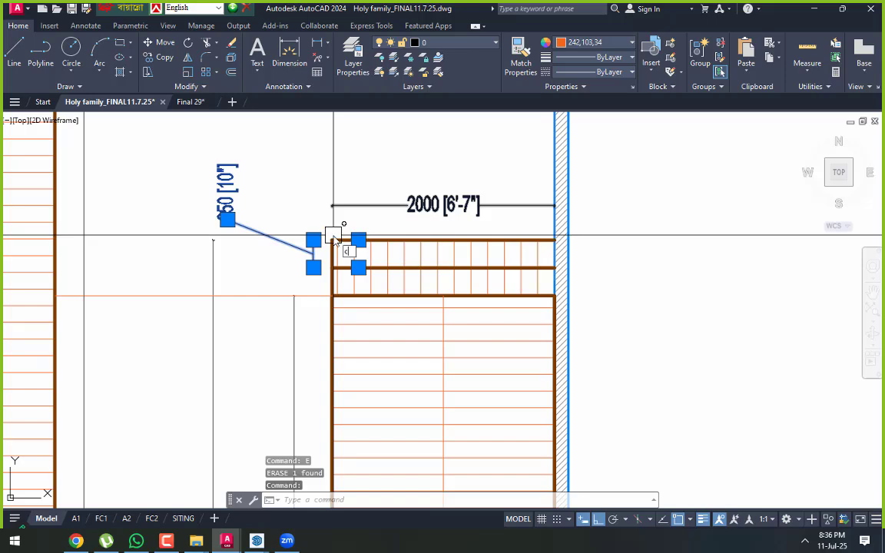
pyautogui.write('co')
pyautogui.press('Return')
pyautogui.scroll(4, 332, 235)
pyautogui.click(299, 236)
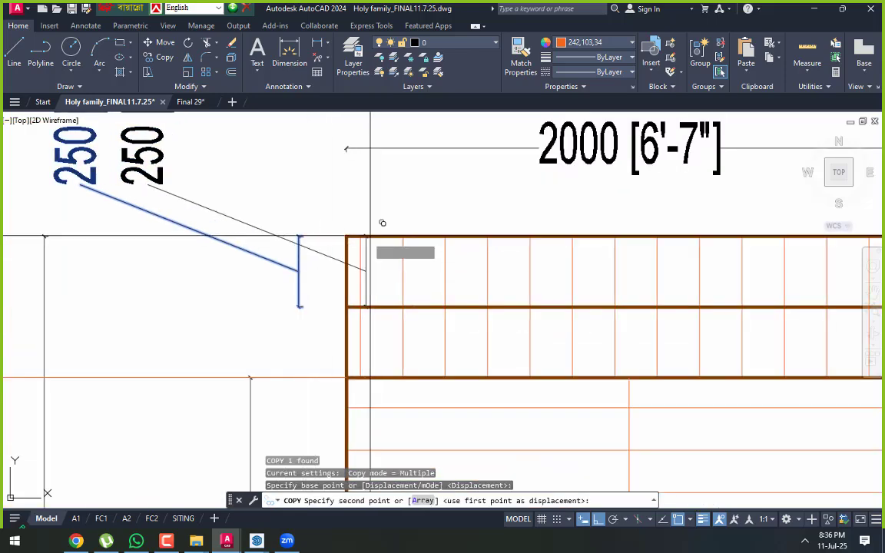
pyautogui.click(395, 235)
pyautogui.press('Escape')
# Move the original 250 [10"] dimension from outside the steps into the lower step, to the right of the copy
pyautogui.click(274, 258)
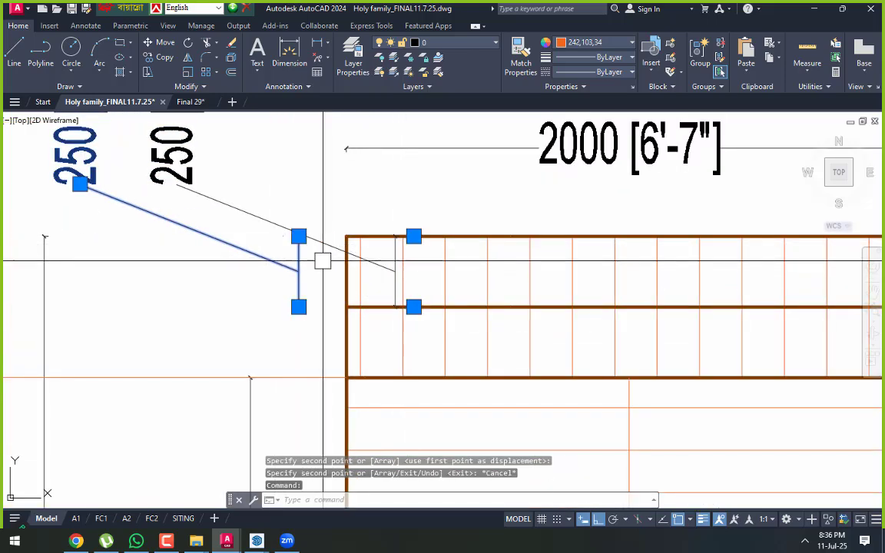
pyautogui.press('Escape')
pyautogui.click(289, 271)
pyautogui.write('m')
pyautogui.press('Return')
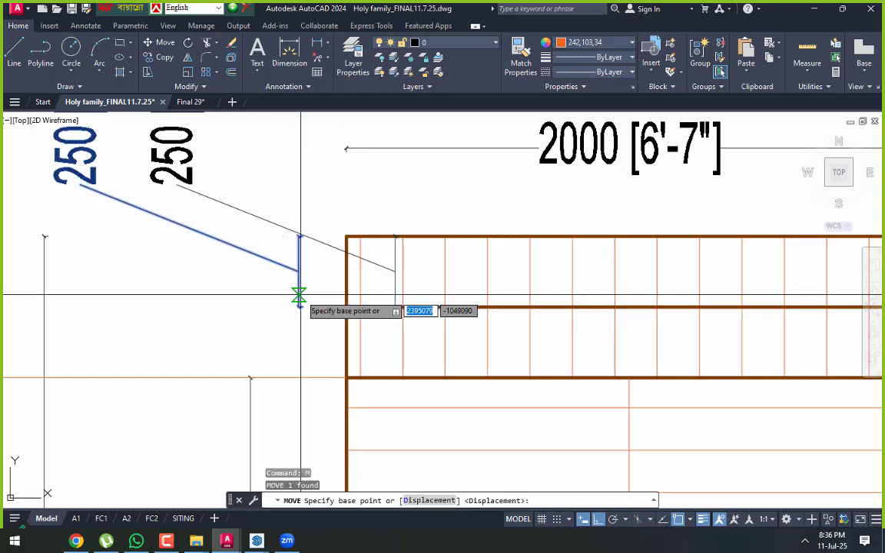
pyautogui.click(347, 235)
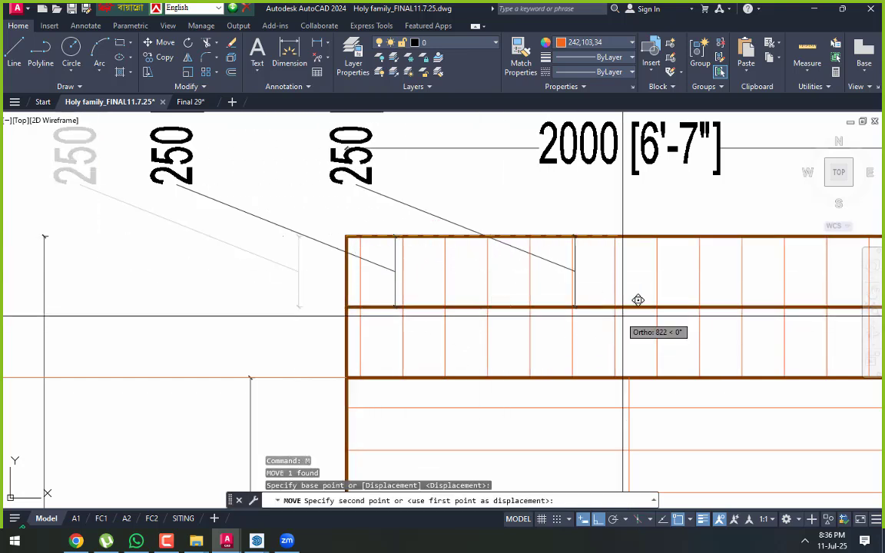
pyautogui.press('Escape')
pyautogui.press('Escape')
# Move the 2000 [6'-7"] dimension straight up, farther above the steps
pyautogui.scroll(-4, 447, 295)
pyautogui.scroll(-2, 446, 295)
pyautogui.moveTo(511, 267); pyautogui.dragTo(465, 266, button='middle')
pyautogui.scroll(4, 434, 259)
pyautogui.click(430, 257)
pyautogui.scroll(-6, 494, 283)
pyautogui.write('m')
pyautogui.press('Return')
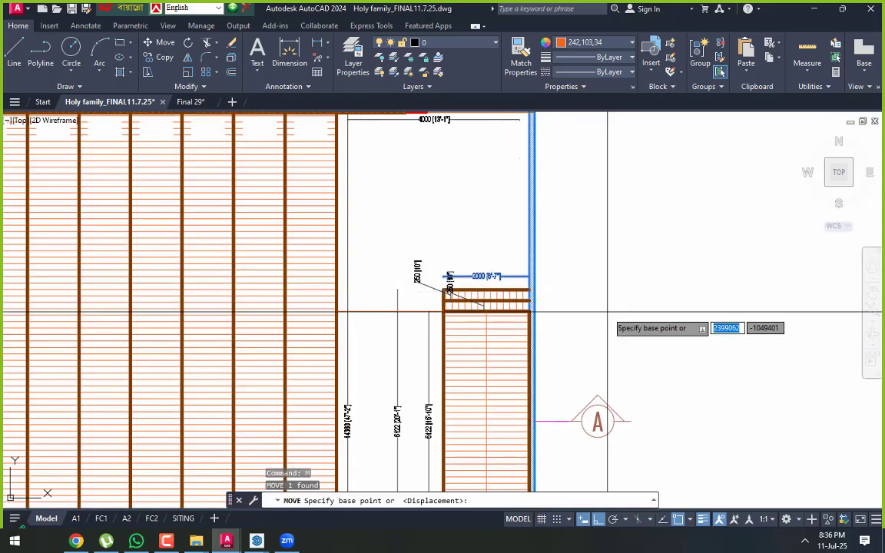
pyautogui.click(606, 310)
pyautogui.click(606, 296)
pyautogui.press('Escape')
pyautogui.press('Escape')
# Move the lower step's 250 [10"] dimension horizontally farther right inside that step
pyautogui.moveTo(517, 336); pyautogui.dragTo(509, 314, button='middle')
pyautogui.scroll(4, 444, 261)
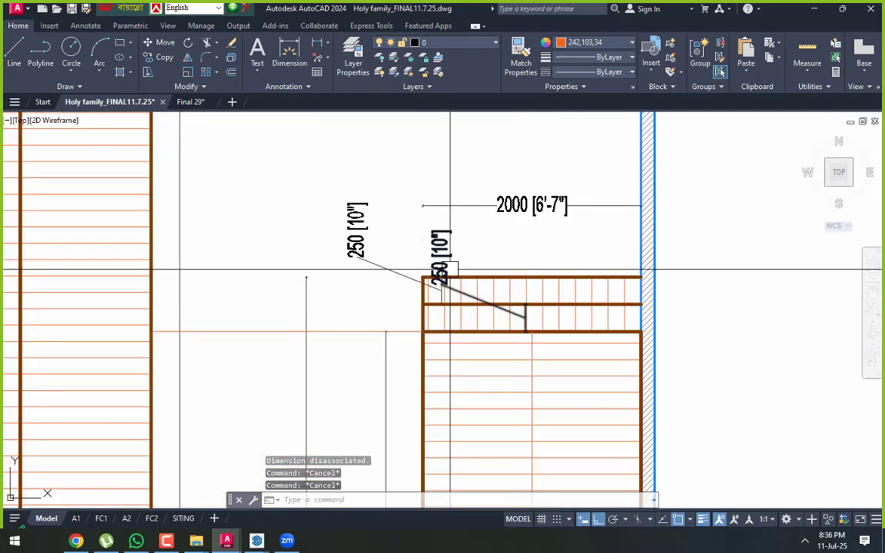
pyautogui.click(484, 301)
pyautogui.write('m')
pyautogui.press('Return')
pyautogui.click(753, 302)
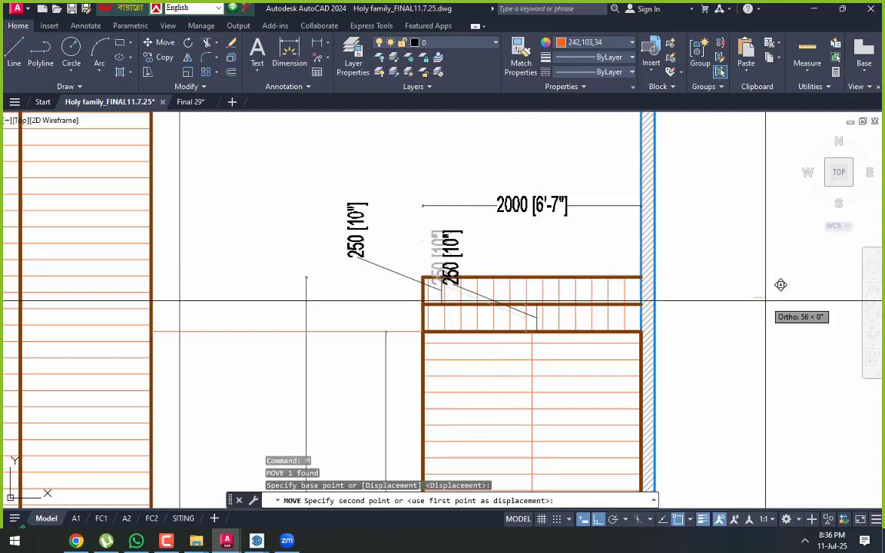
pyautogui.click(813, 303)
# Raise the text of the lower step's 250 [10"] dimension vertically to just above the upper step's top line
pyautogui.scroll(4, 499, 245)
pyautogui.click(503, 283)
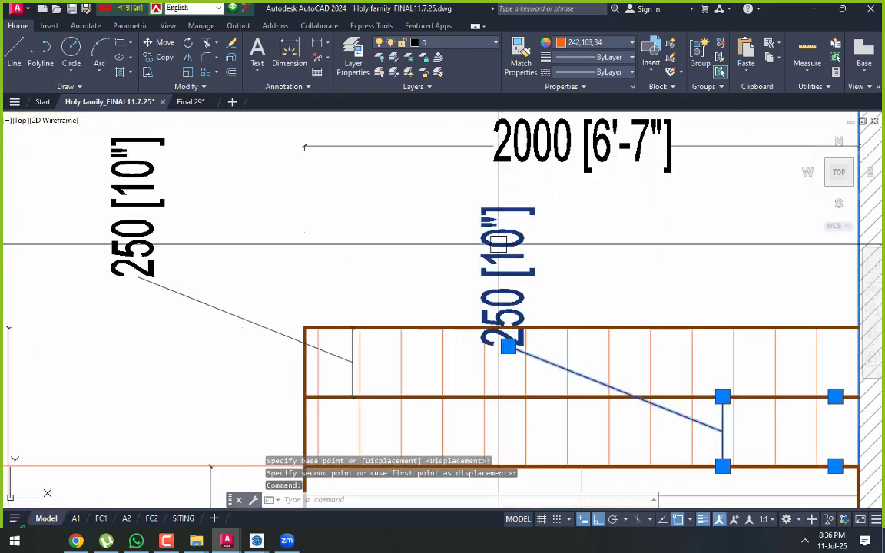
pyautogui.click(508, 346)
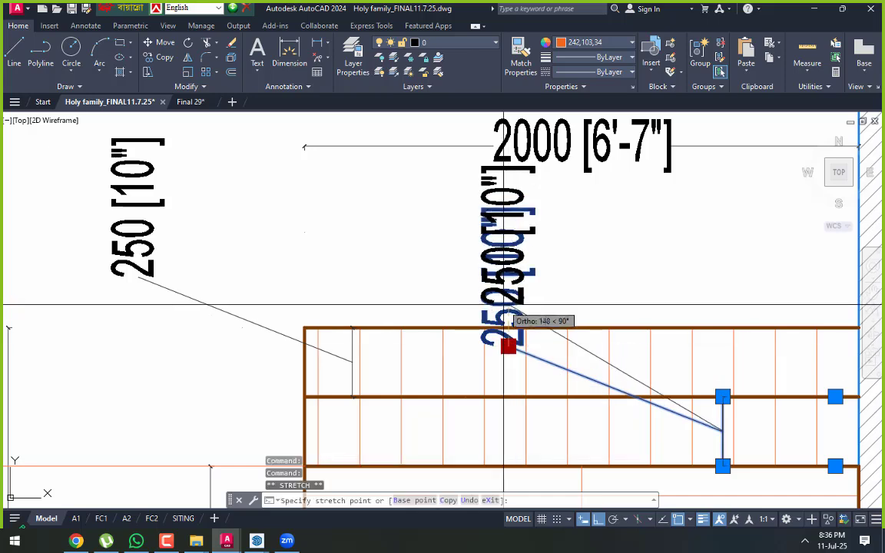
pyautogui.scroll(2, 508, 345)
pyautogui.press('Escape')
pyautogui.scroll(-6, 436, 325)
pyautogui.scroll(3, 436, 326)
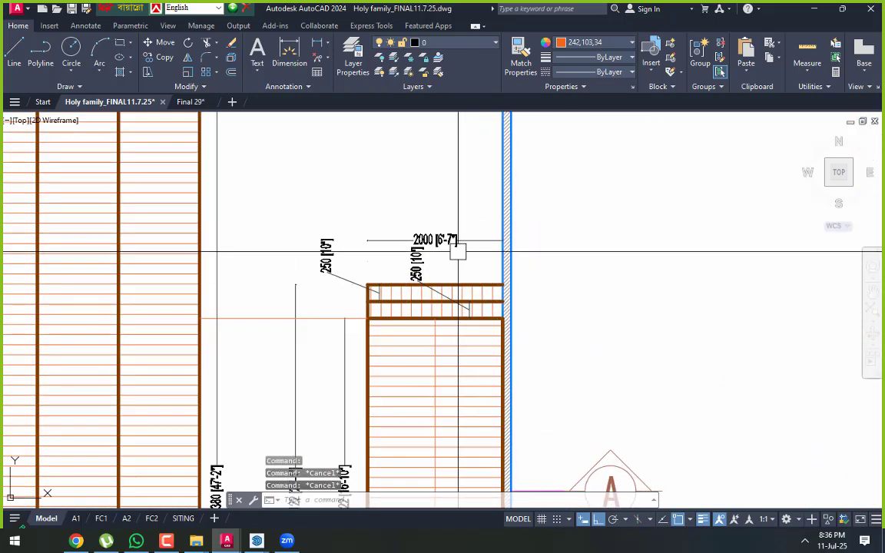
# Stretch the 2000 [6'-7"] dimension line slightly farther up, clear of the 250 [10"] texts above the steps
pyautogui.click(456, 247)
pyautogui.click(534, 247)
pyautogui.click(534, 229)
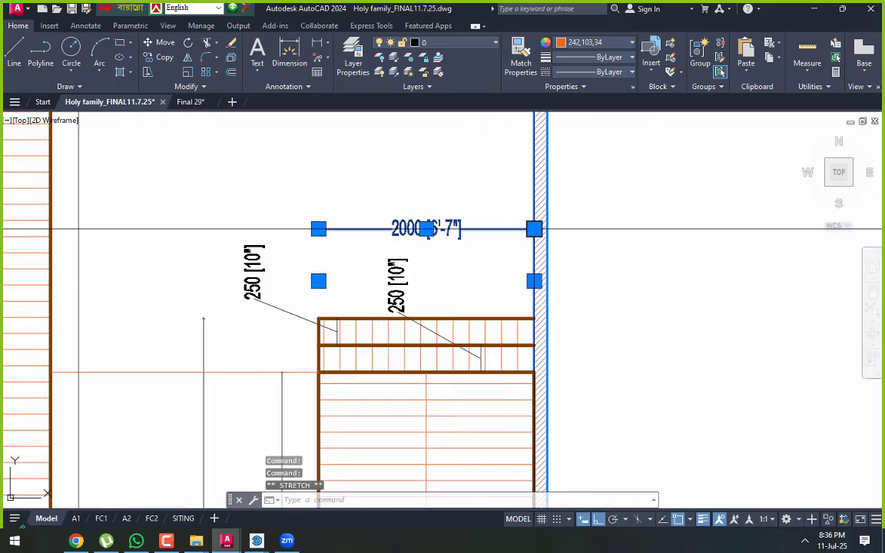
pyautogui.press('Escape')
pyautogui.press('Escape')
# Examine the 250 [10"] dimensions at the platform's other end and the overall wood-work plans of rooms 602 and 601,301
pyautogui.moveTo(396, 300); pyautogui.dragTo(403, 272, button='middle')
pyautogui.scroll(-4, 486, 248)
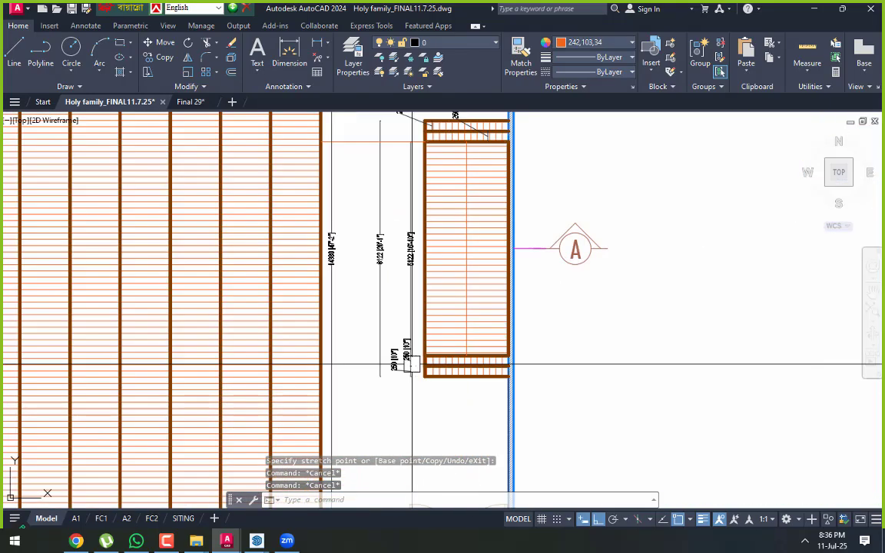
pyautogui.scroll(4, 421, 389)
pyautogui.click(374, 343)
pyautogui.press('Escape')
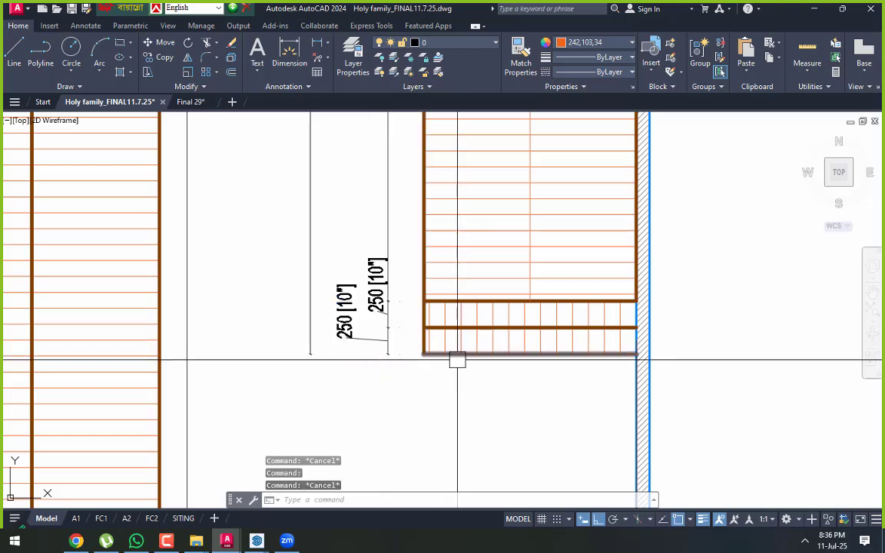
pyautogui.scroll(-2, 370, 361)
pyautogui.scroll(-6, 373, 346)
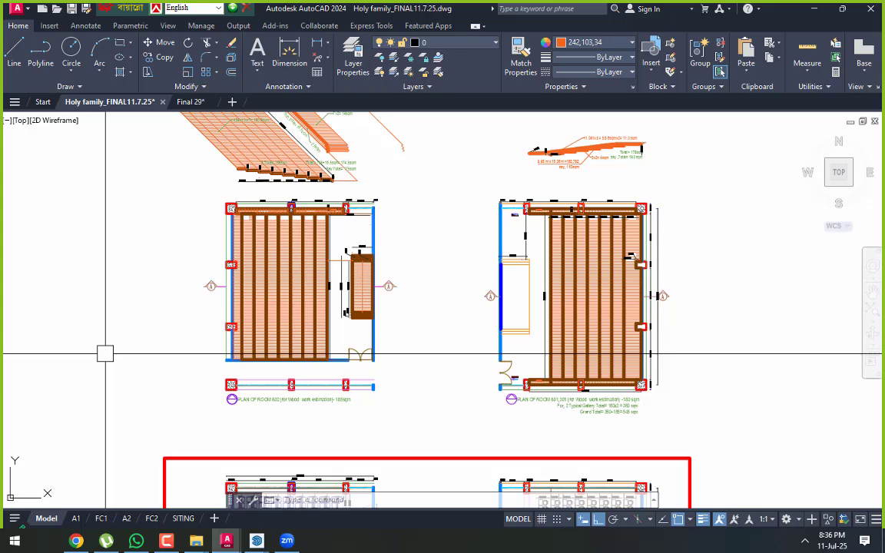
pyautogui.scroll(2, 496, 295)
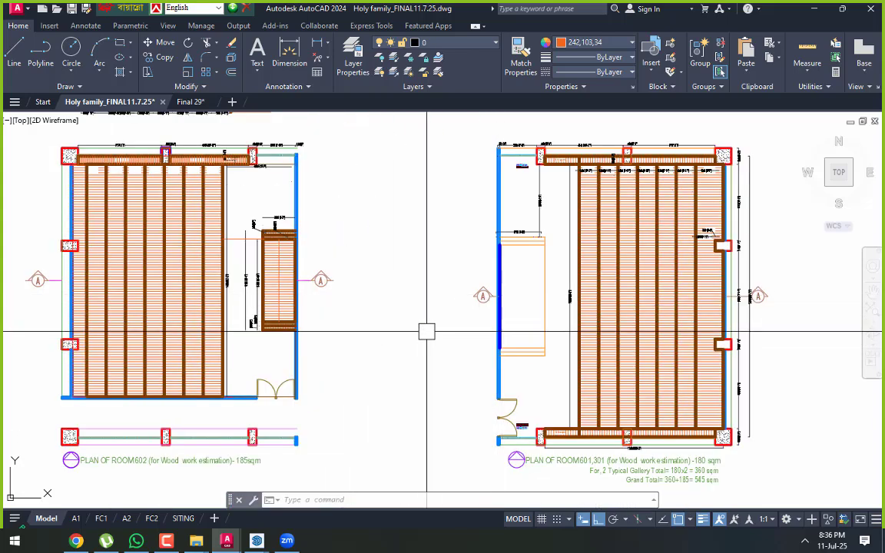
pyautogui.scroll(-2, 426, 331)
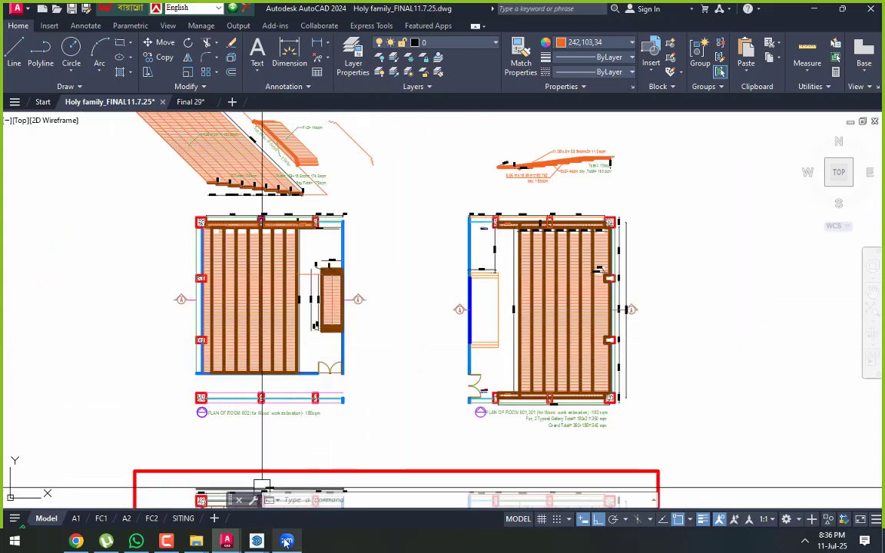
pyautogui.moveTo(285, 541)
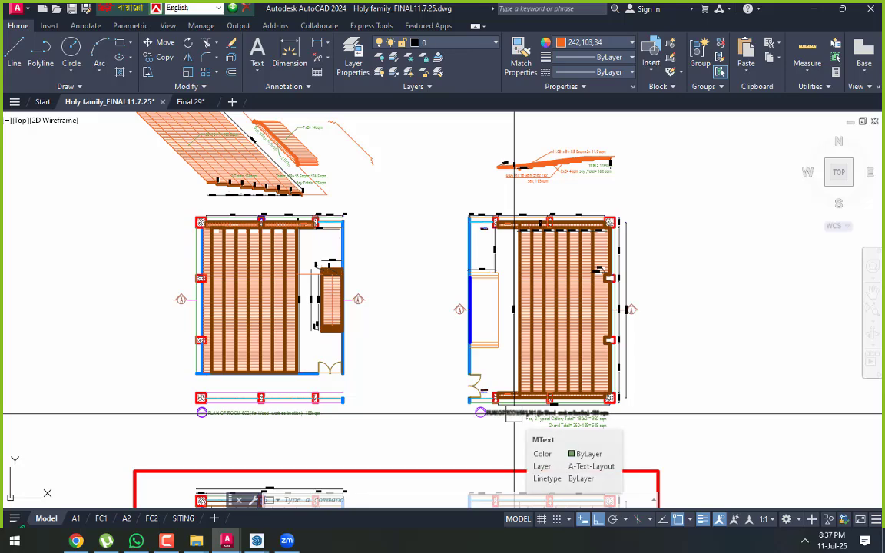
# Inspect the 7x2= 14sqm label and the adjoining narrow hatched strip in the area take-off above the room 602 plan
pyautogui.moveTo(477, 285); pyautogui.dragTo(488, 325, button='middle')
pyautogui.scroll(6, 300, 157)
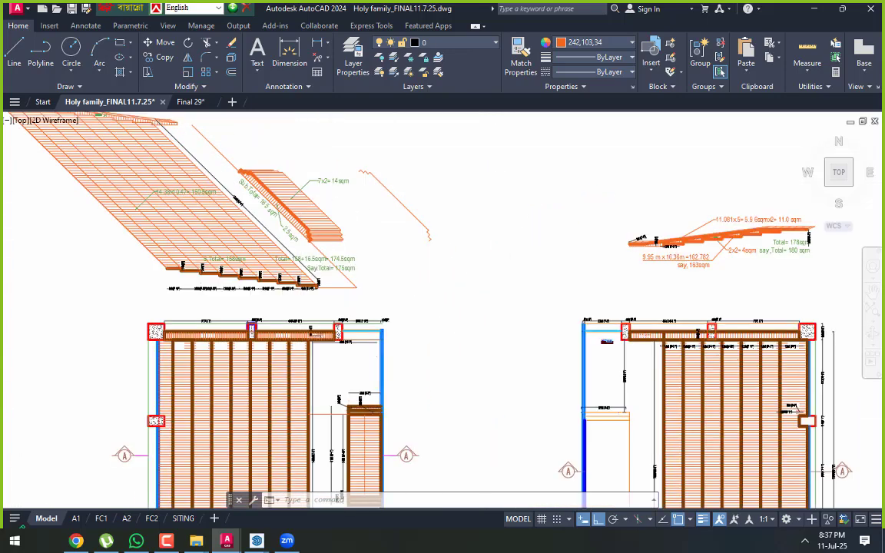
pyautogui.click(309, 218)
pyautogui.press('Escape')
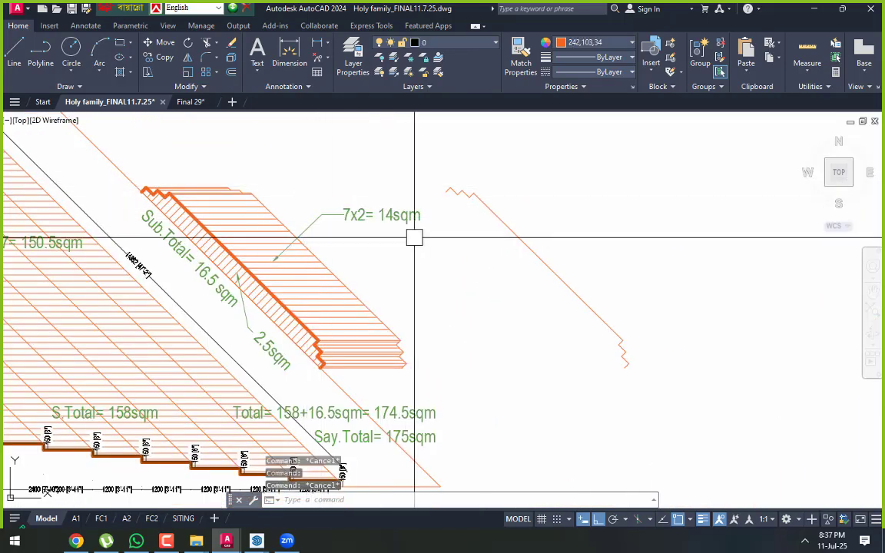
pyautogui.click(339, 219)
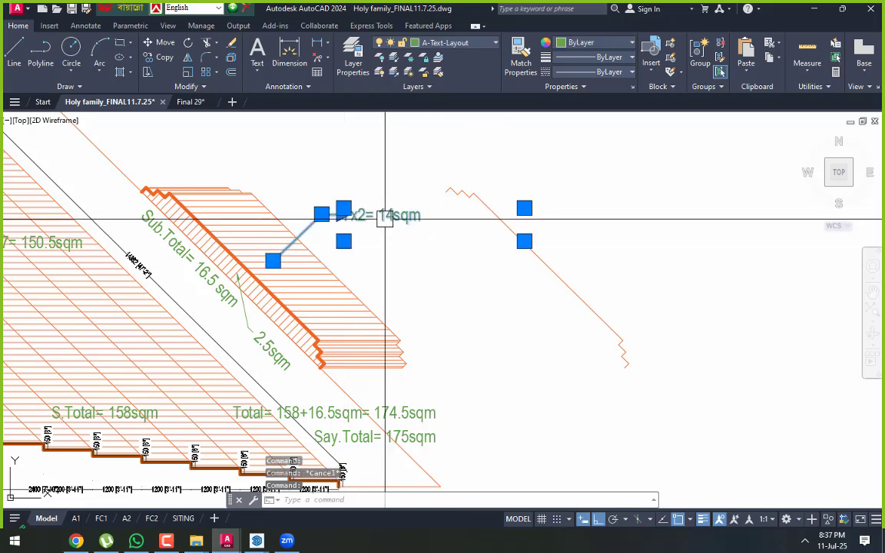
pyautogui.moveTo(417, 229); pyautogui.dragTo(432, 265, button='middle')
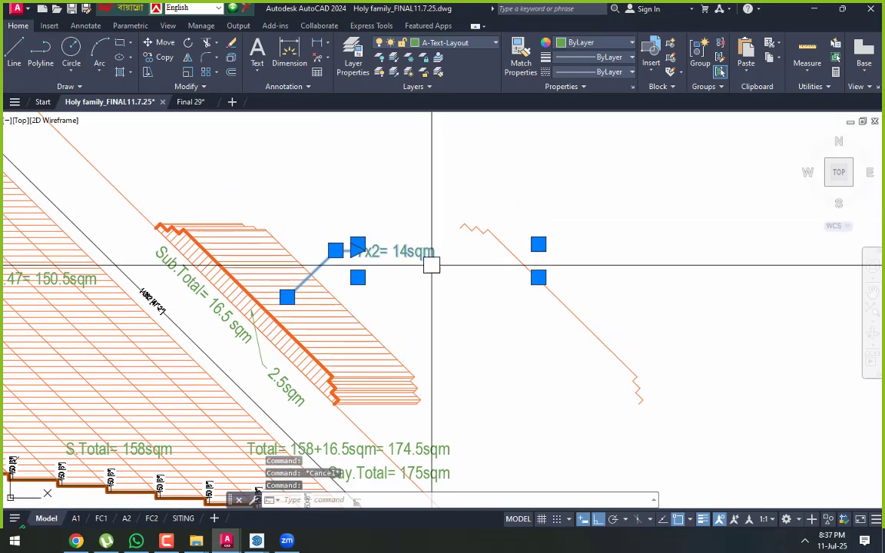
pyautogui.click(215, 254)
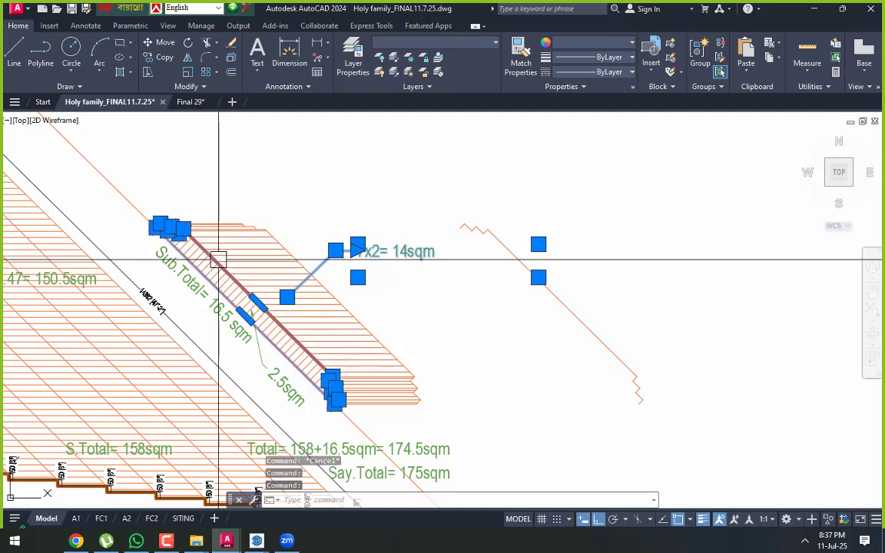
pyautogui.press('Escape')
pyautogui.moveTo(246, 236)
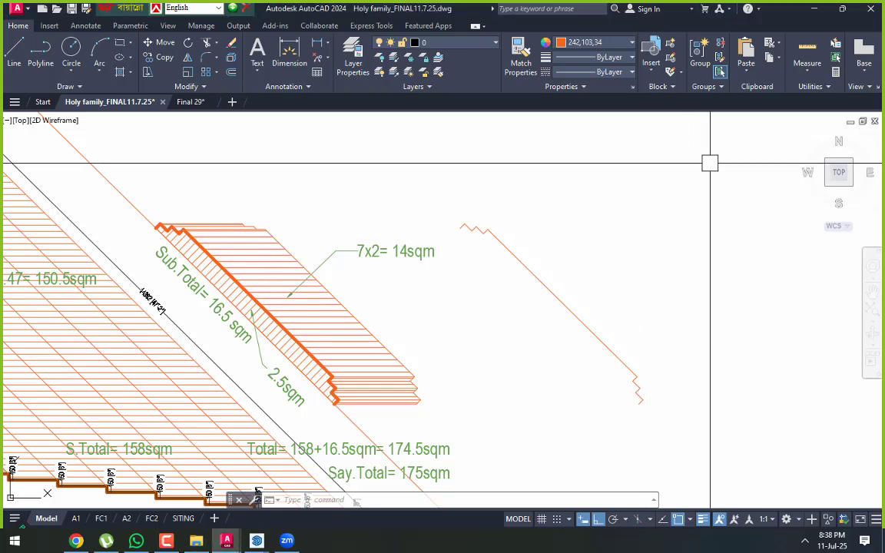
# Examine the room 602 seating plan, including the seat rows, the stage and the steps at the stage's door end
pyautogui.scroll(-10, 514, 346)
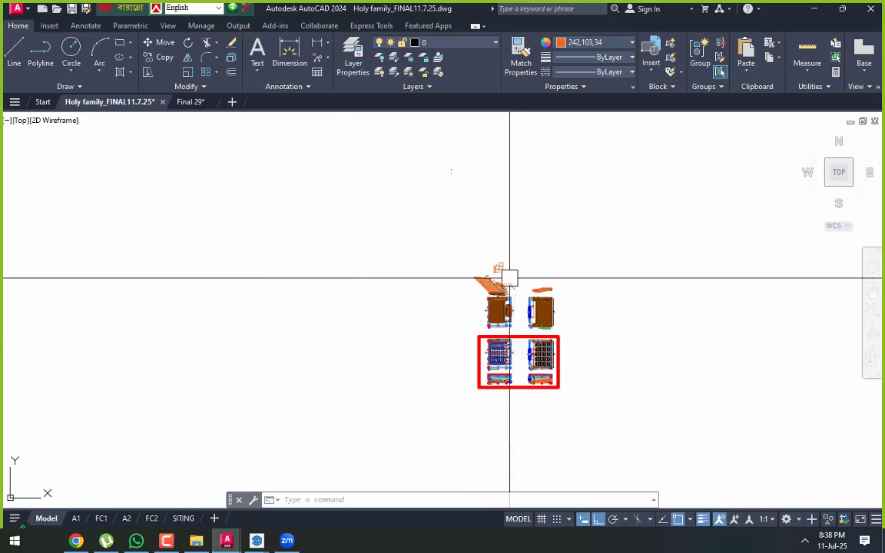
pyautogui.scroll(10, 470, 352)
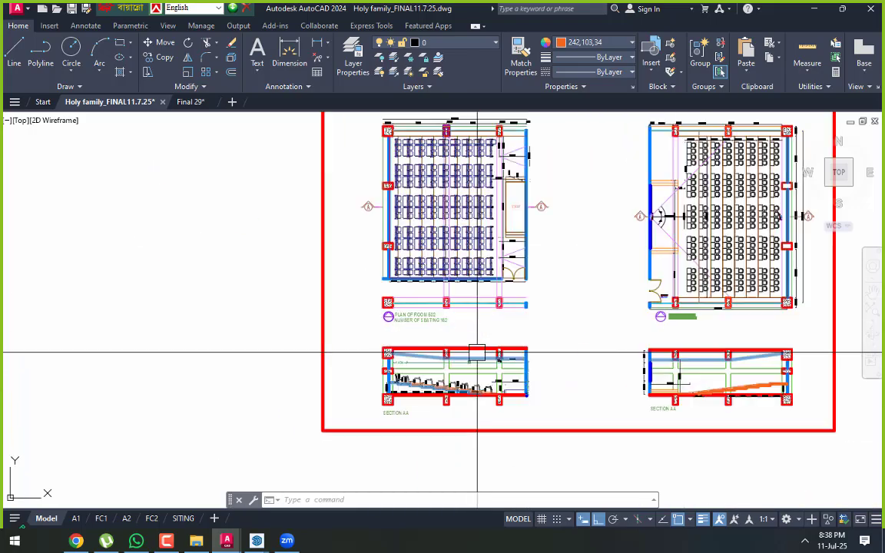
pyautogui.moveTo(470, 356); pyautogui.dragTo(466, 430, button='middle')
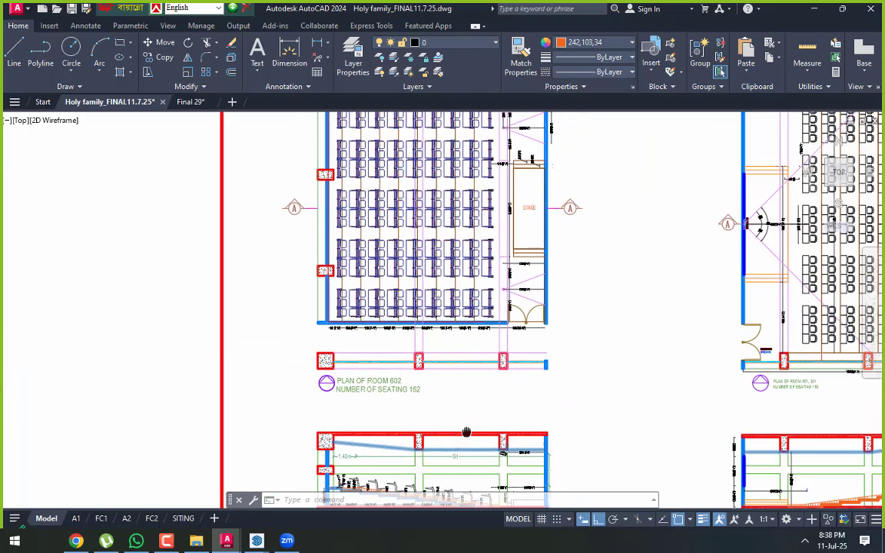
pyautogui.moveTo(482, 349); pyautogui.dragTo(479, 396, button='middle')
pyautogui.scroll(5, 480, 397)
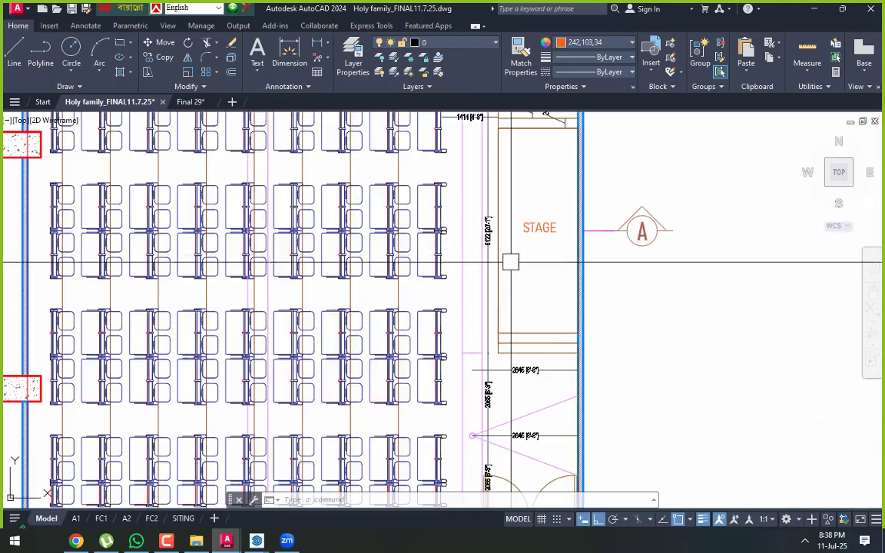
pyautogui.moveTo(497, 331); pyautogui.dragTo(496, 352, button='middle')
pyautogui.scroll(-6, 495, 352)
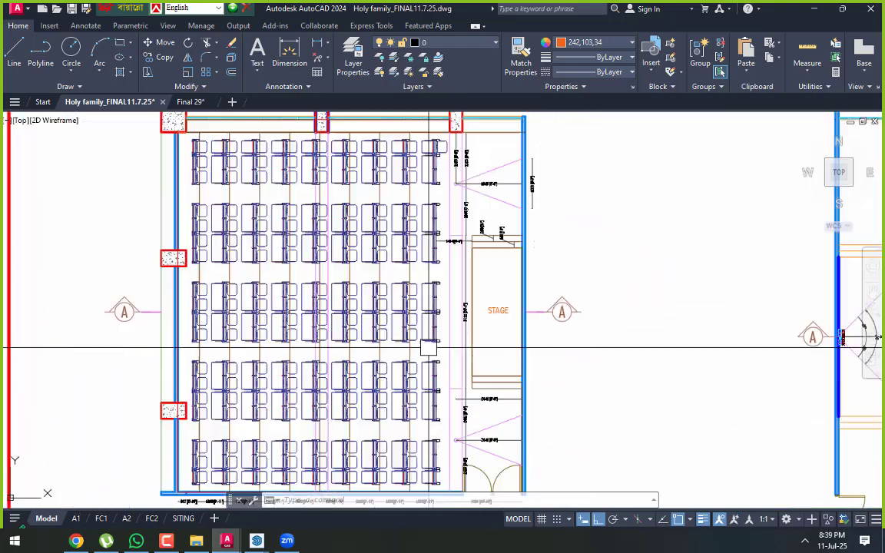
pyautogui.moveTo(430, 339); pyautogui.dragTo(424, 332, button='middle')
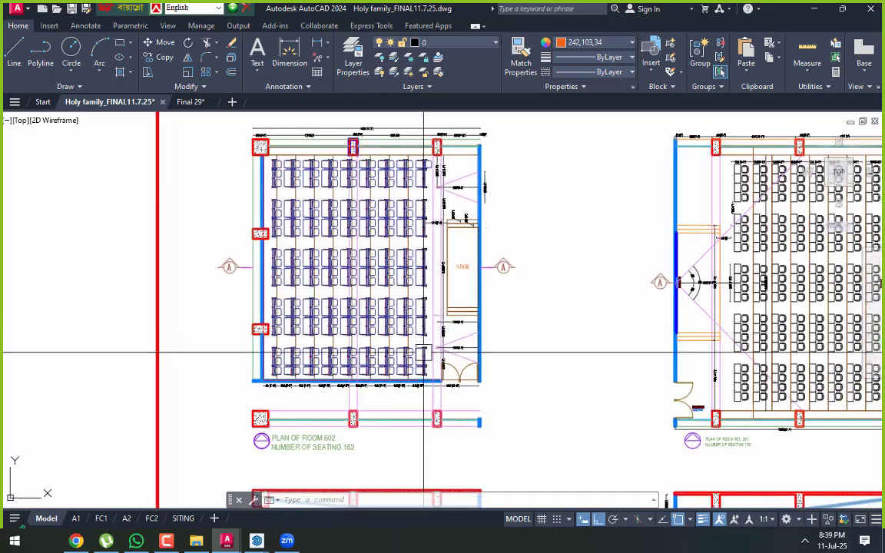
pyautogui.scroll(2, 403, 393)
pyautogui.moveTo(336, 429); pyautogui.dragTo(341, 402, button='middle')
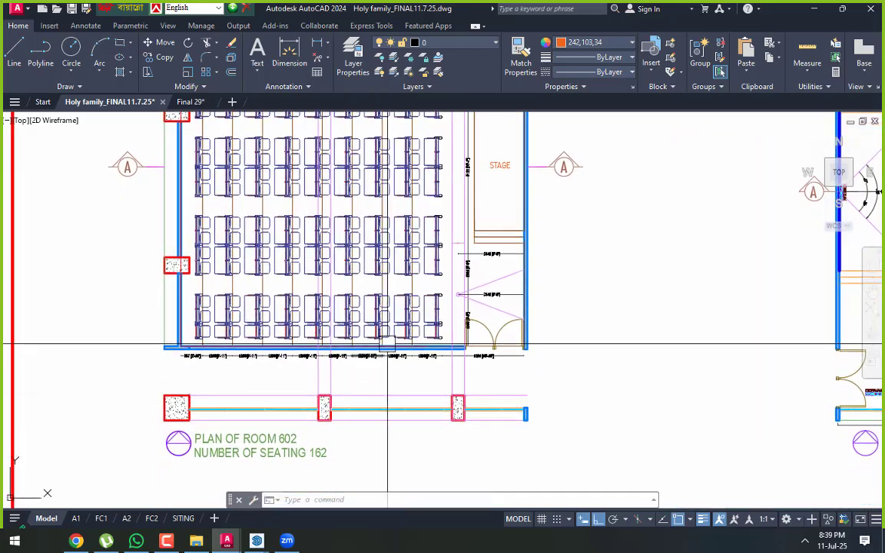
pyautogui.moveTo(388, 345); pyautogui.dragTo(395, 381, button='middle')
pyautogui.scroll(2, 529, 395)
pyautogui.scroll(2, 453, 385)
pyautogui.moveTo(453, 385)
pyautogui.mouseDown(button='middle')
pyautogui.moveTo(455, 405)
pyautogui.moveTo(412, 356)
pyautogui.moveTo(414, 395)
pyautogui.mouseUp(button='middle')
pyautogui.scroll(-2, 430, 368)
pyautogui.moveTo(437, 344)
pyautogui.mouseDown(button='middle')
pyautogui.moveTo(449, 385)
pyautogui.moveTo(471, 401)
pyautogui.mouseUp(button='middle')
pyautogui.moveTo(464, 357); pyautogui.dragTo(465, 393, button='middle')
pyautogui.scroll(4, 475, 331)
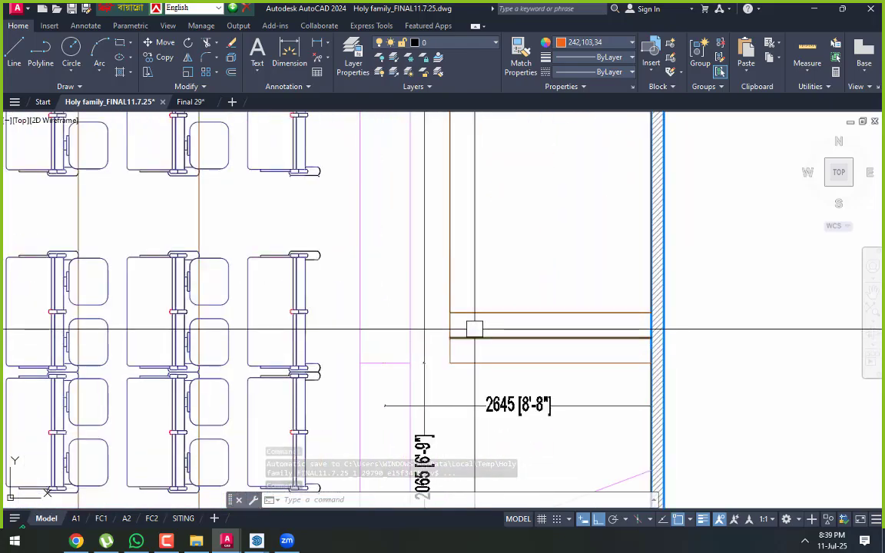
# Dimension the depth of the outermost step at the stage's door end, placing the dimension just outside the stage's left edge
pyautogui.click(300, 49)
pyautogui.scroll(4, 450, 323)
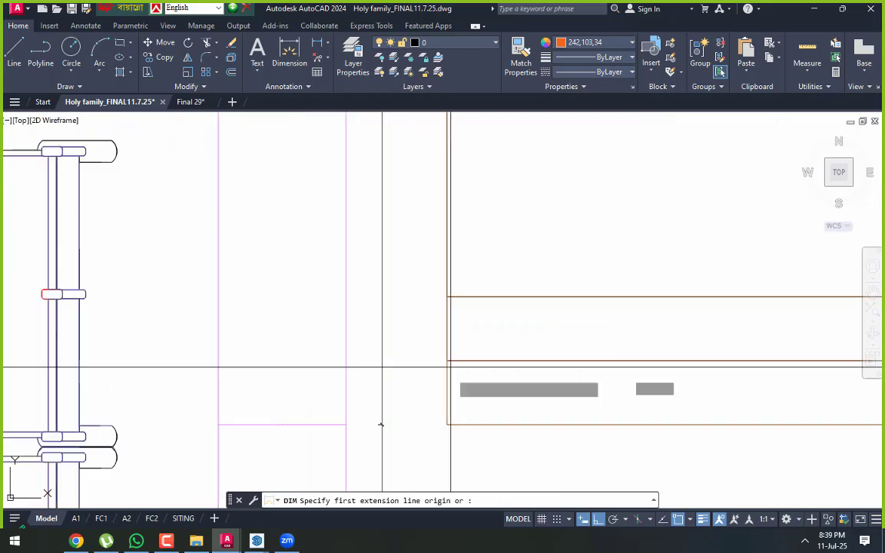
pyautogui.click(448, 424)
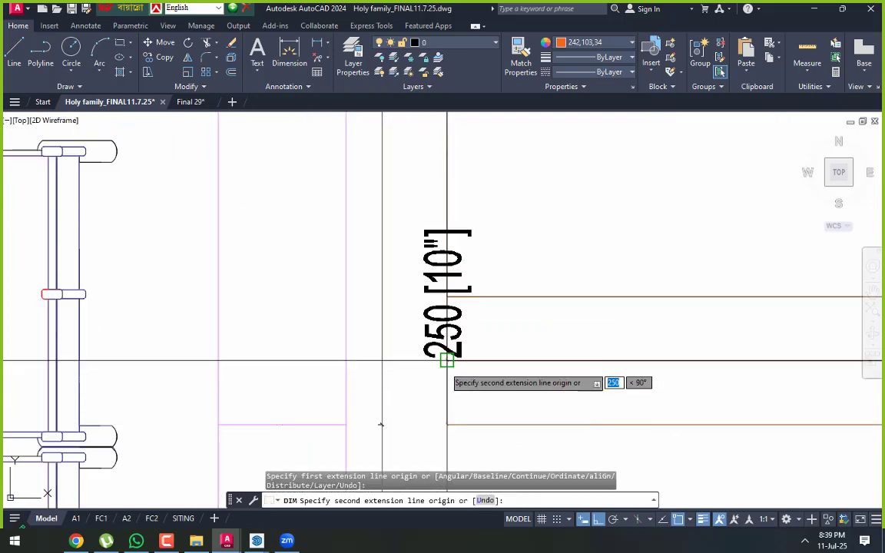
pyautogui.click(447, 360)
pyautogui.click(421, 375)
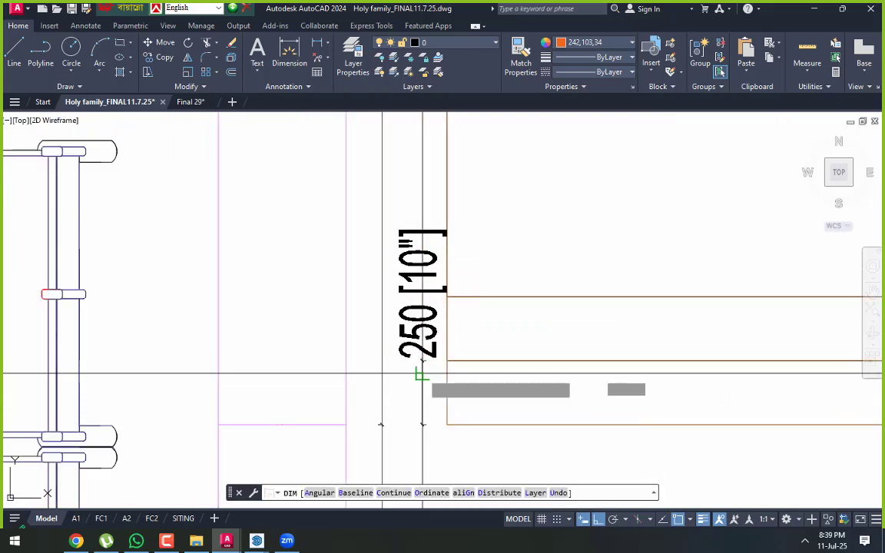
pyautogui.press('Escape')
# Dimension the depth of the adjacent inner step at the stage's door end, placing the dimension inside the step
pyautogui.moveTo(479, 335); pyautogui.dragTo(356, 335, button='middle')
pyautogui.press('Return')
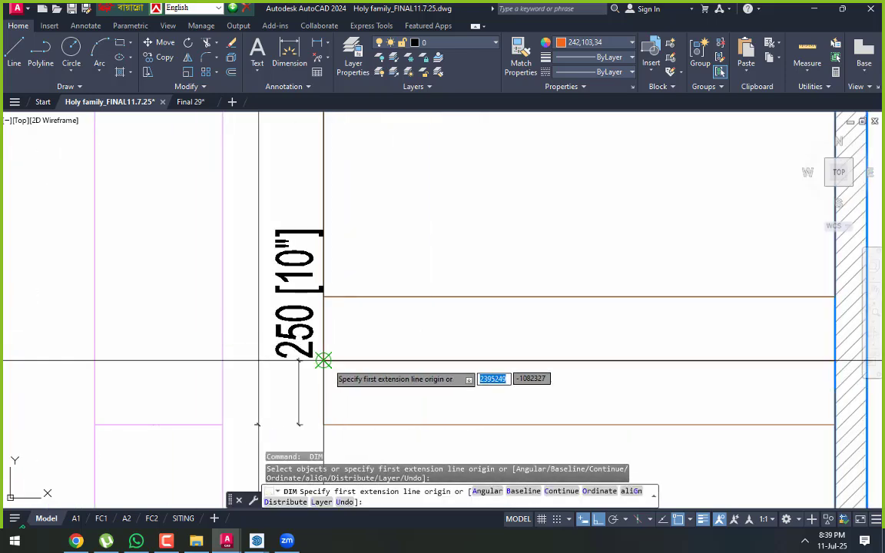
pyautogui.click(324, 361)
pyautogui.click(324, 297)
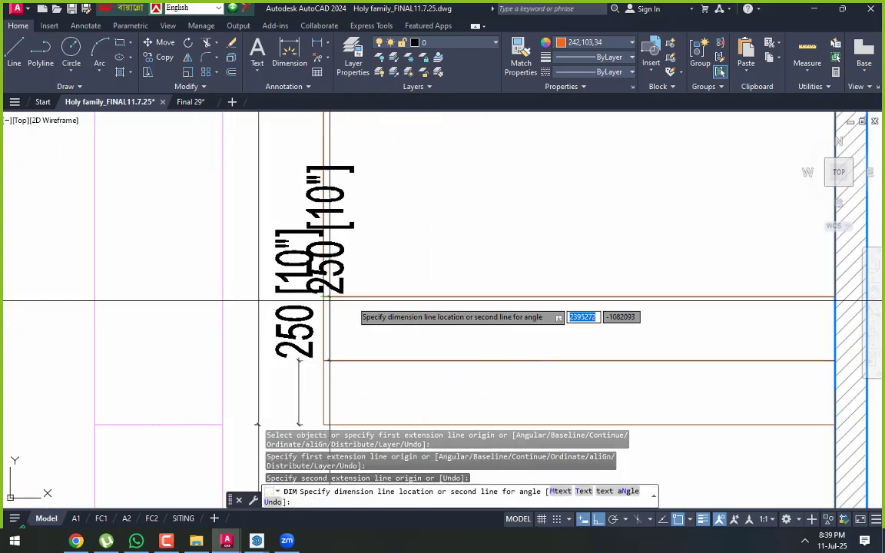
pyautogui.click(412, 301)
pyautogui.press('Escape')
pyautogui.scroll(-3, 450, 328)
pyautogui.scroll(2, 438, 332)
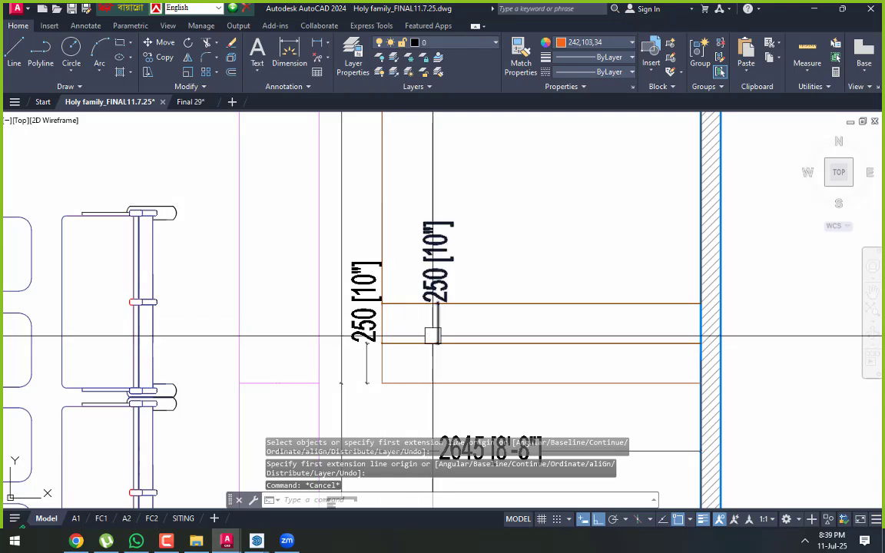
# Erase the 250 [10"] dimension placed inside the inner step
pyautogui.click(436, 330)
pyautogui.write('e')
pyautogui.press('Return')
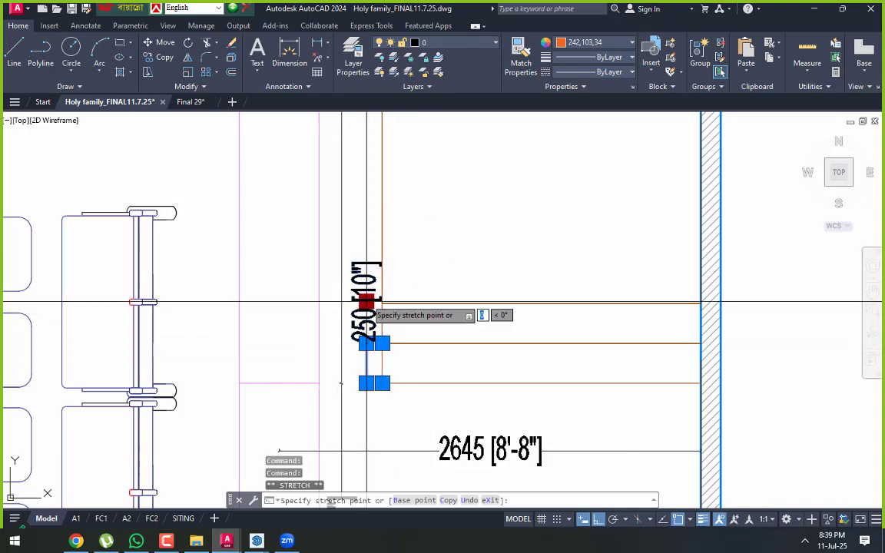
# Move the outermost door-end step dimension's text to the left of its dimension line using the Move with Leader option
pyautogui.rightClick(365, 306)
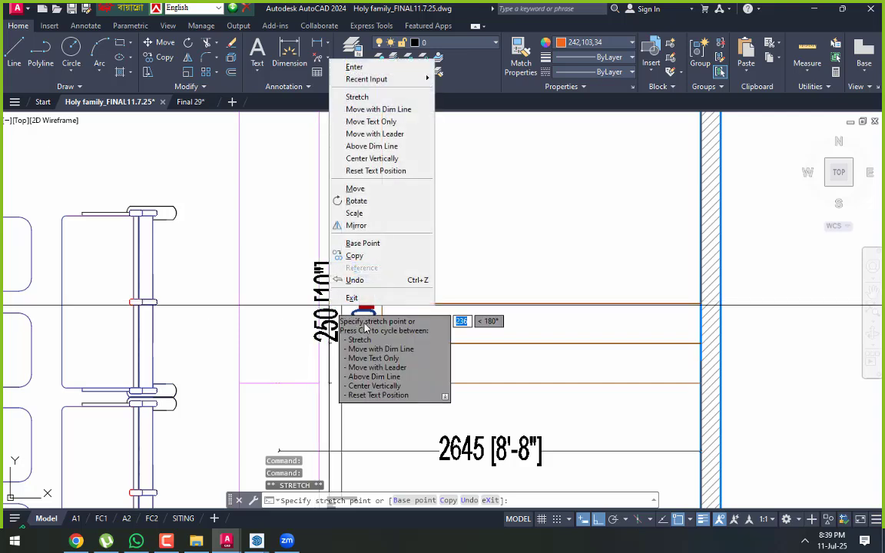
pyautogui.click(375, 133)
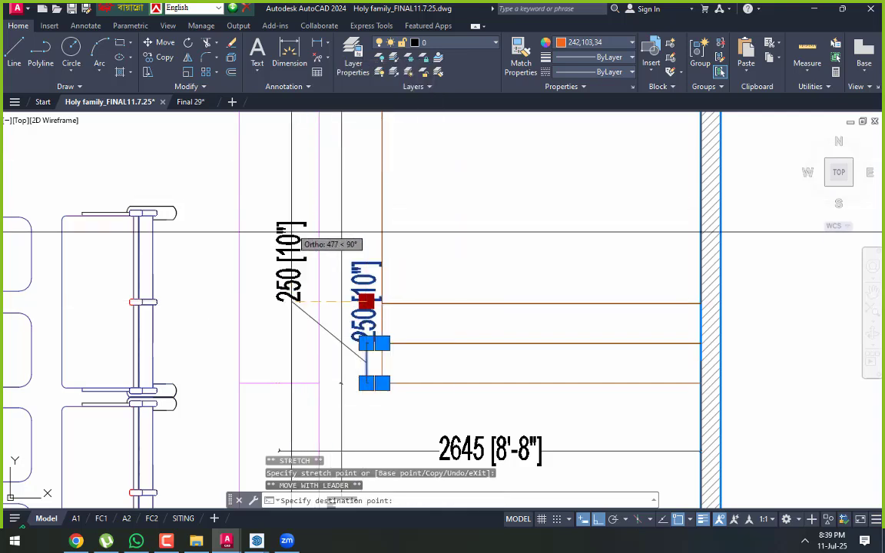
pyautogui.click(299, 301)
pyautogui.press('Escape')
pyautogui.press('Escape')
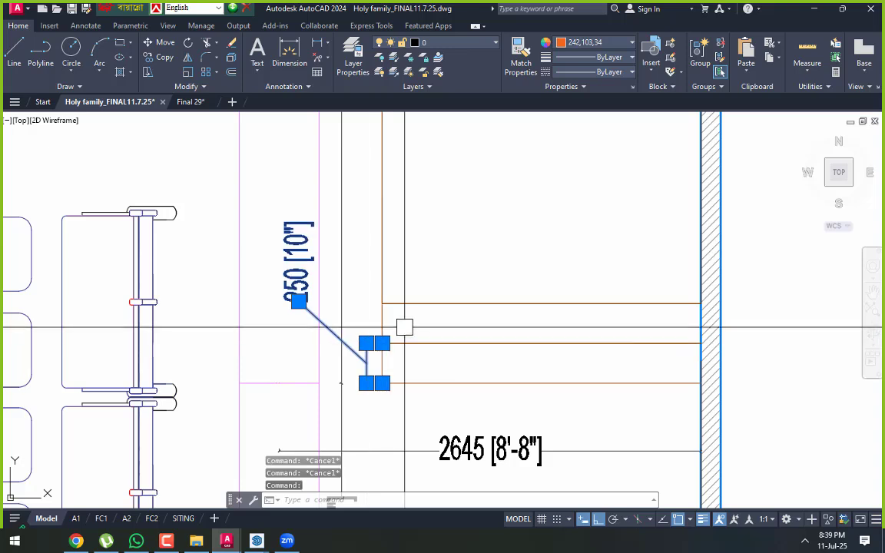
# Copy the outermost step's leadered 250 [10"] dimension up onto the adjacent inner step at the stage's door end
pyautogui.write('co')
pyautogui.press('Return')
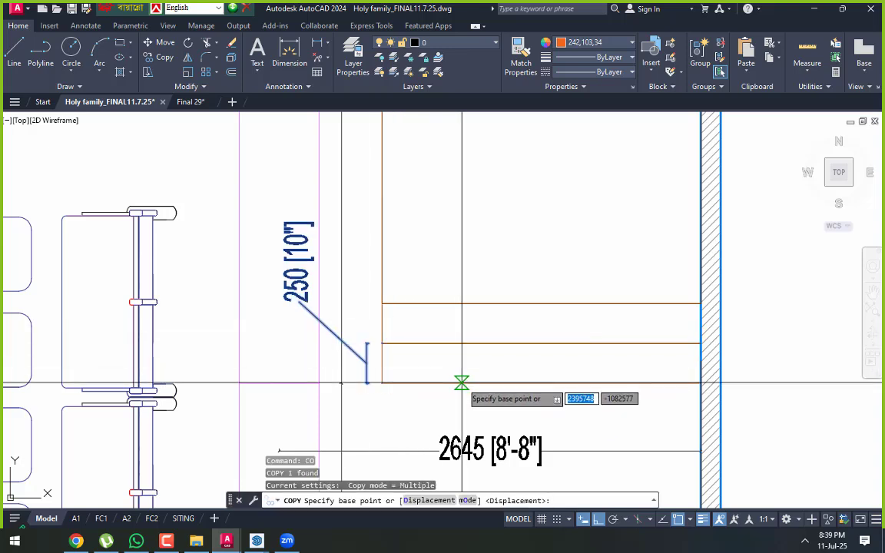
pyautogui.click(464, 383)
pyautogui.click(469, 342)
pyautogui.press('Escape')
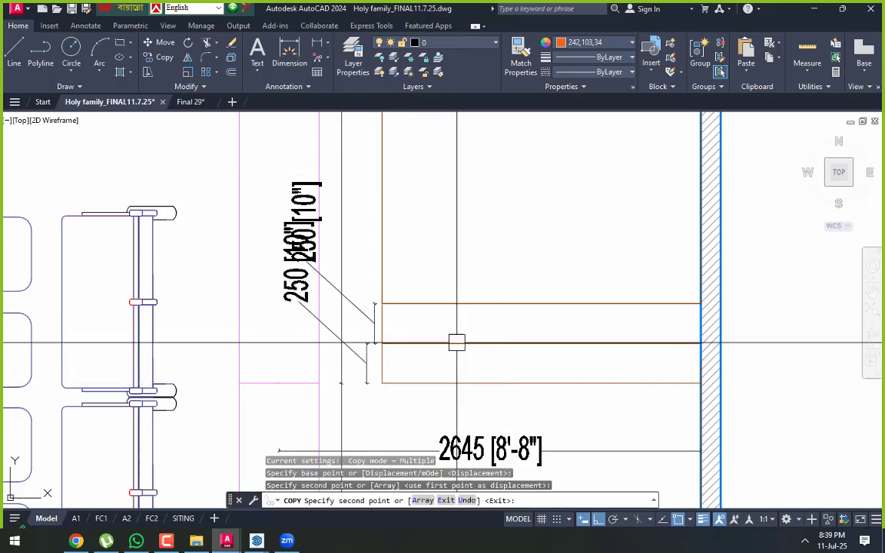
# Move the copied inner step dimension horizontally so its dimension line aligns with the outermost step's dimension line
pyautogui.scroll(3, 366, 332)
pyautogui.click(368, 270)
pyautogui.moveTo(422, 284); pyautogui.dragTo(419, 300, button='middle')
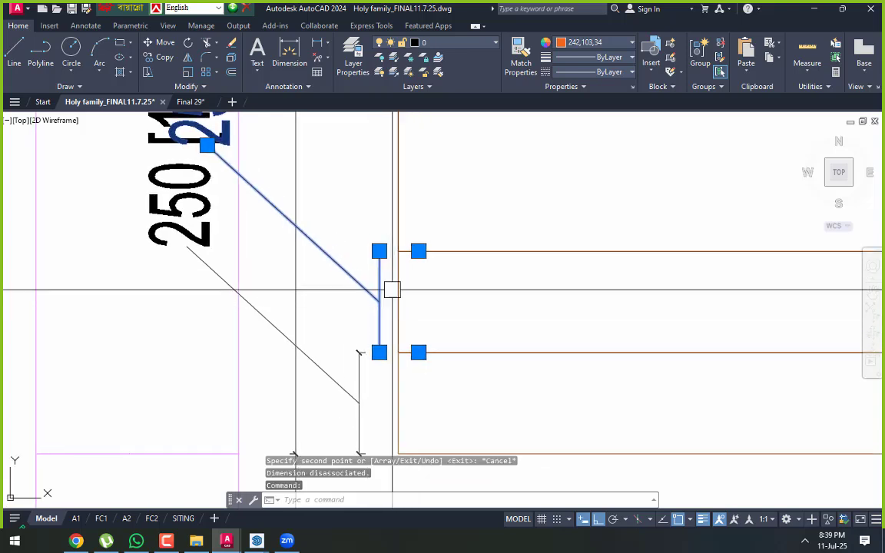
pyautogui.write('m')
pyautogui.press('Return')
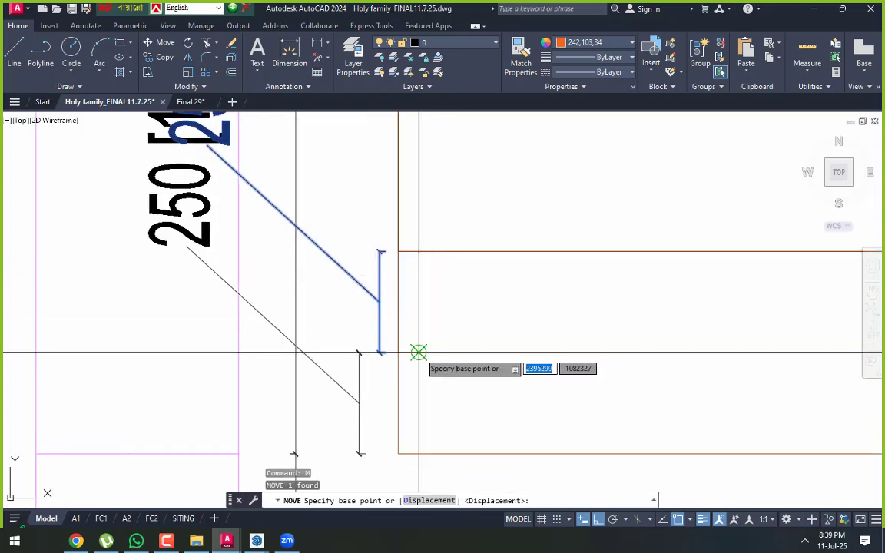
pyautogui.click(419, 352)
pyautogui.press('Escape')
pyautogui.scroll(-3, 349, 300)
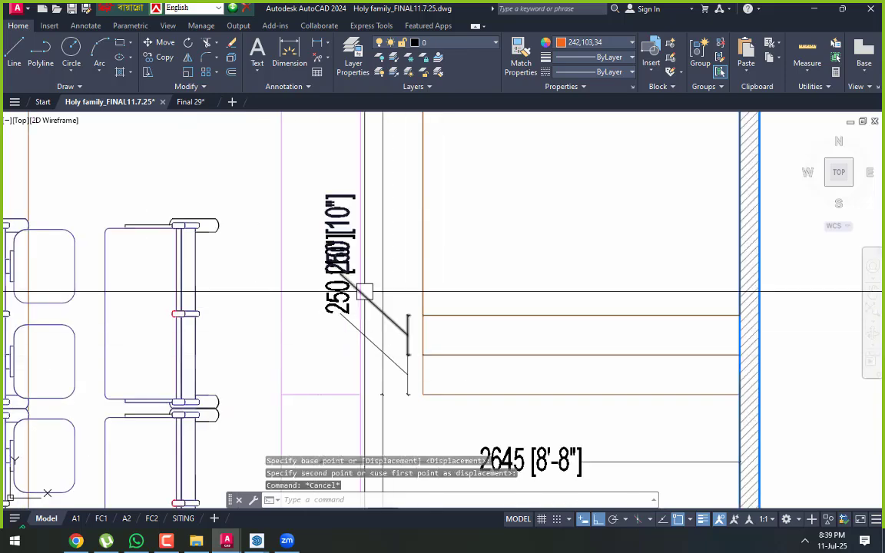
# Move the inner step dimension's text up and to the left, clear of the outermost step dimension's text
pyautogui.scroll(2, 348, 300)
pyautogui.click(341, 274)
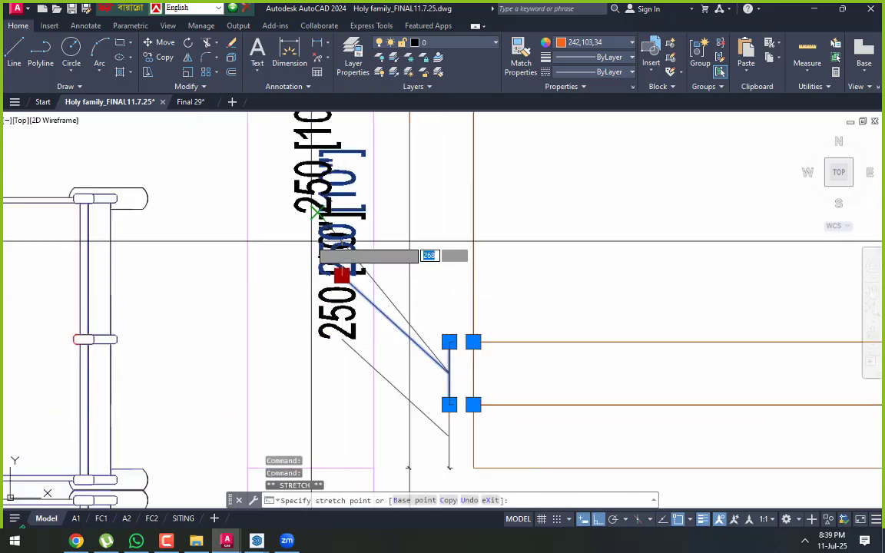
pyautogui.scroll(3, 298, 251)
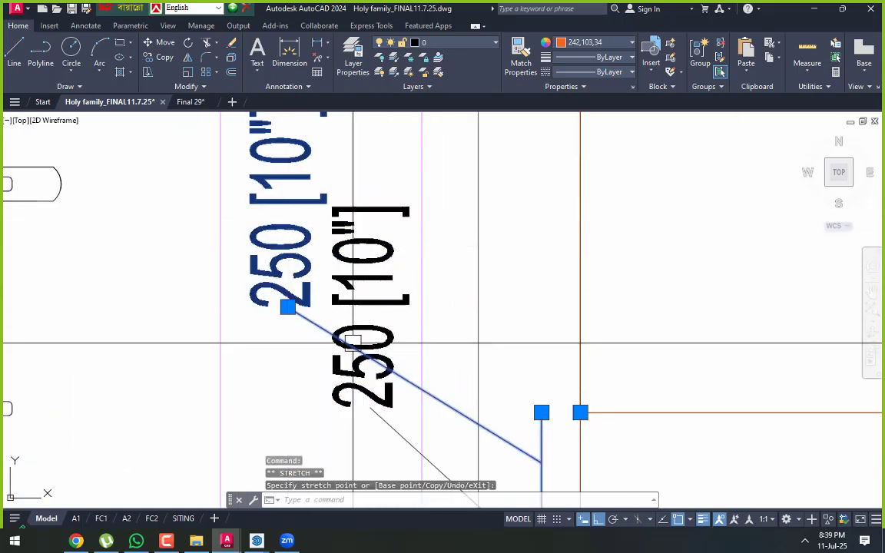
pyautogui.click(288, 307)
pyautogui.moveTo(295, 218); pyautogui.dragTo(301, 324, button='middle')
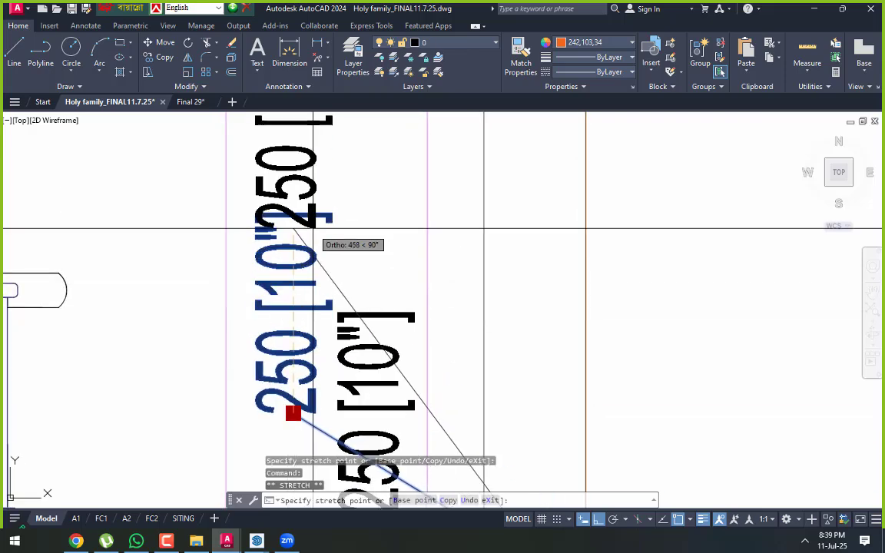
pyautogui.click(312, 222)
pyautogui.press('Escape')
# Lower the texts of both door-end step dimensions toward their dimension lines, keeping the two texts staggered
pyautogui.scroll(-2, 388, 293)
pyautogui.scroll(1, 384, 314)
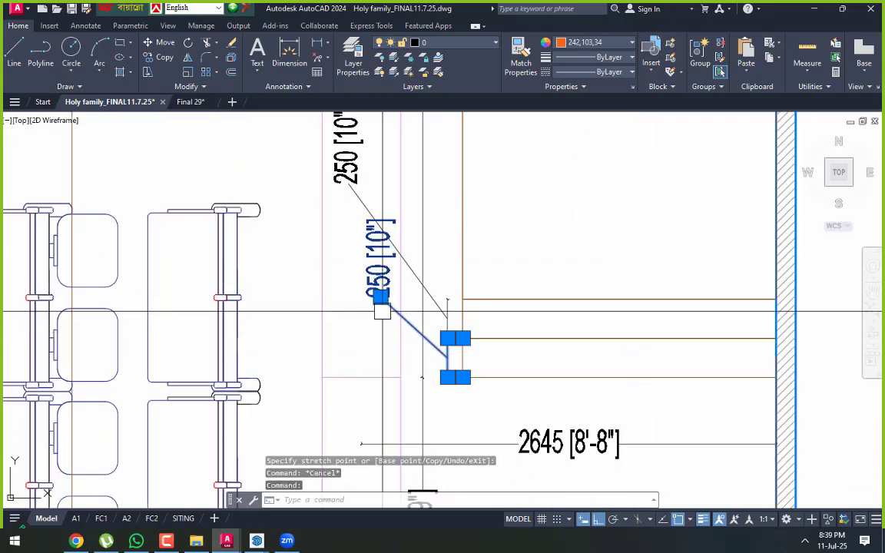
pyautogui.press('Escape')
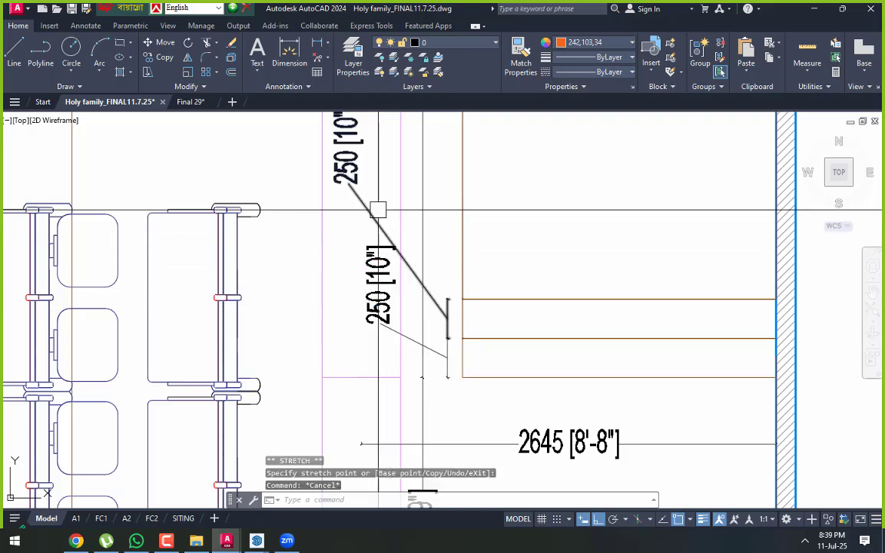
pyautogui.click(349, 183)
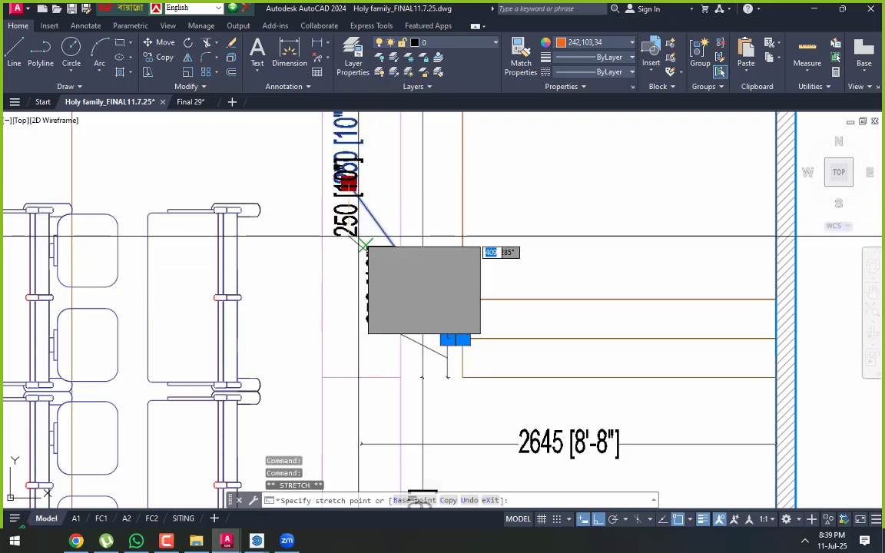
pyautogui.scroll(2, 363, 245)
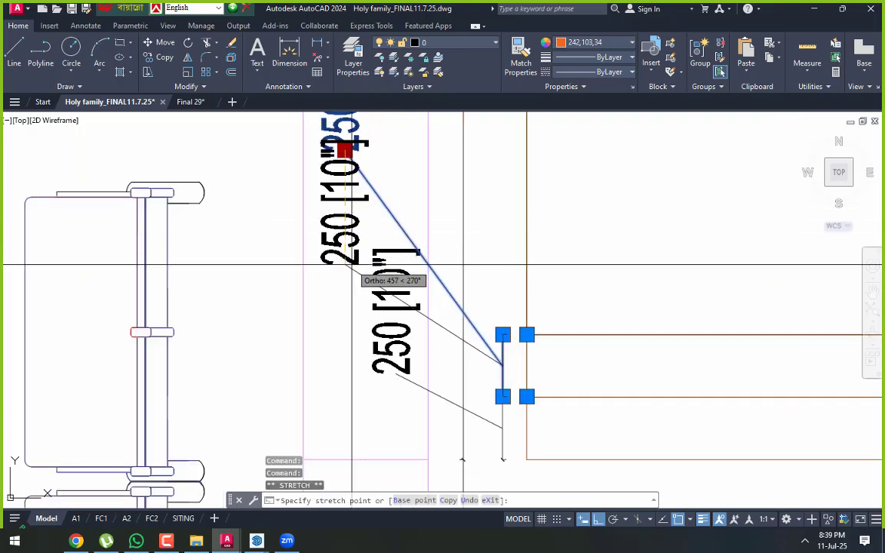
pyautogui.press('Escape')
pyautogui.press('Escape')
pyautogui.scroll(-3, 477, 319)
pyautogui.moveTo(480, 325); pyautogui.dragTo(464, 308, button='middle')
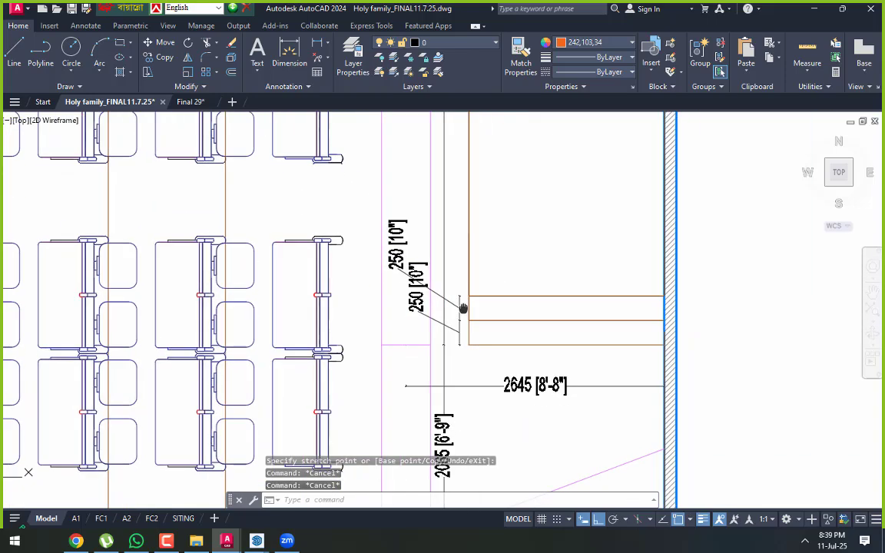
# Shift the outermost step dimension's text to the right, closer to its dimension line
pyautogui.scroll(2, 435, 316)
pyautogui.scroll(2, 457, 335)
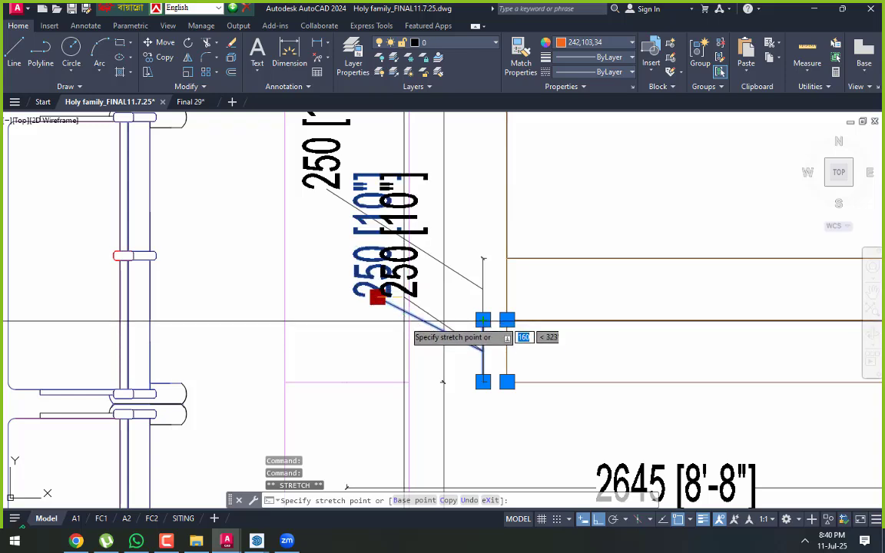
pyautogui.moveTo(421, 329); pyautogui.dragTo(420, 354, button='middle')
pyautogui.press('Escape')
pyautogui.press('Escape')
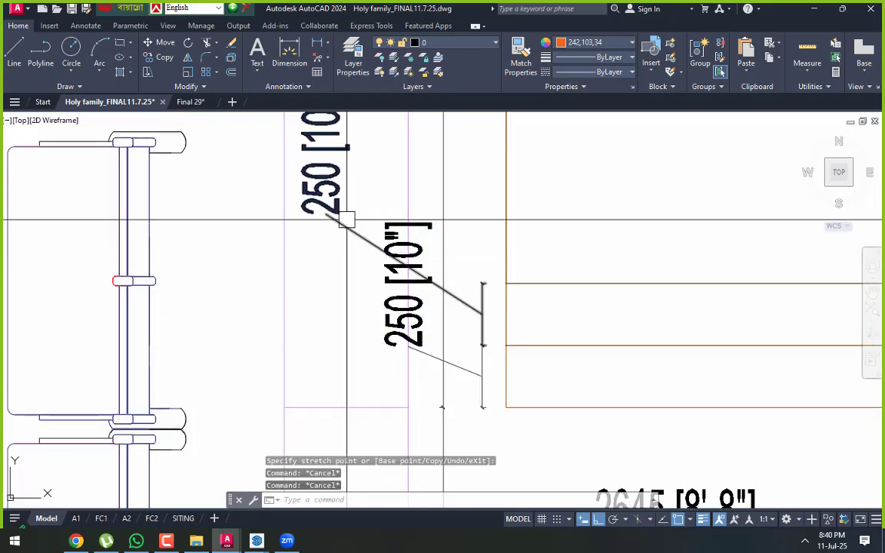
# Shift the inner step dimension's text horizontally to the right, closer to the outermost step dimension's text
pyautogui.click(346, 221)
pyautogui.click(326, 214)
pyautogui.scroll(4, 334, 228)
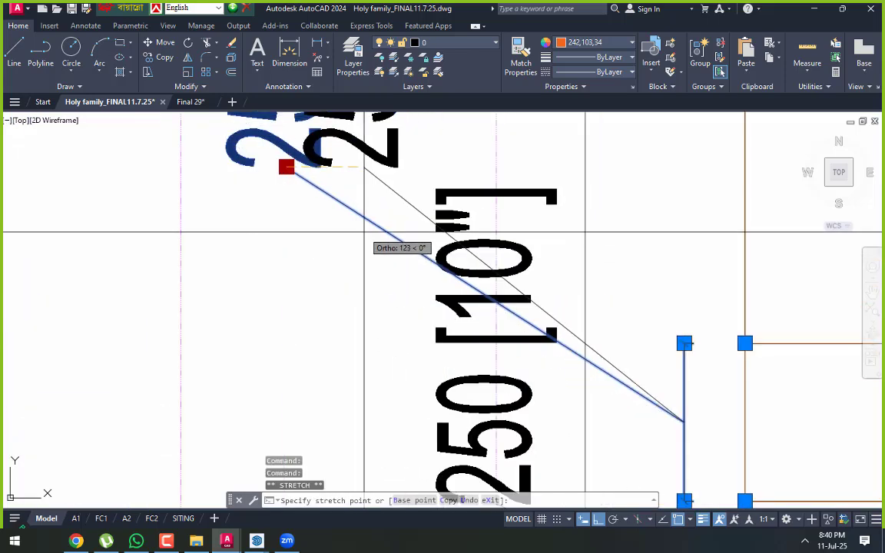
pyautogui.click(365, 238)
pyautogui.scroll(-5, 366, 167)
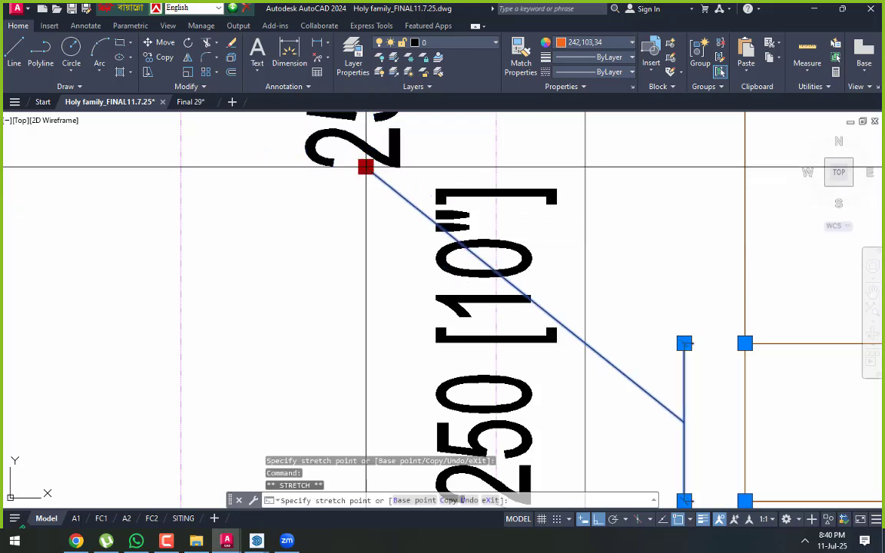
pyautogui.press('Escape')
pyautogui.press('Escape')
# Lower the inner step dimension's text slightly so its leader sits closer to the steps
pyautogui.scroll(3, 408, 272)
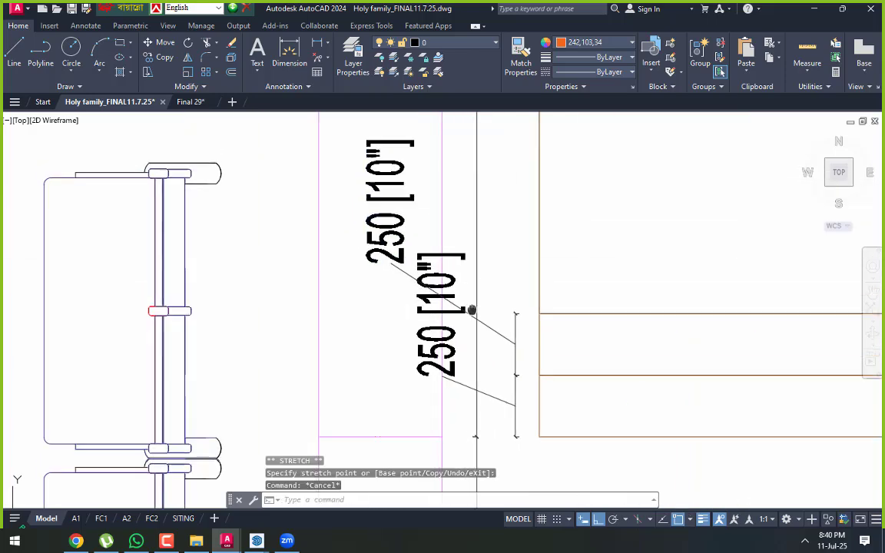
pyautogui.click(400, 293)
pyautogui.scroll(2, 398, 288)
pyautogui.click(386, 268)
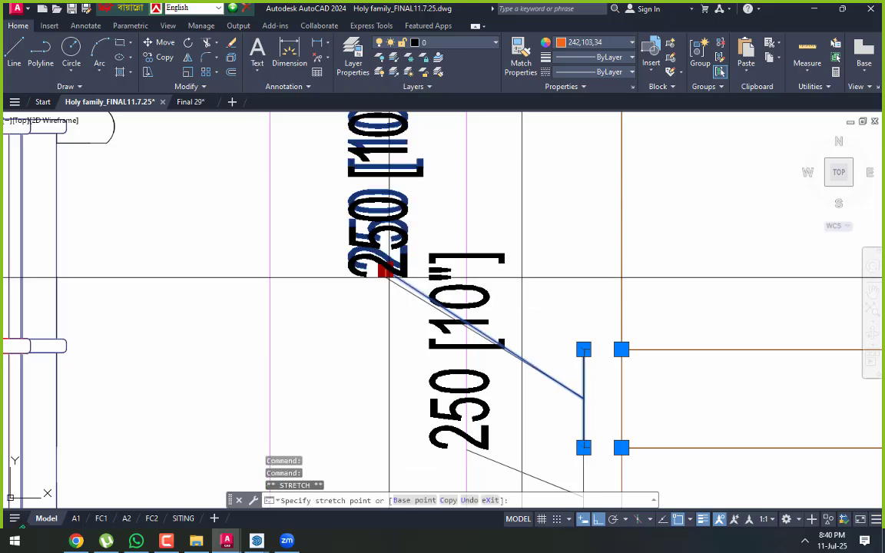
pyautogui.click(392, 291)
pyautogui.press('Escape')
pyautogui.press('Escape')
pyautogui.scroll(-4, 476, 307)
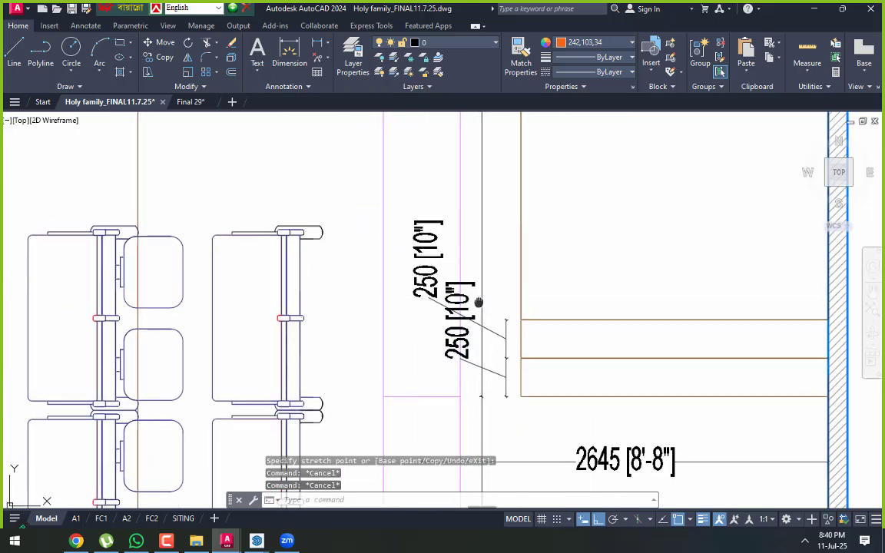
# Continue the door-end step dimensions along the stage's left edge to its opposite end and across both steps there
pyautogui.moveTo(477, 300); pyautogui.dragTo(478, 315, button='middle')
pyautogui.write('dc')
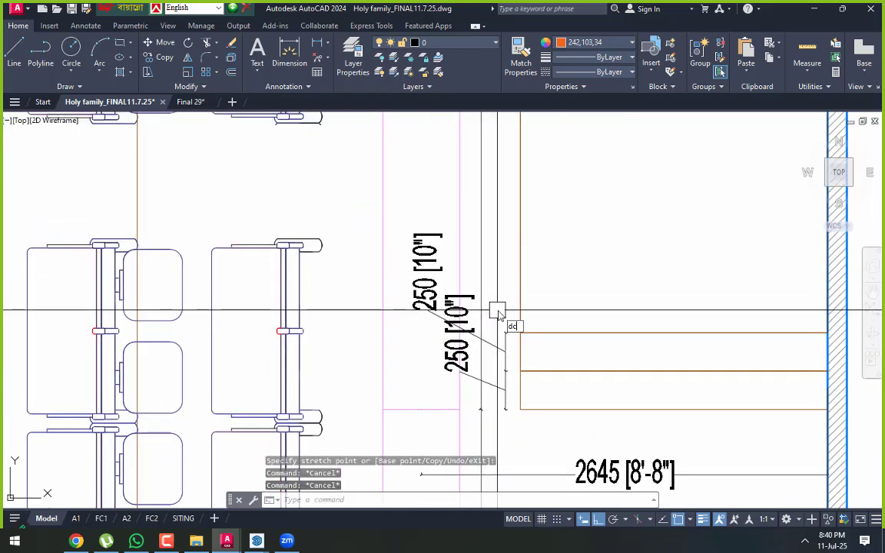
pyautogui.write('o')
pyautogui.press('space')
pyautogui.click(504, 327)
pyautogui.moveTo(500, 288); pyautogui.dragTo(490, 404, button='middle')
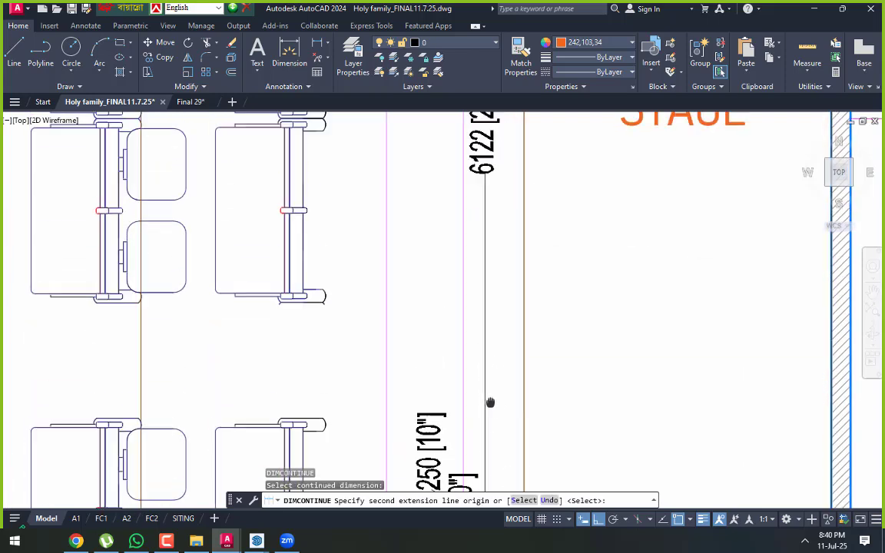
pyautogui.scroll(-4, 489, 404)
pyautogui.scroll(4, 493, 232)
pyautogui.scroll(-4, 493, 232)
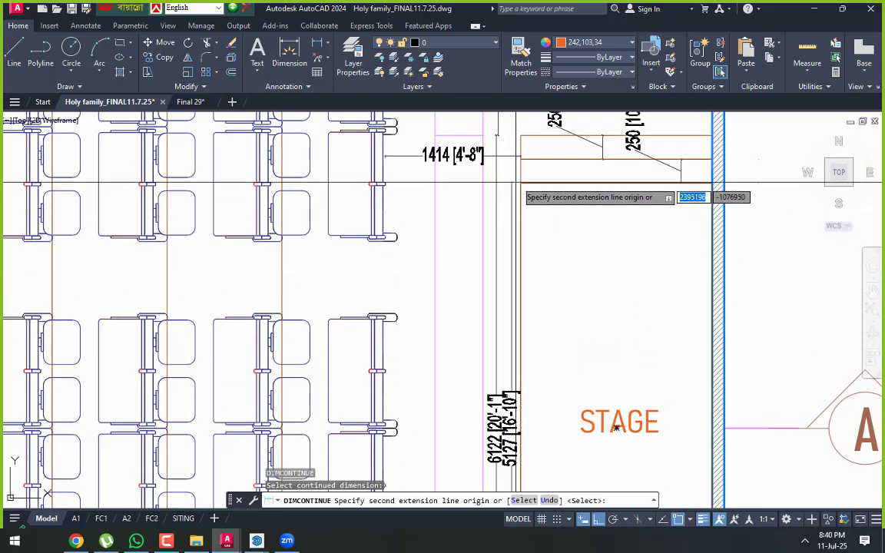
pyautogui.scroll(5, 523, 164)
pyautogui.click(519, 174)
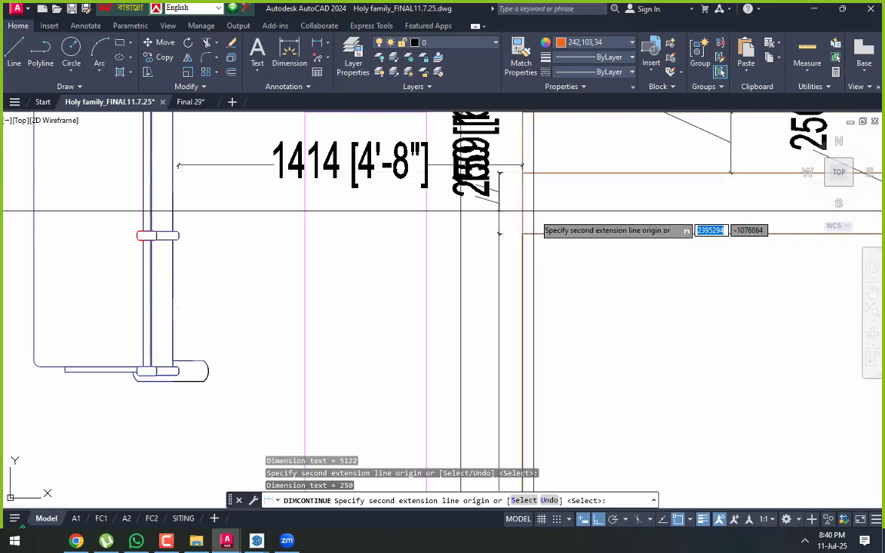
pyautogui.moveTo(534, 217); pyautogui.dragTo(530, 338, button='middle')
pyautogui.press('Escape')
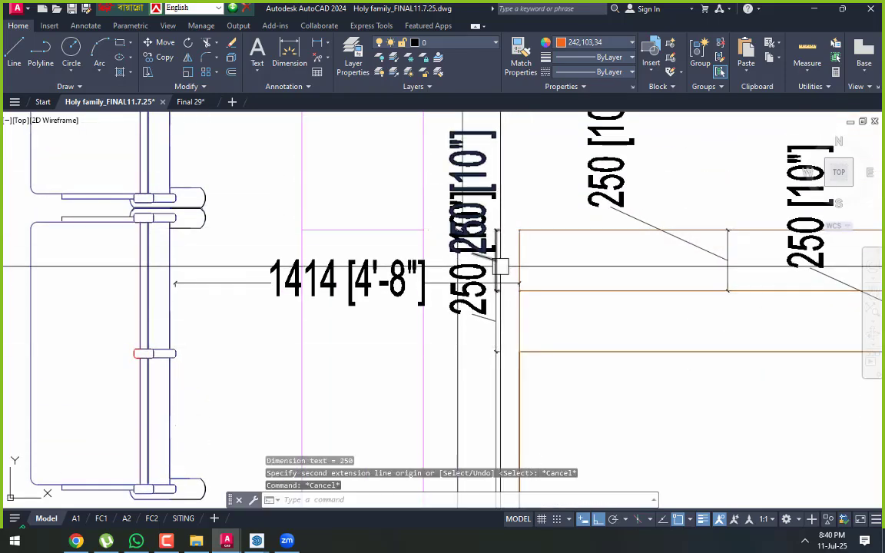
# Move the text of the outermost opposite-end step's continued 250 [10"] dimension left, above the 1414 [4'-8"] dimension
pyautogui.click(493, 255)
pyautogui.click(473, 251)
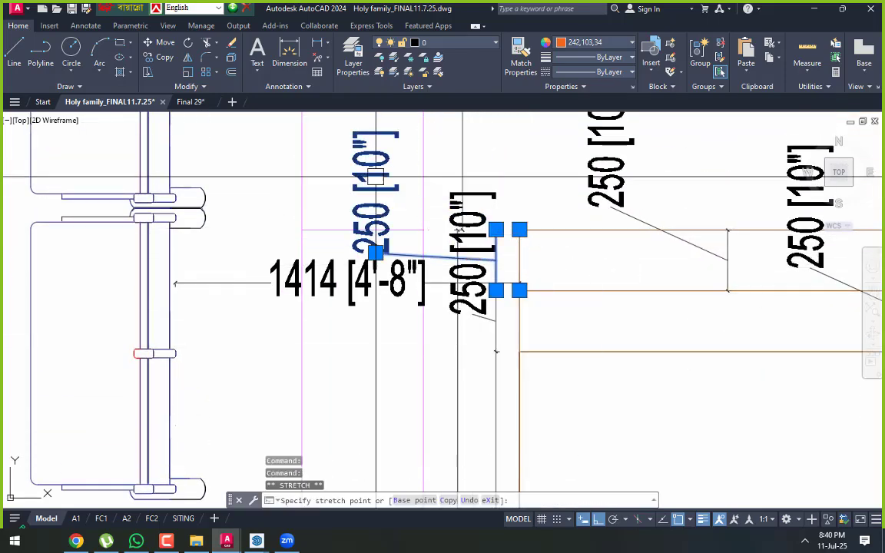
pyautogui.scroll(-2, 388, 178)
pyautogui.press('Escape')
pyautogui.press('Escape')
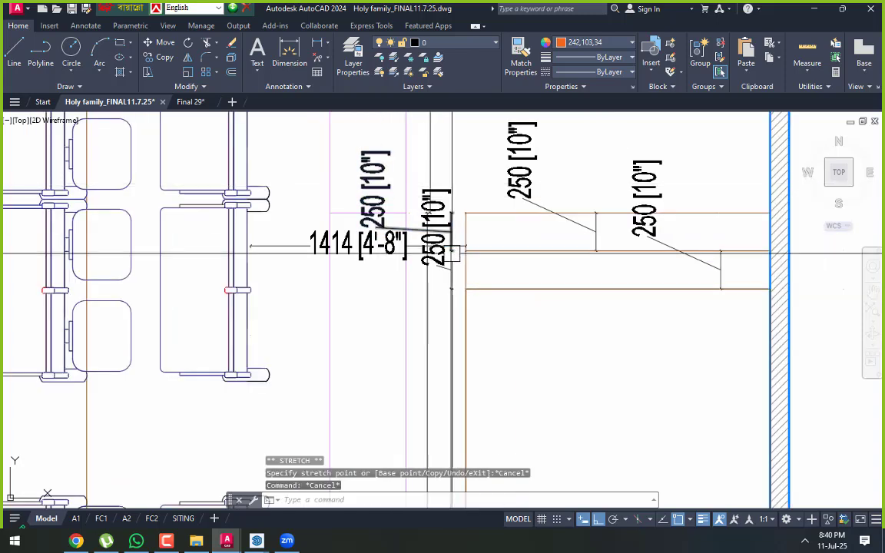
# Erase both continued 250 [10"] dimensions beside the opposite-end steps, keeping the stage length dimension
pyautogui.scroll(2, 461, 246)
pyautogui.click(433, 231)
pyautogui.write('e')
pyautogui.press('Return')
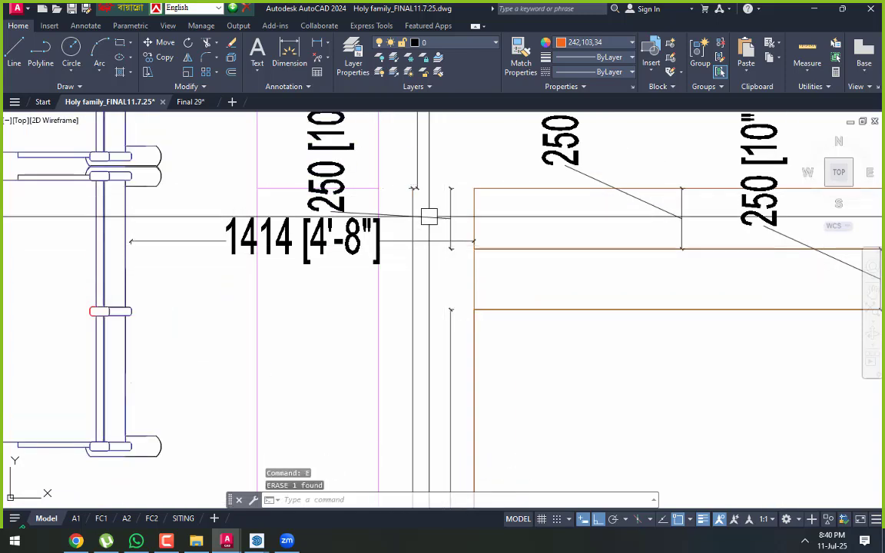
pyautogui.scroll(-5, 429, 217)
pyautogui.scroll(2, 430, 184)
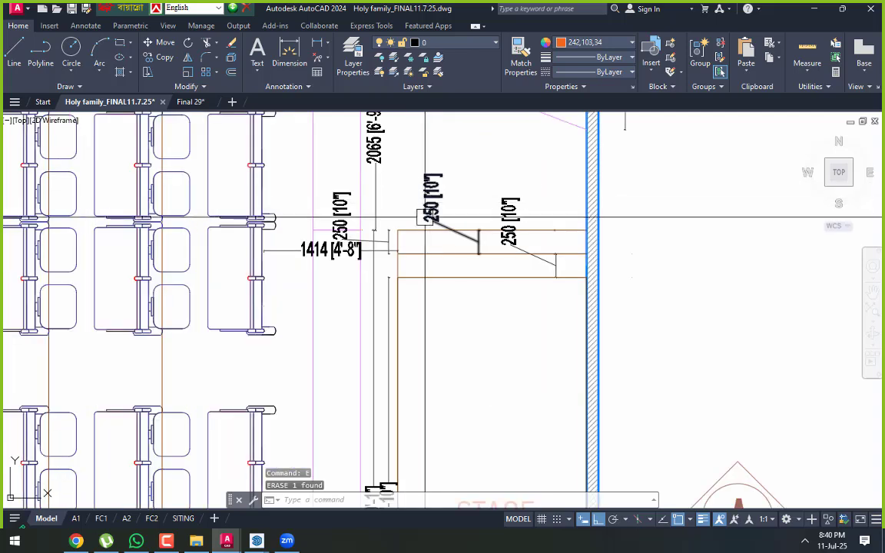
pyautogui.scroll(2, 393, 285)
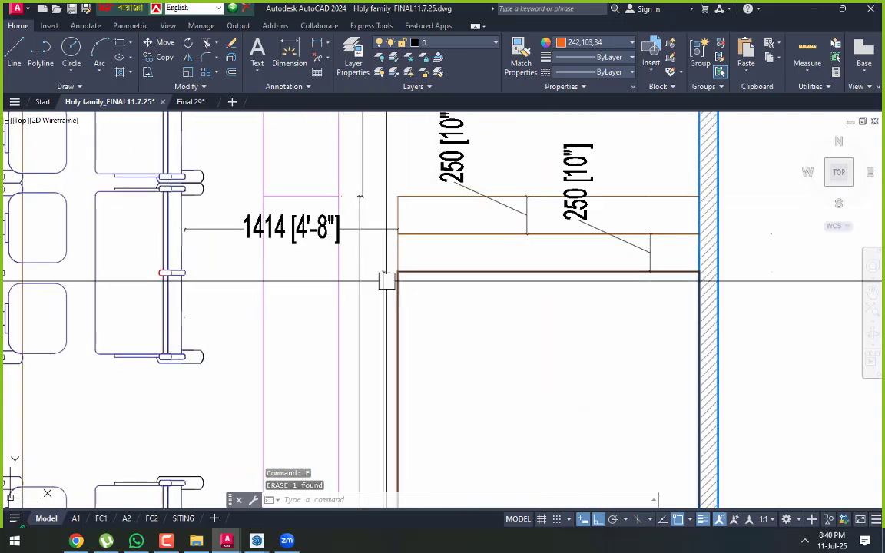
pyautogui.moveTo(381, 289); pyautogui.dragTo(377, 275, button='middle')
pyautogui.scroll(-2, 376, 267)
pyautogui.scroll(-4, 399, 253)
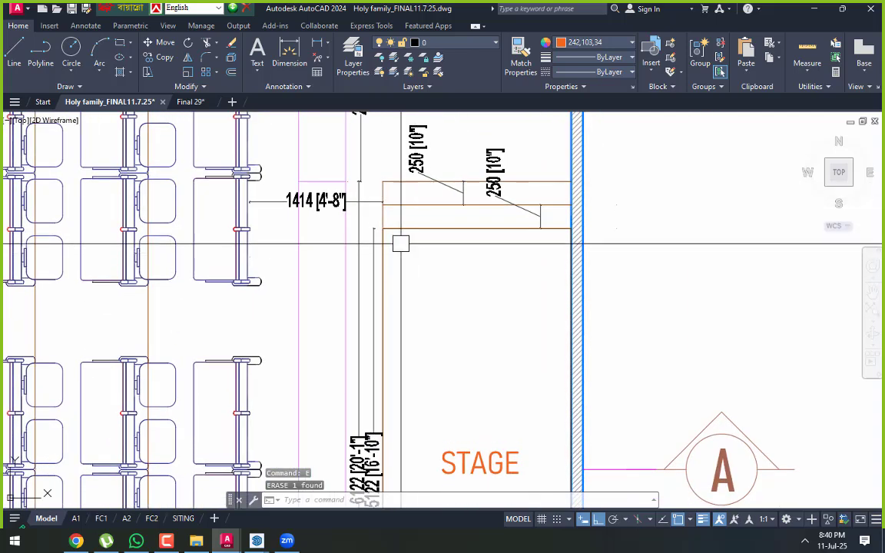
pyautogui.scroll(4, 343, 351)
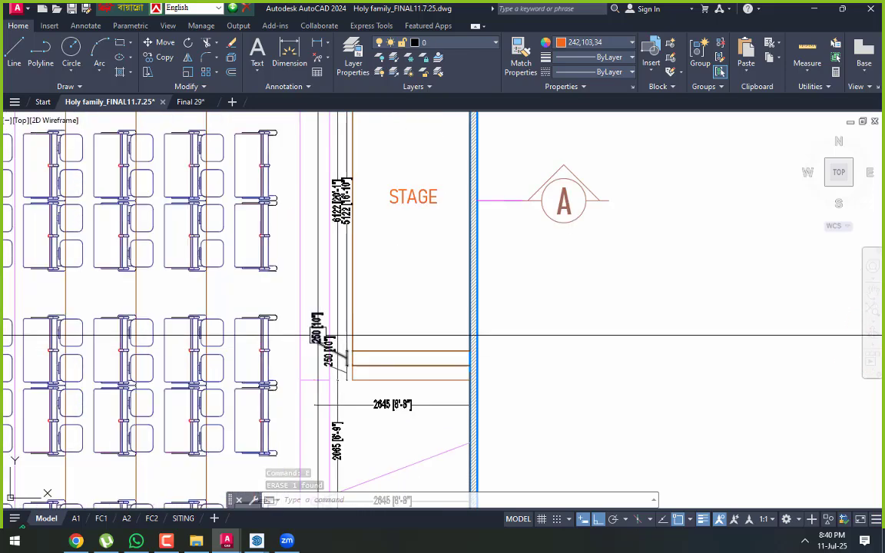
# Move the two 250 [10"] step dimensions at the stage's door end right, from outside the stage edge onto the steps
pyautogui.scroll(4, 319, 362)
pyautogui.click(321, 364)
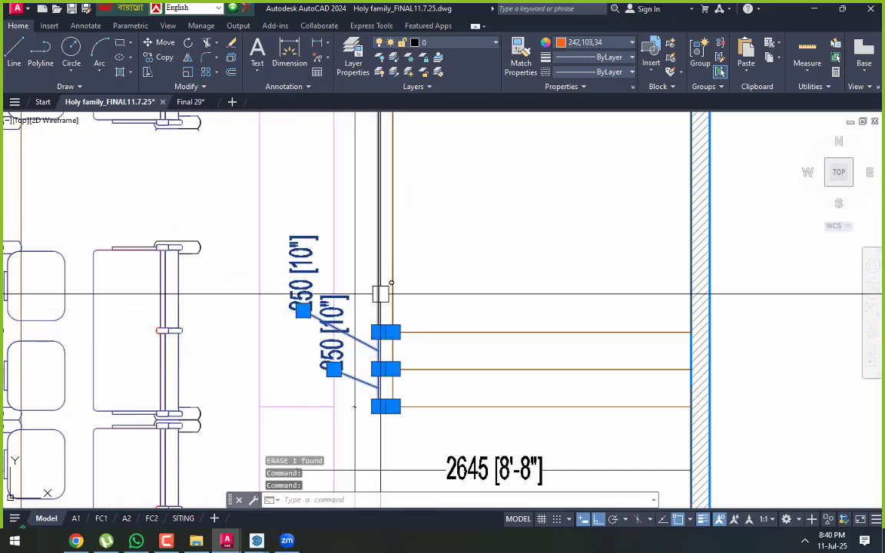
pyautogui.press('Return')
pyautogui.click(446, 211)
pyautogui.click(614, 218)
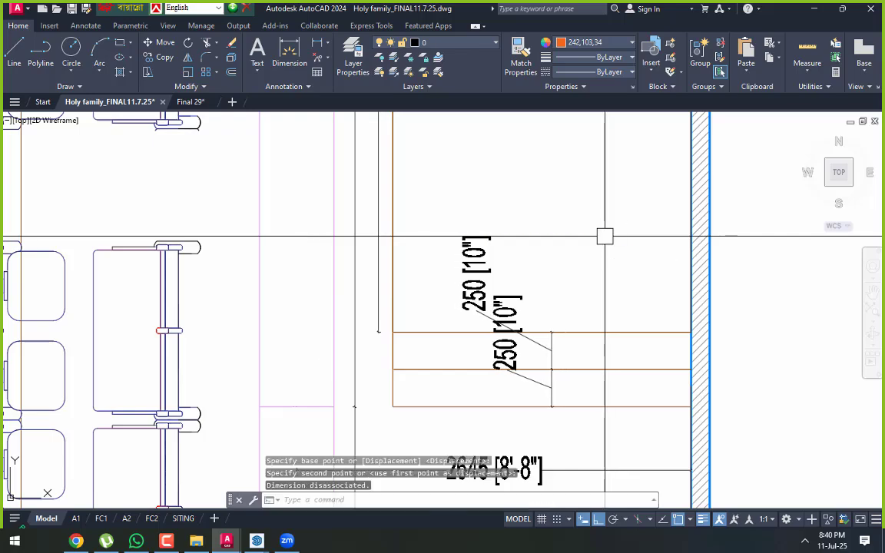
pyautogui.press('Escape')
pyautogui.press('Escape')
pyautogui.scroll(-4, 531, 311)
pyautogui.scroll(3, 492, 338)
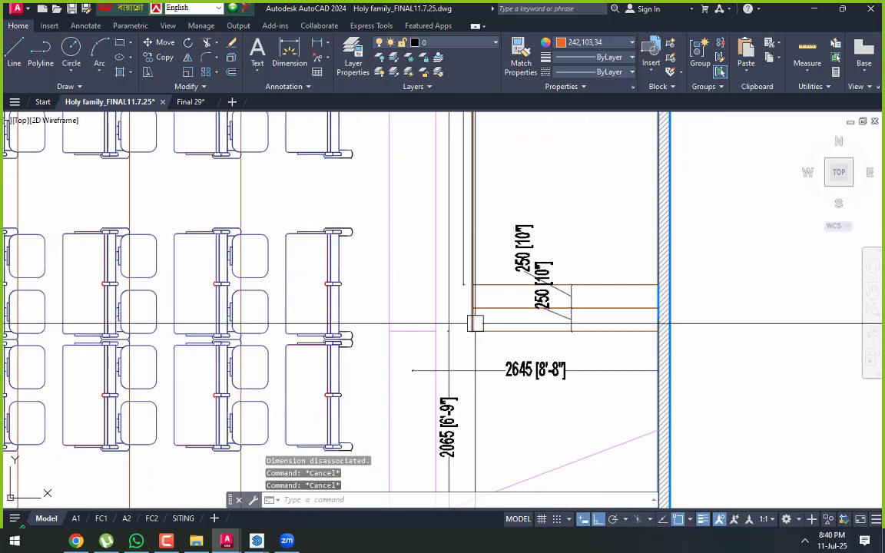
pyautogui.moveTo(550, 366); pyautogui.dragTo(527, 336, button='middle')
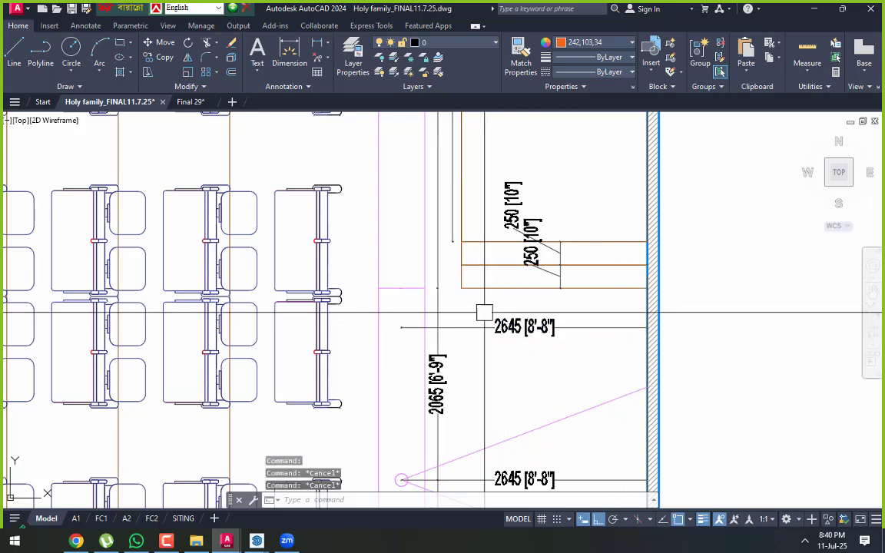
# Erase the short magenta cross lines in the aisle strip level with both ends of the stage steps
pyautogui.scroll(-4, 484, 313)
pyautogui.scroll(5, 437, 288)
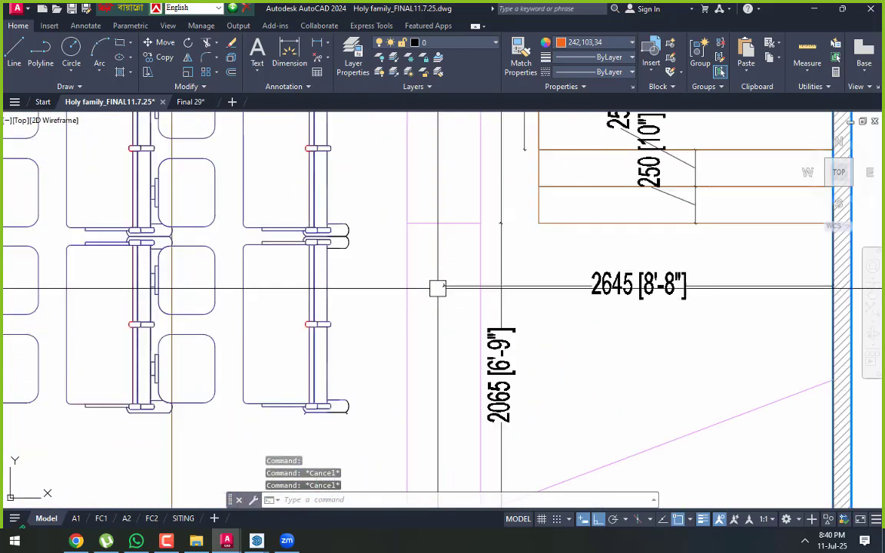
pyautogui.scroll(2, 434, 261)
pyautogui.scroll(-6, 446, 301)
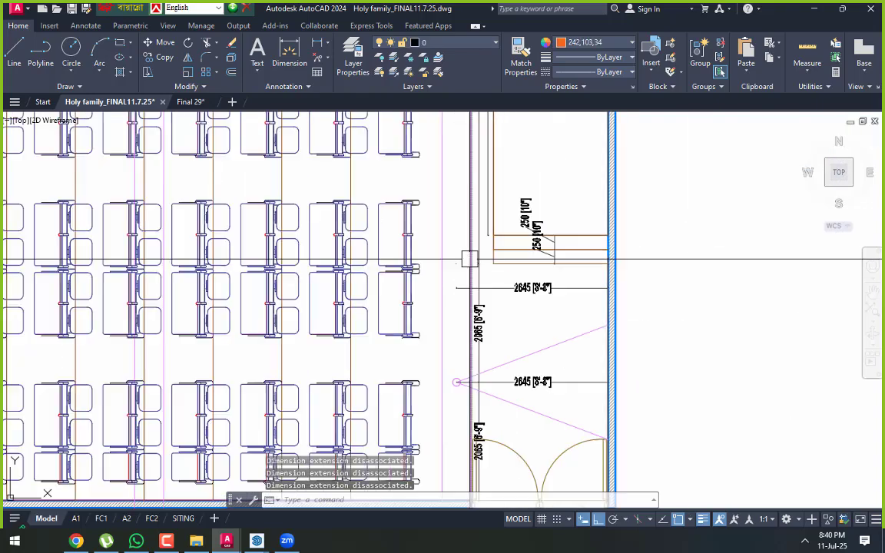
pyautogui.moveTo(514, 291); pyautogui.dragTo(515, 325, button='middle')
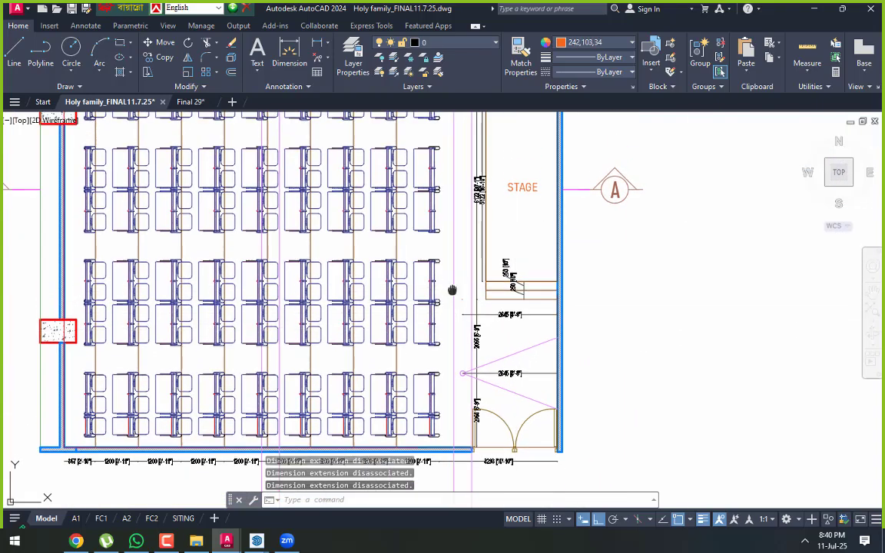
pyautogui.scroll(6, 462, 367)
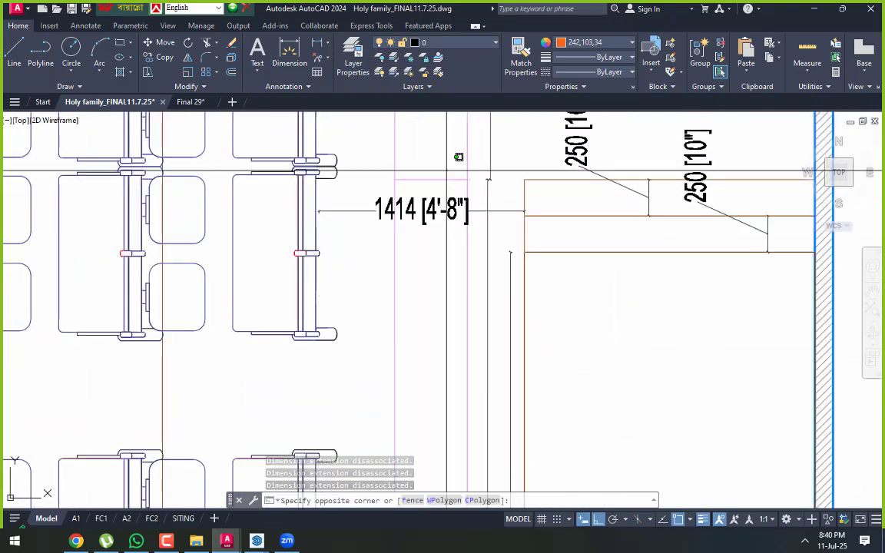
pyautogui.write('e')
pyautogui.press('Return')
# Align the upper 2065 [6'-9"] dimension line with the adjoining 6122 [20'-1"] dimension line
pyautogui.scroll(2, 485, 172)
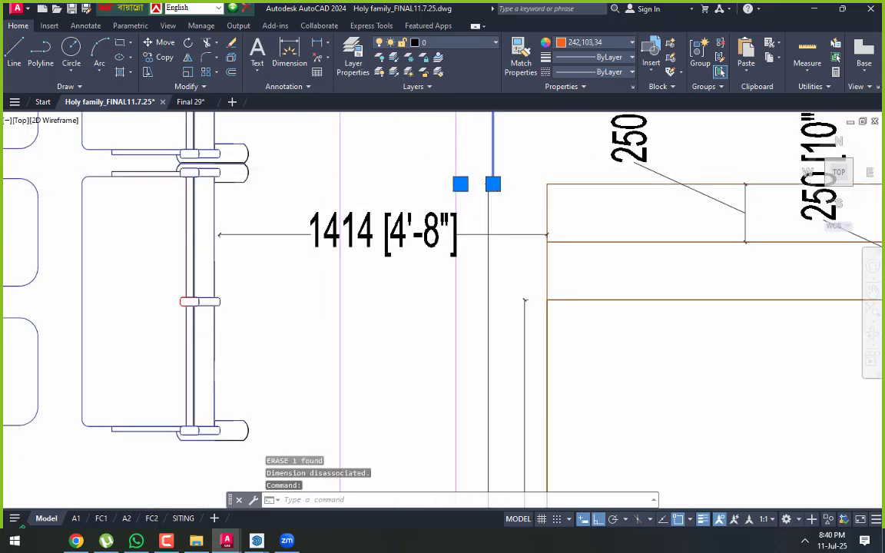
pyautogui.scroll(4, 492, 184)
pyautogui.click(500, 176)
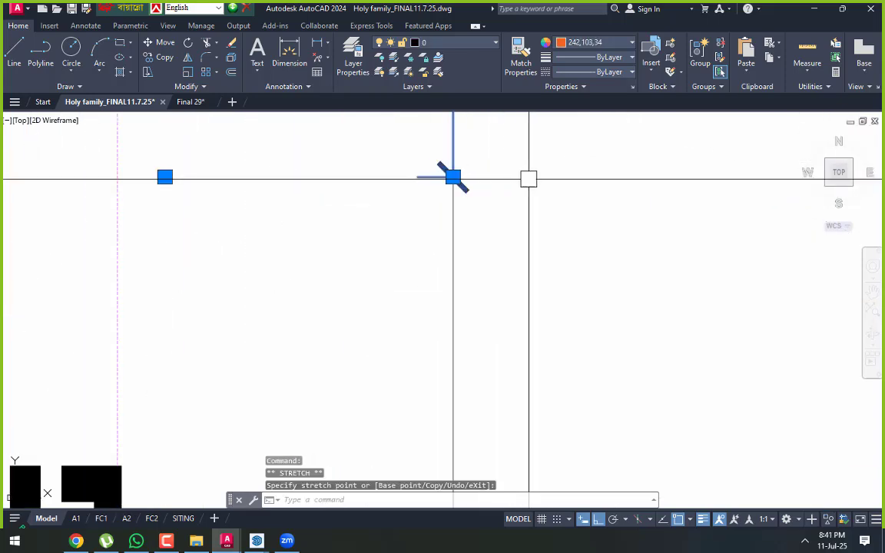
pyautogui.press('Escape')
pyautogui.press('Escape')
pyautogui.scroll(-8, 470, 242)
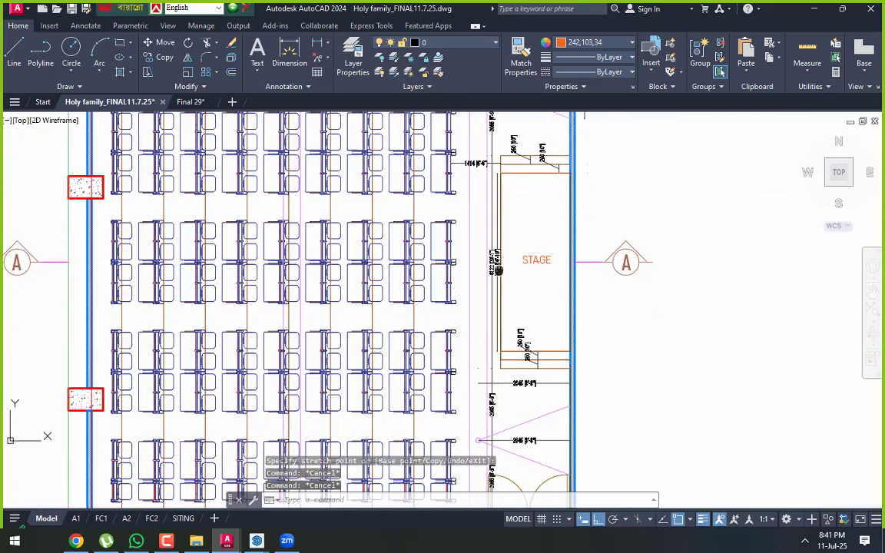
# Move the 5122 [16'-10"] stage length dimension right so it sits inside the stage, clear of its left edge
pyautogui.moveTo(499, 270); pyautogui.dragTo(498, 205, button='middle')
pyautogui.moveTo(488, 381); pyautogui.dragTo(496, 334, button='middle')
pyautogui.scroll(4, 498, 277)
pyautogui.moveTo(502, 262); pyautogui.dragTo(474, 466, button='middle')
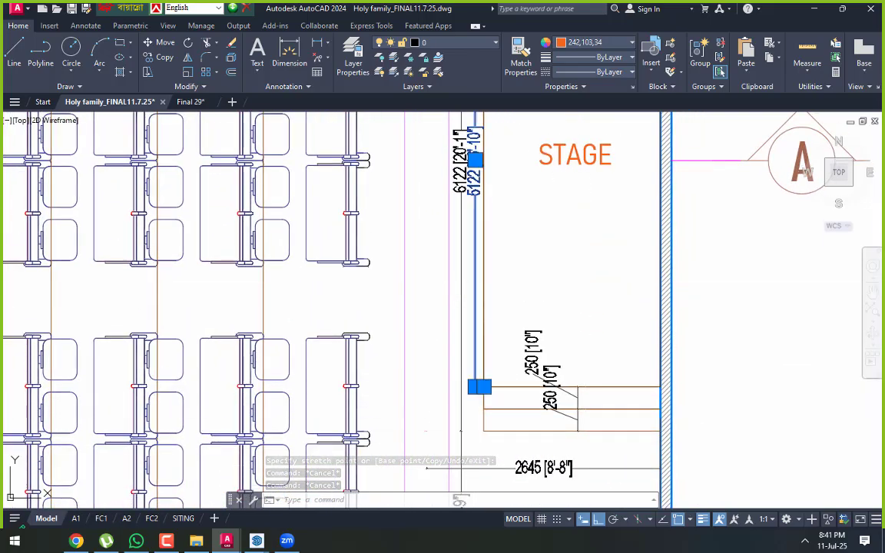
pyautogui.scroll(4, 479, 387)
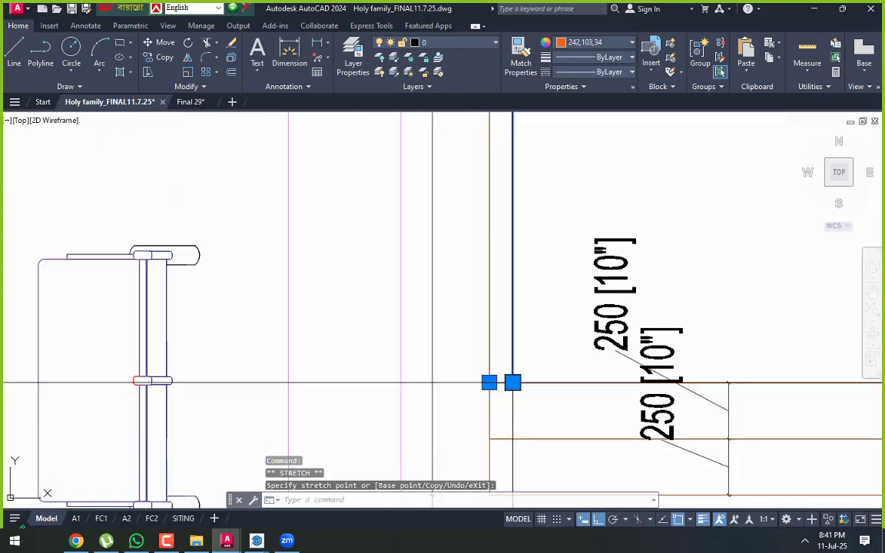
pyautogui.press('Escape')
pyautogui.scroll(-5, 580, 371)
pyautogui.moveTo(584, 324); pyautogui.dragTo(532, 395, button='middle')
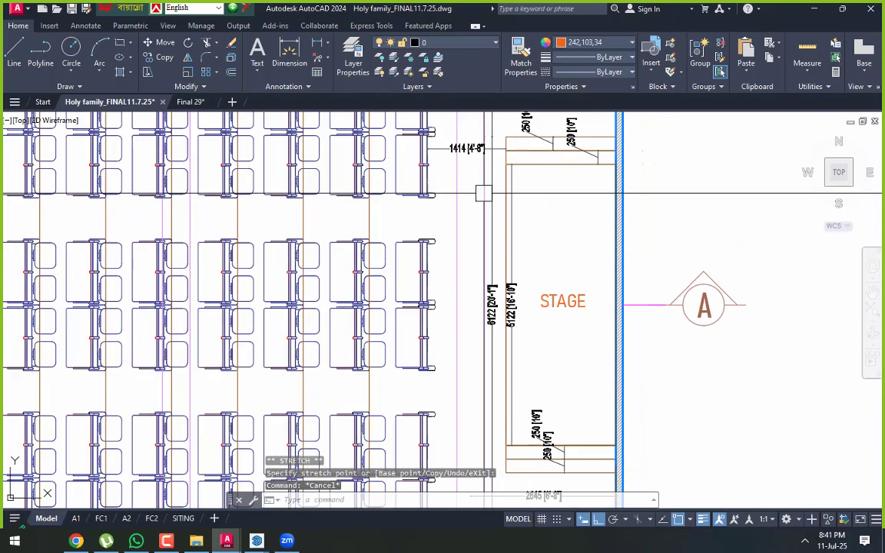
pyautogui.scroll(2, 483, 193)
pyautogui.click(529, 189)
pyautogui.scroll(6, 528, 147)
pyautogui.click(522, 167)
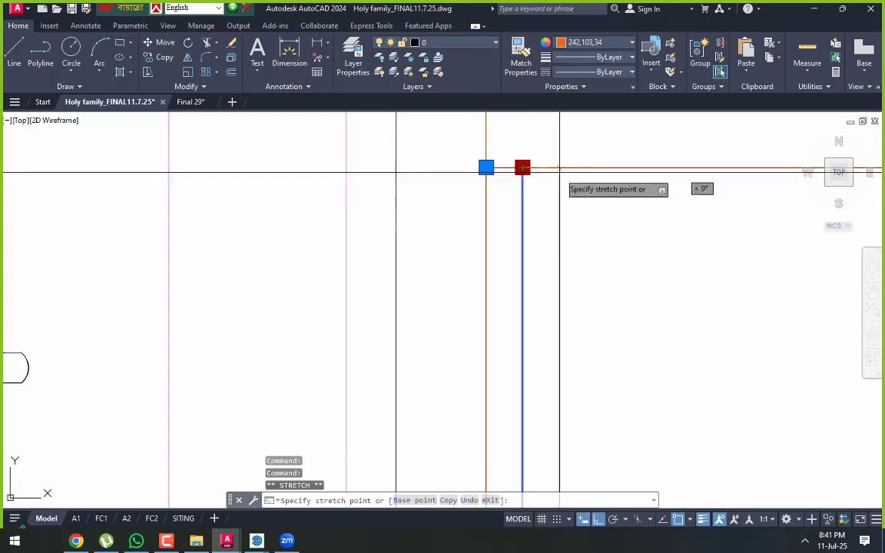
pyautogui.click(559, 171)
pyautogui.press('Escape')
pyautogui.press('Escape')
# Examine both seating plans and the two Section AA drawings beneath them, including the stepped floor and its dimensions
pyautogui.scroll(-6, 507, 192)
pyautogui.scroll(-8, 539, 286)
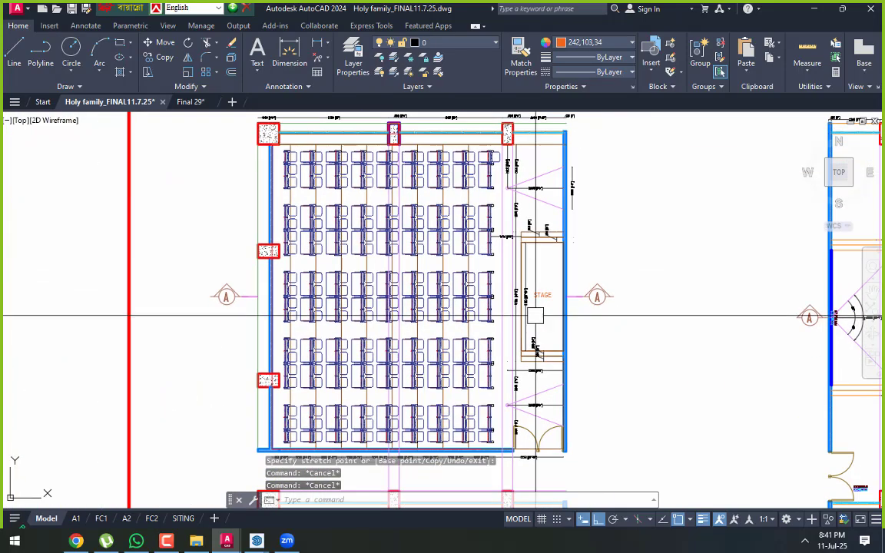
pyautogui.scroll(-6, 541, 295)
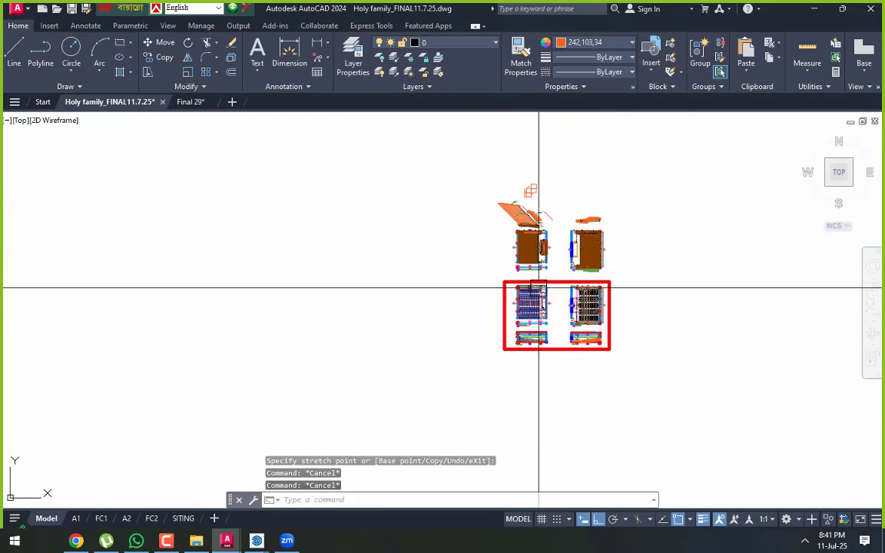
pyautogui.scroll(9, 537, 287)
pyautogui.moveTo(625, 345); pyautogui.dragTo(547, 336, button='middle')
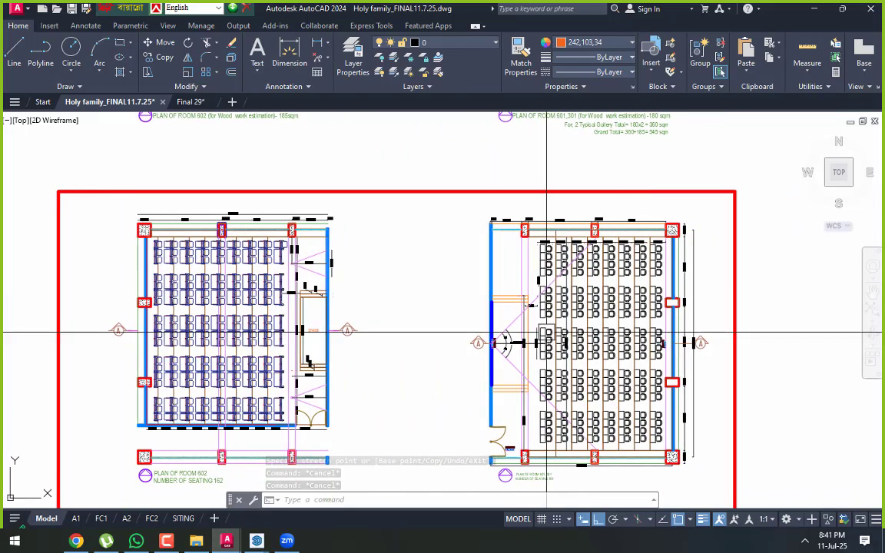
pyautogui.scroll(4, 559, 257)
pyautogui.scroll(-9, 446, 192)
pyautogui.scroll(10, 464, 282)
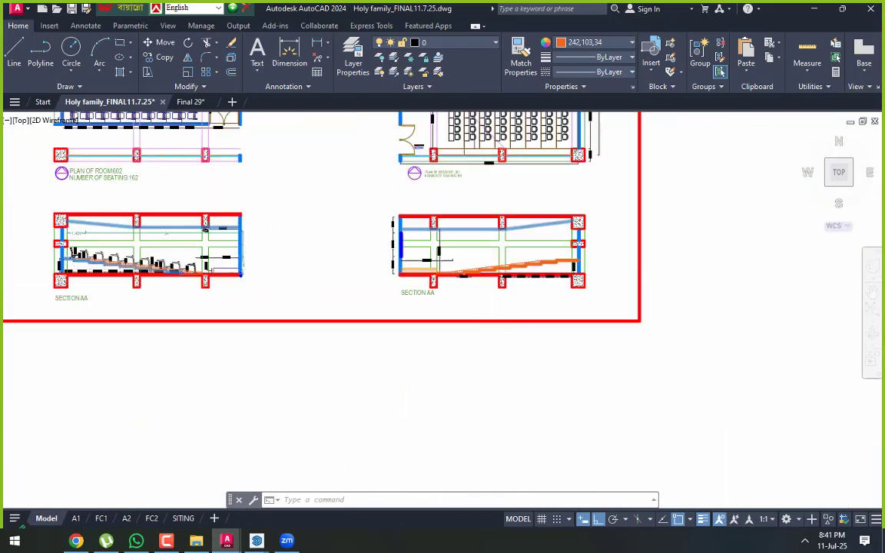
pyautogui.scroll(-5, 430, 297)
pyautogui.moveTo(430, 296)
pyautogui.mouseDown(button='middle')
pyautogui.moveTo(675, 330)
pyautogui.moveTo(385, 363)
pyautogui.mouseUp(button='middle')
pyautogui.scroll(2, 196, 323)
pyautogui.scroll(-2, 195, 323)
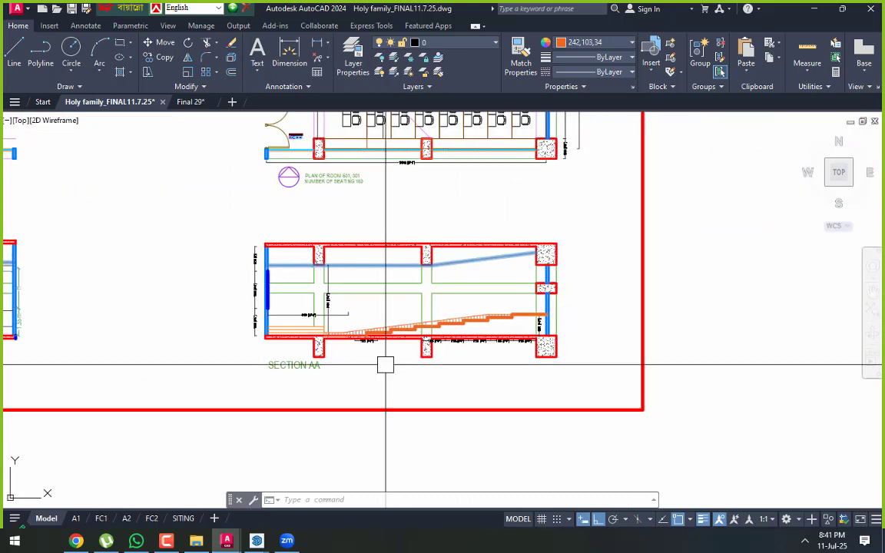
pyautogui.scroll(4, 419, 347)
pyautogui.scroll(-1, 322, 296)
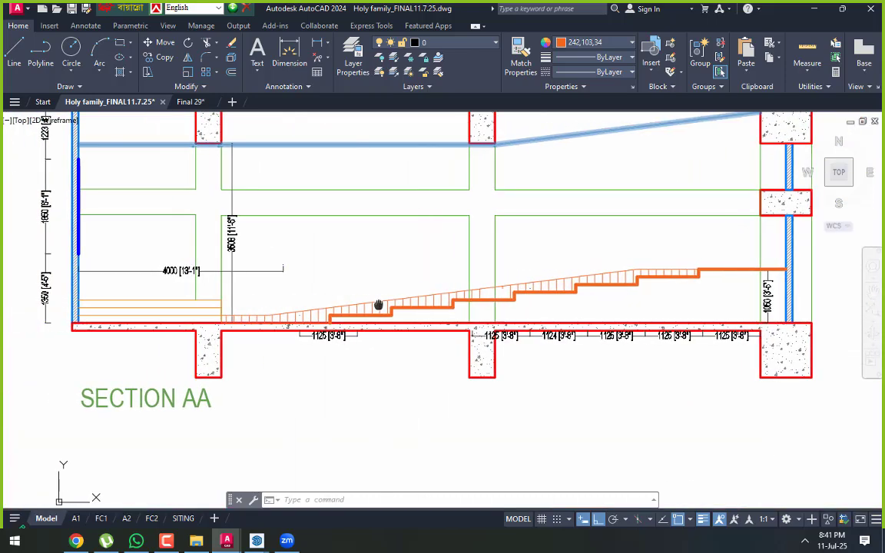
pyautogui.scroll(3, 353, 315)
pyautogui.click(353, 314)
pyautogui.scroll(-4, 424, 326)
pyautogui.press('Escape')
pyautogui.press('Escape')
pyautogui.scroll(-5, 384, 323)
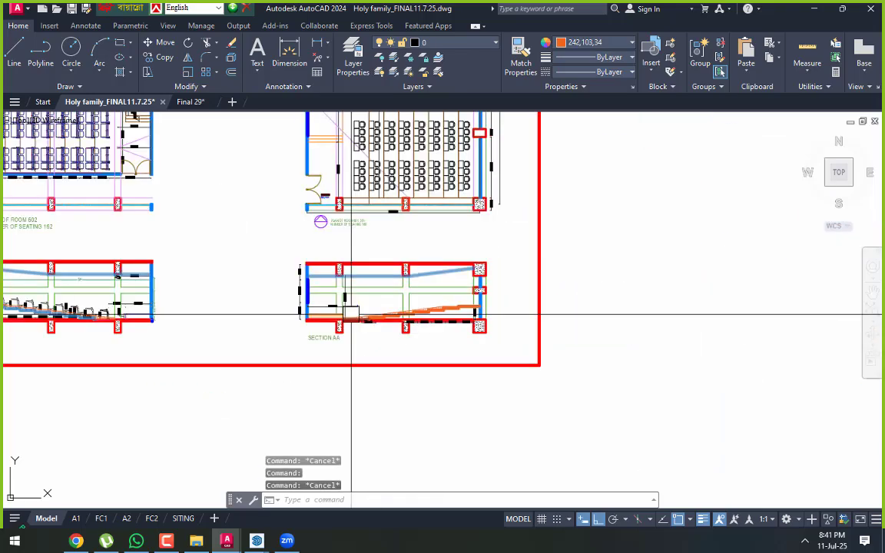
pyautogui.scroll(1, 77, 302)
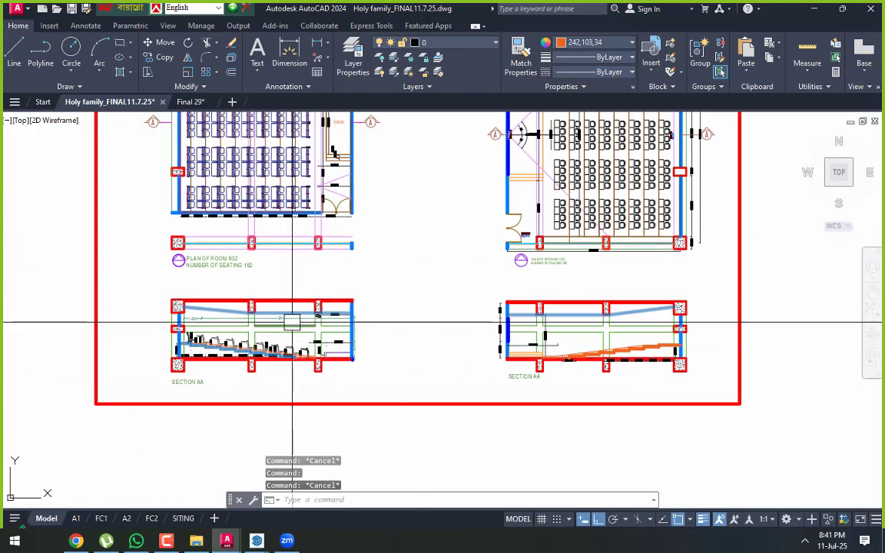
# Show the framed seating plans and sections together and save the drawing
pyautogui.scroll(-4, 484, 334)
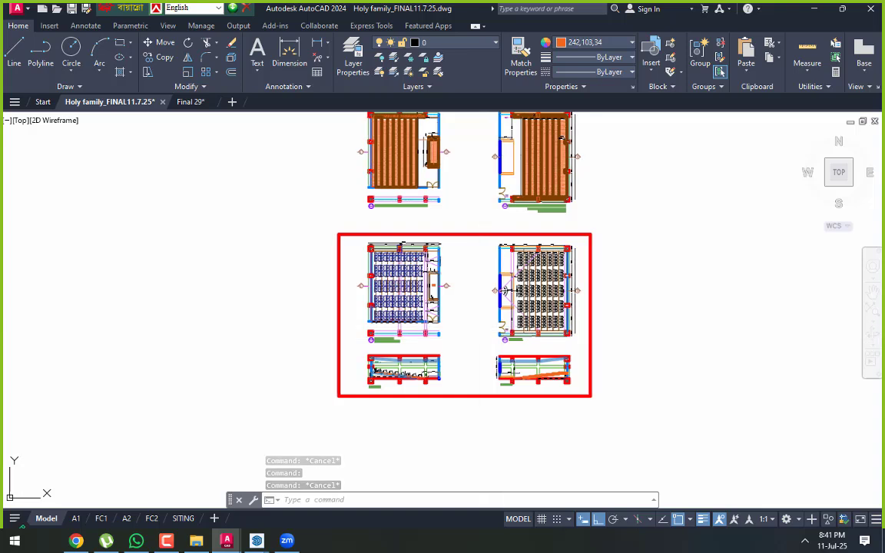
pyautogui.moveTo(497, 339); pyautogui.dragTo(461, 338, button='middle')
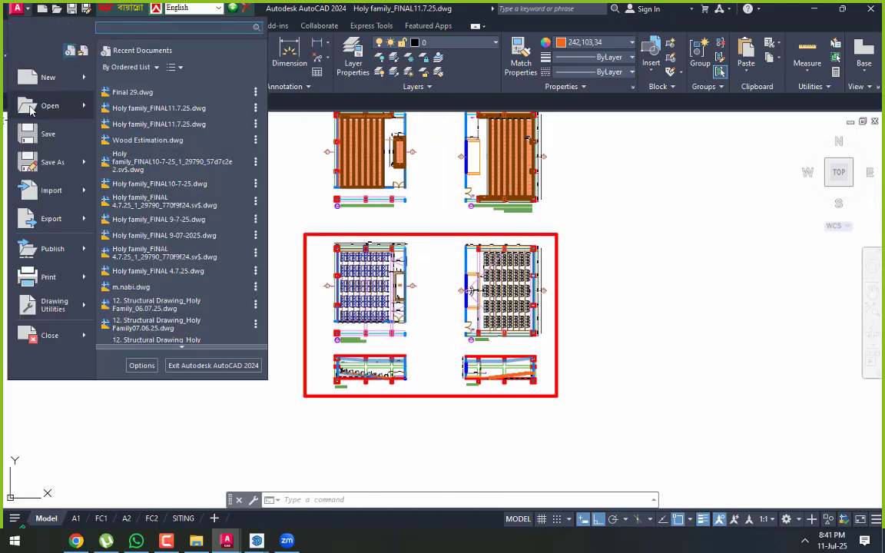
pyautogui.click(38, 137)
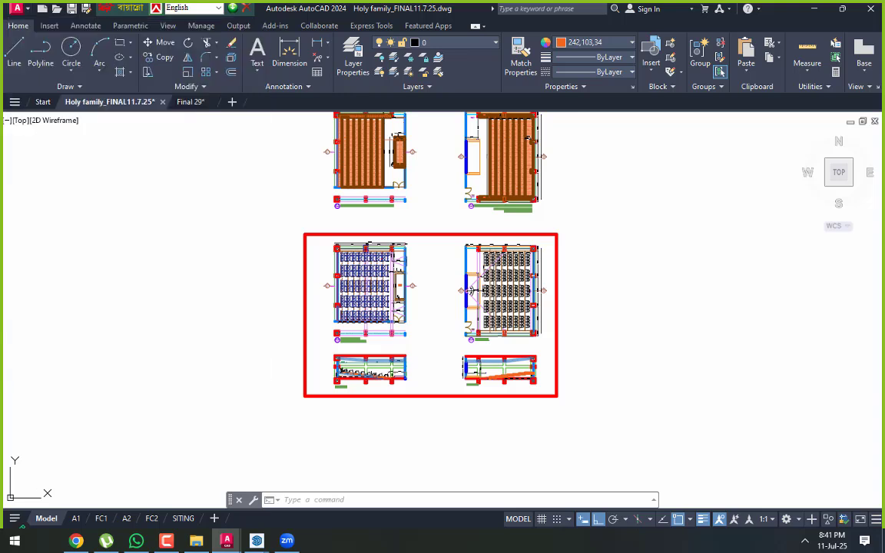